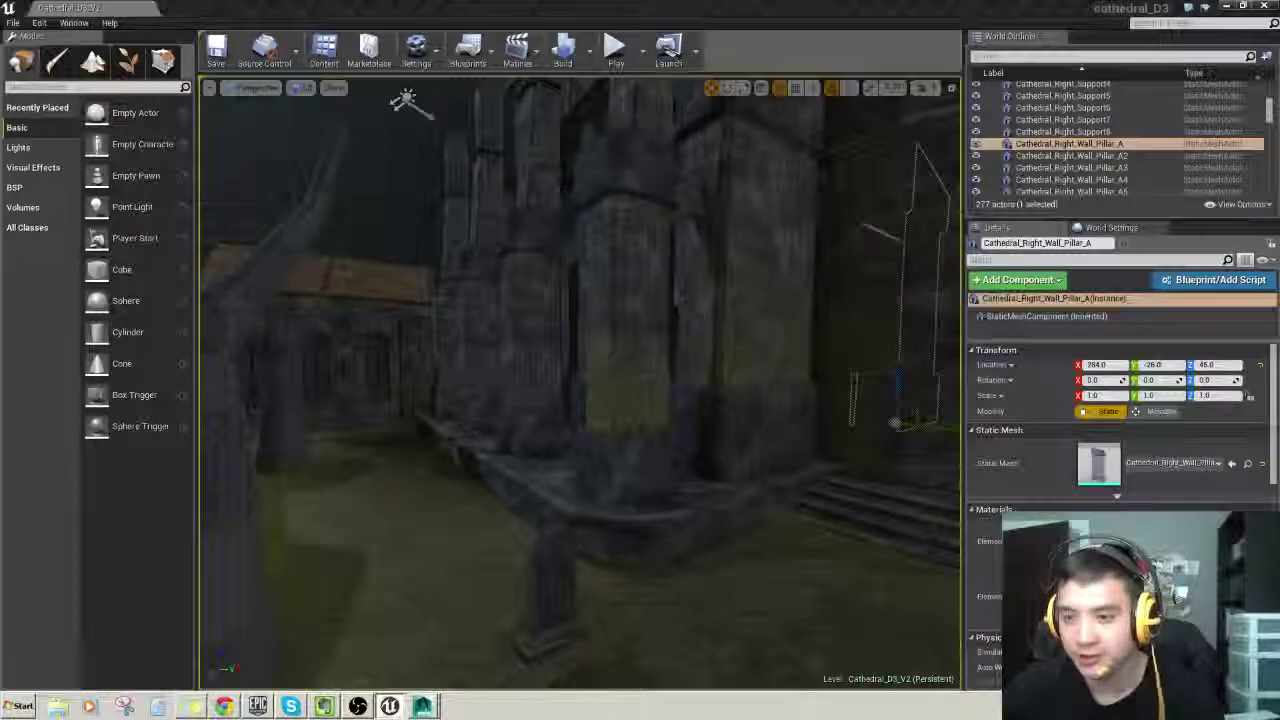
Step: Look over the cathedral's exterior around the level, picking individual wall pillars and windows to see how the modular pieces are placed
{"action": "left_click", "coordinate": [588, 325]}
{"action": "right_click_drag", "start_coordinate": [588, 325], "coordinate": [700, 365]}
{"action": "right_click_drag", "start_coordinate": [640, 332], "coordinate": [590, 324]}
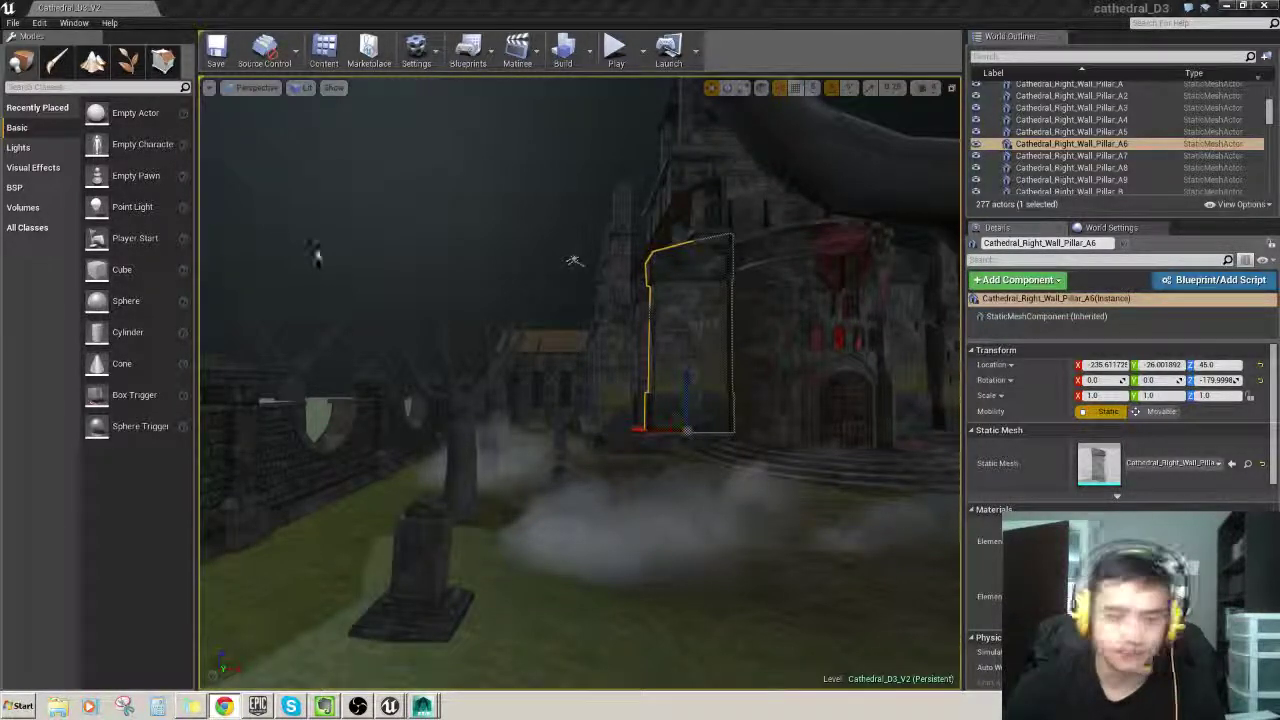
{"action": "left_click", "coordinate": [517, 320]}
{"action": "right_click_drag", "start_coordinate": [517, 320], "coordinate": [640, 335]}
{"action": "left_click", "coordinate": [468, 296]}
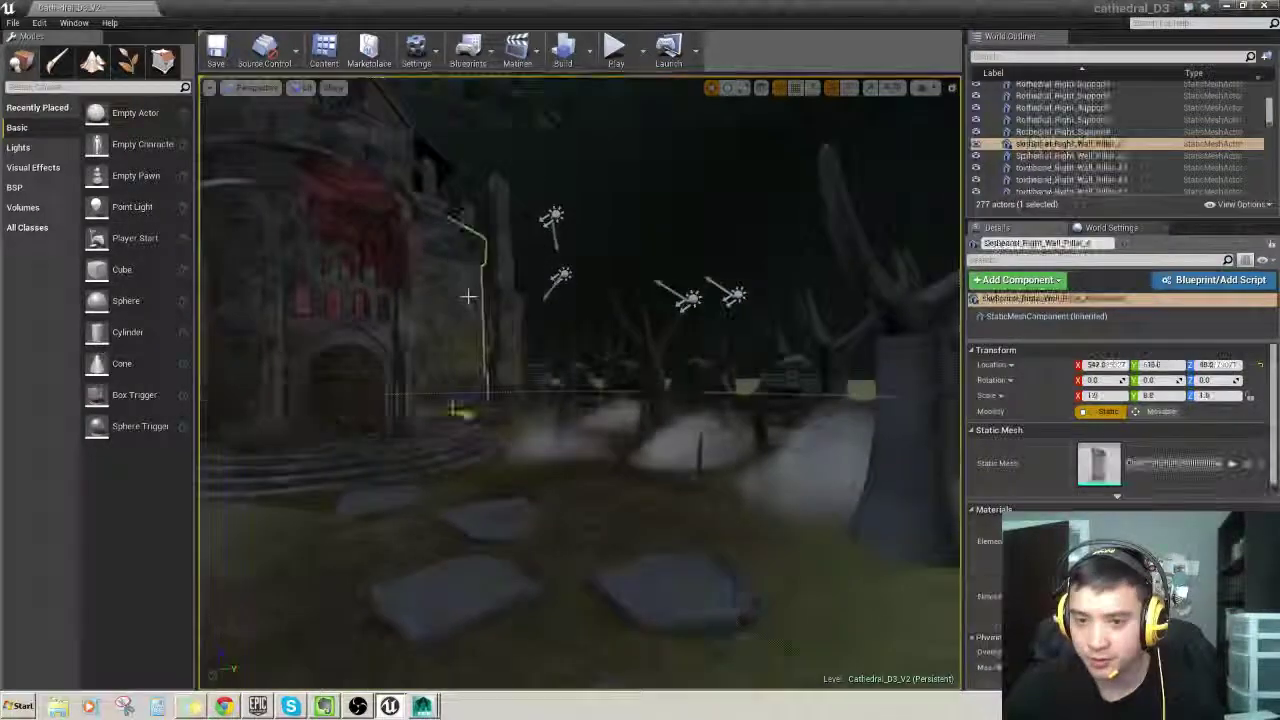
{"action": "right_click_drag", "start_coordinate": [468, 296], "coordinate": [682, 376]}
{"action": "left_click", "coordinate": [708, 373]}
{"action": "left_click", "coordinate": [656, 374]}
{"action": "left_click", "coordinate": [657, 388]}
{"action": "left_click", "coordinate": [723, 400]}
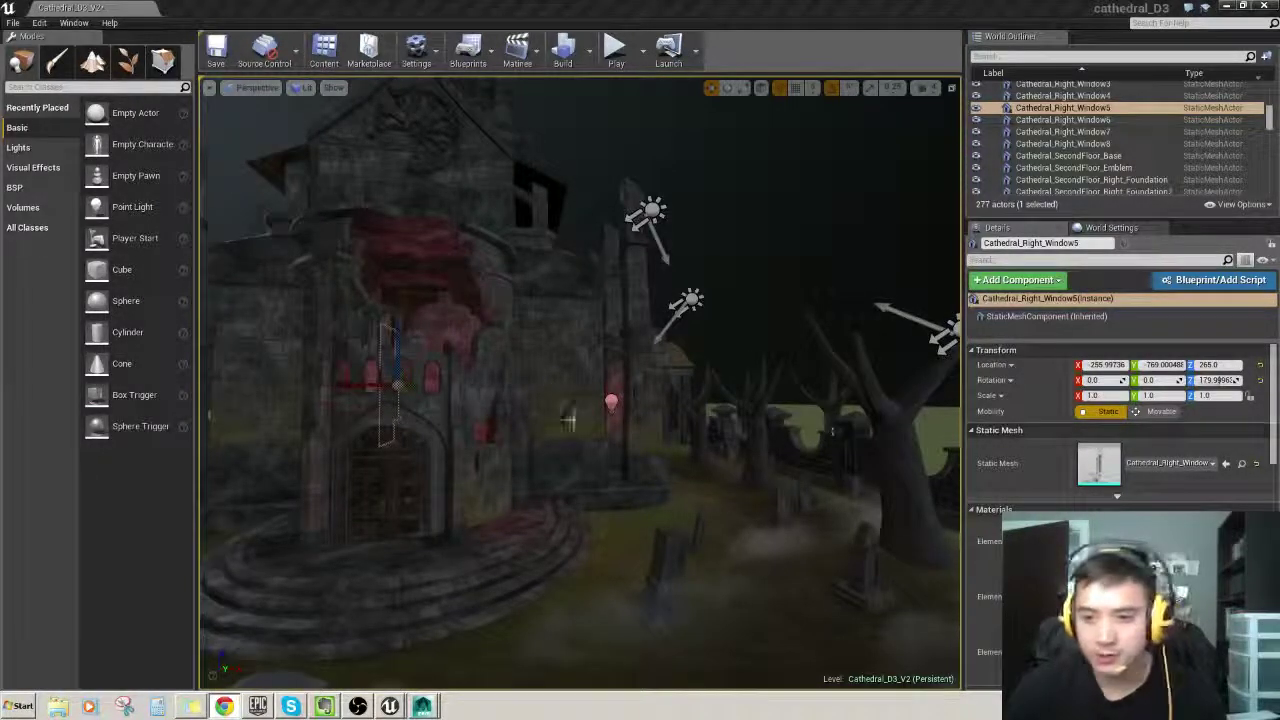
{"action": "left_click", "coordinate": [568, 421]}
{"action": "right_click_drag", "start_coordinate": [568, 421], "coordinate": [549, 424]}
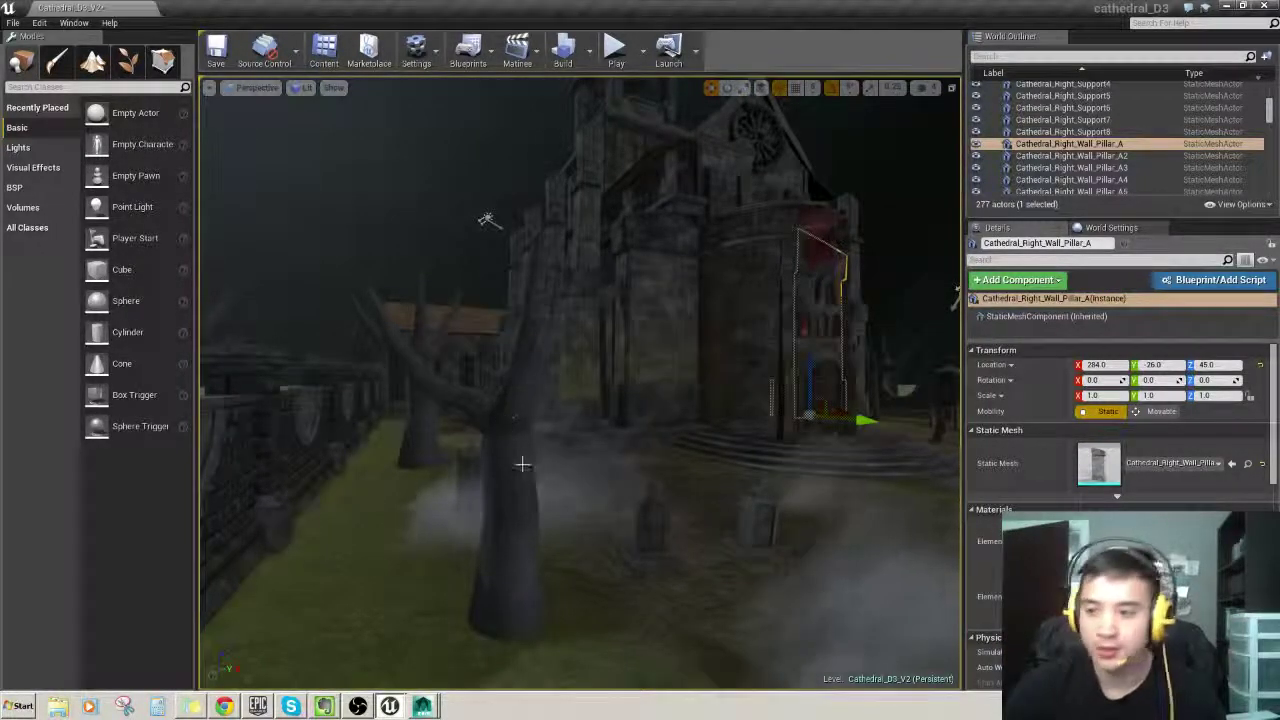
{"action": "right_click_drag", "start_coordinate": [482, 434], "coordinate": [490, 424]}
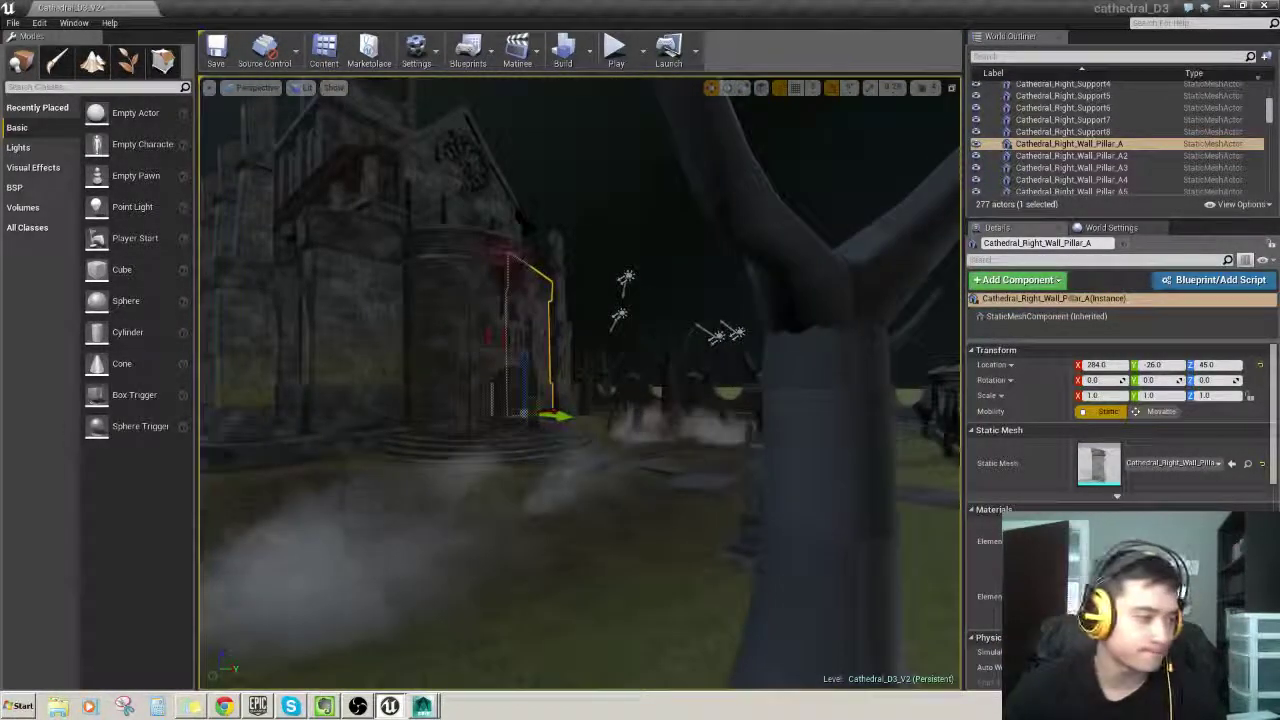
{"action": "right_click_drag", "start_coordinate": [716, 454], "coordinate": [670, 470]}
{"action": "key", "text": "w"}
{"action": "right_click_drag", "start_coordinate": [694, 514], "coordinate": [694, 518]}
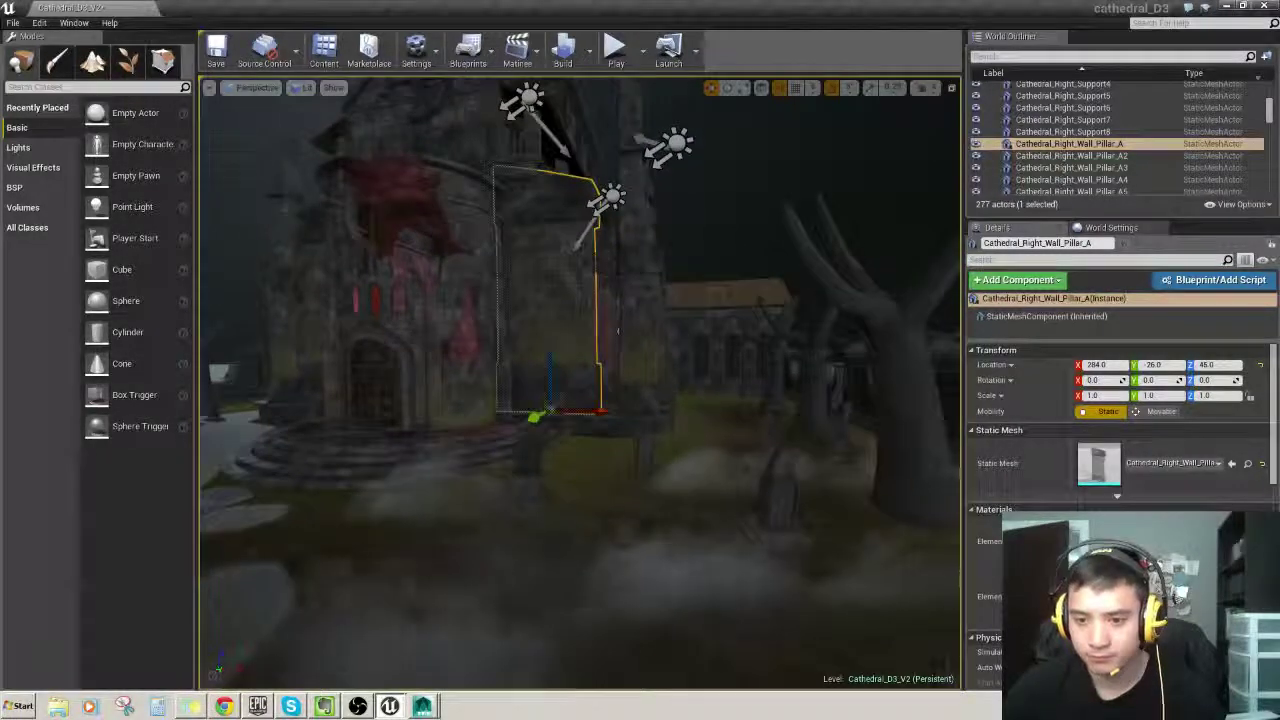
{"action": "right_click_drag", "start_coordinate": [618, 332], "coordinate": [590, 330]}
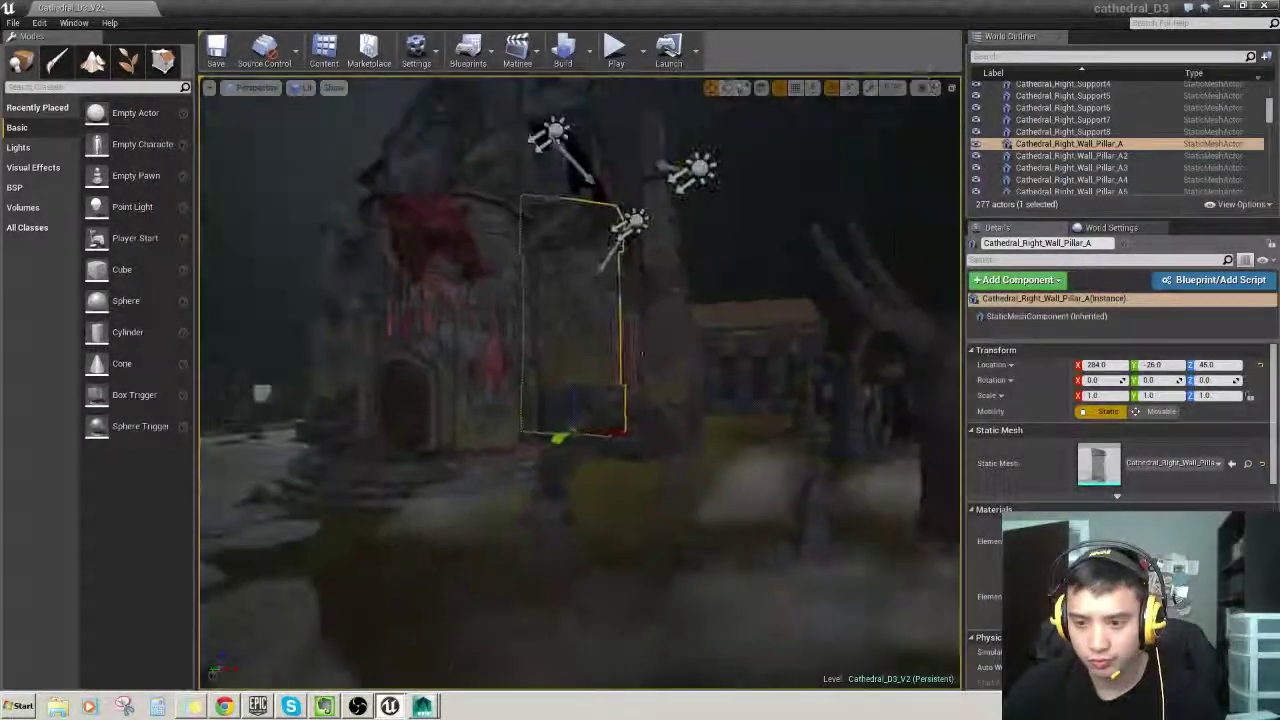
{"action": "left_click", "coordinate": [612, 600]}
{"action": "left_click", "coordinate": [423, 706]}
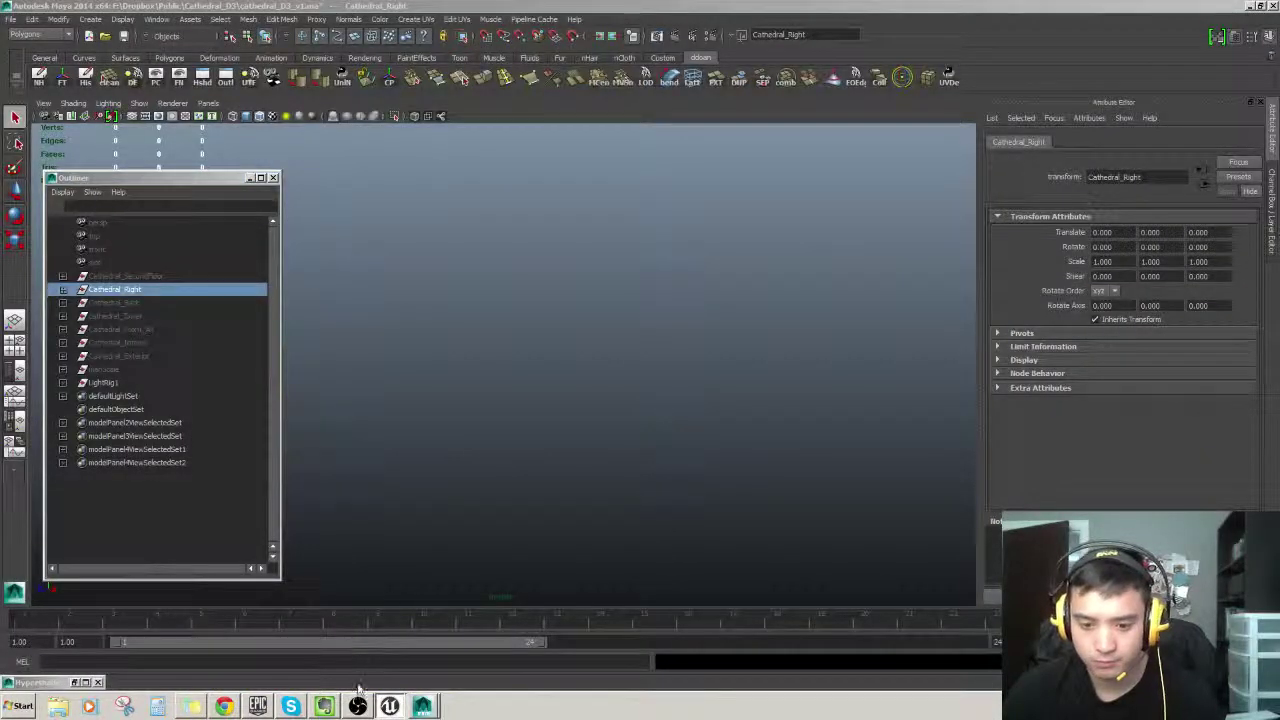
{"action": "left_click", "coordinate": [390, 706]}
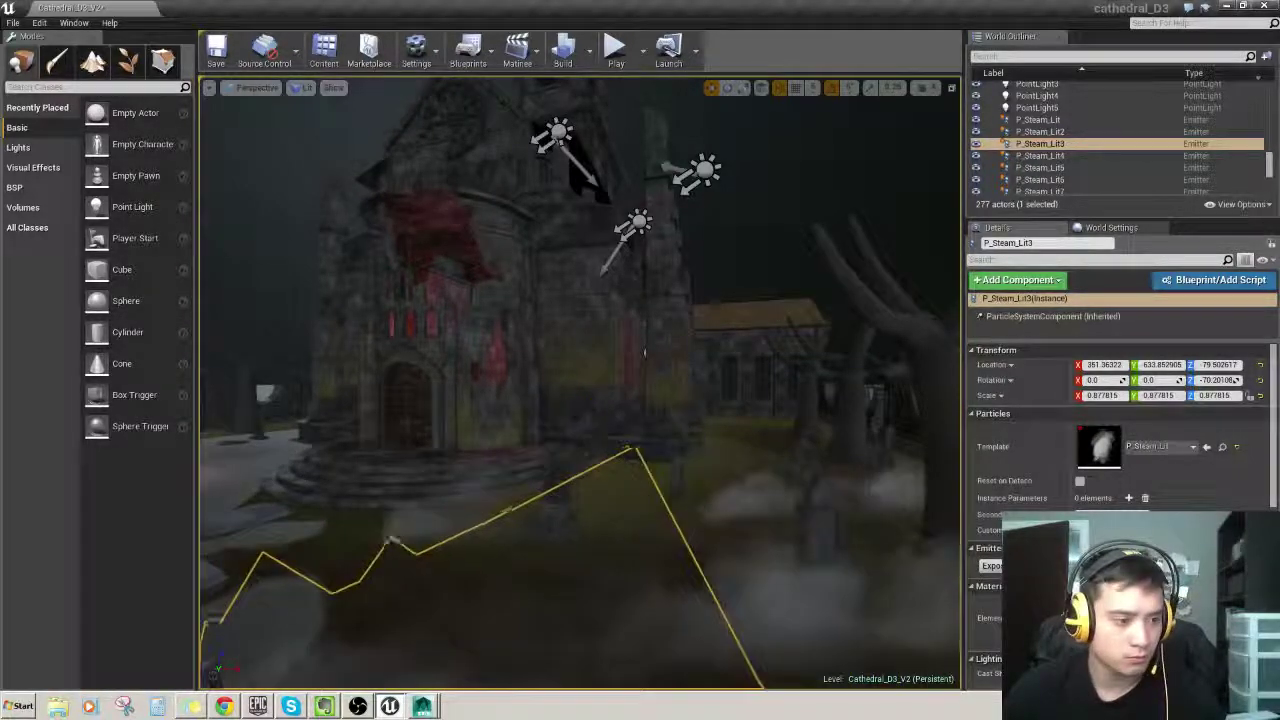
{"action": "left_click", "coordinate": [424, 707]}
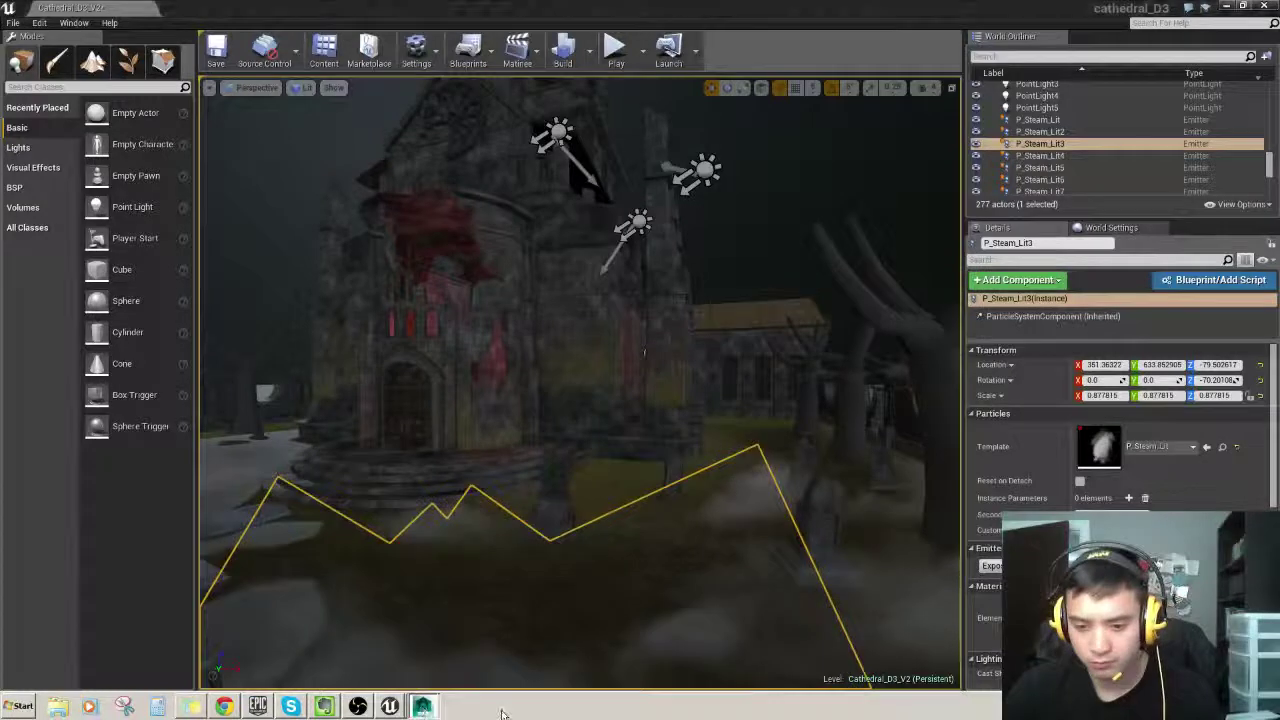
Step: Turn off realtime rendering in the Unreal perspective viewport
{"action": "right_click", "coordinate": [492, 457]}
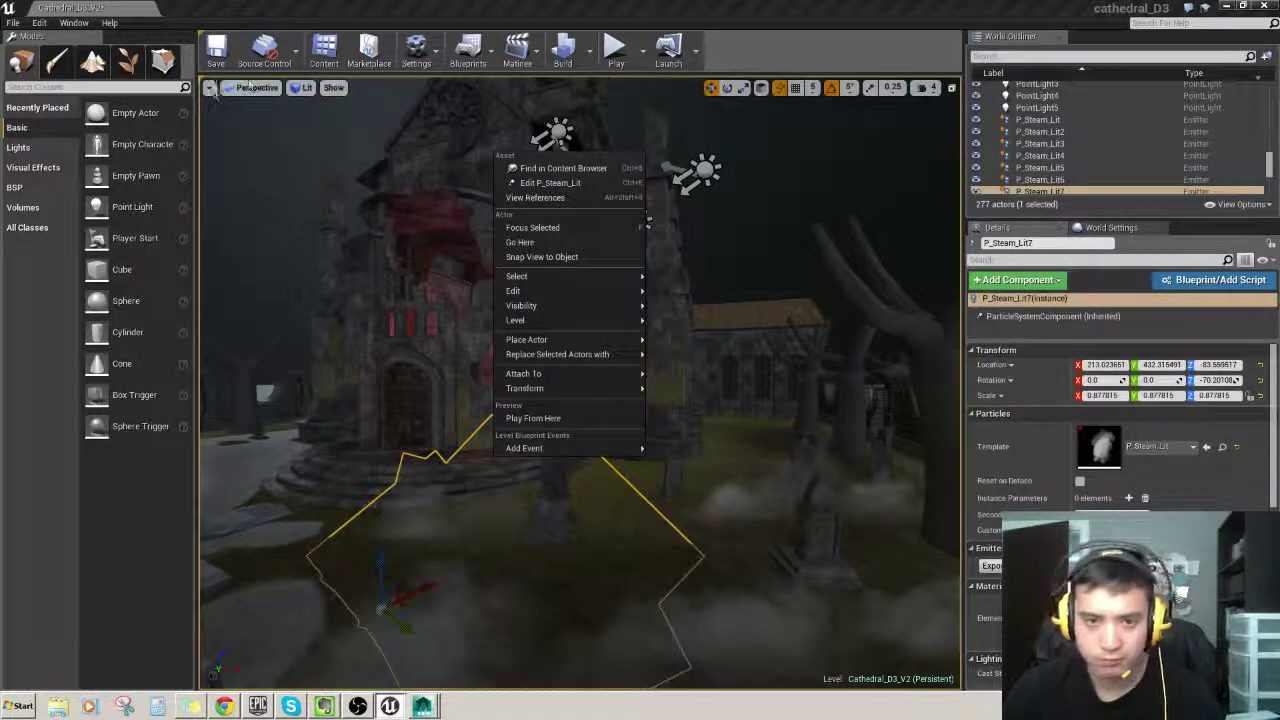
{"action": "left_click", "coordinate": [210, 88]}
{"action": "left_click", "coordinate": [245, 115]}
{"action": "right_click_drag", "start_coordinate": [296, 215], "coordinate": [391, 663]}
{"action": "key", "text": "w"}
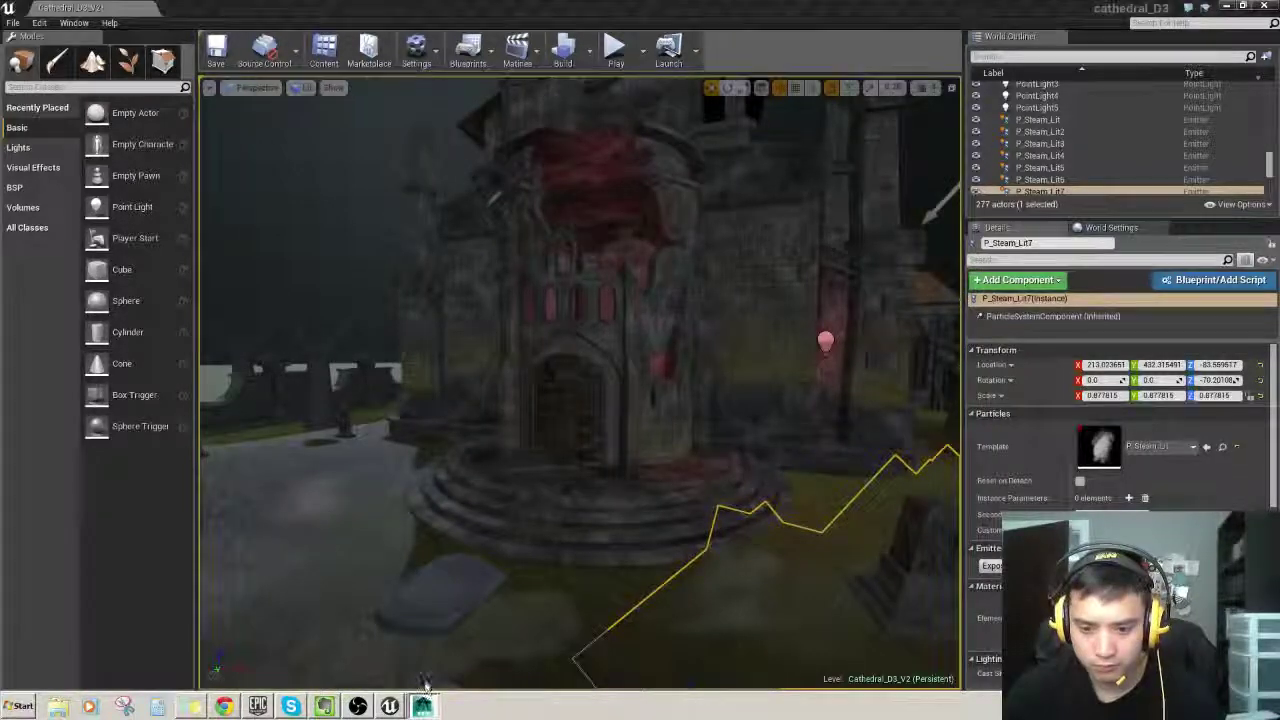
Step: Switch to Maya and expand the Cathedral_Right group in the Outliner
{"action": "left_click", "coordinate": [423, 706]}
{"action": "left_click", "coordinate": [112, 289]}
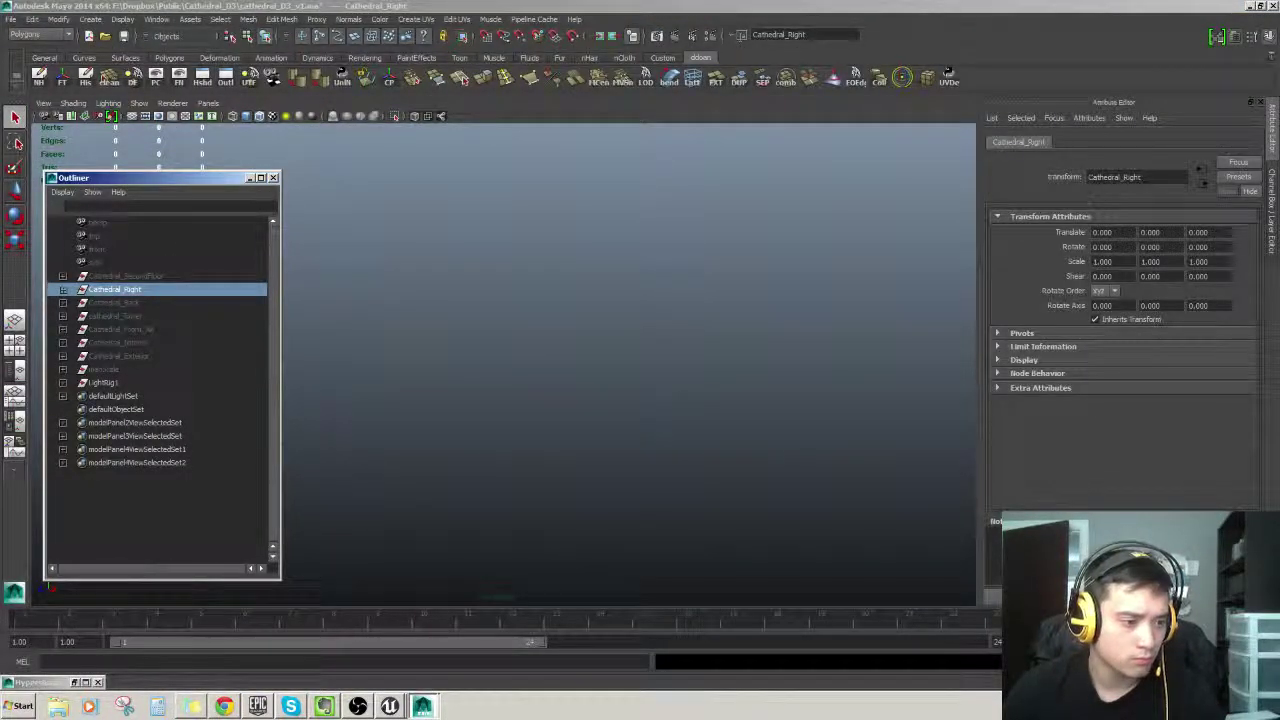
{"action": "left_click_drag", "start_coordinate": [165, 185], "coordinate": [168, 190]}
{"action": "left_click", "coordinate": [66, 295]}
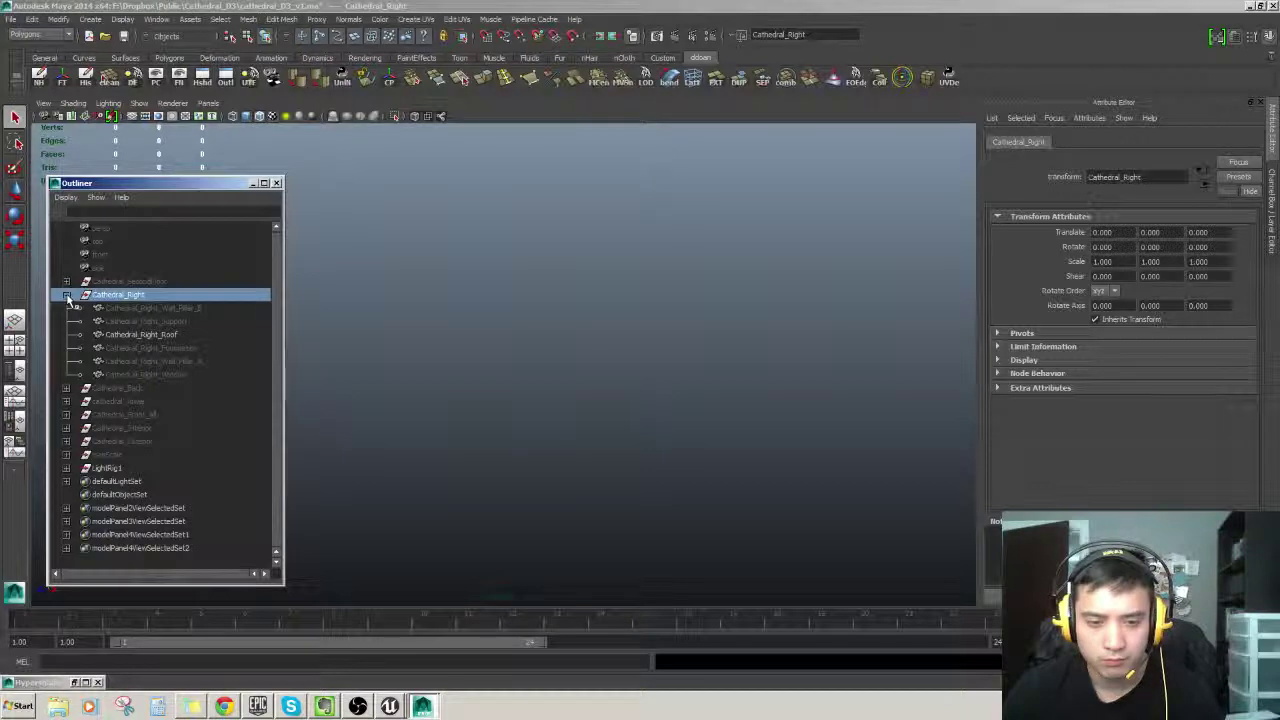
Step: Switch to Unreal and select the Cathedral_Right_Window wall piece beside the entrance
{"action": "left_click", "coordinate": [390, 706]}
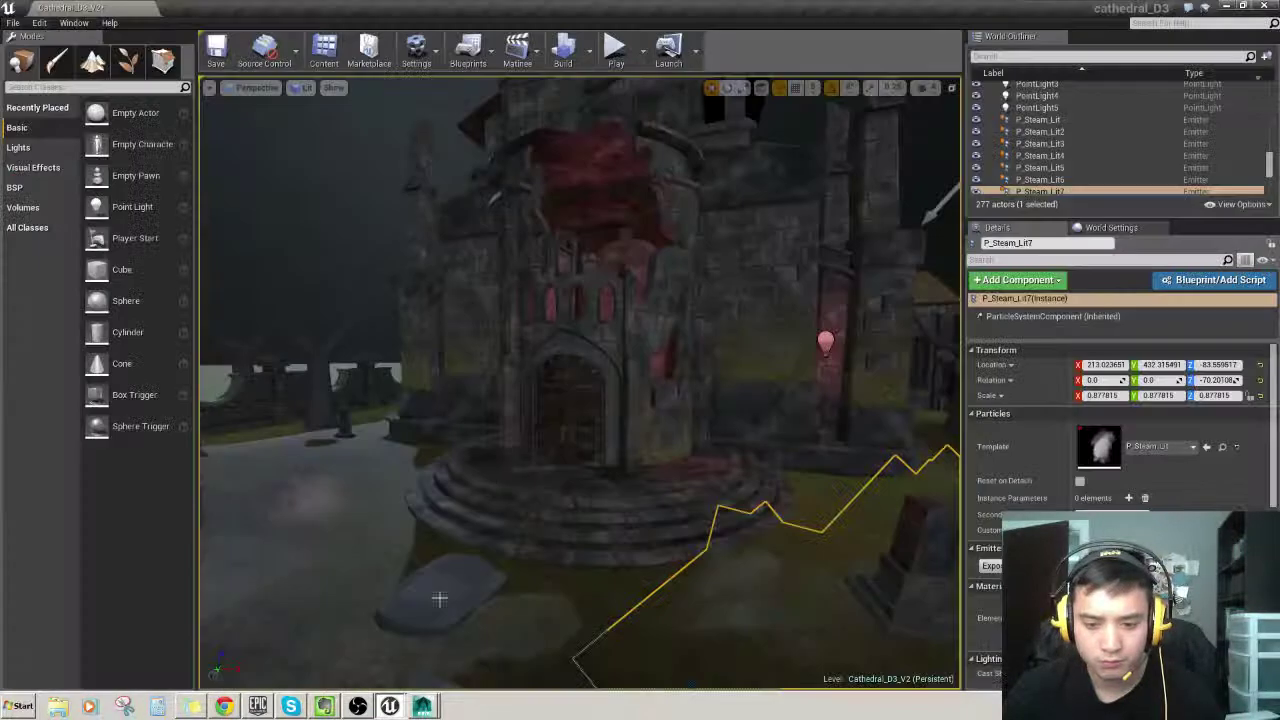
{"action": "right_click_drag", "start_coordinate": [480, 430], "coordinate": [456, 374]}
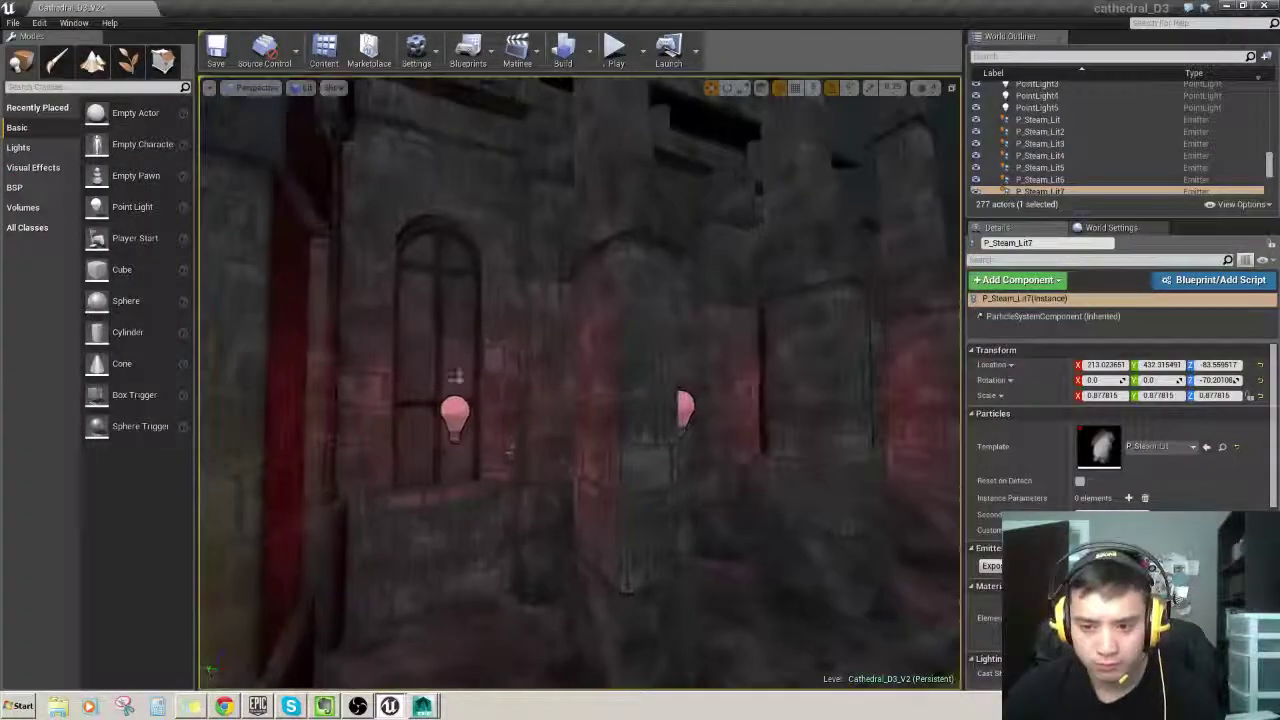
{"action": "left_click", "coordinate": [456, 351]}
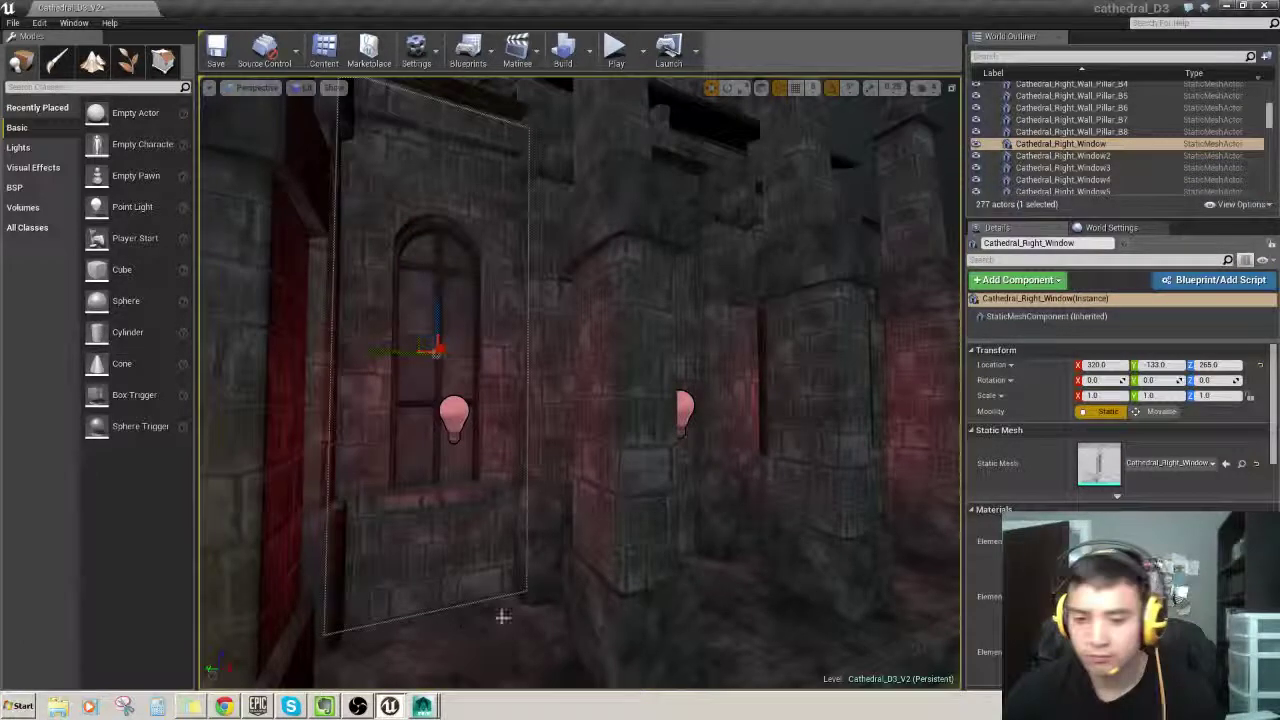
Step: Switch to Maya and unhide the Cathedral_Right_Window mesh in the Cathedral_Right group
{"action": "left_click", "coordinate": [422, 706]}
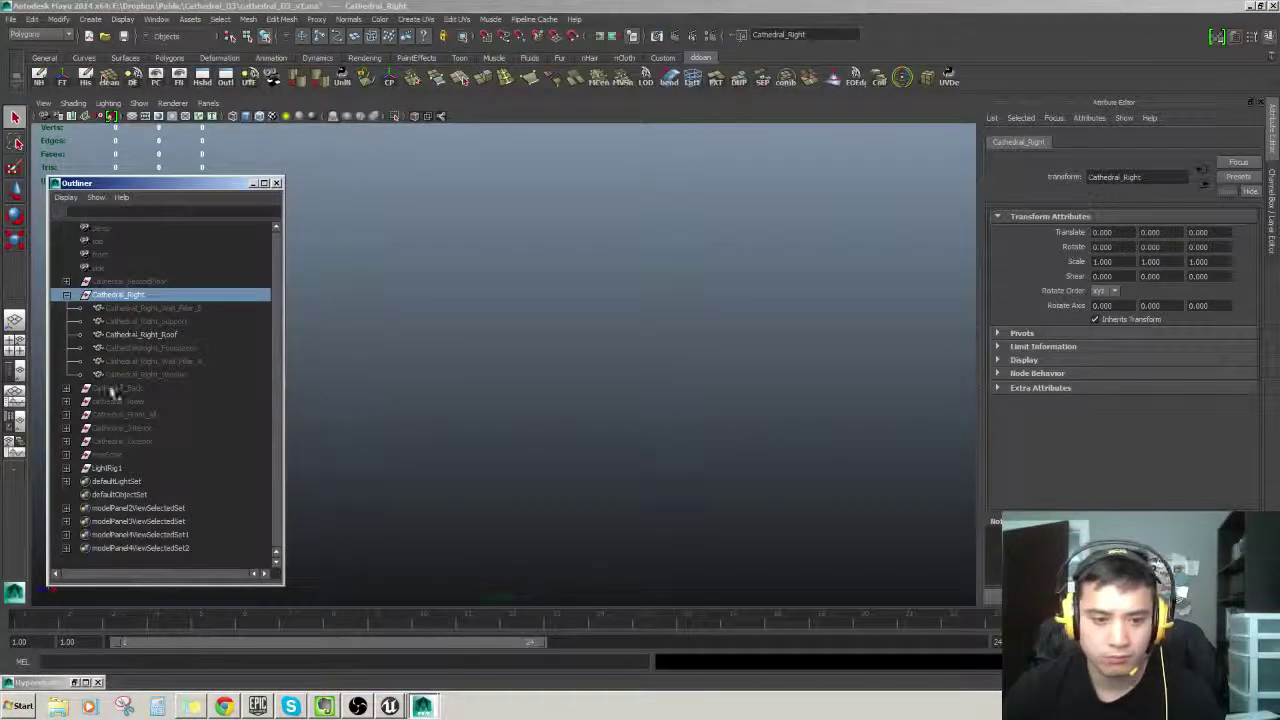
{"action": "left_click", "coordinate": [142, 309]}
{"action": "left_click", "coordinate": [147, 322]}
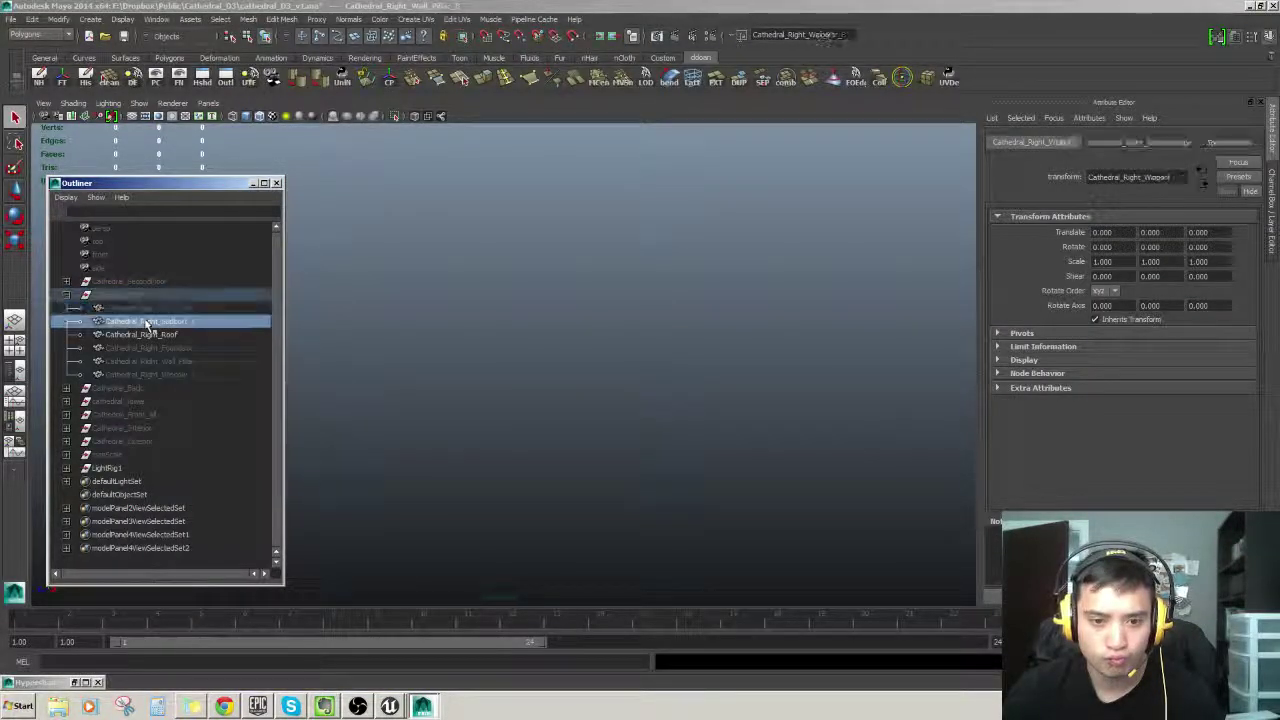
{"action": "left_click", "coordinate": [146, 336]}
{"action": "left_click", "coordinate": [145, 349]}
{"action": "left_click", "coordinate": [143, 363]}
{"action": "left_click", "coordinate": [144, 376]}
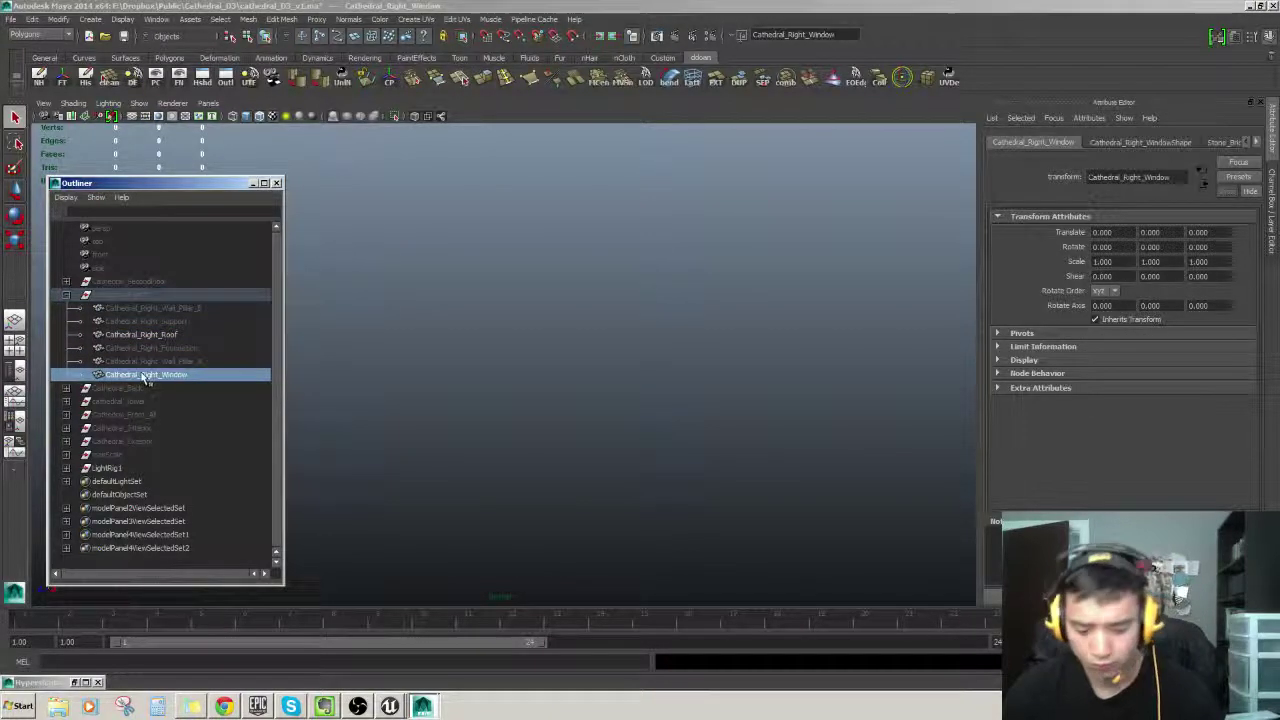
{"action": "key", "text": "shift+h"}
Step: Hide the Cathedral_Right_Roof mesh and select the window mesh with the Move tool
{"action": "left_click", "coordinate": [170, 337]}
{"action": "key", "text": "ctrl+h"}
{"action": "left_click", "coordinate": [430, 289]}
{"action": "key", "text": "w"}
{"action": "right_click_drag", "start_coordinate": [735, 380], "coordinate": [690, 350], "text": "alt"}
{"action": "left_click_drag", "start_coordinate": [690, 350], "coordinate": [728, 341], "text": "alt"}
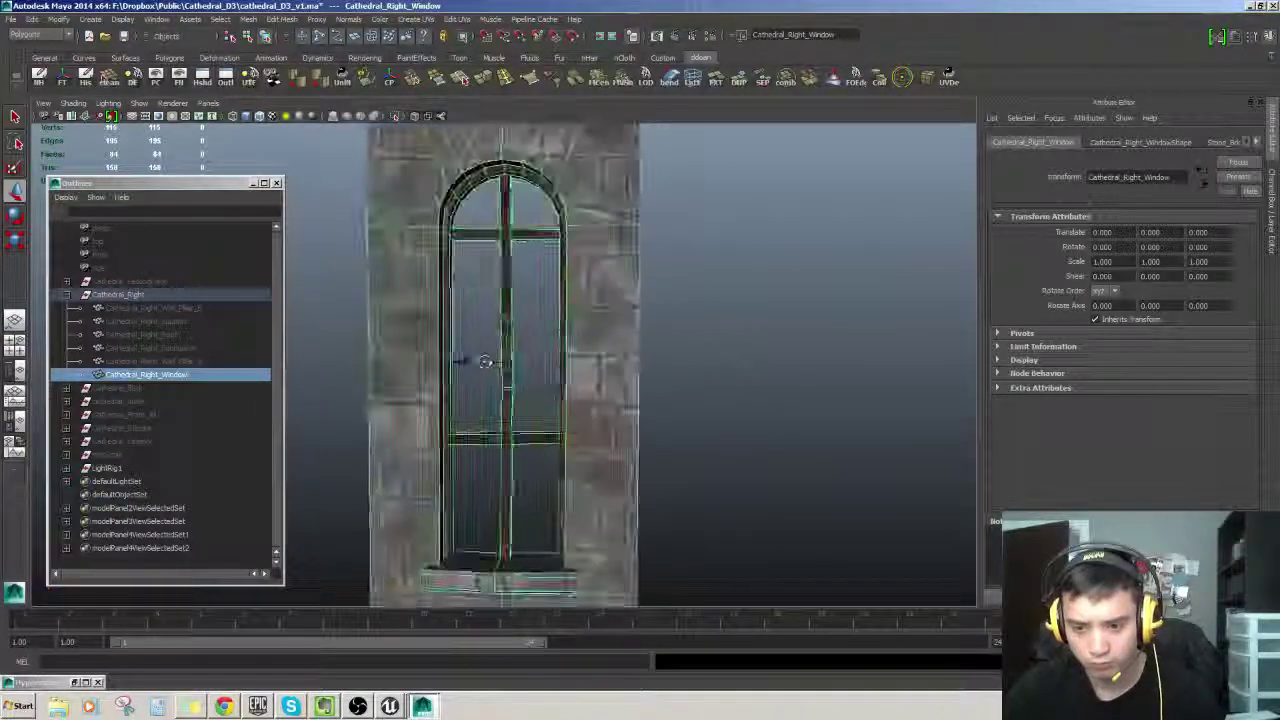
{"action": "left_click_drag", "start_coordinate": [485, 362], "coordinate": [550, 382], "text": "alt"}
Step: Switch to Unreal and examine the placed Cathedral_Right_Window piece and its surrounding walls up close
{"action": "left_click", "coordinate": [392, 704]}
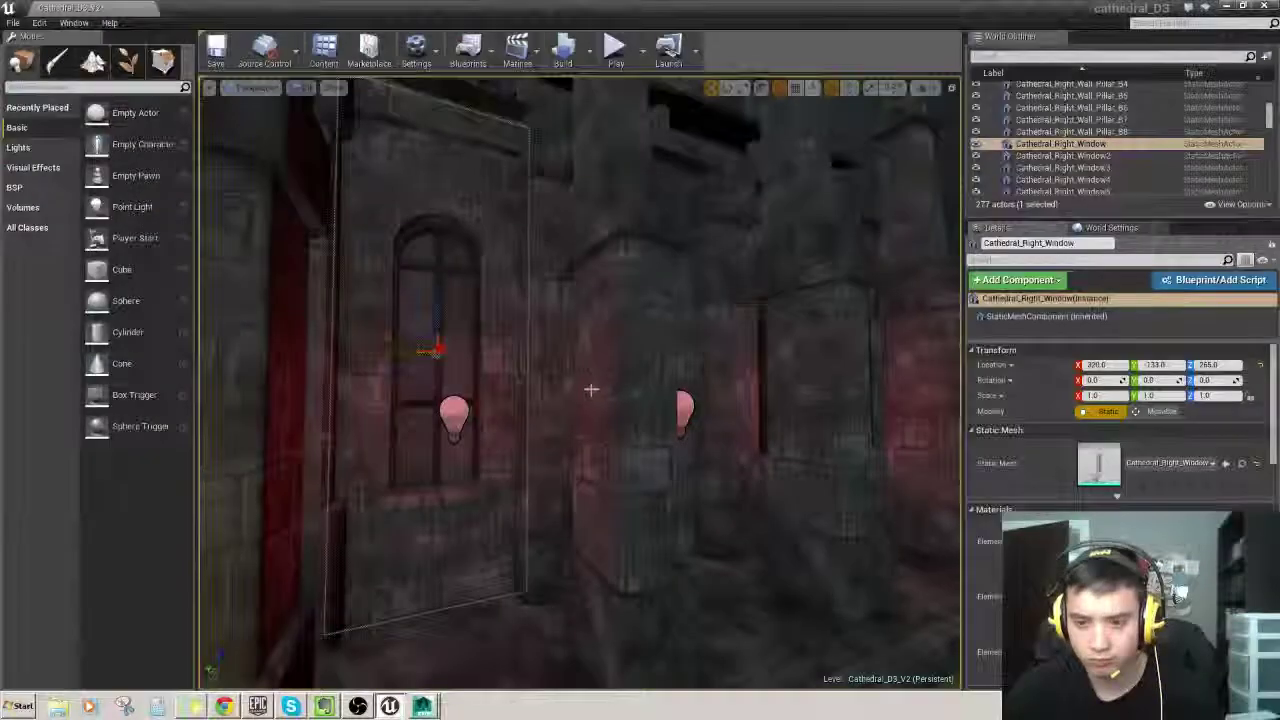
{"action": "key", "text": "w"}
{"action": "right_click_drag", "start_coordinate": [589, 389], "coordinate": [660, 390]}
{"action": "right_click_drag", "start_coordinate": [425, 374], "coordinate": [436, 346]}
{"action": "key", "text": "s"}
{"action": "key", "text": "s"}
{"action": "key", "text": "w"}
{"action": "key", "text": "s"}
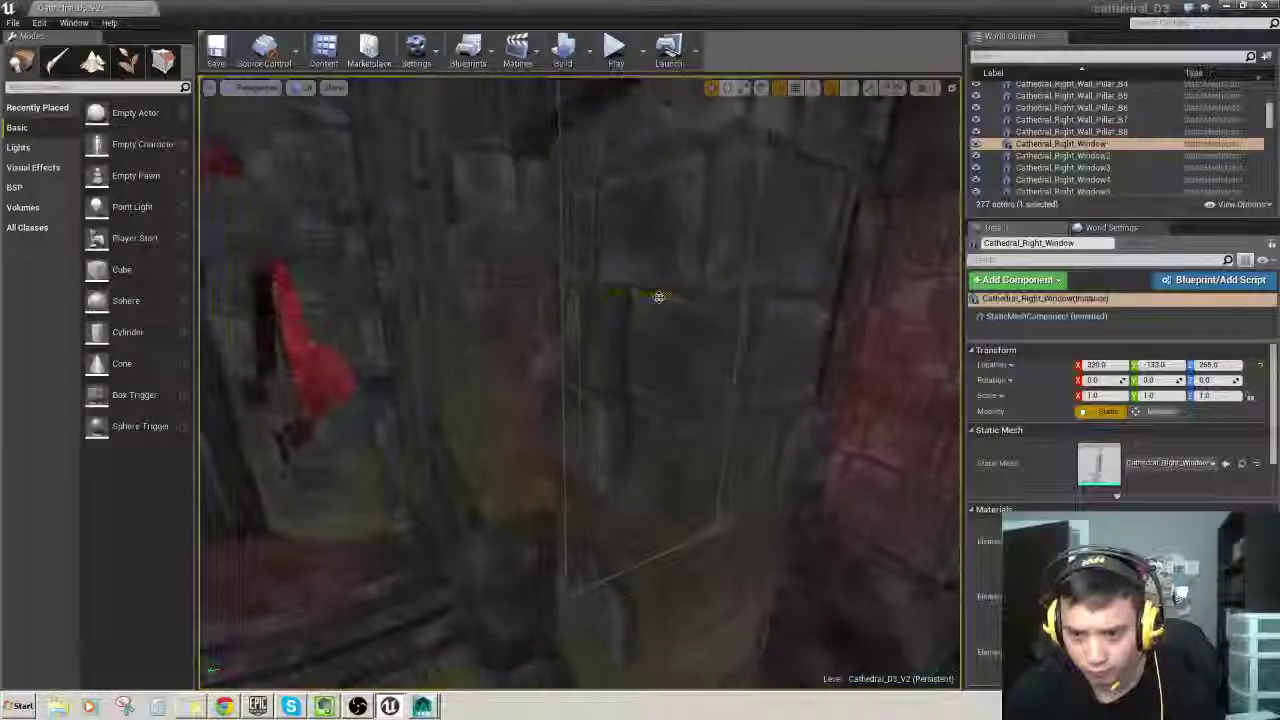
Step: Try moving the Cathedral_Right_Window piece away from the wall, and undo the move
{"action": "left_click_drag", "start_coordinate": [659, 297], "coordinate": [745, 305]}
{"action": "right_click_drag", "start_coordinate": [757, 343], "coordinate": [856, 346]}
{"action": "key", "text": "ctrl+z"}
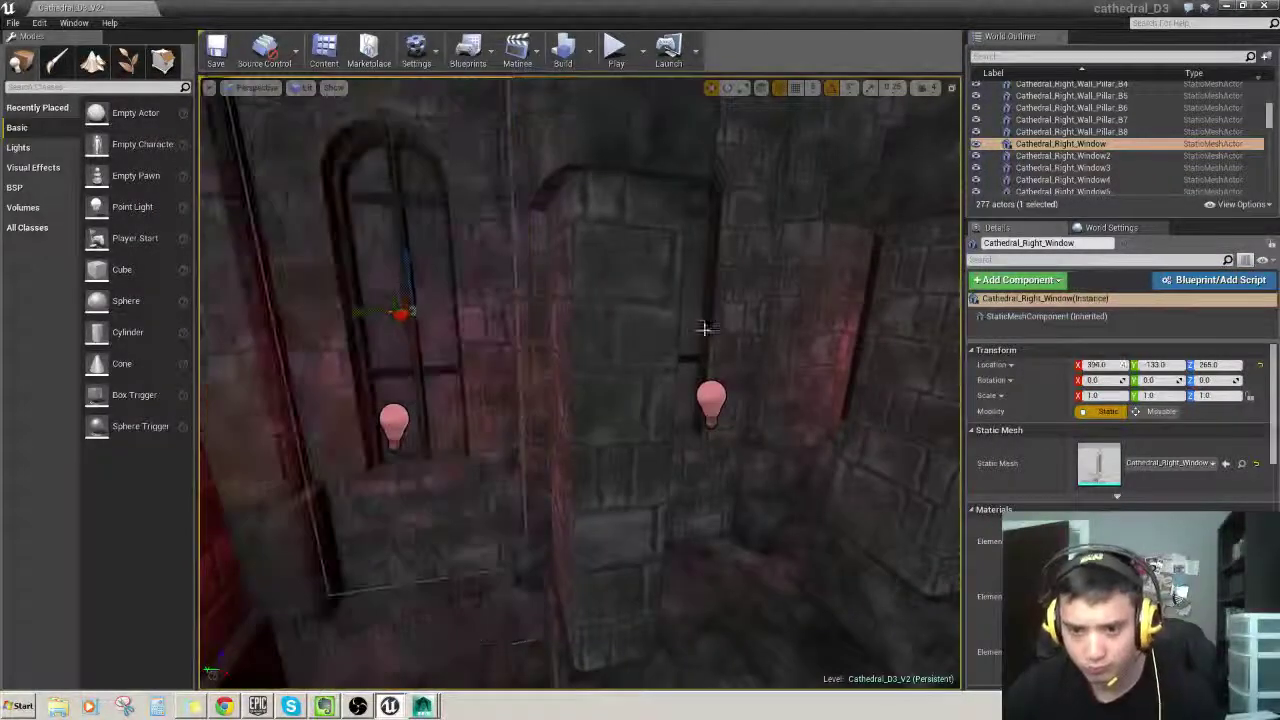
{"action": "right_click_drag", "start_coordinate": [704, 328], "coordinate": [655, 330]}
Step: Switch to Maya and examine the window mesh's frame, sill and wall geometry from several angles
{"action": "left_click", "coordinate": [424, 706]}
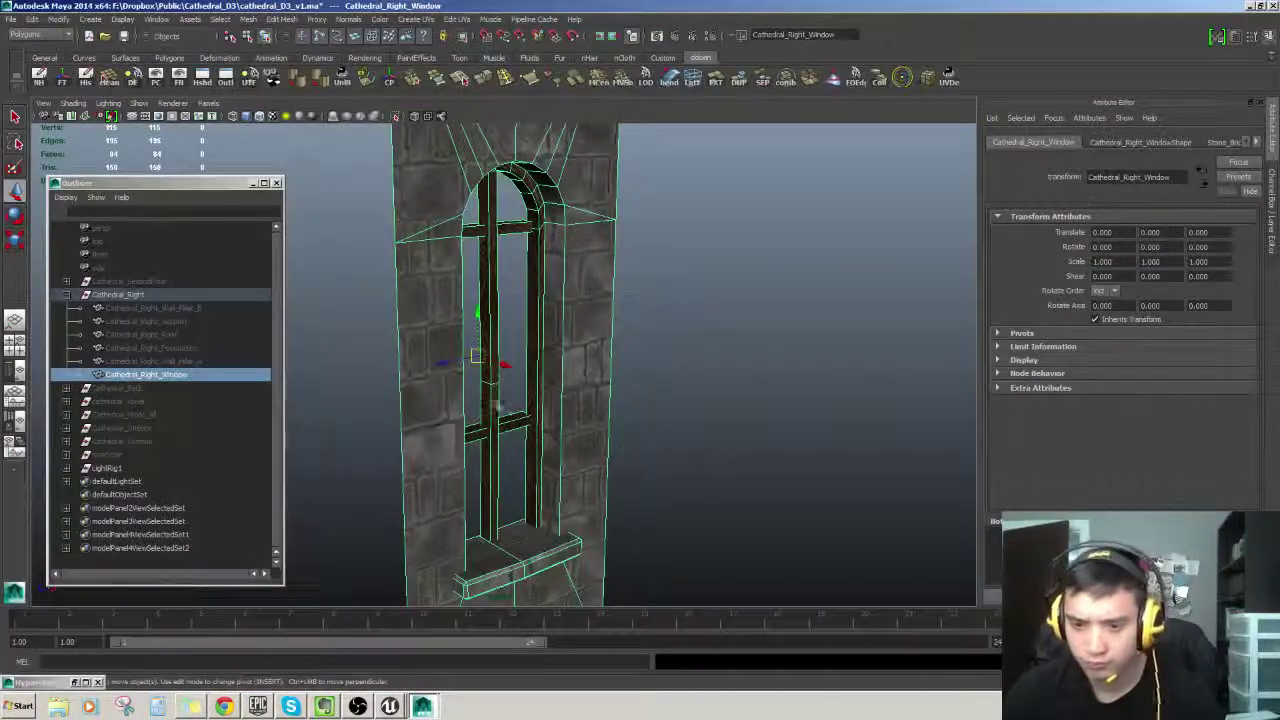
{"action": "left_click", "coordinate": [691, 449]}
{"action": "left_click_drag", "start_coordinate": [691, 451], "coordinate": [482, 339], "text": "alt"}
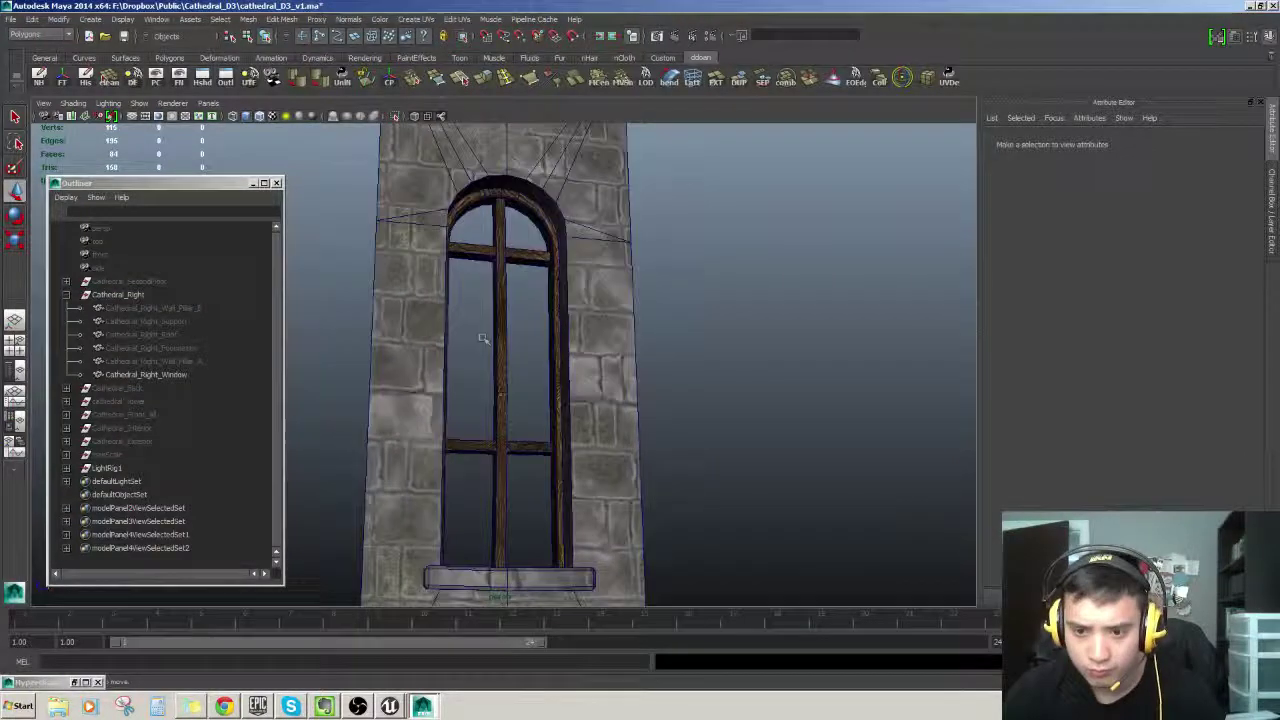
{"action": "scroll", "coordinate": [506, 426], "scroll_direction": "down", "scroll_amount": 6}
{"action": "left_click_drag", "start_coordinate": [506, 426], "coordinate": [646, 503], "text": "alt"}
{"action": "scroll", "coordinate": [515, 488], "scroll_direction": "up", "scroll_amount": 4}
{"action": "scroll", "coordinate": [517, 491], "scroll_direction": "down", "scroll_amount": 4}
{"action": "scroll", "coordinate": [533, 465], "scroll_direction": "up", "scroll_amount": 4}
{"action": "scroll", "coordinate": [449, 474], "scroll_direction": "down", "scroll_amount": 3}
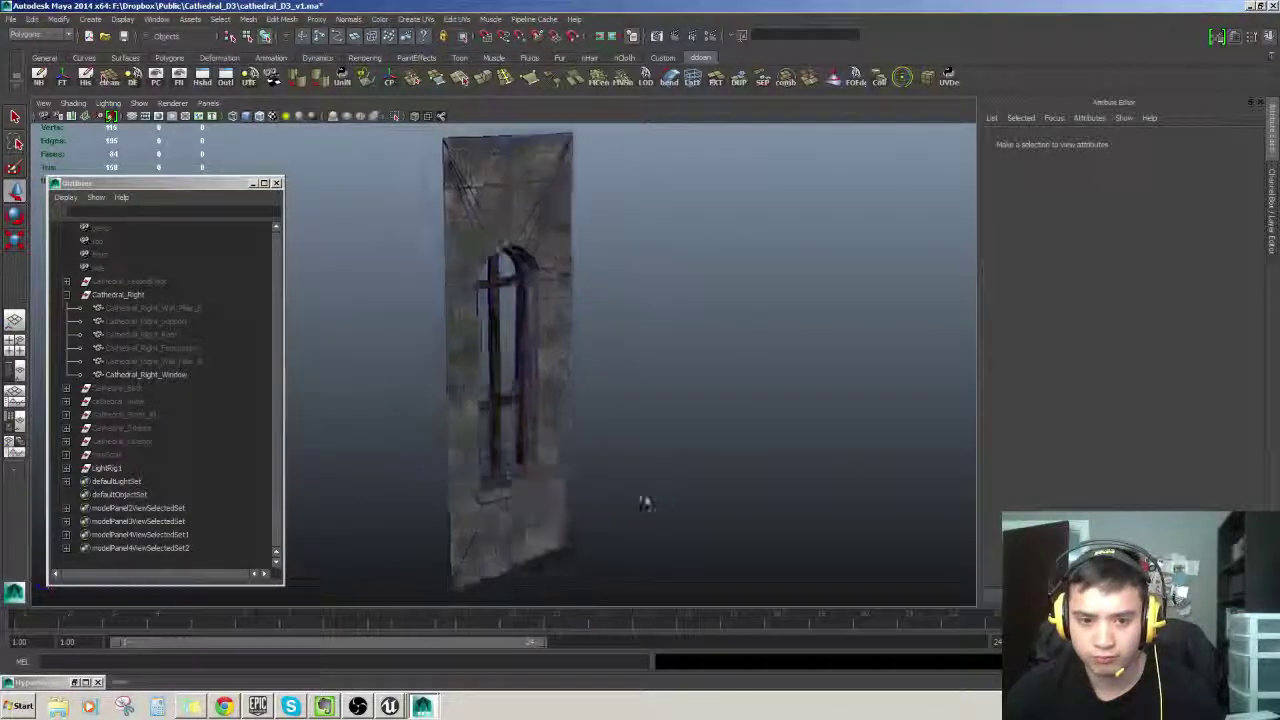
{"action": "left_click", "coordinate": [154, 377]}
{"action": "left_click_drag", "start_coordinate": [680, 364], "coordinate": [652, 348], "text": "alt"}
{"action": "left_click", "coordinate": [653, 347]}
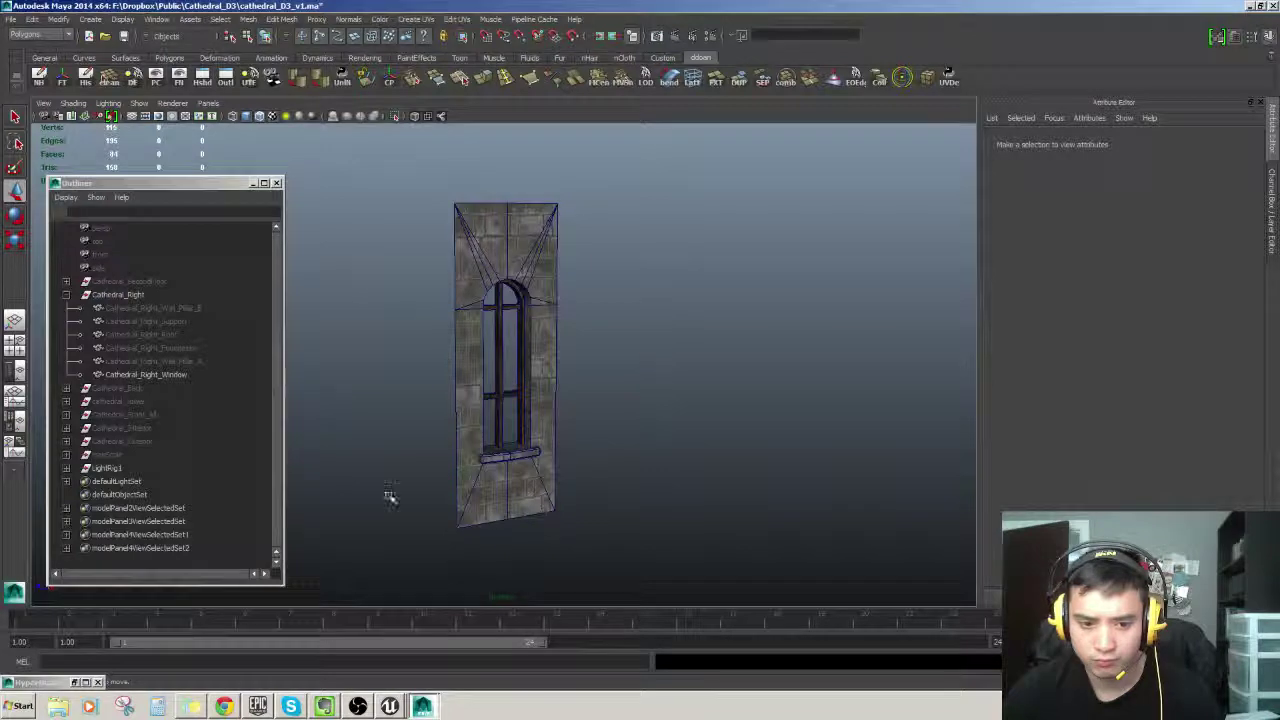
Step: Open the project's Content\buildings folder inside Cathedral_D3\cathedral_D3 in Windows Explorer
{"action": "left_click", "coordinate": [56, 706]}
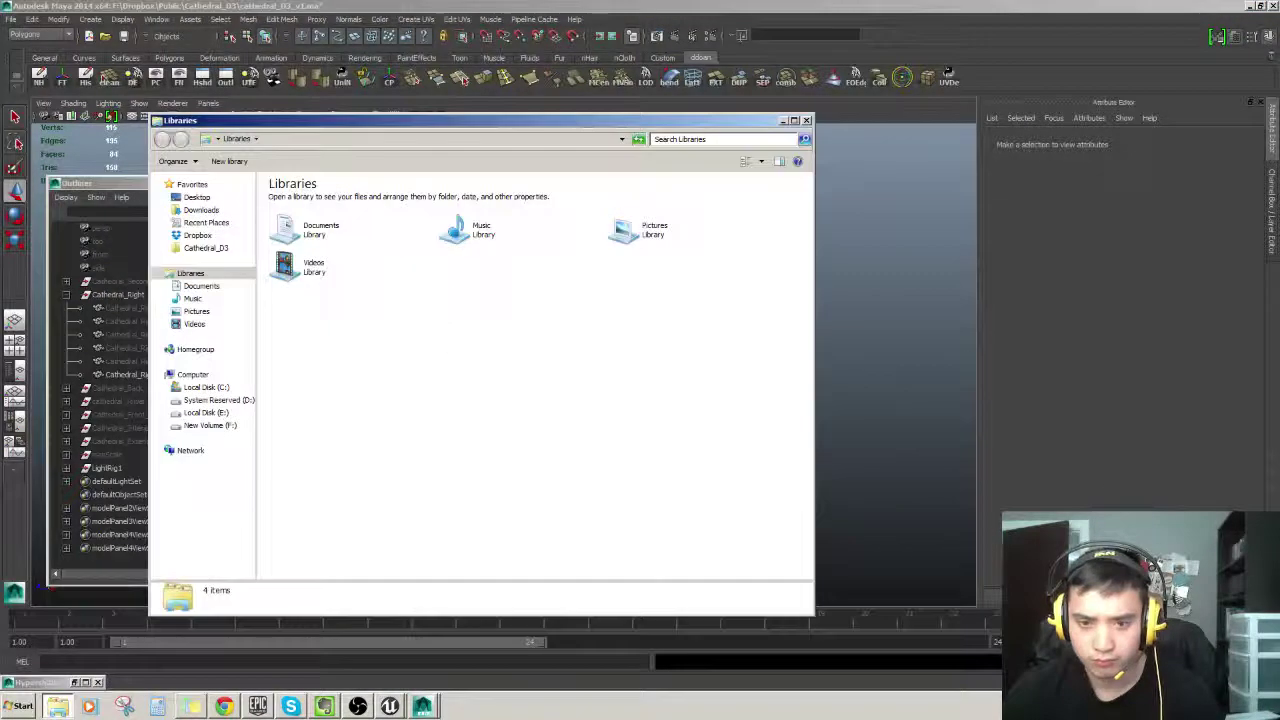
{"action": "left_click", "coordinate": [198, 252]}
{"action": "double_click", "coordinate": [318, 214]}
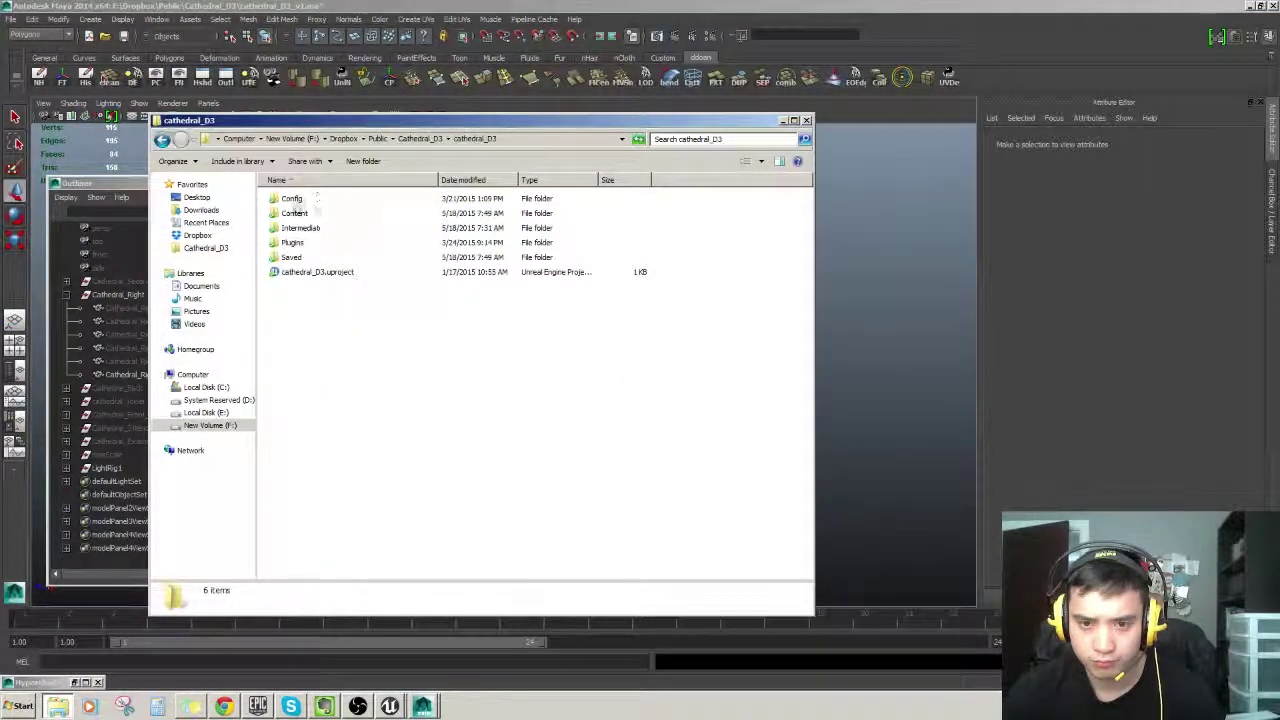
{"action": "double_click", "coordinate": [298, 212]}
{"action": "double_click", "coordinate": [296, 199]}
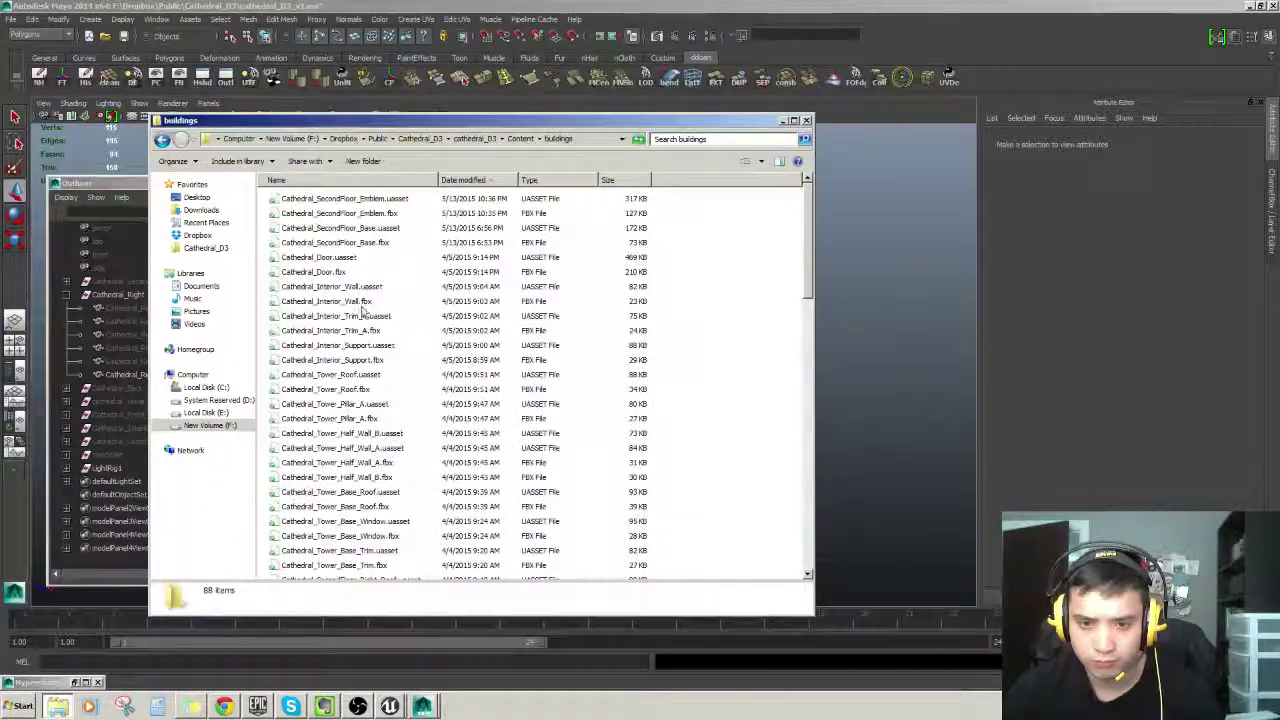
Step: Sort the buildings folder by name and look for the Cathedral_Right_Window files
{"action": "scroll", "coordinate": [365, 315], "scroll_direction": "down", "scroll_amount": 12}
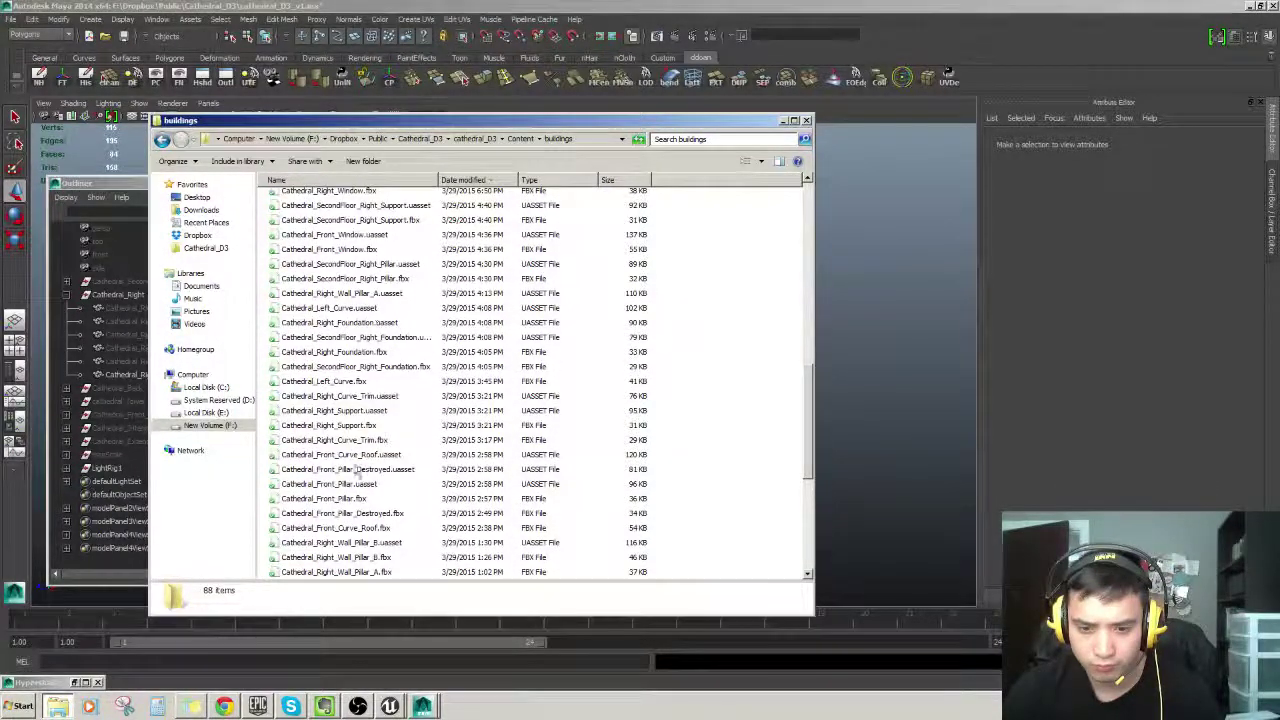
{"action": "left_click", "coordinate": [345, 442]}
{"action": "left_click", "coordinate": [346, 428]}
{"action": "scroll", "coordinate": [365, 332], "scroll_direction": "up", "scroll_amount": 2}
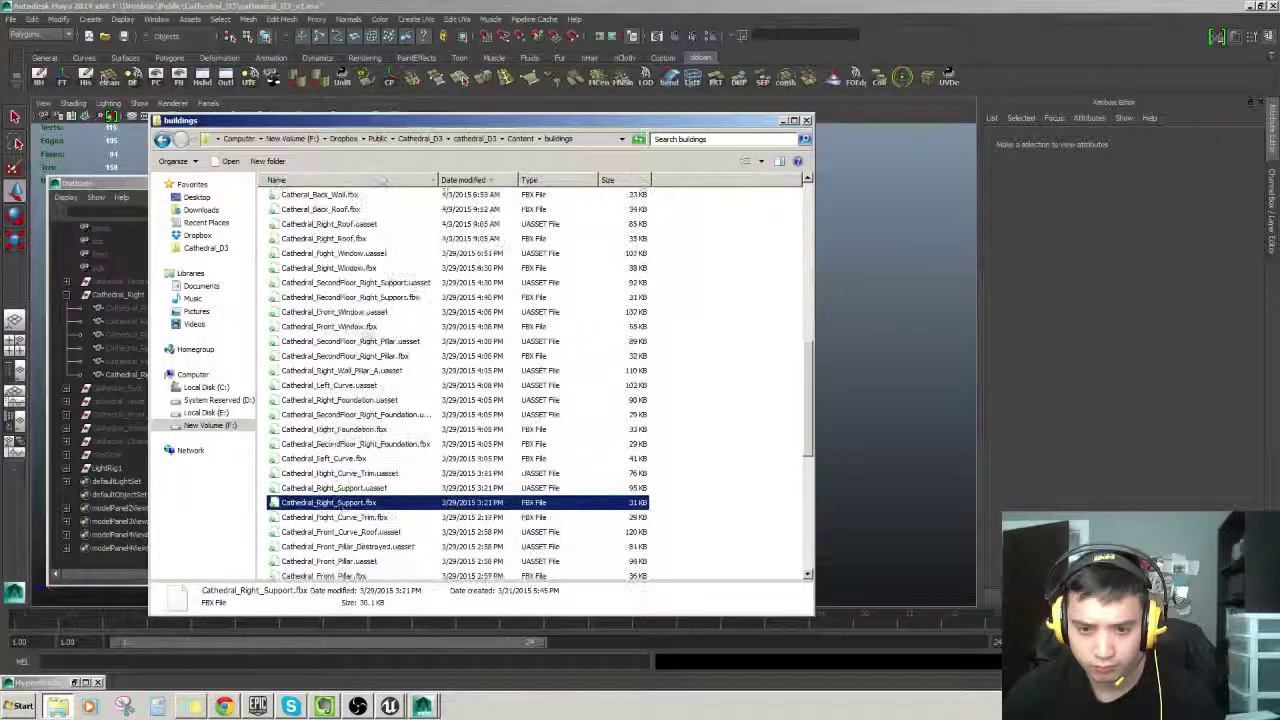
{"action": "left_click", "coordinate": [366, 181]}
{"action": "scroll", "coordinate": [406, 366], "scroll_direction": "up", "scroll_amount": 4}
{"action": "scroll", "coordinate": [406, 363], "scroll_direction": "down", "scroll_amount": 6}
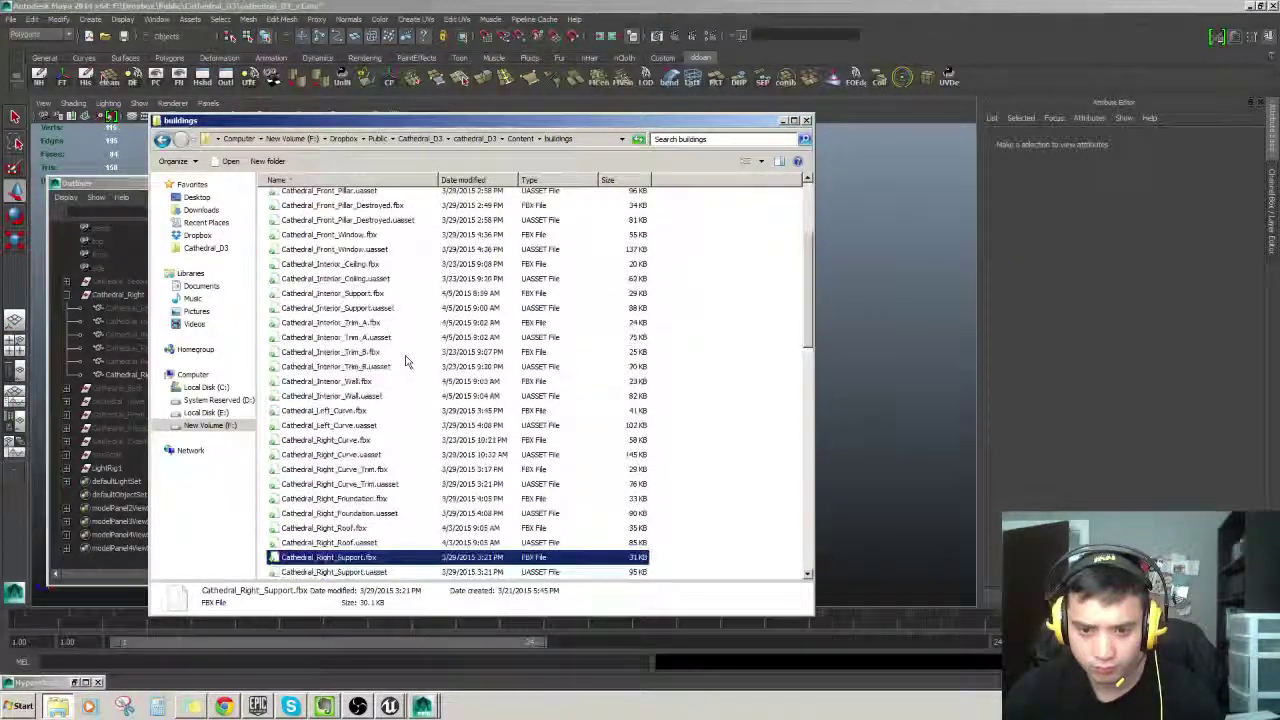
{"action": "scroll", "coordinate": [352, 466], "scroll_direction": "down", "scroll_amount": 2}
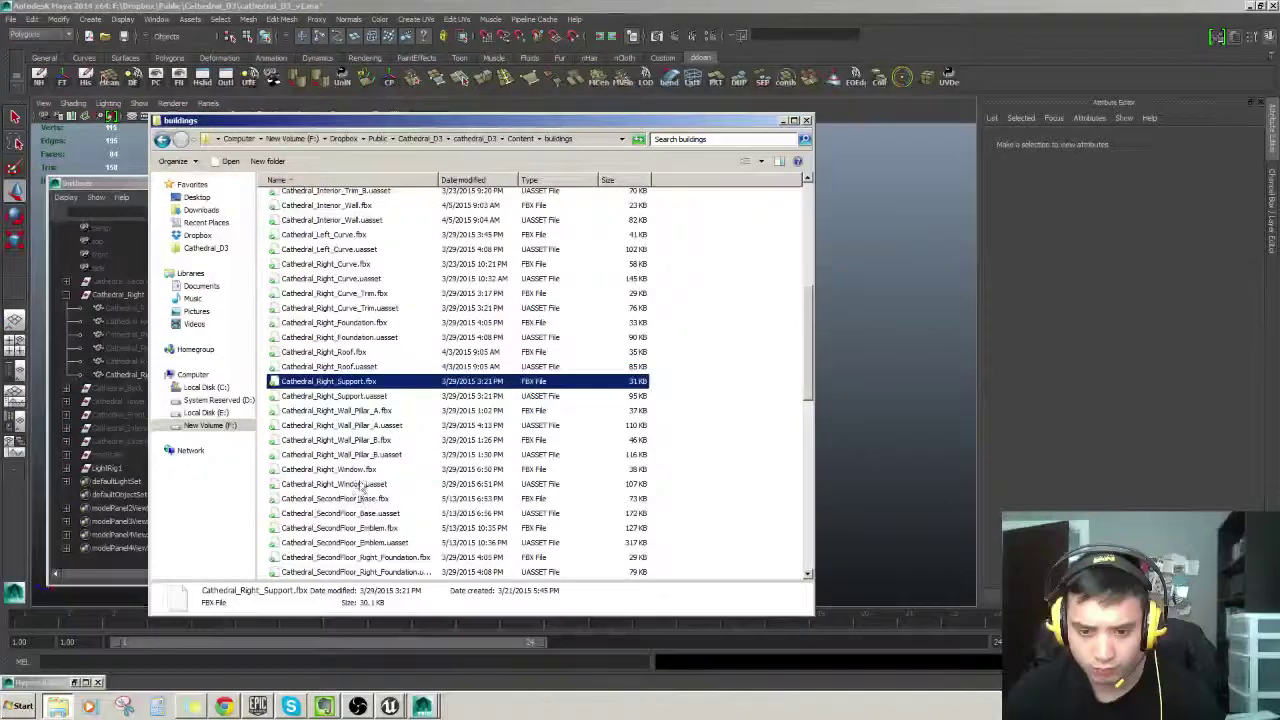
Step: Try to import Cathedral_Right_Window.fbx from the project's Content\buildings folder into the open cathedral_D3_v1 scene in Maya
{"action": "left_click", "coordinate": [356, 472]}
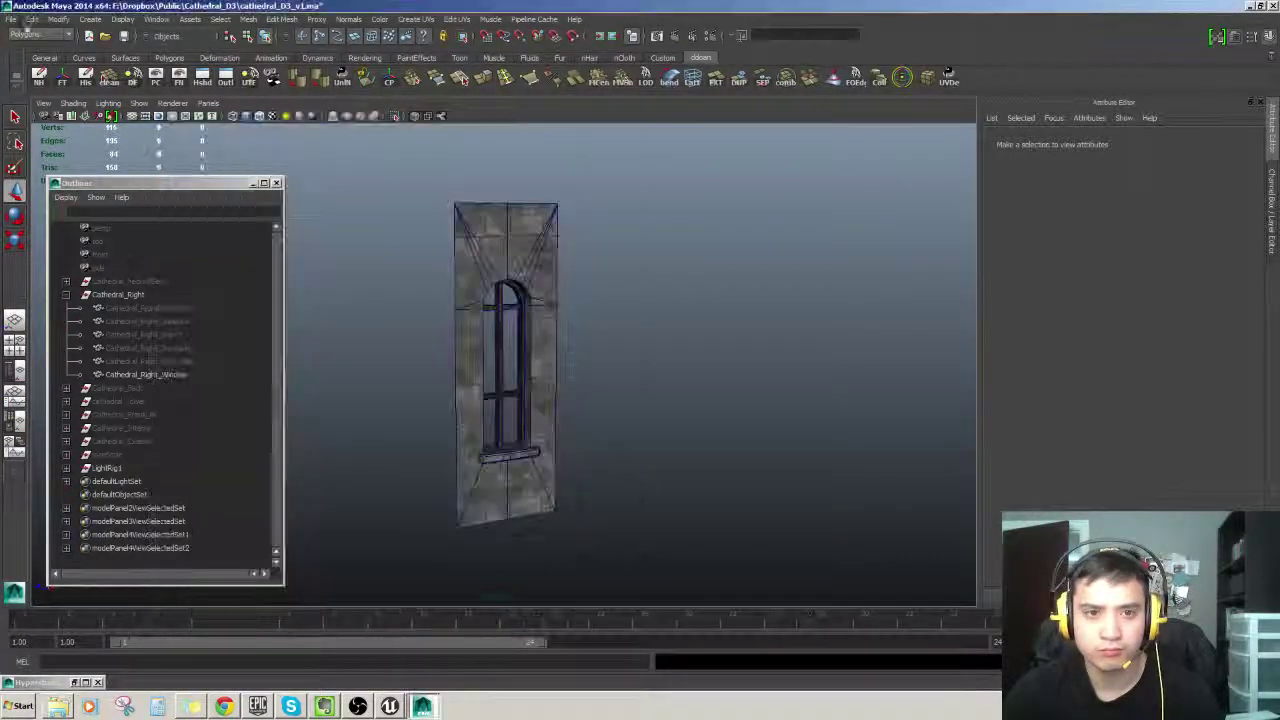
{"action": "left_click", "coordinate": [8, 20]}
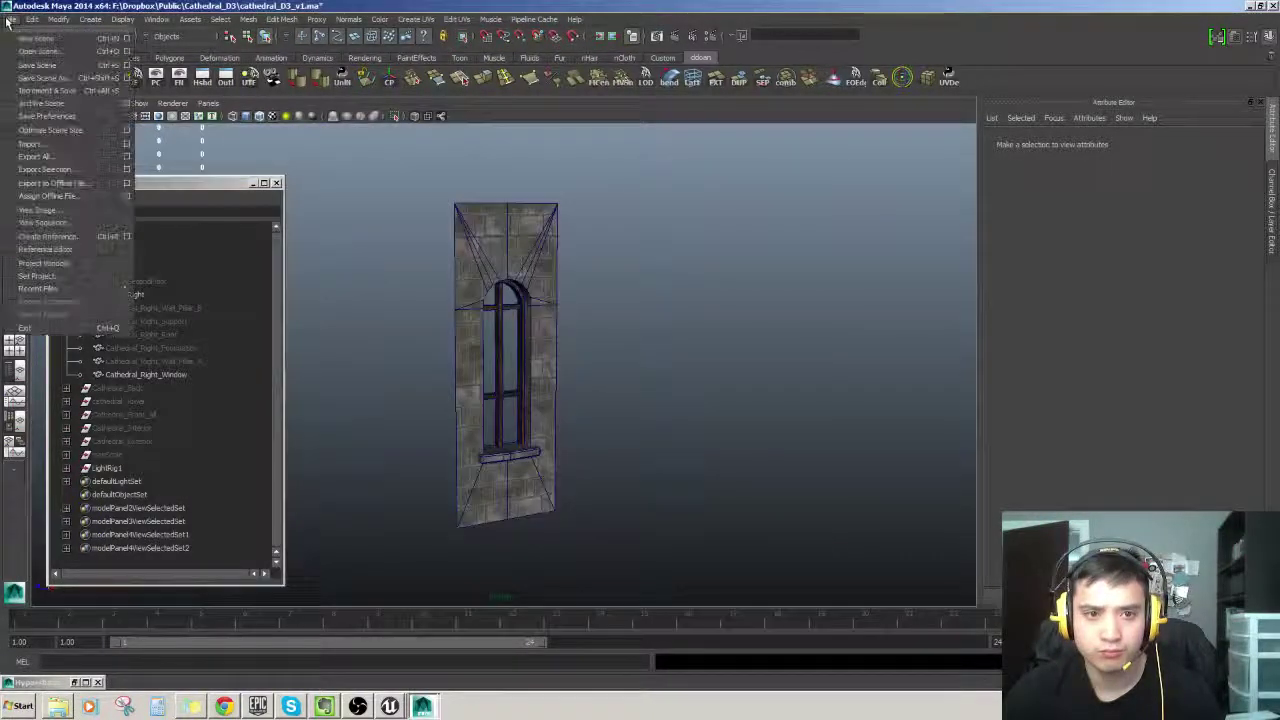
{"action": "left_click", "coordinate": [32, 144]}
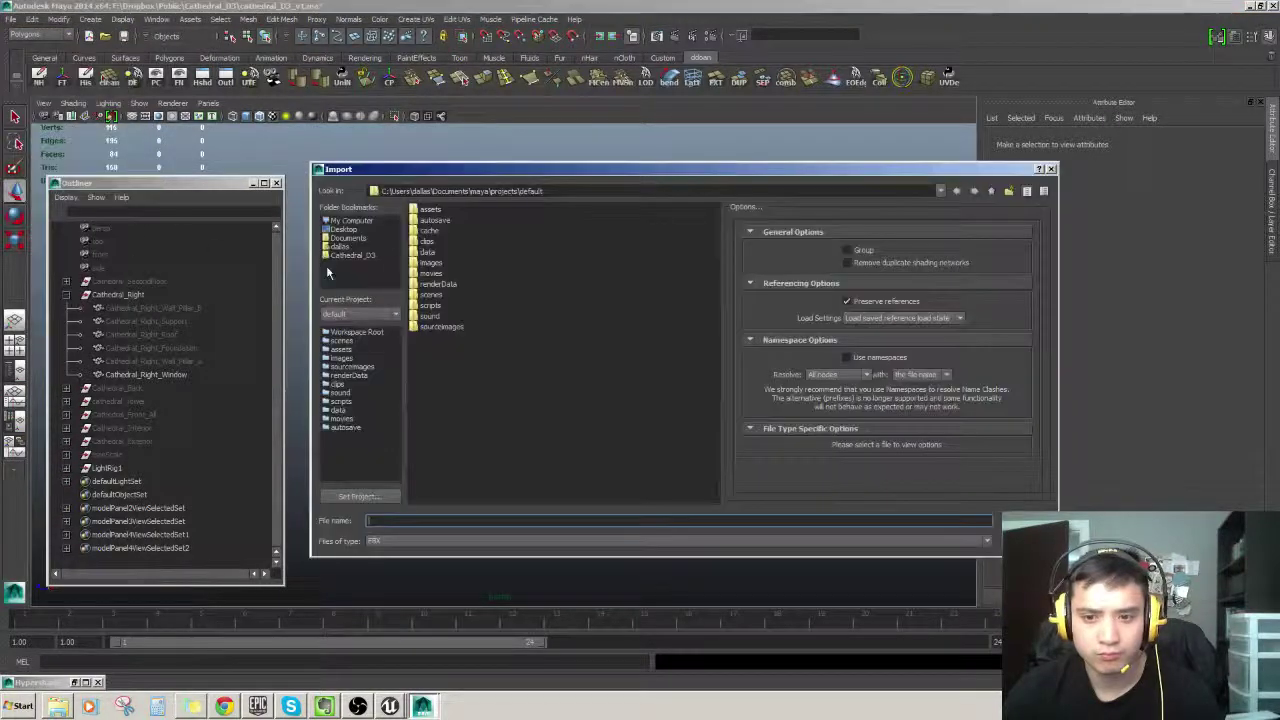
{"action": "left_click", "coordinate": [368, 256]}
{"action": "double_click", "coordinate": [450, 226]}
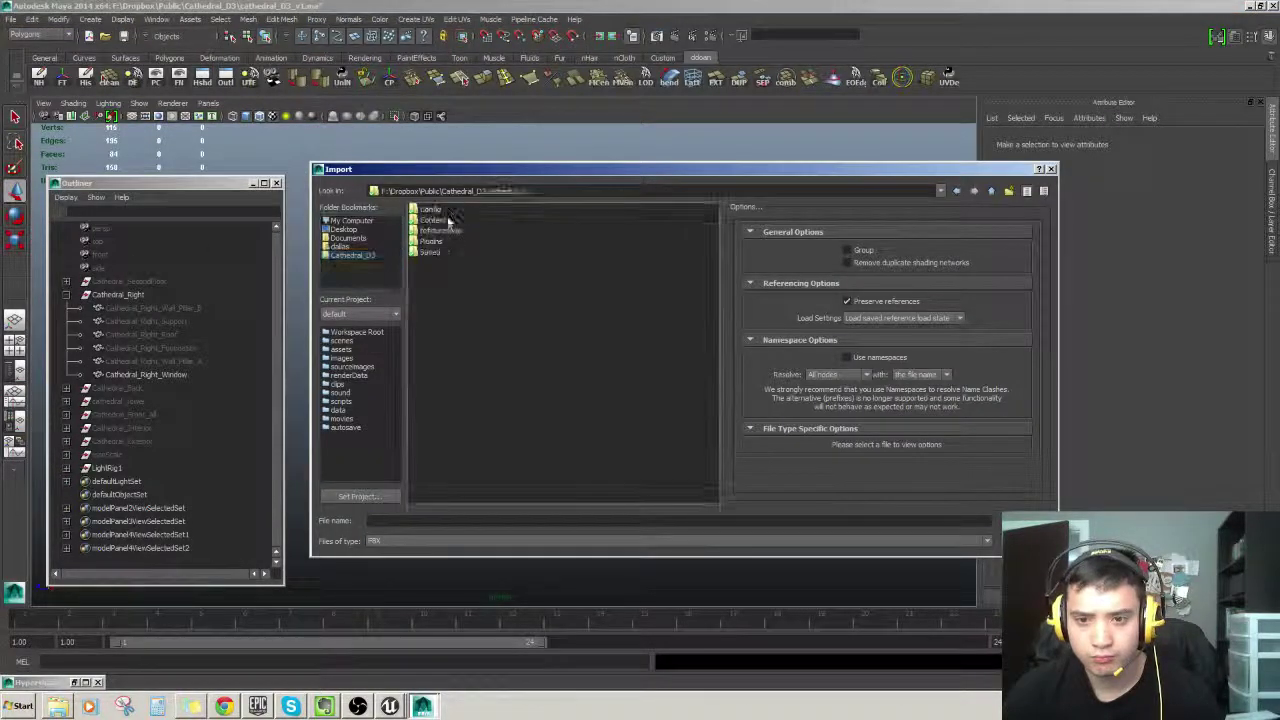
{"action": "double_click", "coordinate": [449, 215]}
{"action": "double_click", "coordinate": [434, 209]}
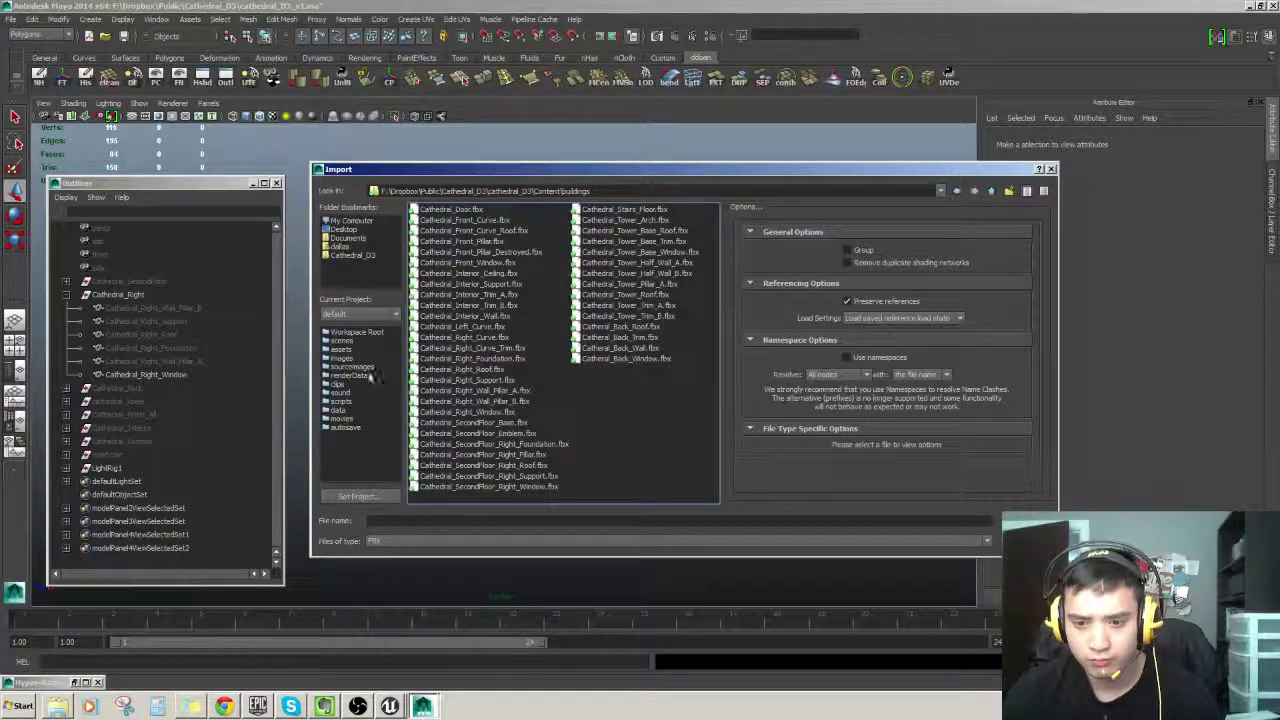
{"action": "left_click", "coordinate": [484, 412]}
{"action": "left_click", "coordinate": [1022, 521]}
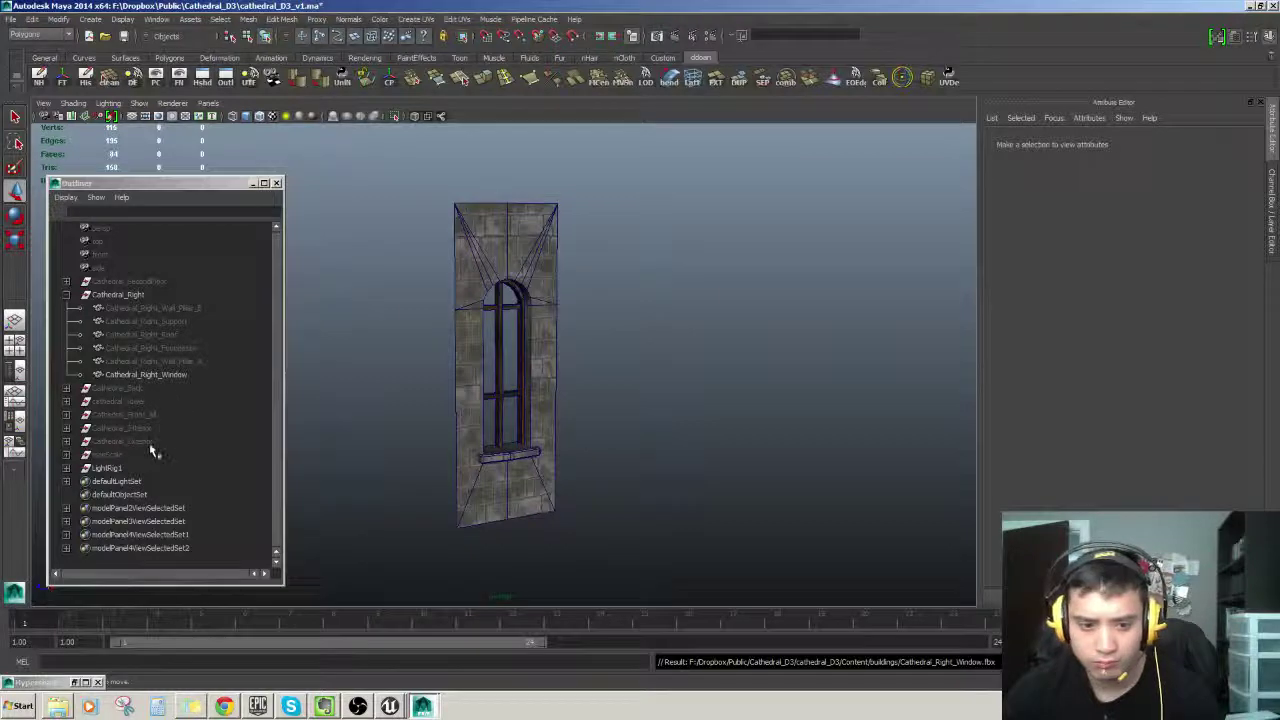
Step: Collapse the Cathedral_Right group in the Outliner and launch a second session of Maya
{"action": "left_click", "coordinate": [68, 295]}
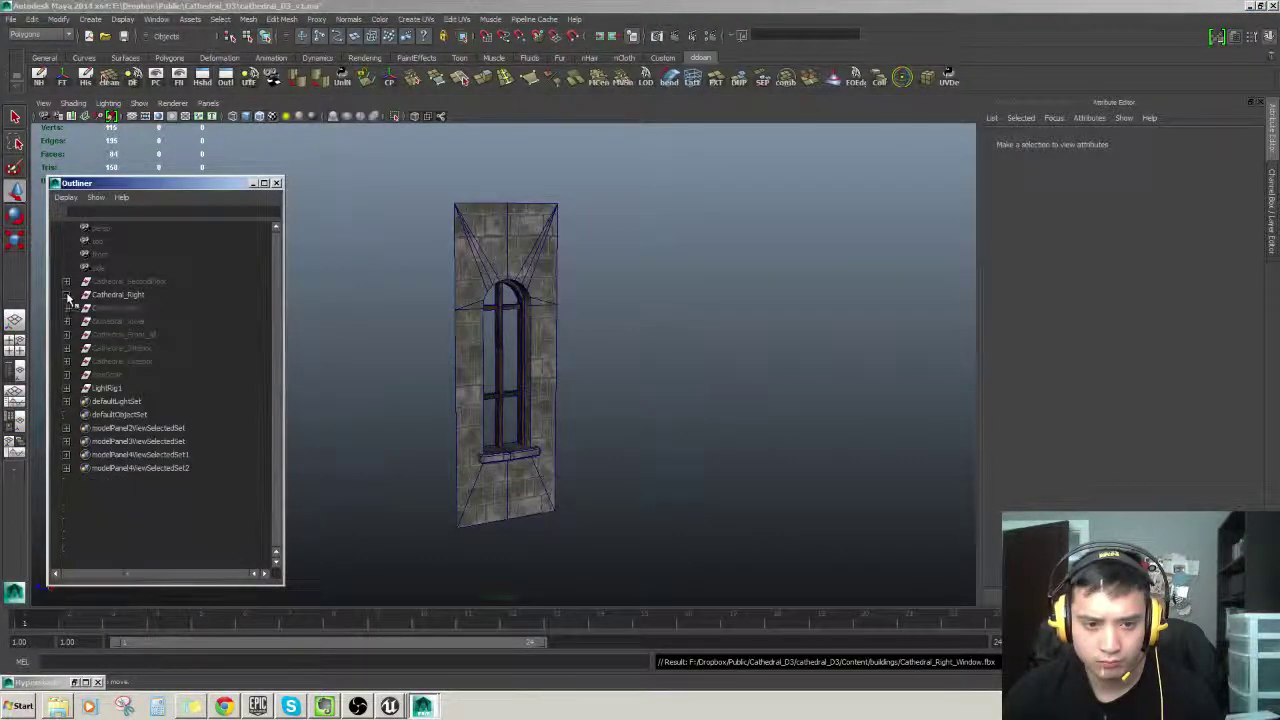
{"action": "key", "text": "super"}
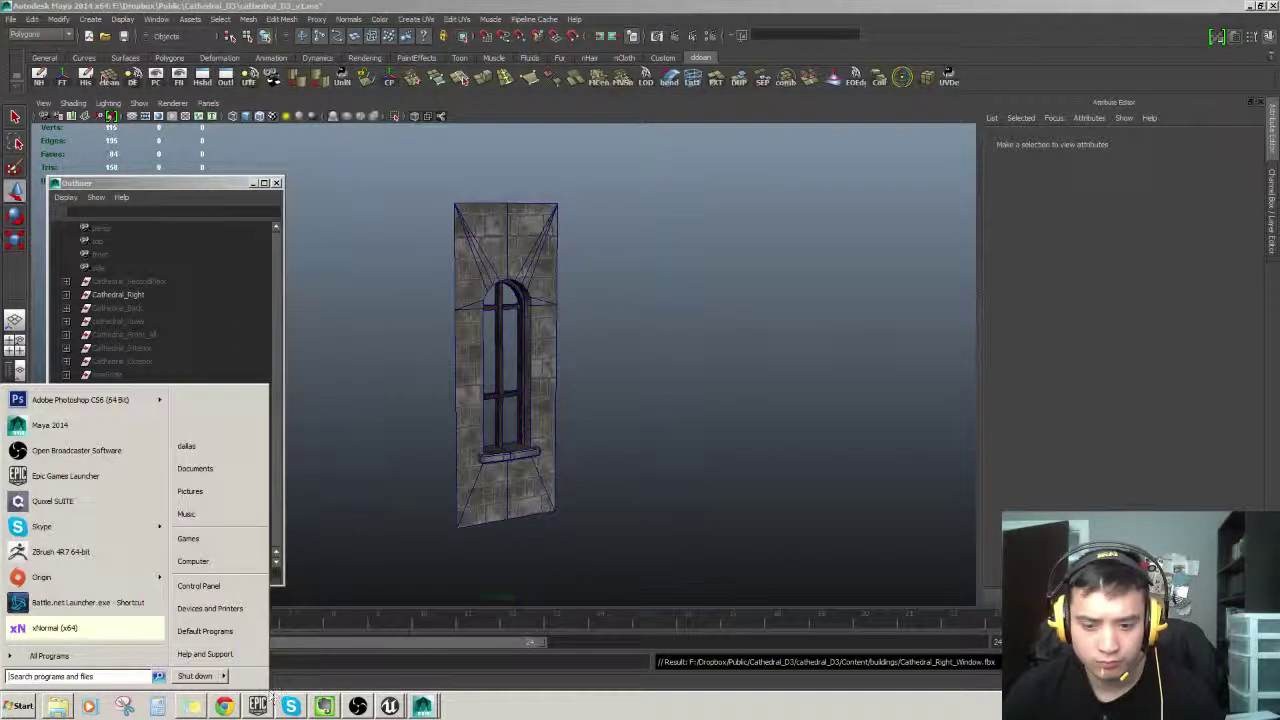
{"action": "left_click", "coordinate": [401, 572]}
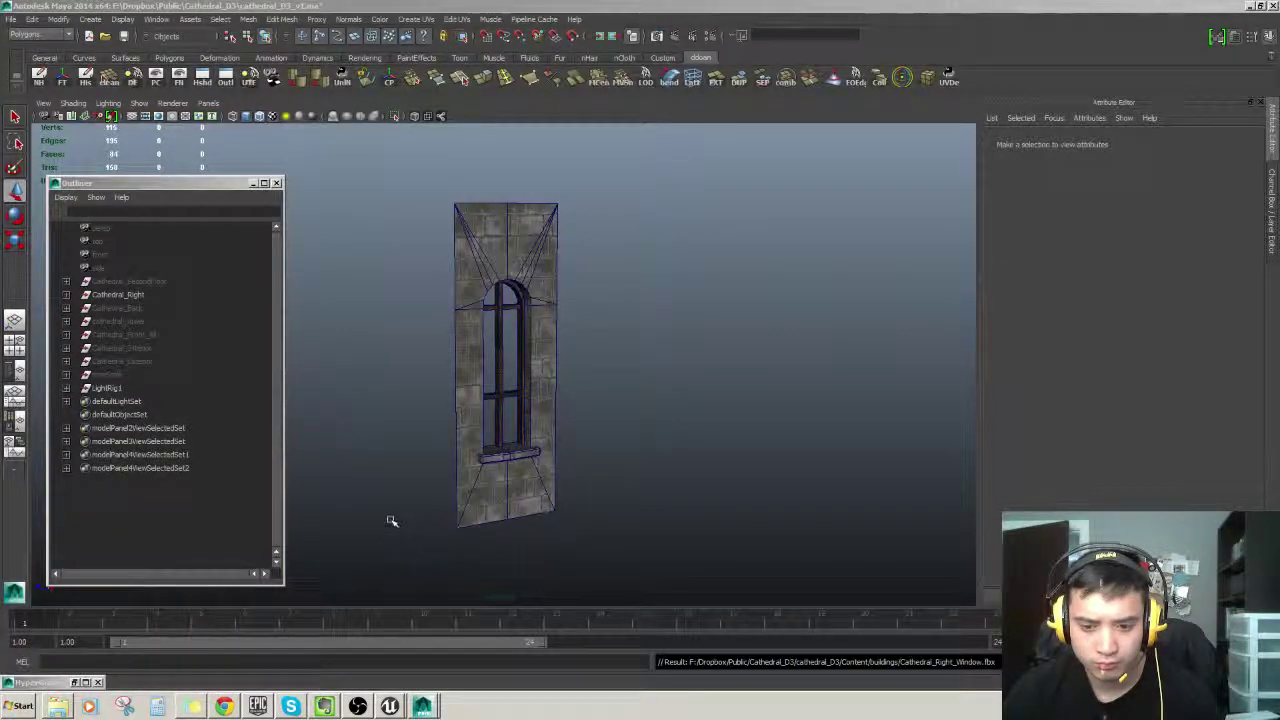
{"action": "left_click", "coordinate": [392, 425]}
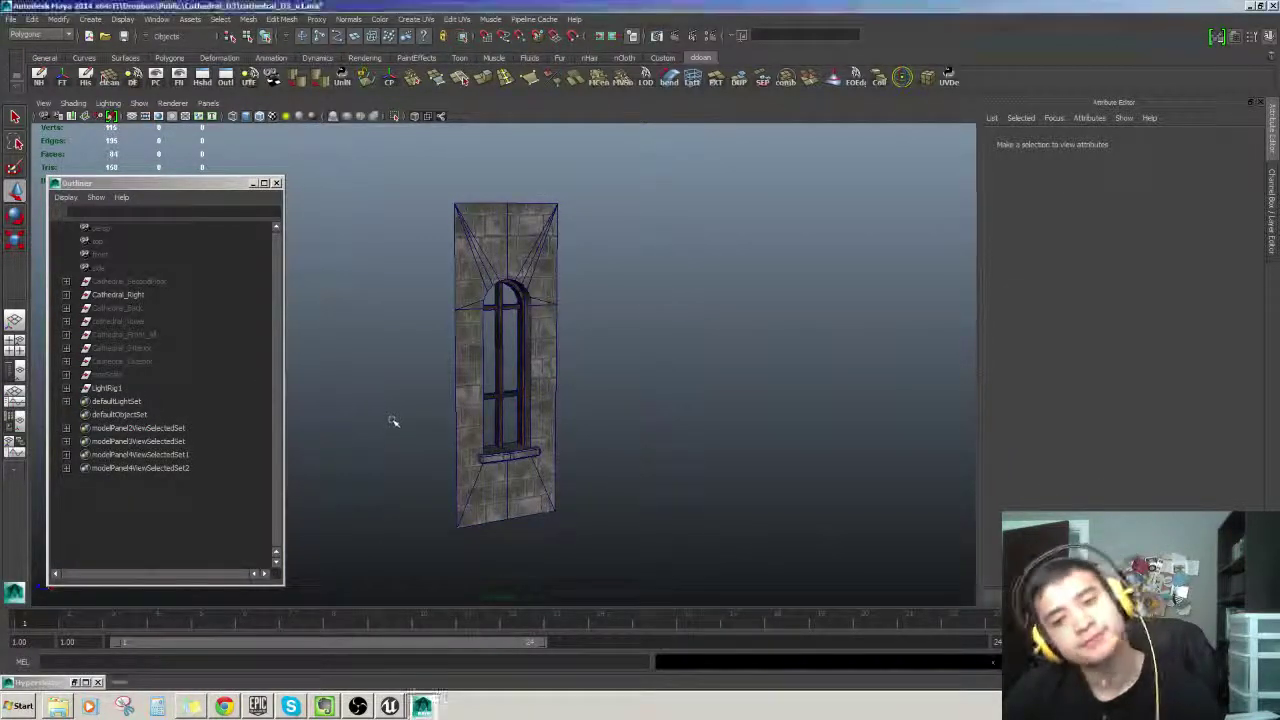
{"action": "left_click", "coordinate": [424, 707]}
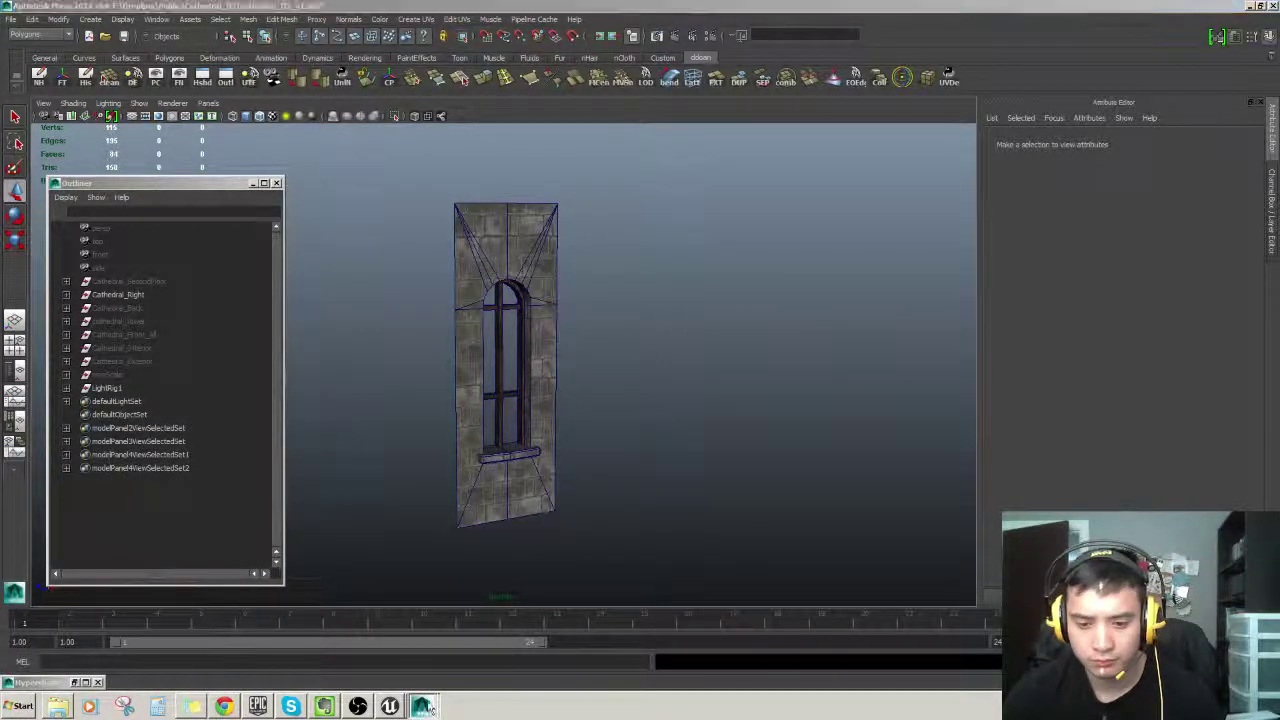
Step: Examine the existing window mesh in the cathedral scene from the front and from oblique angles
{"action": "left_click", "coordinate": [379, 544]}
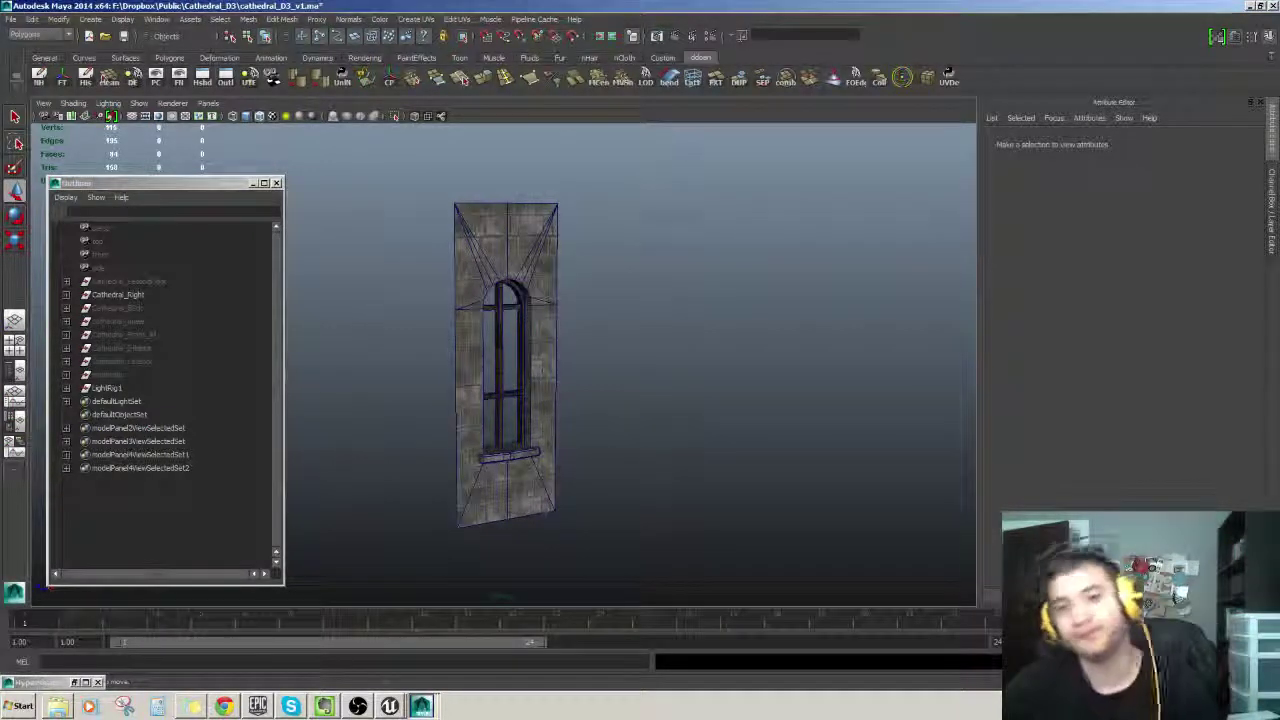
{"action": "left_click", "coordinate": [543, 428]}
{"action": "left_click", "coordinate": [645, 380]}
{"action": "left_click", "coordinate": [543, 426]}
{"action": "left_click", "coordinate": [661, 360]}
{"action": "left_click", "coordinate": [529, 480]}
{"action": "left_click_drag", "start_coordinate": [529, 480], "coordinate": [632, 456], "text": "alt"}
{"action": "left_click", "coordinate": [586, 437]}
{"action": "scroll", "coordinate": [577, 434], "scroll_direction": "up", "scroll_amount": 2}
{"action": "scroll", "coordinate": [549, 474], "scroll_direction": "down", "scroll_amount": 3}
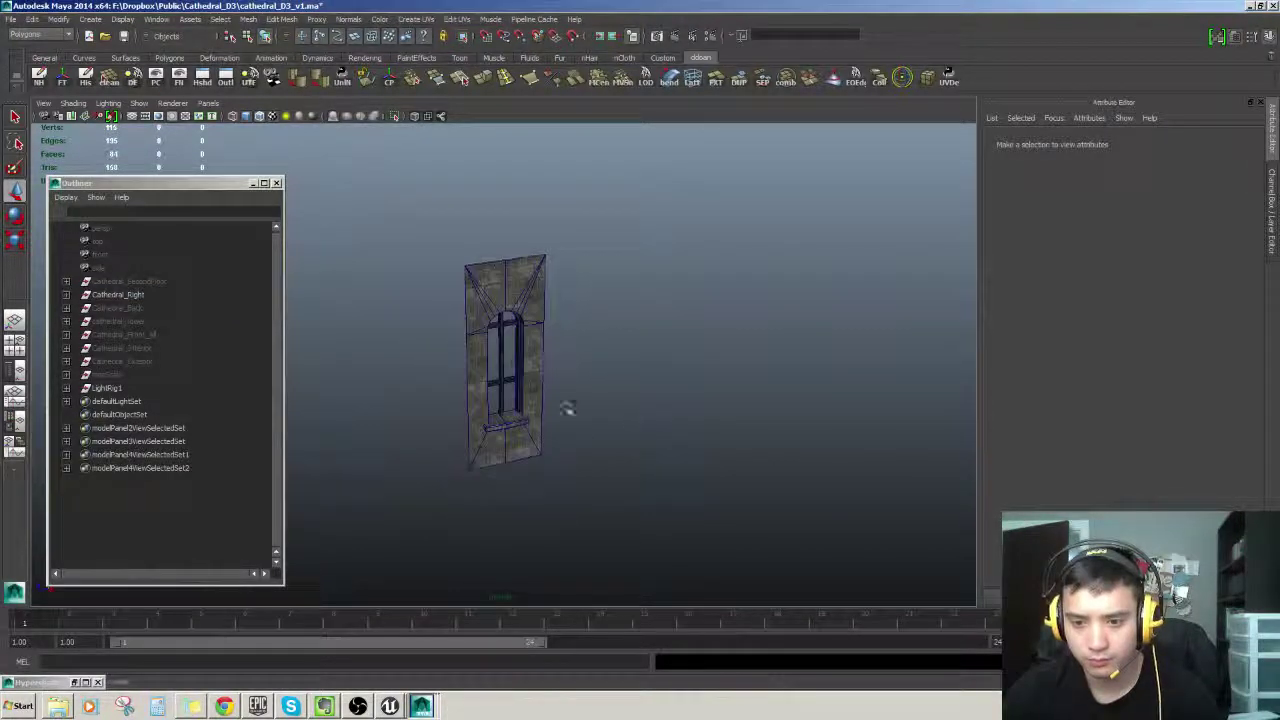
{"action": "scroll", "coordinate": [566, 409], "scroll_direction": "up", "scroll_amount": 3}
{"action": "left_click_drag", "start_coordinate": [566, 409], "coordinate": [600, 474], "text": "alt"}
{"action": "left_click", "coordinate": [525, 405]}
{"action": "left_click", "coordinate": [648, 408]}
{"action": "scroll", "coordinate": [648, 408], "scroll_direction": "up", "scroll_amount": 3}
{"action": "scroll", "coordinate": [600, 474], "scroll_direction": "down", "scroll_amount": 3}
{"action": "key", "text": "alt+5"}
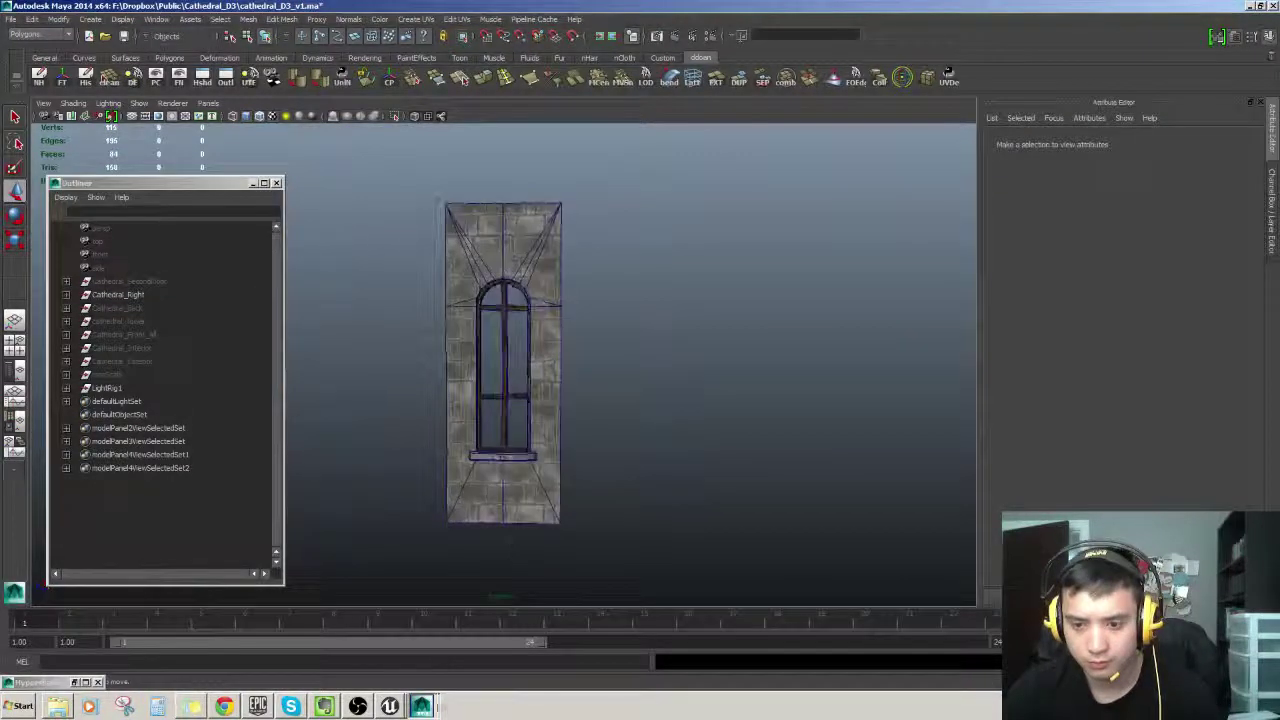
Step: Switch to the second Maya session and import Cathedral_Right_Window.fbx from Content\buildings into its untitled scene
{"action": "left_click", "coordinate": [427, 706]}
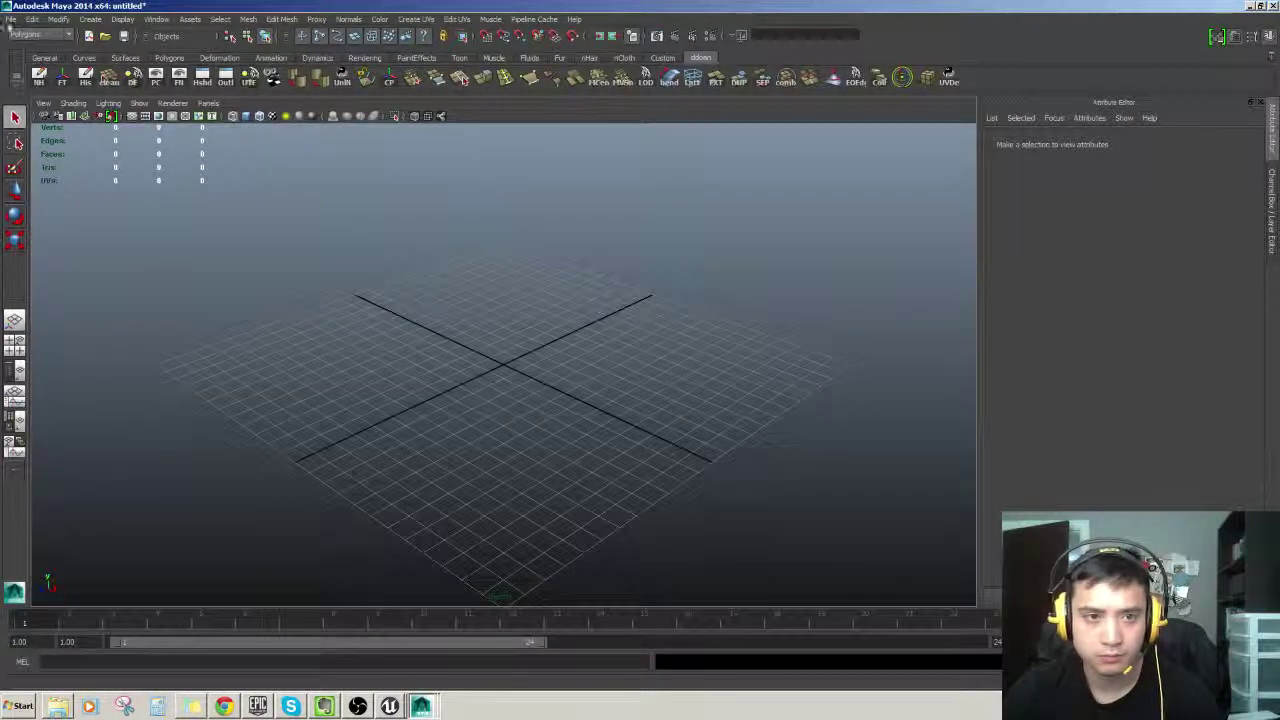
{"action": "left_click", "coordinate": [28, 20]}
{"action": "mouse_move", "coordinate": [10, 21]}
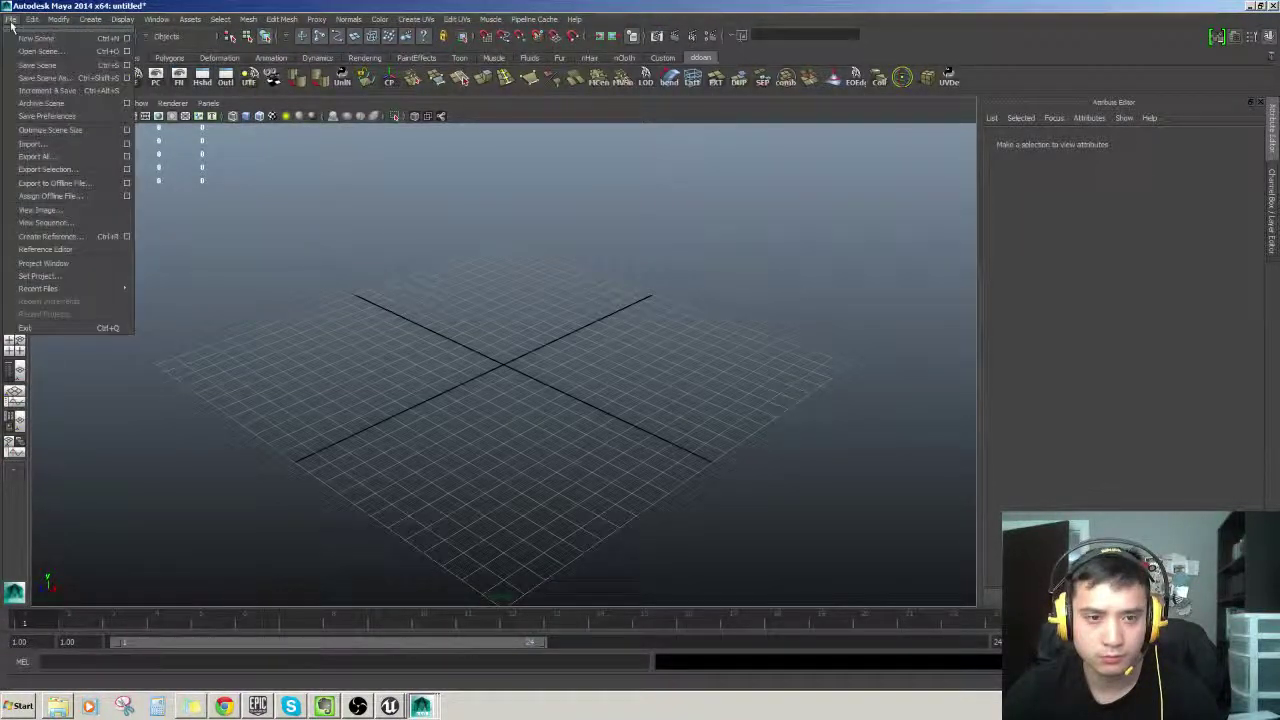
{"action": "left_click", "coordinate": [34, 144]}
{"action": "left_click", "coordinate": [354, 255]}
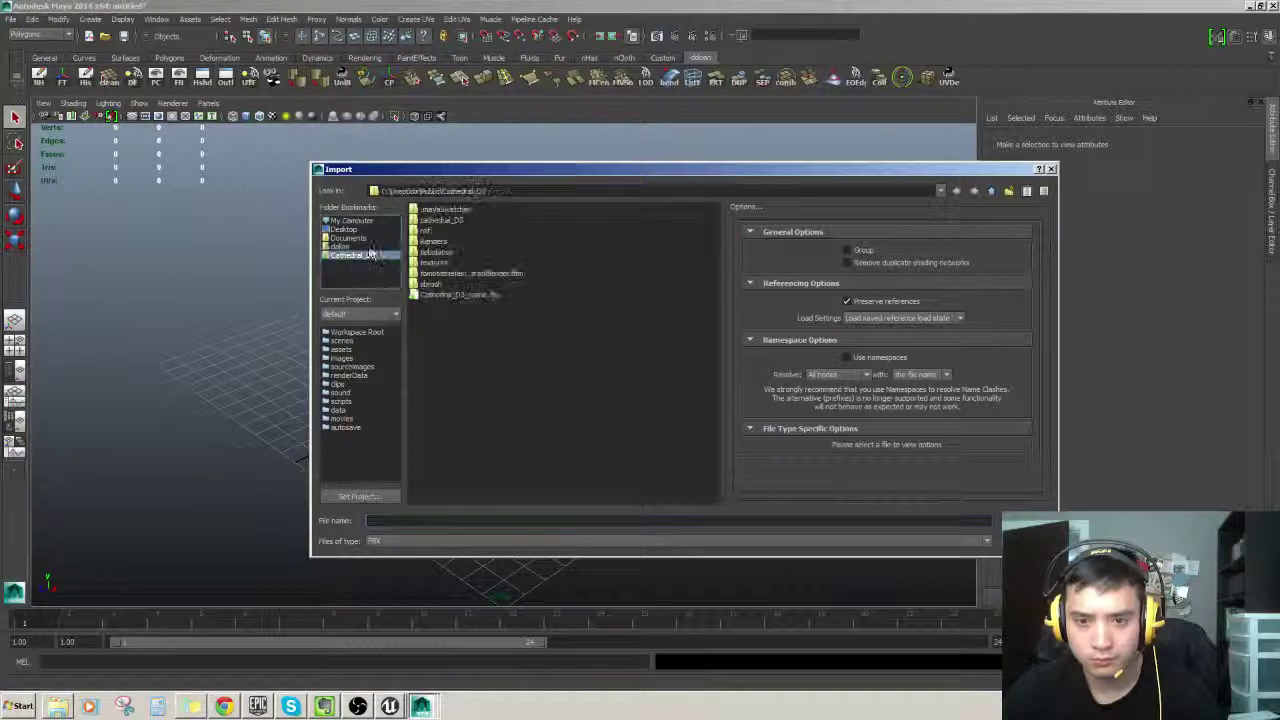
{"action": "double_click", "coordinate": [448, 220]}
{"action": "double_click", "coordinate": [442, 220]}
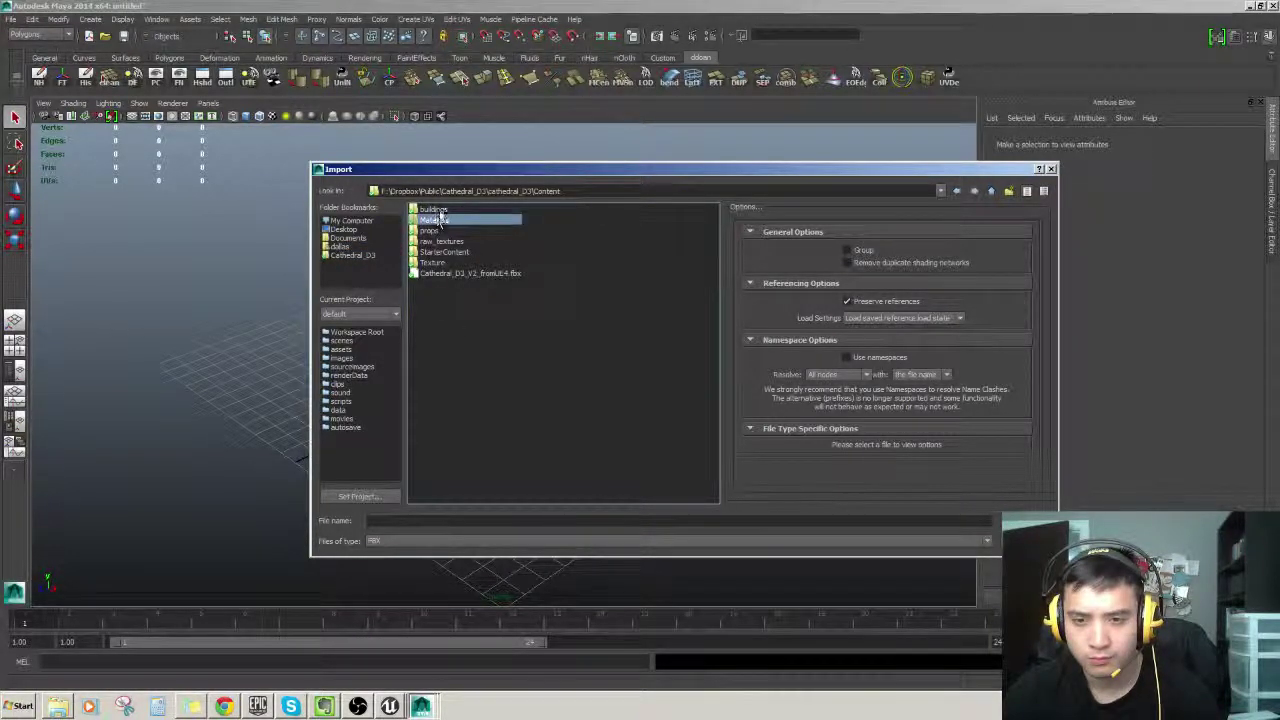
{"action": "double_click", "coordinate": [435, 210]}
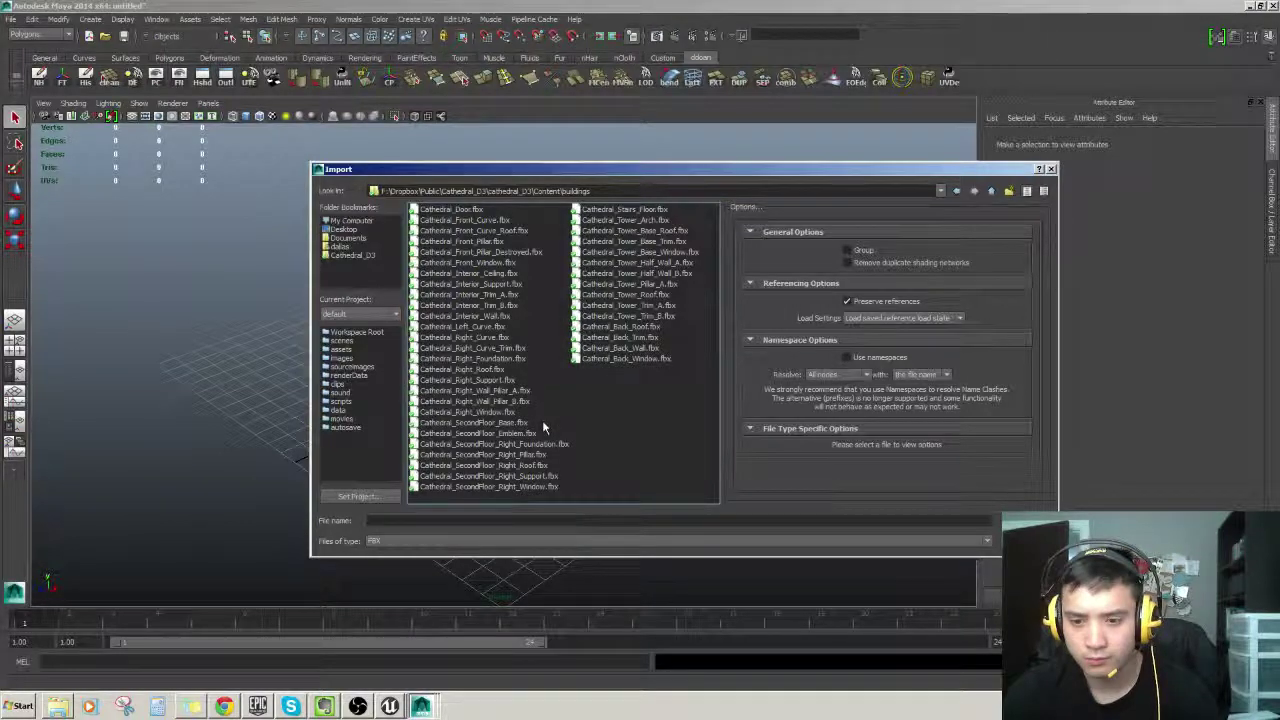
{"action": "double_click", "coordinate": [491, 414]}
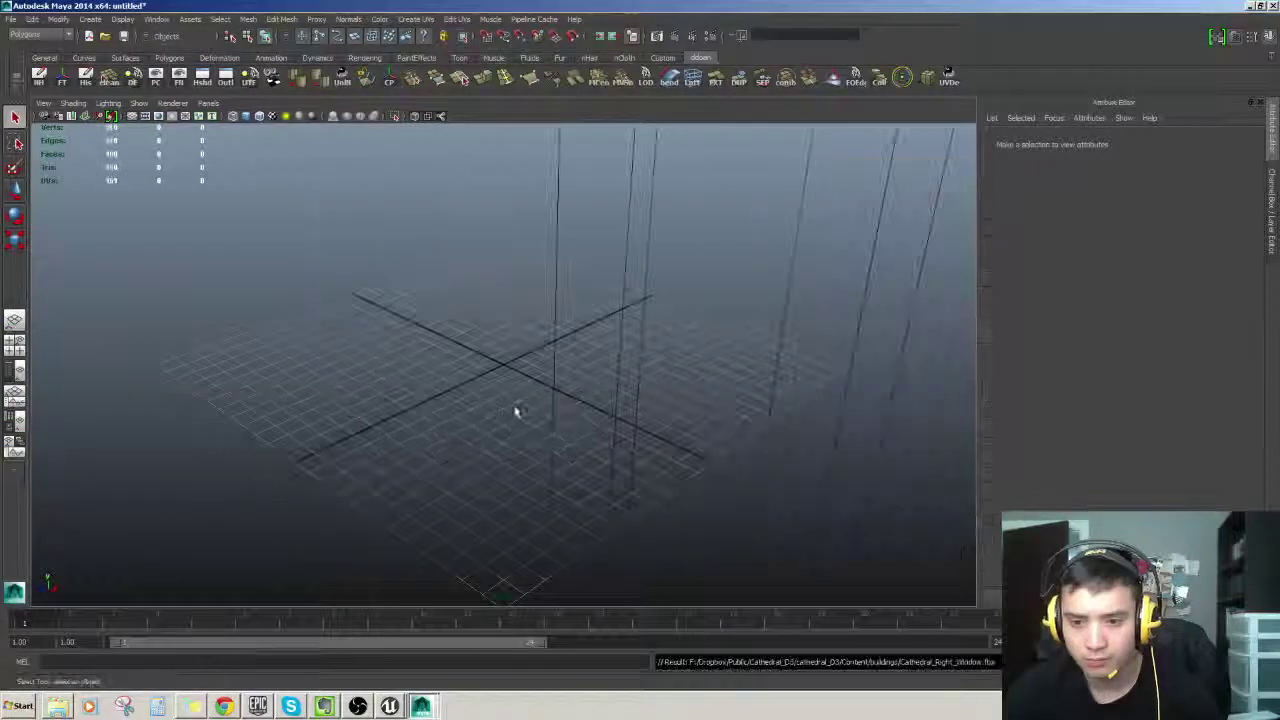
Step: Show the imported window piece with textures and select its mesh with the Move tool active
{"action": "scroll", "coordinate": [430, 443], "scroll_direction": "down", "scroll_amount": 10}
{"action": "mouse_move", "coordinate": [435, 468]}
{"action": "left_mouse_down", "text": "alt"}
{"action": "mouse_move", "coordinate": [463, 420]}
{"action": "mouse_move", "coordinate": [623, 400]}
{"action": "mouse_move", "coordinate": [343, 488]}
{"action": "left_mouse_up", "text": "alt"}
{"action": "key", "text": "6"}
{"action": "left_click", "coordinate": [510, 440]}
{"action": "scroll", "coordinate": [450, 465], "scroll_direction": "down", "scroll_amount": 4}
{"action": "scroll", "coordinate": [437, 537], "scroll_direction": "up", "scroll_amount": 5}
{"action": "key", "text": "w"}
{"action": "scroll", "coordinate": [437, 500], "scroll_direction": "down", "scroll_amount": 5}
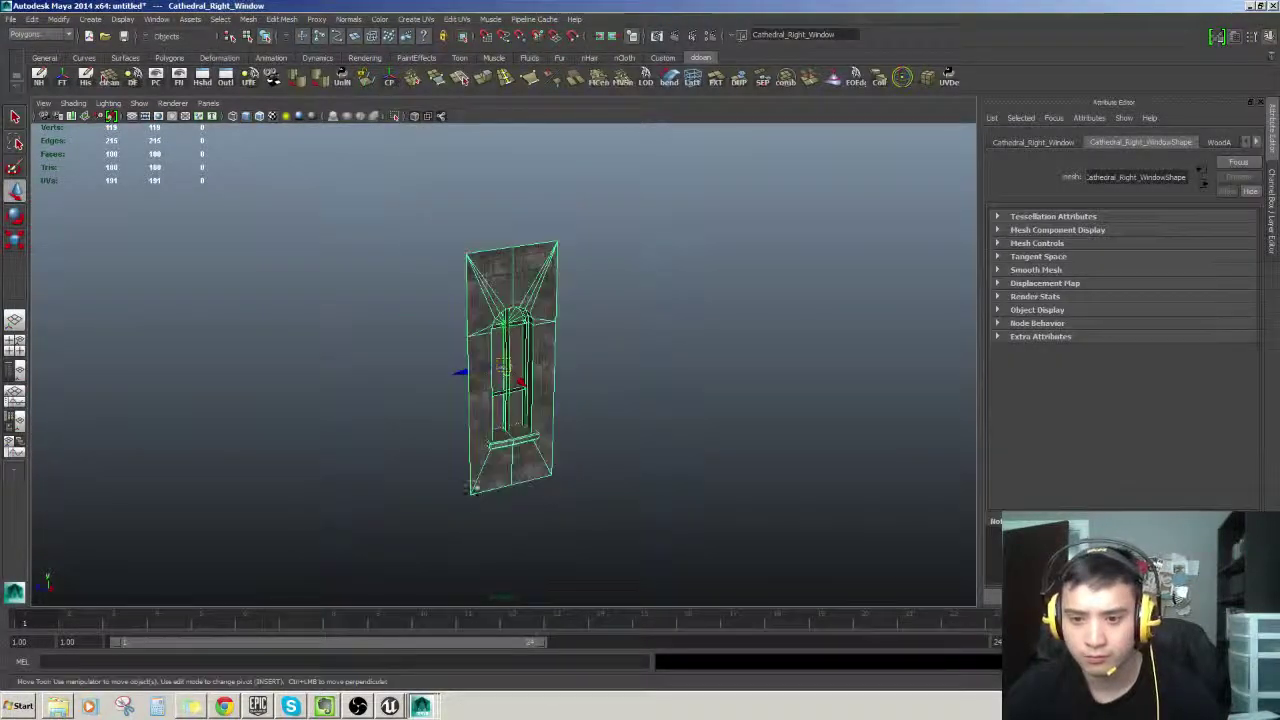
{"action": "left_click_drag", "start_coordinate": [410, 345], "coordinate": [428, 372], "text": "alt"}
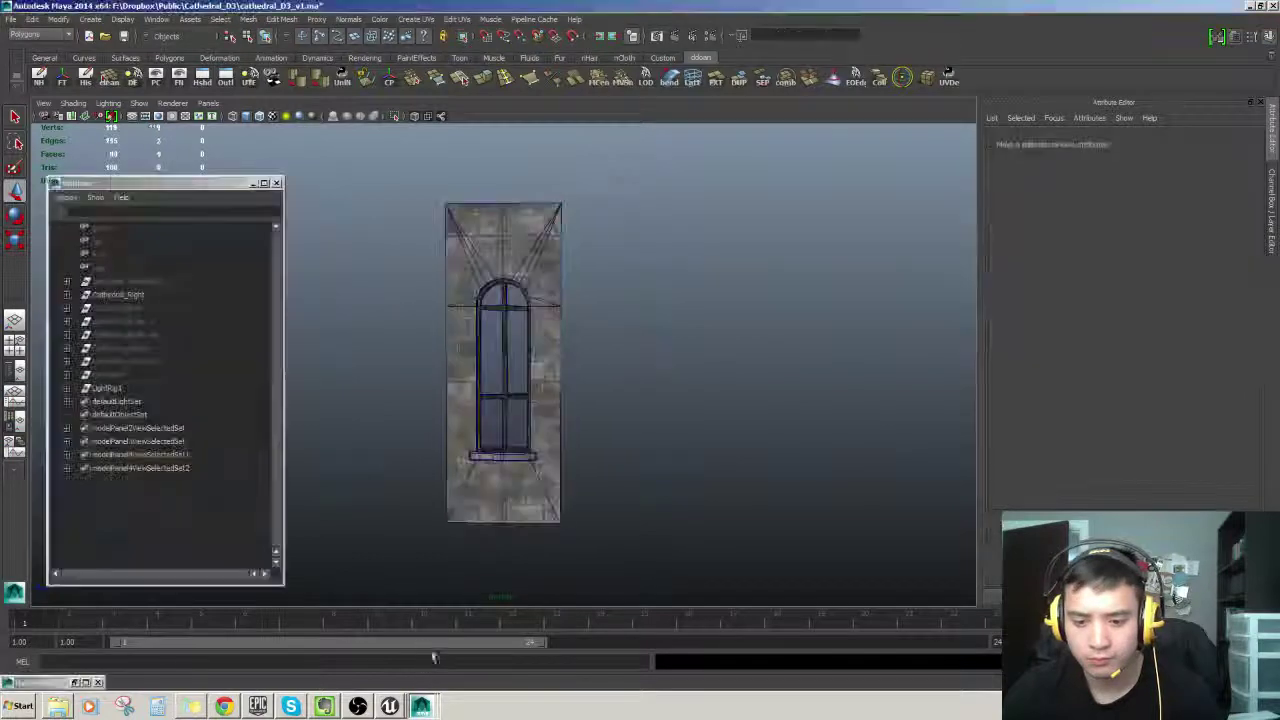
Step: Paste the imported window into the cathedral_D3_v1 scene, expand Cathedral_Right in the Outliner and select the pasted mesh
{"action": "key", "text": "ctrl+v"}
{"action": "left_click_drag", "start_coordinate": [403, 440], "coordinate": [414, 453], "text": "alt"}
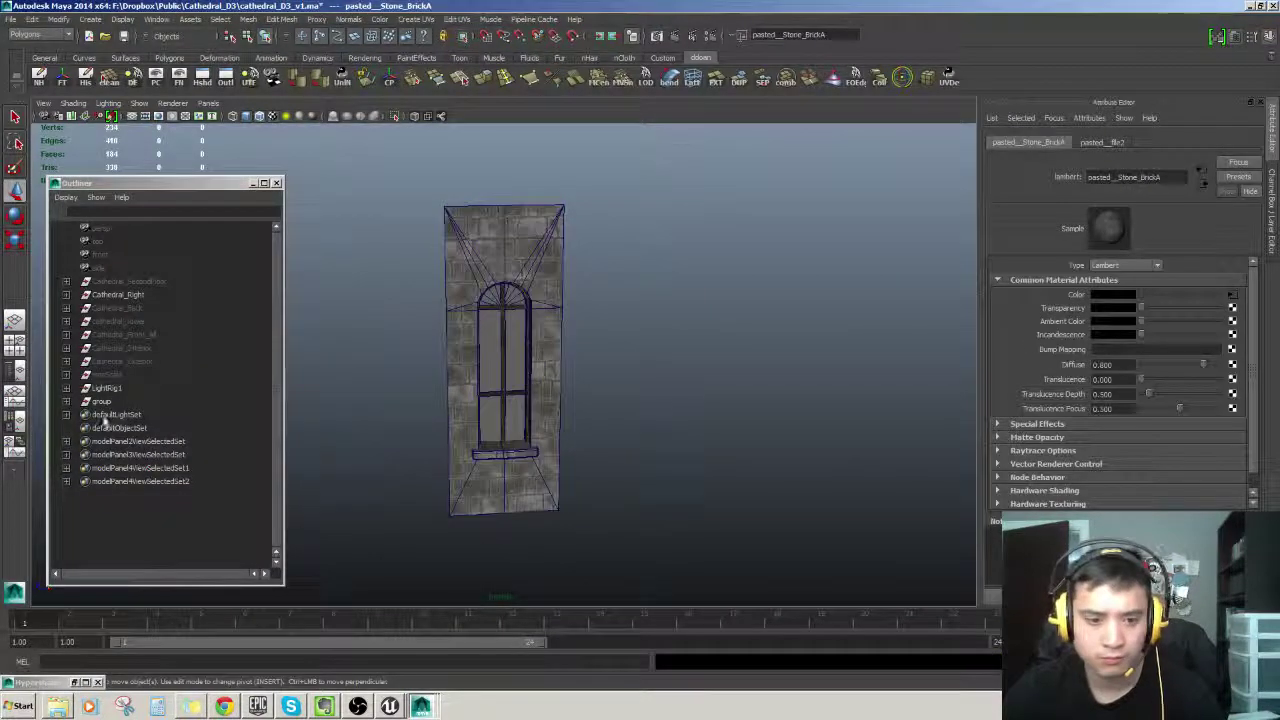
{"action": "left_click", "coordinate": [67, 295]}
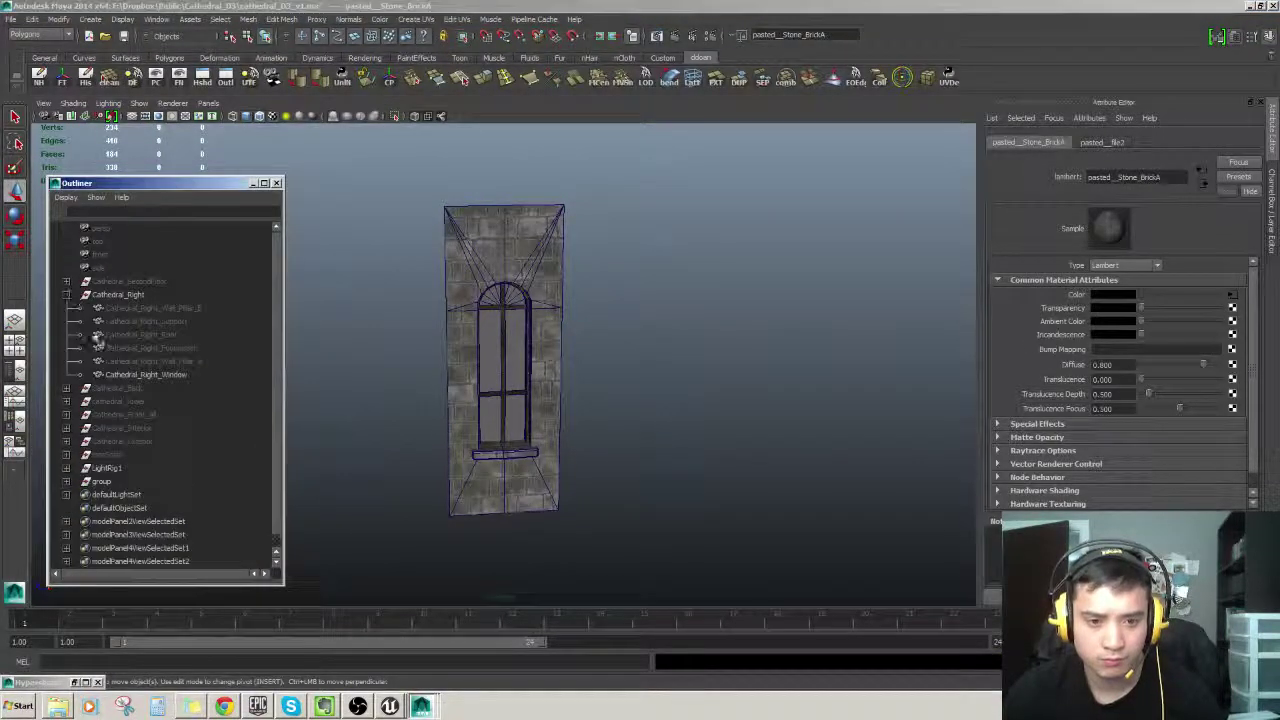
{"action": "left_click_drag", "start_coordinate": [430, 384], "coordinate": [483, 375], "text": "alt"}
{"action": "left_click", "coordinate": [485, 377]}
{"action": "key", "text": "f"}
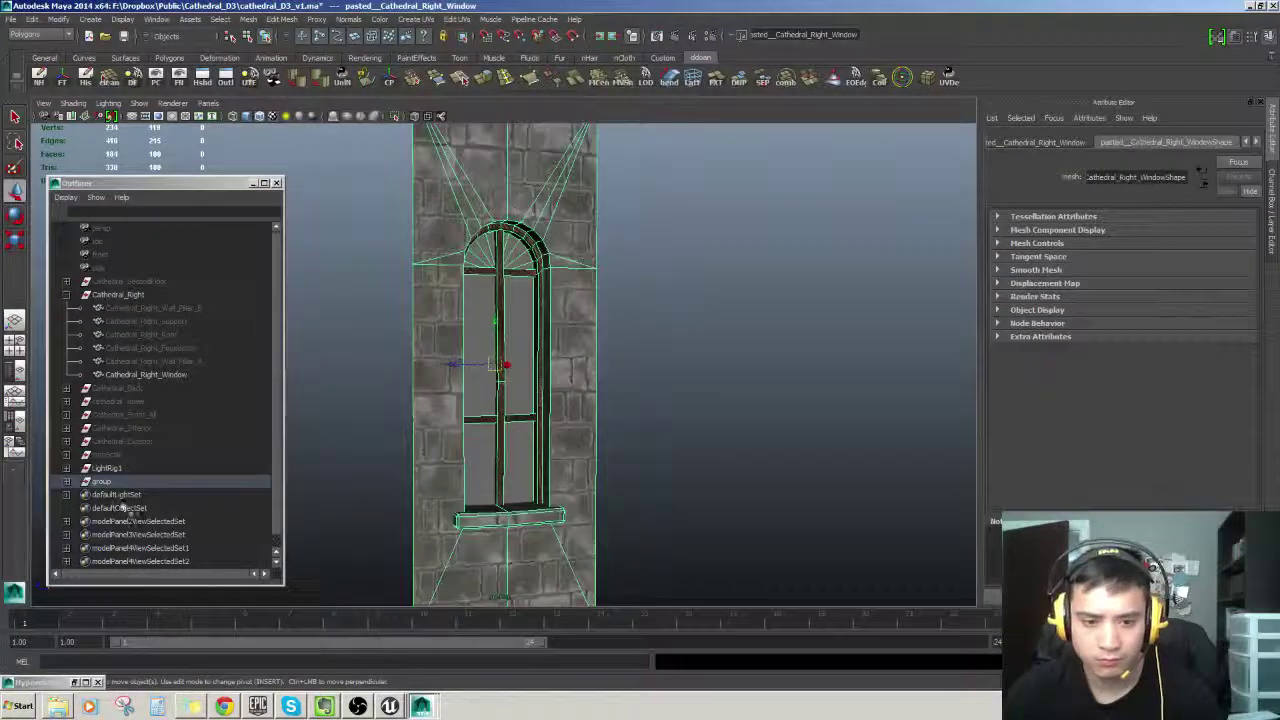
Step: Move pasted__Cathedral_Right_Window out of the pasted group's hierarchy into the Cathedral_Right group
{"action": "left_click", "coordinate": [67, 482]}
{"action": "scroll", "coordinate": [80, 488], "scroll_direction": "down", "scroll_amount": 2}
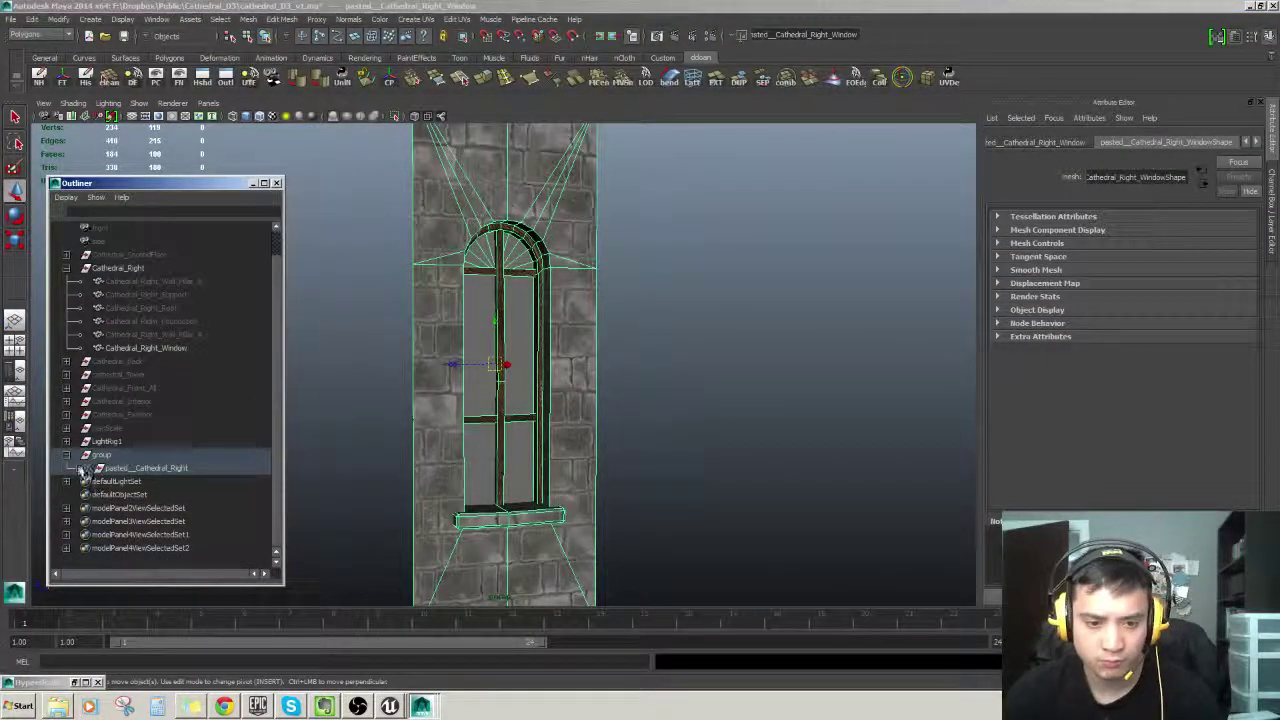
{"action": "left_click", "coordinate": [80, 468]}
{"action": "left_click", "coordinate": [146, 469]}
{"action": "left_click", "coordinate": [148, 482]}
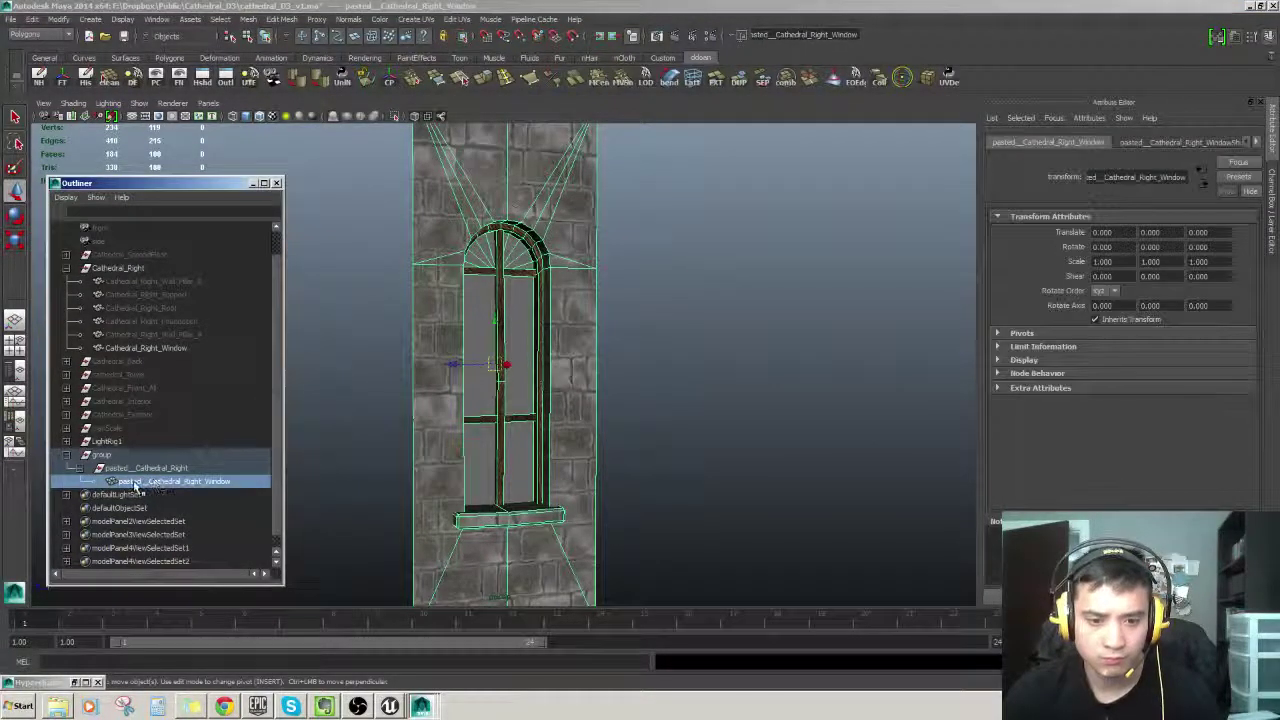
{"action": "middle_click_drag", "start_coordinate": [135, 275], "coordinate": [135, 271]}
{"action": "left_click", "coordinate": [144, 350]}
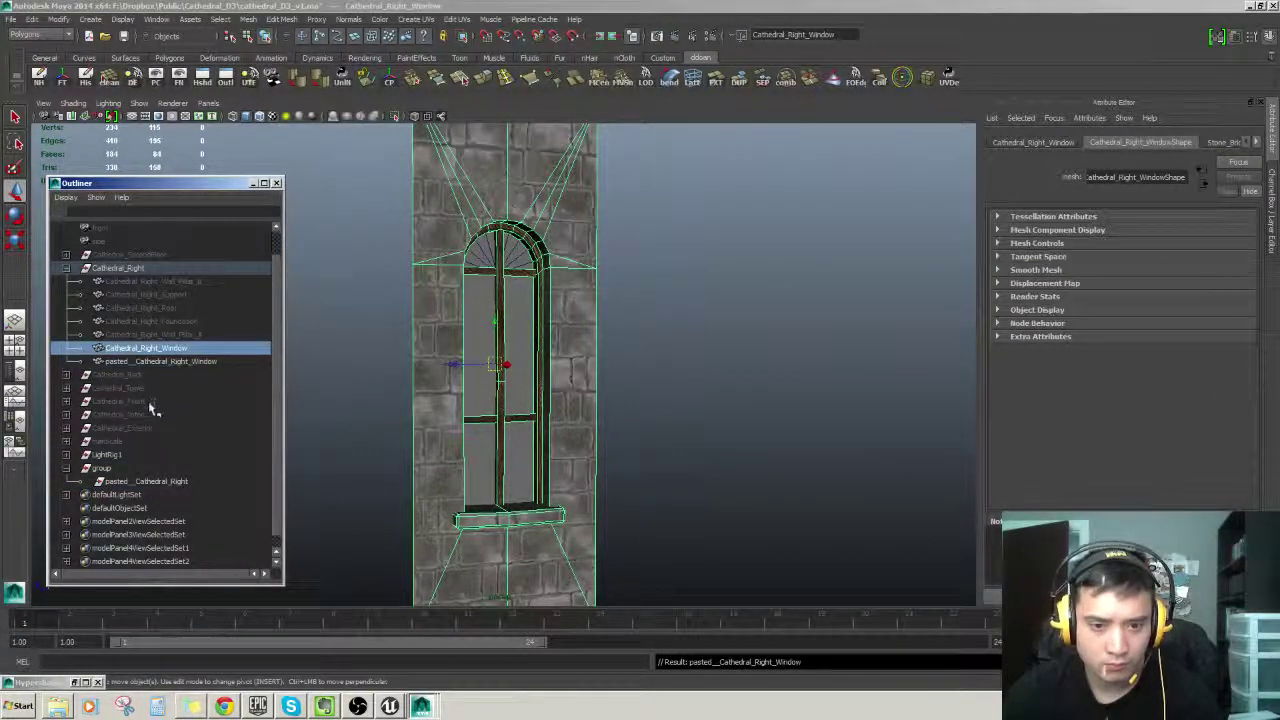
Step: Delete the leftover pasted group from the scene
{"action": "left_click", "coordinate": [118, 457]}
{"action": "left_click", "coordinate": [130, 468]}
{"action": "key", "text": "Delete"}
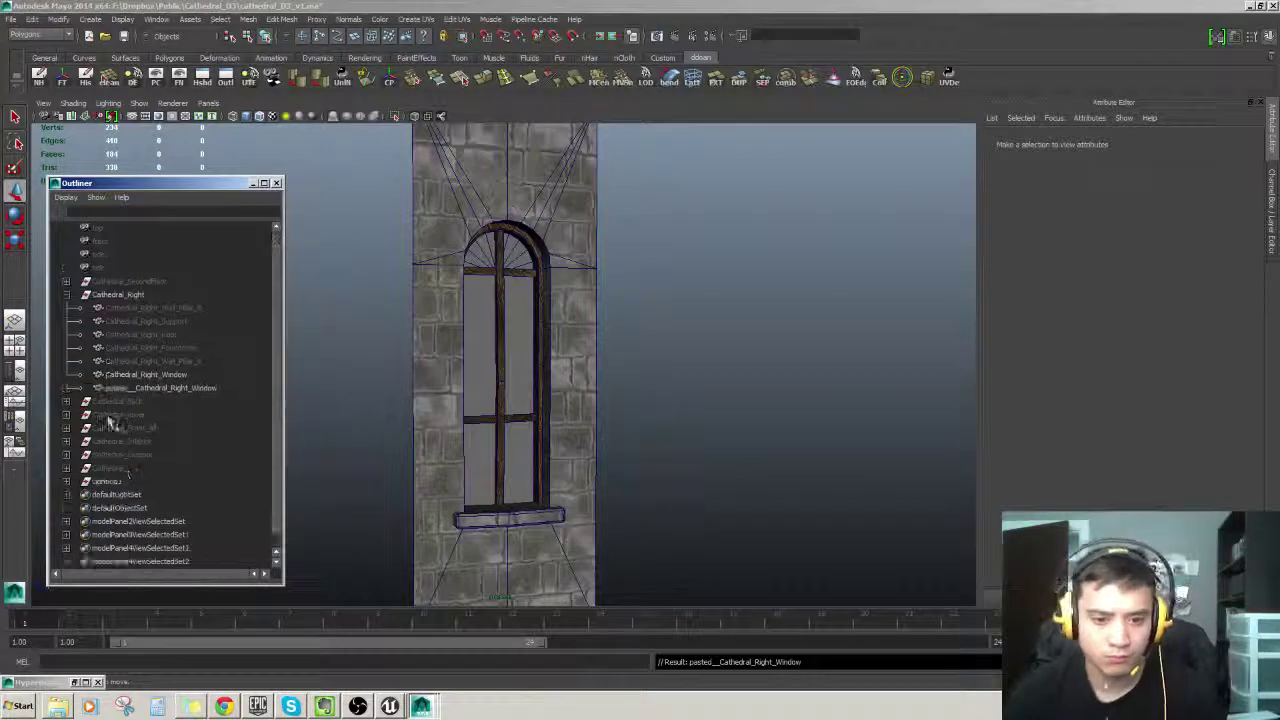
Step: Copy the name of the original Cathedral_Right_Window mesh and delete that mesh from the Cathedral_Right group
{"action": "left_click", "coordinate": [153, 377]}
{"action": "double_click", "coordinate": [160, 379]}
{"action": "key", "text": "ctrl+c"}
{"action": "left_click", "coordinate": [163, 392]}
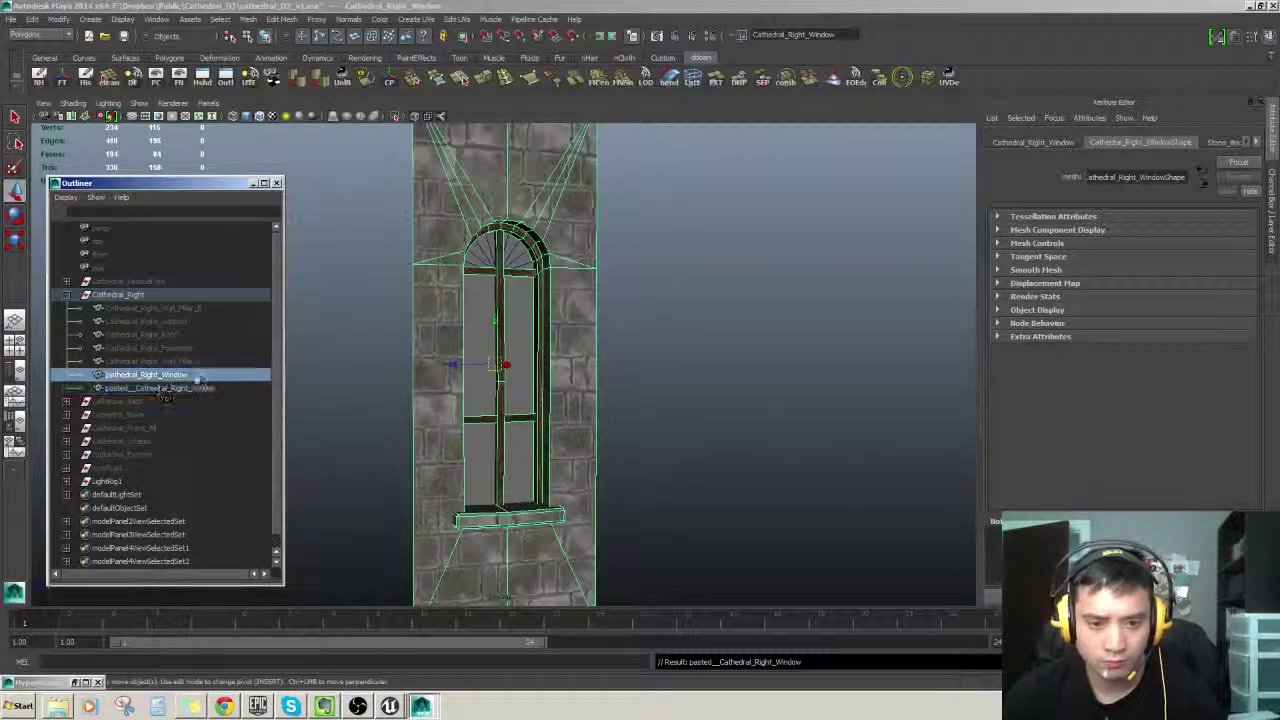
{"action": "key", "text": "Delete"}
Step: Rename the pasted window mesh as Cathedral_Right_Window
{"action": "double_click", "coordinate": [174, 374]}
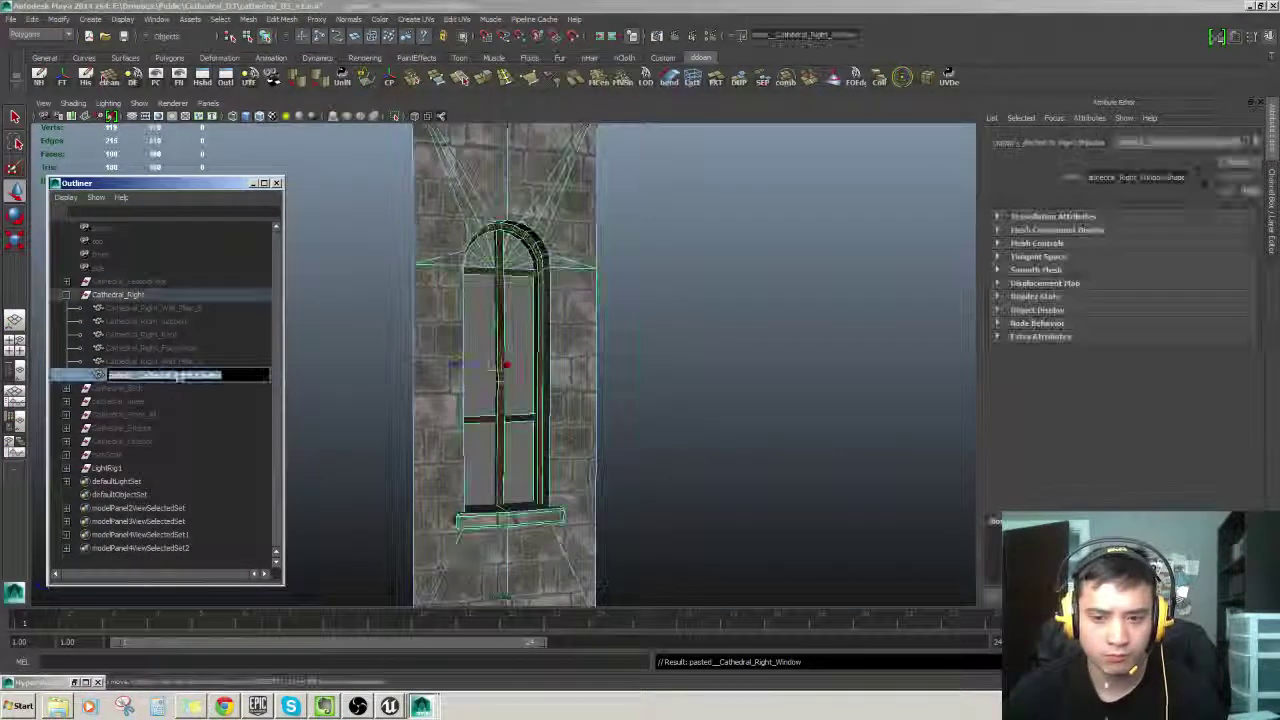
{"action": "key", "text": "ctrl+v"}
{"action": "key", "text": "Return"}
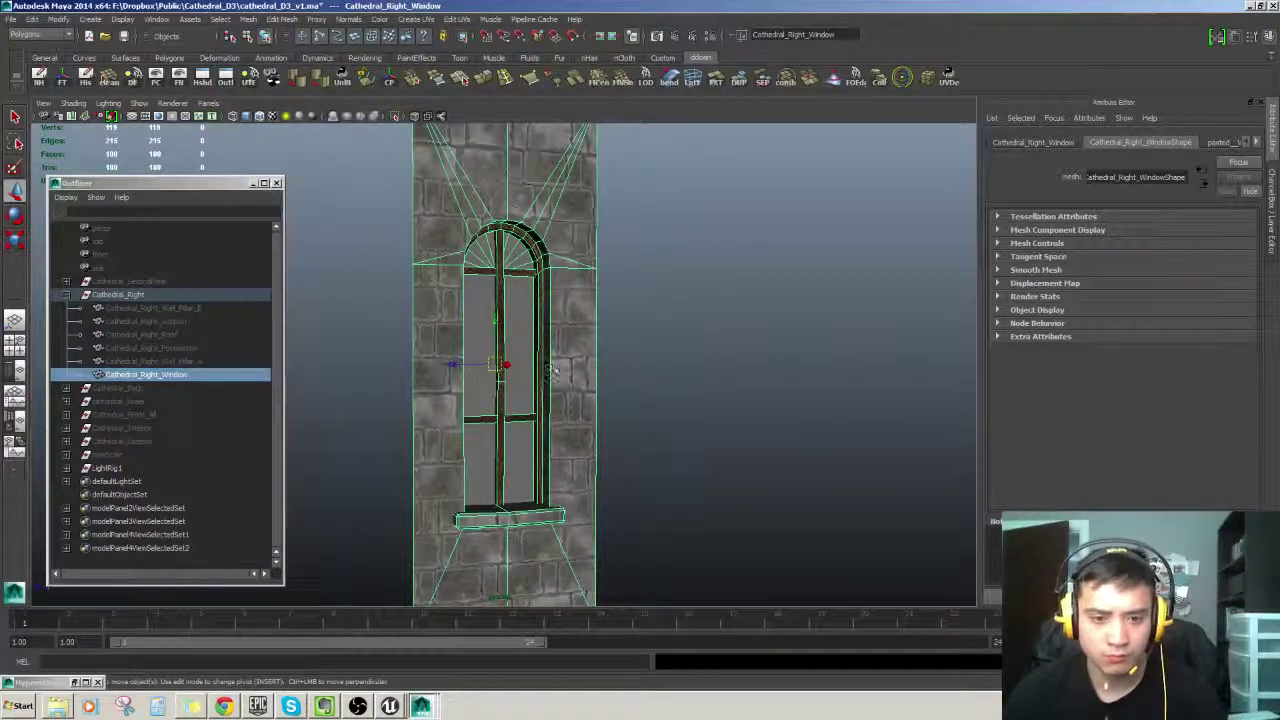
Step: Look closely at the replacement window mesh, minimize the Outliner and clear the selection
{"action": "left_click", "coordinate": [729, 365]}
{"action": "left_click", "coordinate": [586, 451]}
{"action": "scroll", "coordinate": [586, 451], "scroll_direction": "up", "scroll_amount": 2}
{"action": "left_click_drag", "start_coordinate": [586, 451], "coordinate": [575, 480], "text": "alt"}
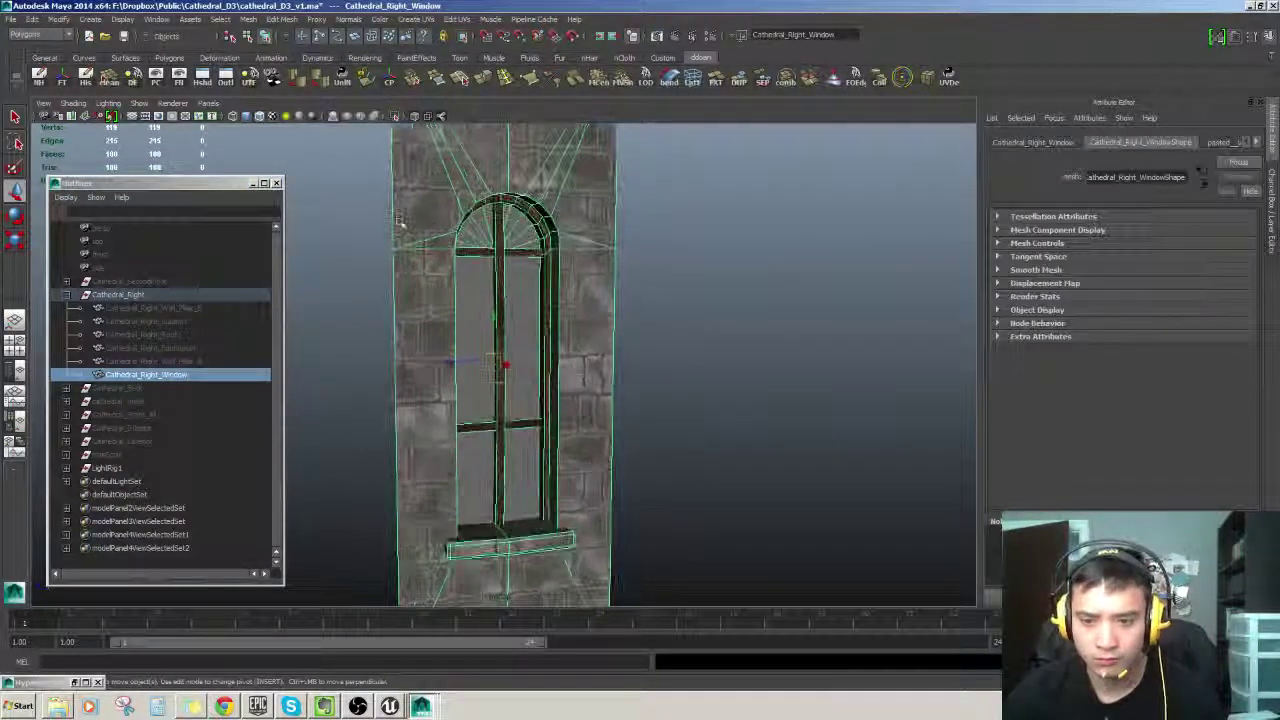
{"action": "left_click", "coordinate": [253, 184]}
{"action": "left_click", "coordinate": [648, 152]}
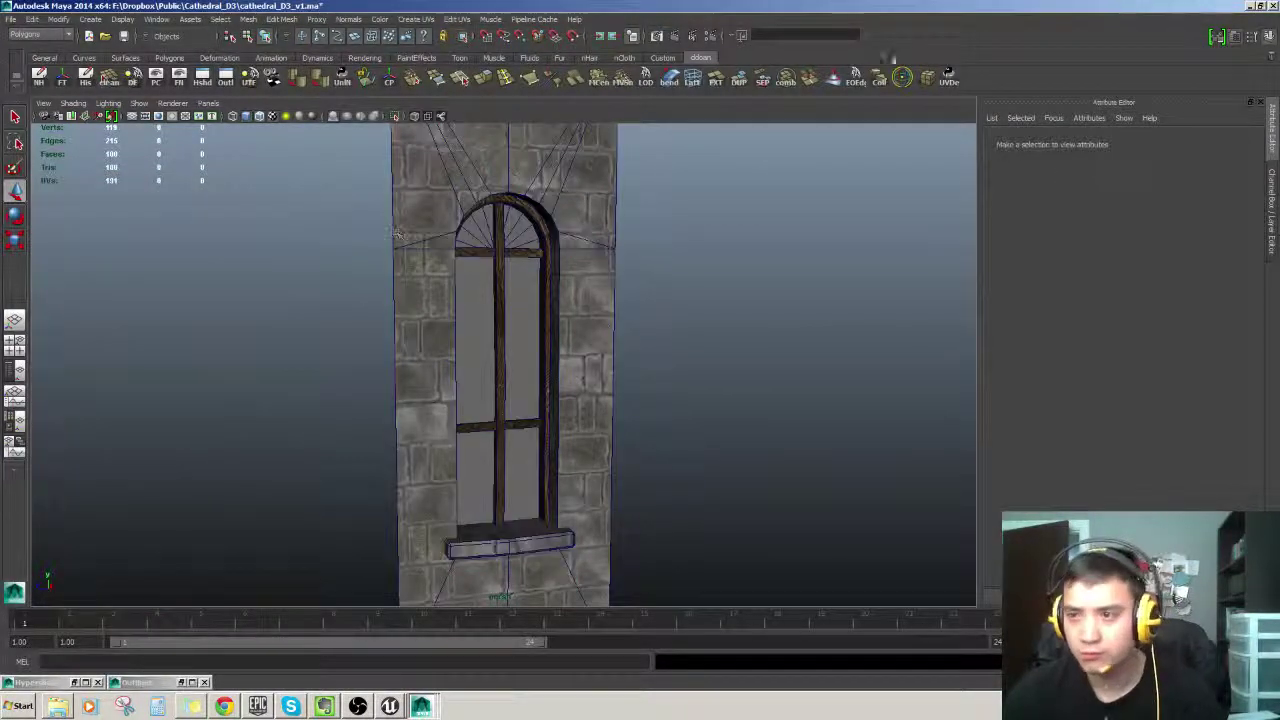
Step: Switch to the untitled Maya scene holding the source window mesh and close that session
{"action": "left_click", "coordinate": [437, 694]}
{"action": "left_click", "coordinate": [486, 680]}
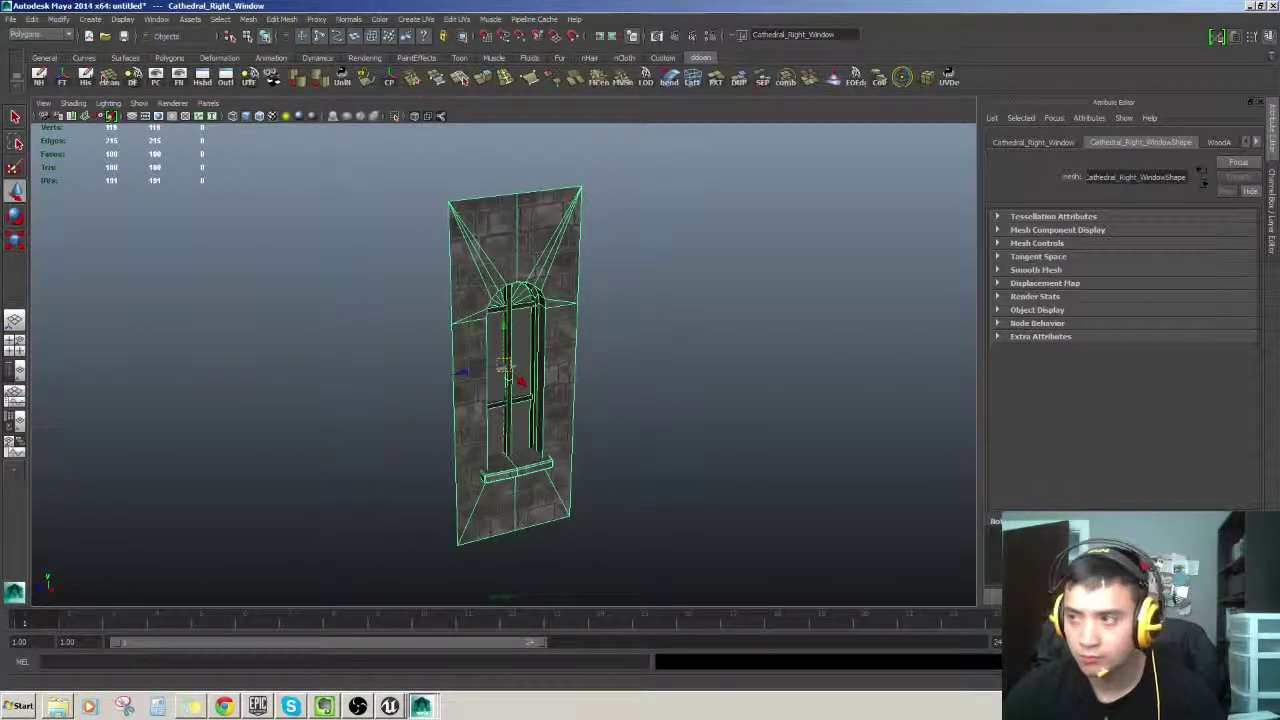
{"action": "left_click", "coordinate": [1272, 6]}
{"action": "left_click", "coordinate": [652, 354]}
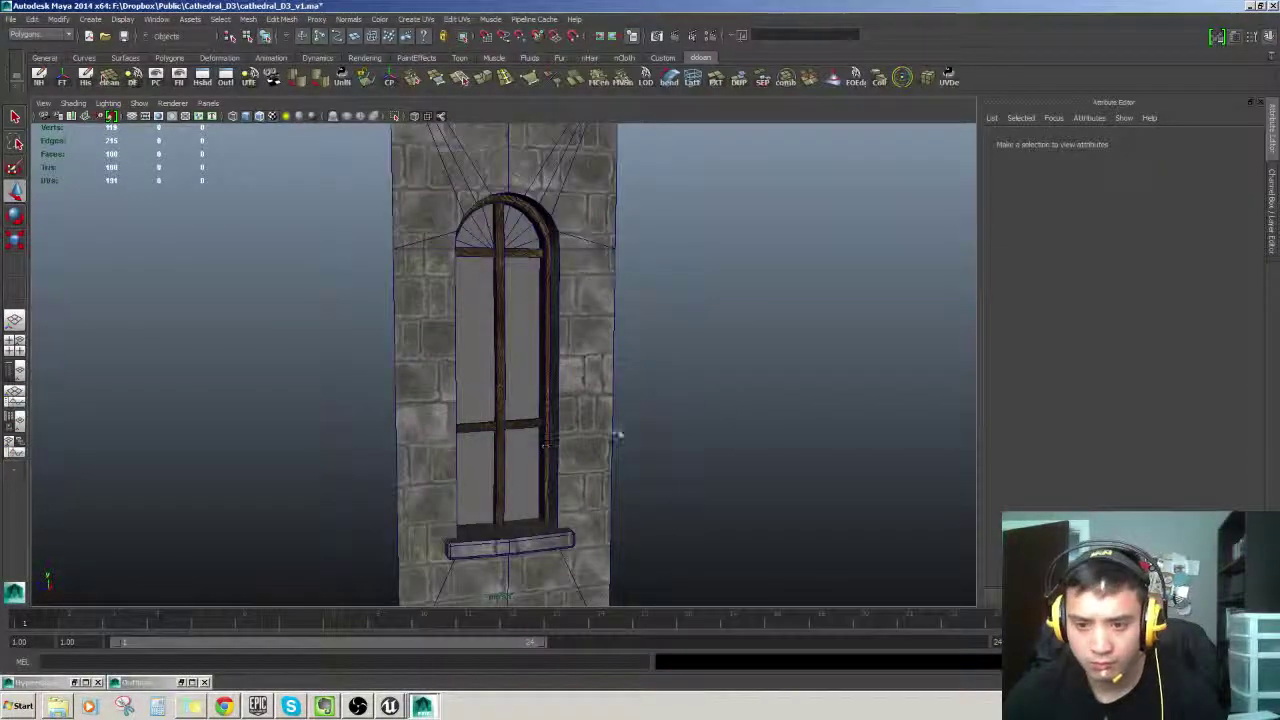
Step: Select all the glass pane faces inside the frame of the Cathedral_Right_Window mesh
{"action": "left_click_drag", "start_coordinate": [664, 408], "coordinate": [618, 346], "text": "alt"}
{"action": "scroll", "coordinate": [640, 430], "scroll_direction": "down", "scroll_amount": 5}
{"action": "left_click", "coordinate": [515, 378]}
{"action": "scroll", "coordinate": [515, 378], "scroll_direction": "up", "scroll_amount": 5}
{"action": "scroll", "coordinate": [515, 378], "scroll_direction": "down", "scroll_amount": 5}
{"action": "left_click_drag", "start_coordinate": [515, 378], "coordinate": [625, 362], "text": "alt"}
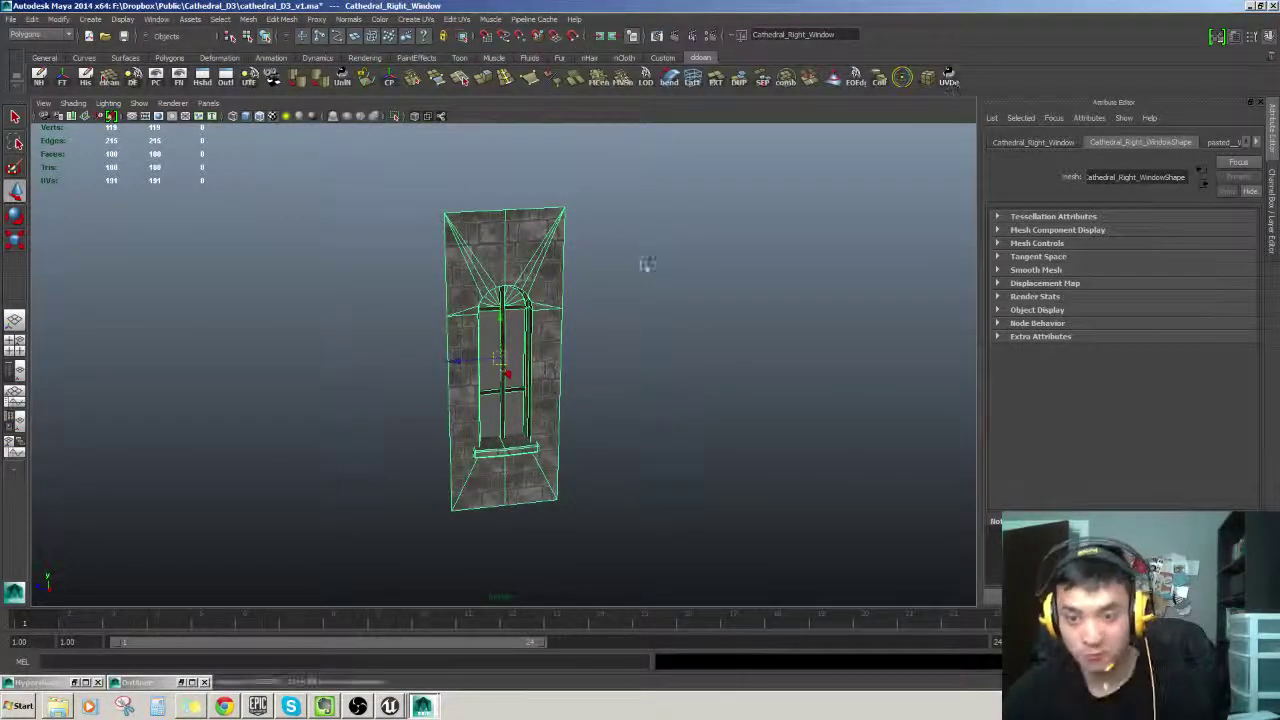
{"action": "scroll", "coordinate": [545, 332], "scroll_direction": "up", "scroll_amount": 5}
{"action": "key", "text": "F11"}
{"action": "double_click", "coordinate": [545, 335]}
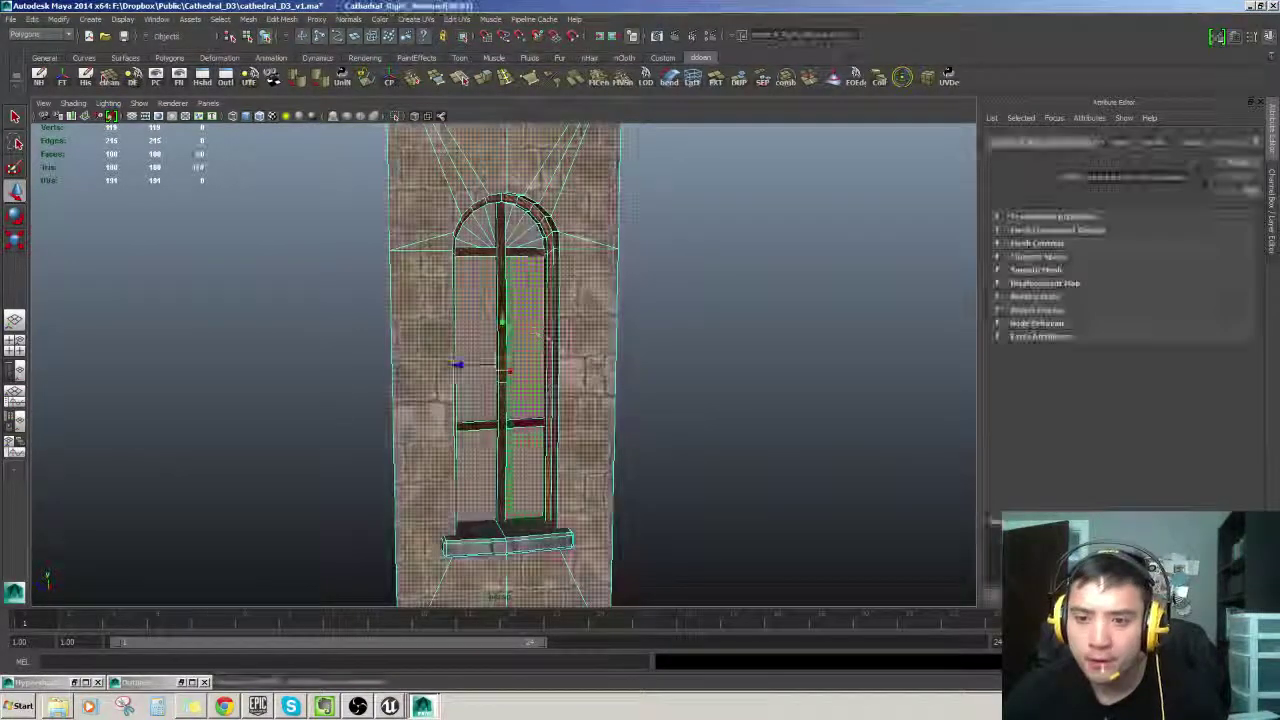
{"action": "left_click", "coordinate": [525, 289]}
{"action": "key", "text": "shift+period"}
{"action": "scroll", "coordinate": [528, 300], "scroll_direction": "up", "scroll_amount": 2}
{"action": "left_click_drag", "start_coordinate": [529, 298], "coordinate": [554, 348], "text": "alt"}
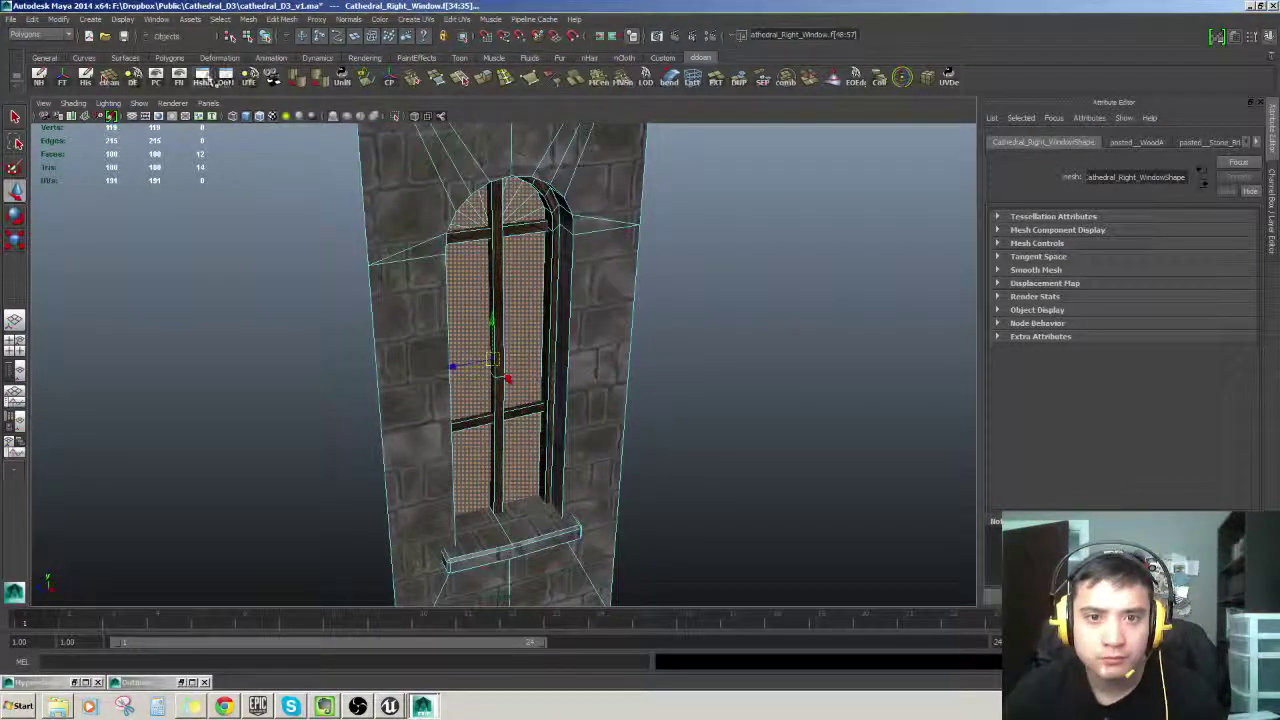
Step: Create a Lambert material in the Hypershade and name it Window_Broken
{"action": "left_click", "coordinate": [203, 77]}
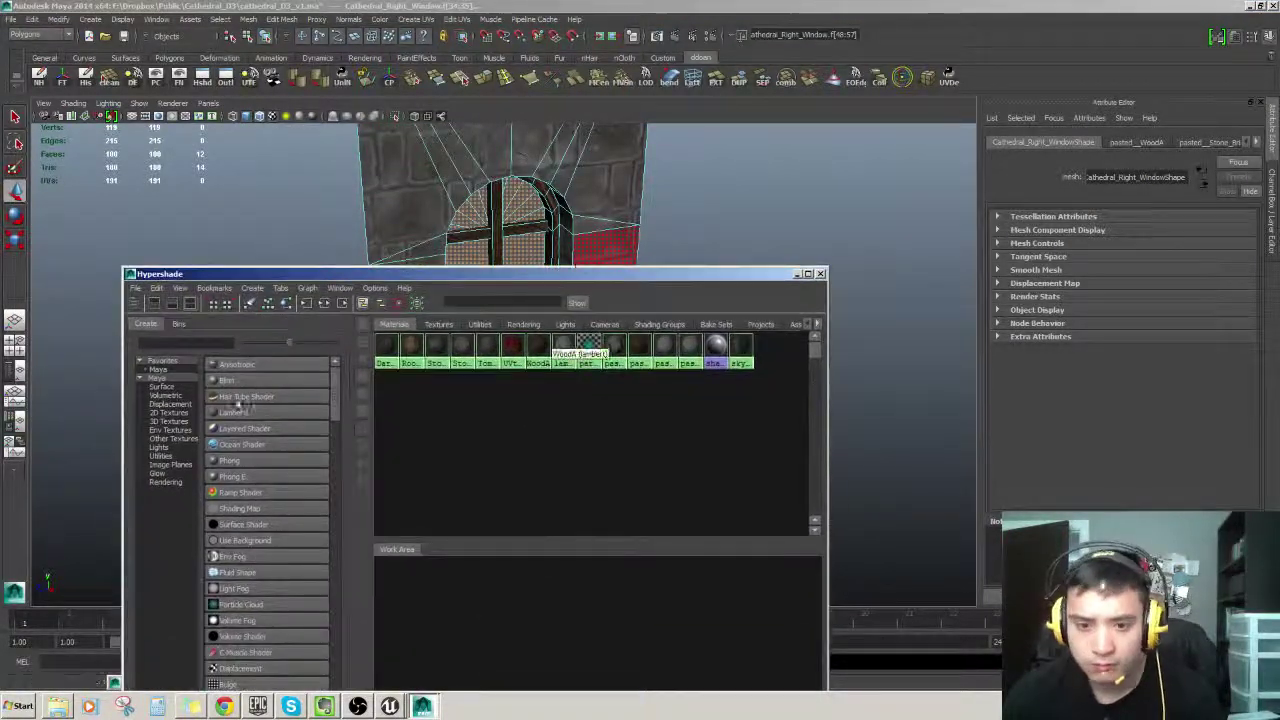
{"action": "left_click", "coordinate": [234, 411]}
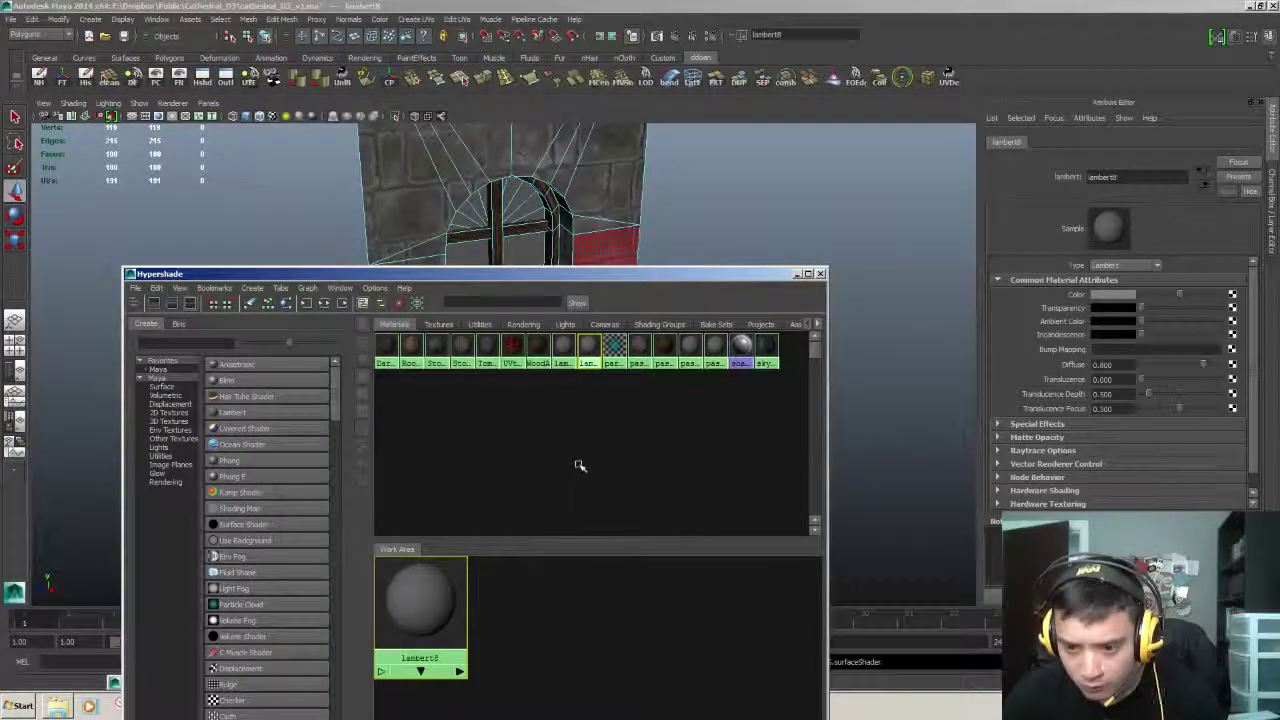
{"action": "right_click_drag", "start_coordinate": [579, 466], "coordinate": [578, 448]}
{"action": "type", "text": "W"}
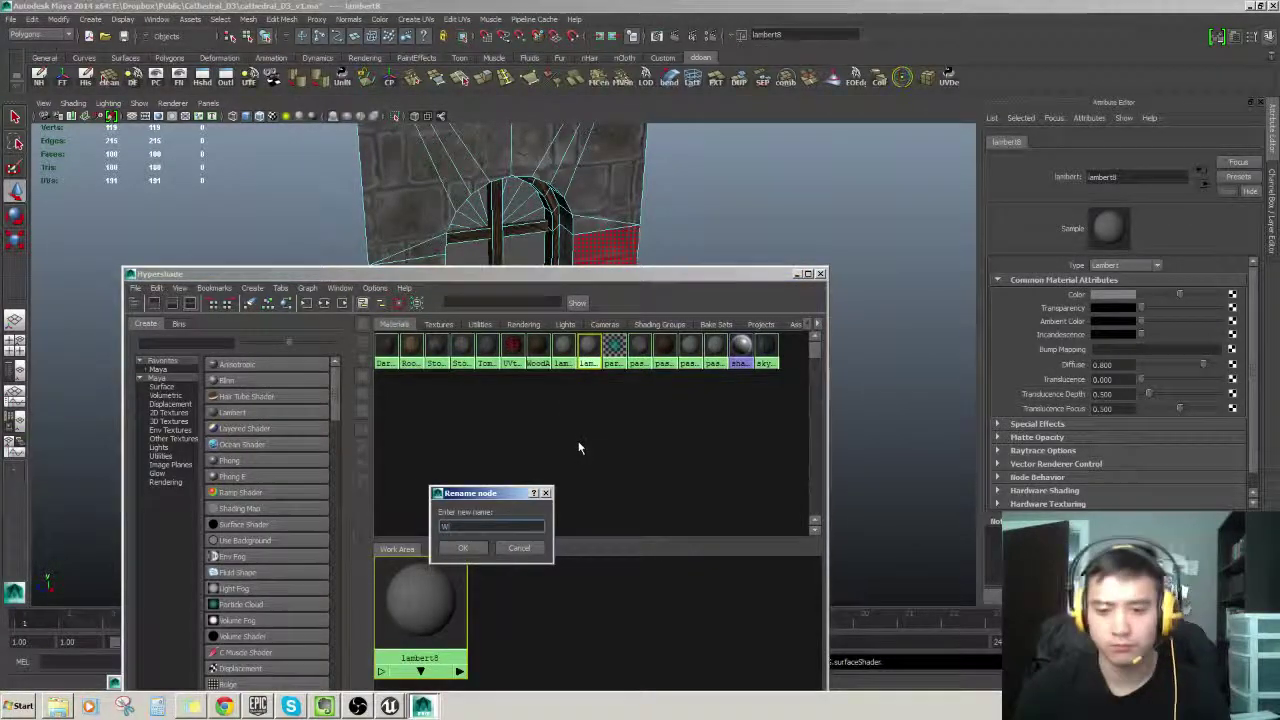
{"action": "type", "text": "indow_Broken"}
{"action": "key", "text": "Return"}
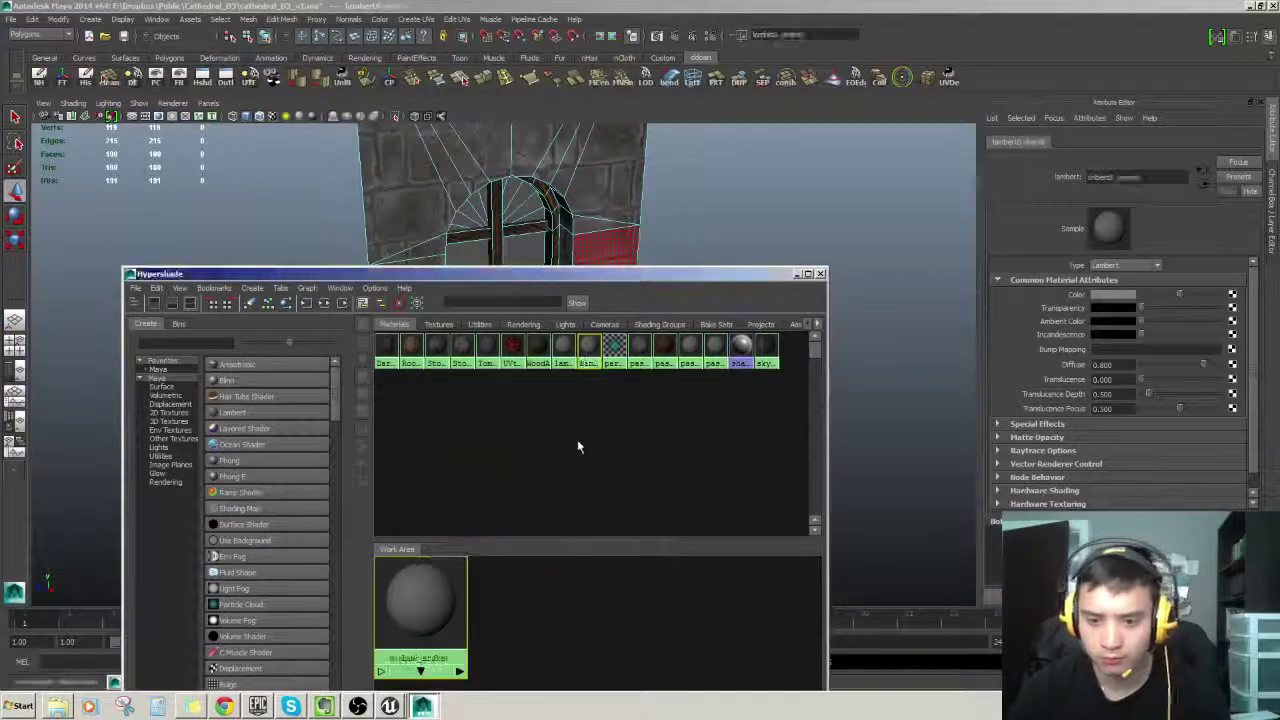
Step: Browse the project's Content\Texture folder in Windows Explorer to check the names of the broken window textures
{"action": "left_click", "coordinate": [59, 708]}
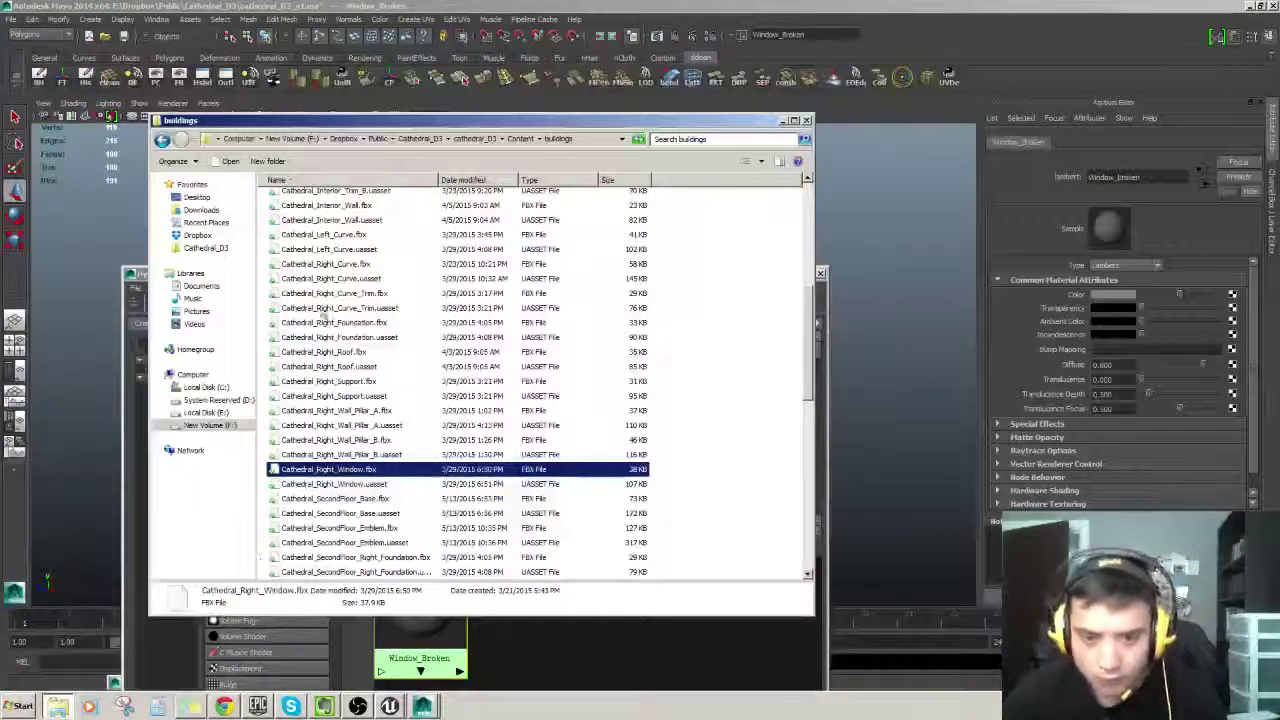
{"action": "scroll", "coordinate": [322, 308], "scroll_direction": "up", "scroll_amount": 4}
{"action": "left_click", "coordinate": [522, 140]}
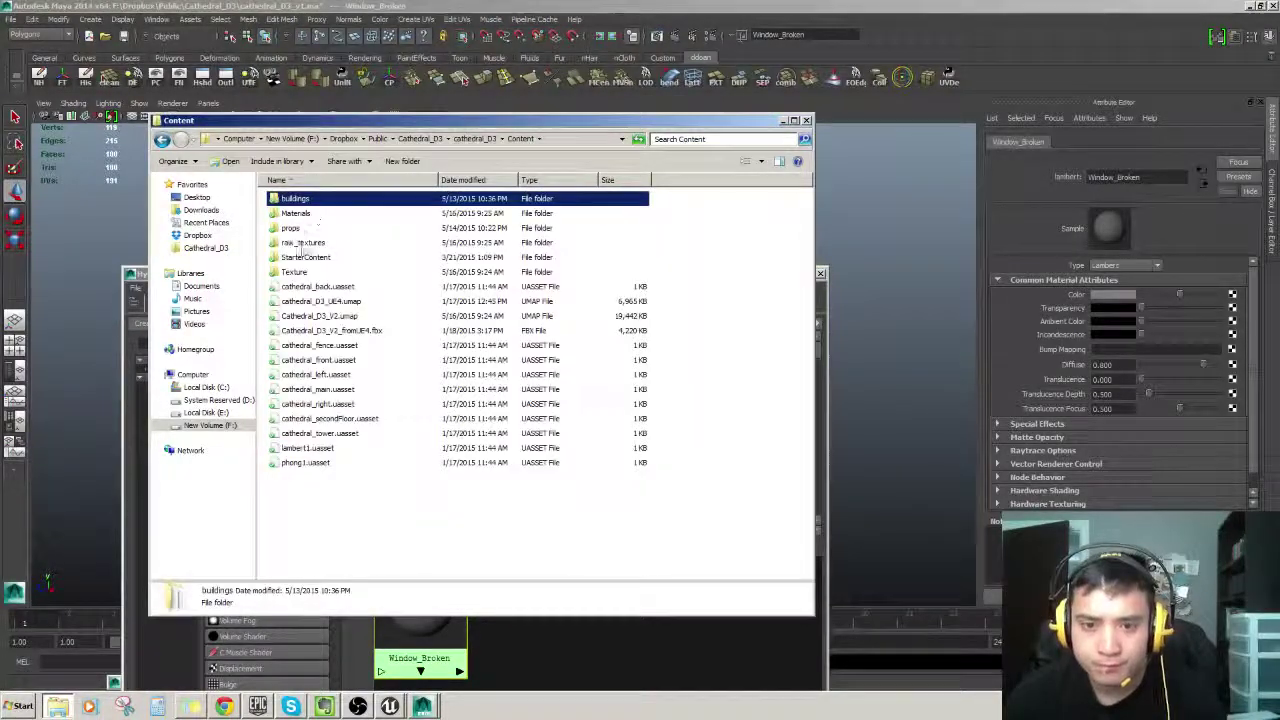
{"action": "double_click", "coordinate": [296, 272]}
{"action": "scroll", "coordinate": [530, 396], "scroll_direction": "down", "scroll_amount": 4}
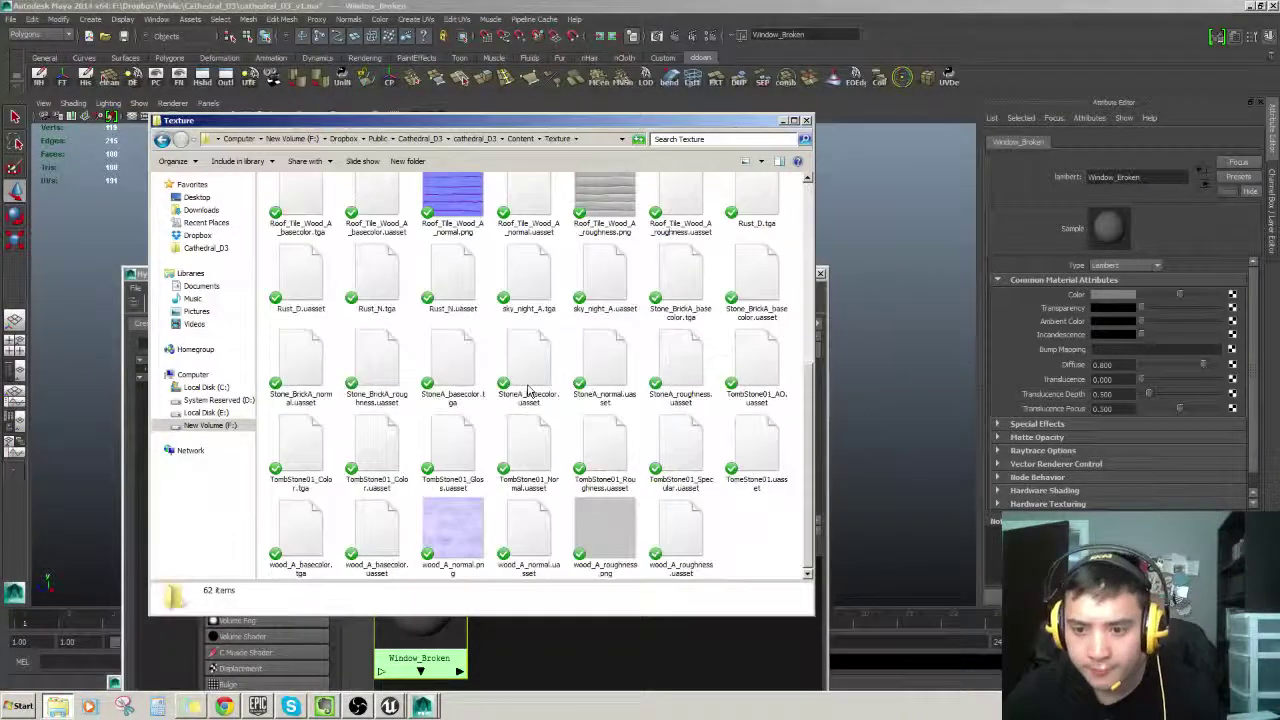
{"action": "scroll", "coordinate": [528, 390], "scroll_direction": "up", "scroll_amount": 4}
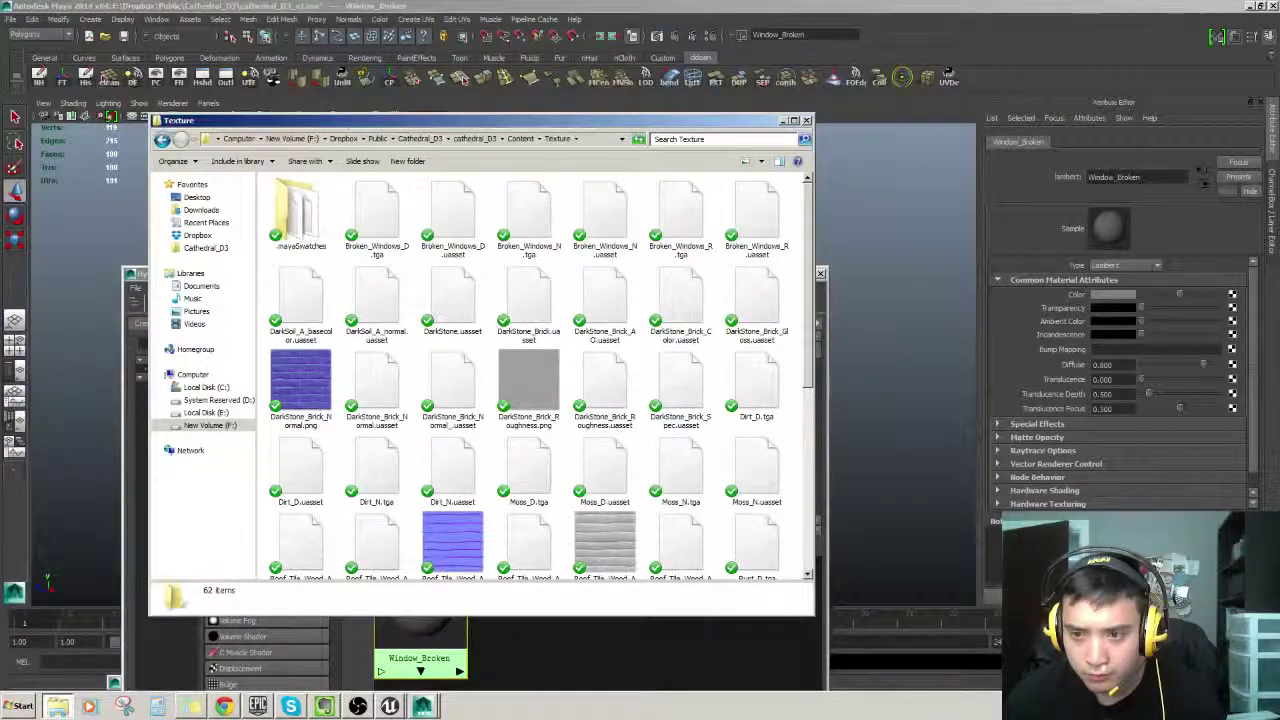
{"action": "left_click", "coordinate": [783, 121]}
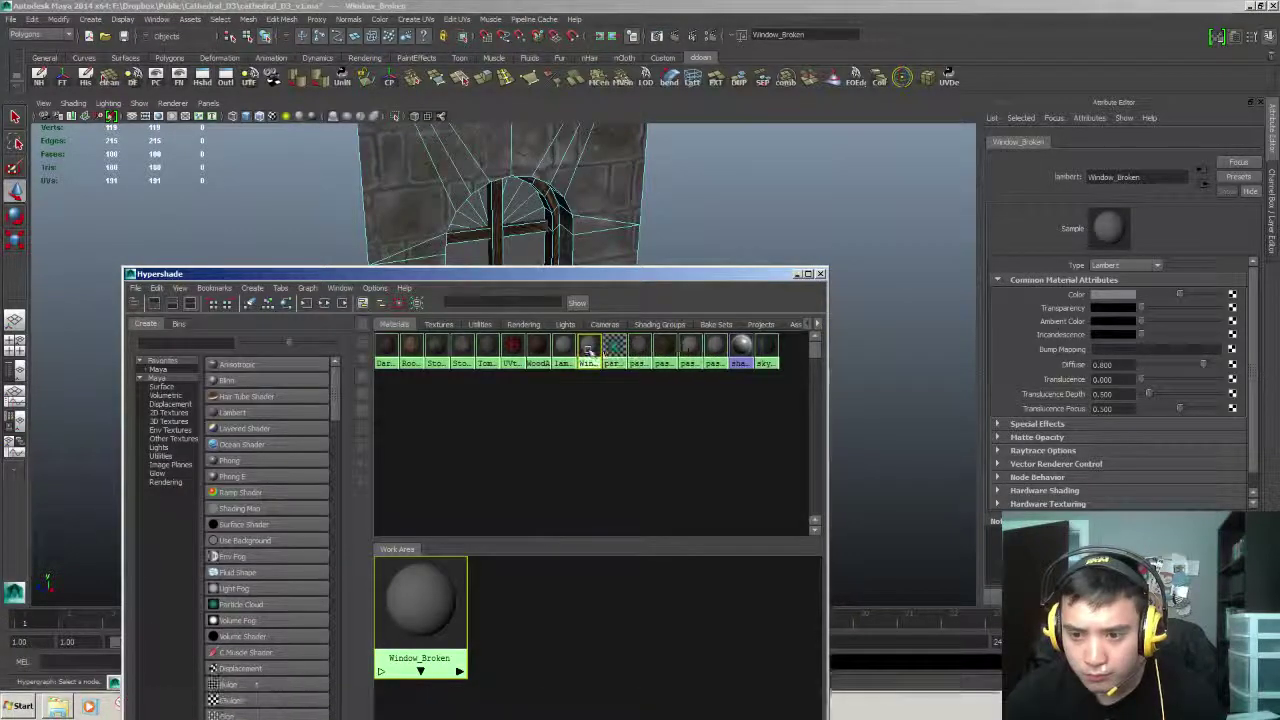
Step: Rename the new Lambert material as Broken_window and minimize the Hypershade
{"action": "right_click_drag", "start_coordinate": [576, 468], "coordinate": [580, 466]}
{"action": "type", "text": "Bro"}
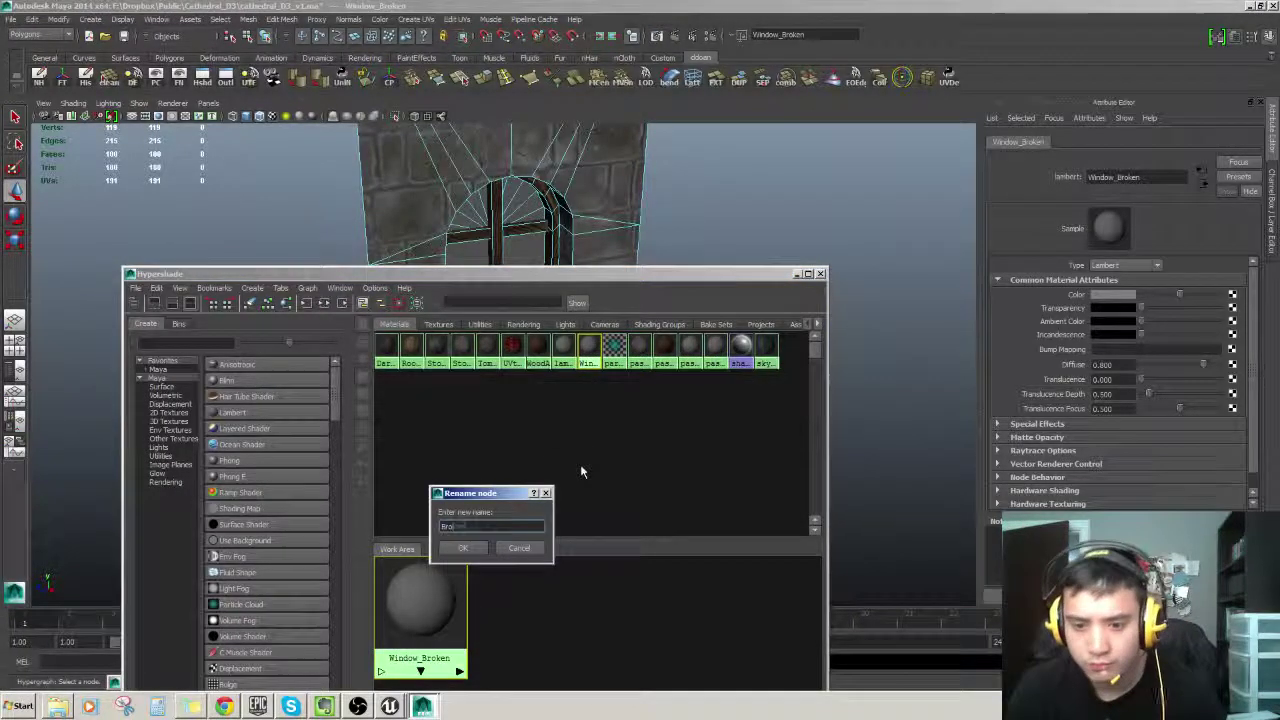
{"action": "type", "text": "ken_window"}
{"action": "key", "text": "Return"}
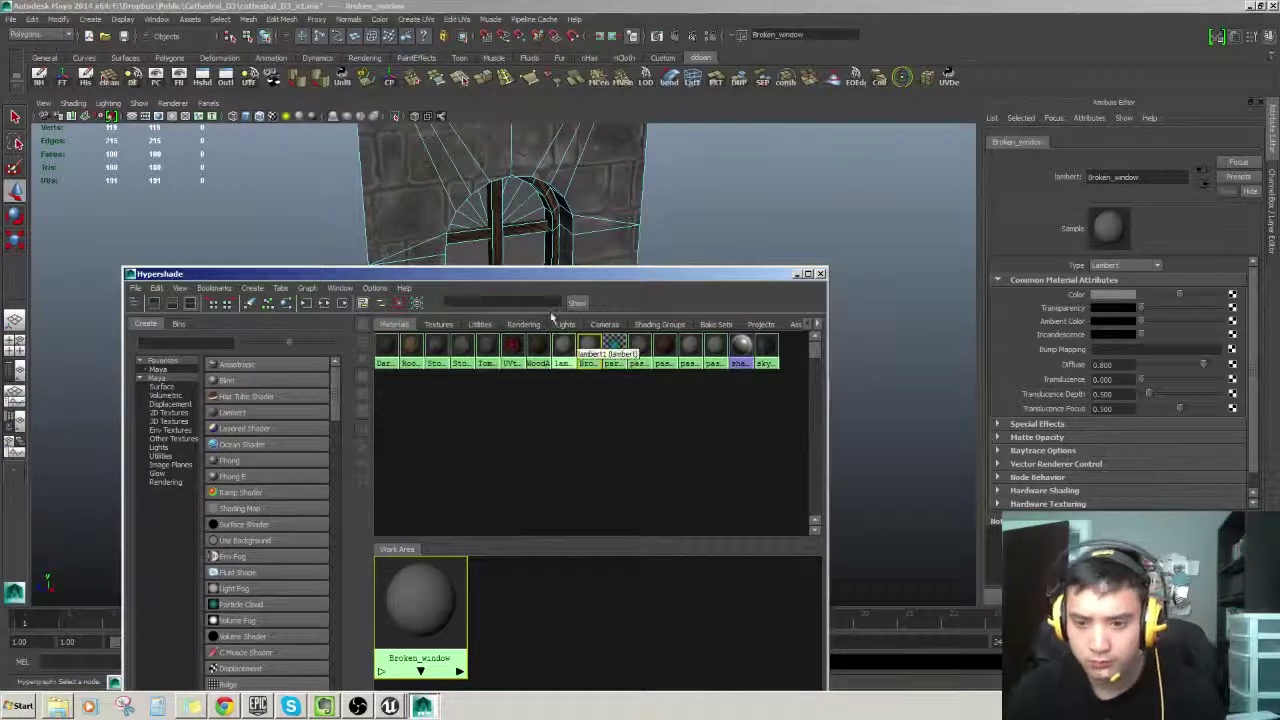
{"action": "left_click", "coordinate": [796, 274]}
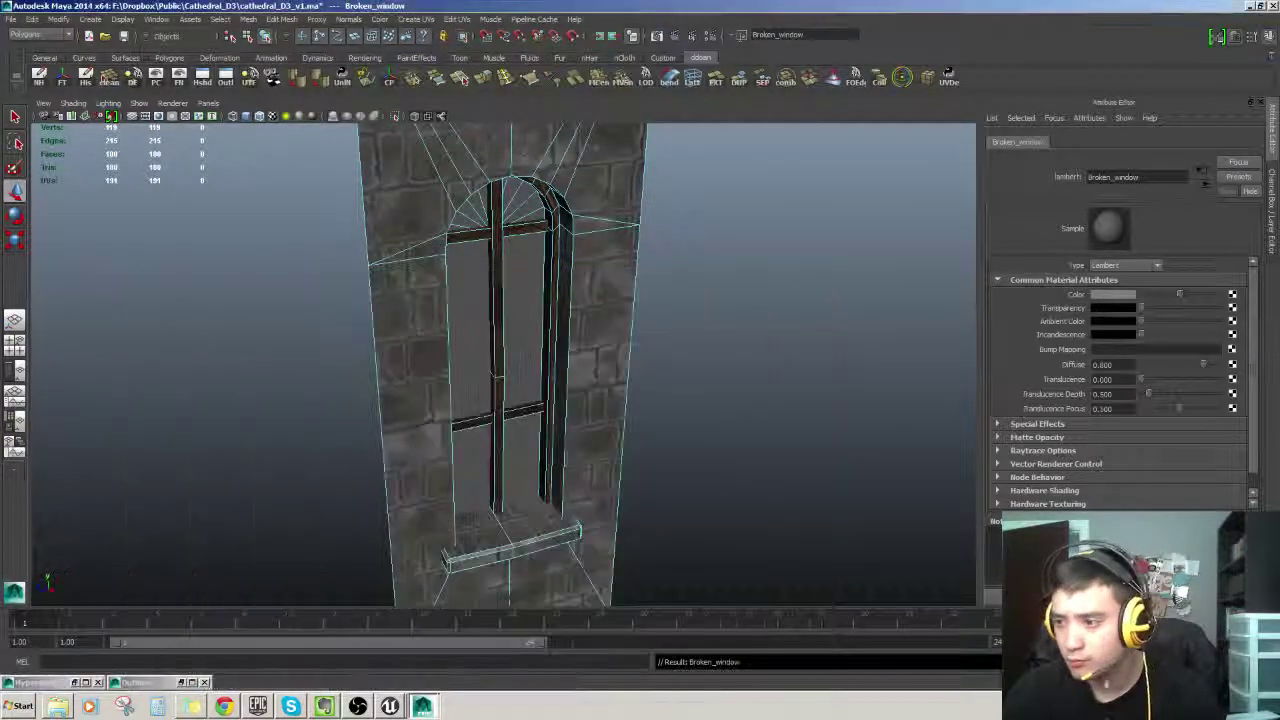
Step: Connect a file texture to the material's color and load Broken_Windows_D.tga from the cathedral_D3 Content\Texture folder
{"action": "left_click", "coordinate": [1232, 296]}
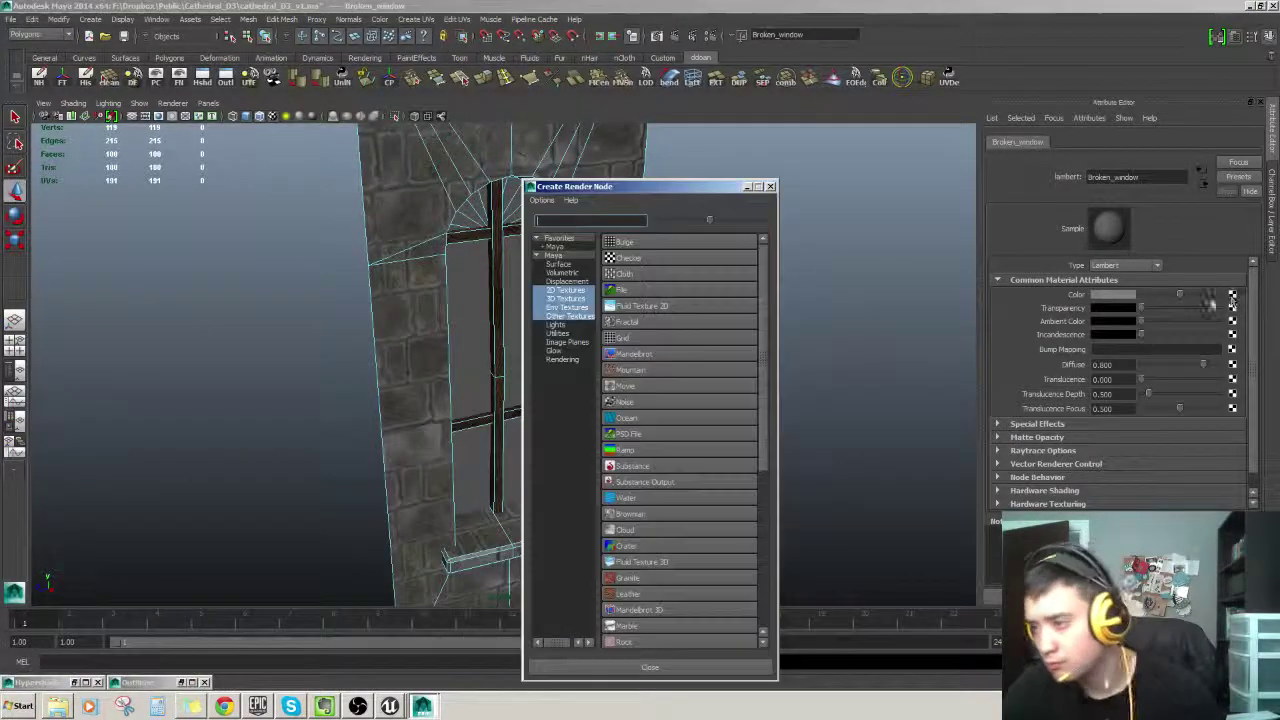
{"action": "left_click", "coordinate": [630, 290]}
{"action": "left_click", "coordinate": [1238, 330]}
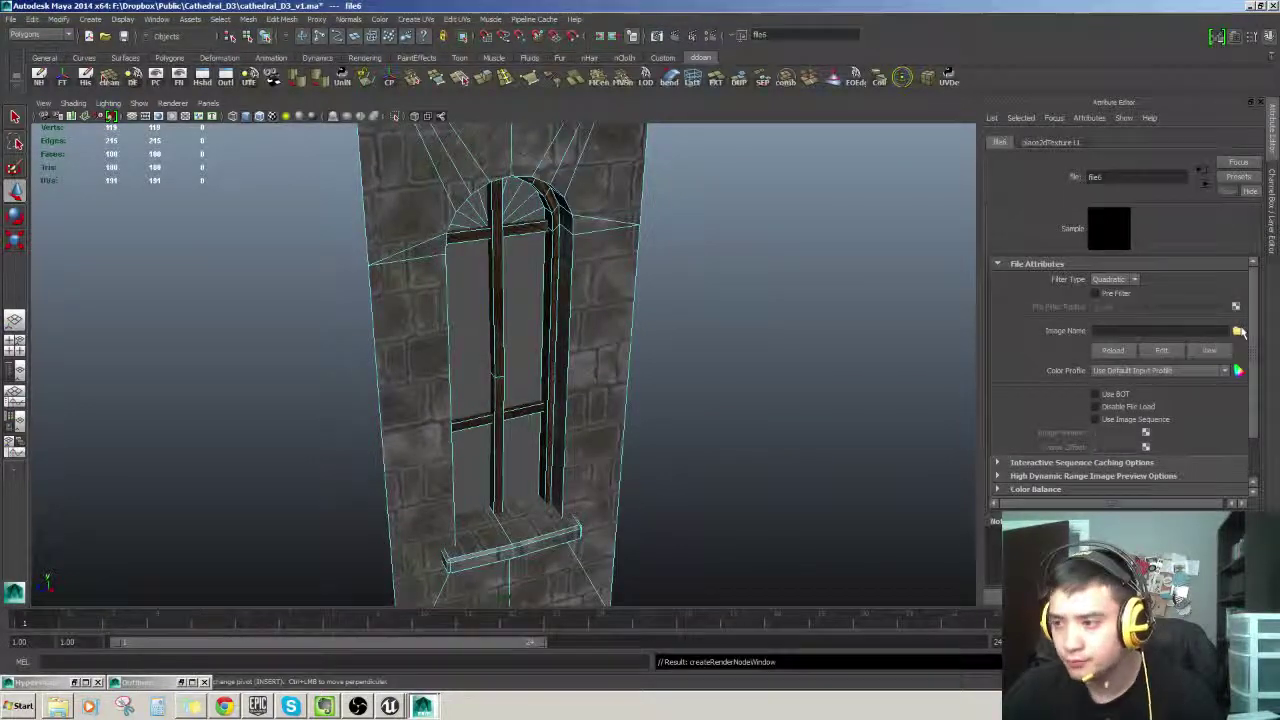
{"action": "left_click", "coordinate": [363, 256]}
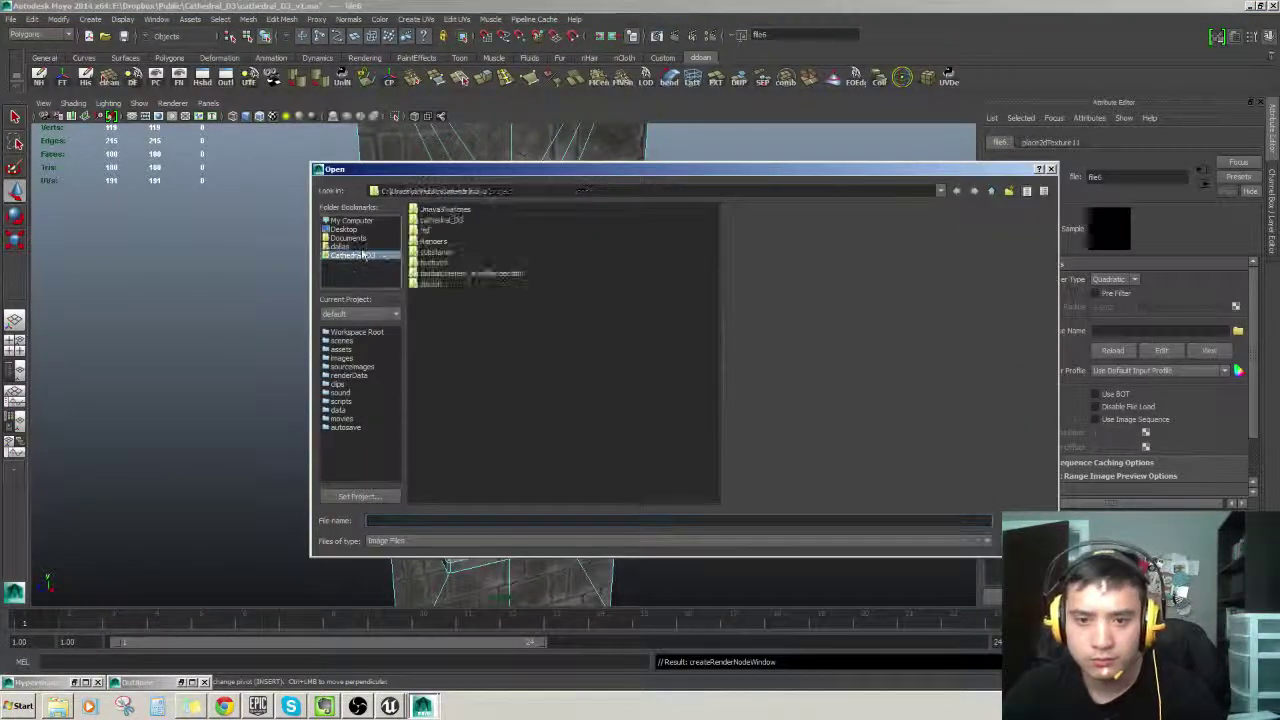
{"action": "double_click", "coordinate": [432, 219]}
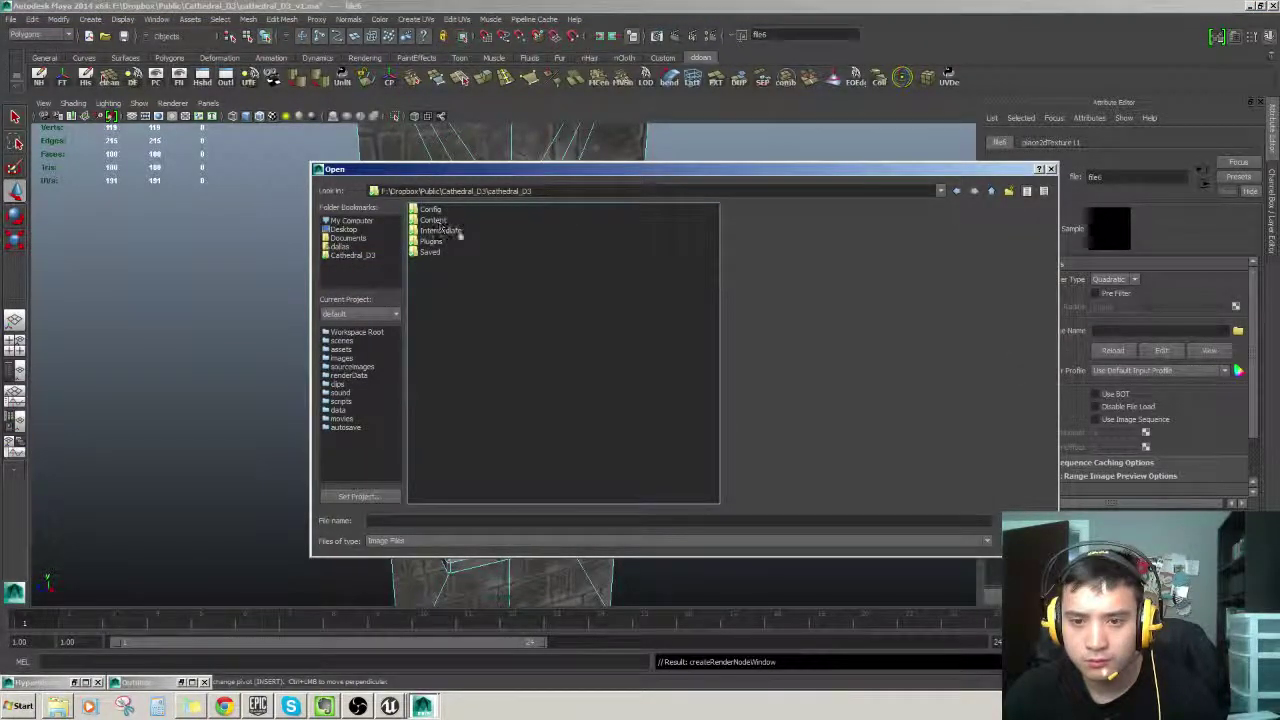
{"action": "double_click", "coordinate": [430, 262]}
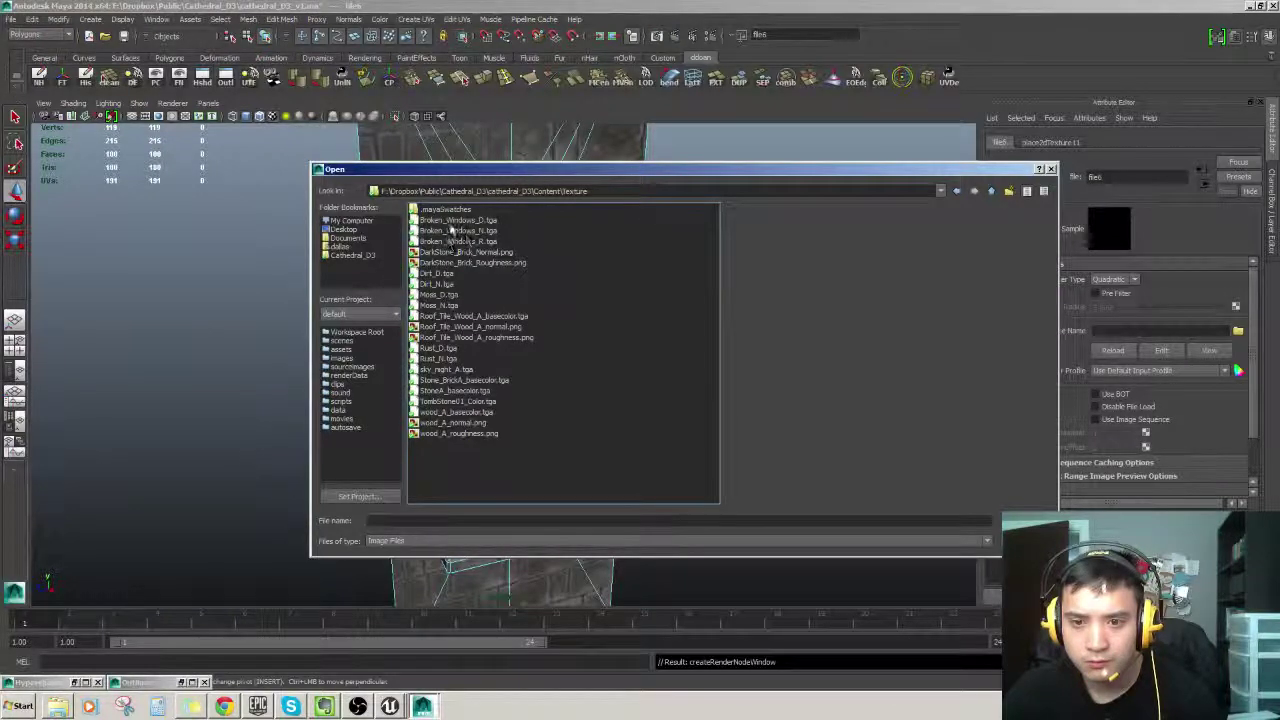
{"action": "left_click", "coordinate": [469, 222]}
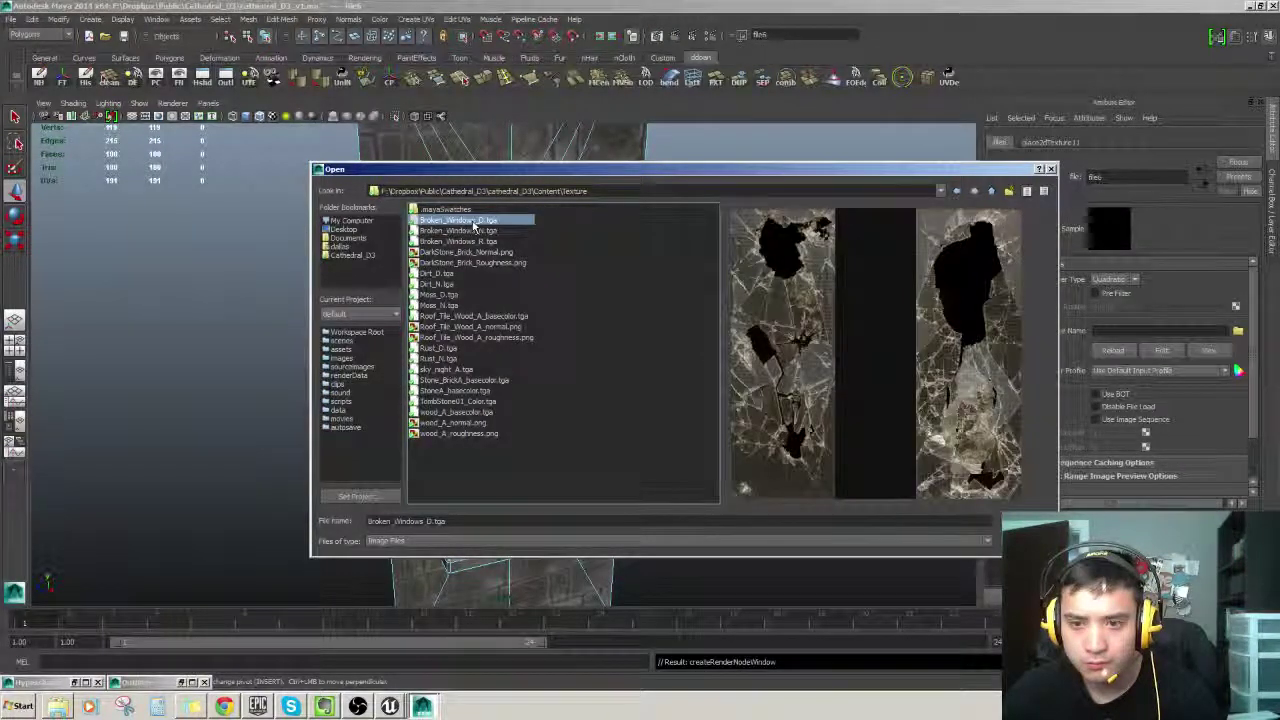
{"action": "double_click", "coordinate": [474, 224]}
Step: Assign the Broken_window material to the window's glass pane faces, minimize the Hypershade and clear the selection
{"action": "left_click_drag", "start_coordinate": [786, 355], "coordinate": [755, 338], "text": "alt"}
{"action": "right_click_drag", "start_coordinate": [755, 338], "coordinate": [800, 340], "text": "alt"}
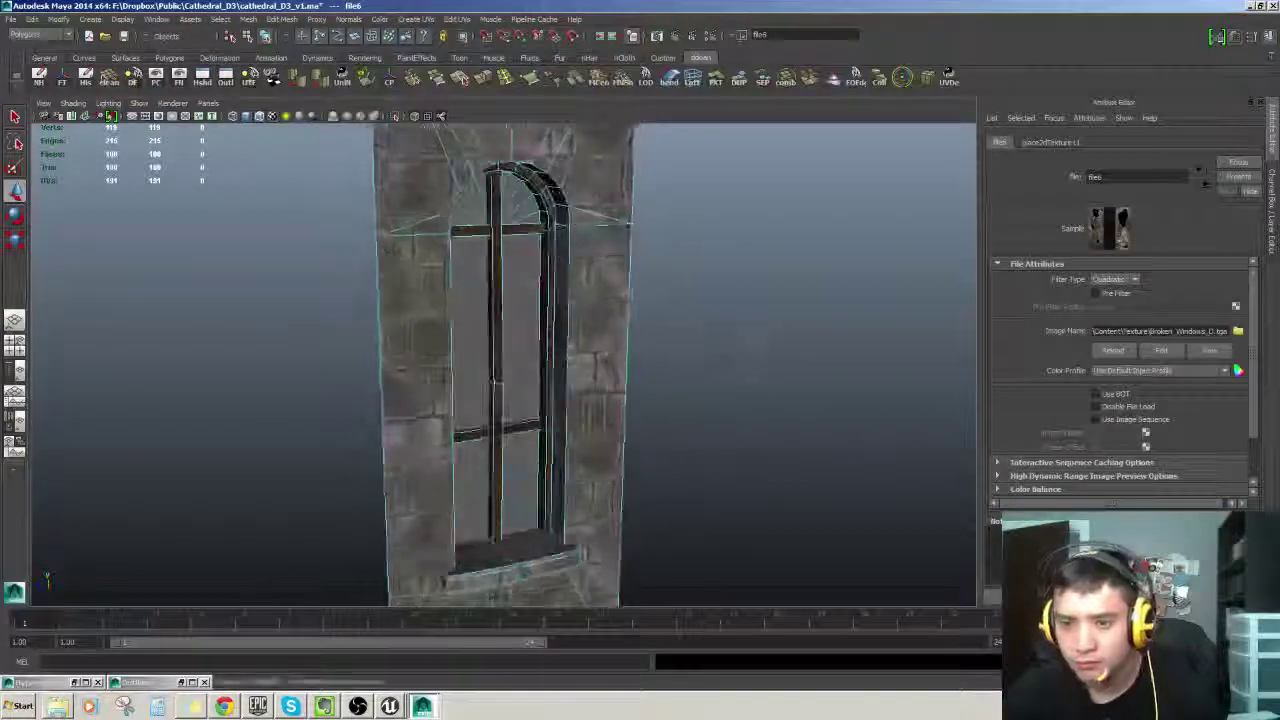
{"action": "double_click", "coordinate": [511, 267]}
{"action": "right_click_drag", "start_coordinate": [700, 322], "coordinate": [751, 328], "text": "alt"}
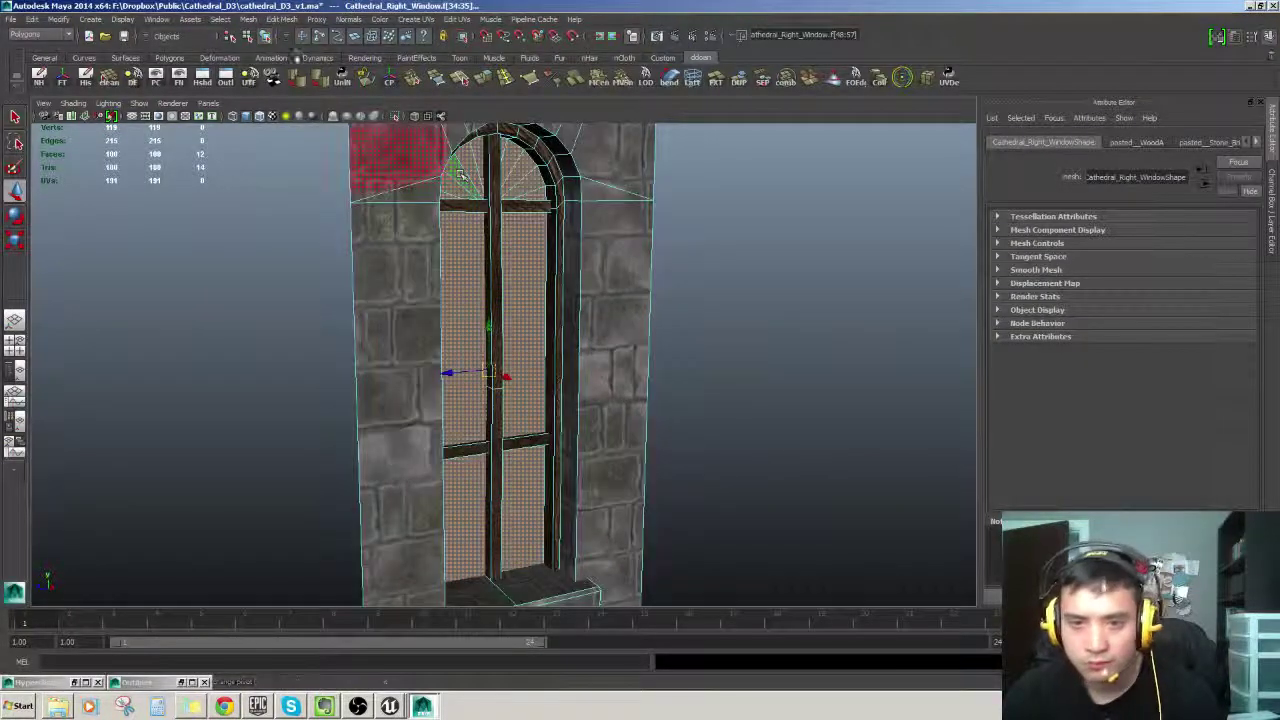
{"action": "left_click", "coordinate": [204, 78]}
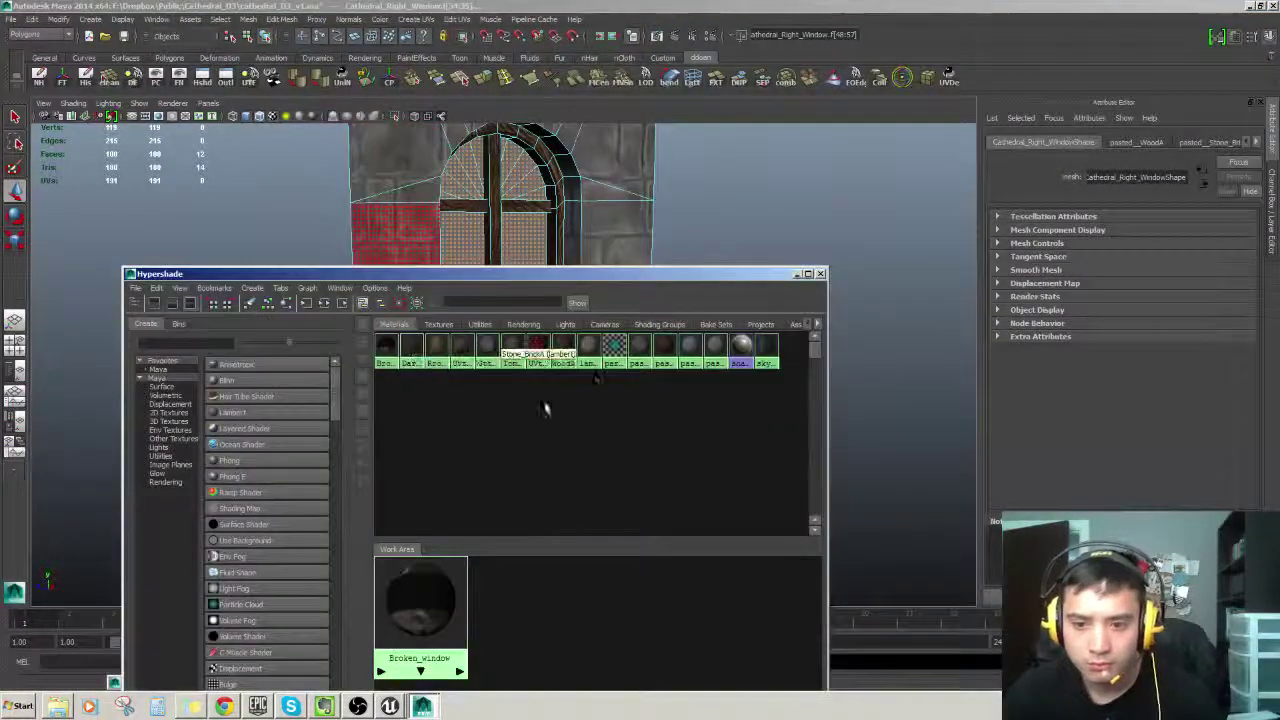
{"action": "right_click", "coordinate": [387, 346]}
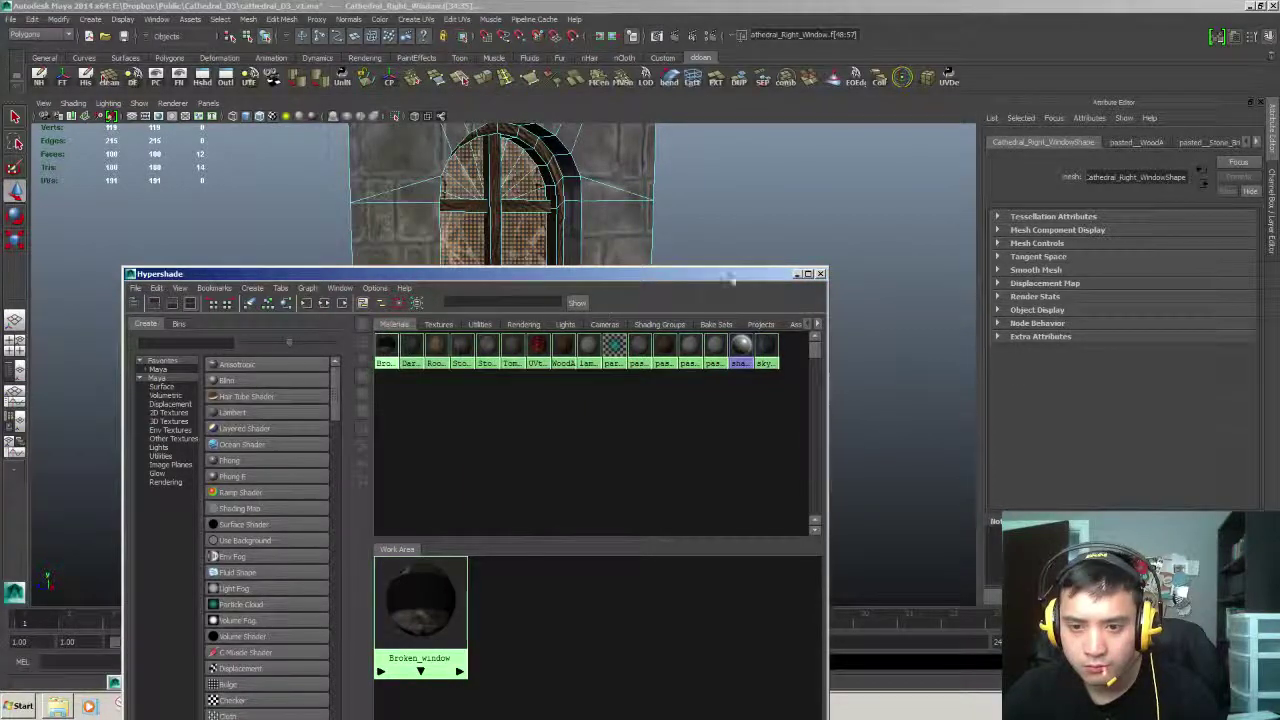
{"action": "left_click", "coordinate": [797, 275]}
{"action": "left_click", "coordinate": [735, 300]}
Step: Reselect all the textured glass faces by growing the selection from one pane
{"action": "left_click_drag", "start_coordinate": [650, 335], "coordinate": [537, 350], "text": "alt"}
{"action": "scroll", "coordinate": [537, 348], "scroll_direction": "up", "scroll_amount": 4}
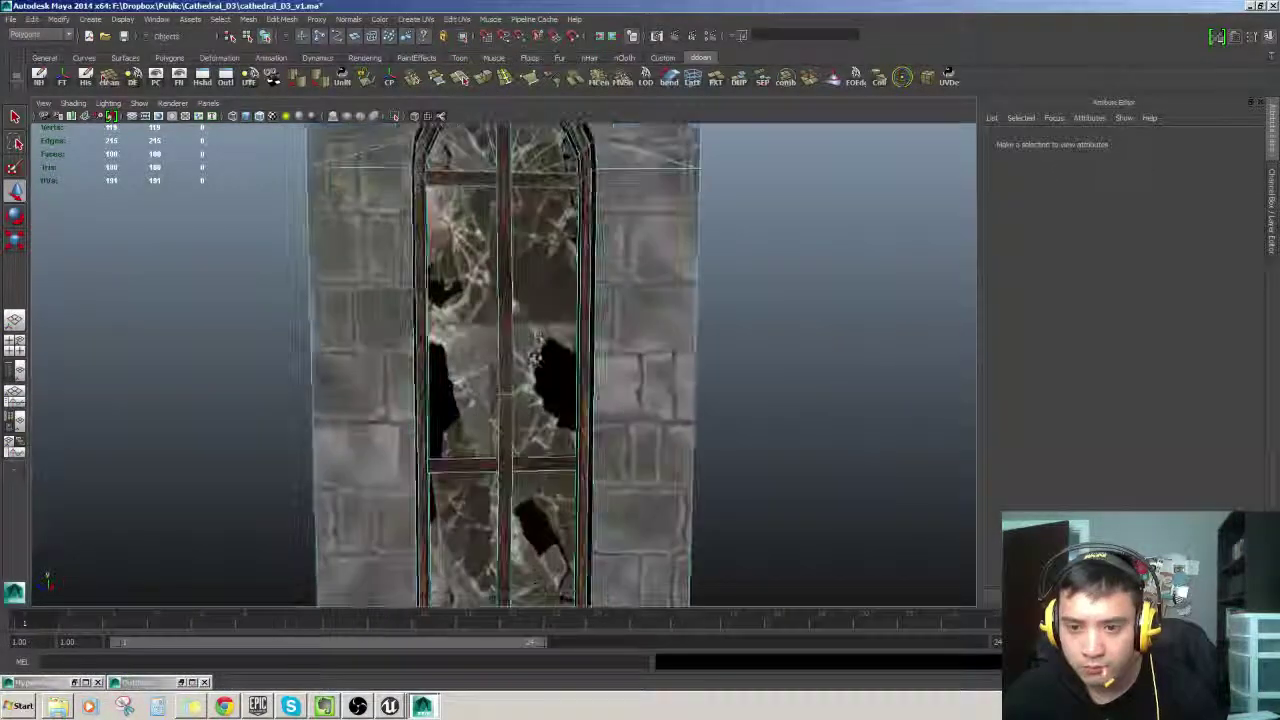
{"action": "left_click", "coordinate": [537, 310]}
{"action": "key", "text": "shift+period"}
{"action": "key", "text": "shift+period"}
{"action": "key", "text": "shift+period"}
{"action": "key", "text": "shift+comma"}
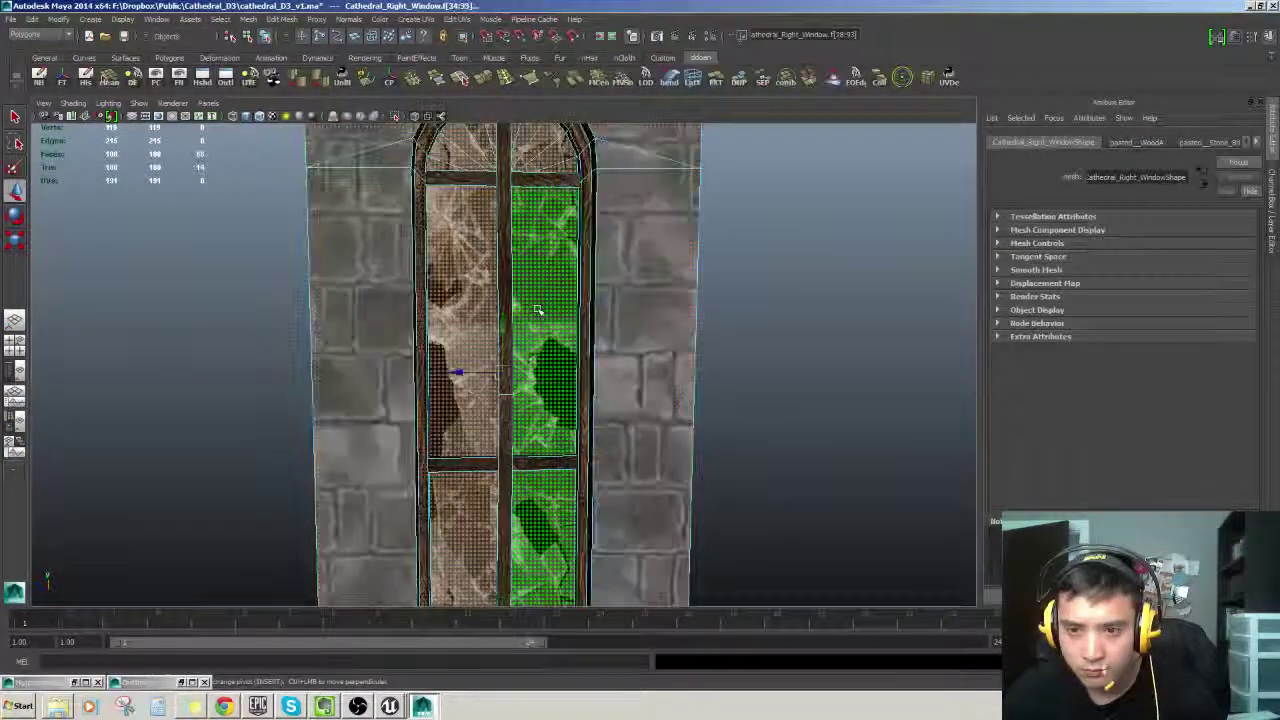
Step: Return to whole-object selection and examine the broken glass texture on the complete window mesh
{"action": "scroll", "coordinate": [537, 310], "scroll_direction": "down", "scroll_amount": 6}
{"action": "right_click_drag", "start_coordinate": [600, 396], "coordinate": [660, 358]}
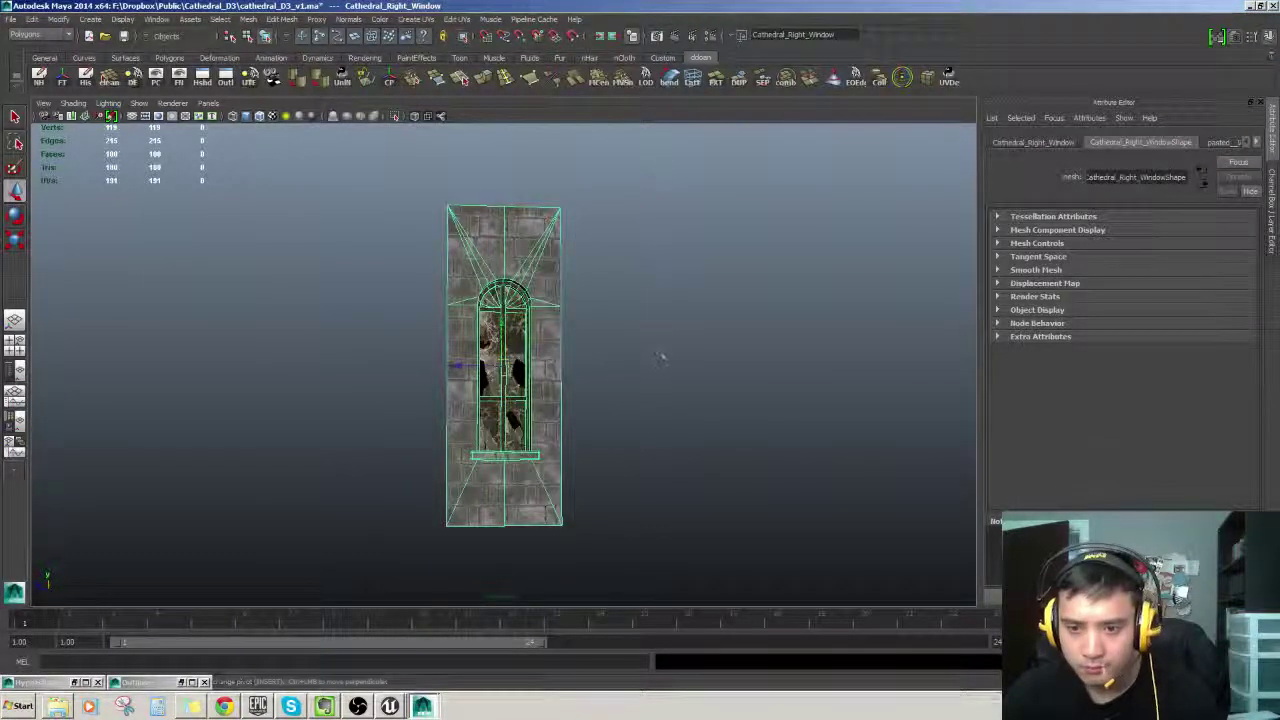
{"action": "left_click", "coordinate": [663, 355]}
{"action": "left_click_drag", "start_coordinate": [599, 375], "coordinate": [562, 298], "text": "alt"}
{"action": "scroll", "coordinate": [562, 298], "scroll_direction": "up", "scroll_amount": 4}
{"action": "left_click", "coordinate": [560, 288]}
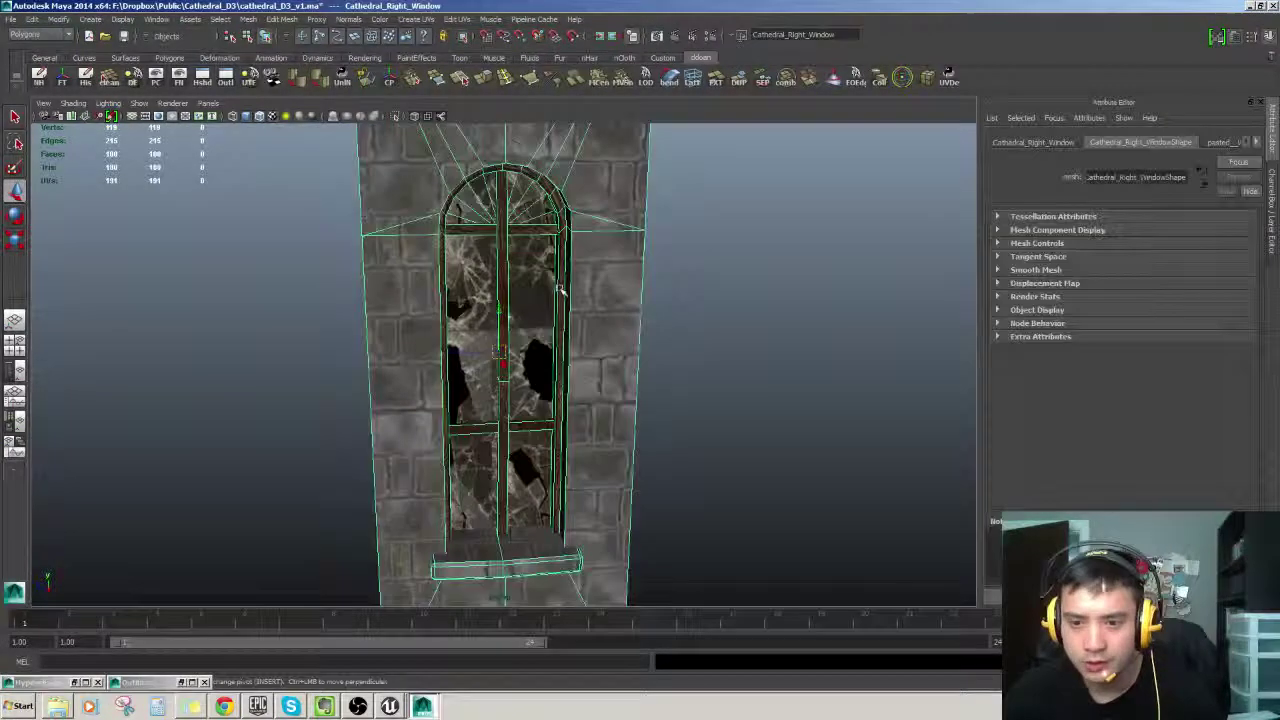
Step: Return to face selection on the glass panes and display their UV layout in UV Deluxe
{"action": "right_click_drag", "start_coordinate": [560, 288], "coordinate": [560, 335]}
{"action": "left_click_drag", "start_coordinate": [556, 300], "coordinate": [509, 224], "text": "alt"}
{"action": "scroll", "coordinate": [509, 224], "scroll_direction": "down", "scroll_amount": 3}
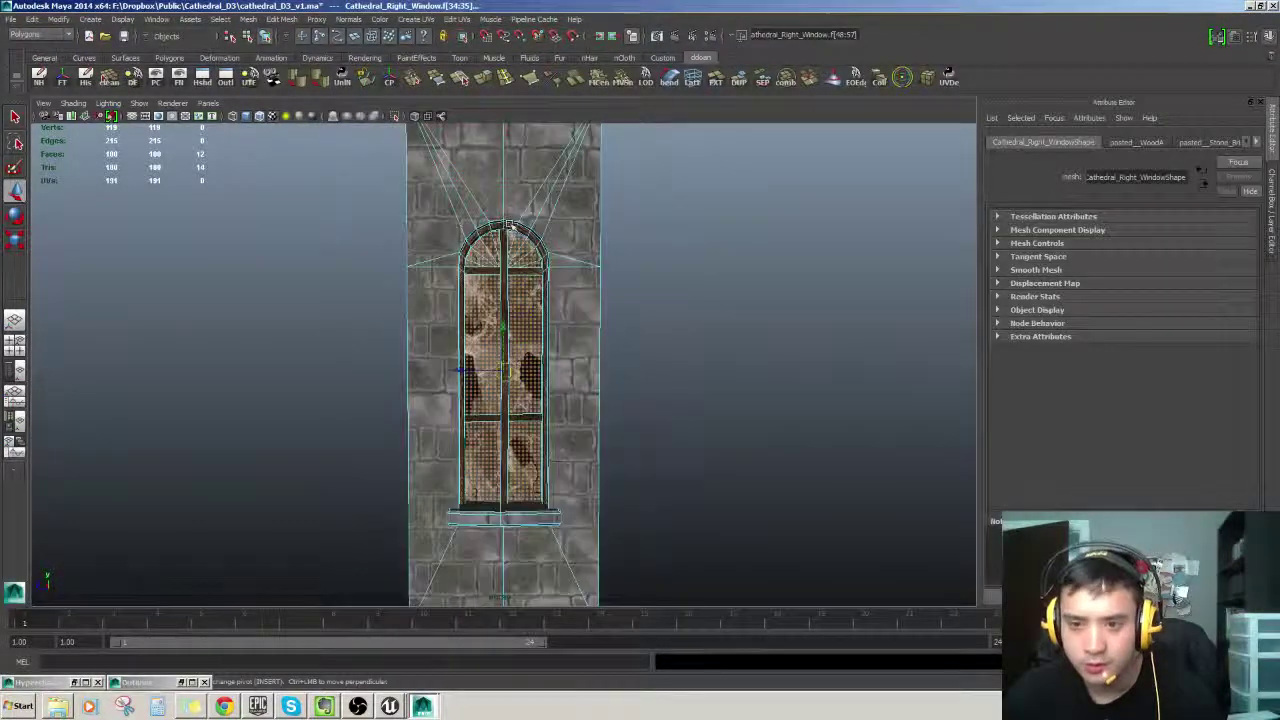
{"action": "left_click", "coordinate": [948, 80]}
{"action": "scroll", "coordinate": [608, 328], "scroll_direction": "down", "scroll_amount": 9}
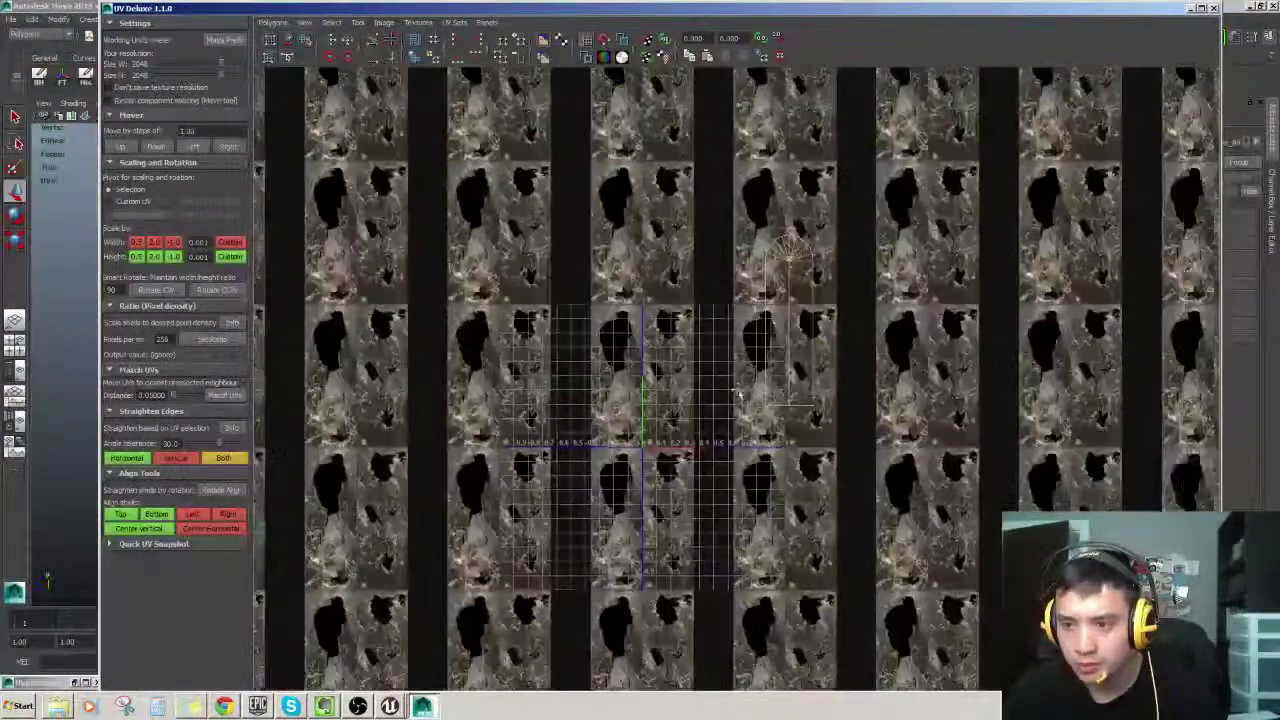
{"action": "scroll", "coordinate": [739, 394], "scroll_direction": "up", "scroll_amount": 4}
{"action": "middle_click_drag", "start_coordinate": [752, 365], "coordinate": [721, 388], "text": "alt"}
Step: Convert the glass face selection to its complete UV shell and dim the background texture in the UV view
{"action": "right_click_drag", "start_coordinate": [745, 230], "coordinate": [800, 222], "text": "ctrl"}
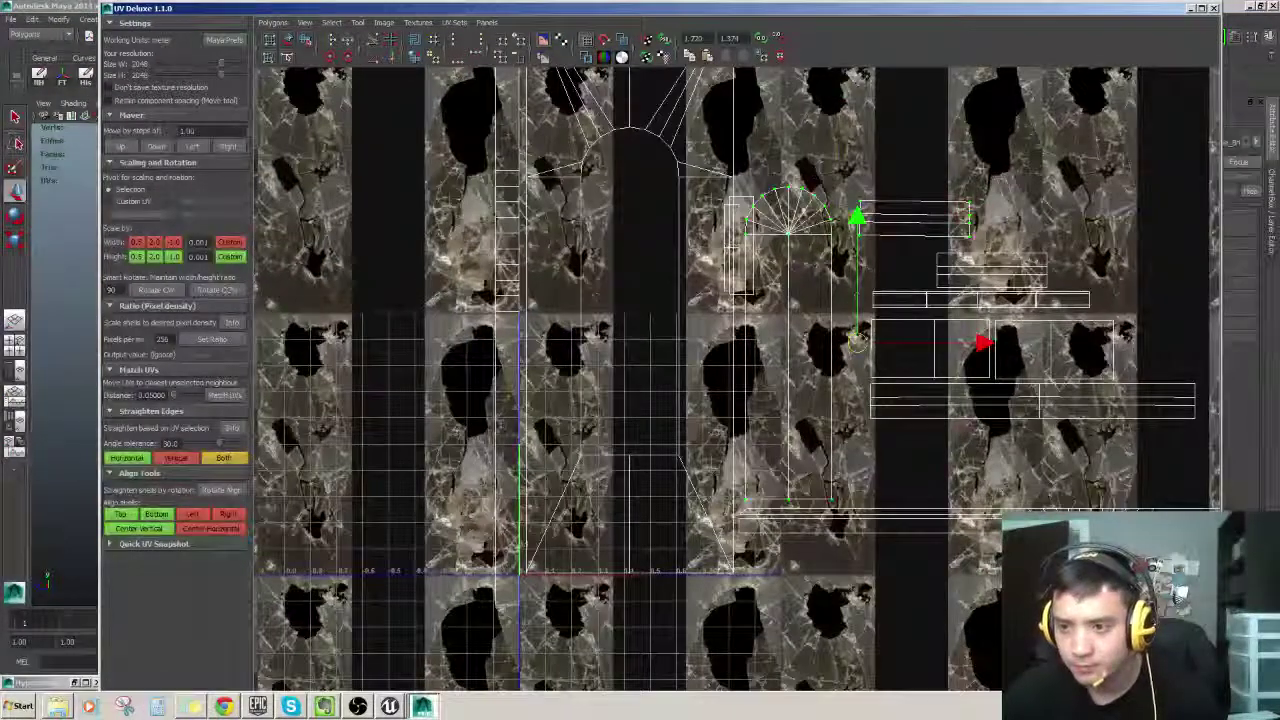
{"action": "left_click", "coordinate": [817, 199]}
{"action": "left_click", "coordinate": [545, 57]}
{"action": "middle_click_drag", "start_coordinate": [818, 290], "coordinate": [796, 304], "text": "alt"}
{"action": "scroll", "coordinate": [796, 304], "scroll_direction": "up", "scroll_amount": 2}
{"action": "right_click_drag", "start_coordinate": [796, 304], "coordinate": [796, 316], "text": "ctrl"}
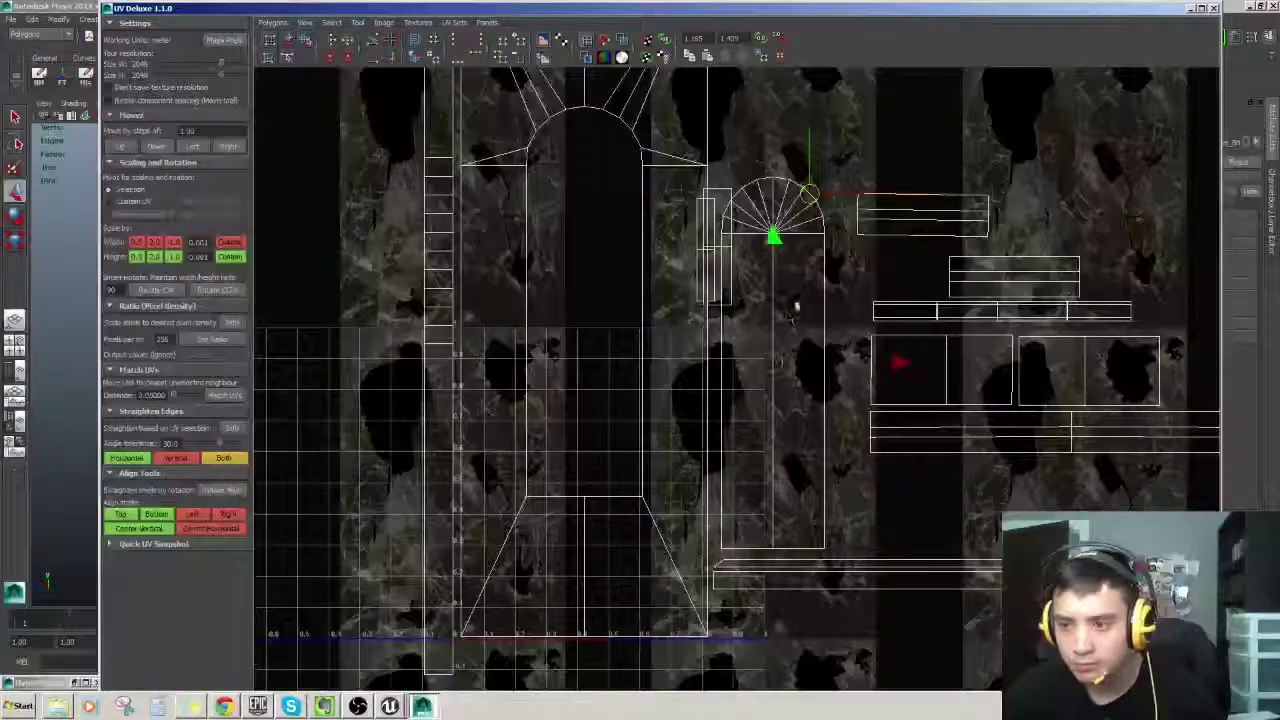
Step: Move the arched glass UV shell down and sideways over the column of large broken-glass holes
{"action": "scroll", "coordinate": [806, 371], "scroll_direction": "up", "scroll_amount": 2}
{"action": "left_click_drag", "start_coordinate": [755, 324], "coordinate": [678, 430]}
{"action": "middle_click_drag", "start_coordinate": [707, 430], "coordinate": [703, 380], "text": "alt"}
{"action": "scroll", "coordinate": [703, 380], "scroll_direction": "up", "scroll_amount": 2}
Step: Scale the glass UV shell down to about one texture tile's height, position it over the tile's other cracked column, and minimize UV Deluxe
{"action": "key", "text": "e"}
{"action": "key", "text": "w"}
{"action": "key", "text": "r"}
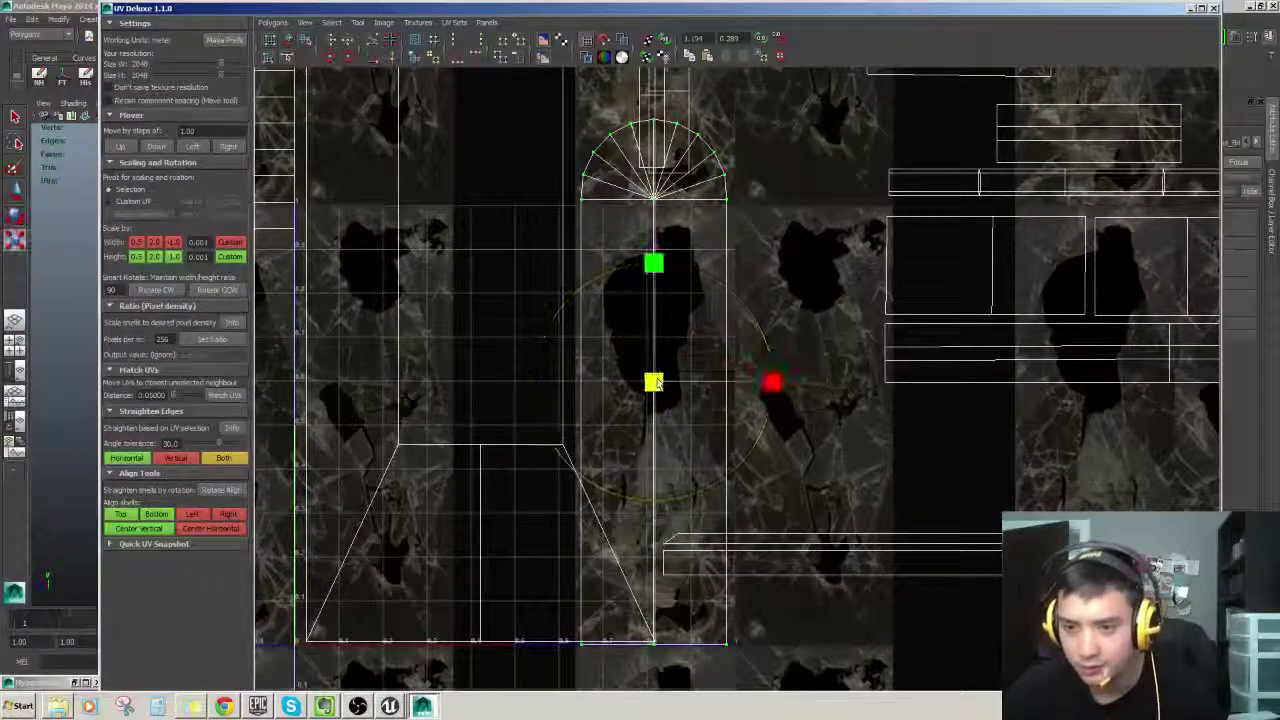
{"action": "key", "text": "w"}
{"action": "scroll", "coordinate": [766, 386], "scroll_direction": "down", "scroll_amount": 3}
{"action": "key", "text": "r"}
{"action": "left_click_drag", "start_coordinate": [680, 384], "coordinate": [788, 420]}
{"action": "key", "text": "w"}
{"action": "scroll", "coordinate": [838, 404], "scroll_direction": "down", "scroll_amount": 3}
{"action": "middle_click_drag", "start_coordinate": [677, 395], "coordinate": [707, 390], "text": "alt"}
{"action": "scroll", "coordinate": [707, 390], "scroll_direction": "up", "scroll_amount": 2}
{"action": "scroll", "coordinate": [705, 390], "scroll_direction": "up", "scroll_amount": 2}
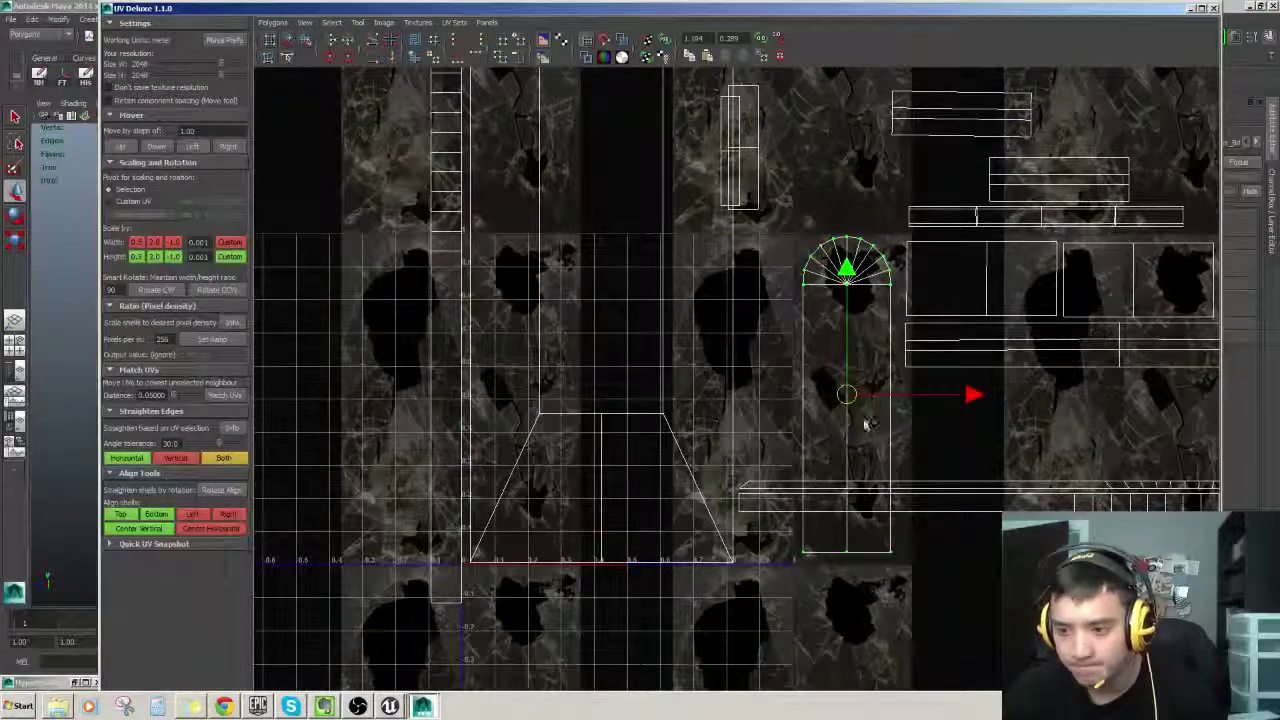
{"action": "left_click", "coordinate": [1198, 10]}
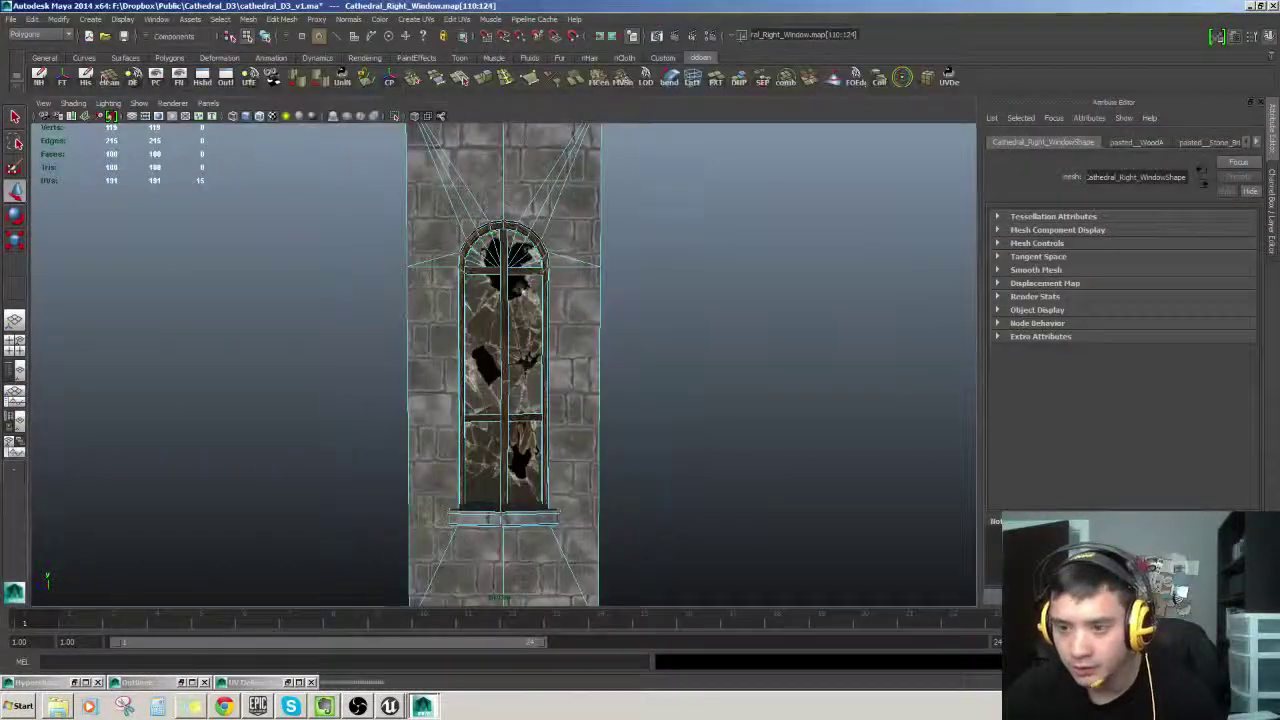
Step: Return to whole-object selection on the window and clear the selection
{"action": "left_click_drag", "start_coordinate": [540, 402], "coordinate": [570, 375], "text": "alt"}
{"action": "right_click_drag", "start_coordinate": [570, 375], "coordinate": [733, 333]}
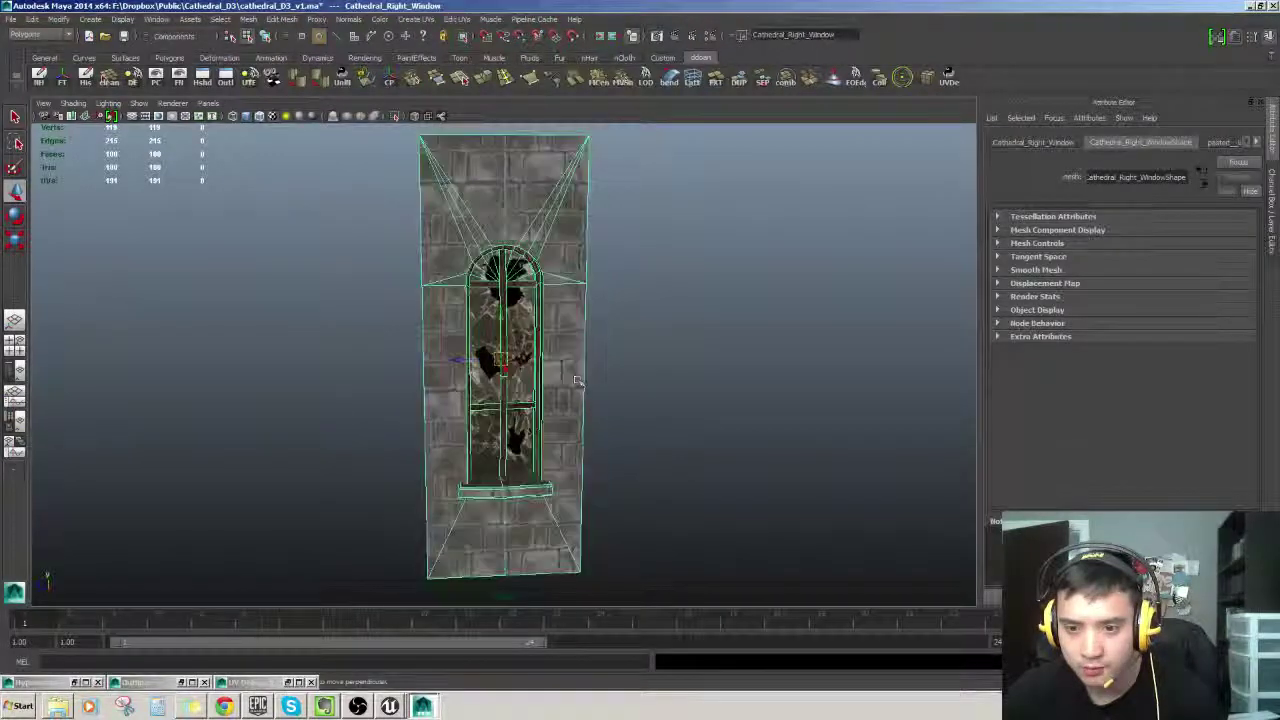
{"action": "left_click", "coordinate": [695, 360]}
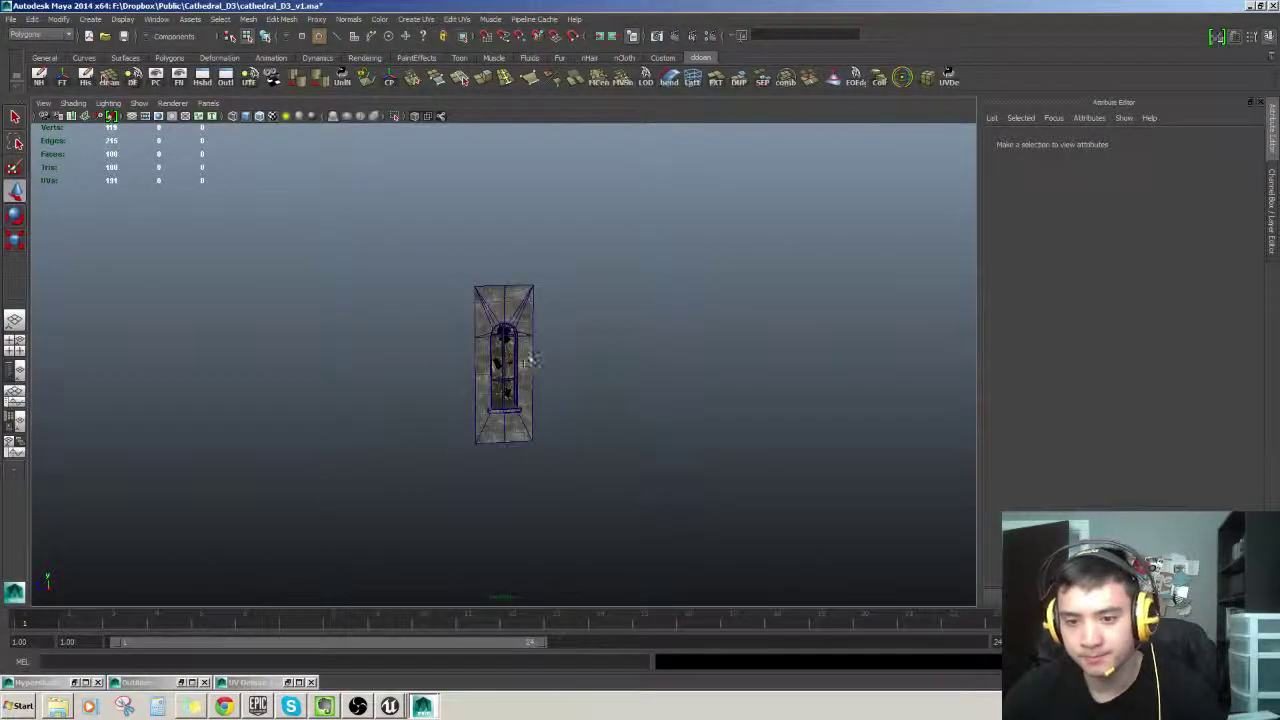
Step: Switch to Unreal Editor, look over the cathedral exterior near the back windows, and return to Maya
{"action": "left_click", "coordinate": [390, 706]}
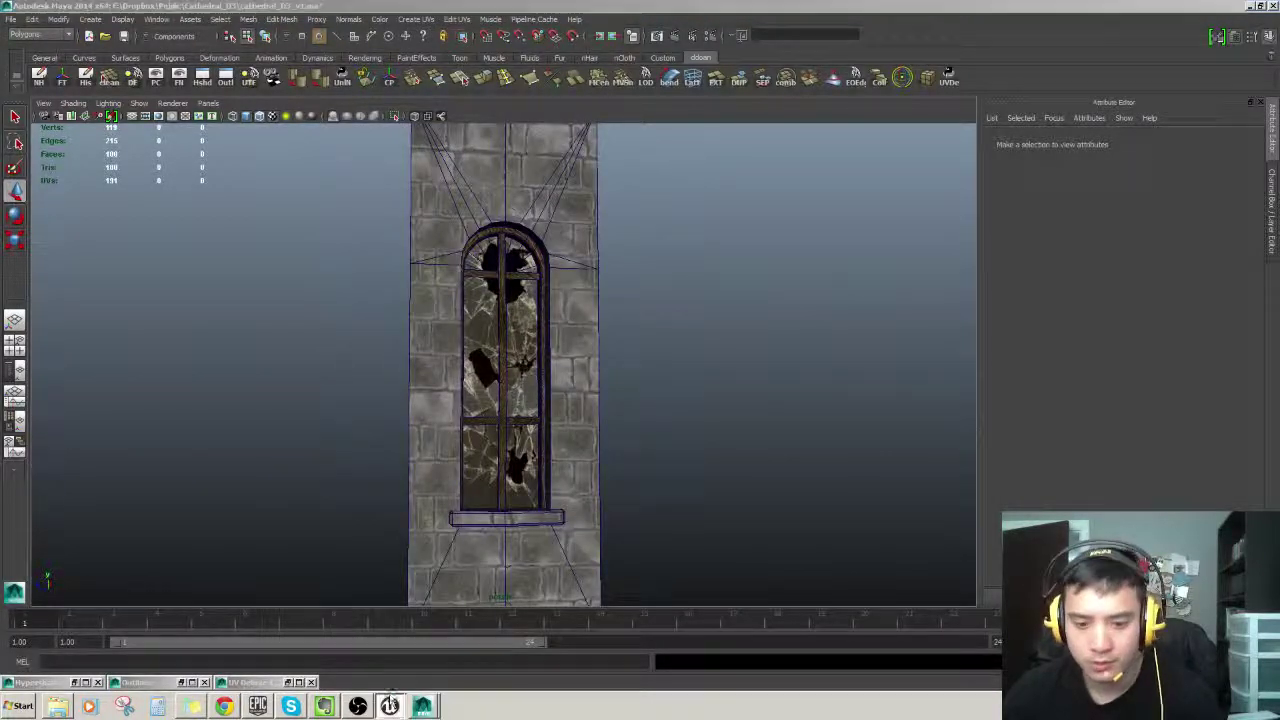
{"action": "right_click_drag", "start_coordinate": [486, 408], "coordinate": [655, 386]}
{"action": "left_click", "coordinate": [675, 391]}
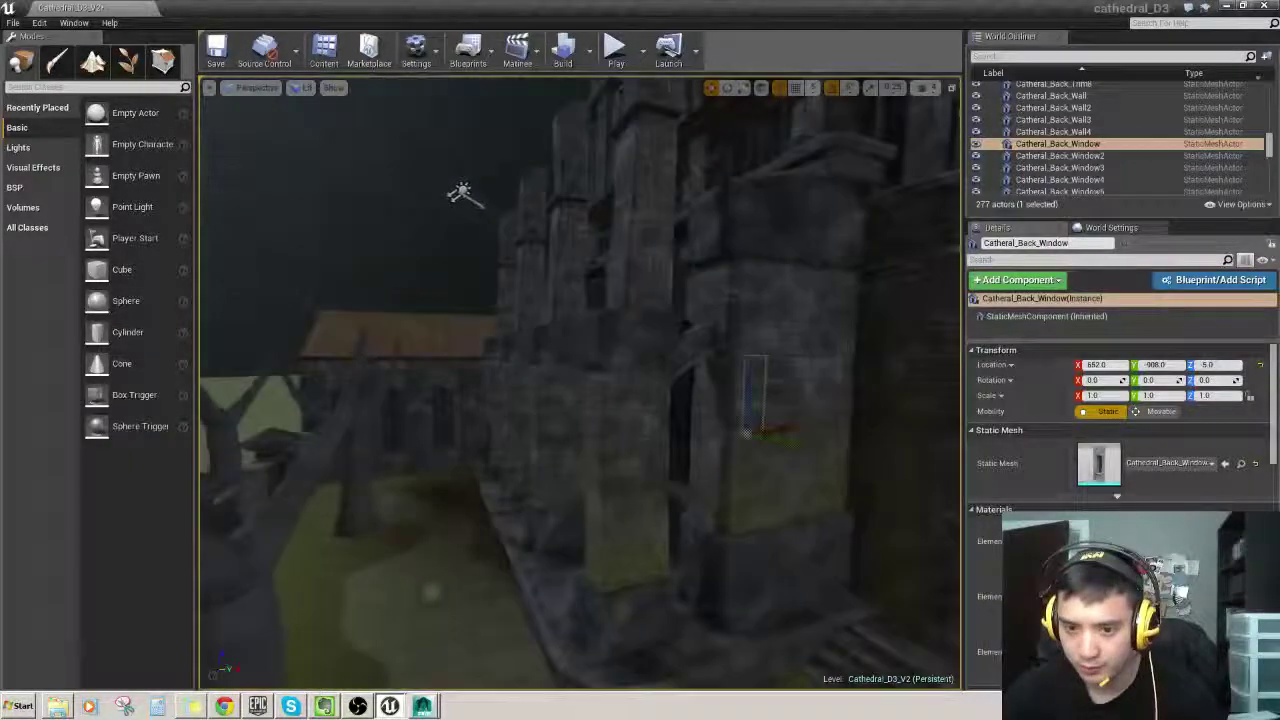
{"action": "left_click", "coordinate": [430, 706]}
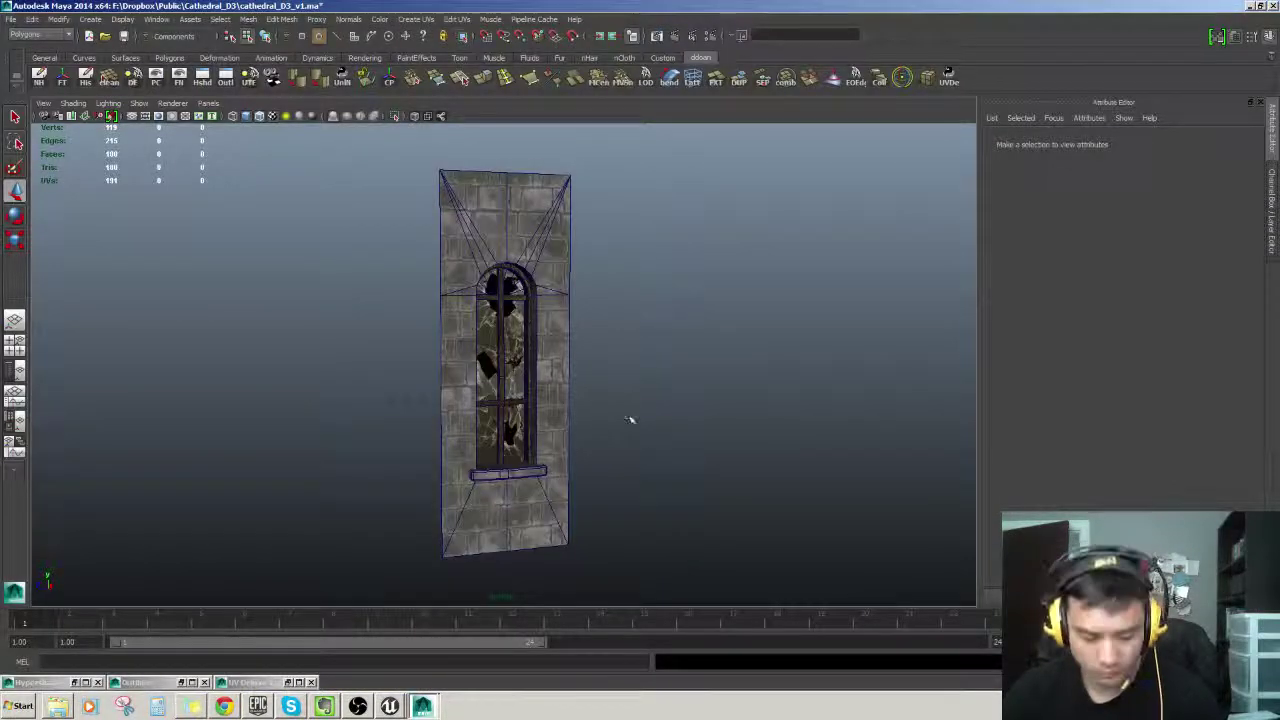
Step: Select the whole Cathedral_Right_Window mesh in object mode and inspect its broken glass up close
{"action": "left_click", "coordinate": [538, 376]}
{"action": "key", "text": "F8"}
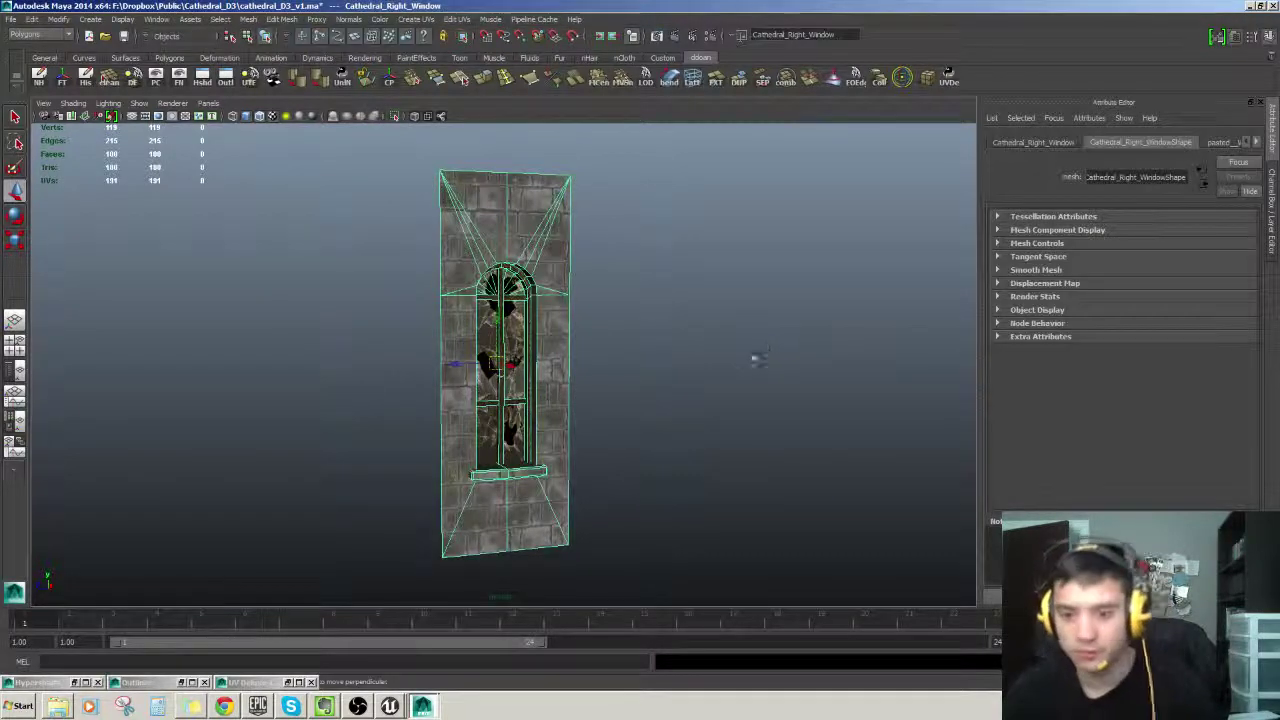
{"action": "left_click_drag", "start_coordinate": [632, 407], "coordinate": [545, 340], "text": "alt"}
{"action": "mouse_move", "coordinate": [545, 340]}
{"action": "right_mouse_down", "text": "alt"}
{"action": "mouse_move", "coordinate": [574, 337]}
{"action": "mouse_move", "coordinate": [564, 343]}
{"action": "right_mouse_up", "text": "alt"}
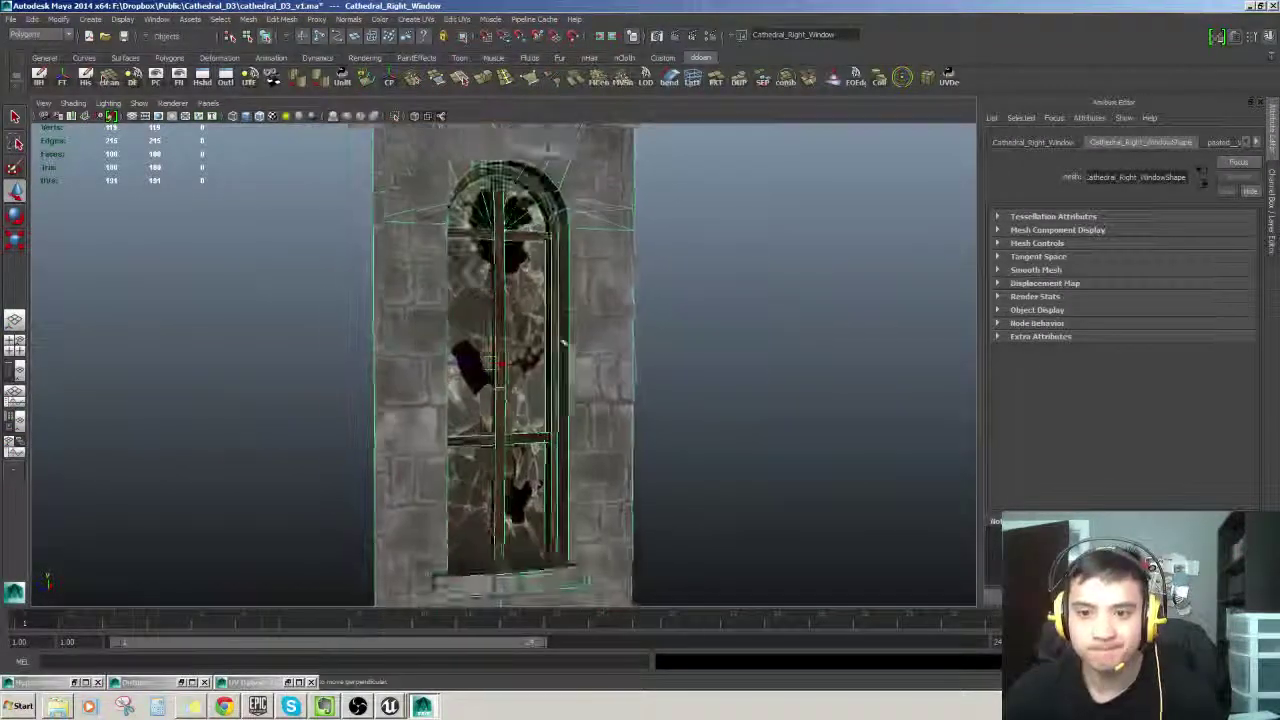
{"action": "left_click", "coordinate": [12, 19]}
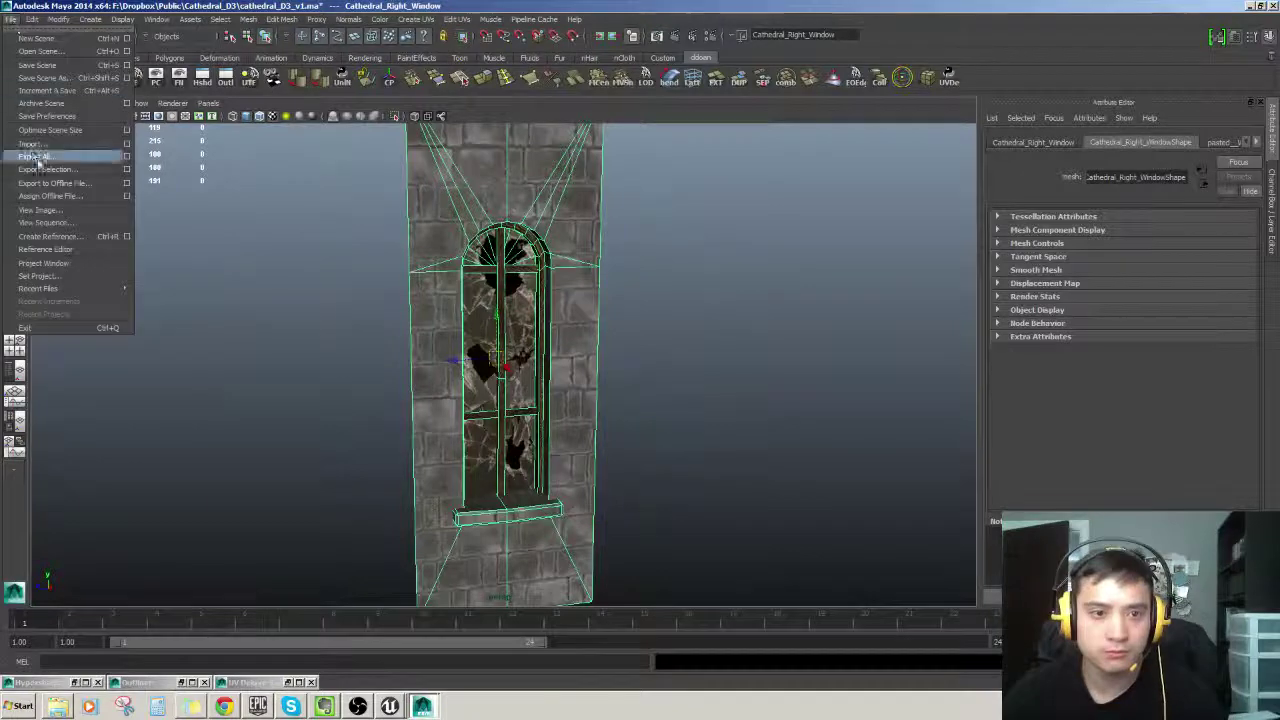
{"action": "left_click", "coordinate": [50, 168]}
{"action": "left_click", "coordinate": [353, 256]}
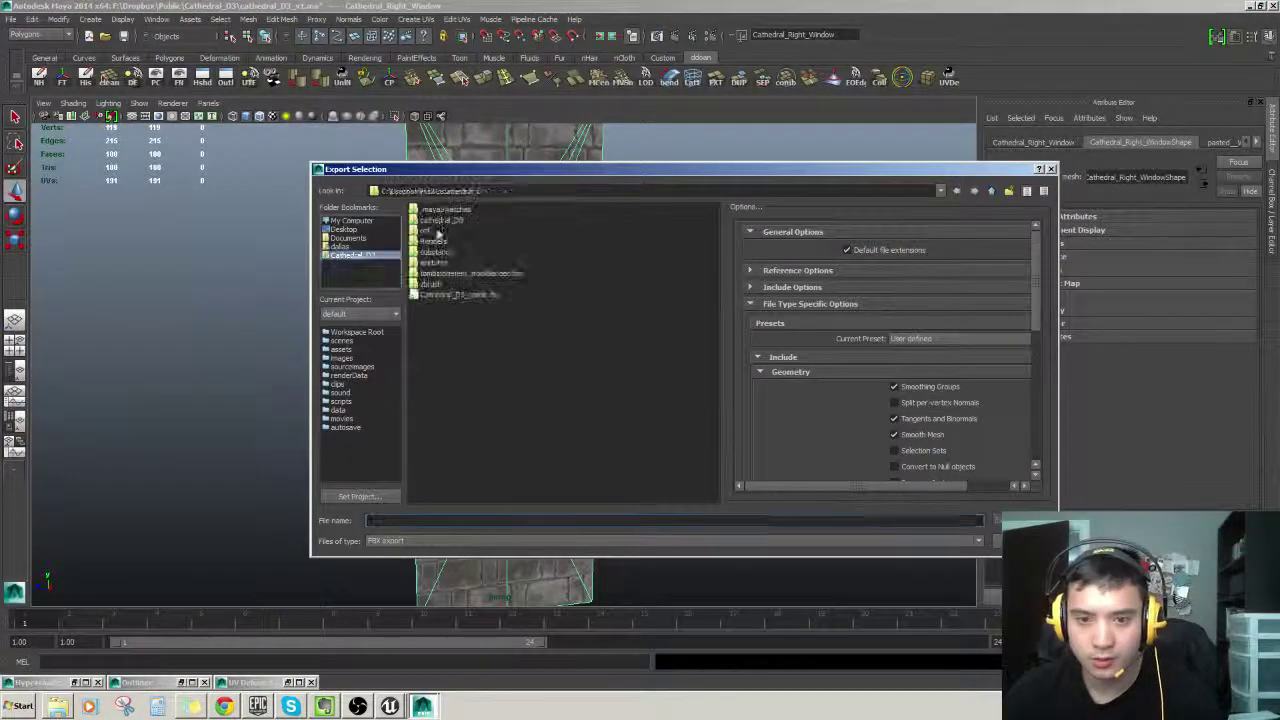
{"action": "double_click", "coordinate": [448, 222]}
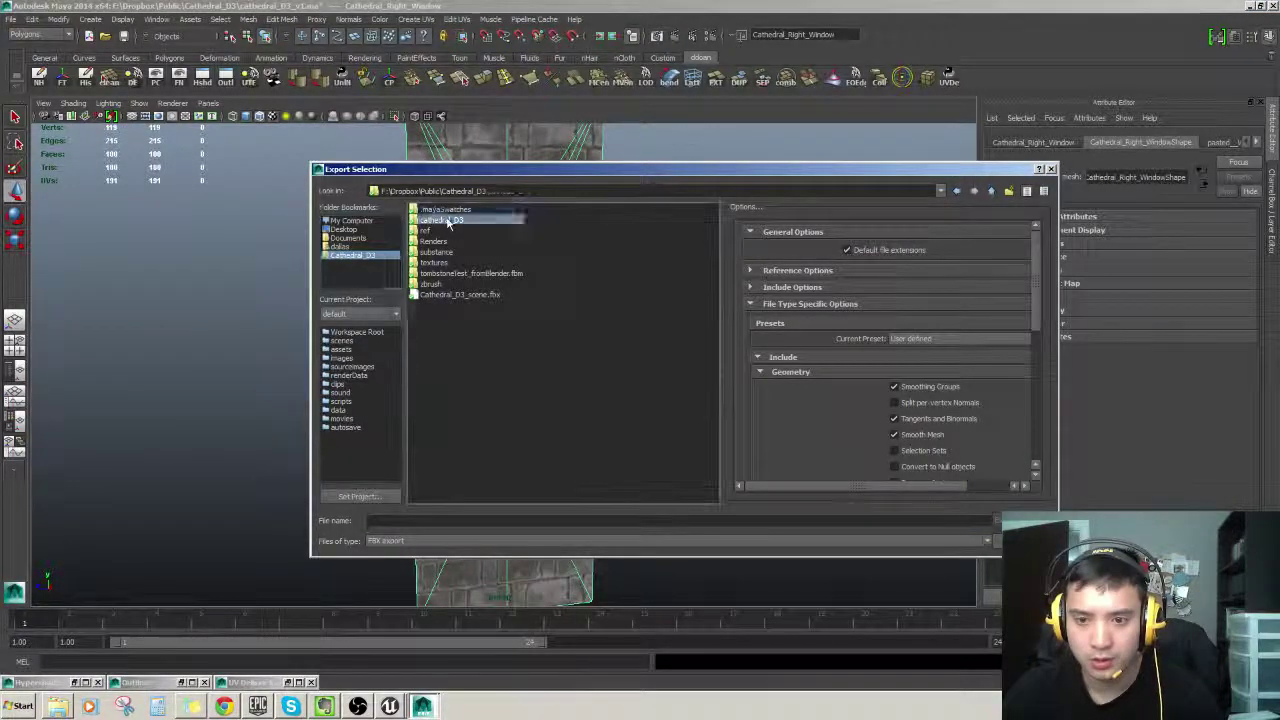
{"action": "double_click", "coordinate": [438, 221]}
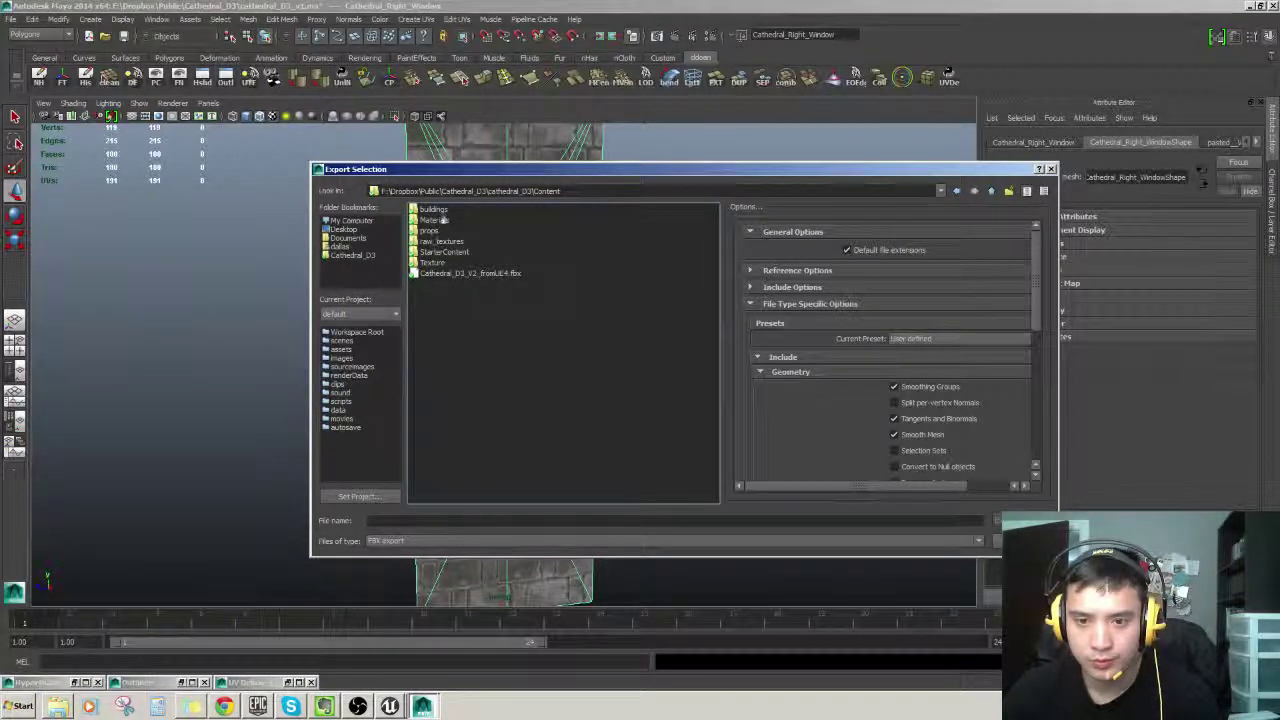
{"action": "double_click", "coordinate": [433, 209]}
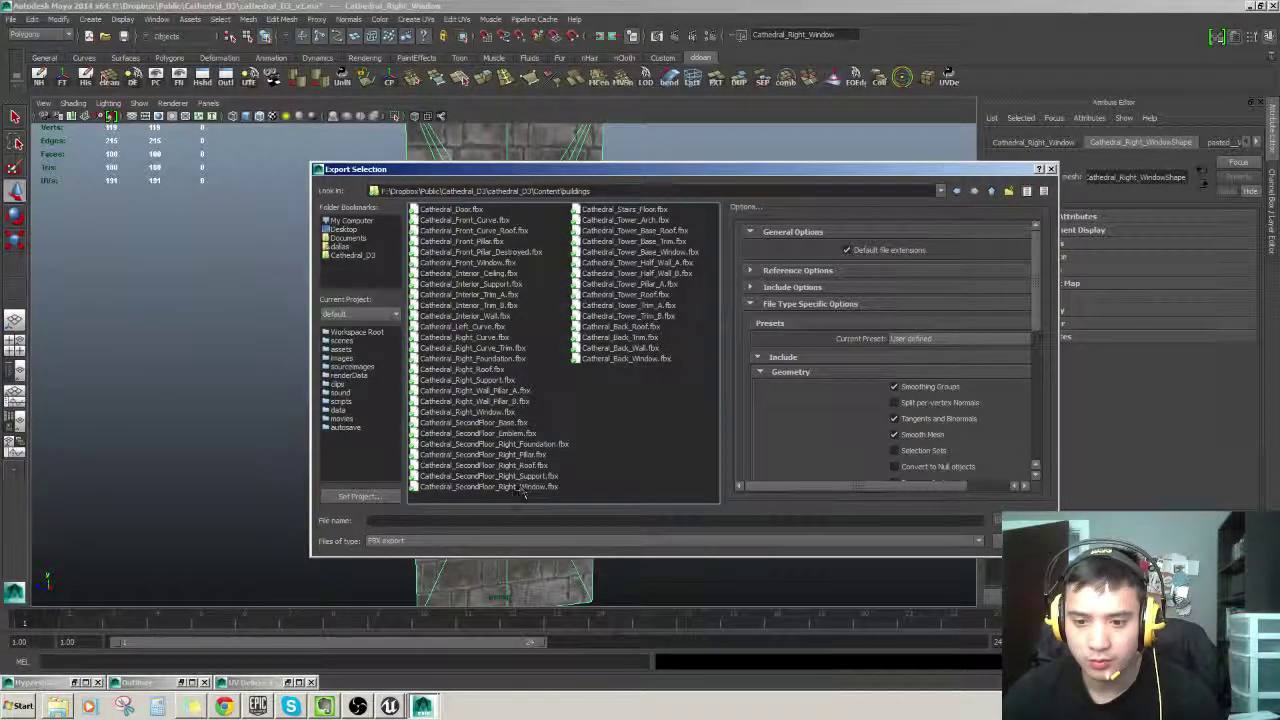
{"action": "left_click", "coordinate": [1022, 541]}
Step: Open the Outliner, check the window mesh's name, and reselect Cathedral_Right_Window
{"action": "left_click", "coordinate": [227, 80]}
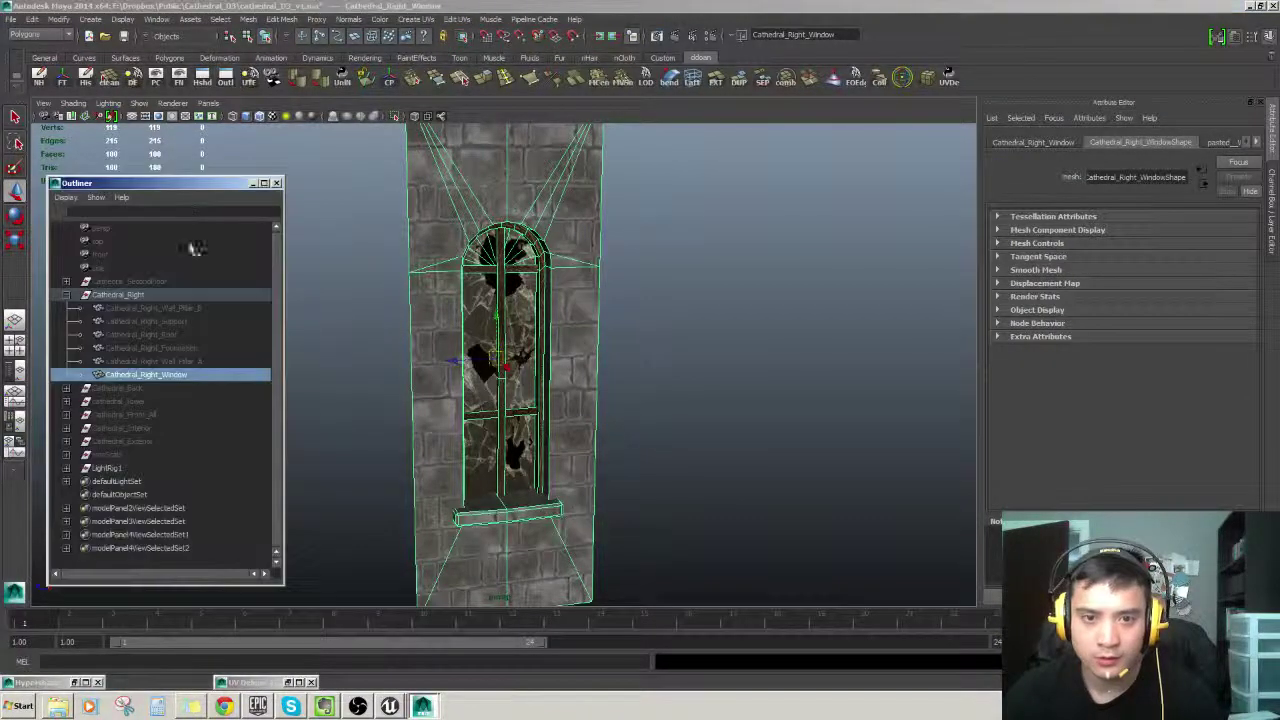
{"action": "double_click", "coordinate": [157, 374]}
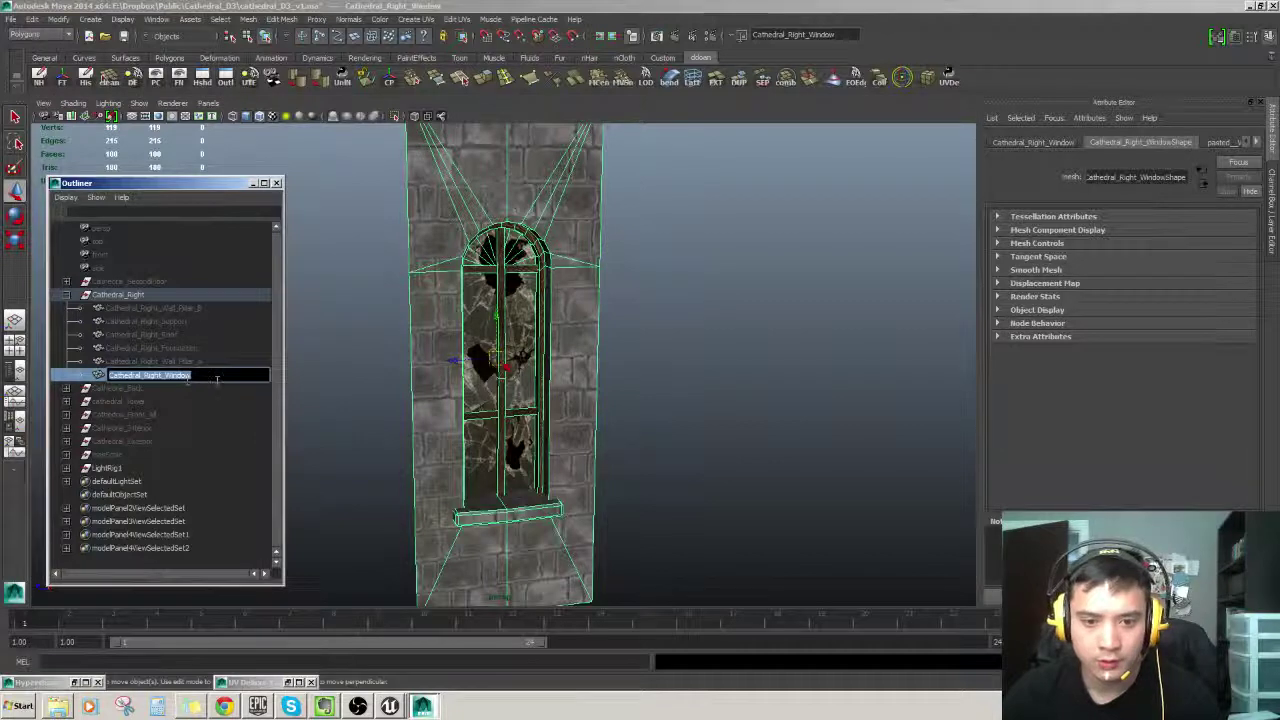
{"action": "left_click", "coordinate": [301, 370]}
{"action": "left_click", "coordinate": [190, 366]}
{"action": "left_click", "coordinate": [188, 375]}
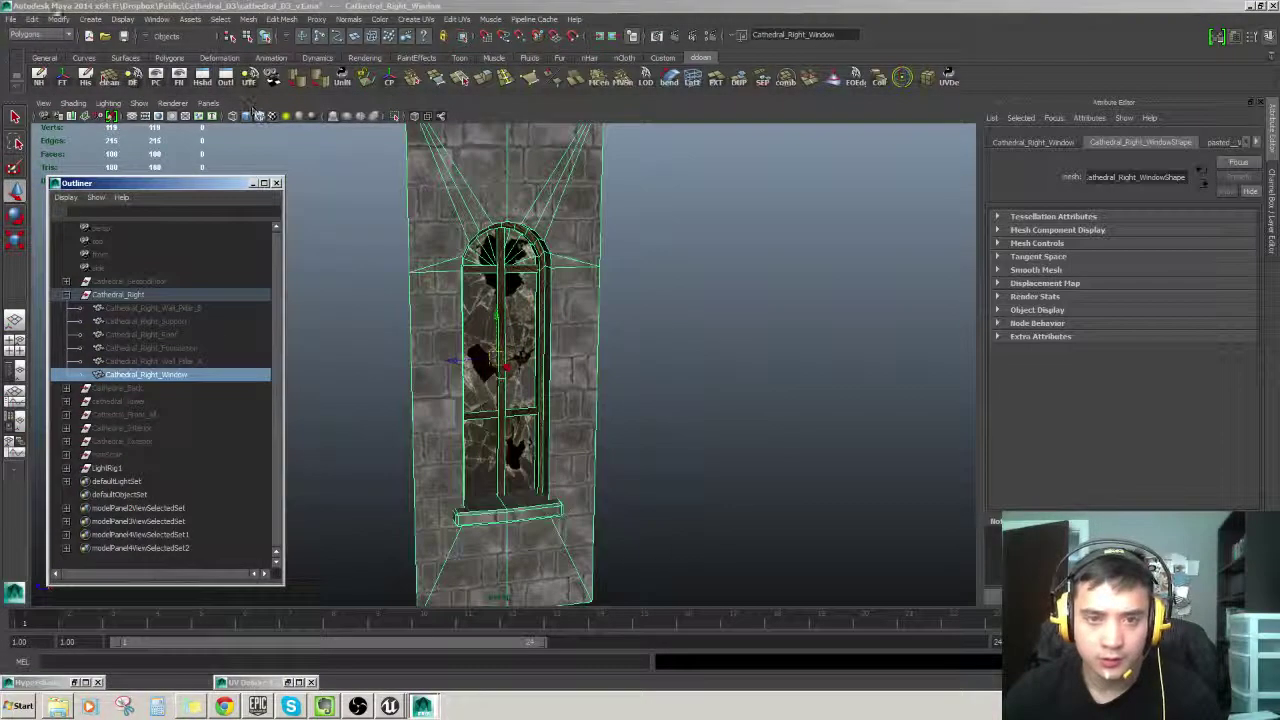
{"action": "left_click", "coordinate": [642, 239]}
{"action": "left_click", "coordinate": [160, 376]}
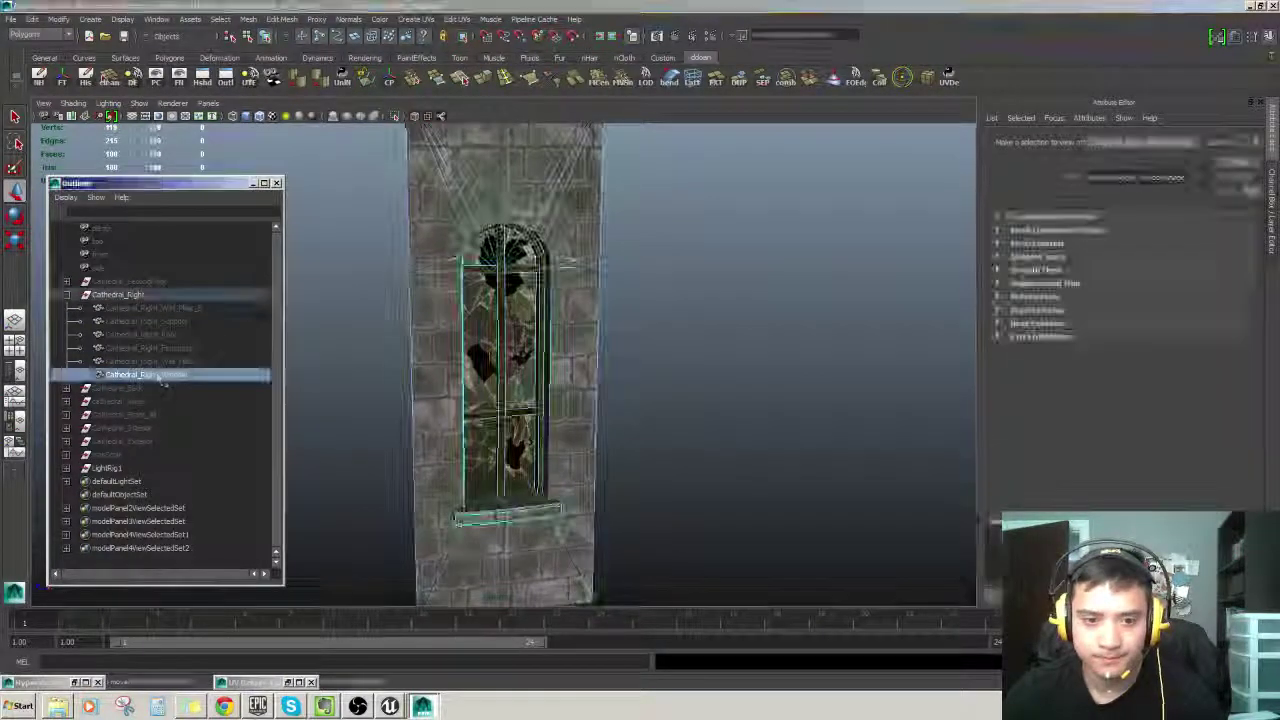
Step: Export the selected mesh as FBX over Cathedral_Right_Window.fbx in the Unreal project's Content\buildings folder and clear the selection
{"action": "left_click", "coordinate": [12, 19]}
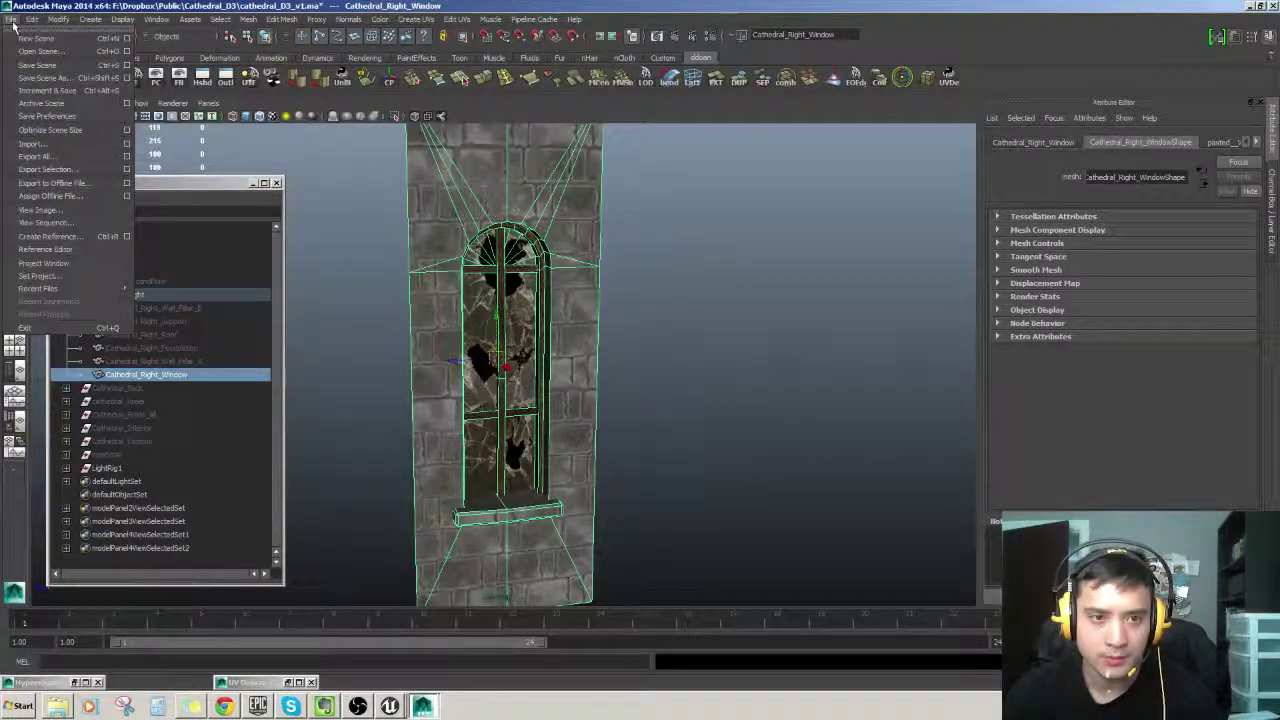
{"action": "left_click", "coordinate": [56, 172]}
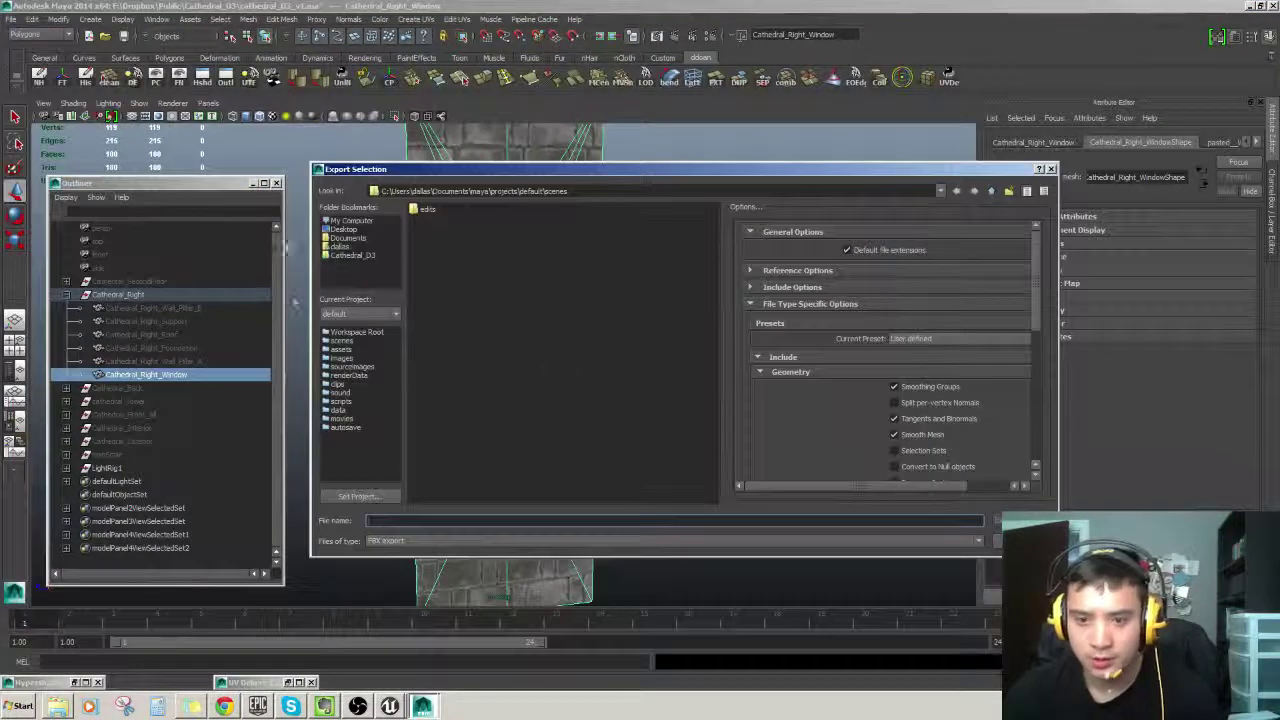
{"action": "left_click", "coordinate": [368, 258]}
{"action": "double_click", "coordinate": [437, 219]}
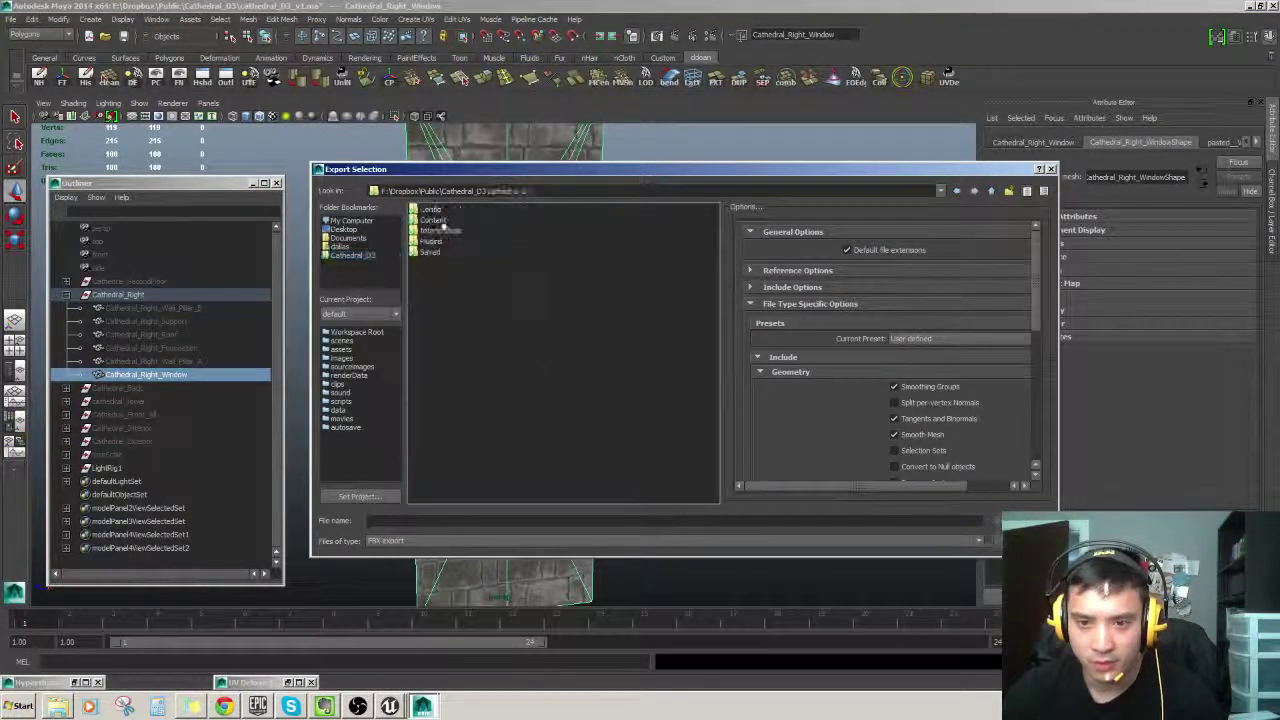
{"action": "double_click", "coordinate": [433, 219]}
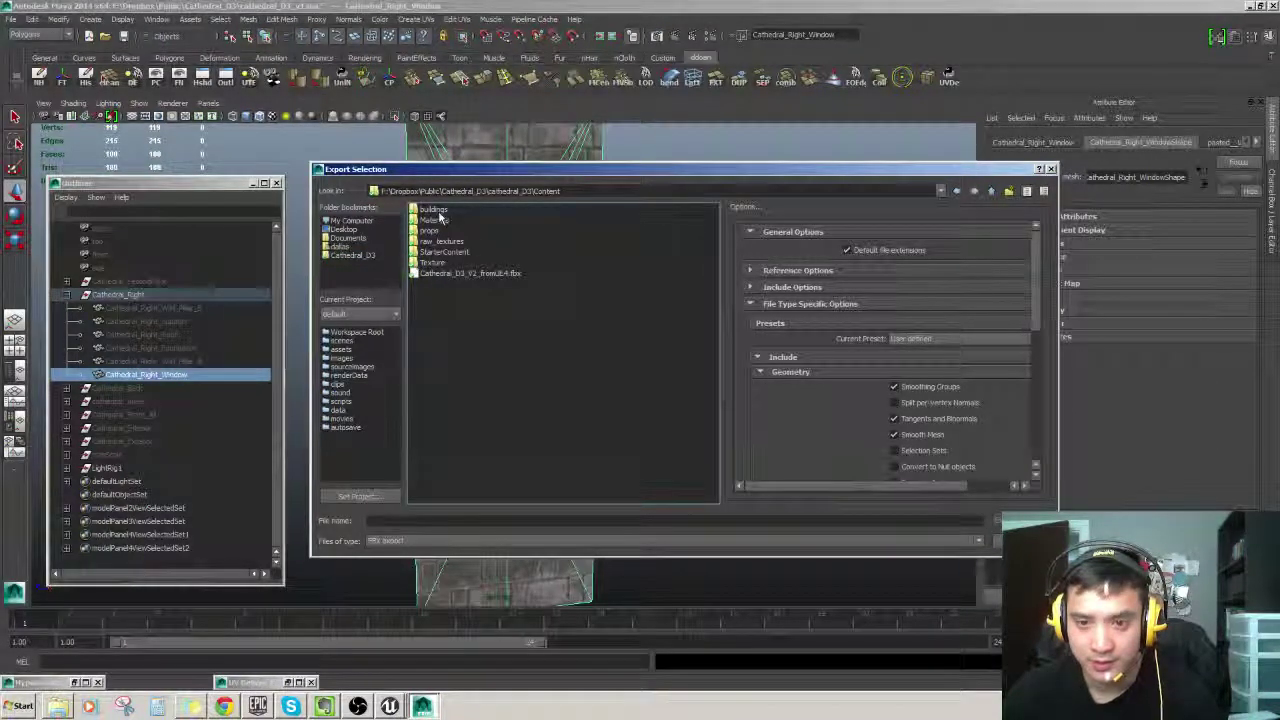
{"action": "double_click", "coordinate": [438, 211]}
{"action": "left_click", "coordinate": [462, 411]}
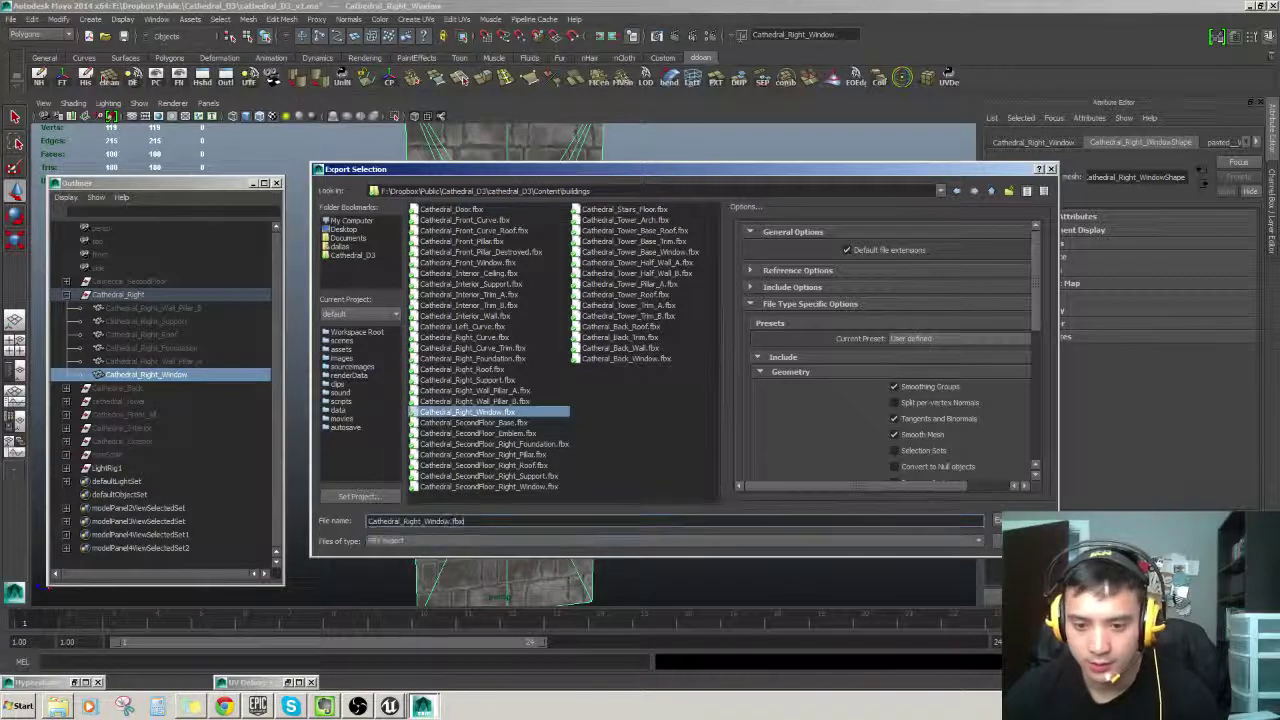
{"action": "left_click", "coordinate": [1012, 520]}
{"action": "left_click", "coordinate": [666, 380]}
{"action": "key", "text": "q"}
{"action": "left_click", "coordinate": [743, 386]}
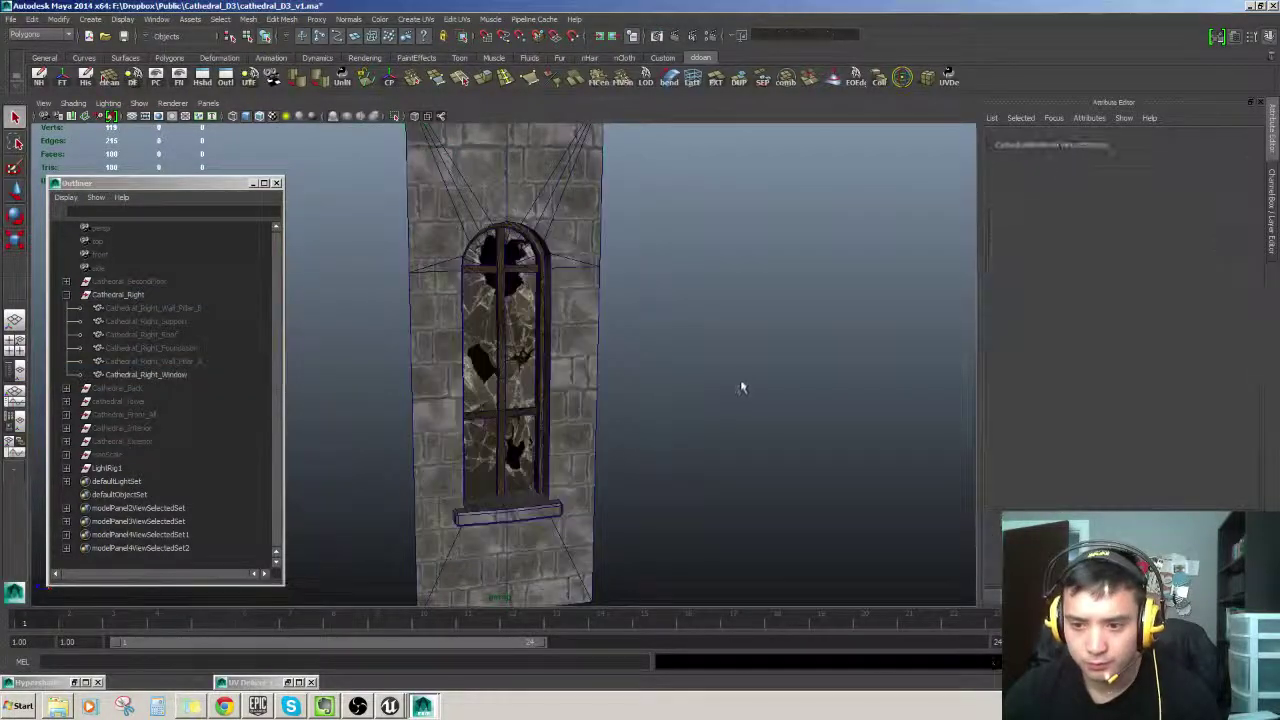
Step: Hide the Cathedral_Right_Window mesh and collapse the Cathedral_Right group in the Outliner
{"action": "left_click", "coordinate": [195, 374]}
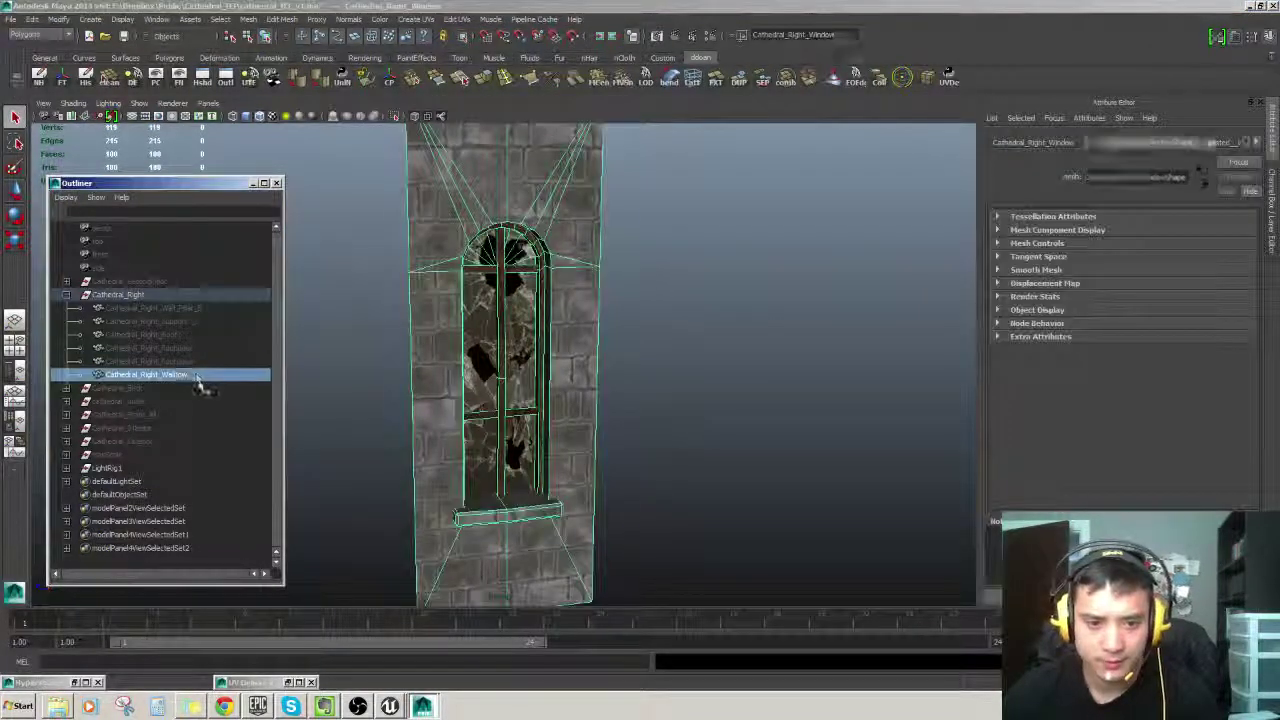
{"action": "key", "text": "ctrl+h"}
{"action": "left_click", "coordinate": [100, 285]}
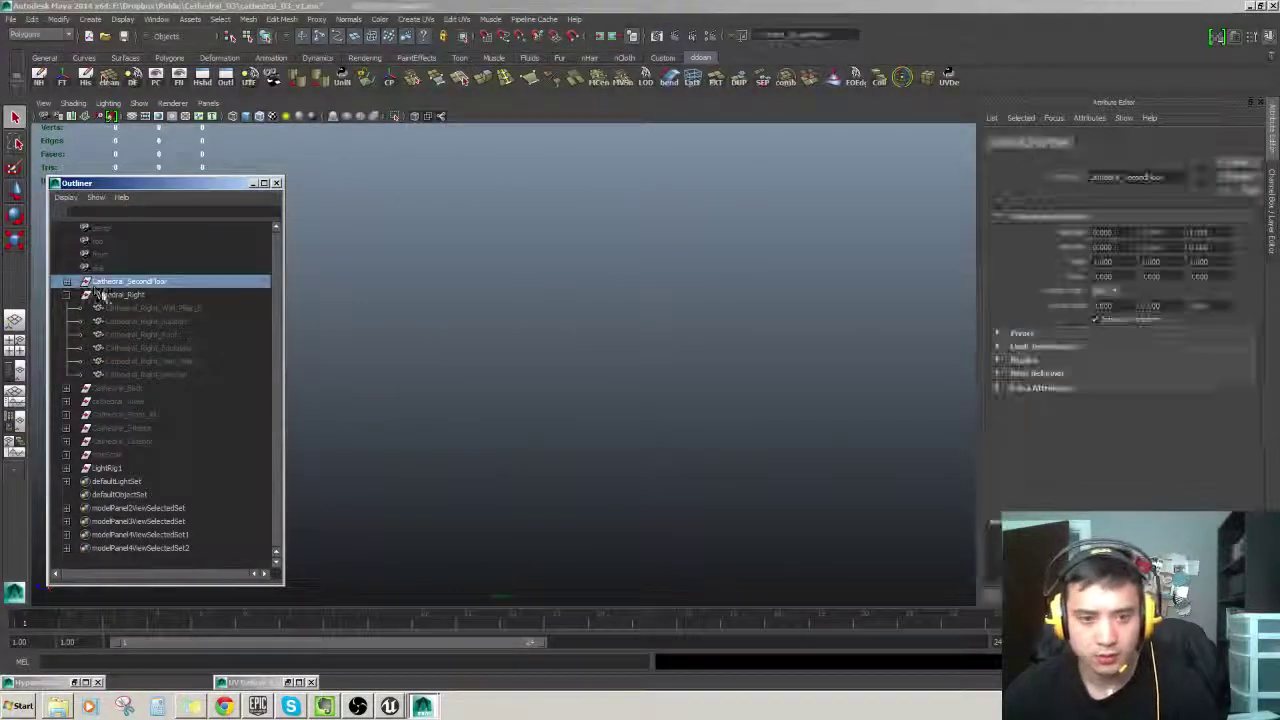
{"action": "left_click", "coordinate": [106, 295]}
{"action": "left_click", "coordinate": [66, 295]}
Step: Unhide the Cathedral_Back group, expand it, and select and frame its Catheral_Back_Window mesh
{"action": "left_click", "coordinate": [110, 309]}
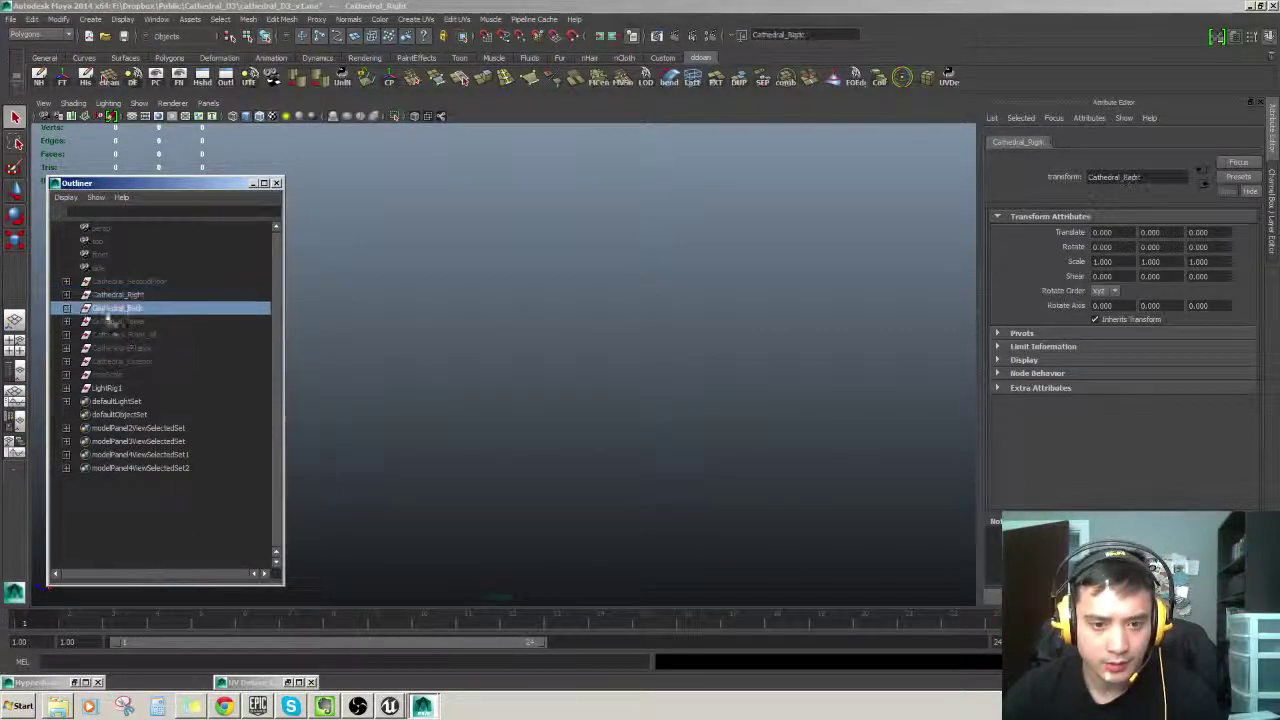
{"action": "key", "text": "shift+h"}
{"action": "left_click", "coordinate": [66, 309]}
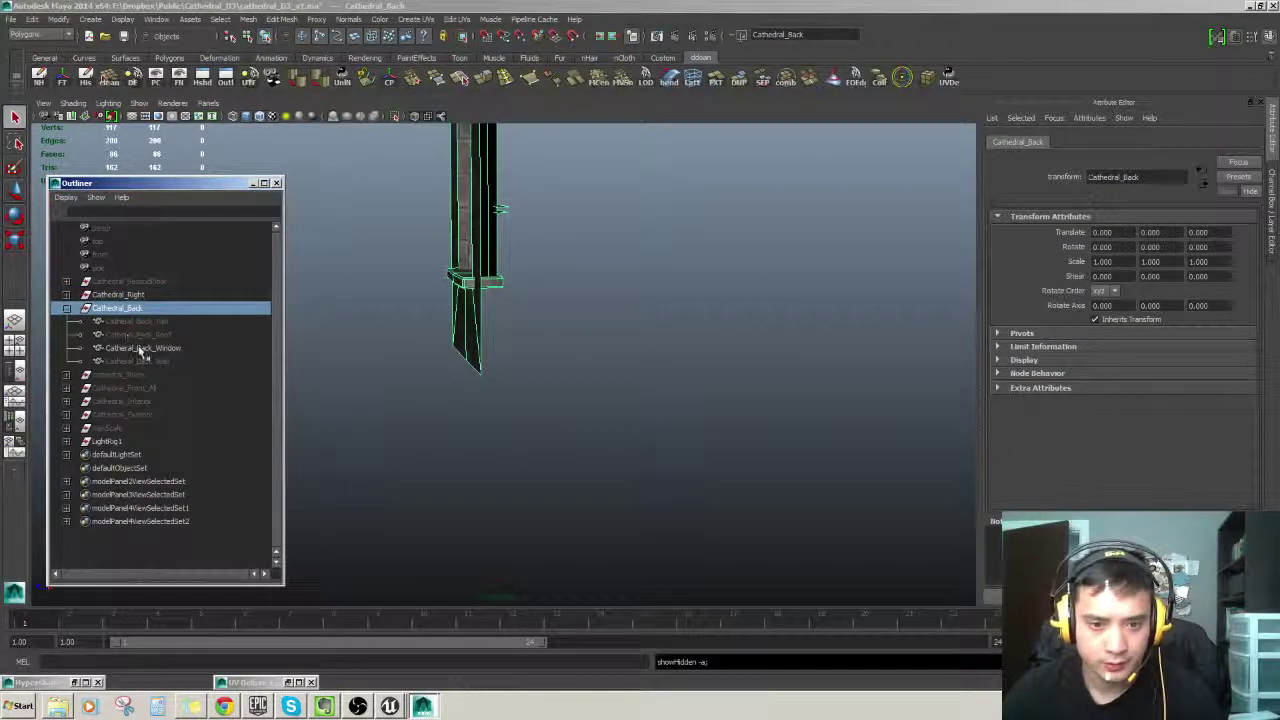
{"action": "left_click", "coordinate": [141, 349]}
{"action": "scroll", "coordinate": [503, 360], "scroll_direction": "down", "scroll_amount": 5}
{"action": "key", "text": "w"}
{"action": "left_click_drag", "start_coordinate": [503, 308], "coordinate": [623, 443], "text": "alt"}
{"action": "key", "text": "f"}
Step: Inspect the back window mesh from several angles, clear the selection and save the scene
{"action": "left_click", "coordinate": [668, 386]}
{"action": "scroll", "coordinate": [640, 390], "scroll_direction": "up", "scroll_amount": 3}
{"action": "scroll", "coordinate": [623, 443], "scroll_direction": "down", "scroll_amount": 5}
{"action": "left_click", "coordinate": [530, 440]}
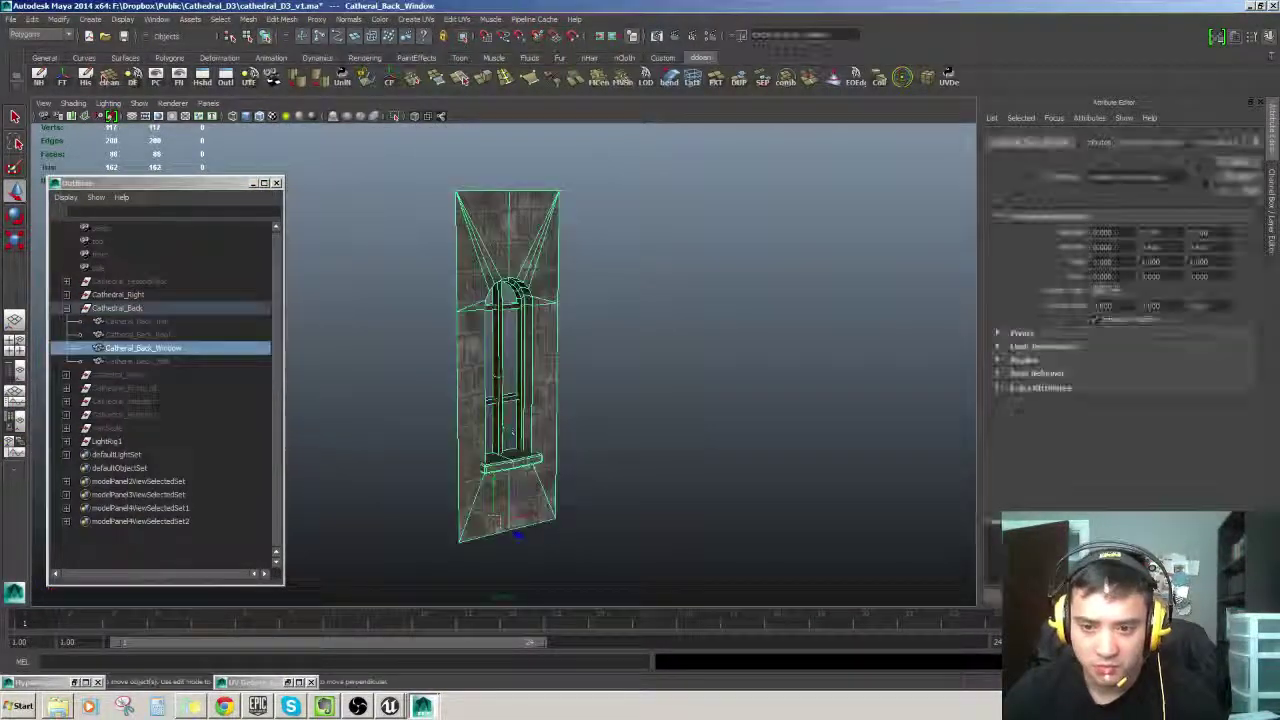
{"action": "left_click_drag", "start_coordinate": [530, 440], "coordinate": [569, 411], "text": "alt"}
{"action": "scroll", "coordinate": [597, 414], "scroll_direction": "up", "scroll_amount": 3}
{"action": "left_click", "coordinate": [640, 380]}
{"action": "left_click_drag", "start_coordinate": [640, 380], "coordinate": [598, 446], "text": "alt"}
{"action": "scroll", "coordinate": [598, 446], "scroll_direction": "down", "scroll_amount": 4}
{"action": "left_click", "coordinate": [508, 400]}
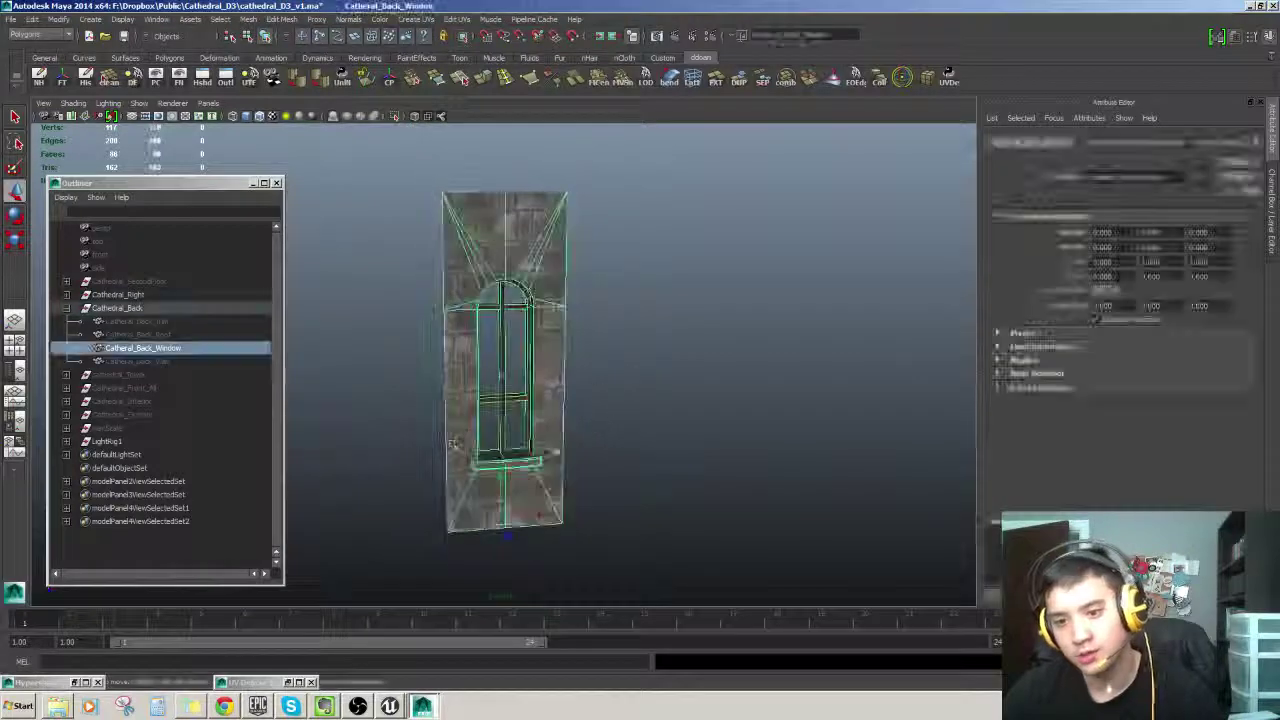
{"action": "left_click", "coordinate": [670, 390]}
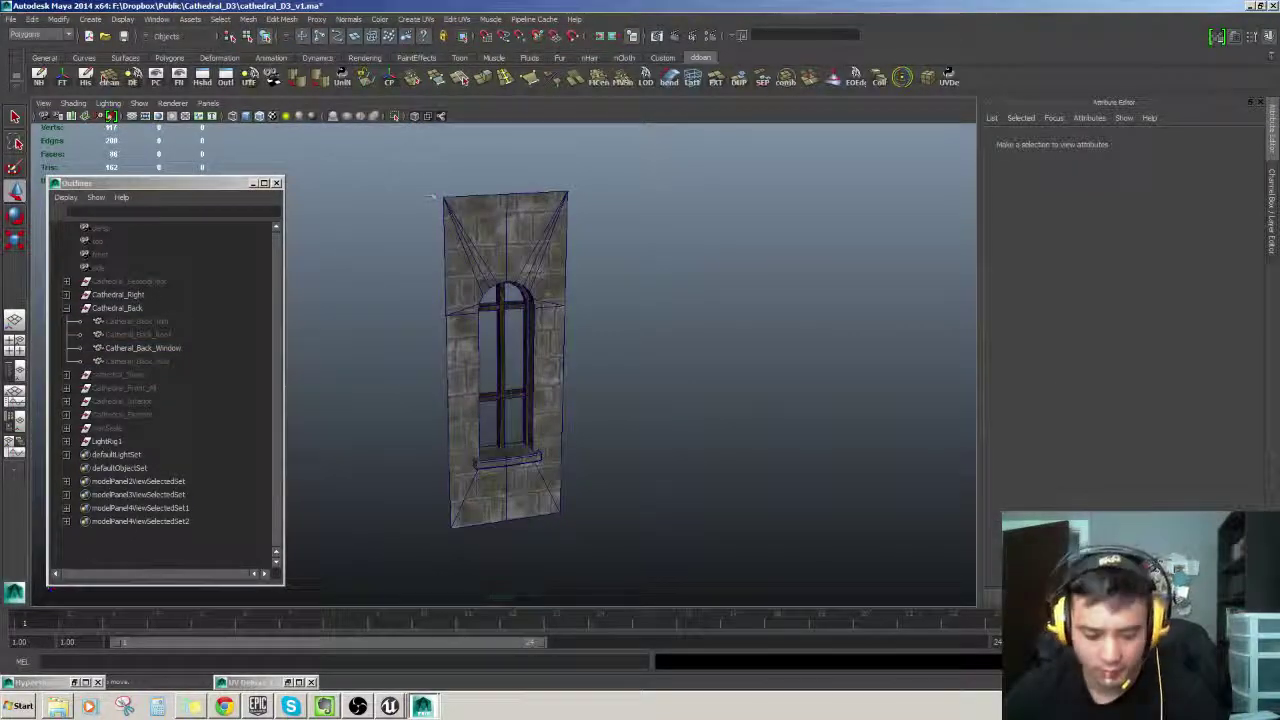
{"action": "key", "text": "ctrl+s"}
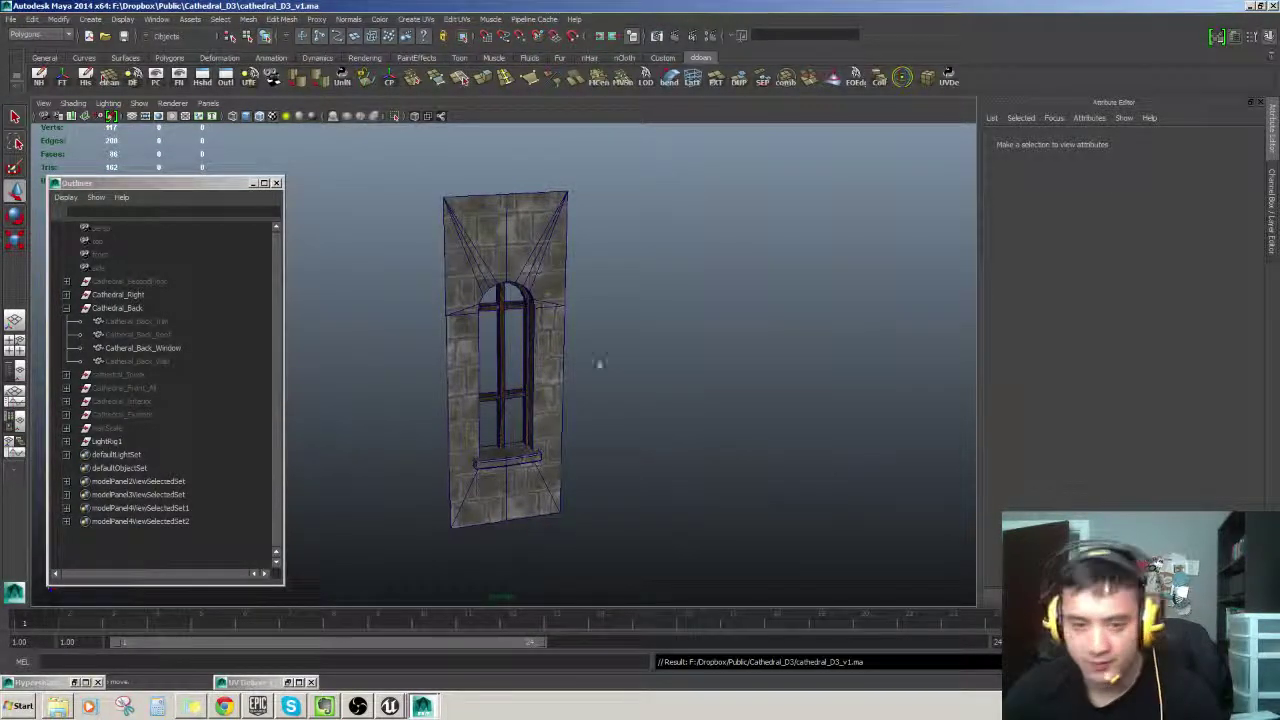
{"action": "left_click", "coordinate": [545, 445]}
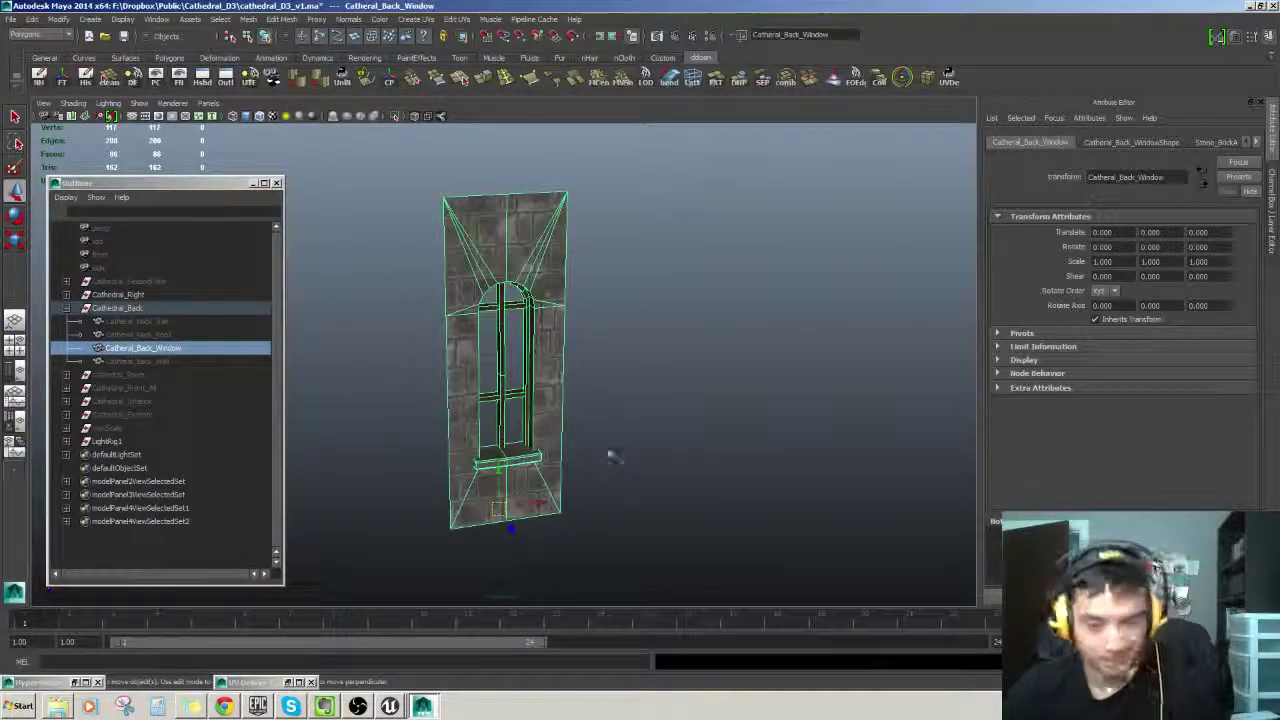
{"action": "left_click", "coordinate": [434, 411]}
{"action": "left_click", "coordinate": [142, 309]}
{"action": "left_click", "coordinate": [164, 350]}
{"action": "left_click", "coordinate": [602, 333]}
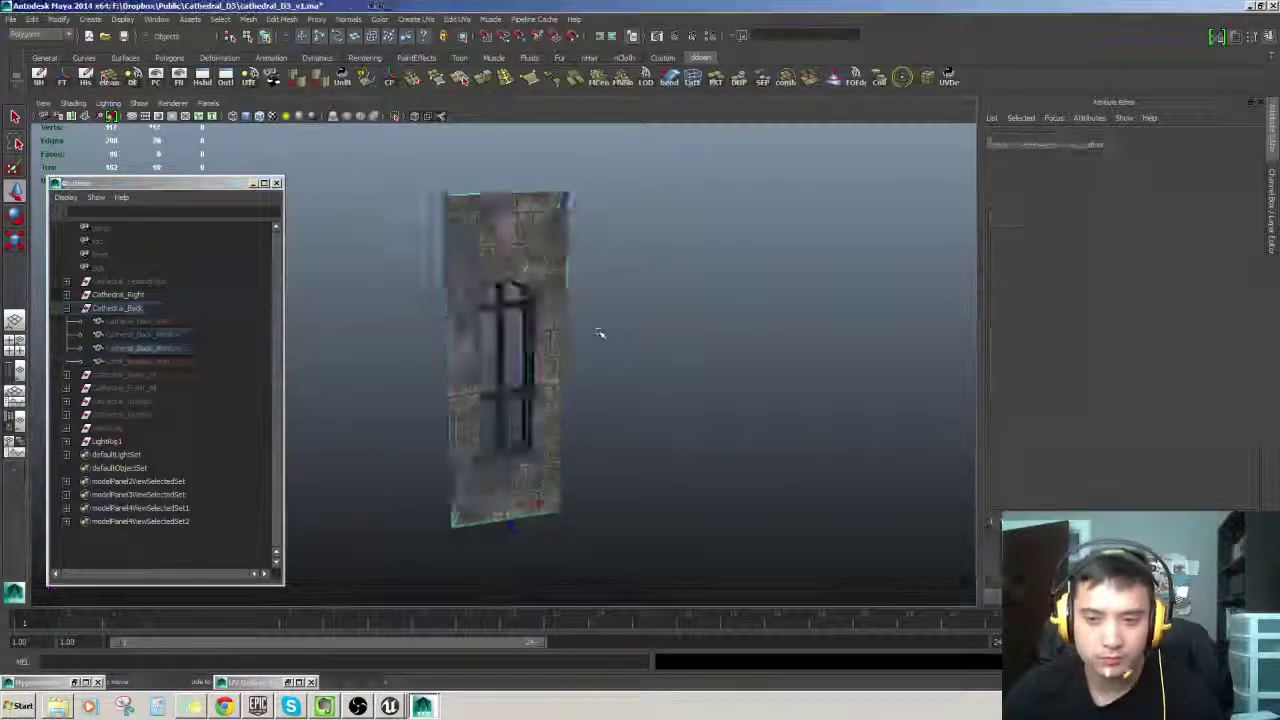
{"action": "left_click", "coordinate": [506, 443]}
Step: Bring up a second Maya session with an empty untitled scene
{"action": "left_click", "coordinate": [421, 704]}
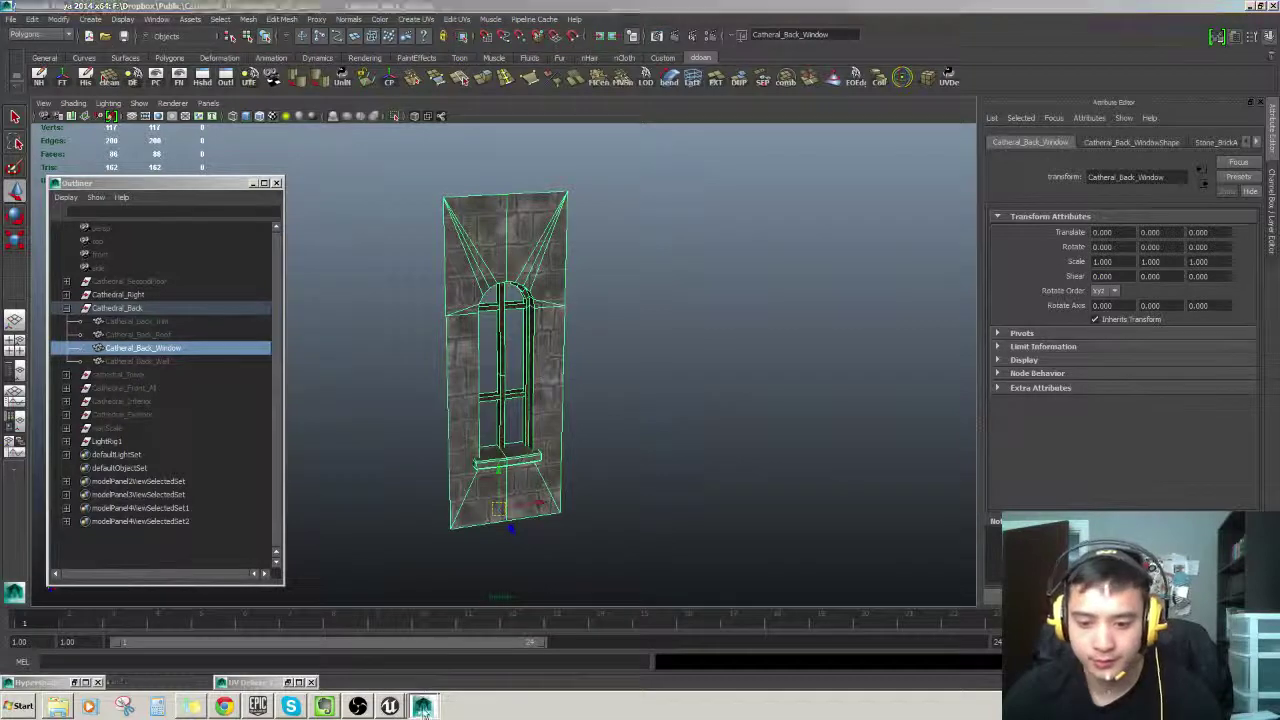
{"action": "left_click", "coordinate": [740, 489]}
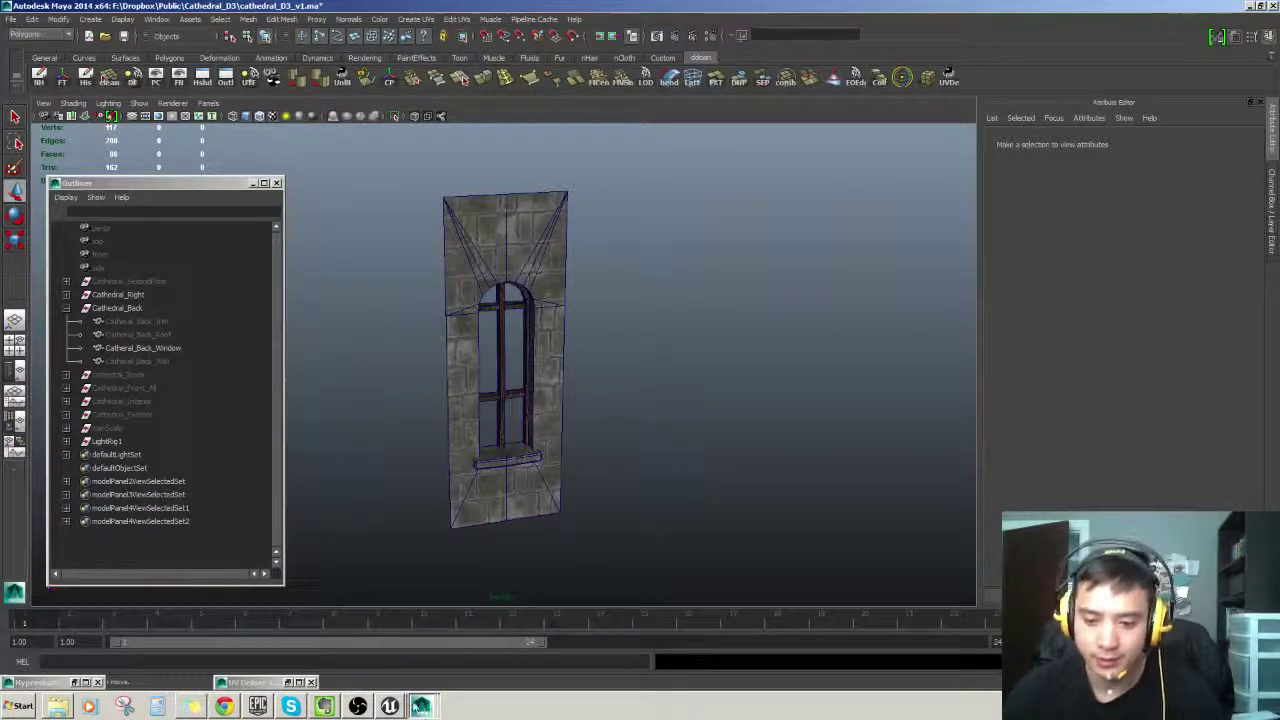
{"action": "left_click", "coordinate": [421, 706]}
{"action": "left_click", "coordinate": [402, 686]}
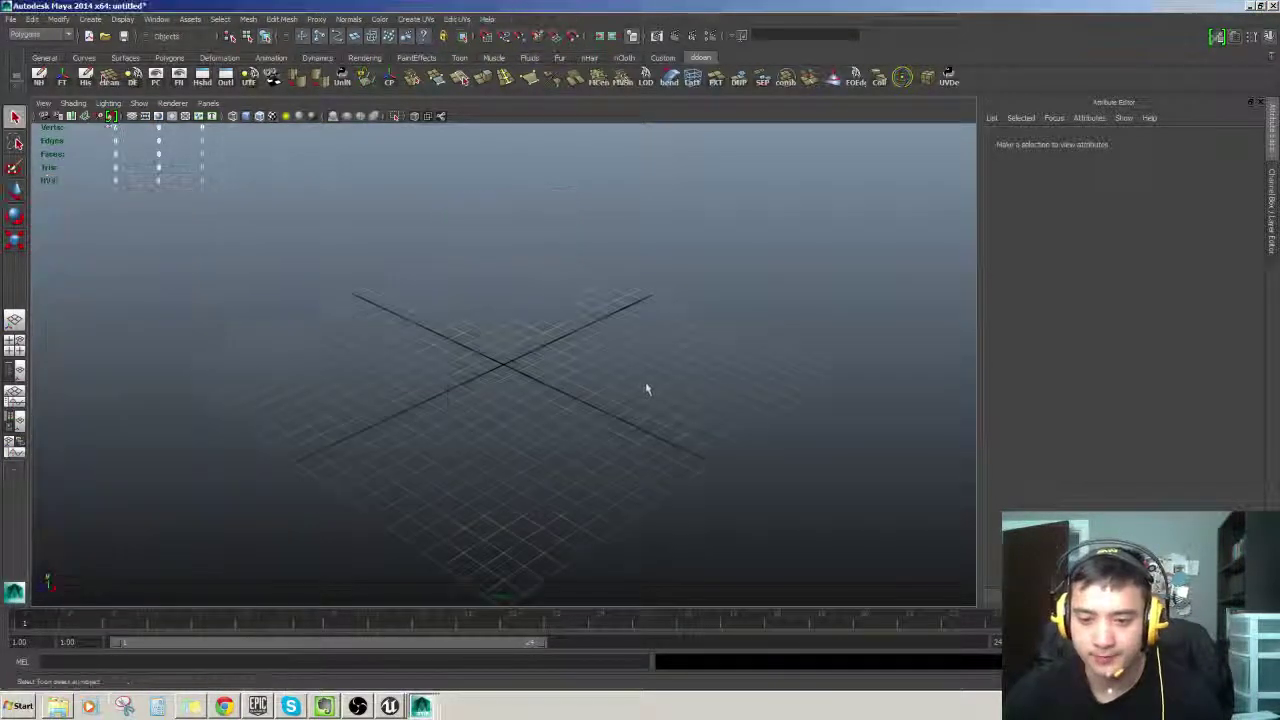
Step: Try to open Cathedral_Back_Window.uasset from the Cathedral_D3 project's Content\buildings folder as a scene
{"action": "left_click", "coordinate": [14, 21]}
{"action": "left_click", "coordinate": [28, 50]}
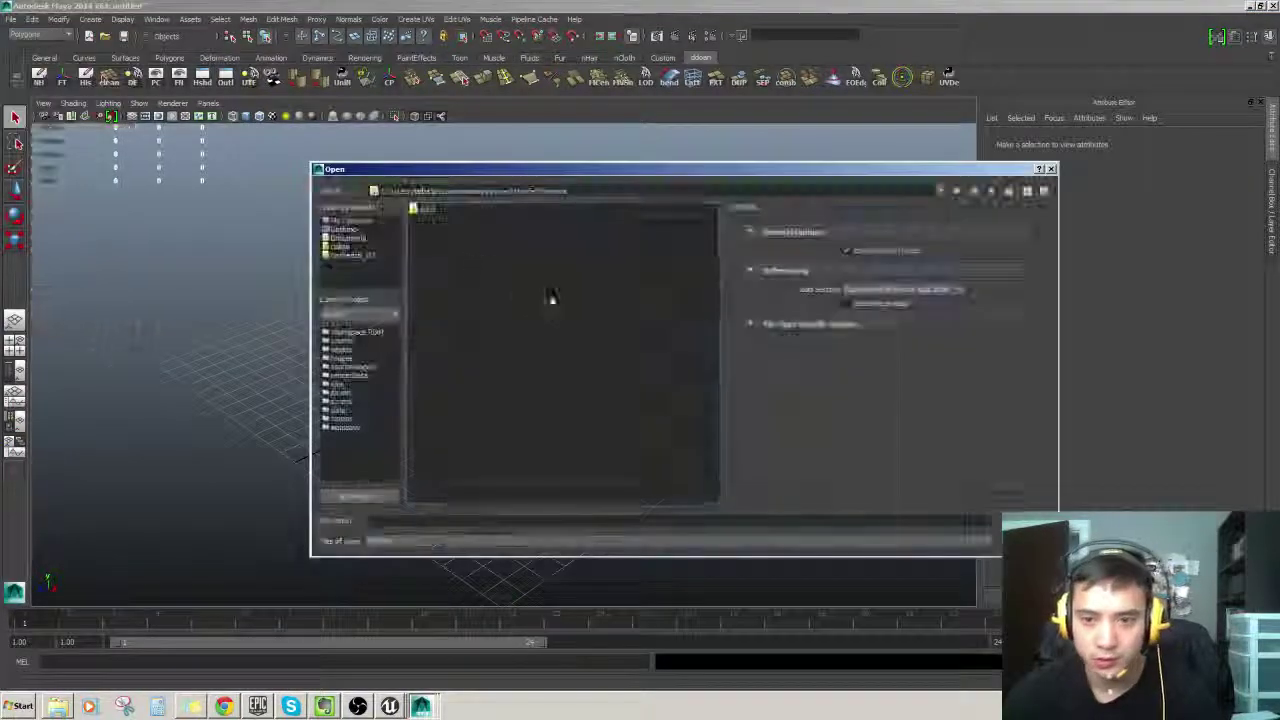
{"action": "left_click", "coordinate": [343, 248]}
{"action": "left_click", "coordinate": [355, 256]}
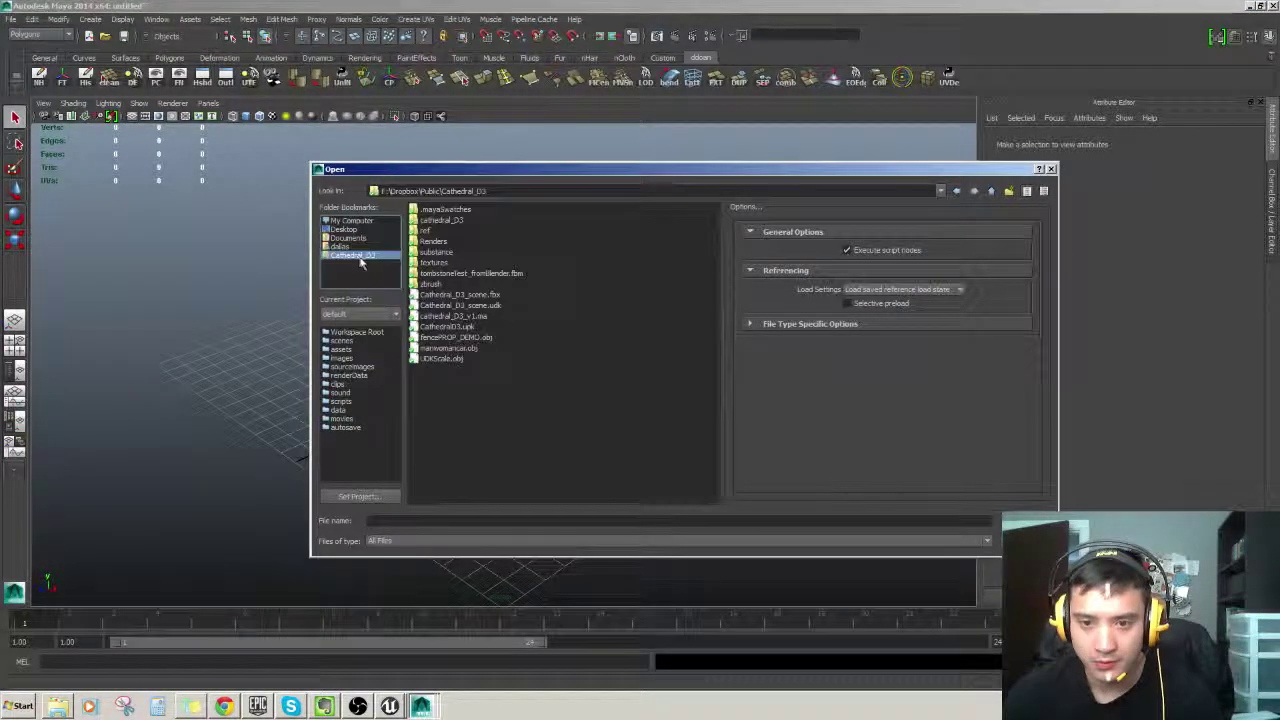
{"action": "left_click", "coordinate": [20, 705]}
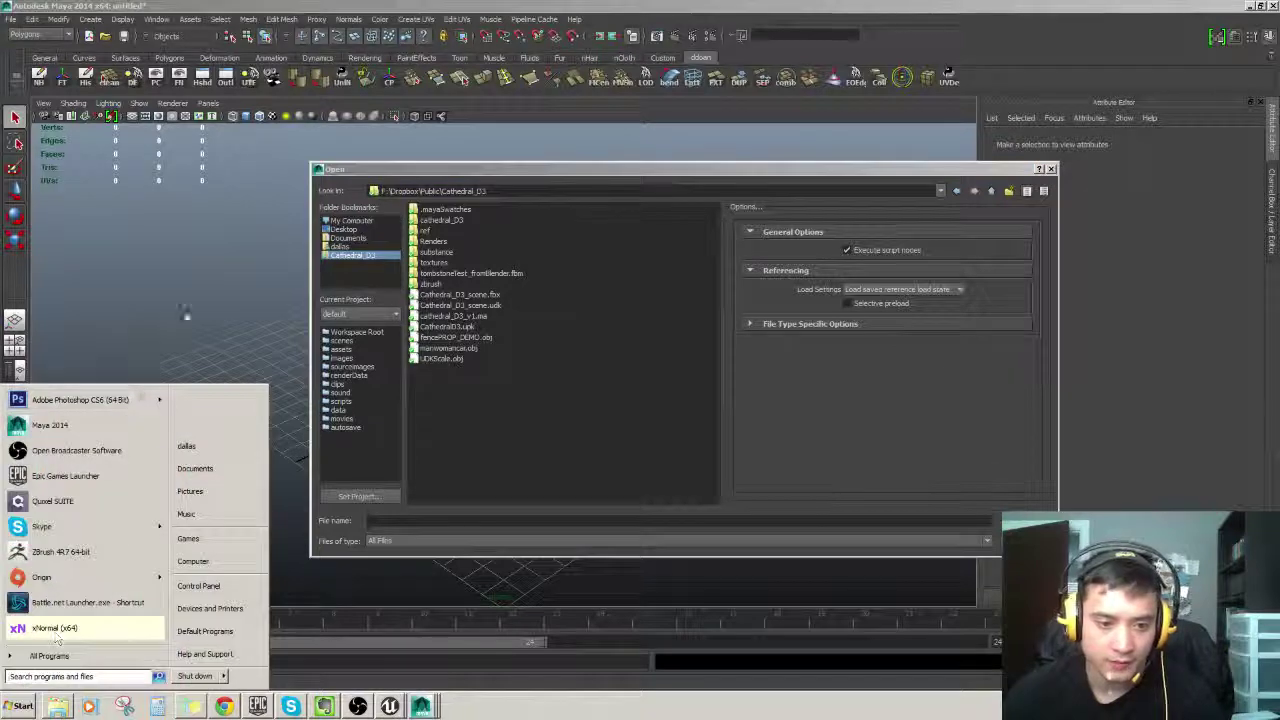
{"action": "left_click", "coordinate": [203, 289]}
{"action": "left_click", "coordinate": [460, 220]}
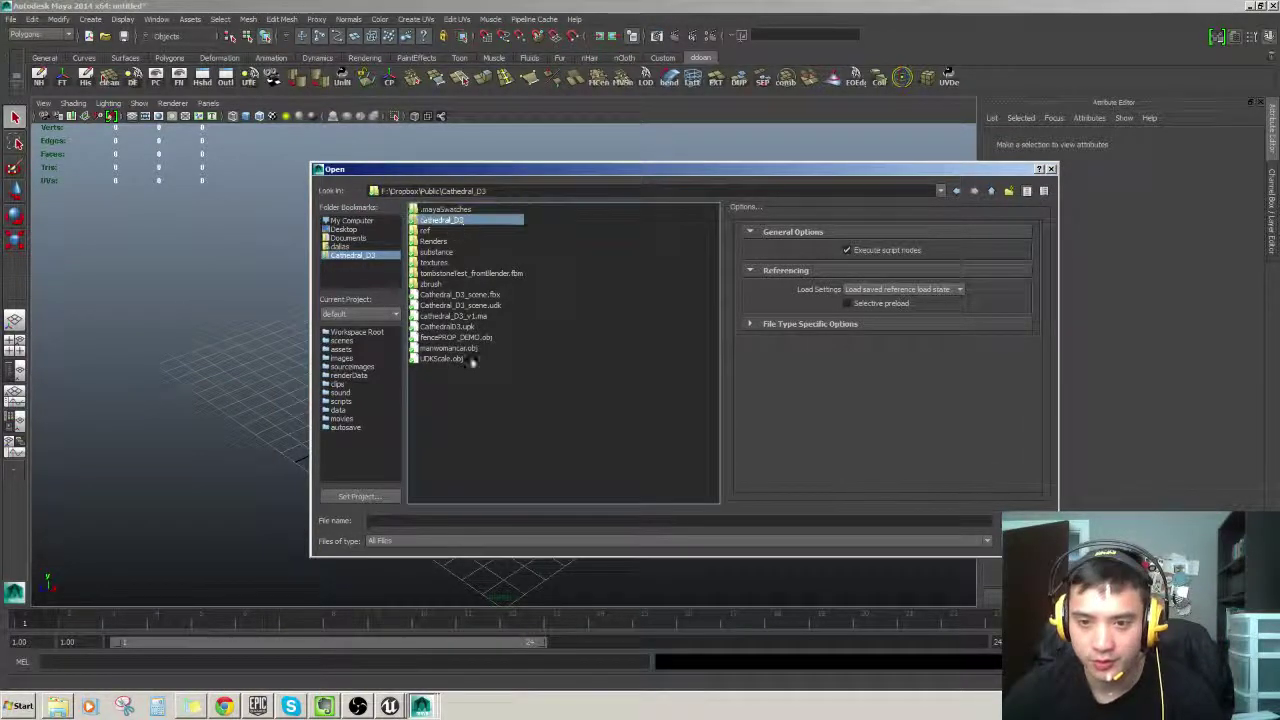
{"action": "double_click", "coordinate": [457, 222]}
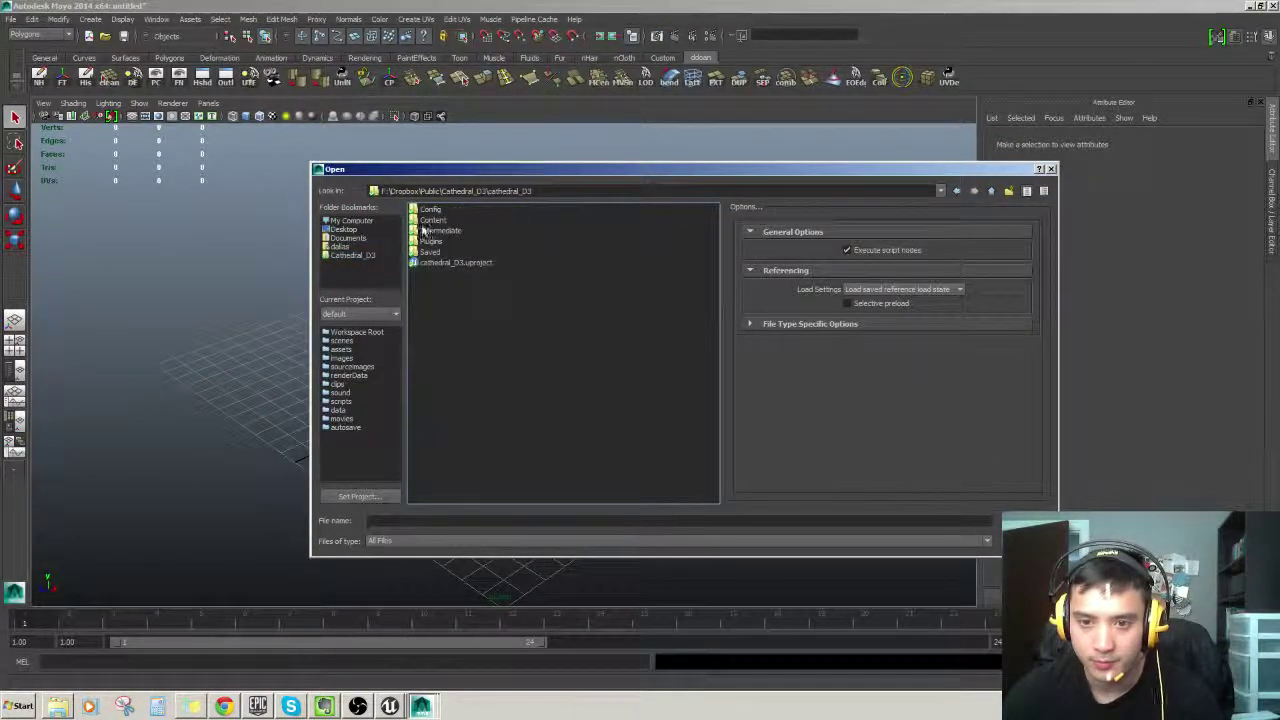
{"action": "double_click", "coordinate": [436, 221]}
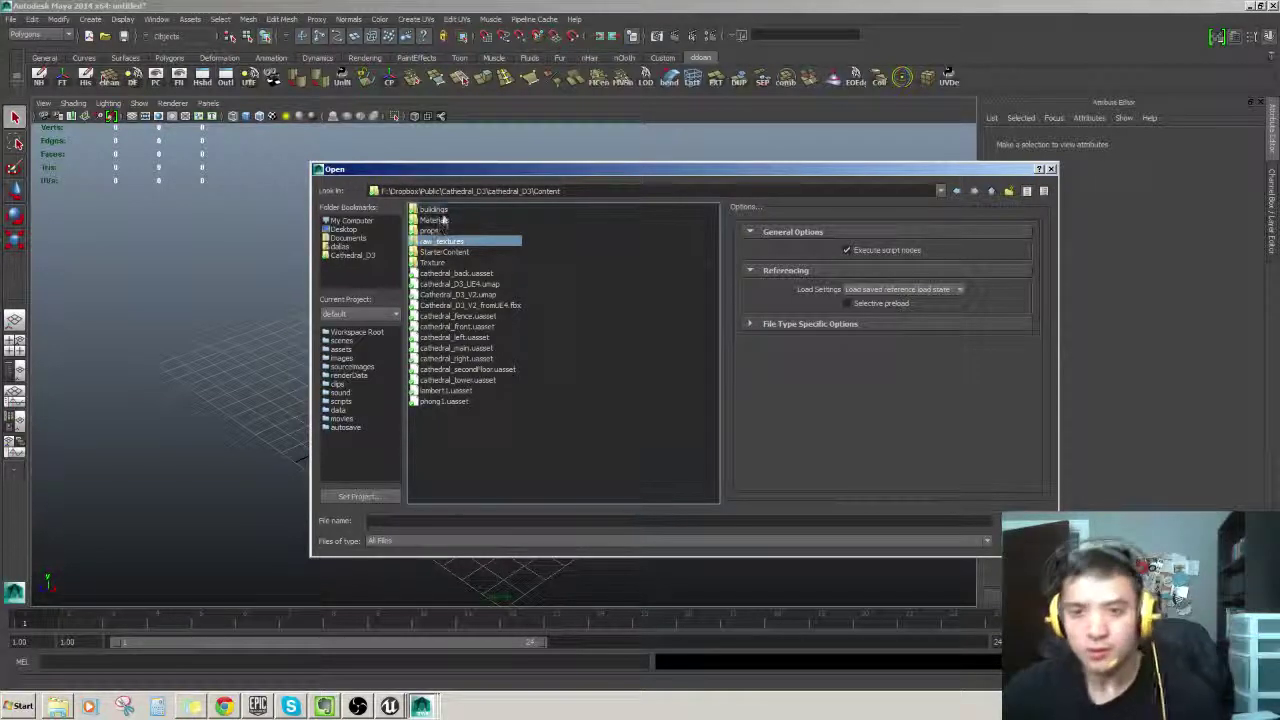
{"action": "double_click", "coordinate": [434, 209]}
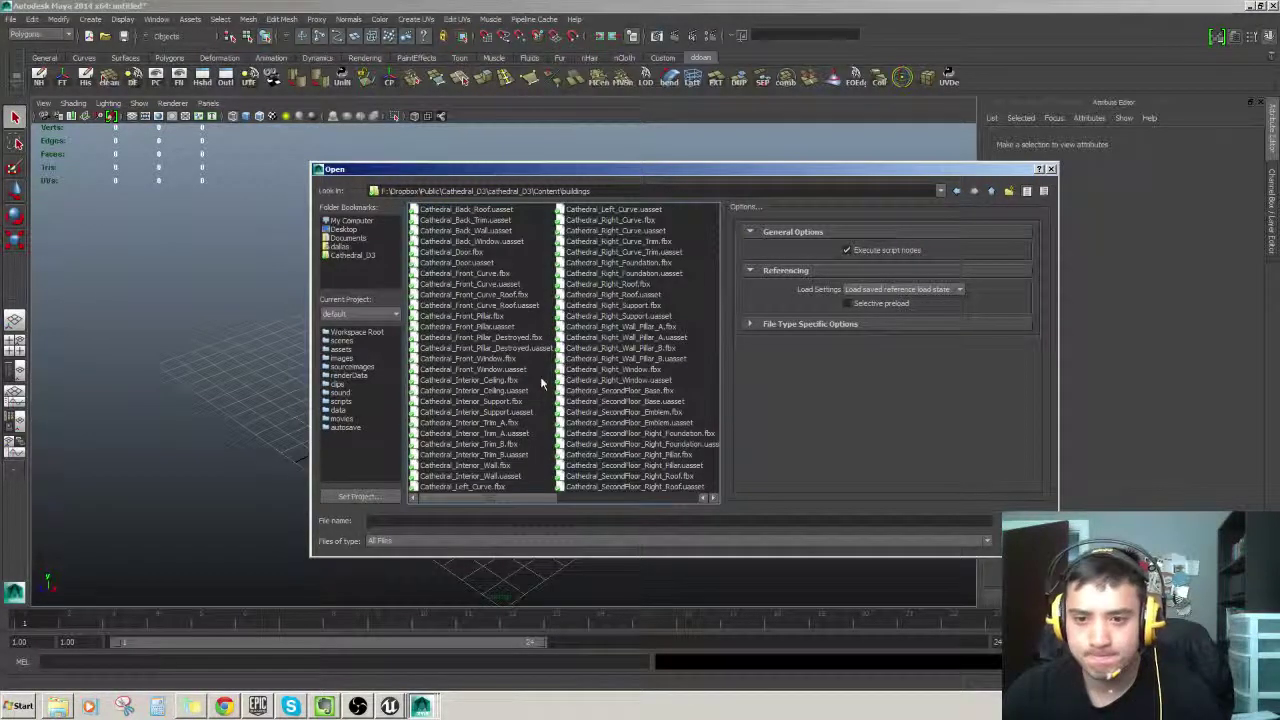
{"action": "double_click", "coordinate": [471, 242]}
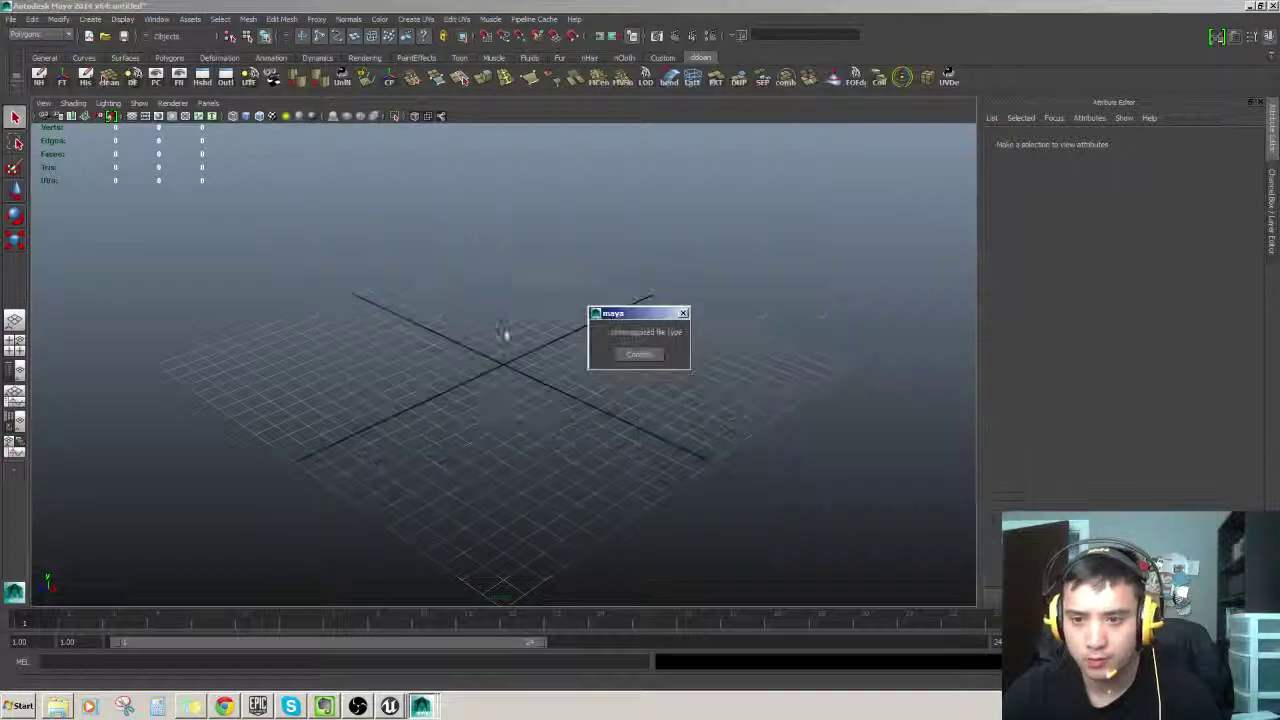
{"action": "left_click", "coordinate": [633, 356]}
Step: Import Catheral_Back_Window.fbx from the Cathedral_D3 project's Content\buildings folder into the untitled scene
{"action": "left_click", "coordinate": [11, 20]}
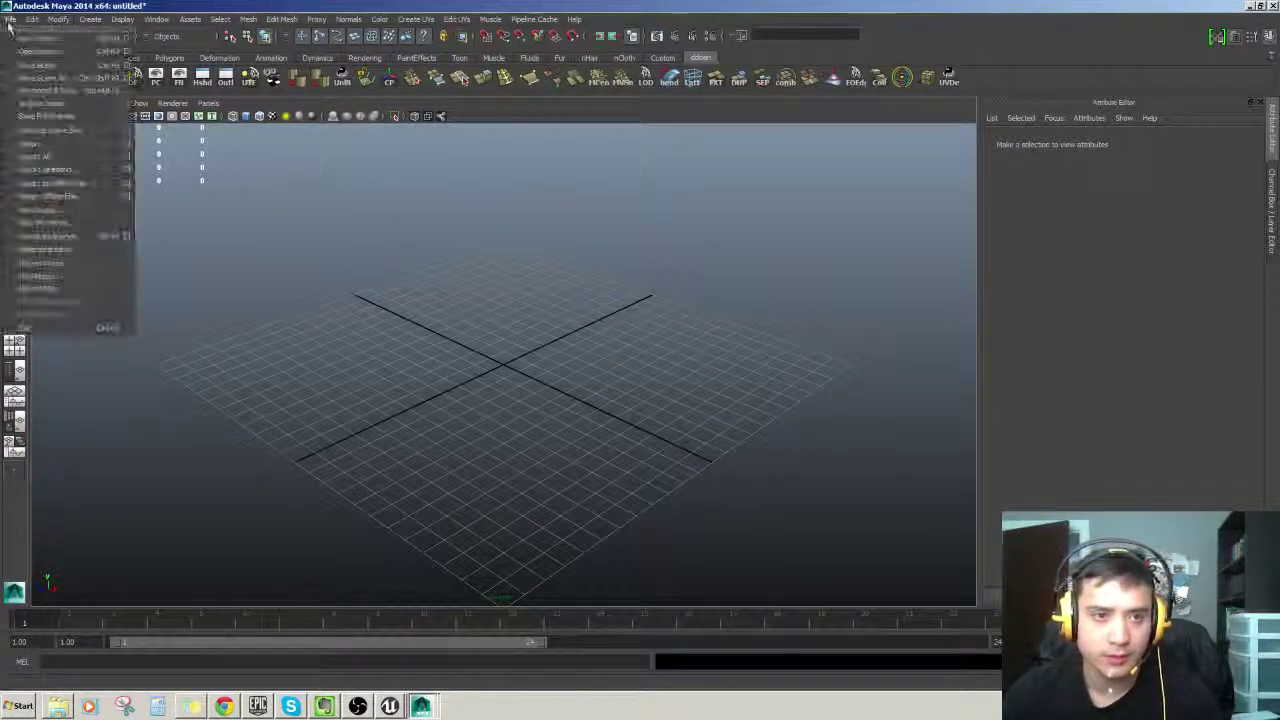
{"action": "left_click", "coordinate": [66, 143]}
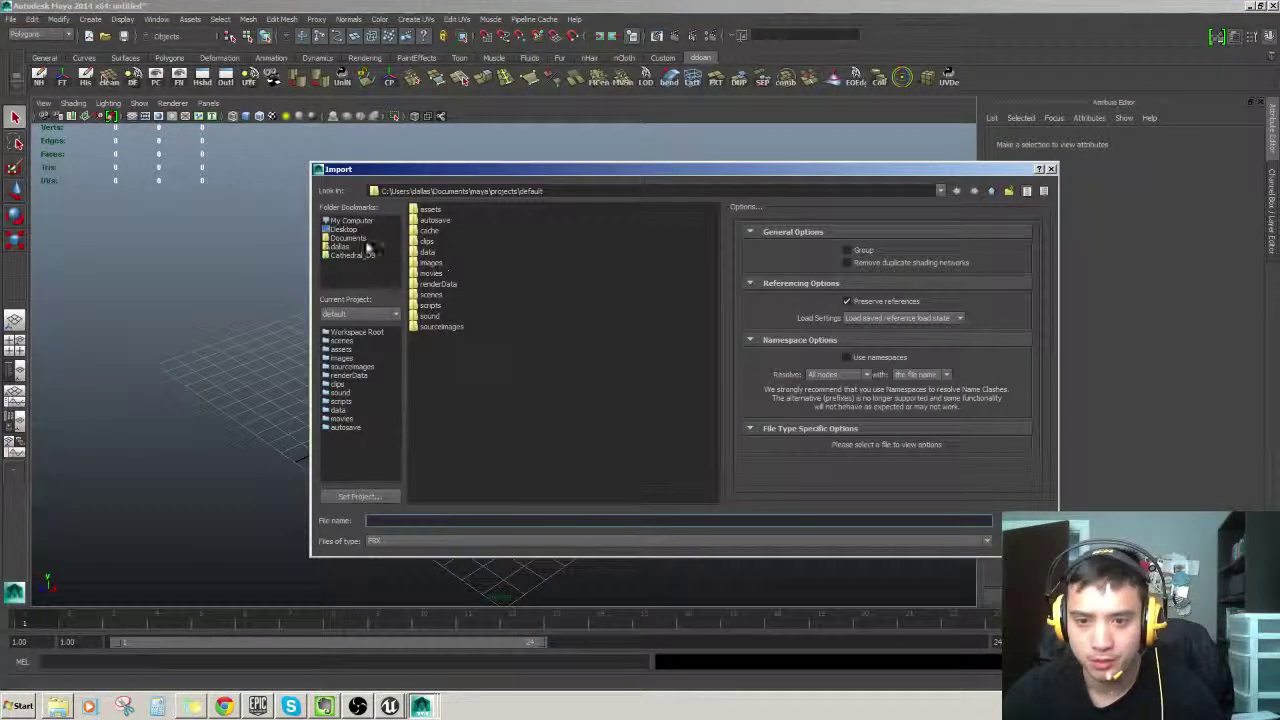
{"action": "left_click", "coordinate": [355, 255]}
{"action": "double_click", "coordinate": [436, 221]}
{"action": "double_click", "coordinate": [433, 221]}
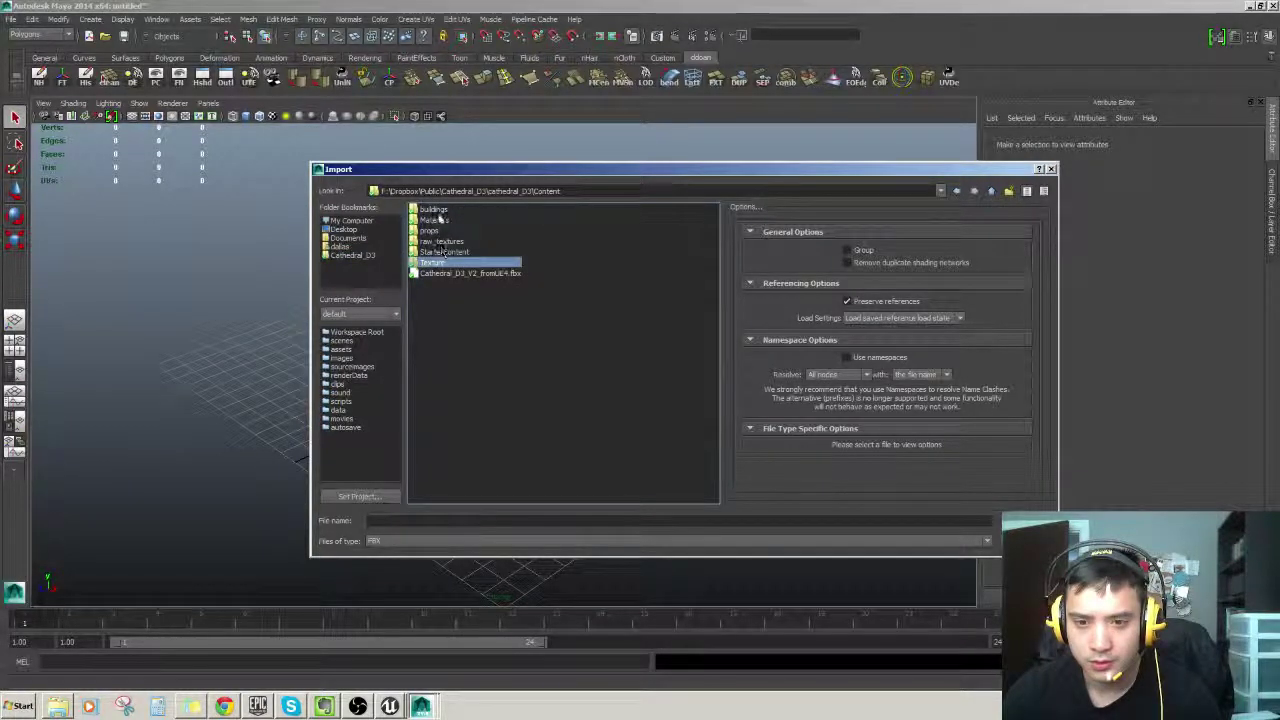
{"action": "double_click", "coordinate": [434, 210]}
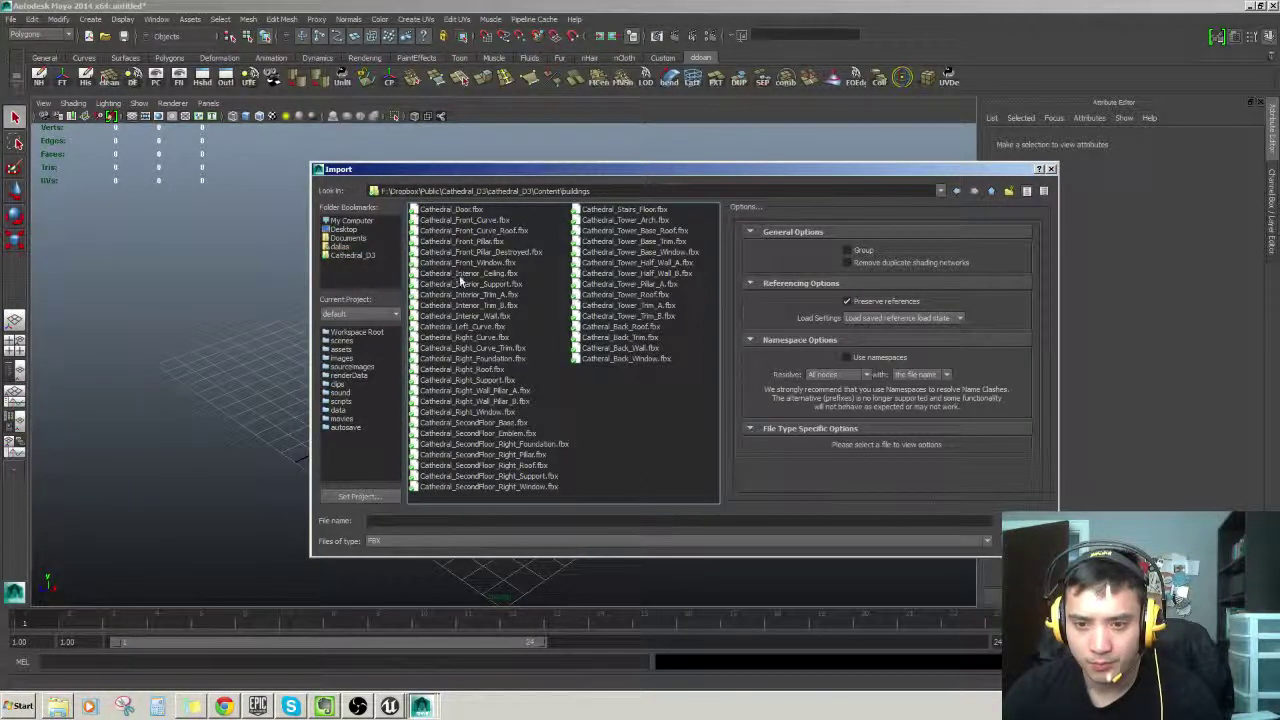
{"action": "double_click", "coordinate": [619, 359]}
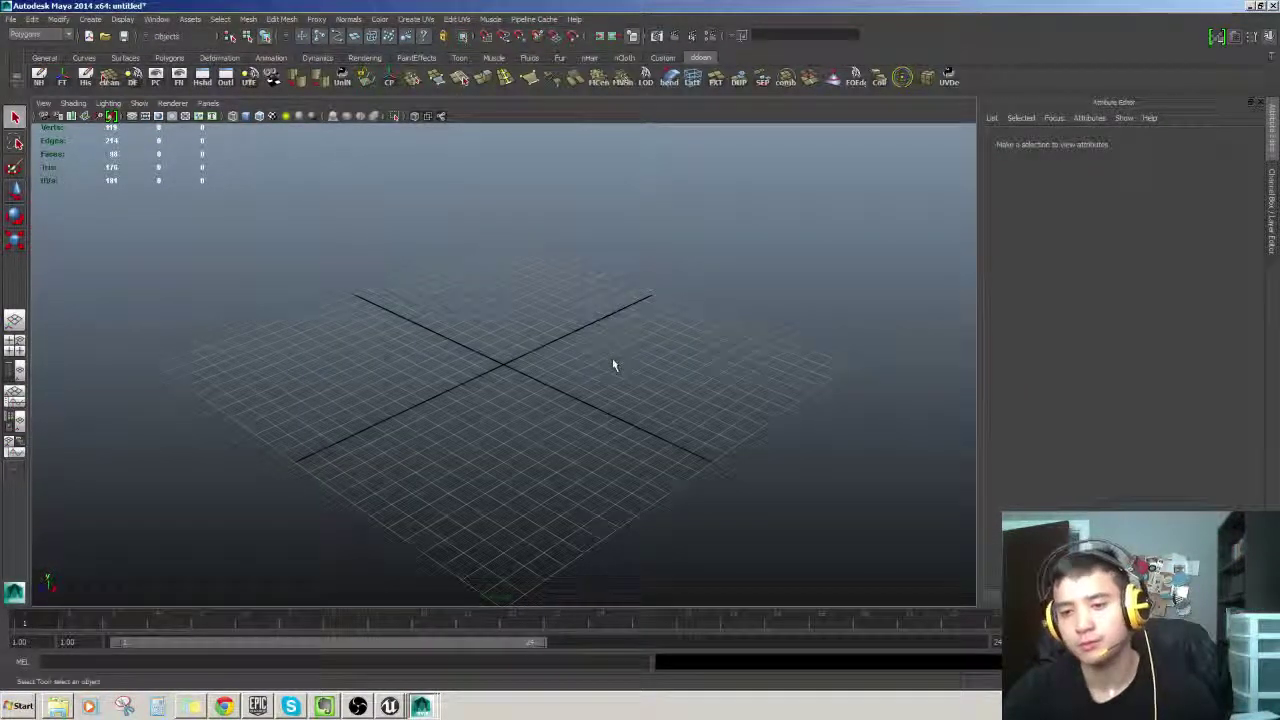
Step: Select the imported back window mesh, display it with textures and frame it in the view
{"action": "key", "text": "a"}
{"action": "left_click_drag", "start_coordinate": [557, 349], "coordinate": [650, 361]}
{"action": "key", "text": "w"}
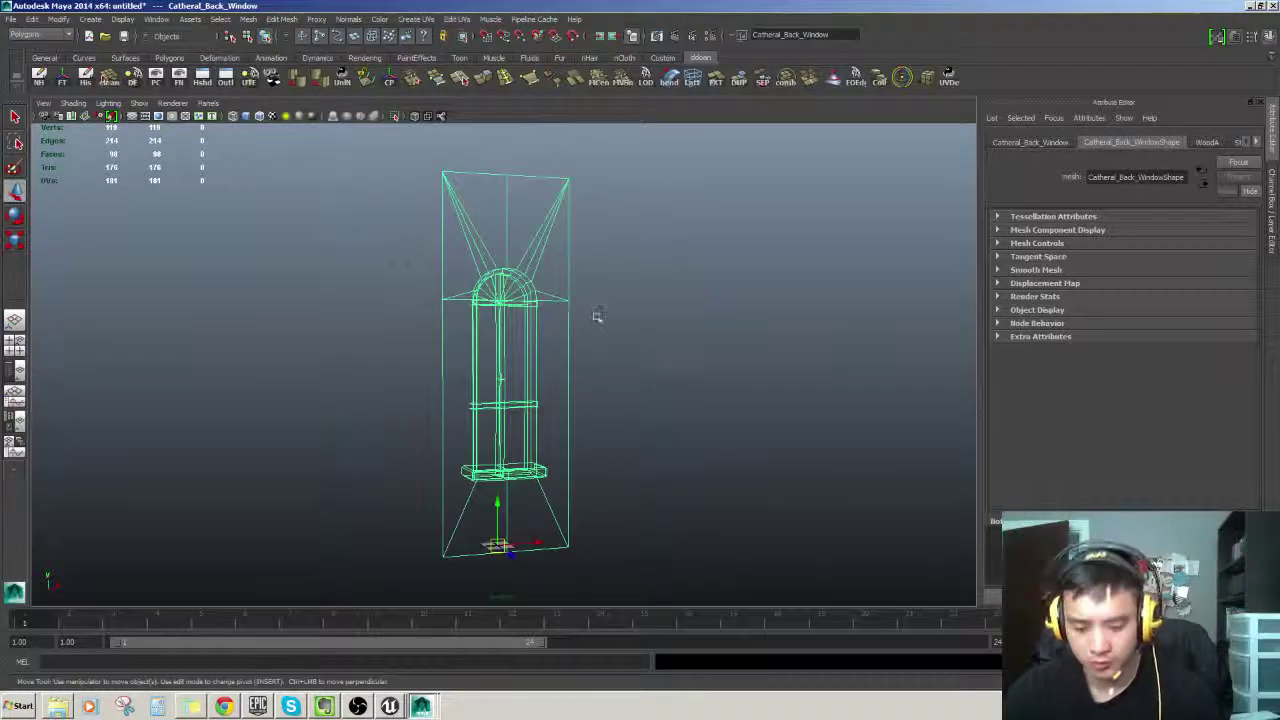
{"action": "key", "text": "6"}
{"action": "left_click", "coordinate": [597, 317]}
{"action": "right_click_drag", "start_coordinate": [597, 317], "coordinate": [714, 334], "text": "alt"}
{"action": "left_click", "coordinate": [608, 390]}
{"action": "right_click_drag", "start_coordinate": [608, 390], "coordinate": [536, 425], "text": "alt"}
{"action": "key", "text": "f"}
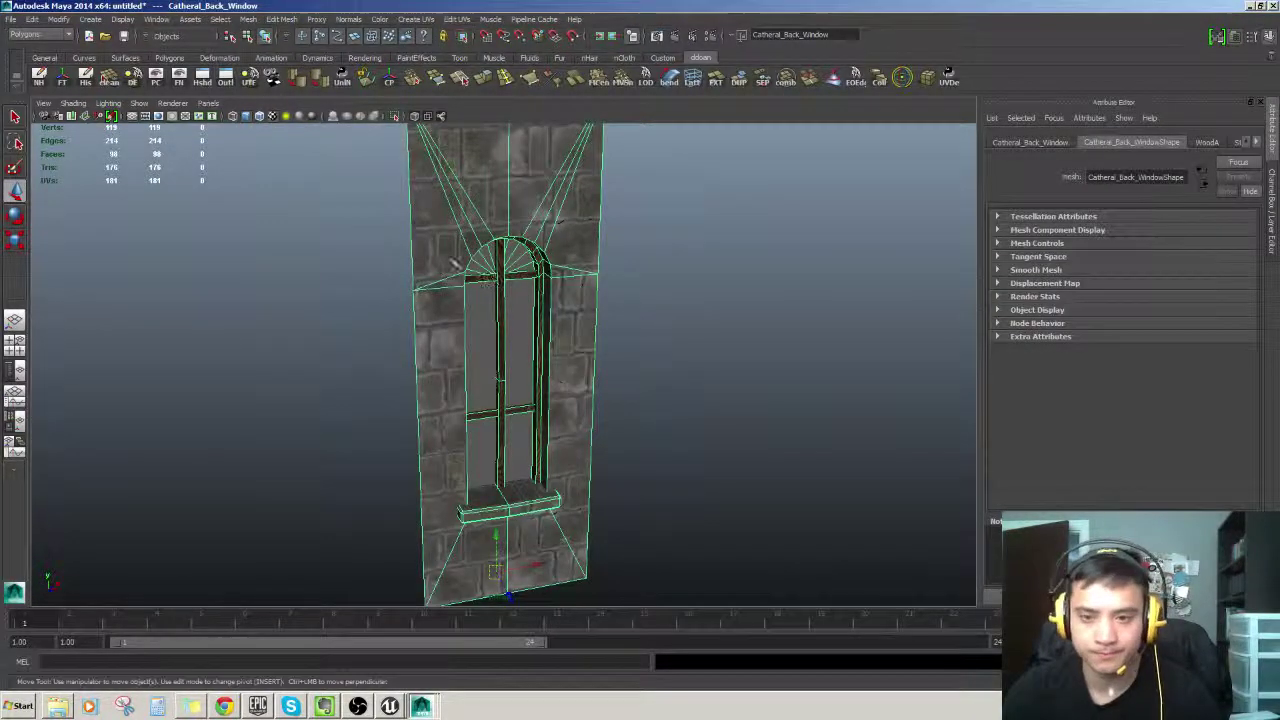
Step: Copy the imported window mesh into the cathedral_D3_v1.ma scene in the other Maya session
{"action": "left_click", "coordinate": [330, 335]}
{"action": "right_click_drag", "start_coordinate": [330, 335], "coordinate": [270, 360], "text": "alt"}
{"action": "left_click", "coordinate": [507, 357]}
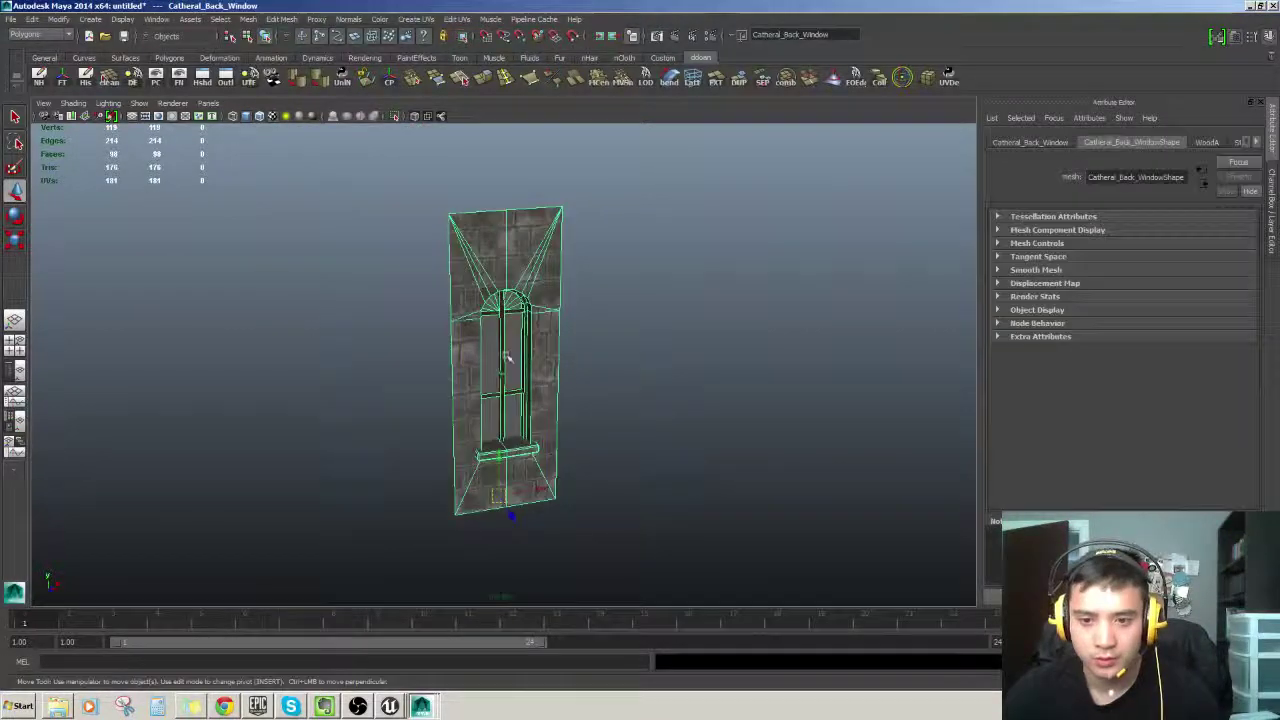
{"action": "left_click", "coordinate": [424, 704]}
{"action": "left_click", "coordinate": [446, 632]}
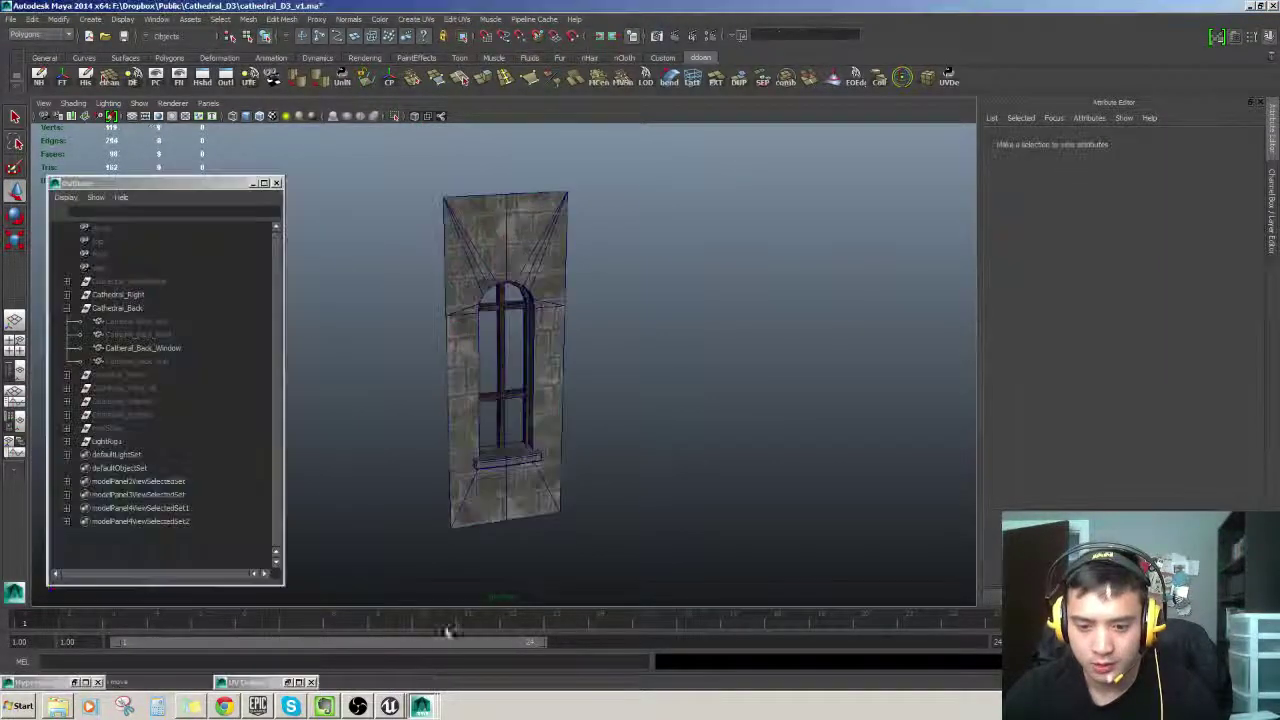
{"action": "key", "text": "ctrl+v"}
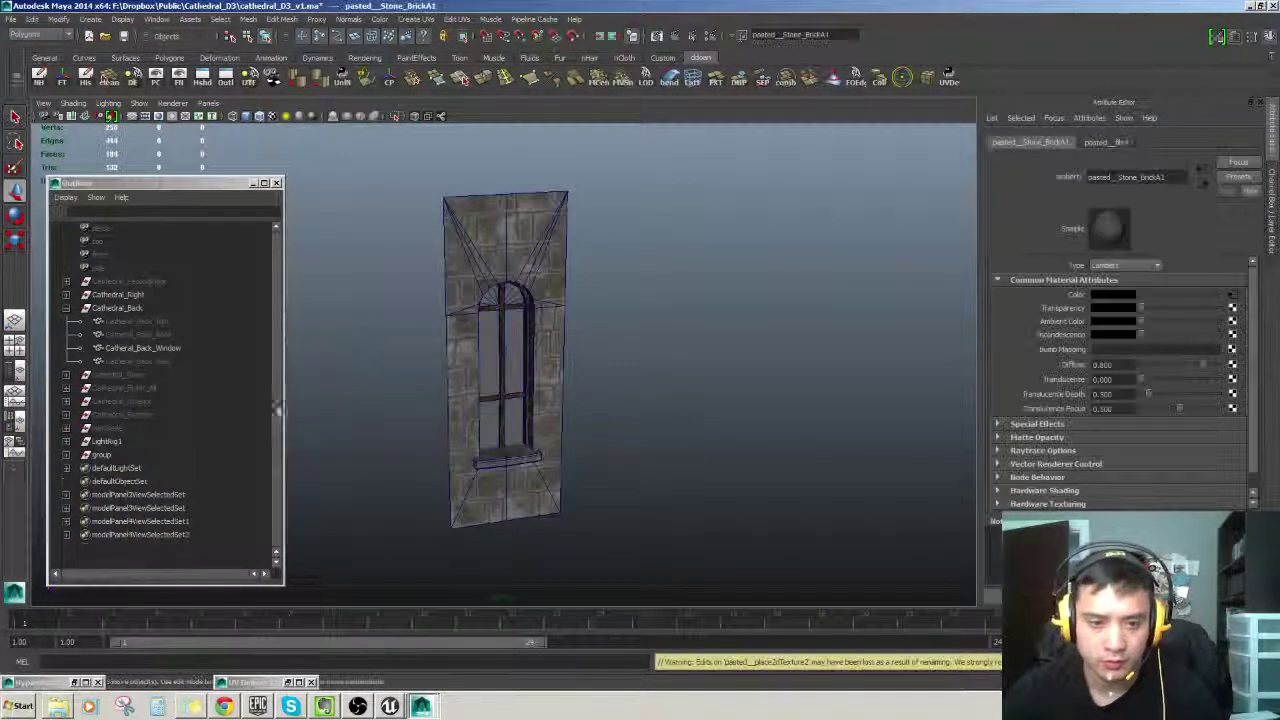
Step: Move the pasted window mesh out of its pasted group into the Cathedral_Back group and delete the leftover group
{"action": "double_click", "coordinate": [93, 456]}
{"action": "left_click", "coordinate": [68, 456]}
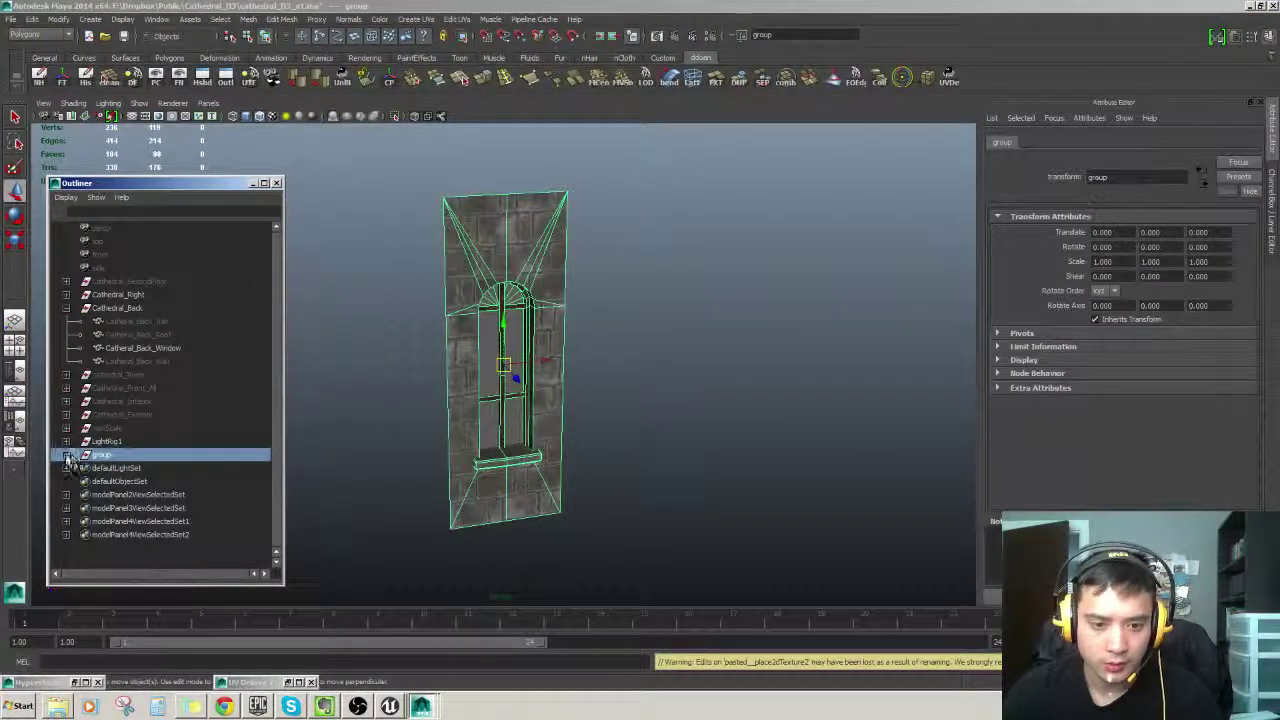
{"action": "left_click", "coordinate": [67, 455]}
{"action": "left_click", "coordinate": [80, 468]}
{"action": "left_click", "coordinate": [141, 481]}
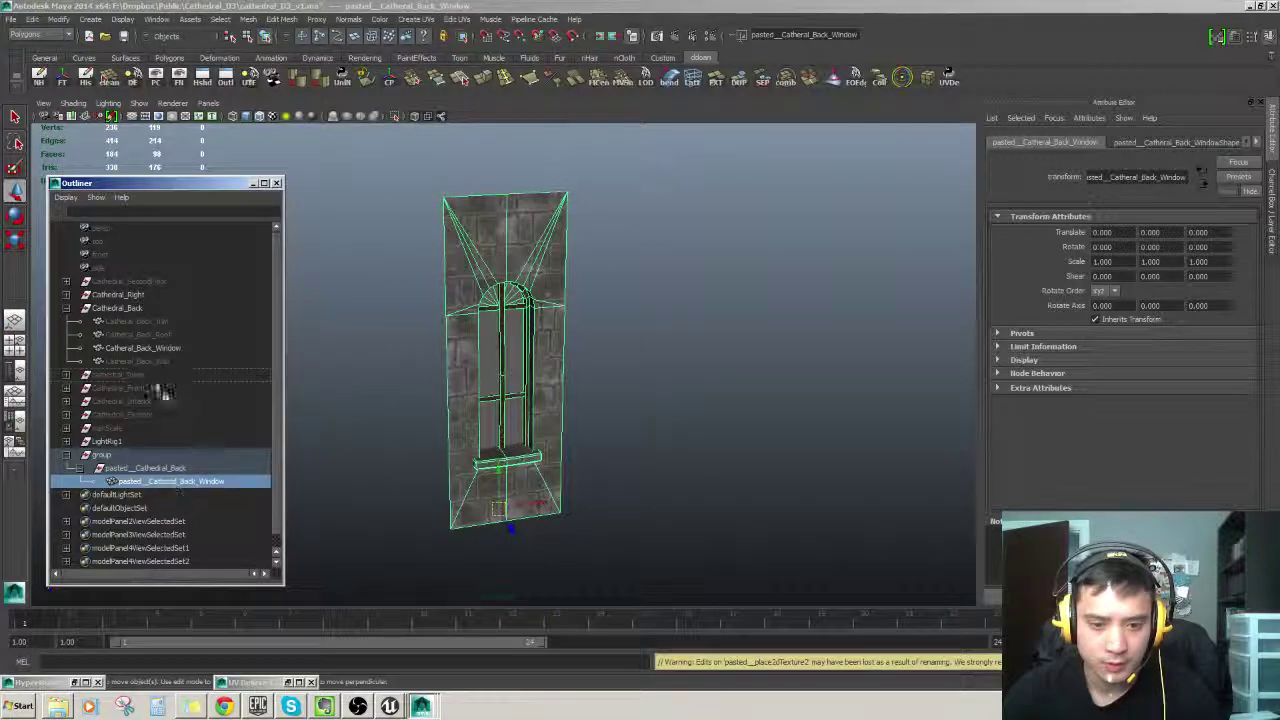
{"action": "middle_click_drag", "start_coordinate": [157, 388], "coordinate": [134, 309]}
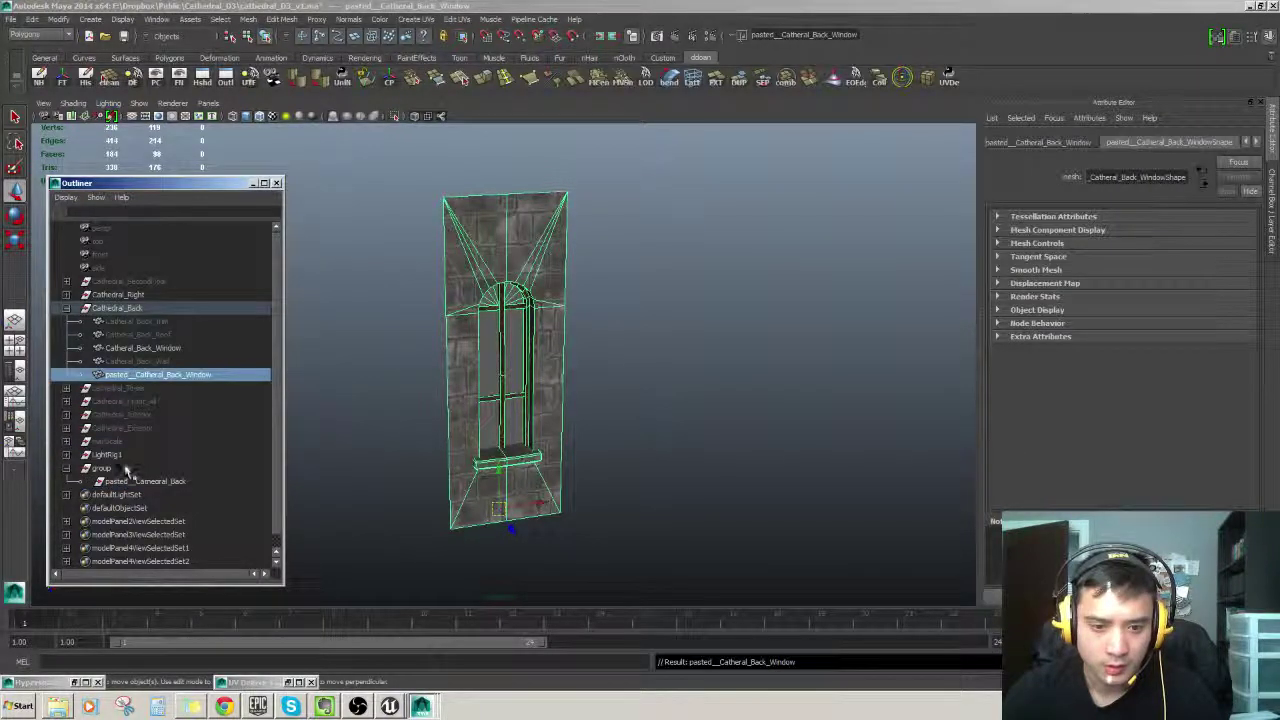
{"action": "left_click", "coordinate": [126, 469]}
{"action": "key", "text": "Delete"}
Step: Delete the old Catheral_Back_Window mesh and give its copied name, Catheral_Back_Window, to the pasted mesh
{"action": "left_click", "coordinate": [161, 378]}
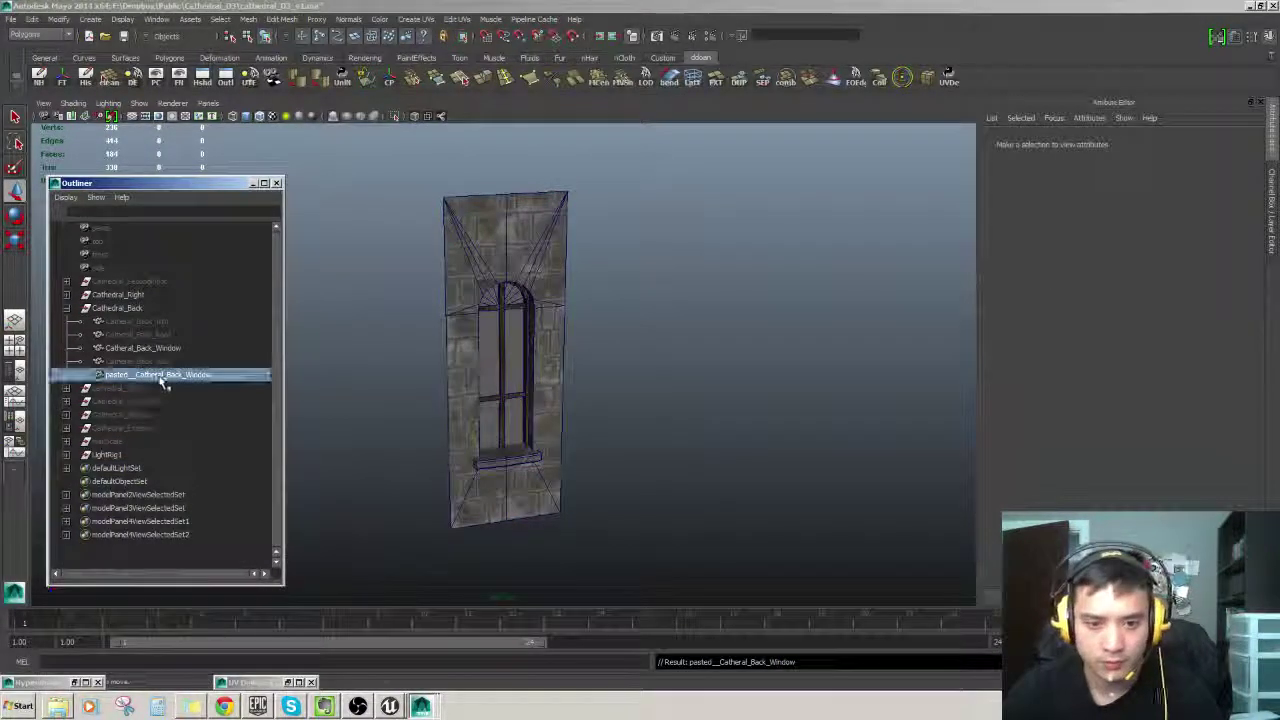
{"action": "left_click", "coordinate": [140, 350]}
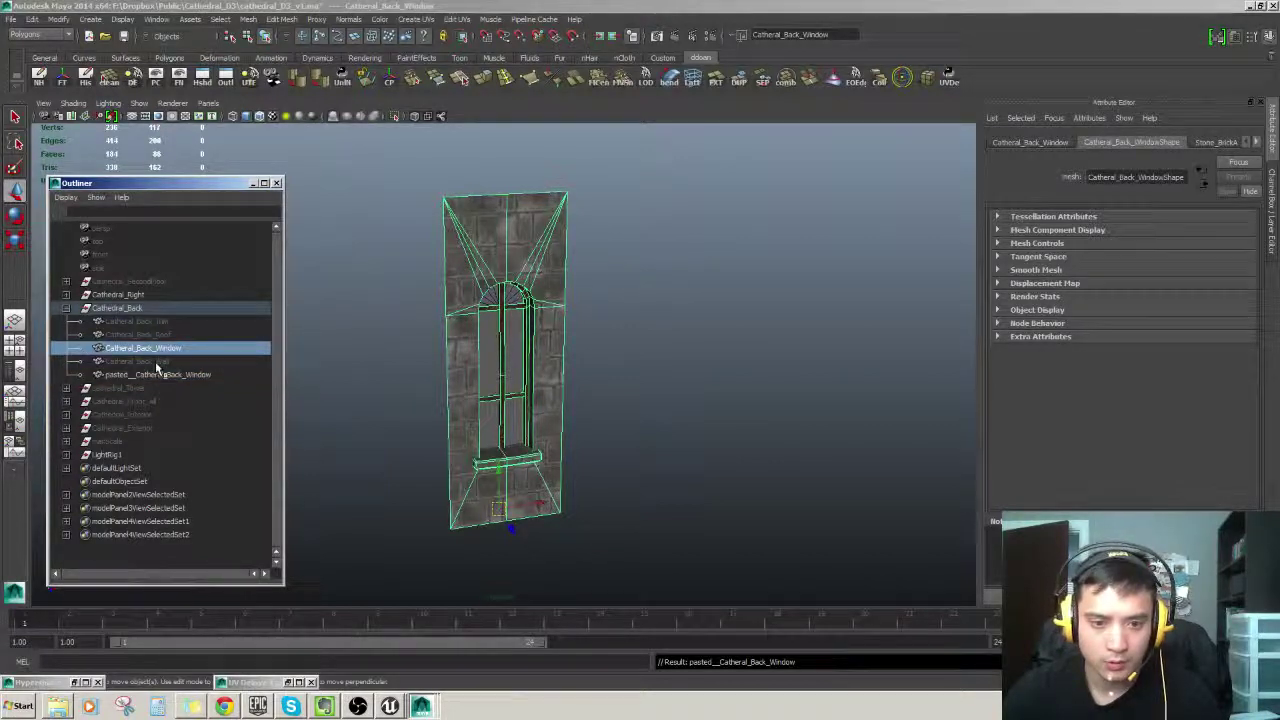
{"action": "double_click", "coordinate": [156, 350]}
{"action": "key", "text": "ctrl+c"}
{"action": "left_click", "coordinate": [153, 376]}
{"action": "left_click", "coordinate": [152, 358]}
{"action": "left_click", "coordinate": [154, 350]}
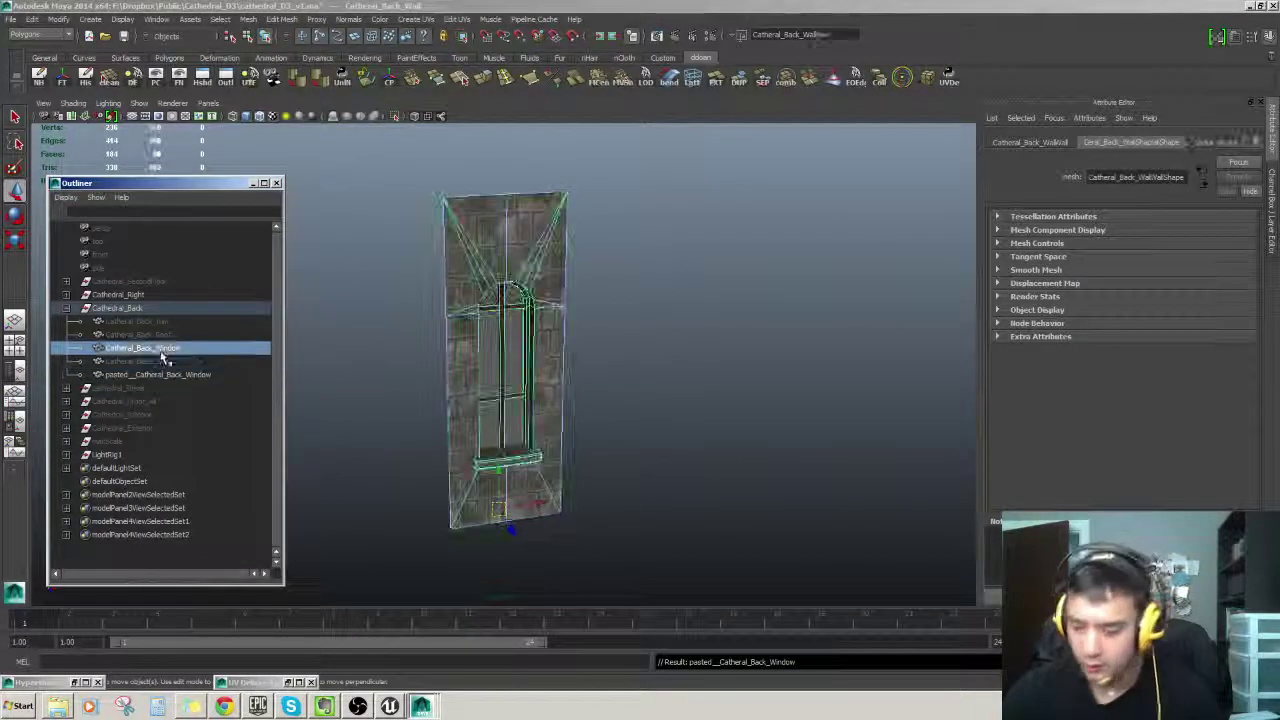
{"action": "key", "text": "Delete"}
{"action": "double_click", "coordinate": [165, 362]}
{"action": "key", "text": "ctrl+v"}
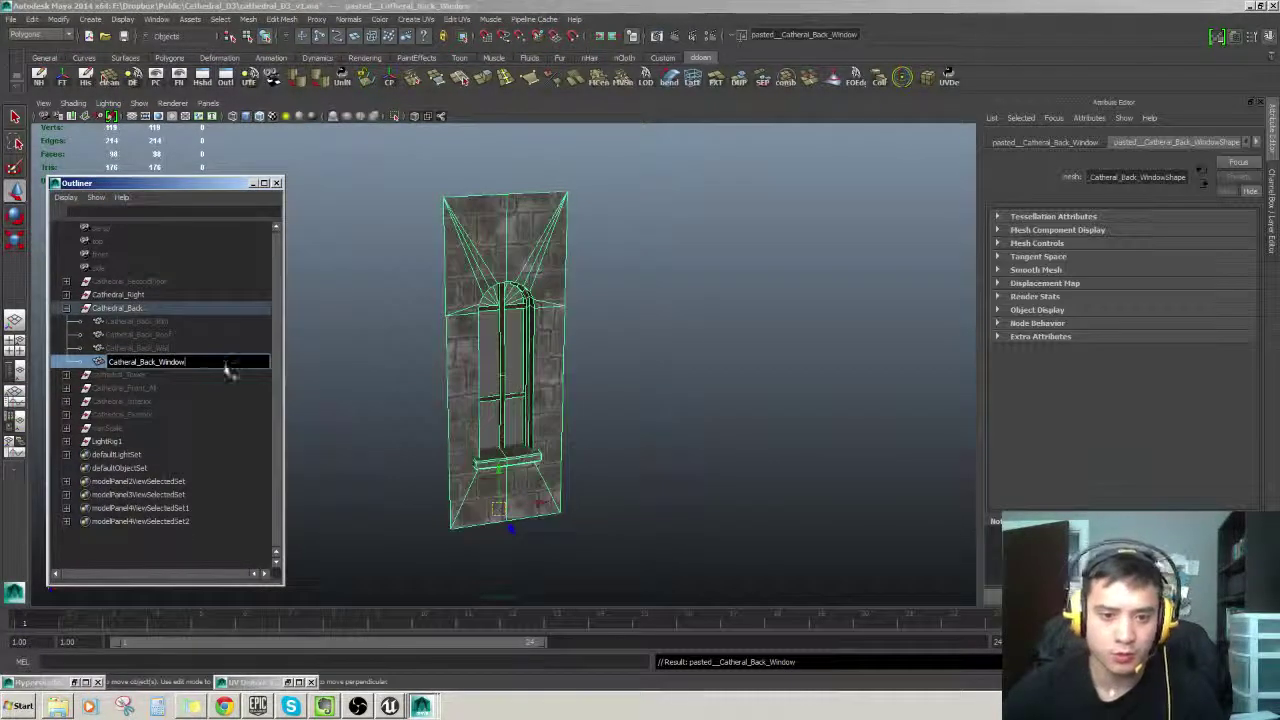
{"action": "key", "text": "Return"}
{"action": "left_click", "coordinate": [436, 199]}
Step: Frame the renamed Catheral_Back_Window mesh, minimize the Outliner and examine the window and its panes from the front
{"action": "left_click", "coordinate": [134, 363]}
{"action": "key", "text": "f"}
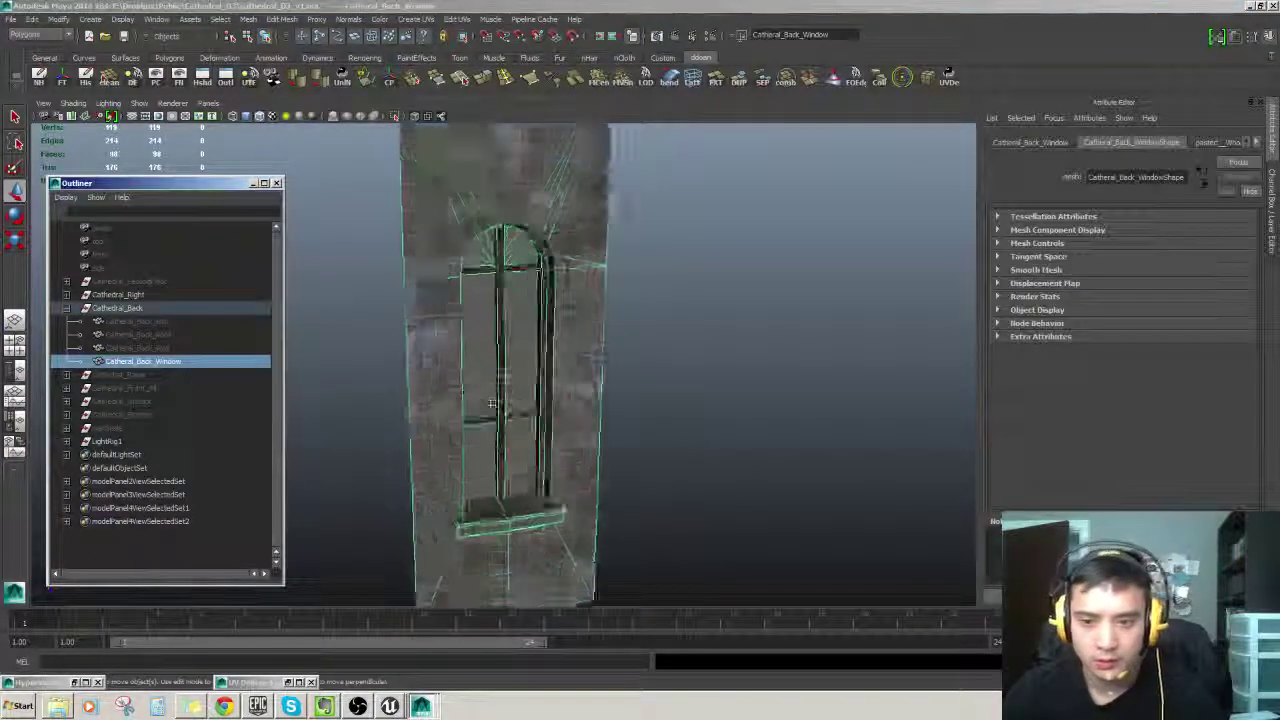
{"action": "left_click_drag", "start_coordinate": [312, 155], "coordinate": [230, 125], "text": "alt"}
{"action": "left_click", "coordinate": [252, 185]}
{"action": "scroll", "coordinate": [246, 346], "scroll_direction": "down", "scroll_amount": 5}
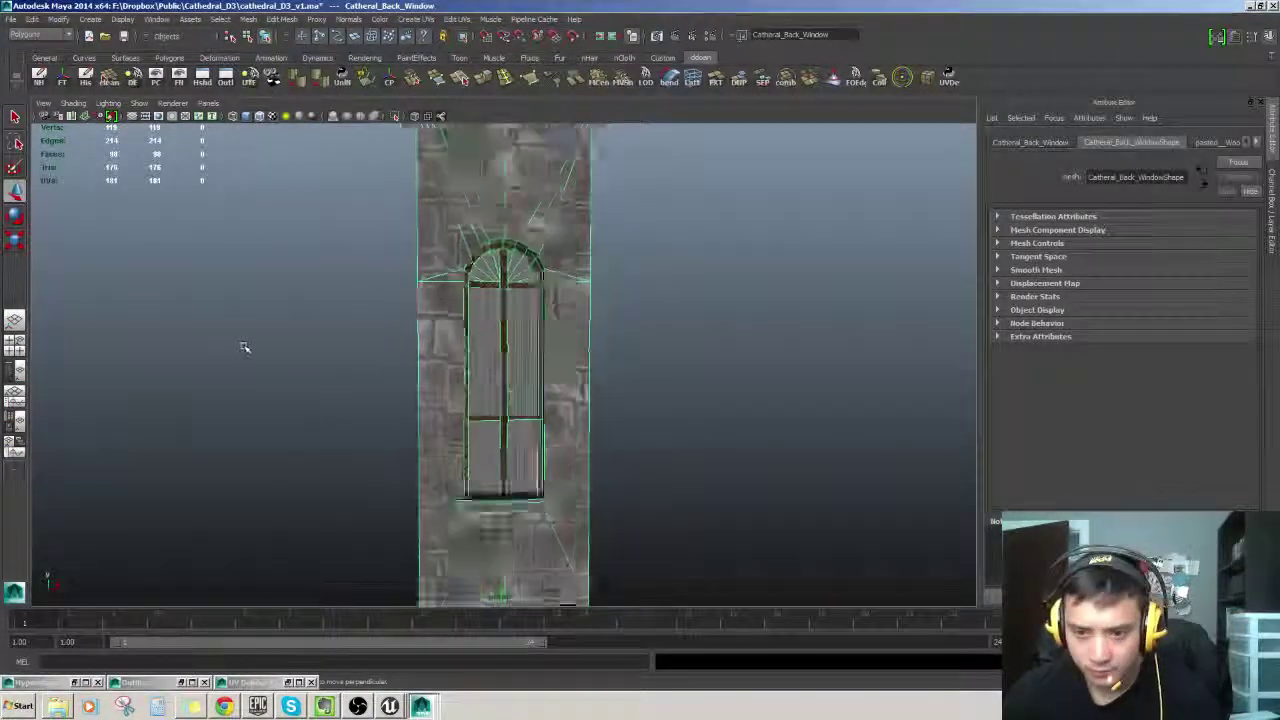
{"action": "left_click", "coordinate": [358, 379]}
{"action": "left_click_drag", "start_coordinate": [360, 381], "coordinate": [474, 398], "text": "alt"}
{"action": "left_click_drag", "start_coordinate": [596, 435], "coordinate": [528, 446], "text": "alt"}
{"action": "left_click", "coordinate": [528, 446]}
{"action": "key", "text": "f"}
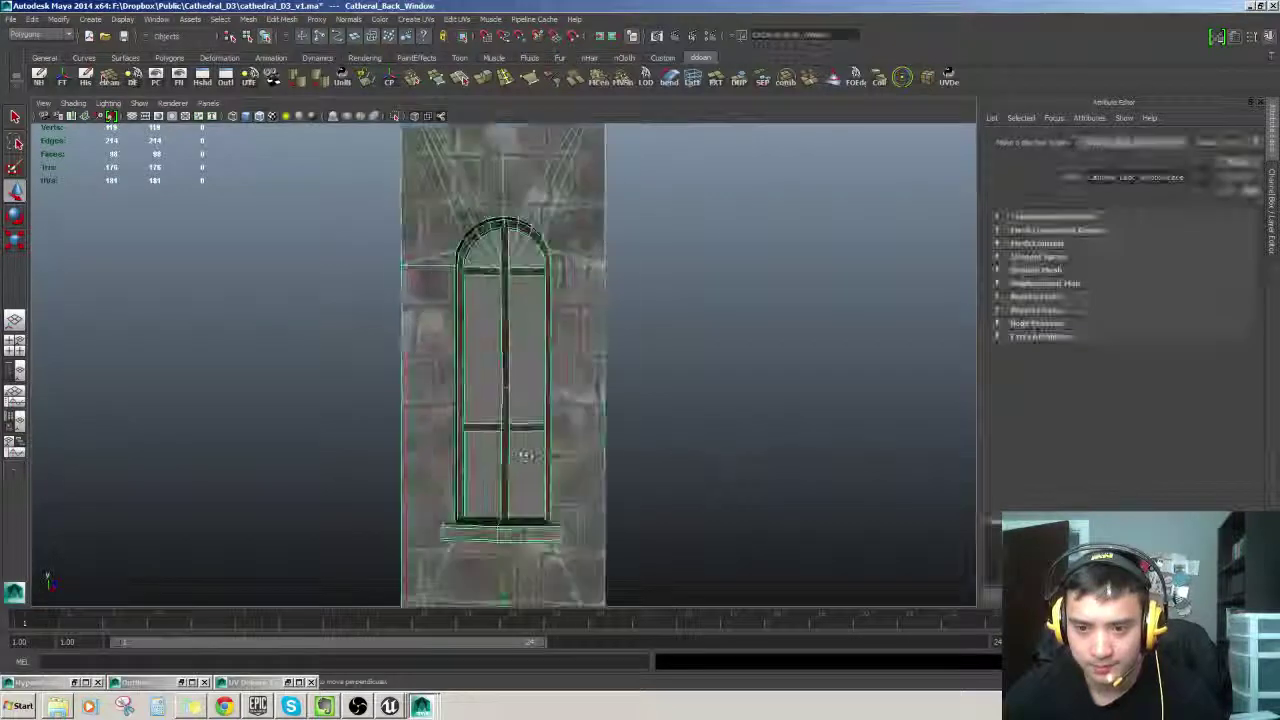
{"action": "scroll", "coordinate": [598, 386], "scroll_direction": "down", "scroll_amount": 3}
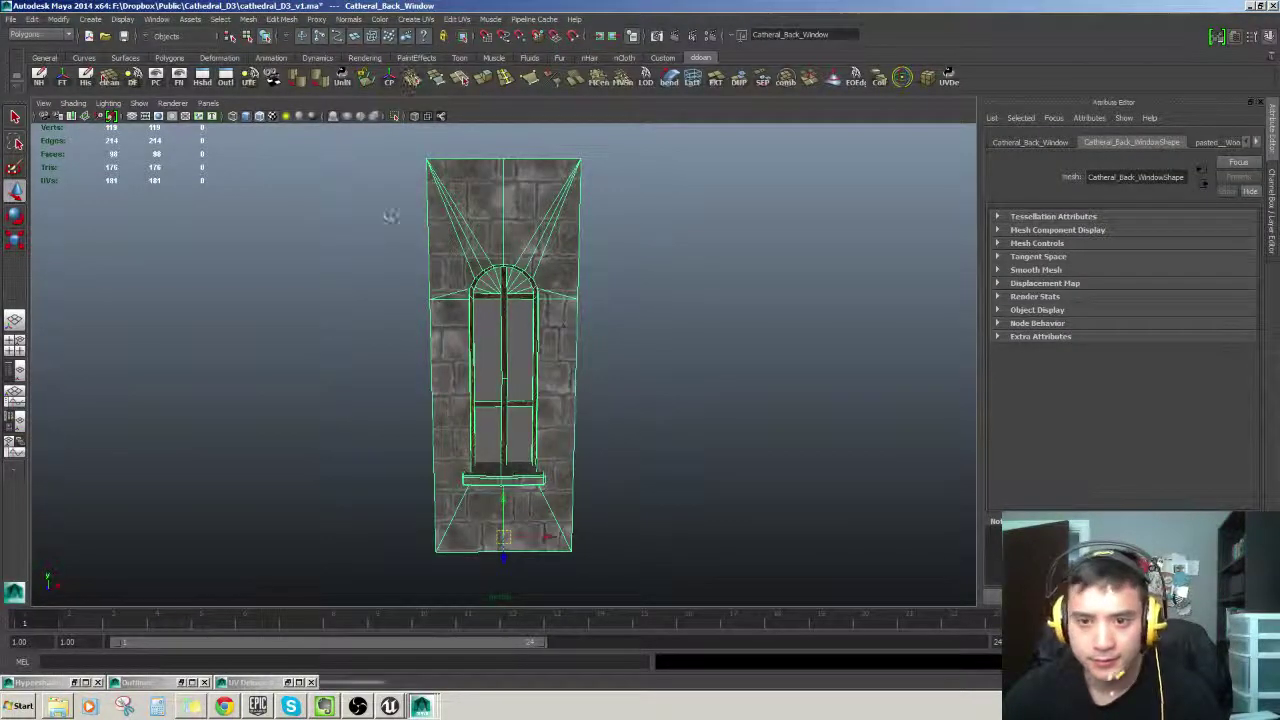
{"action": "left_click_drag", "start_coordinate": [391, 216], "coordinate": [398, 206], "text": "alt"}
Step: Switch the back window mesh to face selection and select all of its glass pane faces
{"action": "right_click_drag", "start_coordinate": [506, 335], "coordinate": [492, 368]}
{"action": "double_click", "coordinate": [491, 366]}
{"action": "scroll", "coordinate": [500, 366], "scroll_direction": "up", "scroll_amount": 3}
{"action": "left_click_drag", "start_coordinate": [500, 366], "coordinate": [508, 335], "text": "alt"}
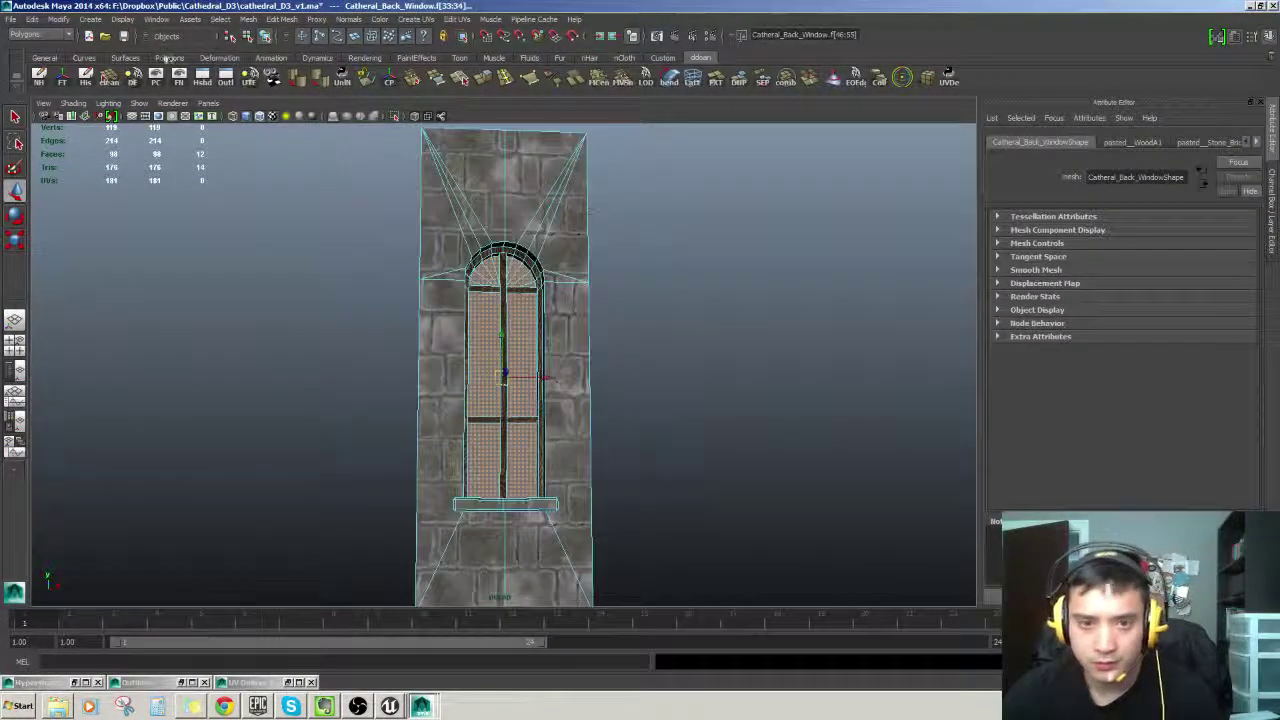
Step: Assign the broken glass material from the Hypershade to the selected pane faces of the back window
{"action": "left_click", "coordinate": [204, 80]}
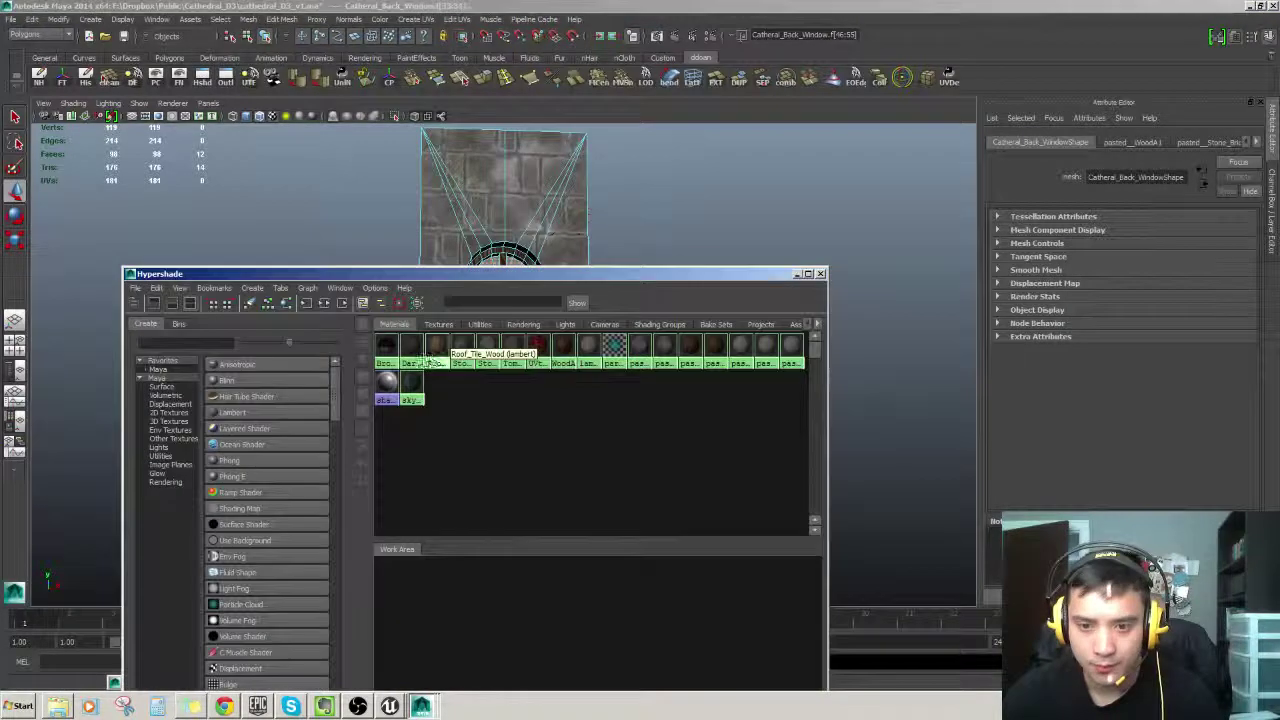
{"action": "left_click", "coordinate": [797, 275]}
{"action": "key", "text": "f"}
{"action": "left_click_drag", "start_coordinate": [520, 345], "coordinate": [508, 388], "text": "alt"}
{"action": "scroll", "coordinate": [508, 388], "scroll_direction": "down", "scroll_amount": 3}
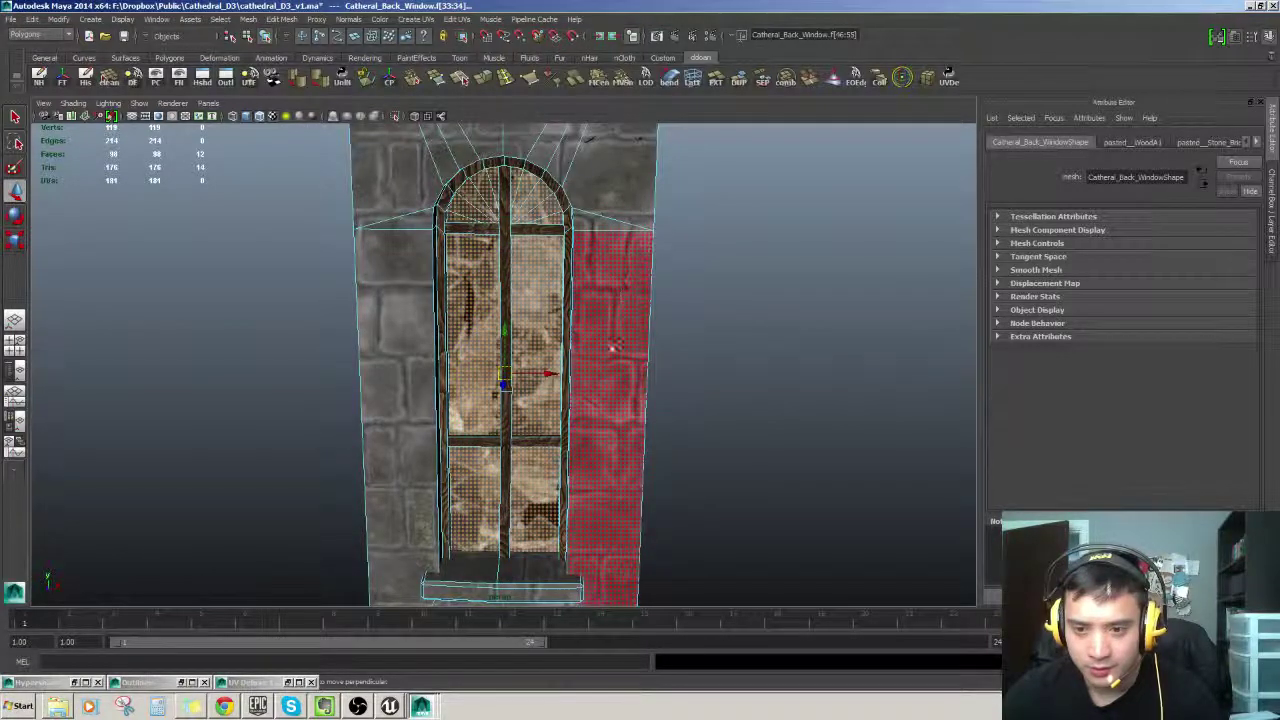
Step: Examine how the broken glass texture lies on the back window's panes, near and from a distance
{"action": "left_click", "coordinate": [690, 350]}
{"action": "scroll", "coordinate": [698, 322], "scroll_direction": "down", "scroll_amount": 3}
{"action": "left_click_drag", "start_coordinate": [690, 355], "coordinate": [553, 345], "text": "alt"}
{"action": "scroll", "coordinate": [705, 323], "scroll_direction": "up", "scroll_amount": 3}
{"action": "scroll", "coordinate": [723, 337], "scroll_direction": "down", "scroll_amount": 4}
{"action": "left_click", "coordinate": [556, 350]}
{"action": "scroll", "coordinate": [553, 345], "scroll_direction": "up", "scroll_amount": 3}
{"action": "scroll", "coordinate": [553, 347], "scroll_direction": "down", "scroll_amount": 3}
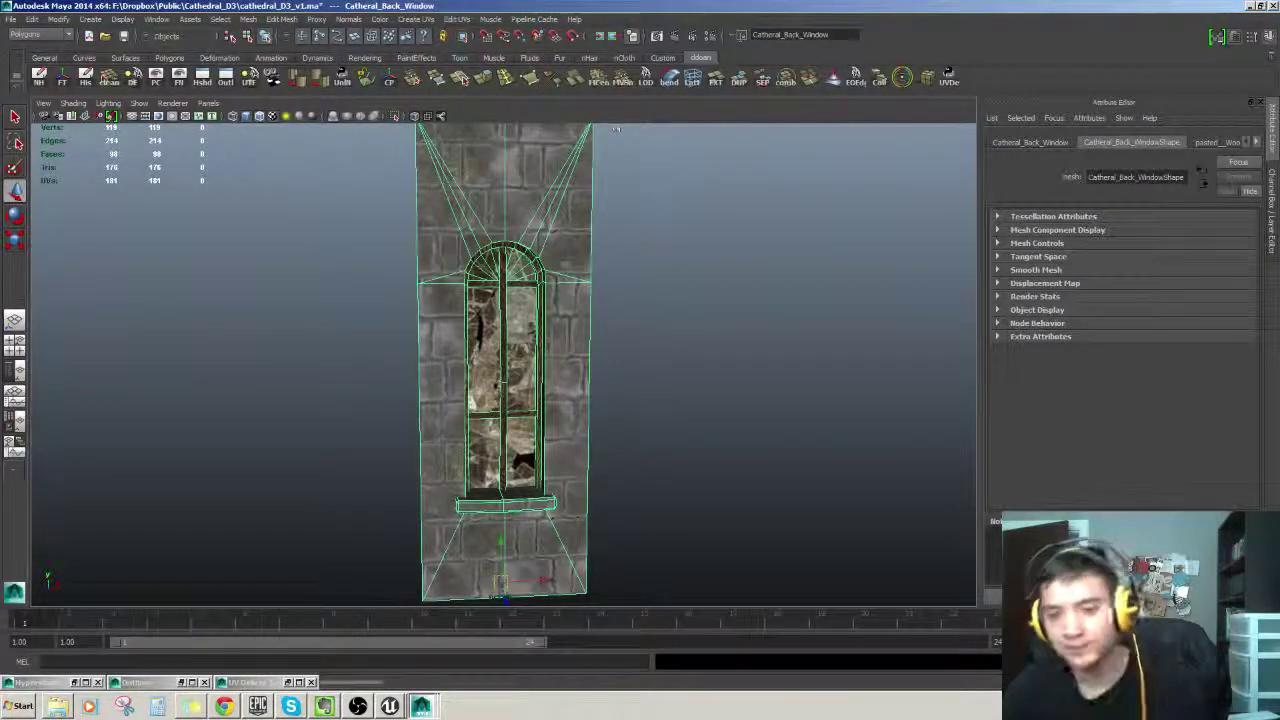
Step: Reselect the glass pane faces and shift their UV shell over the broken glass texture in UV Deluxe
{"action": "key", "text": "F11"}
{"action": "double_click", "coordinate": [486, 370]}
{"action": "double_click", "coordinate": [521, 365], "text": "shift"}
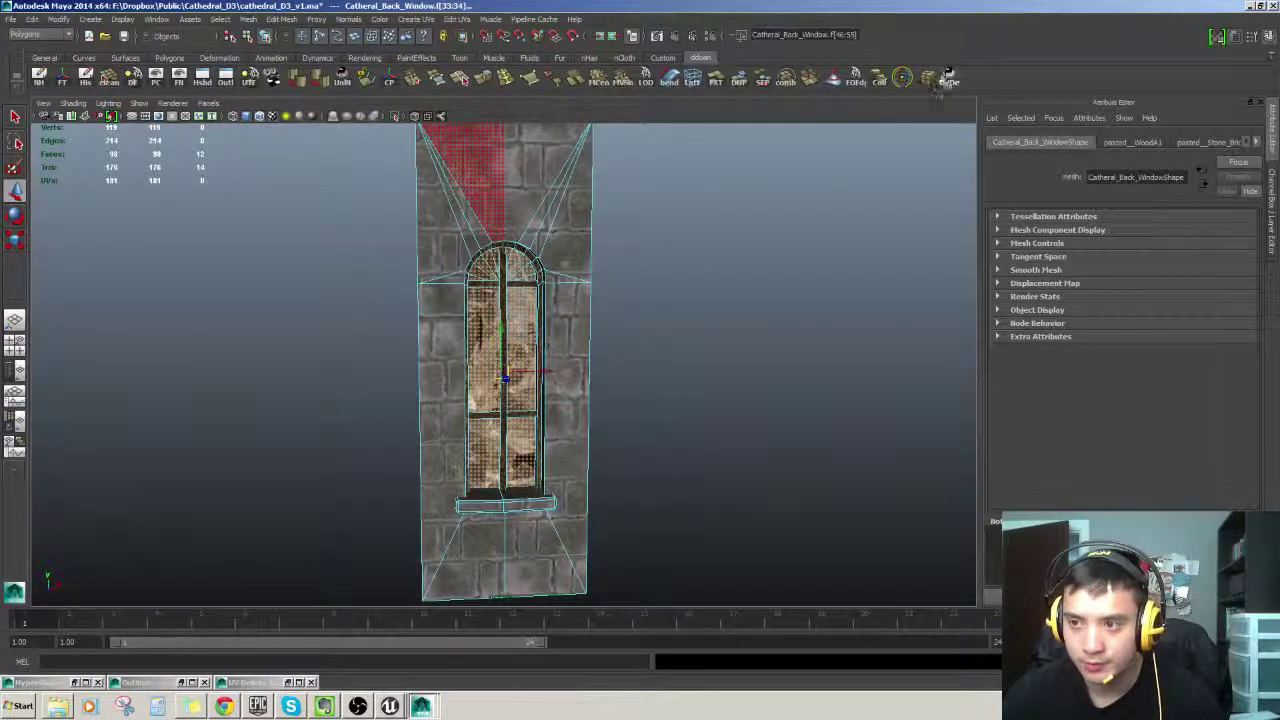
{"action": "left_click", "coordinate": [903, 78]}
{"action": "middle_click_drag", "start_coordinate": [709, 512], "coordinate": [680, 429], "text": "alt"}
{"action": "scroll", "coordinate": [681, 427], "scroll_direction": "up", "scroll_amount": 3}
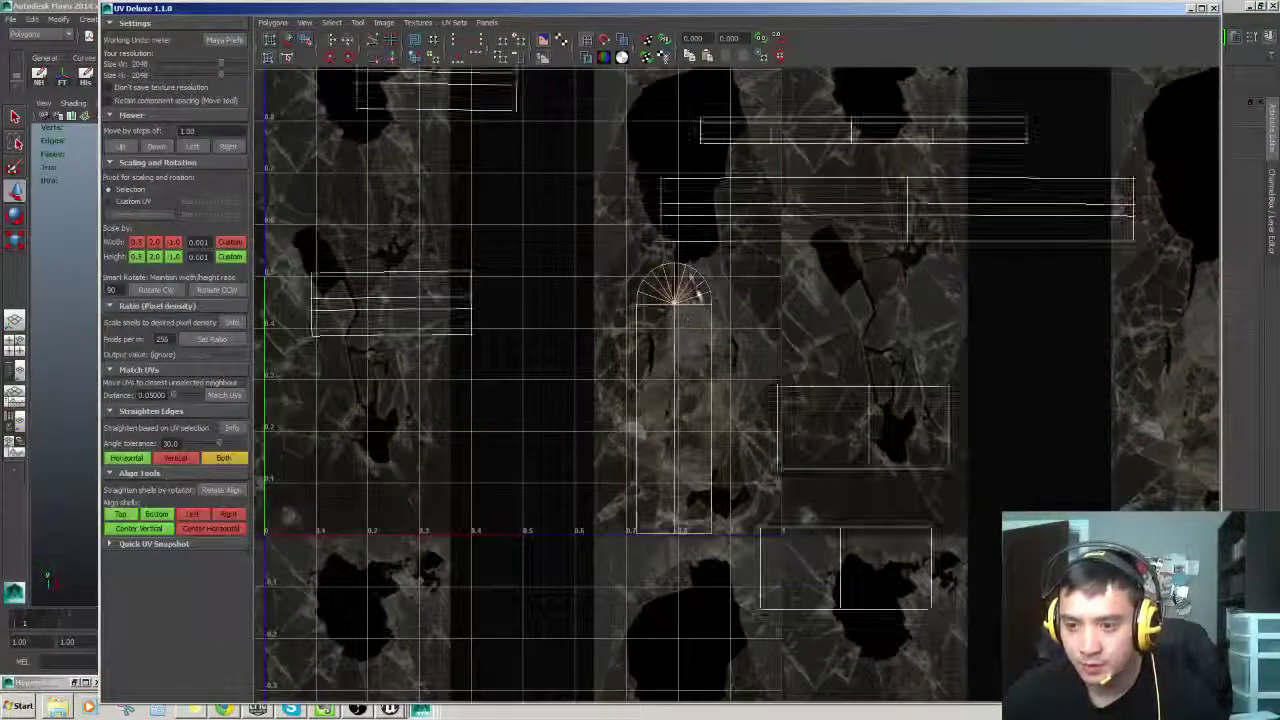
{"action": "right_click_drag", "start_coordinate": [698, 293], "coordinate": [768, 313], "text": "ctrl"}
{"action": "left_click_drag", "start_coordinate": [677, 402], "coordinate": [707, 382]}
Step: Try to scale the glass UV shell to a density of 256 pixels per meter
{"action": "key", "text": "r"}
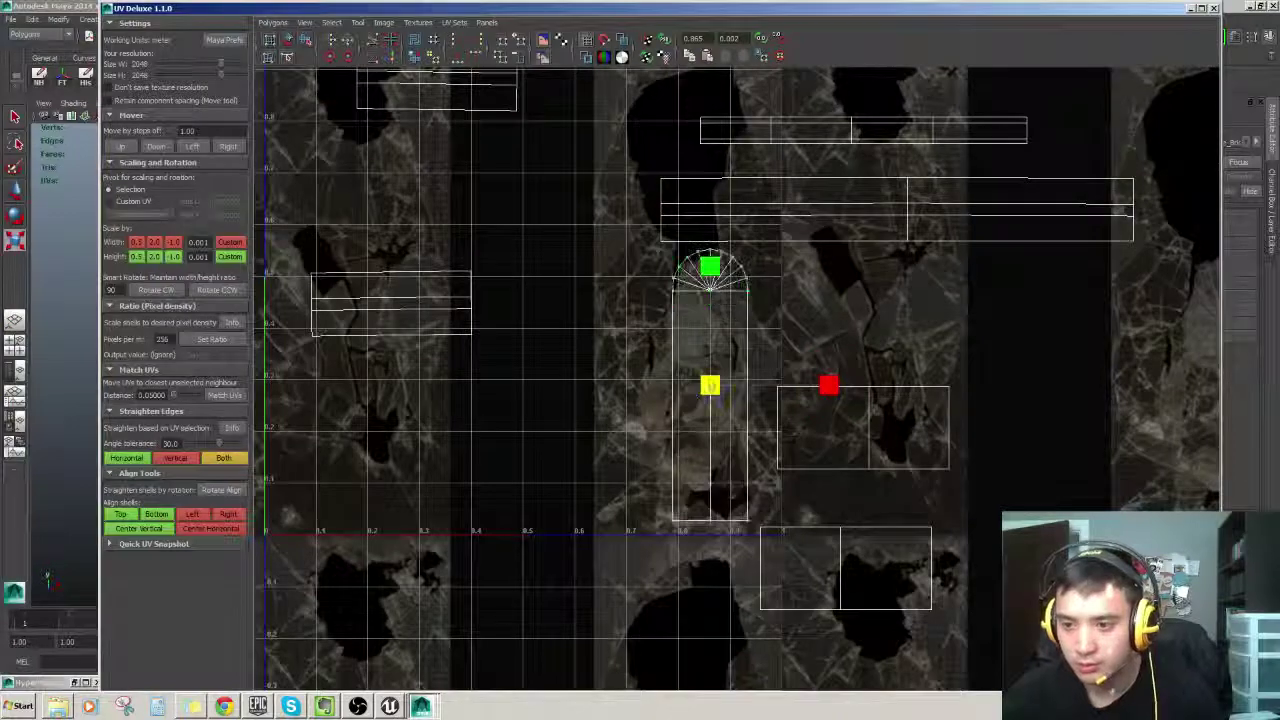
{"action": "left_click", "coordinate": [199, 341]}
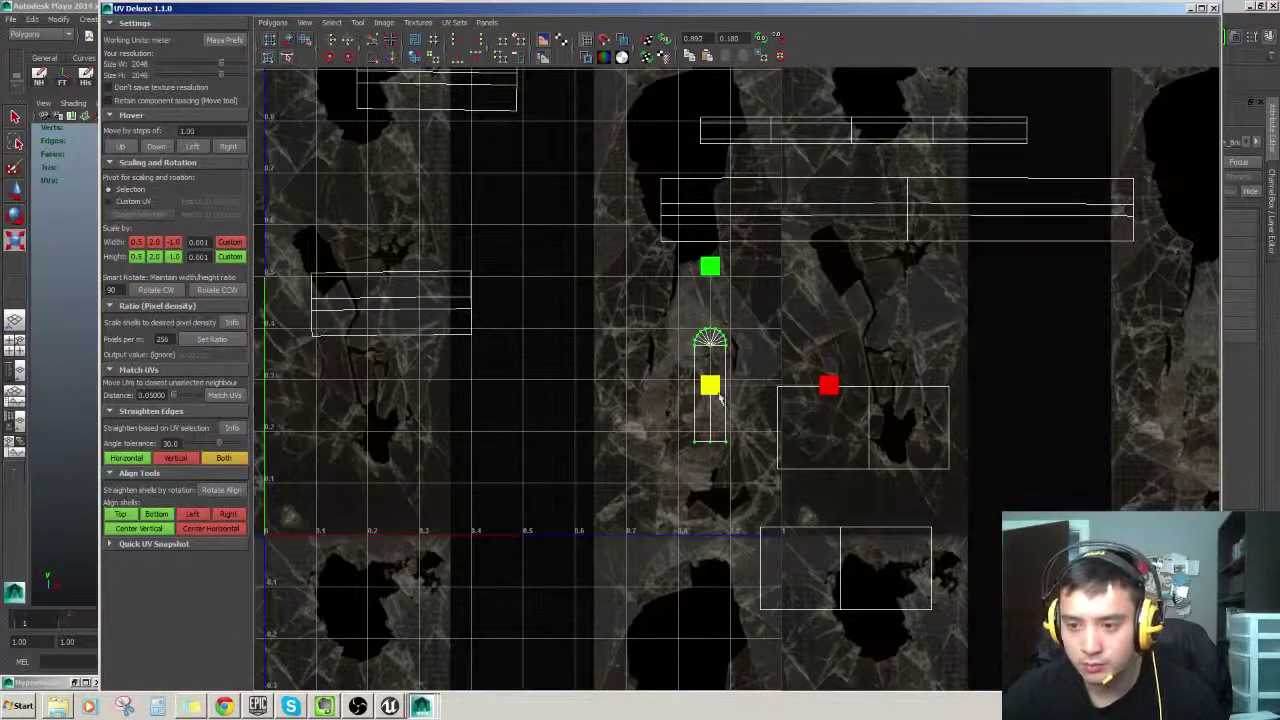
{"action": "scroll", "coordinate": [718, 399], "scroll_direction": "up", "scroll_amount": 3}
{"action": "key", "text": "w"}
{"action": "scroll", "coordinate": [634, 390], "scroll_direction": "down", "scroll_amount": 4}
{"action": "scroll", "coordinate": [598, 395], "scroll_direction": "up", "scroll_amount": 1}
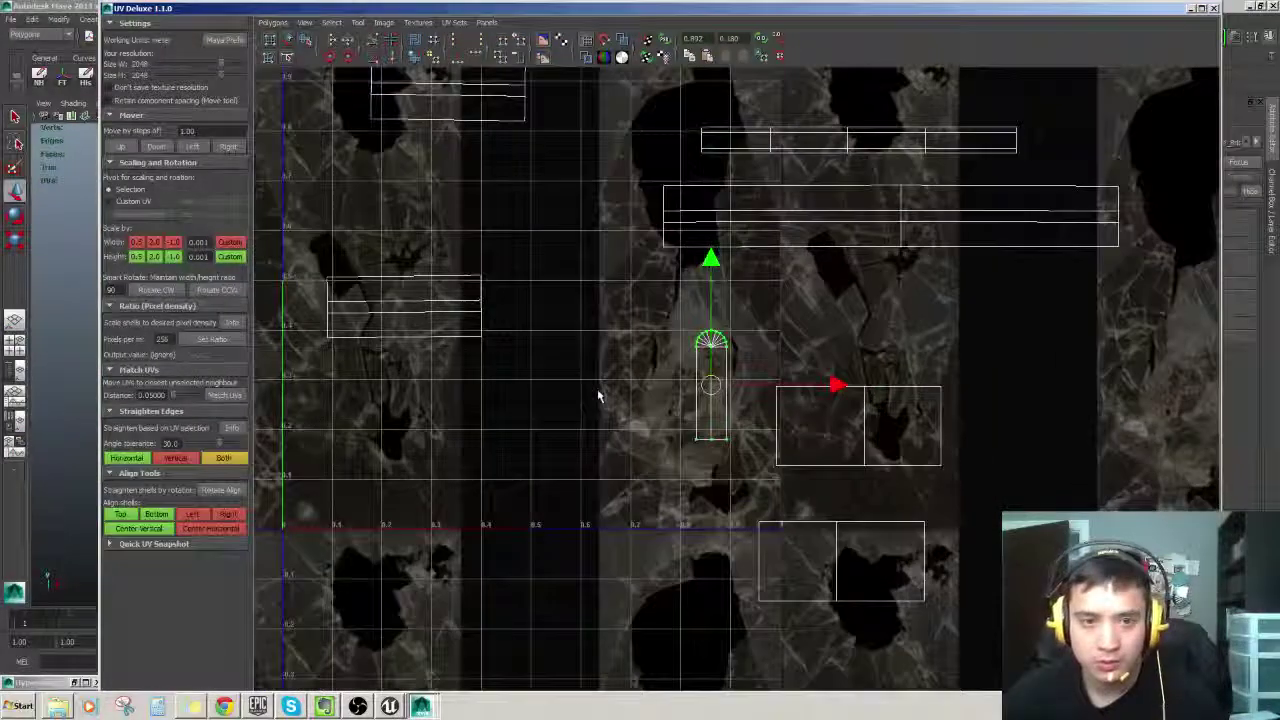
{"action": "key", "text": "ctrl+z"}
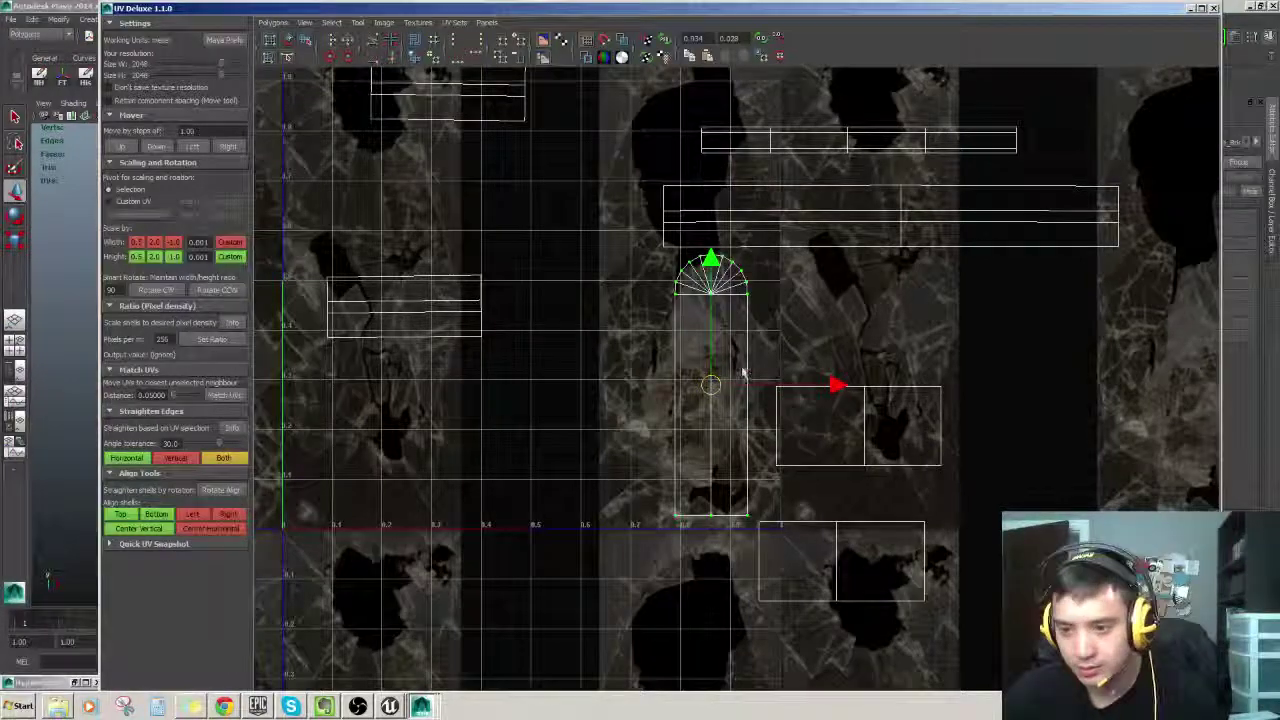
Step: Move the glass UV shell horizontally onto the neighbouring repeat of the broken glass texture, between the large holes
{"action": "scroll", "coordinate": [690, 382], "scroll_direction": "down", "scroll_amount": 7}
{"action": "scroll", "coordinate": [691, 363], "scroll_direction": "up", "scroll_amount": 4}
{"action": "middle_click_drag", "start_coordinate": [660, 386], "coordinate": [728, 402], "text": "alt"}
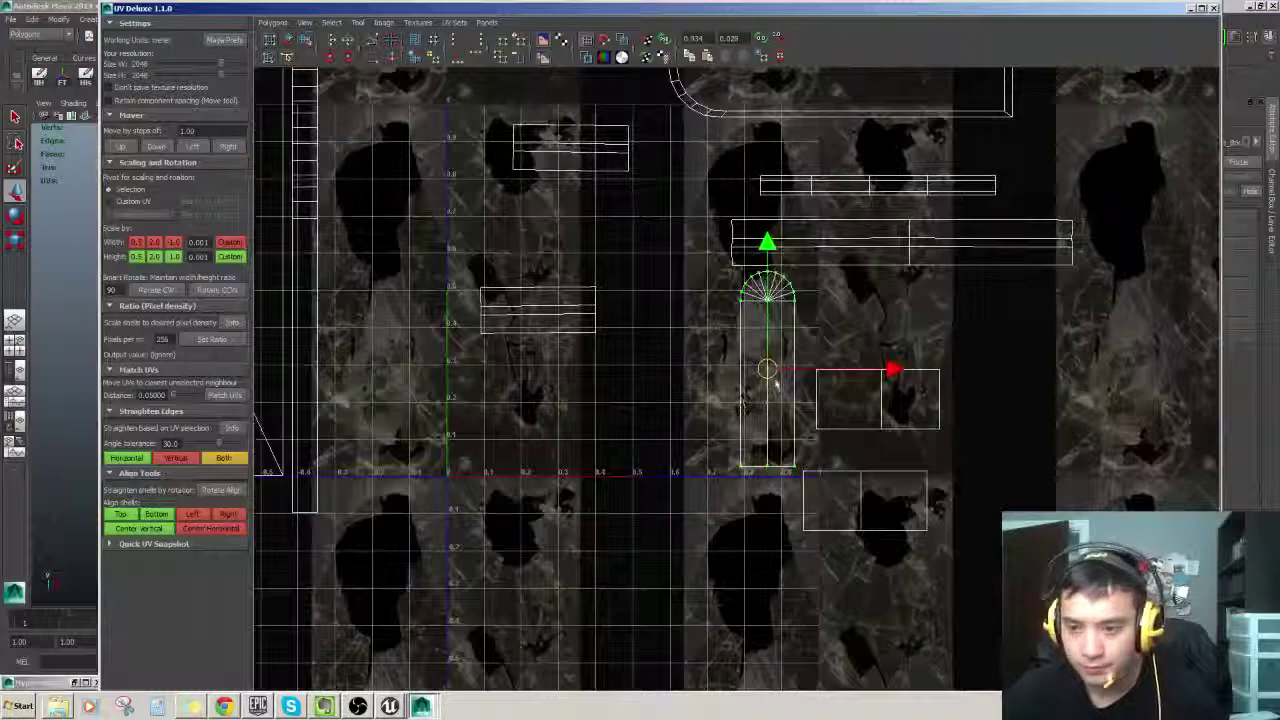
{"action": "left_click_drag", "start_coordinate": [773, 379], "coordinate": [720, 379]}
{"action": "scroll", "coordinate": [720, 379], "scroll_direction": "up", "scroll_amount": 3}
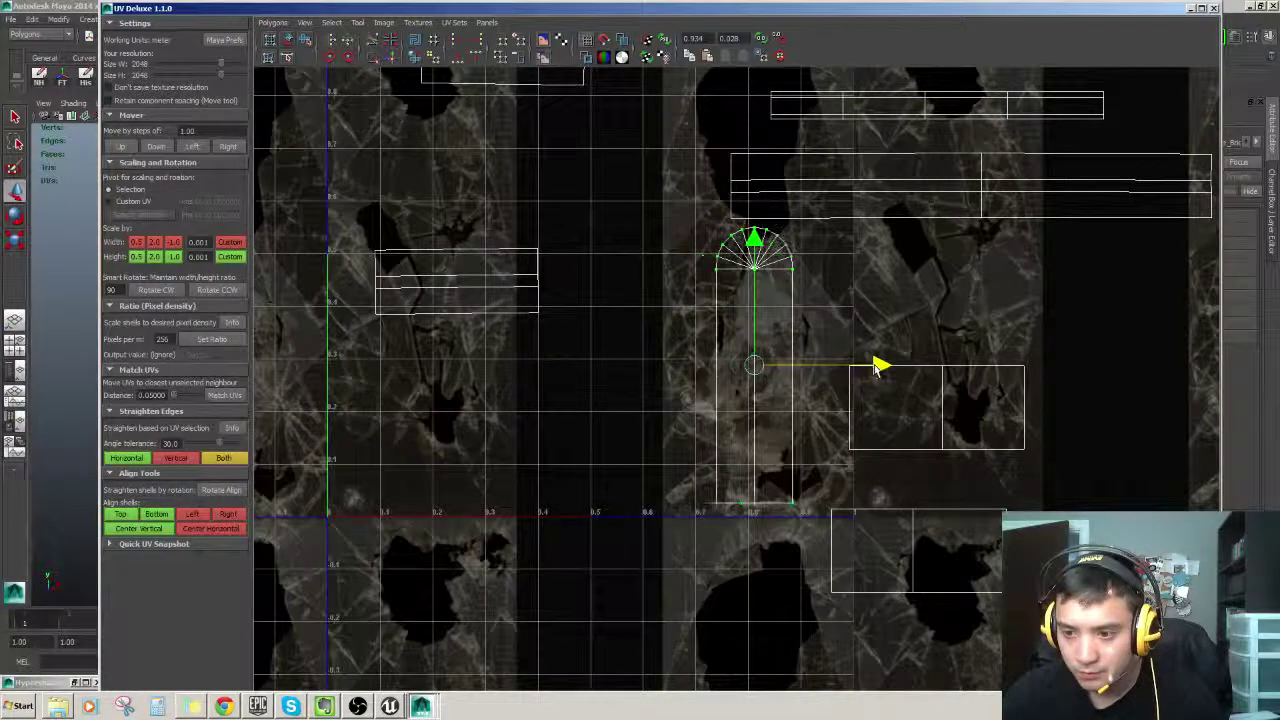
{"action": "middle_click_drag", "start_coordinate": [843, 368], "coordinate": [802, 360], "text": "alt"}
{"action": "right_click_drag", "start_coordinate": [802, 360], "coordinate": [731, 326], "text": "alt"}
{"action": "middle_click_drag", "start_coordinate": [731, 326], "coordinate": [588, 359], "text": "alt"}
{"action": "left_click_drag", "start_coordinate": [700, 400], "coordinate": [1112, 406]}
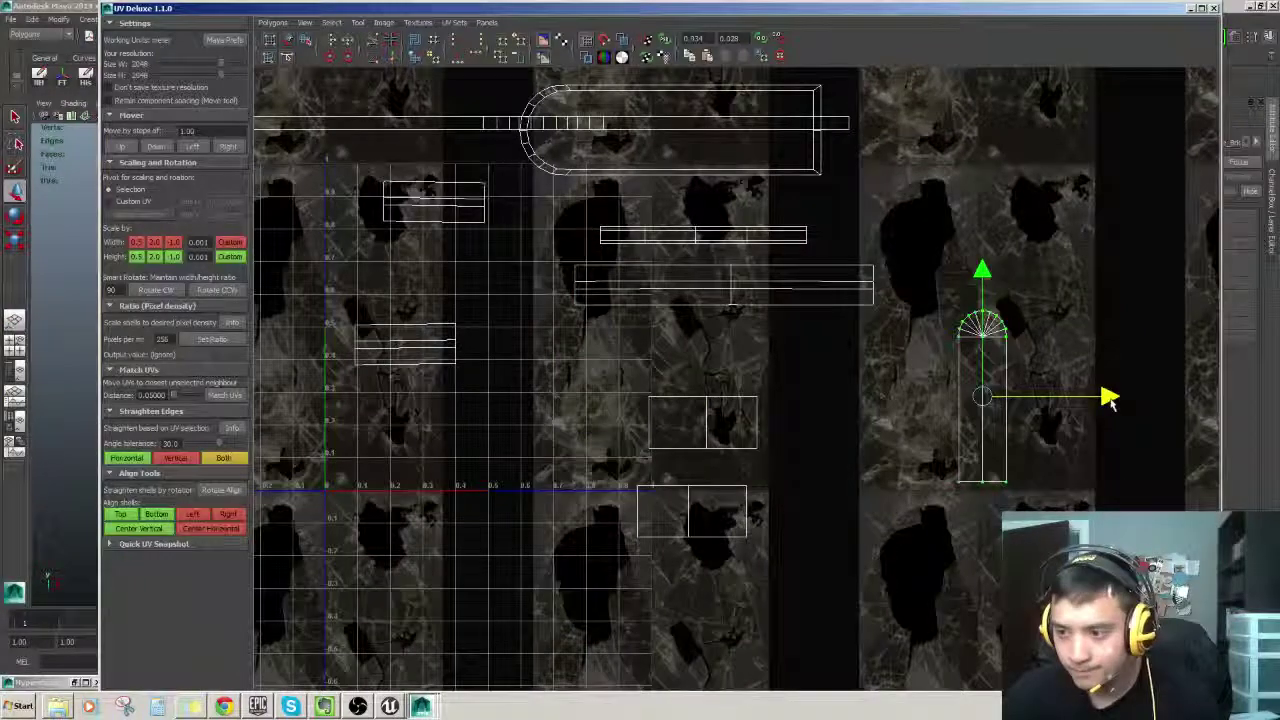
Step: Fine-tune the glass UV shell's horizontal position over the cracked area between the holes and close UV Deluxe
{"action": "scroll", "coordinate": [1120, 408], "scroll_direction": "up", "scroll_amount": 3}
{"action": "middle_click_drag", "start_coordinate": [1120, 408], "coordinate": [938, 377], "text": "alt"}
{"action": "scroll", "coordinate": [828, 396], "scroll_direction": "up", "scroll_amount": 2}
{"action": "middle_click_drag", "start_coordinate": [828, 396], "coordinate": [824, 450], "text": "alt"}
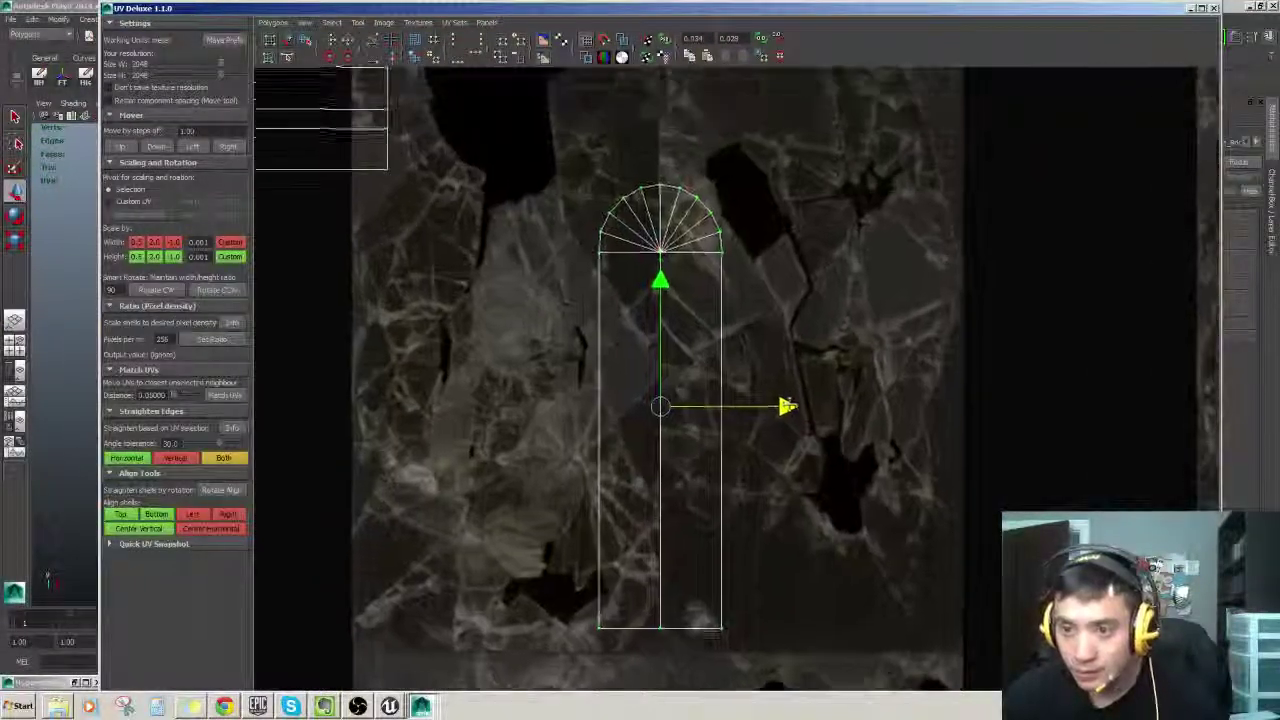
{"action": "left_click_drag", "start_coordinate": [788, 406], "coordinate": [787, 408]}
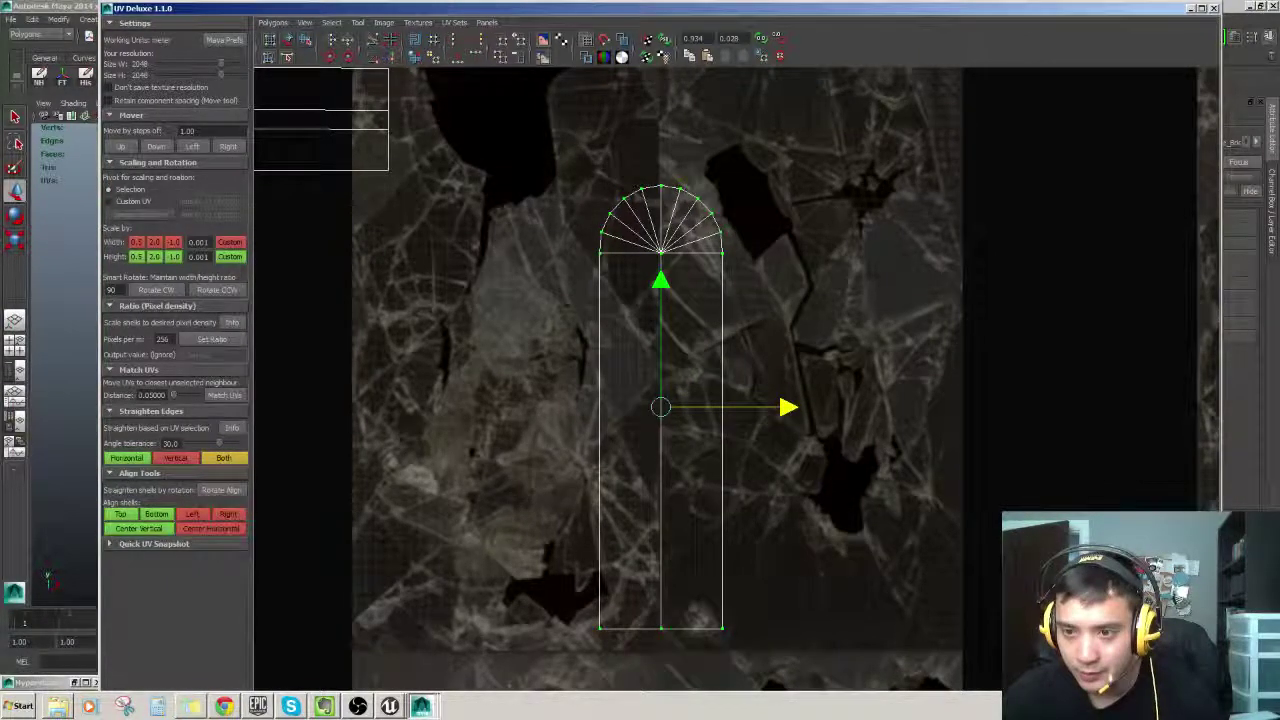
{"action": "left_click", "coordinate": [84, 8]}
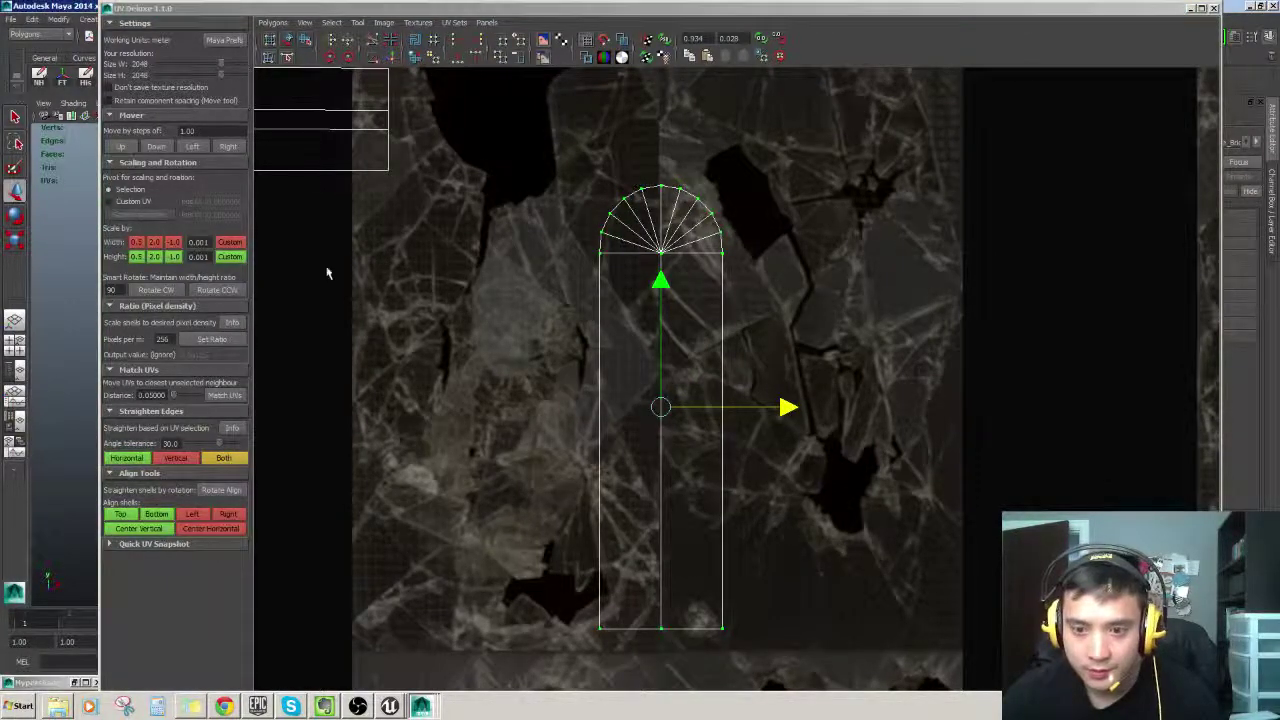
{"action": "left_click", "coordinate": [1213, 8]}
Step: Examine the remapped glass on the back window up close and with the mesh in object mode
{"action": "scroll", "coordinate": [666, 323], "scroll_direction": "up", "scroll_amount": 8}
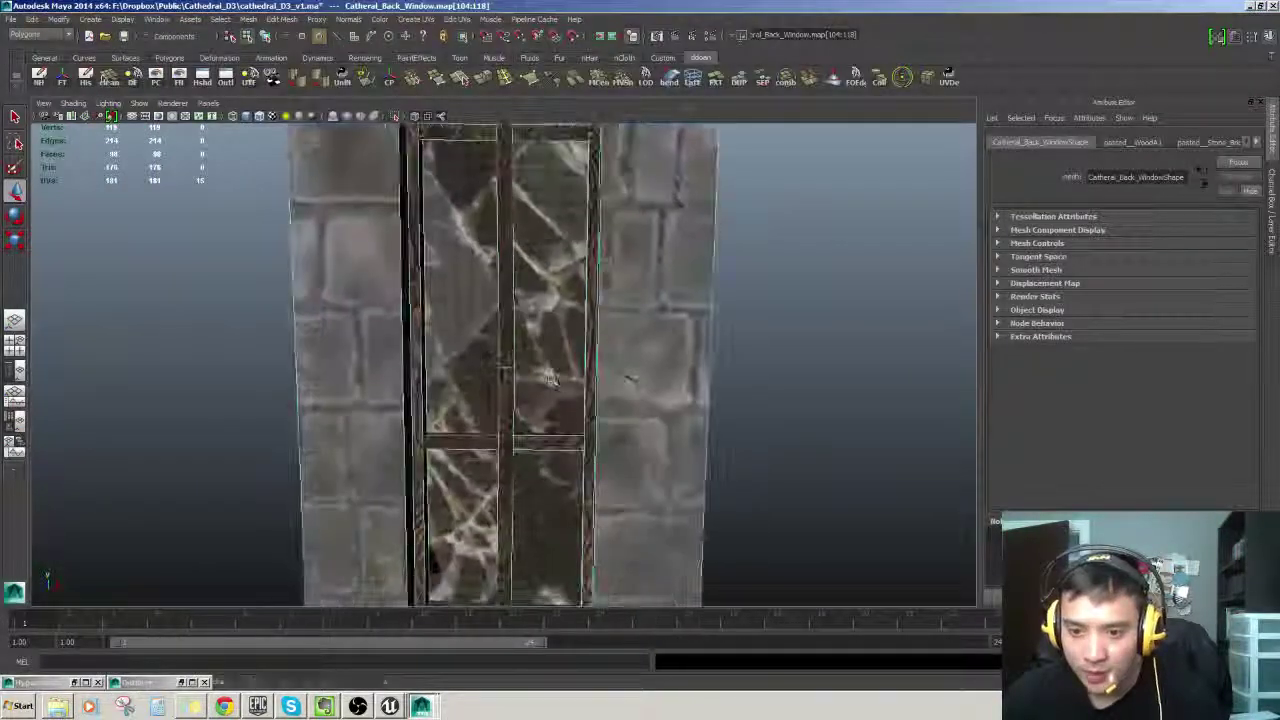
{"action": "scroll", "coordinate": [552, 378], "scroll_direction": "down", "scroll_amount": 5}
{"action": "key", "text": "F8"}
{"action": "scroll", "coordinate": [521, 345], "scroll_direction": "down", "scroll_amount": 4}
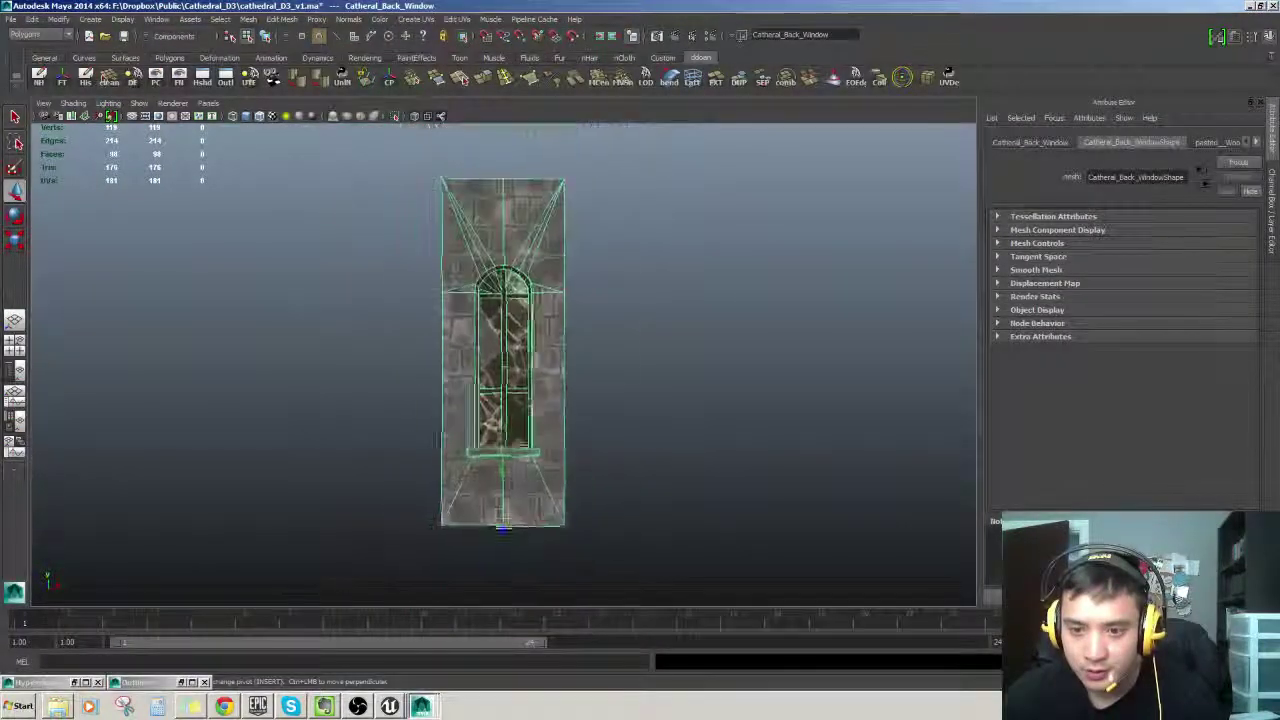
{"action": "scroll", "coordinate": [617, 349], "scroll_direction": "down", "scroll_amount": 5}
{"action": "left_click", "coordinate": [617, 349]}
{"action": "scroll", "coordinate": [617, 349], "scroll_direction": "up", "scroll_amount": 3}
{"action": "left_click_drag", "start_coordinate": [617, 349], "coordinate": [657, 405], "text": "alt"}
Step: Restore the back window mesh's selection and return it to object mode
{"action": "key", "text": "ctrl+z"}
{"action": "key", "text": "ctrl+z"}
{"action": "scroll", "coordinate": [607, 360], "scroll_direction": "down", "scroll_amount": 1}
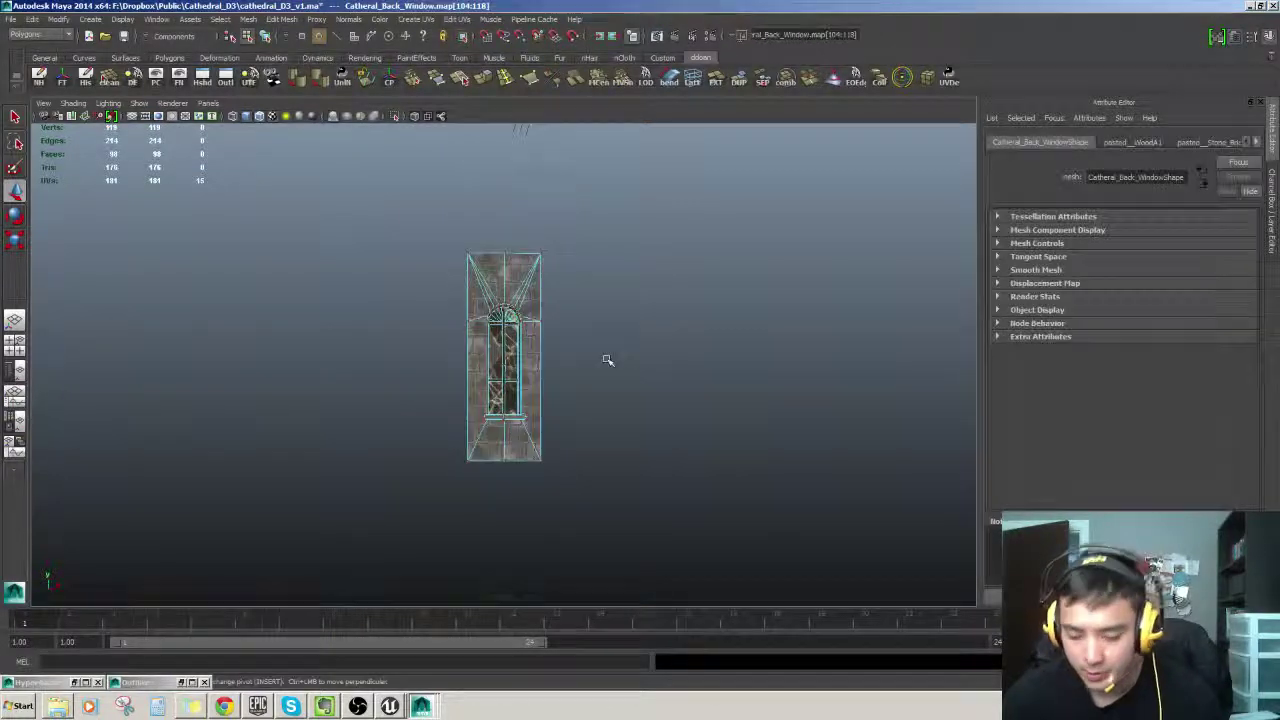
{"action": "key", "text": "F8"}
{"action": "key", "text": "ctrl+c"}
{"action": "key", "text": "ctrl+c"}
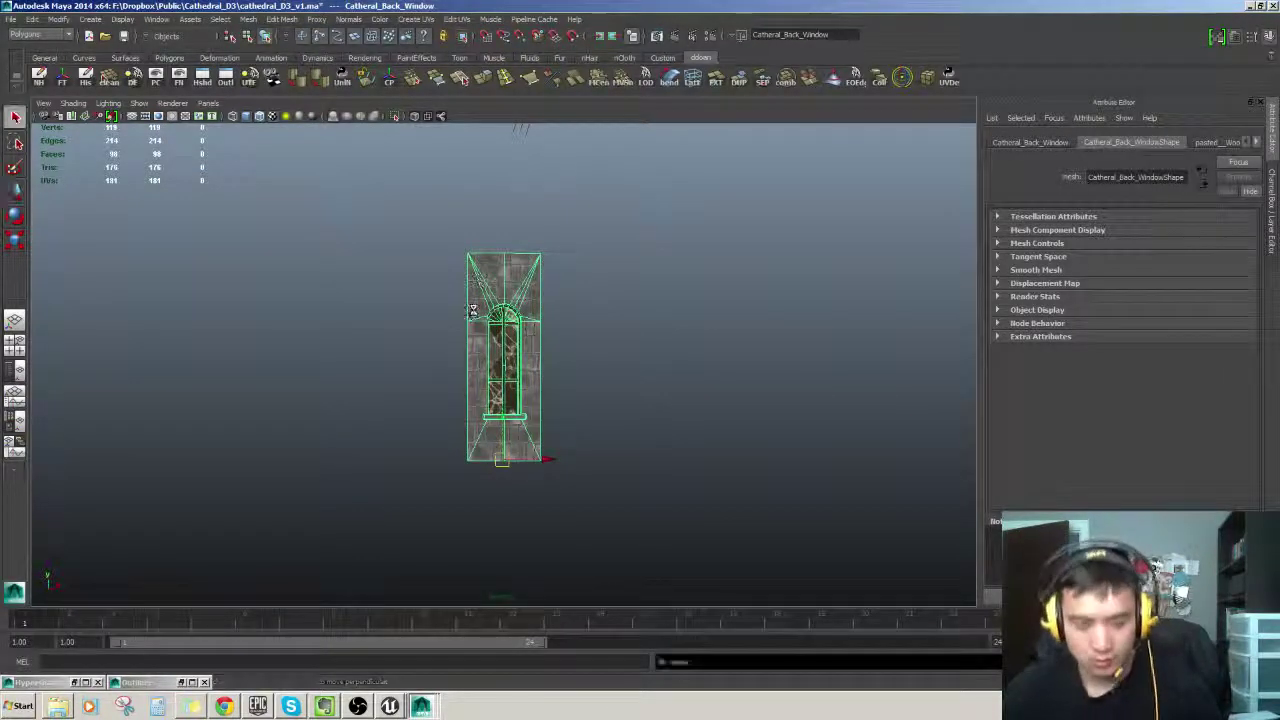
Step: Open the Outliner and copy the name of the Catheral_Back_Window mesh
{"action": "left_click", "coordinate": [227, 85]}
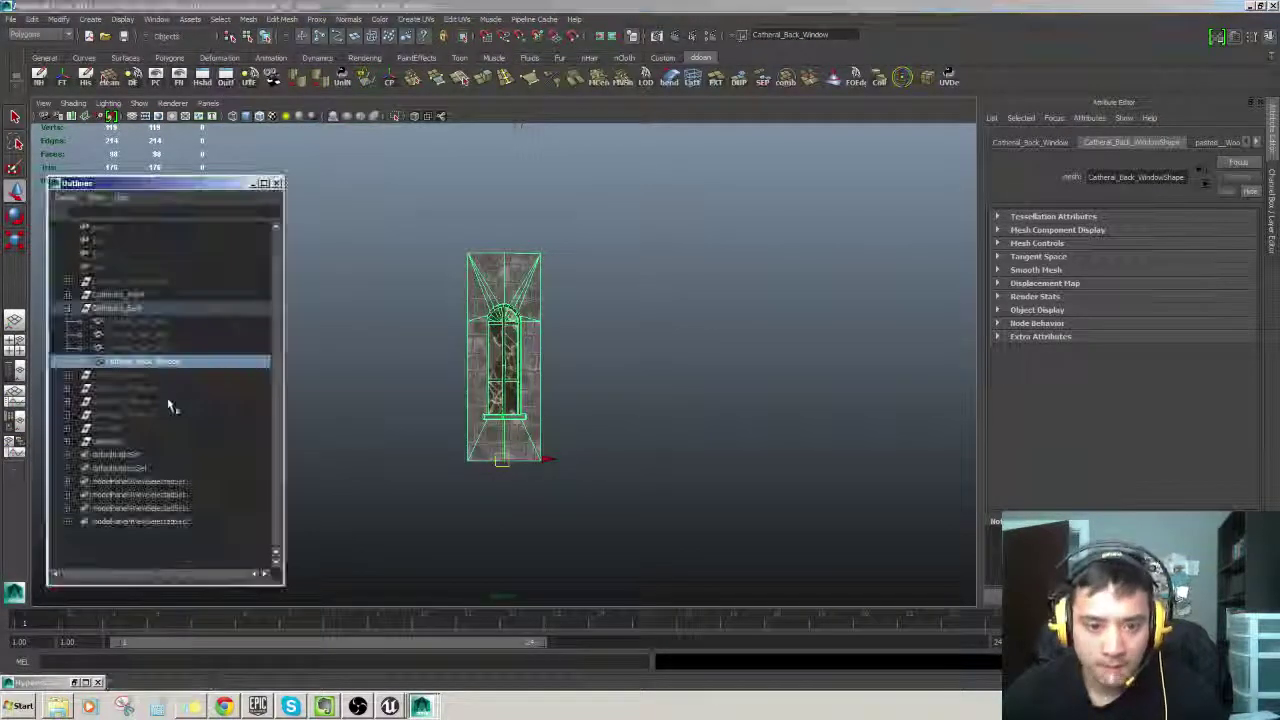
{"action": "left_click", "coordinate": [145, 310]}
{"action": "left_click", "coordinate": [146, 361]}
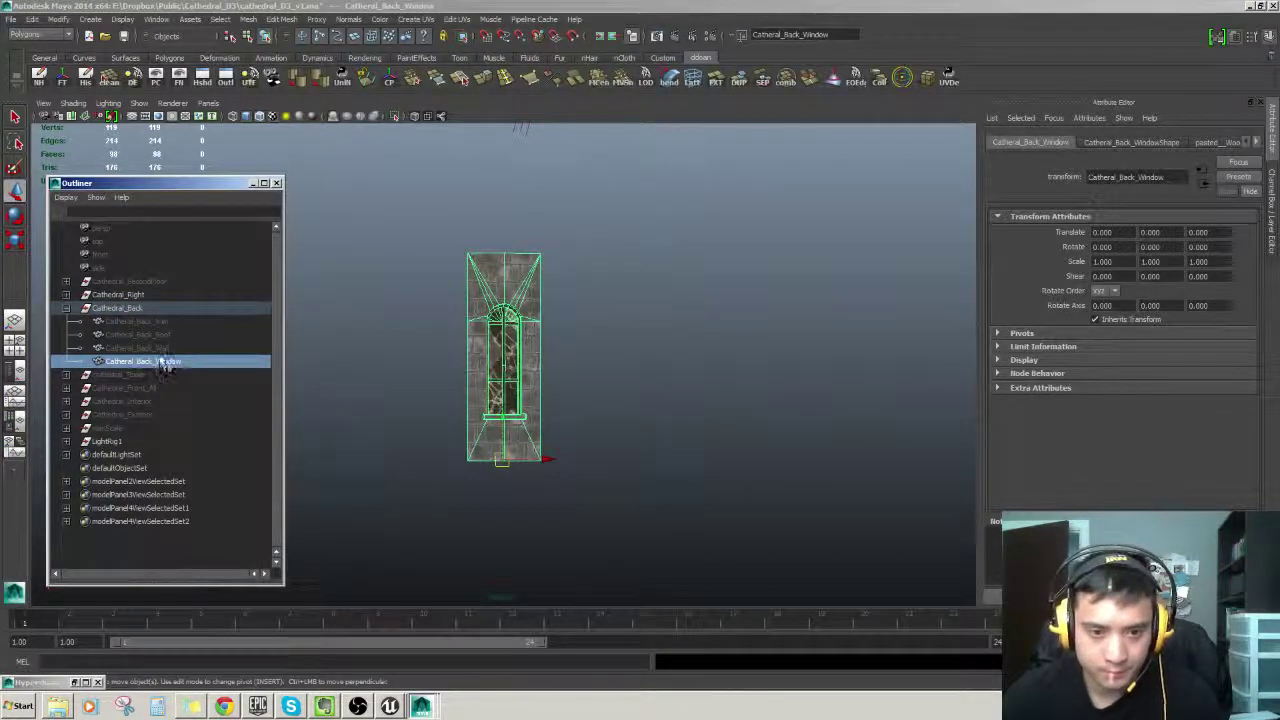
{"action": "double_click", "coordinate": [161, 361]}
{"action": "left_click_drag", "start_coordinate": [157, 374], "coordinate": [158, 364]}
{"action": "left_click", "coordinate": [163, 334]}
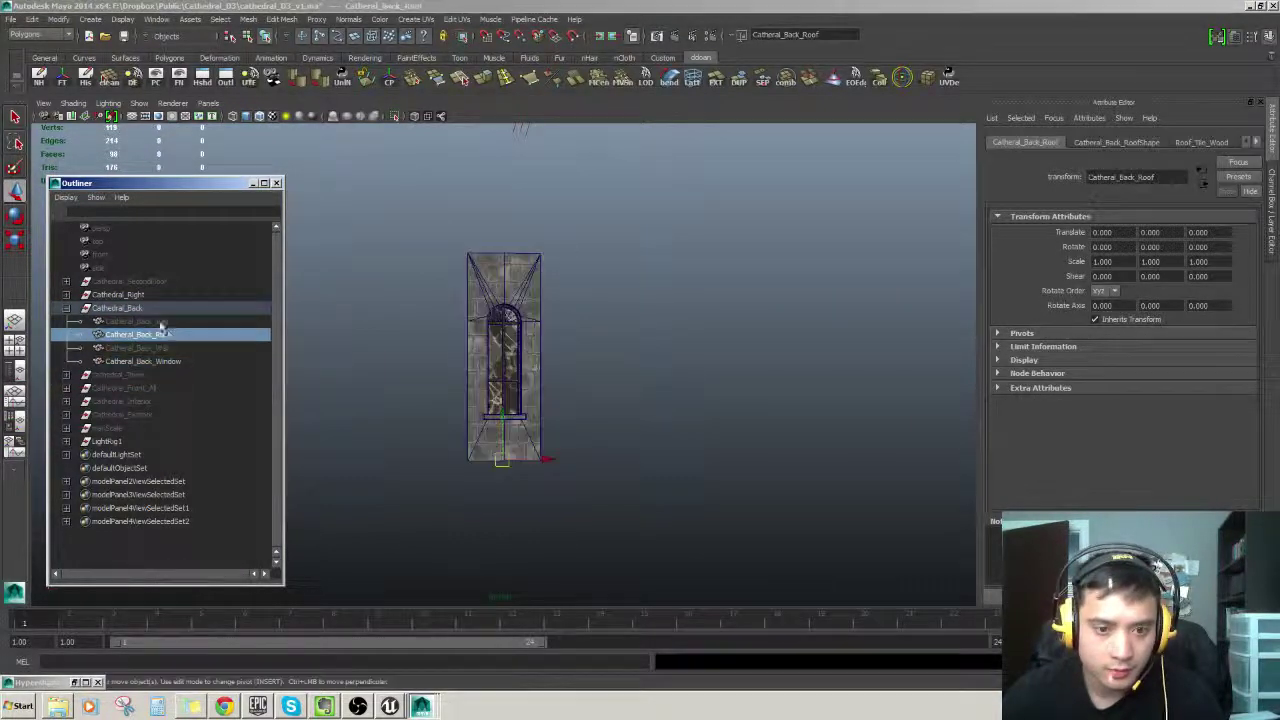
Step: Export the Cathedral_Back group as FBX, replacing the existing Catheral_Back_Window.fbx in the buildings folder
{"action": "left_click", "coordinate": [117, 308]}
{"action": "left_click", "coordinate": [10, 19]}
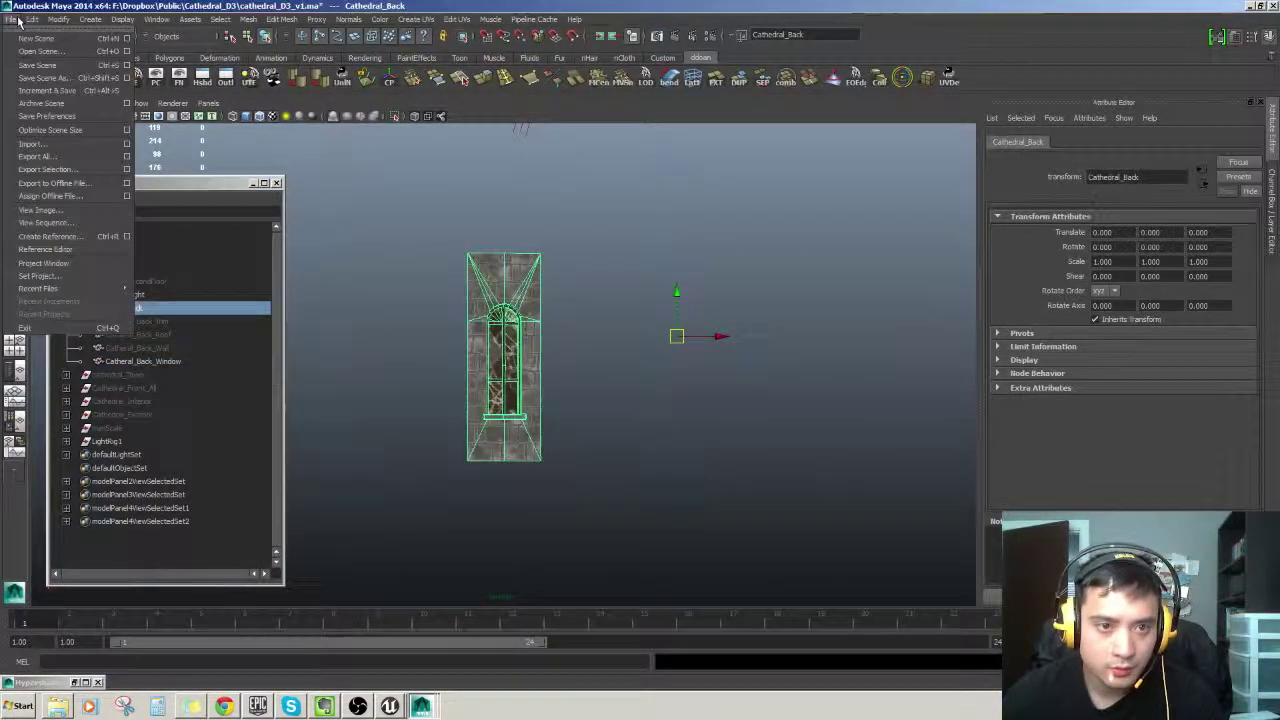
{"action": "left_click", "coordinate": [50, 170]}
{"action": "key", "text": "ctrl+v"}
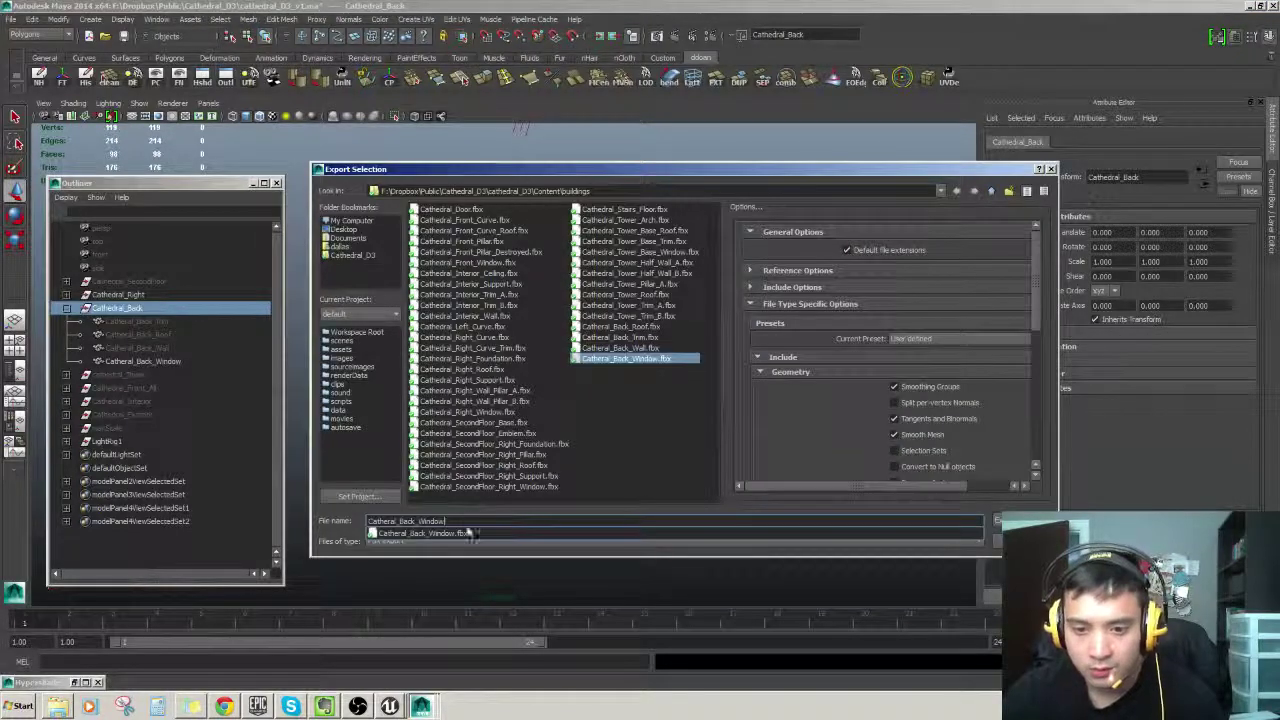
{"action": "left_click", "coordinate": [467, 533]}
{"action": "left_click", "coordinate": [1020, 521]}
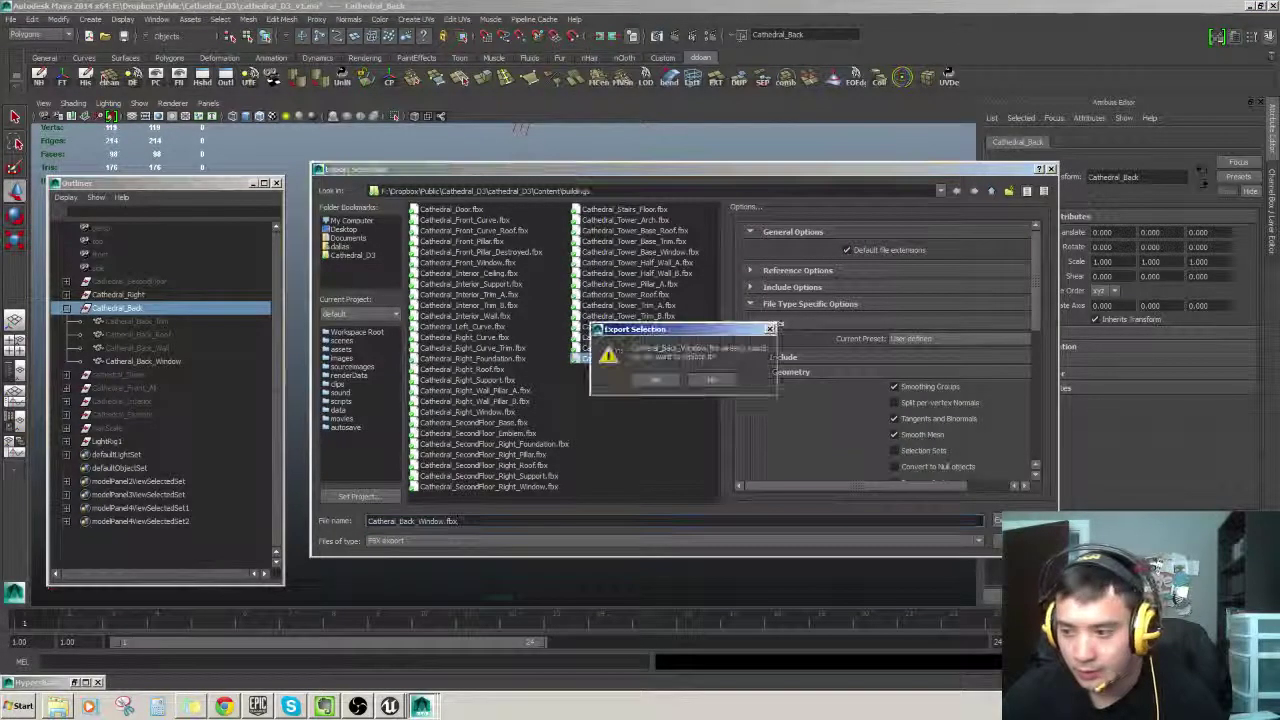
{"action": "left_click", "coordinate": [660, 380]}
{"action": "left_click", "coordinate": [726, 364]}
Step: Switch to Unreal Engine and examine the back window actors along the rear of the cathedral
{"action": "left_click", "coordinate": [390, 704]}
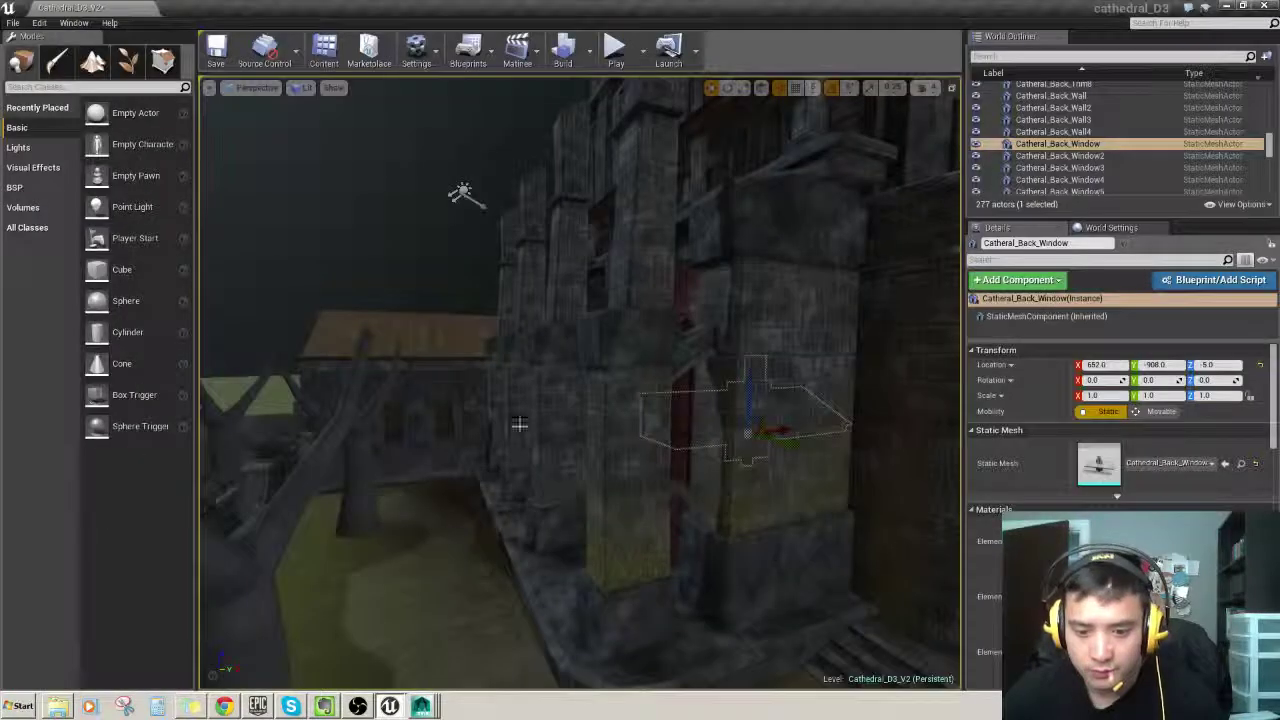
{"action": "right_click_drag", "start_coordinate": [582, 392], "coordinate": [664, 536]}
{"action": "left_click", "coordinate": [720, 584]}
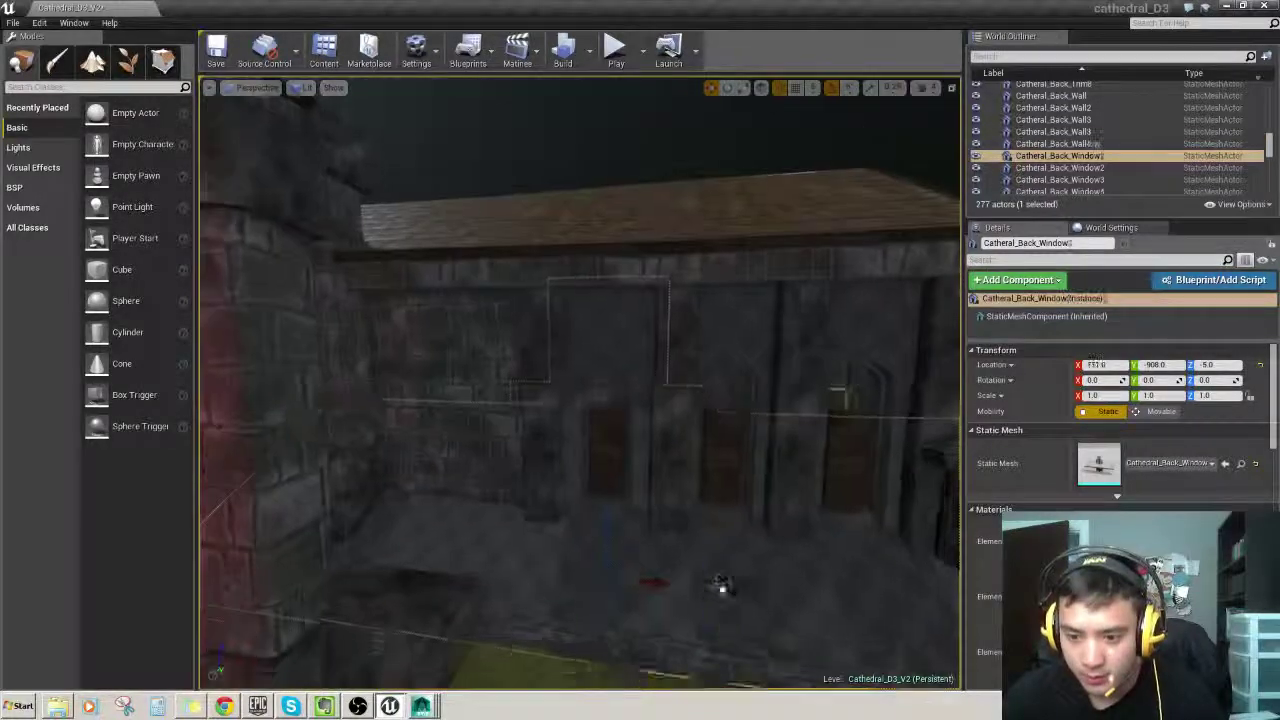
{"action": "right_click_drag", "start_coordinate": [722, 586], "coordinate": [690, 565]}
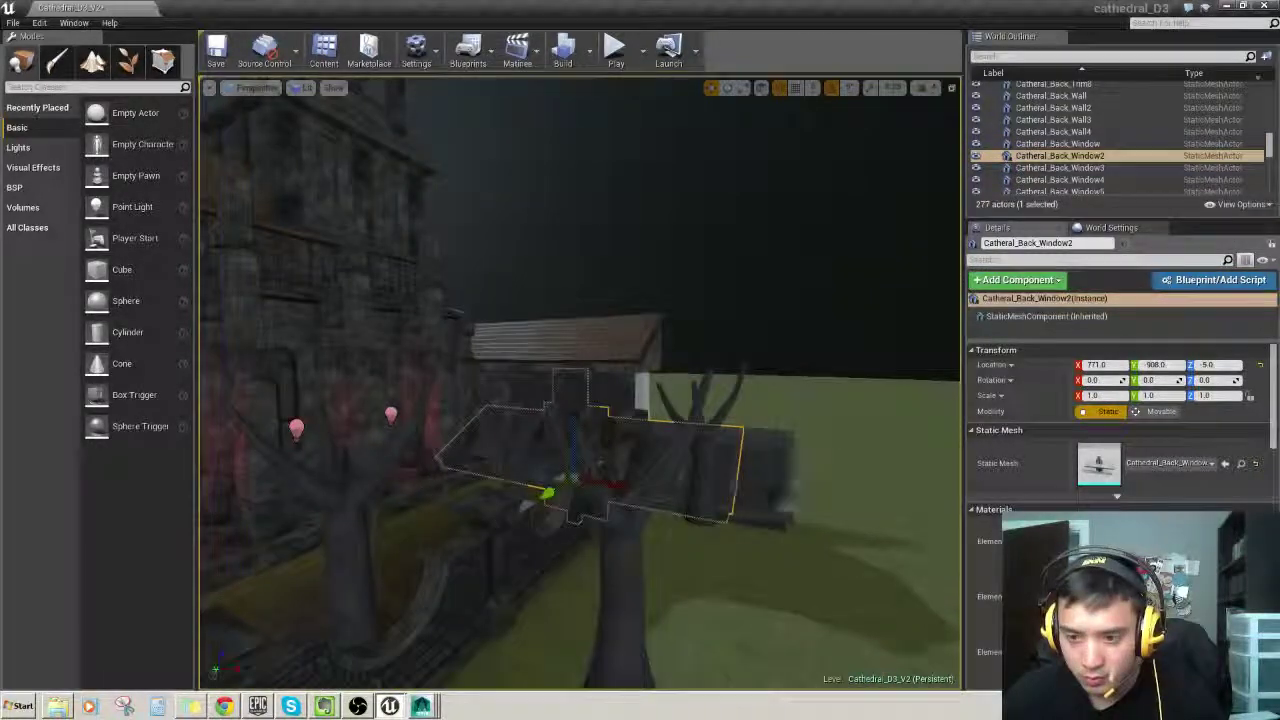
{"action": "left_click", "coordinate": [780, 498]}
{"action": "right_click_drag", "start_coordinate": [780, 498], "coordinate": [660, 510]}
{"action": "right_click_drag", "start_coordinate": [734, 489], "coordinate": [620, 487]}
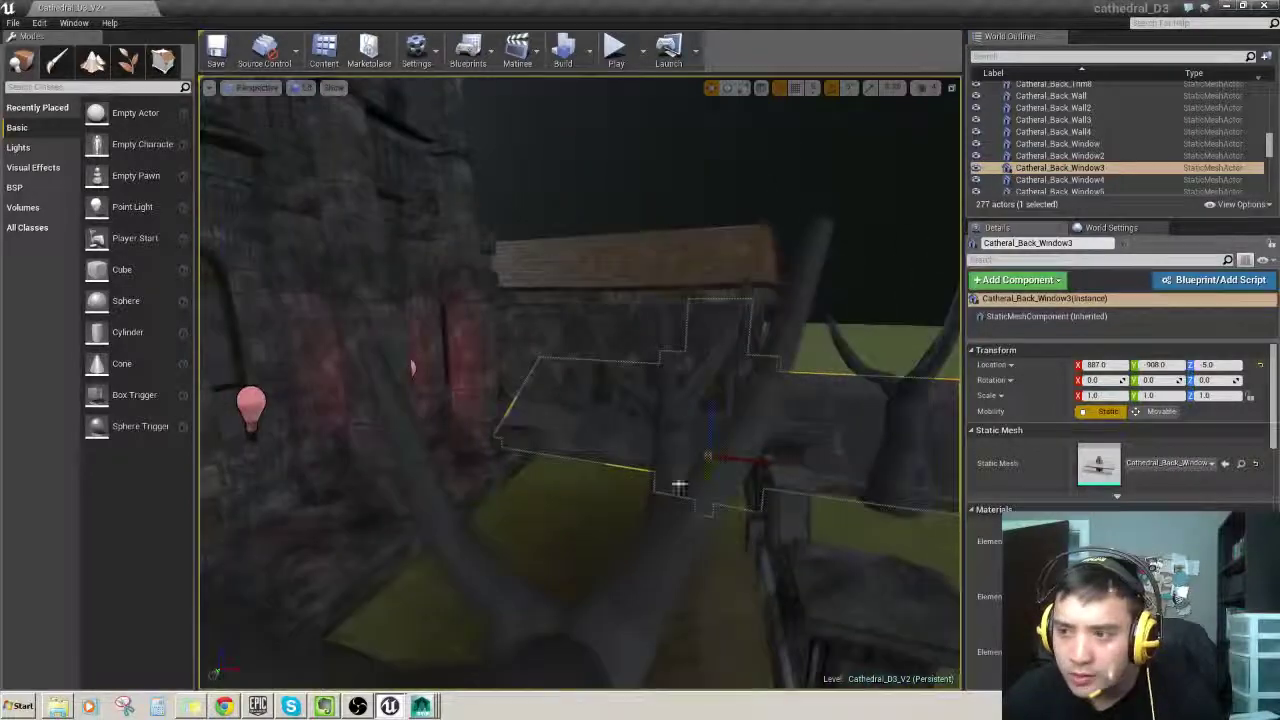
Step: Select the Catheral_Back_Window actor in the level and frame it for a closer look
{"action": "left_click", "coordinate": [1087, 168]}
{"action": "right_click_drag", "start_coordinate": [885, 238], "coordinate": [790, 238]}
{"action": "right_click_drag", "start_coordinate": [622, 216], "coordinate": [765, 276]}
{"action": "left_click", "coordinate": [557, 229]}
{"action": "key", "text": "f"}
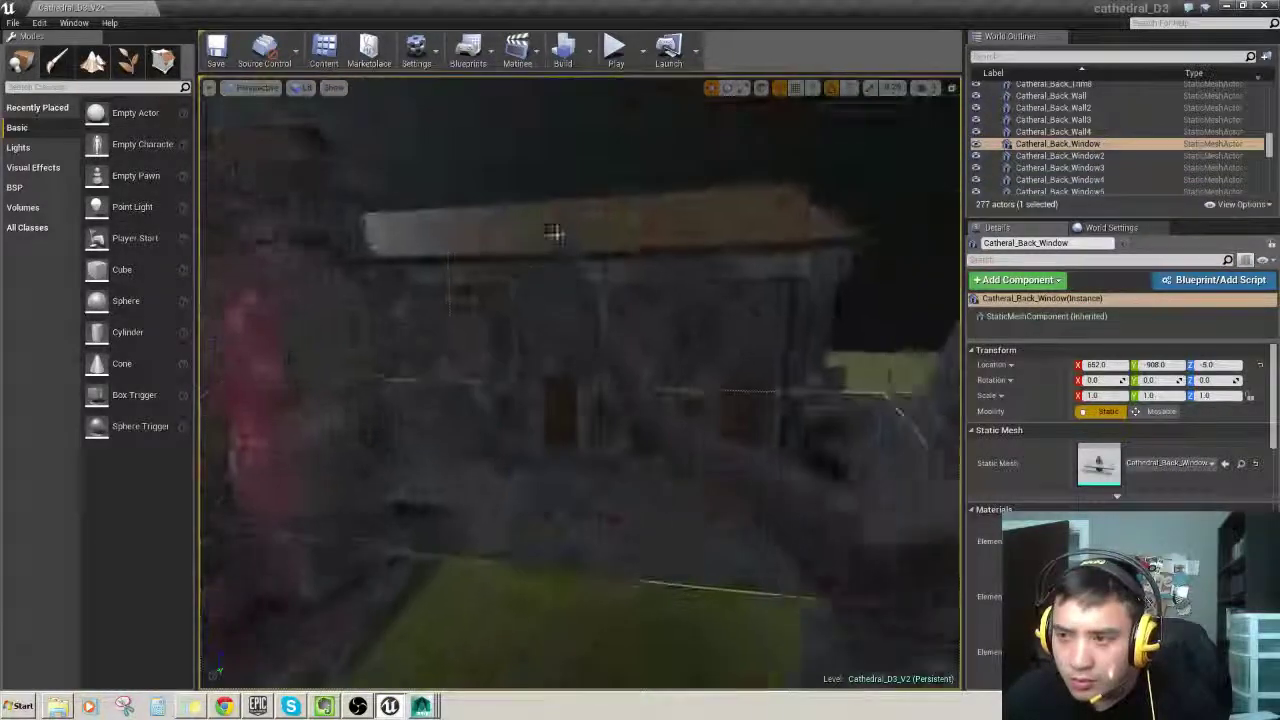
Step: Try to raise the Catheral_Back_Window actor and undo the move
{"action": "left_click_drag", "start_coordinate": [540, 311], "coordinate": [600, 360], "text": "alt"}
{"action": "left_click_drag", "start_coordinate": [622, 484], "coordinate": [597, 214]}
{"action": "mouse_move", "coordinate": [599, 228]}
{"action": "right_mouse_down"}
{"action": "mouse_move", "coordinate": [602, 200]}
{"action": "mouse_move", "coordinate": [599, 230]}
{"action": "right_mouse_up"}
{"action": "key", "text": "ctrl+z"}
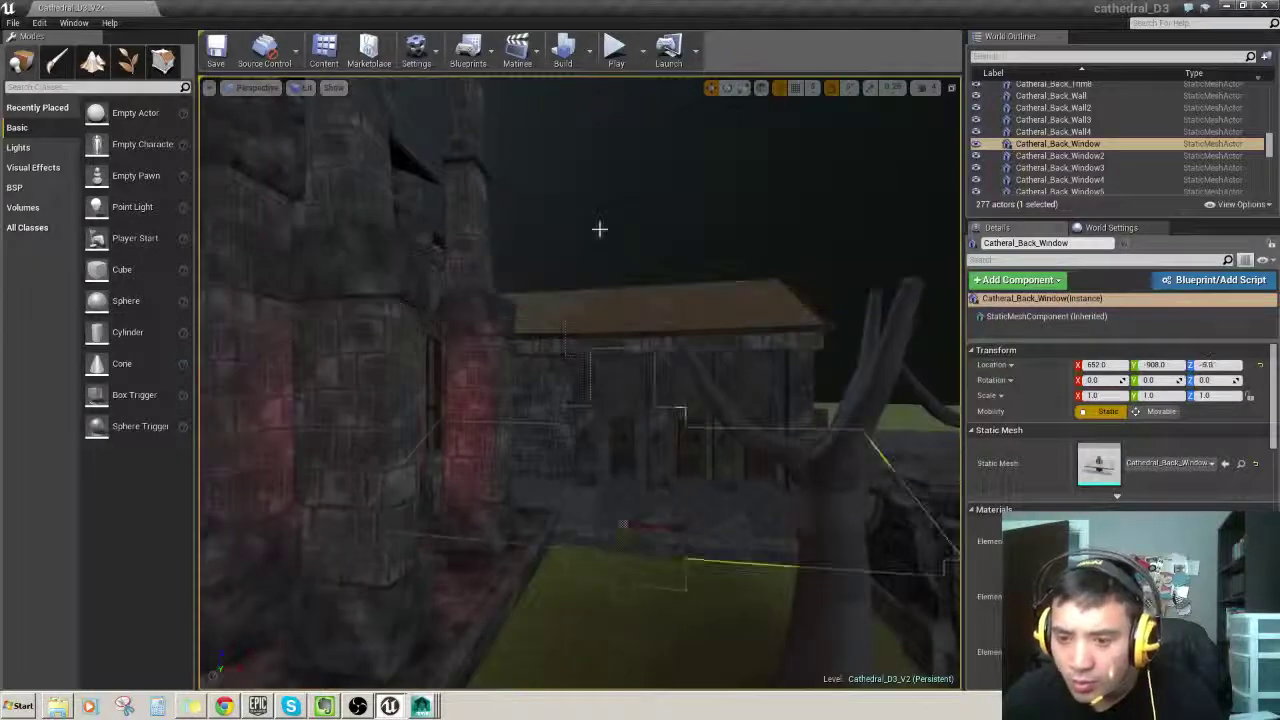
Step: Select the Catheral_Back_Window2 actor, switch to Maya and close the untitled window scene without saving
{"action": "left_click", "coordinate": [680, 383]}
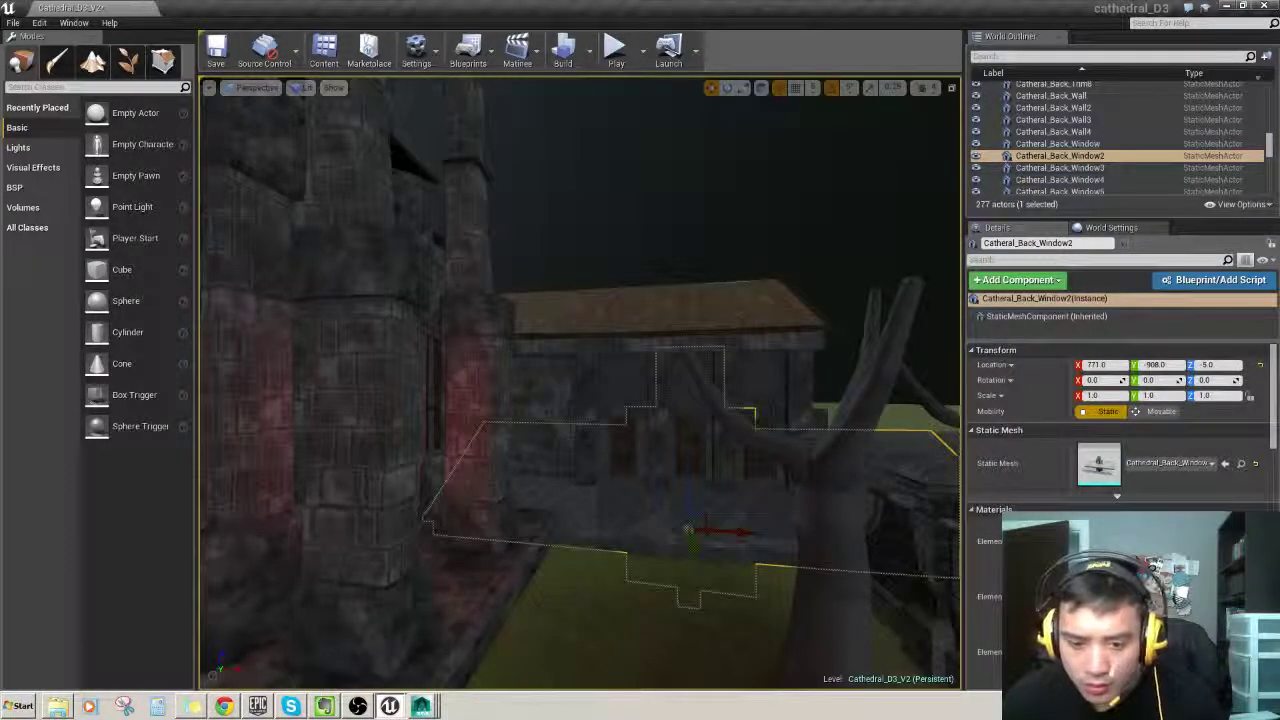
{"action": "left_click", "coordinate": [423, 706]}
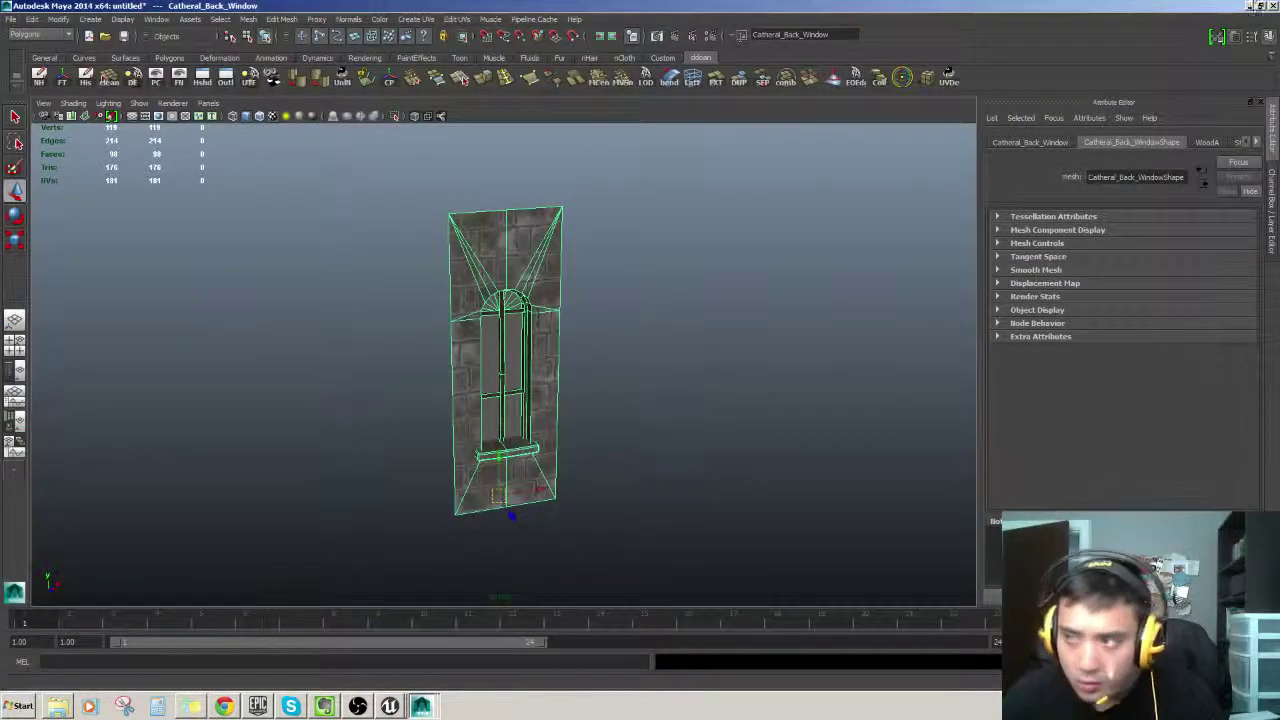
{"action": "left_click", "coordinate": [1261, 6]}
{"action": "left_click", "coordinate": [834, 6]}
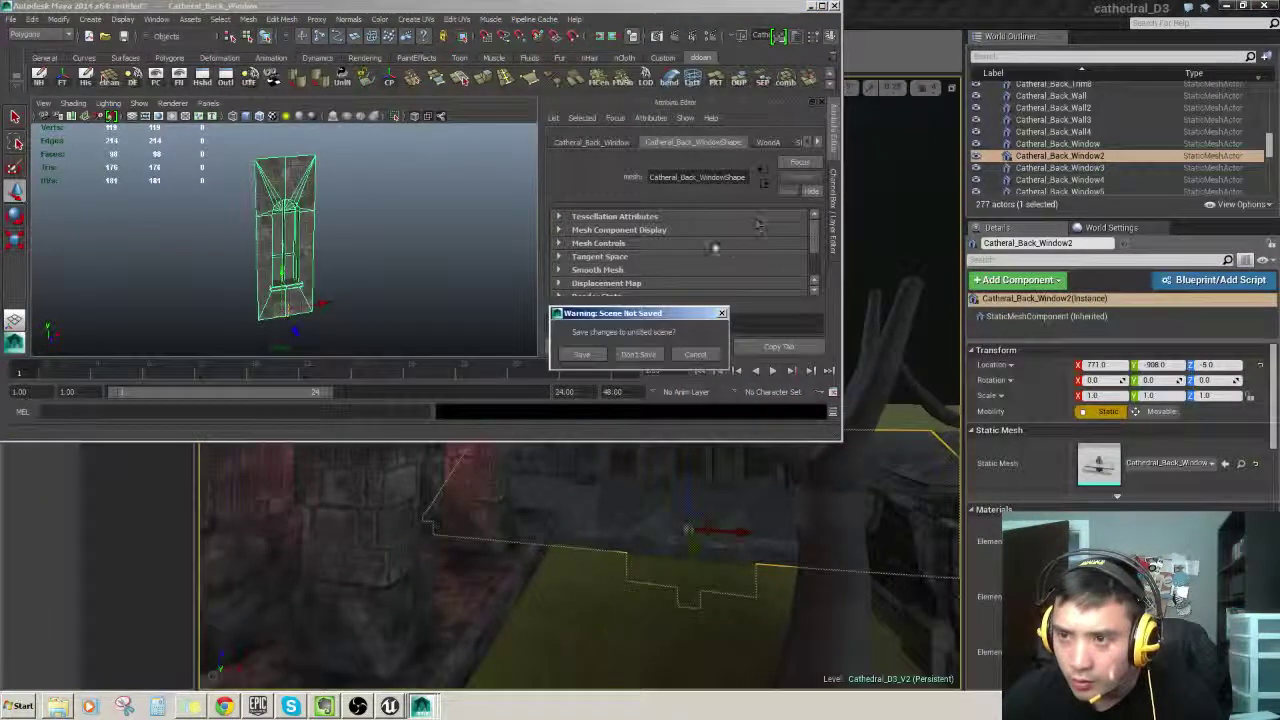
{"action": "left_click", "coordinate": [645, 355]}
{"action": "left_click", "coordinate": [638, 354]}
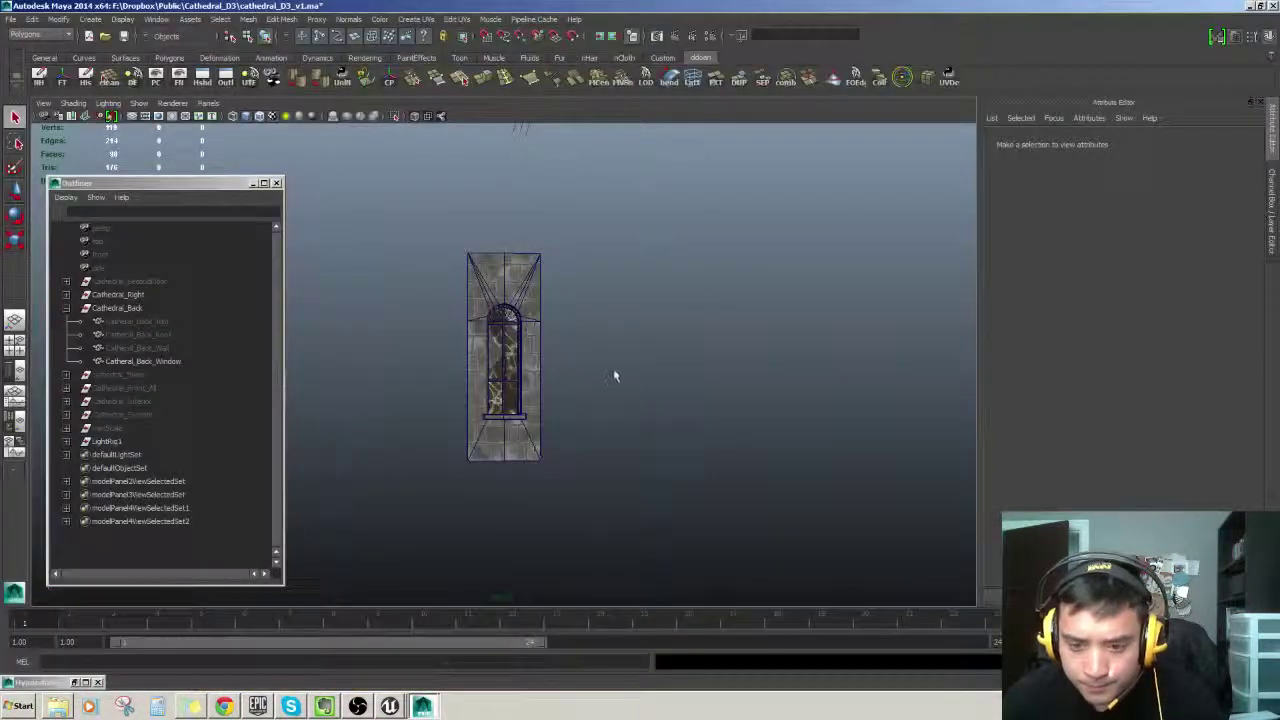
Step: Select the Catheral_Back_Window mesh, frame it for a closer look and show its channel attributes
{"action": "left_click", "coordinate": [530, 400]}
{"action": "key", "text": "f"}
{"action": "left_click", "coordinate": [154, 349]}
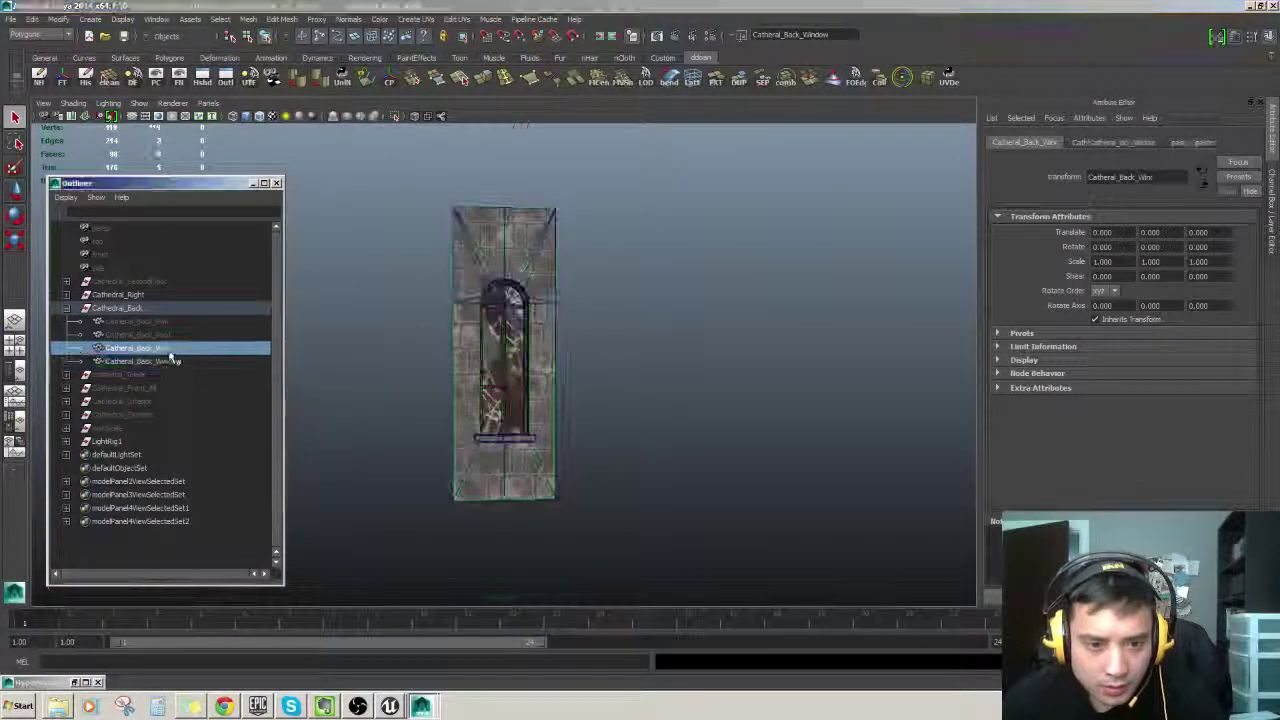
{"action": "left_click", "coordinate": [177, 362]}
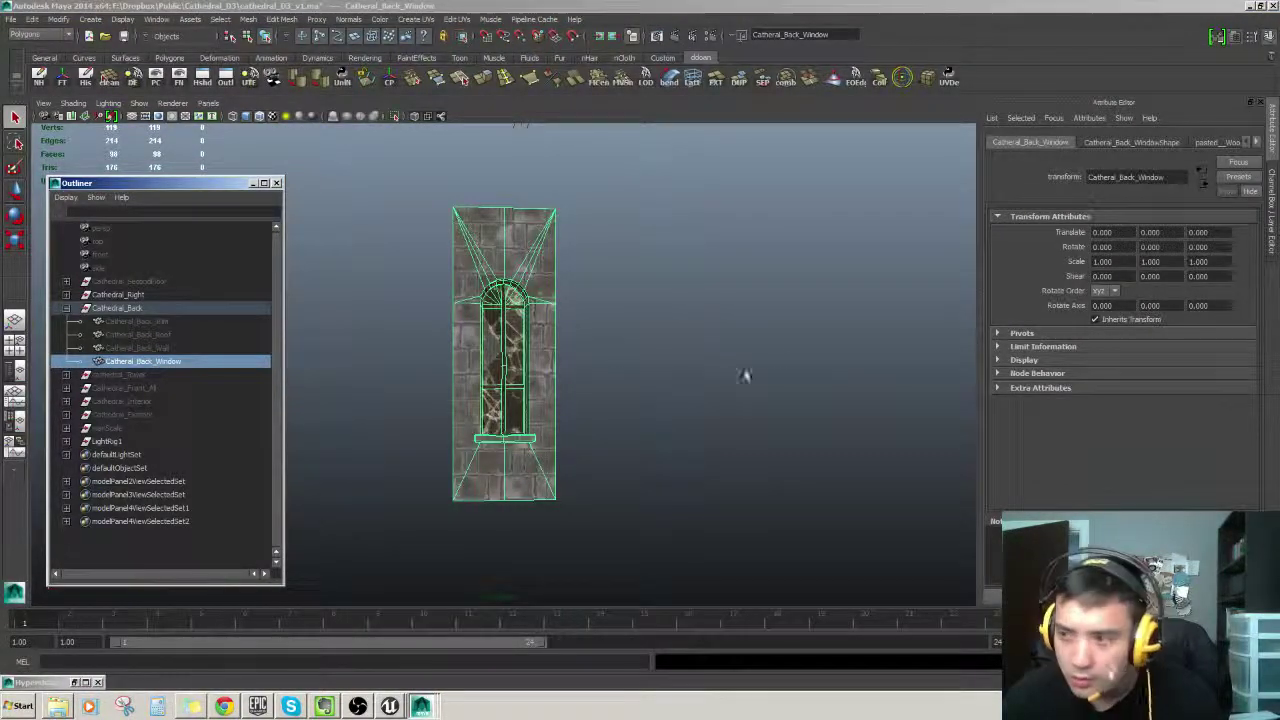
{"action": "left_click", "coordinate": [1268, 37]}
{"action": "scroll", "coordinate": [811, 346], "scroll_direction": "up", "scroll_amount": 3}
{"action": "left_click_drag", "start_coordinate": [800, 346], "coordinate": [729, 357], "text": "alt"}
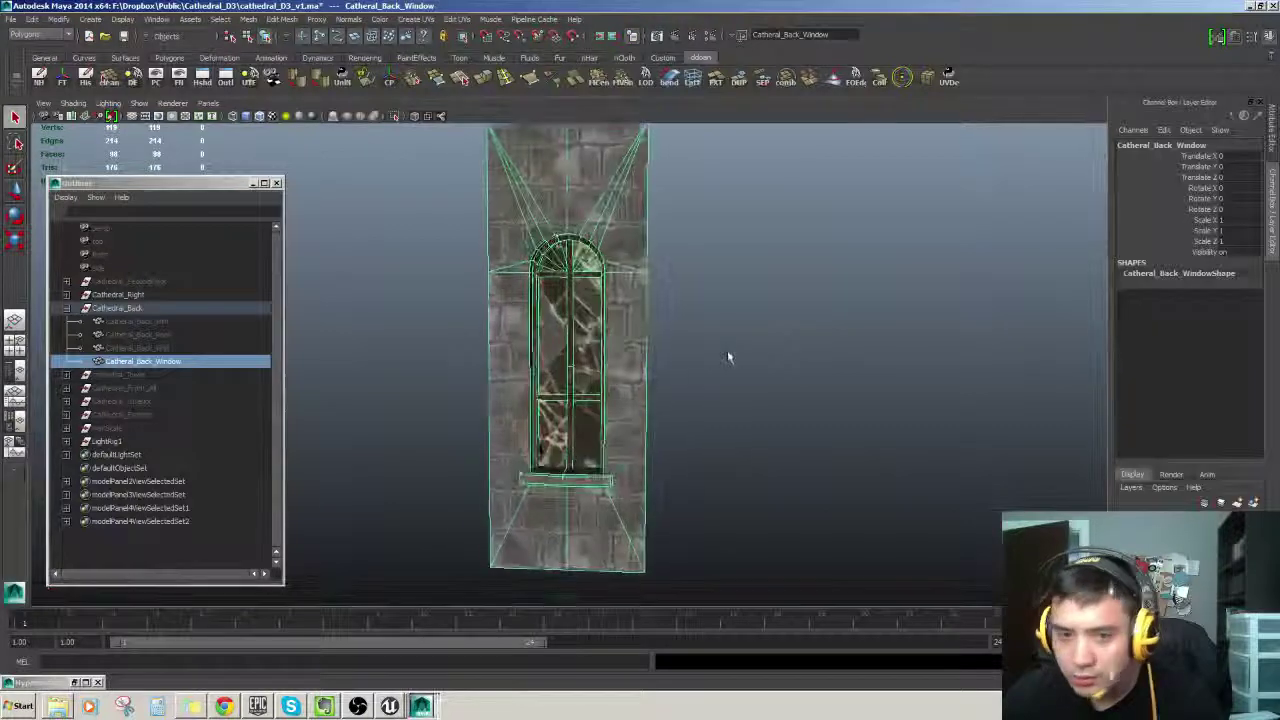
Step: Copy the object name of Catheral_Back_Window and keep only that mesh selected
{"action": "left_click", "coordinate": [154, 348]}
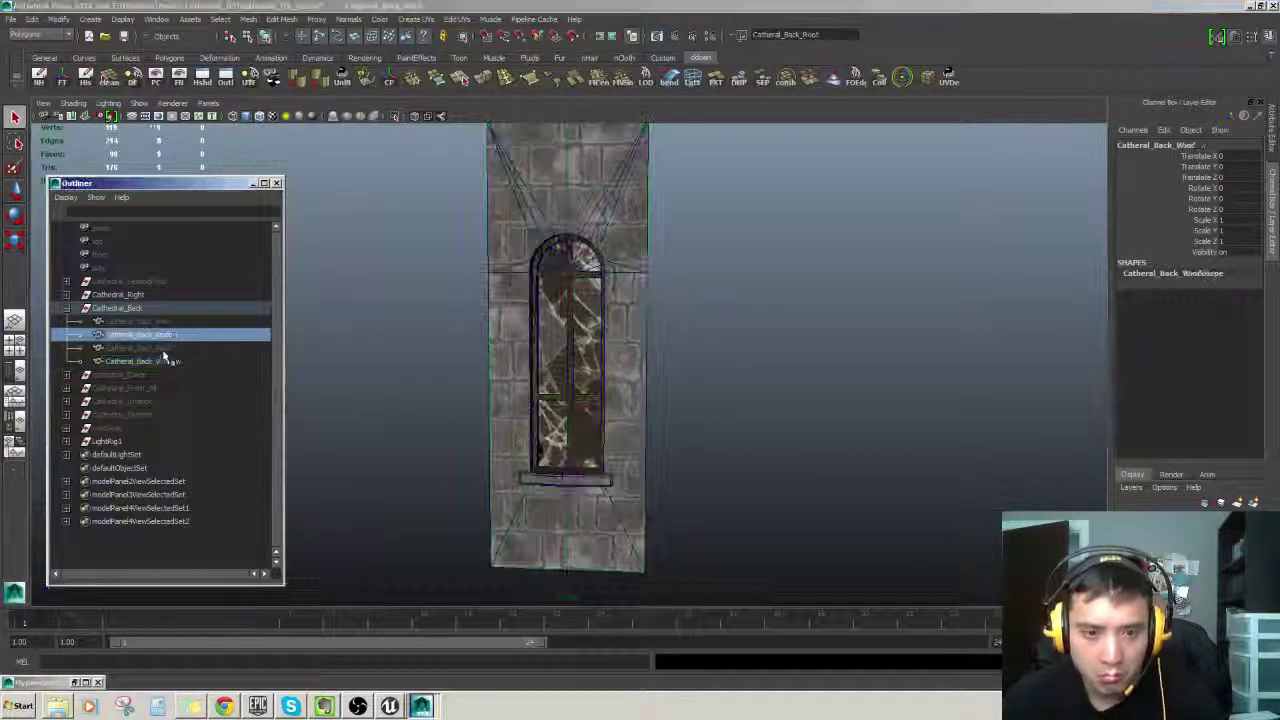
{"action": "left_click", "coordinate": [172, 361]}
{"action": "left_click", "coordinate": [14, 22]}
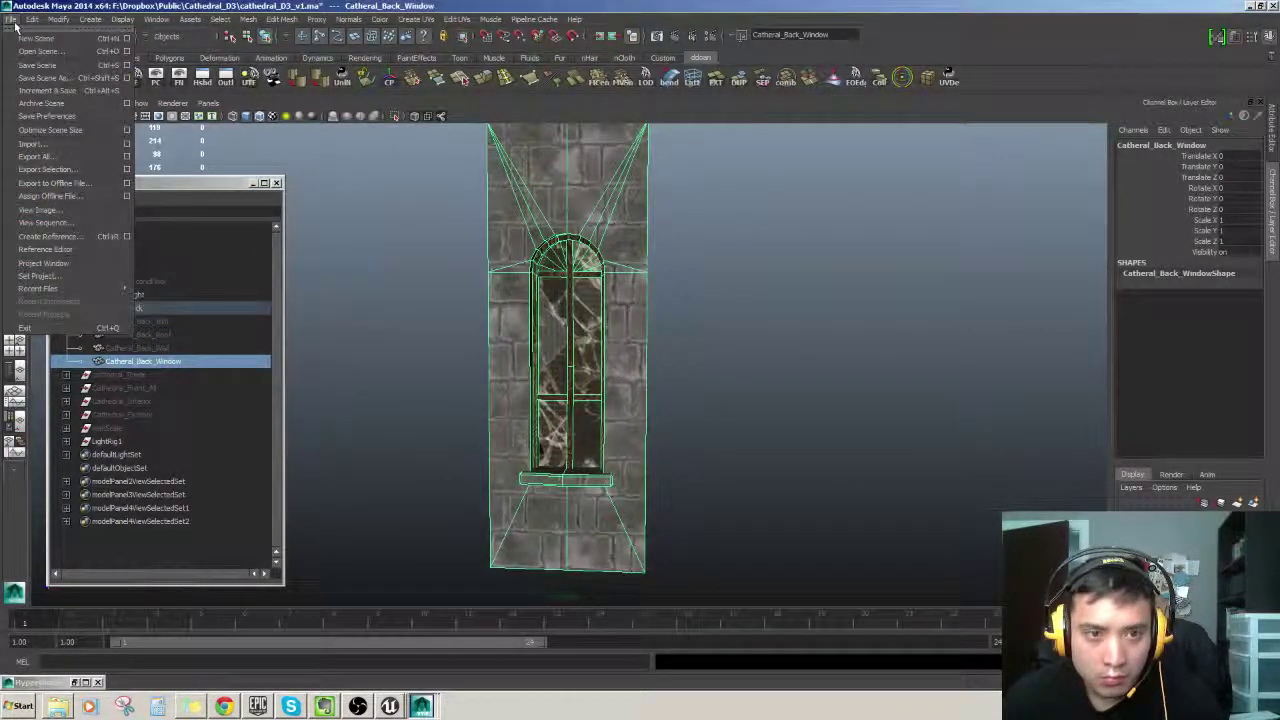
{"action": "left_click", "coordinate": [176, 361]}
{"action": "double_click", "coordinate": [174, 364]}
{"action": "key", "text": "ctrl+c"}
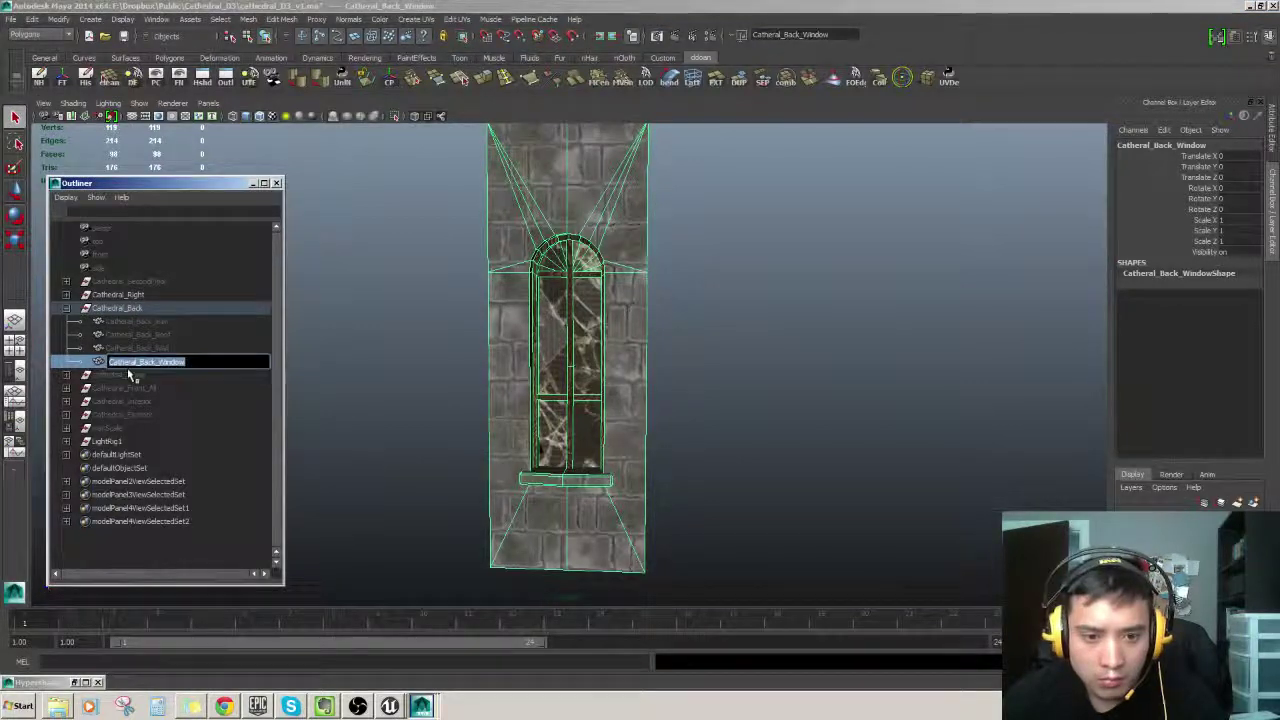
{"action": "left_click", "coordinate": [129, 374]}
{"action": "left_click", "coordinate": [137, 362]}
Step: Export the selected back window as FBX over Catheral_Back_Window.fbx in the buildings folder
{"action": "left_click", "coordinate": [18, 19]}
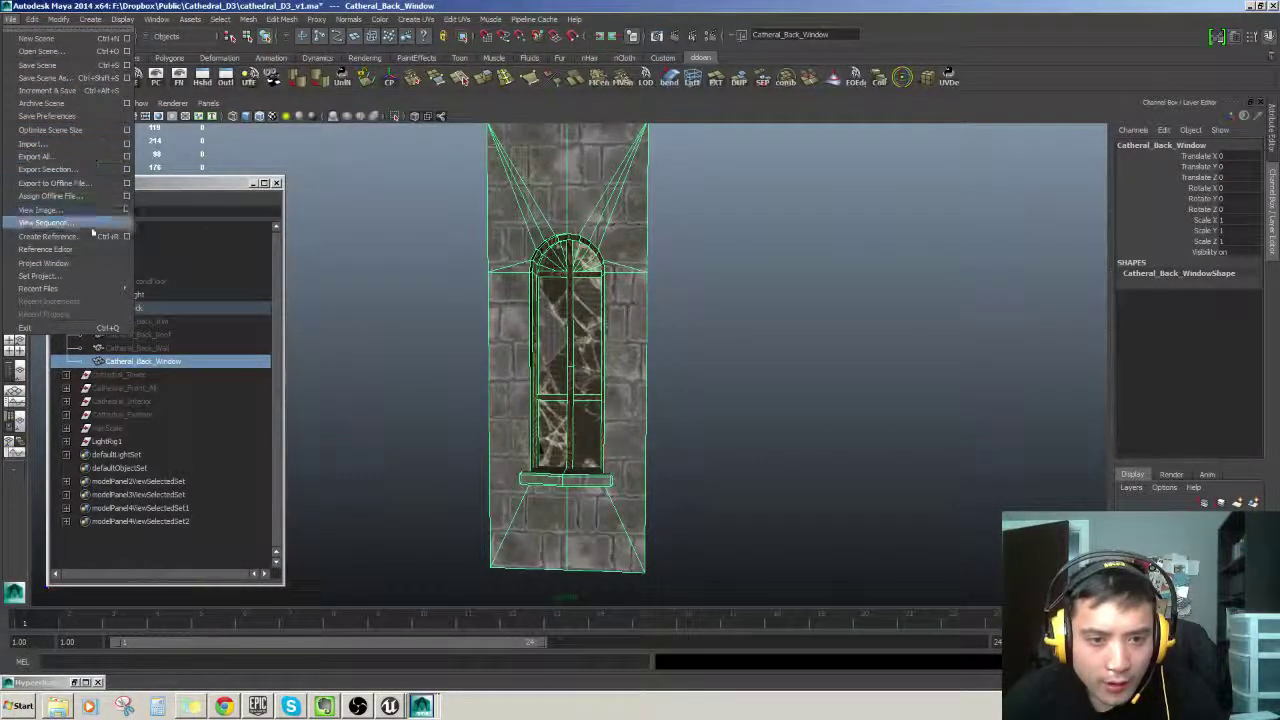
{"action": "left_click", "coordinate": [85, 169]}
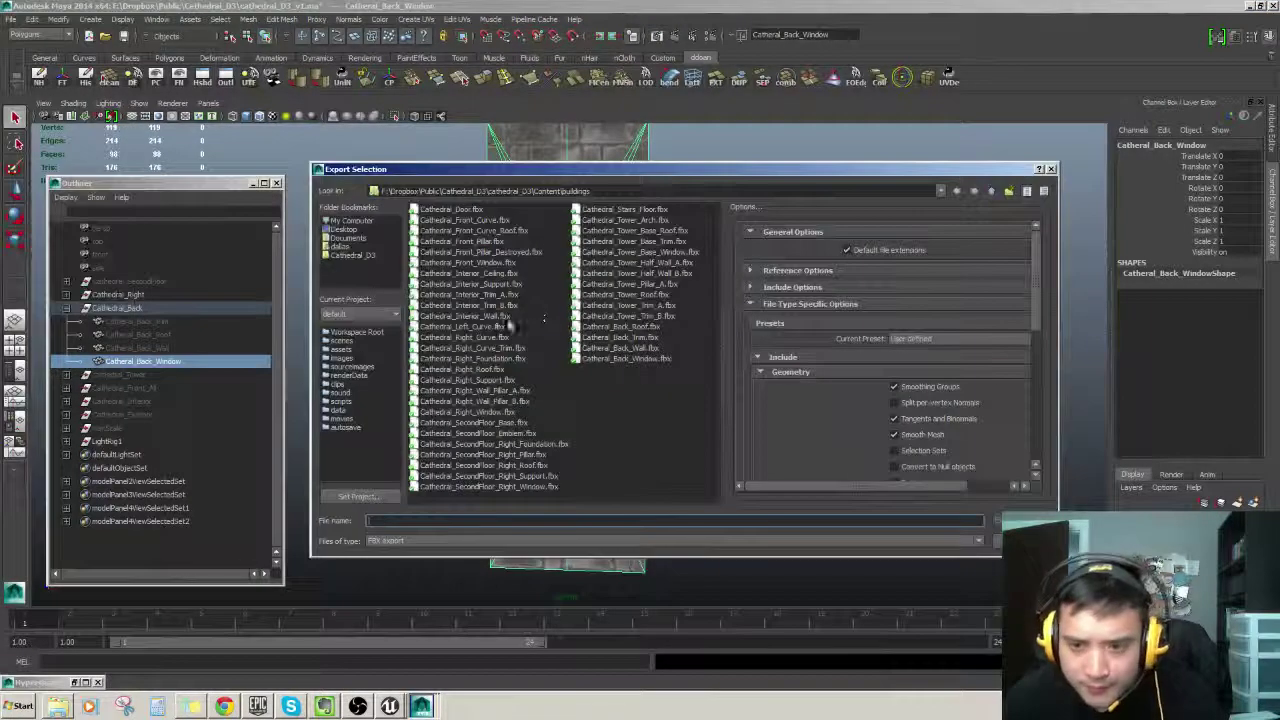
{"action": "key", "text": "ctrl+v"}
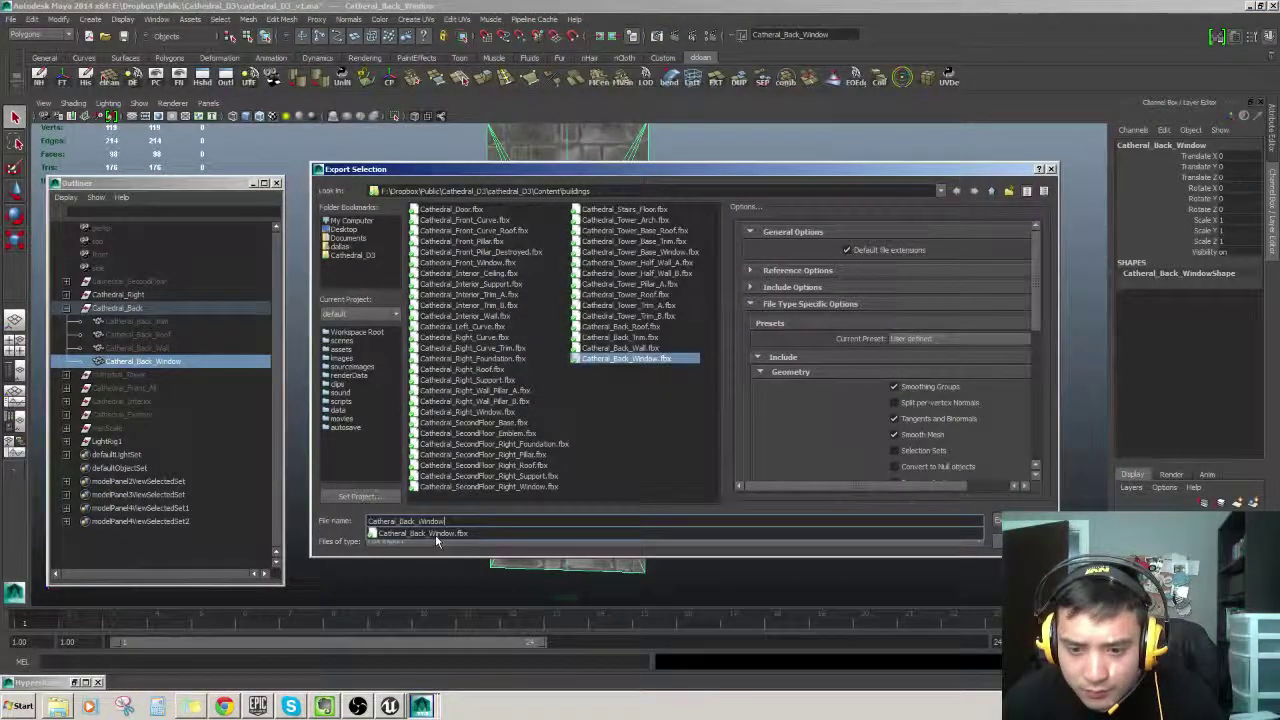
{"action": "left_click", "coordinate": [436, 536]}
{"action": "left_click", "coordinate": [1012, 521]}
{"action": "left_click", "coordinate": [655, 381]}
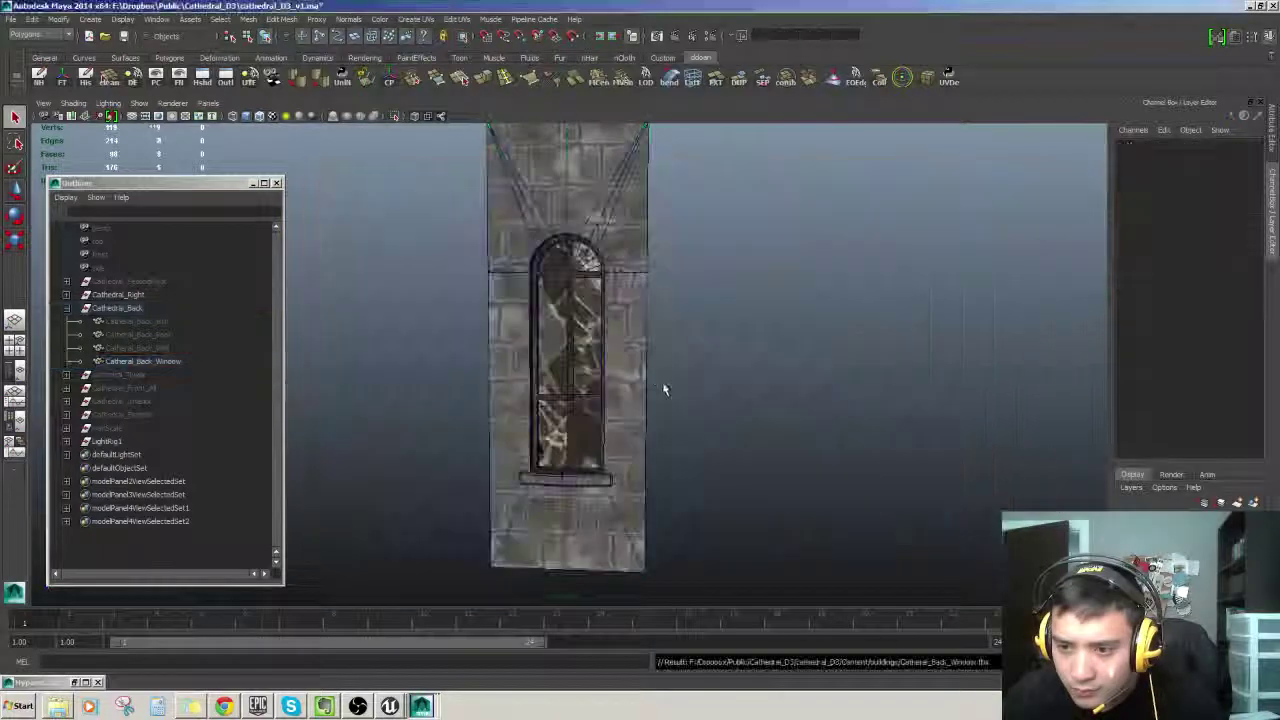
Step: Close the empty untitled Maya scene without saving and switch to Unreal Engine
{"action": "left_click", "coordinate": [408, 678]}
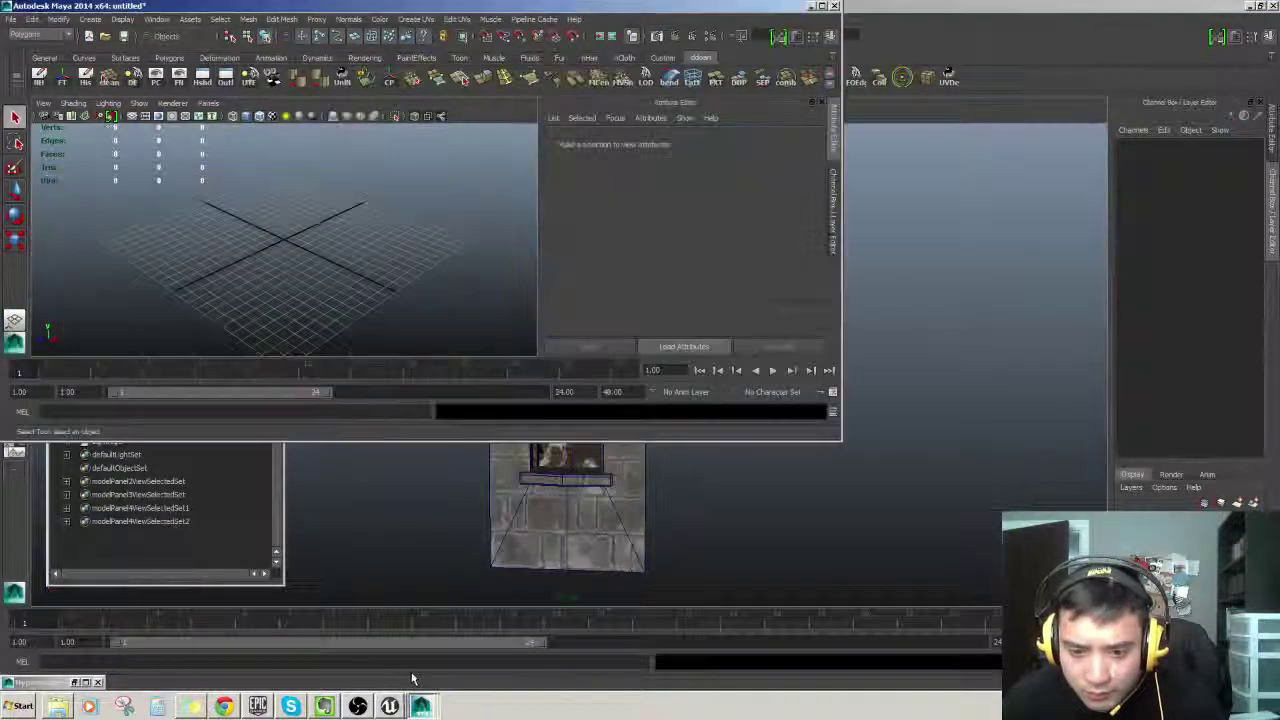
{"action": "left_click", "coordinate": [835, 6]}
{"action": "left_click", "coordinate": [641, 356]}
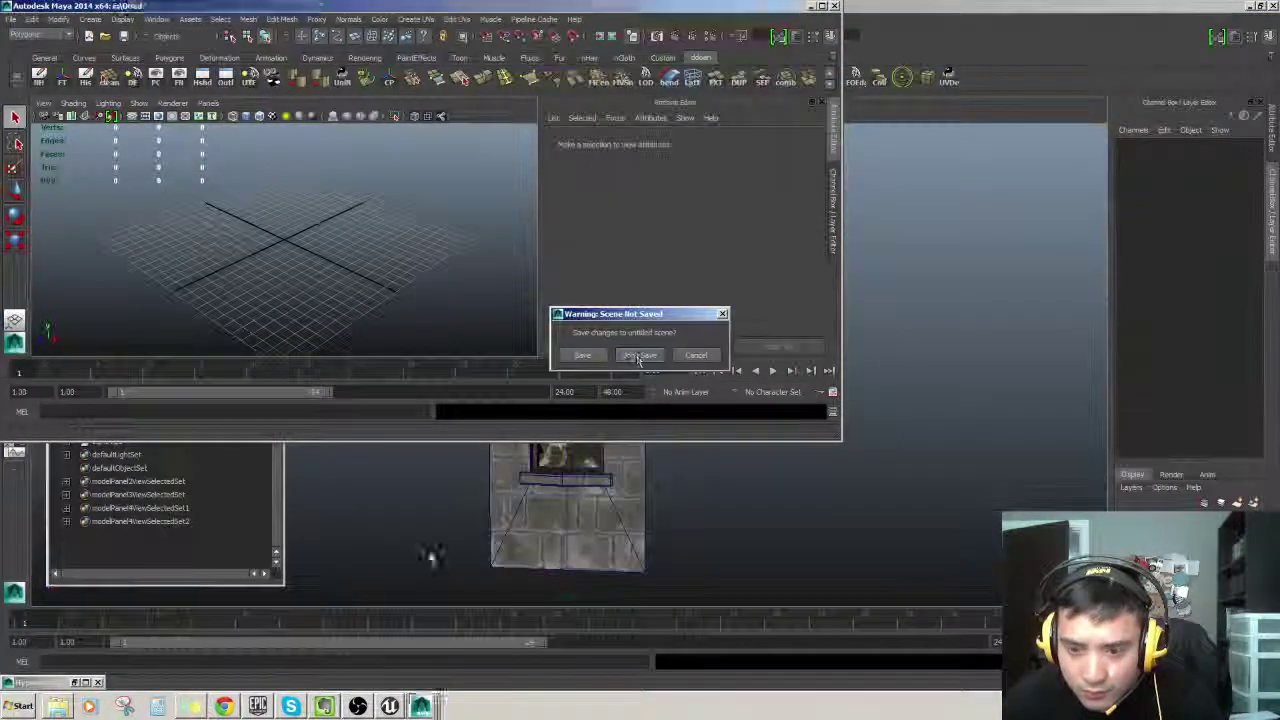
{"action": "left_click", "coordinate": [390, 706]}
Step: Examine the back windows in the level, selecting Catheral_Back_Window and Catheral_Back_Window3 to check their placement and mesh details
{"action": "key", "text": "w"}
{"action": "right_click_drag", "start_coordinate": [519, 487], "coordinate": [560, 510]}
{"action": "left_click", "coordinate": [573, 402]}
{"action": "right_click_drag", "start_coordinate": [573, 402], "coordinate": [554, 391]}
{"action": "key", "text": "d"}
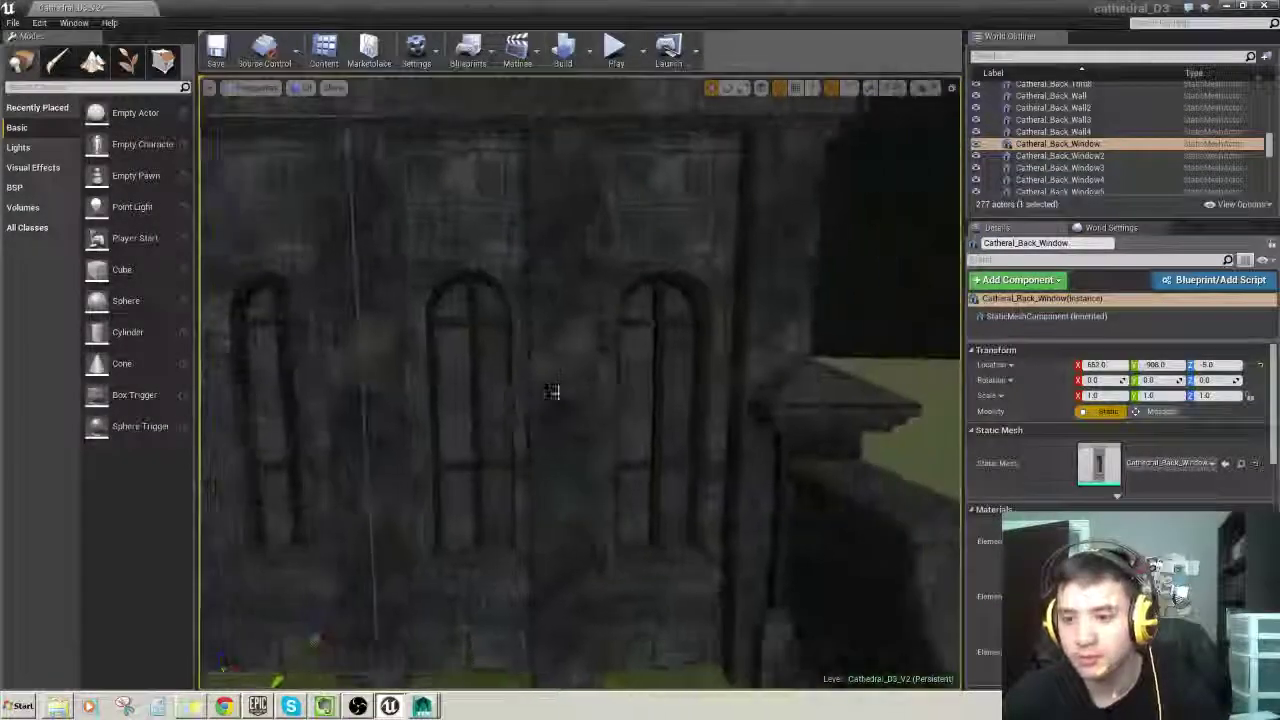
{"action": "left_click", "coordinate": [446, 246]}
{"action": "left_click", "coordinate": [600, 229]}
{"action": "right_click_drag", "start_coordinate": [639, 341], "coordinate": [512, 362]}
{"action": "scroll", "coordinate": [1015, 503], "scroll_direction": "down", "scroll_amount": 1}
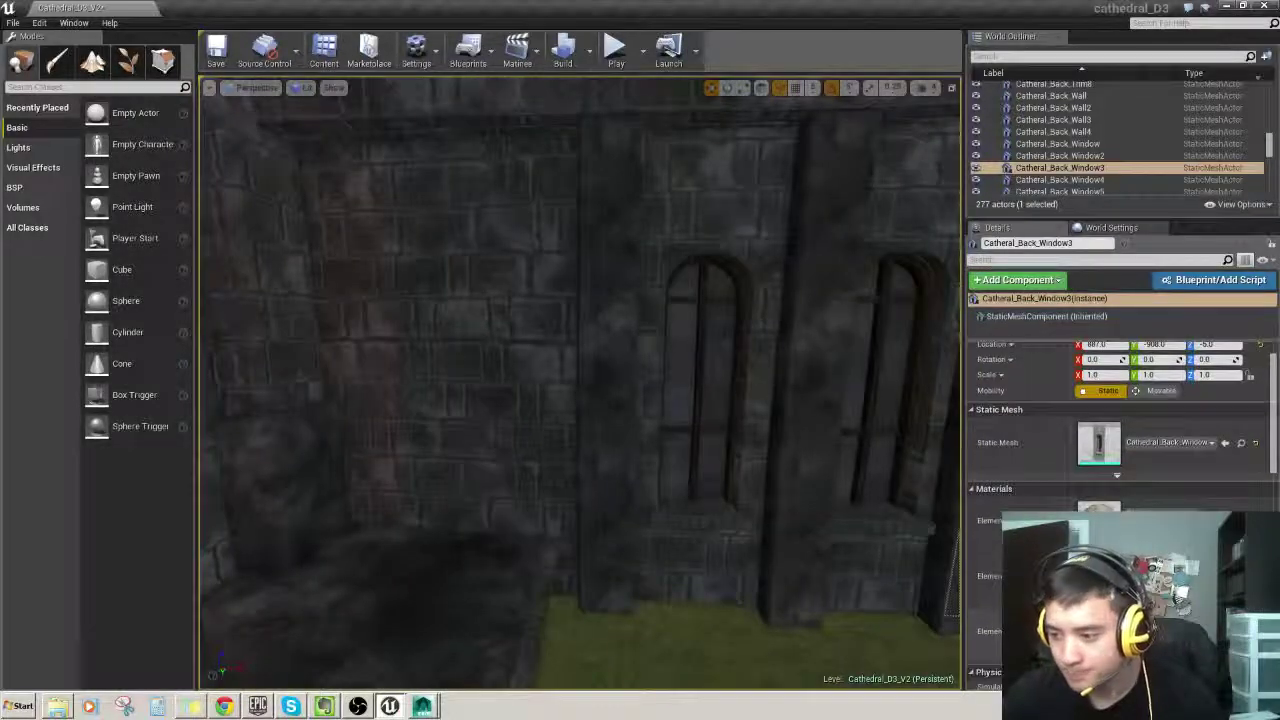
{"action": "right_click_drag", "start_coordinate": [712, 430], "coordinate": [480, 440]}
{"action": "key", "text": "s"}
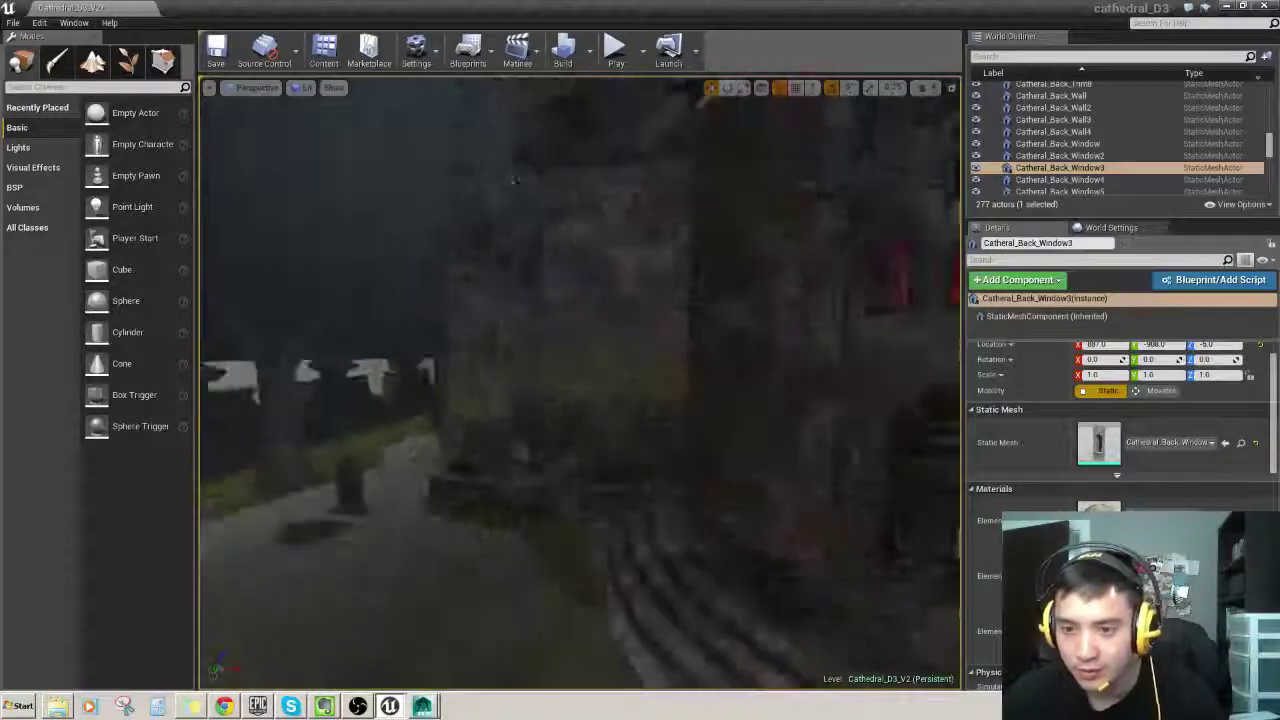
Step: Move the Catheral_Back_Wall2 actor along X and Y to close the gap at the wall's edge
{"action": "right_click_drag", "start_coordinate": [580, 400], "coordinate": [700, 400]}
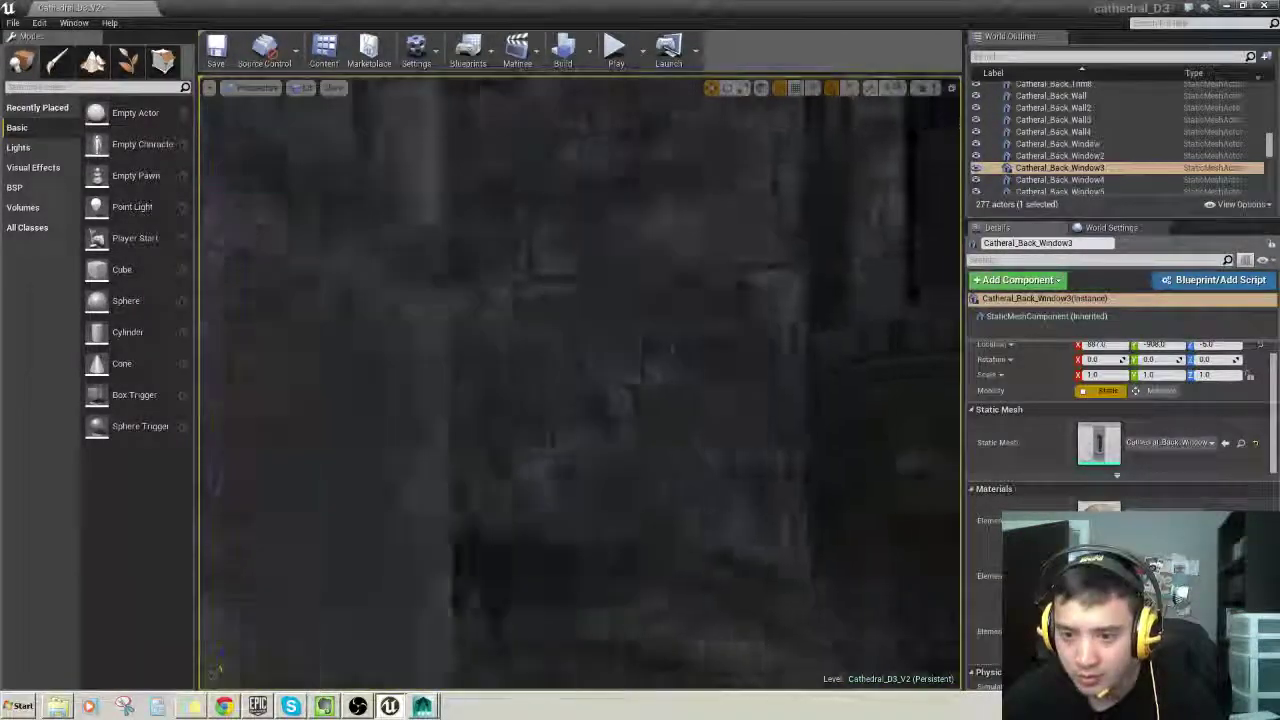
{"action": "right_click_drag", "start_coordinate": [580, 400], "coordinate": [630, 385]}
{"action": "left_click", "coordinate": [640, 410]}
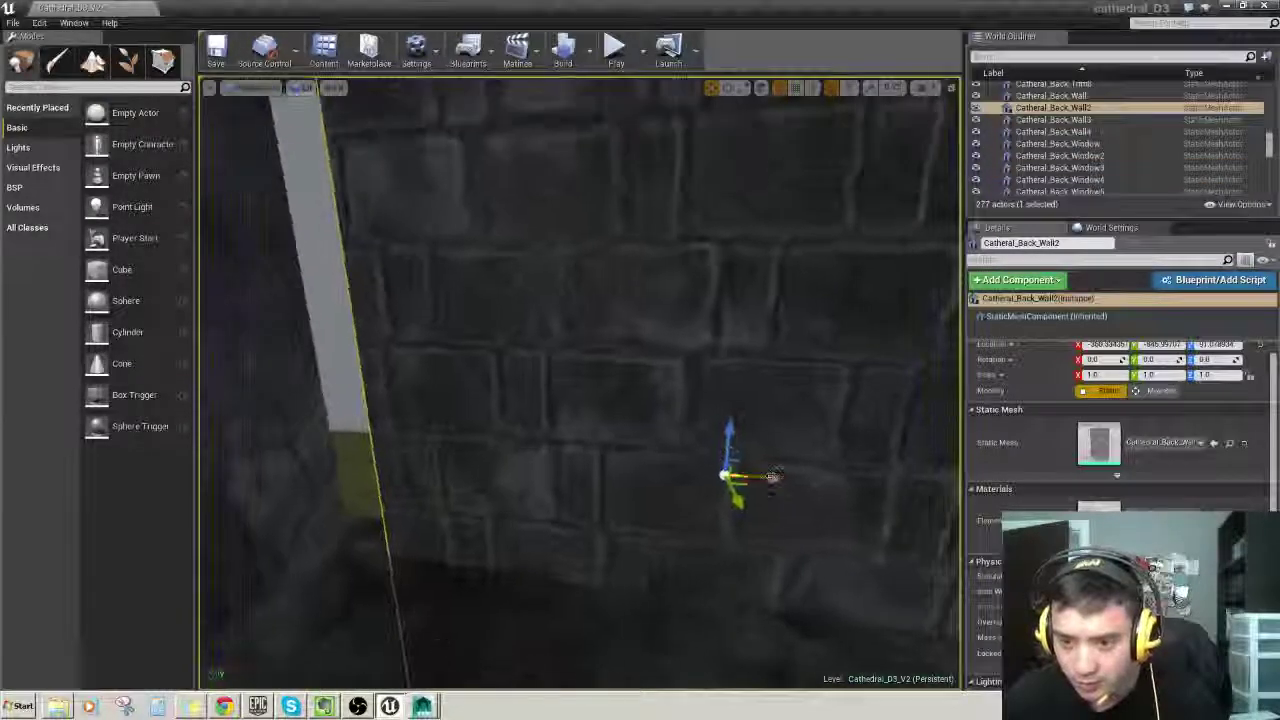
{"action": "left_click_drag", "start_coordinate": [708, 475], "coordinate": [592, 482]}
{"action": "right_click_drag", "start_coordinate": [592, 482], "coordinate": [635, 489]}
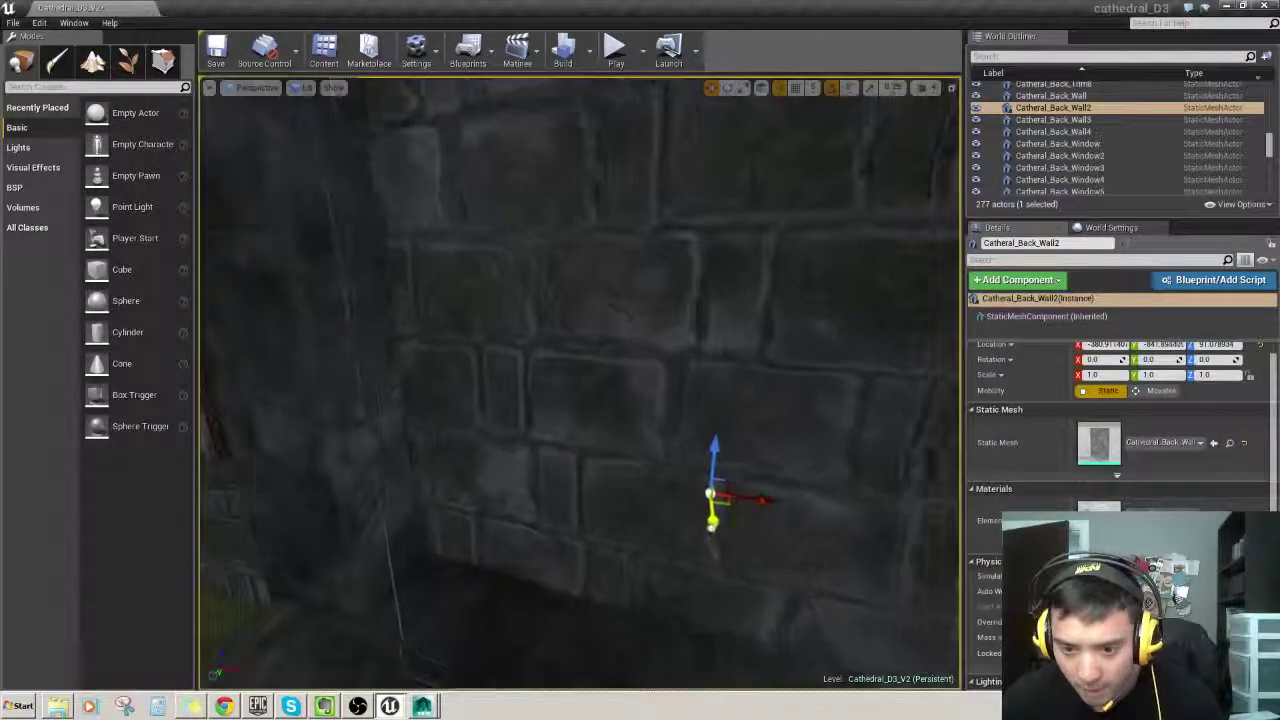
{"action": "left_click_drag", "start_coordinate": [711, 538], "coordinate": [712, 546]}
{"action": "right_click_drag", "start_coordinate": [712, 546], "coordinate": [805, 540]}
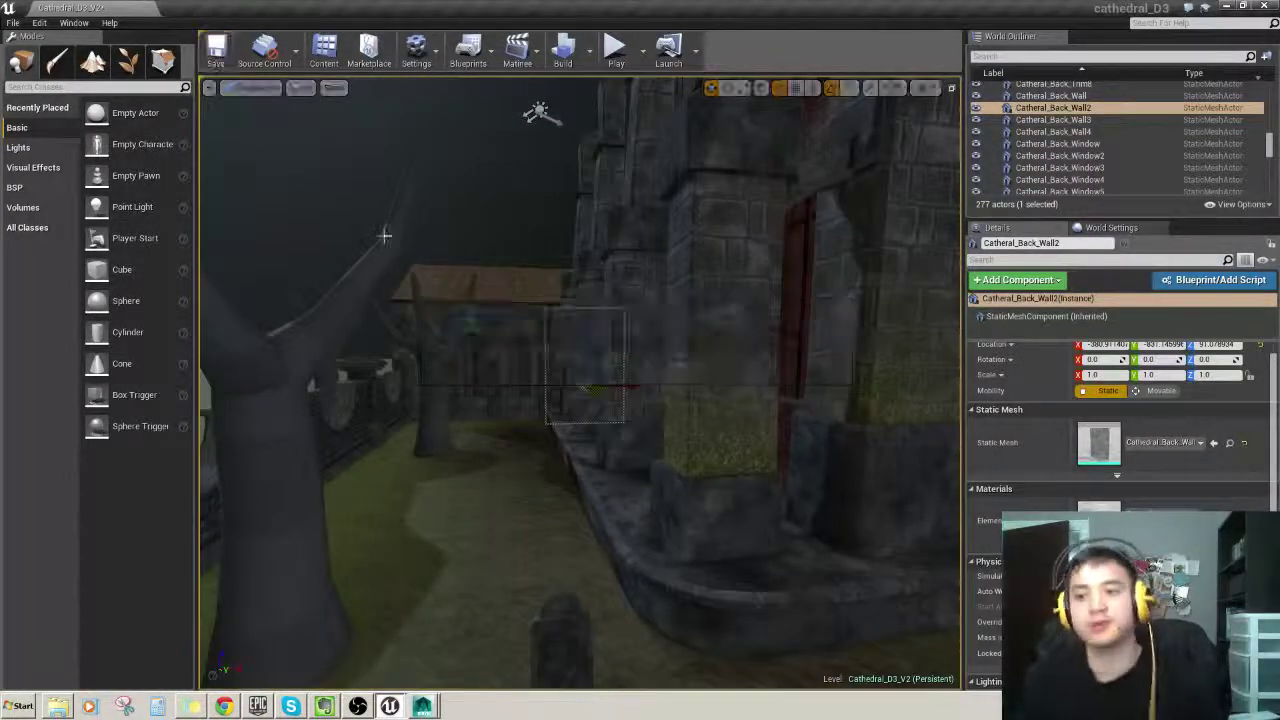
{"action": "right_click_drag", "start_coordinate": [537, 423], "coordinate": [580, 428]}
{"action": "mouse_move", "coordinate": [428, 408]}
{"action": "right_mouse_down"}
{"action": "mouse_move", "coordinate": [360, 410]}
{"action": "mouse_move", "coordinate": [428, 408]}
{"action": "right_mouse_up"}
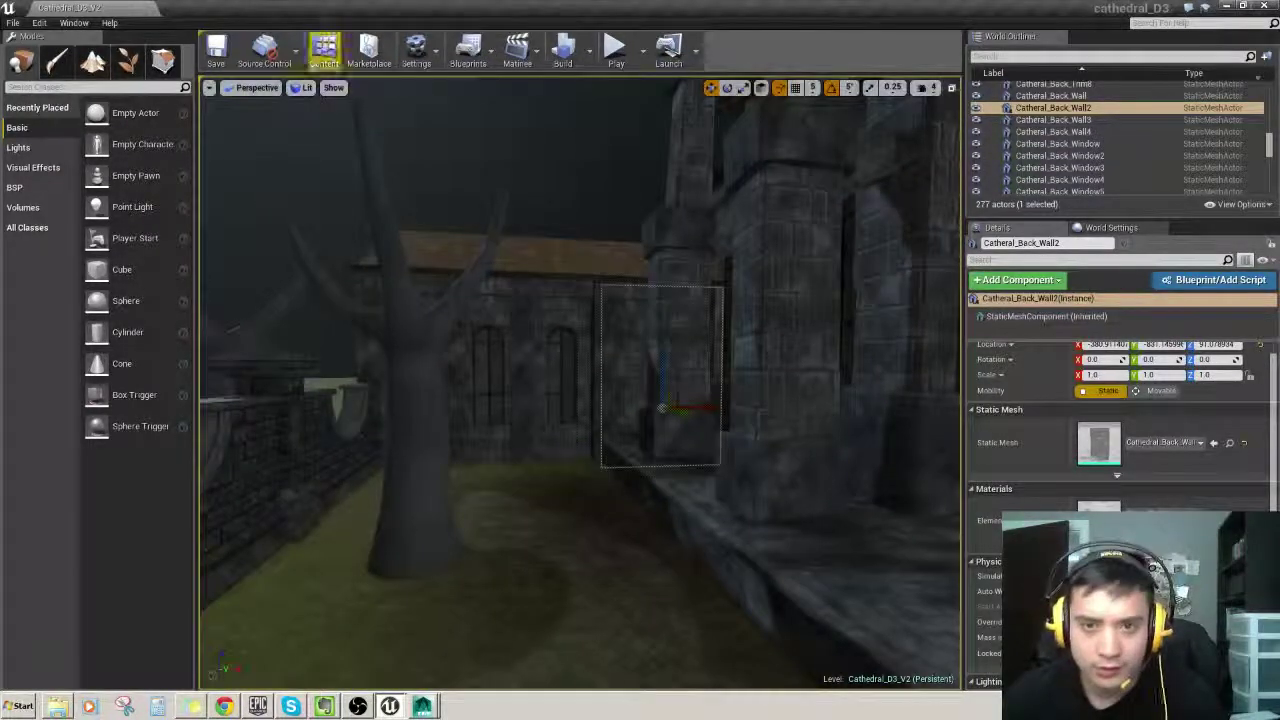
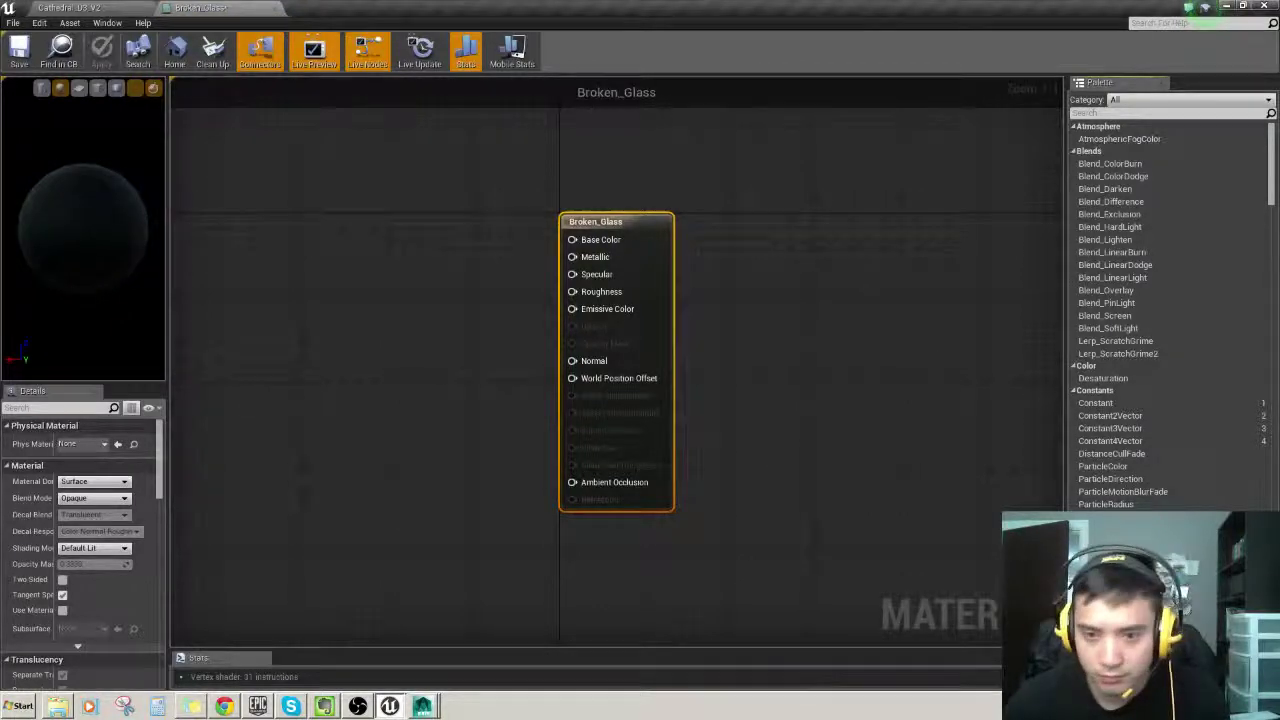
Step: Shift the Broken_Glass result node to the right in the material graph to make room for textures
{"action": "left_click_drag", "start_coordinate": [0, 262], "coordinate": [592, 289]}
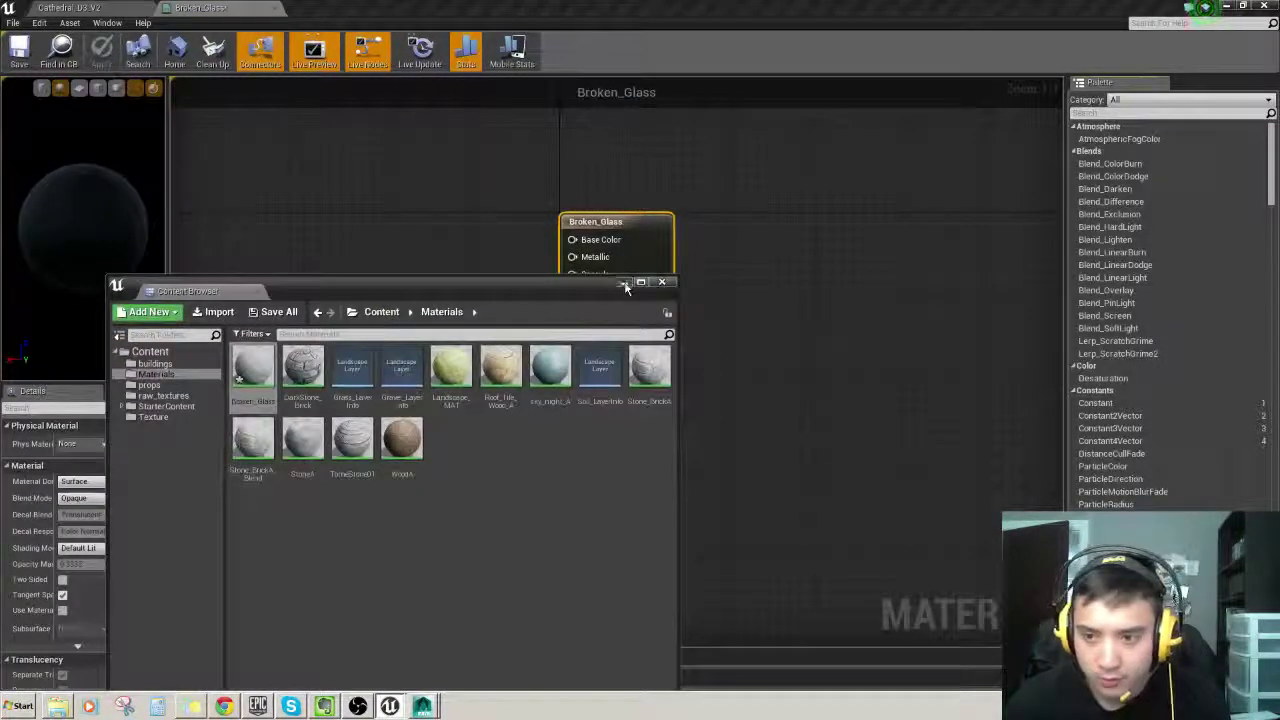
{"action": "left_click", "coordinate": [626, 286]}
{"action": "left_click_drag", "start_coordinate": [588, 221], "coordinate": [768, 226]}
Step: Add the Broken_Windows_D texture from the Texture folder to the graph as a sample near the top
{"action": "left_click", "coordinate": [384, 705]}
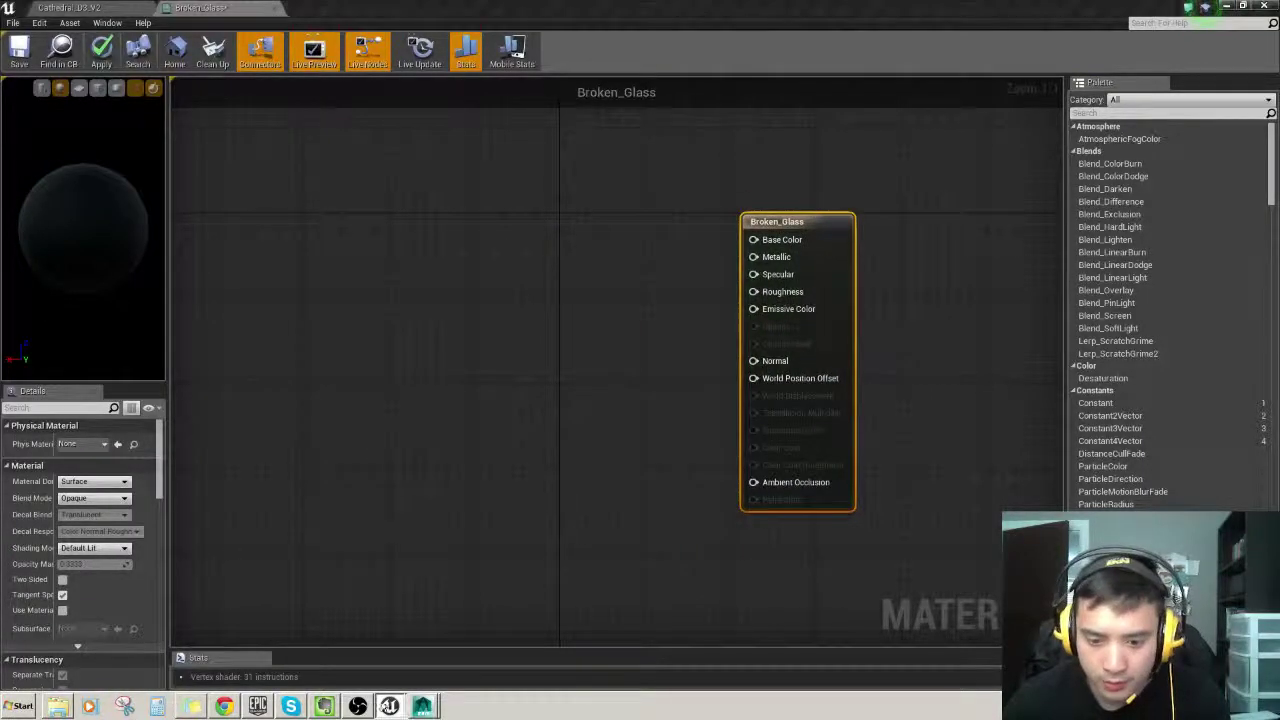
{"action": "left_click", "coordinate": [391, 673]}
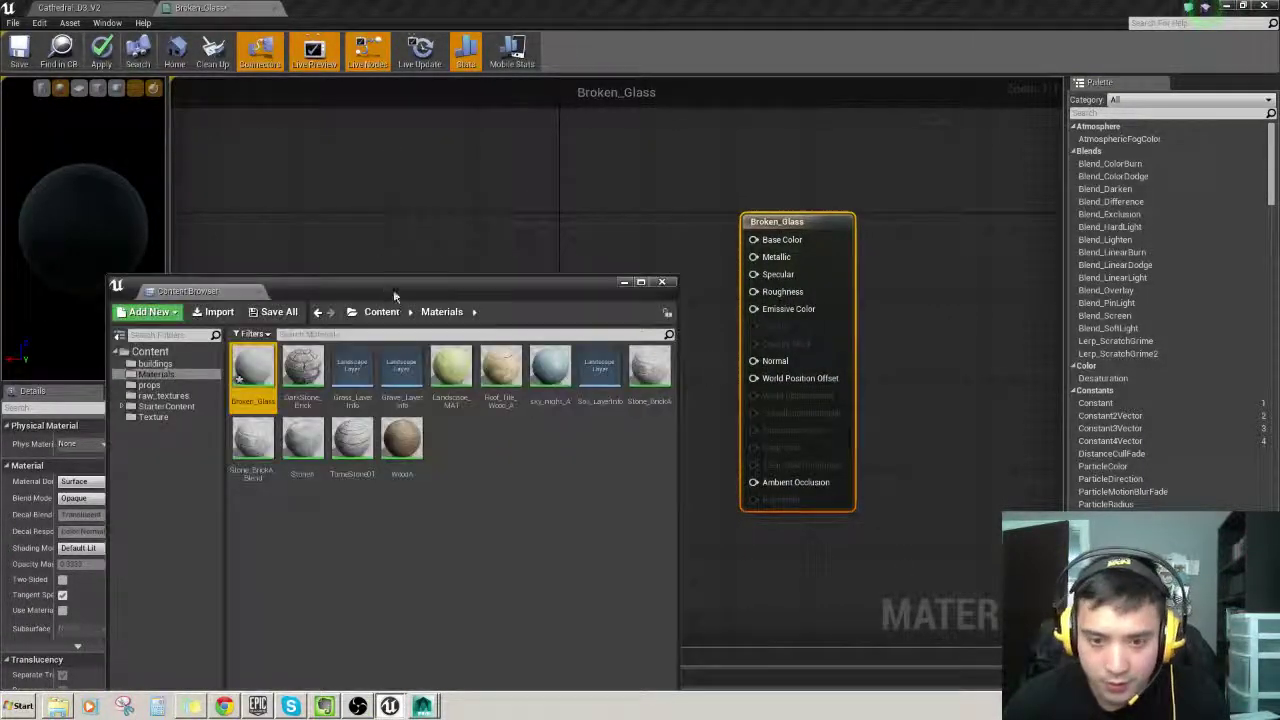
{"action": "left_click_drag", "start_coordinate": [393, 291], "coordinate": [353, 365]}
{"action": "left_click", "coordinate": [92, 428]}
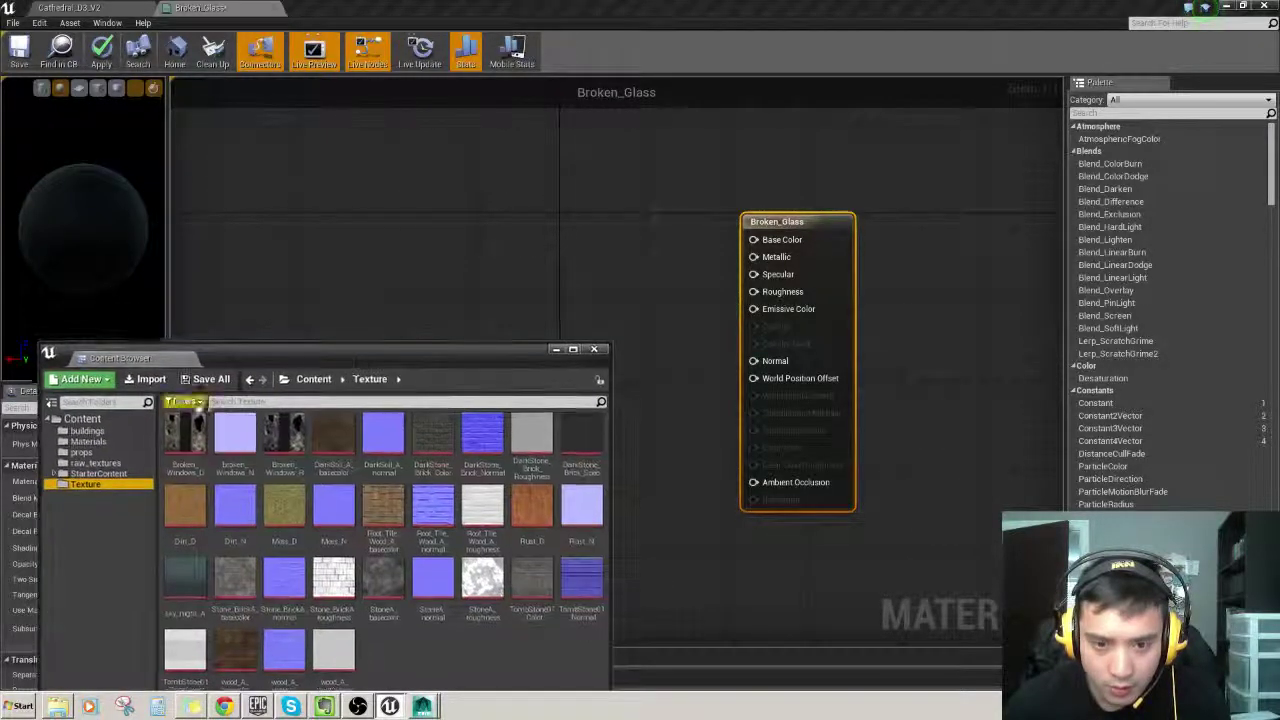
{"action": "left_click_drag", "start_coordinate": [183, 430], "coordinate": [351, 262]}
{"action": "left_click_drag", "start_coordinate": [351, 360], "coordinate": [362, 407]}
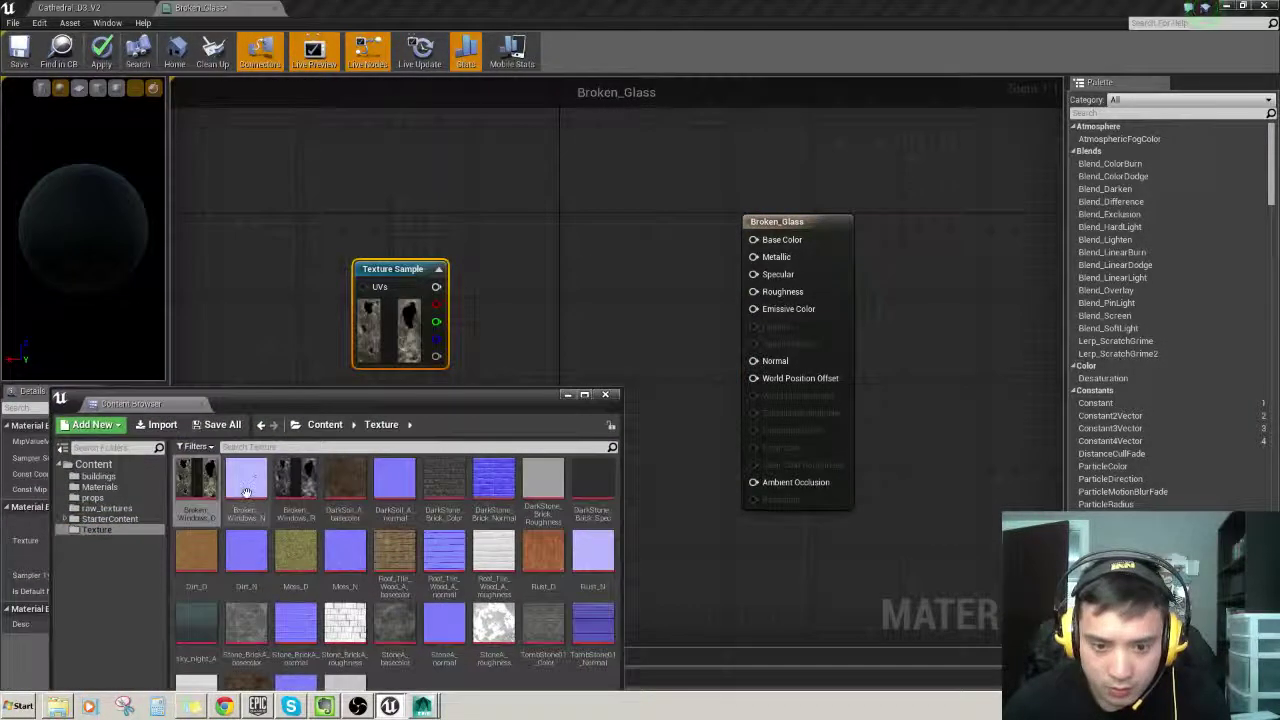
{"action": "left_click_drag", "start_coordinate": [408, 273], "coordinate": [423, 141]}
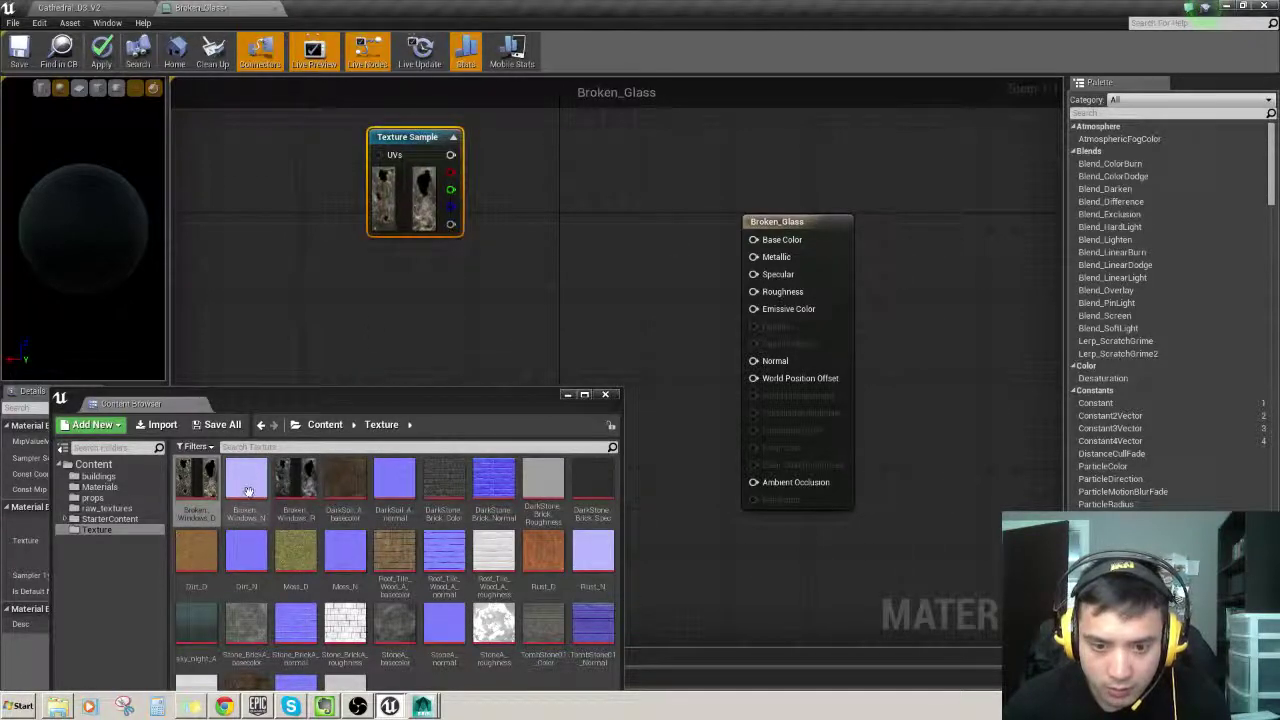
Step: Add the Broken_Windows_N texture below the diffuse sample and check the normal map's texture settings
{"action": "left_click_drag", "start_coordinate": [248, 486], "coordinate": [388, 308]}
{"action": "left_click_drag", "start_coordinate": [475, 404], "coordinate": [483, 424]}
{"action": "left_click_drag", "start_coordinate": [427, 325], "coordinate": [407, 275]}
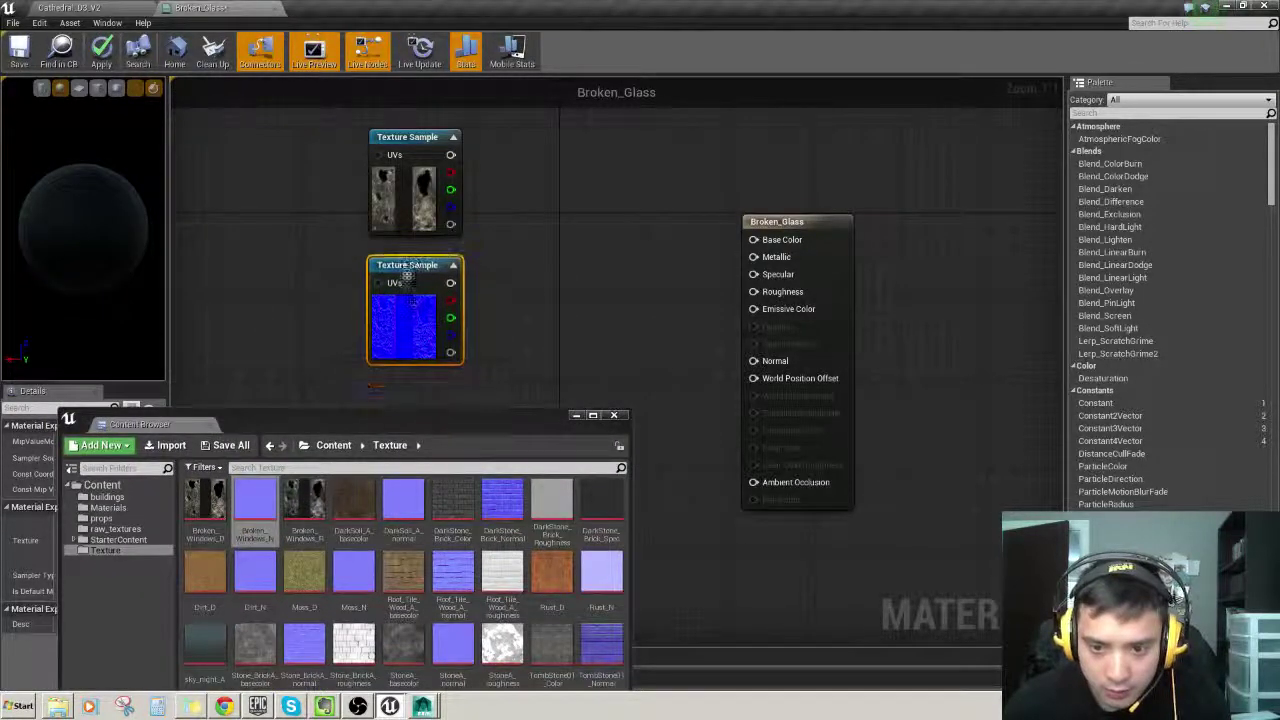
{"action": "double_click", "coordinate": [255, 500]}
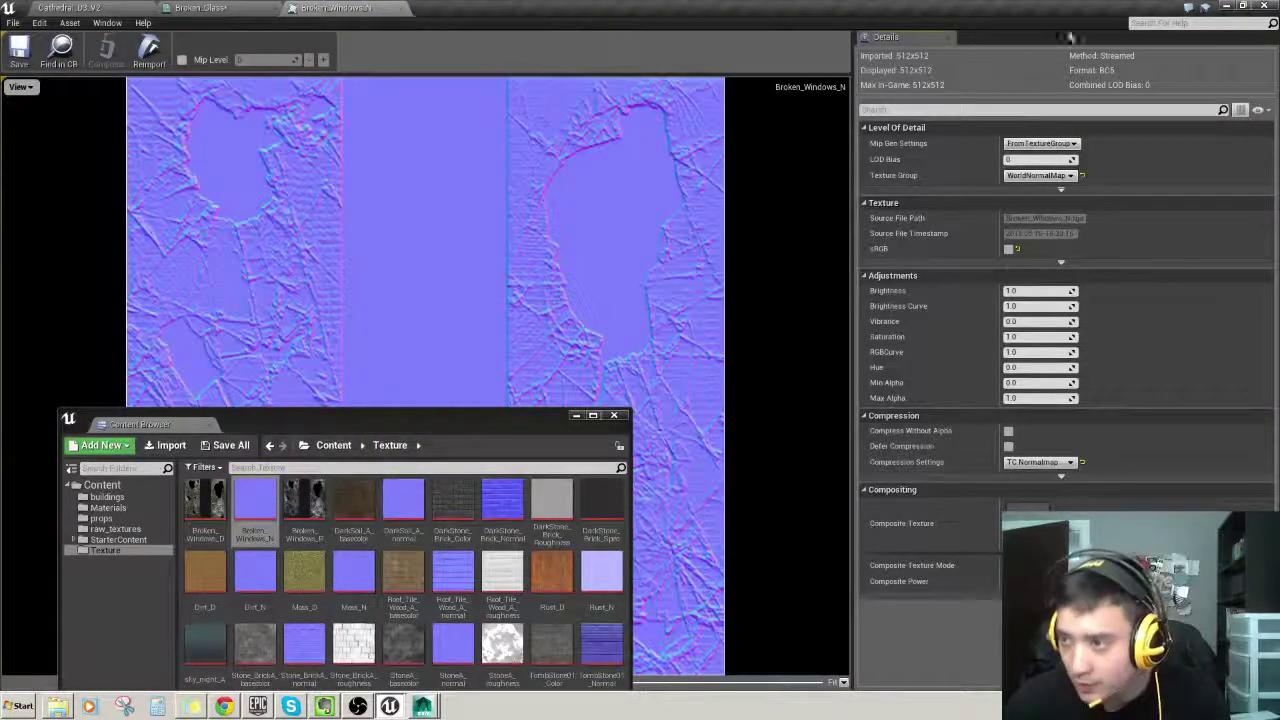
{"action": "left_click", "coordinate": [396, 8]}
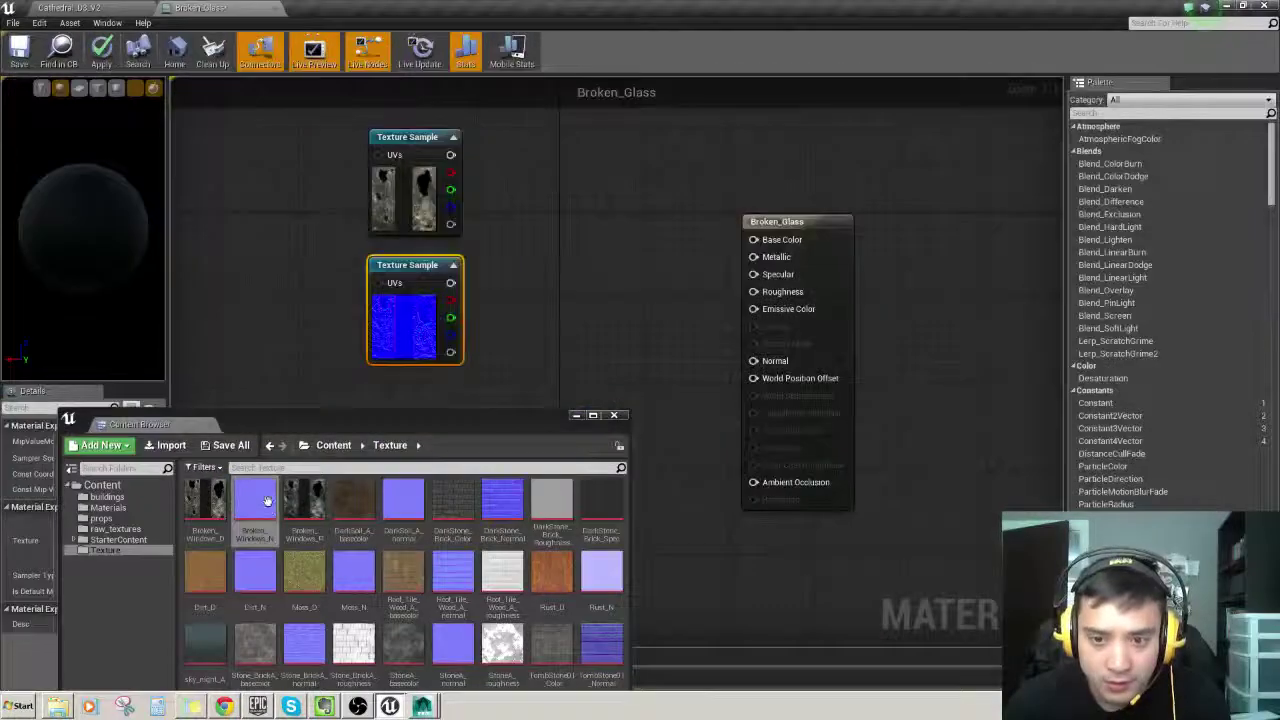
Step: Add the Broken_Windows_R texture to the material graph as a third sample and minimize the Content Browser
{"action": "left_click", "coordinate": [310, 498]}
{"action": "left_click_drag", "start_coordinate": [498, 329], "coordinate": [495, 308]}
{"action": "left_click_drag", "start_coordinate": [476, 413], "coordinate": [482, 453]}
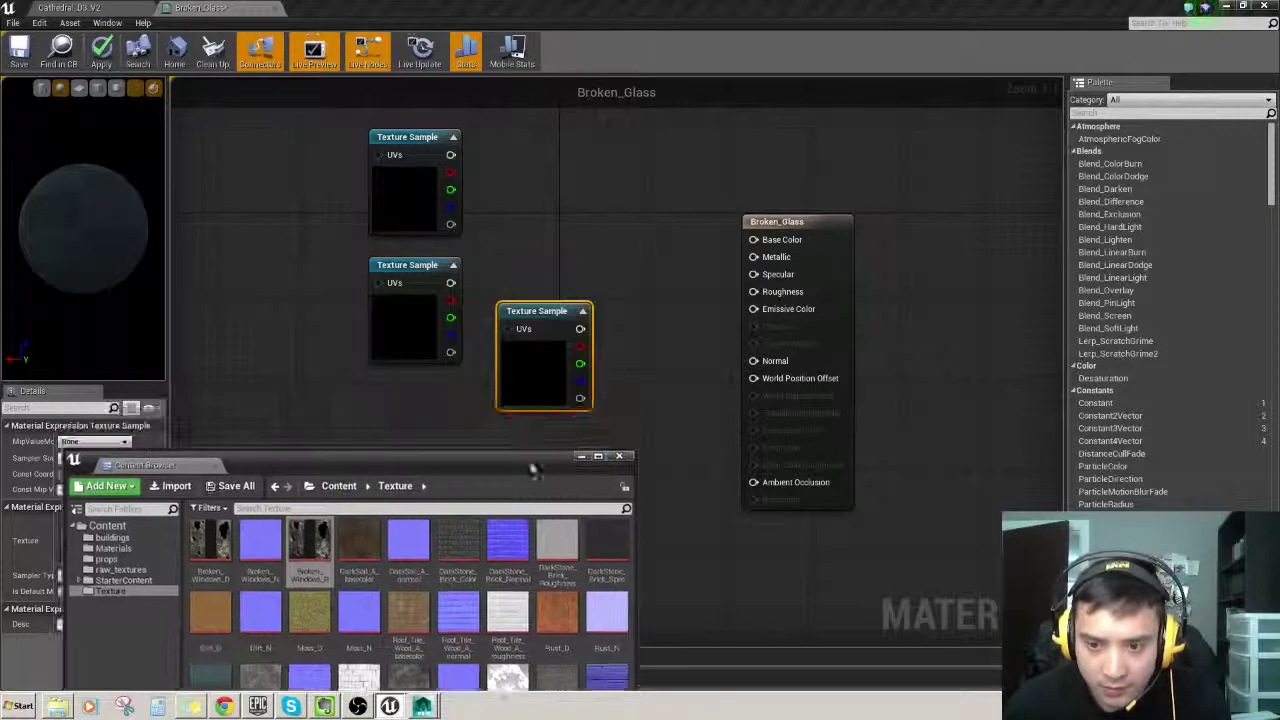
{"action": "left_click", "coordinate": [581, 456]}
Step: Arrange the texture samples in a spaced column with the diffuse on top, the roughness in the middle and the normal map last
{"action": "left_click_drag", "start_coordinate": [517, 311], "coordinate": [238, 372]}
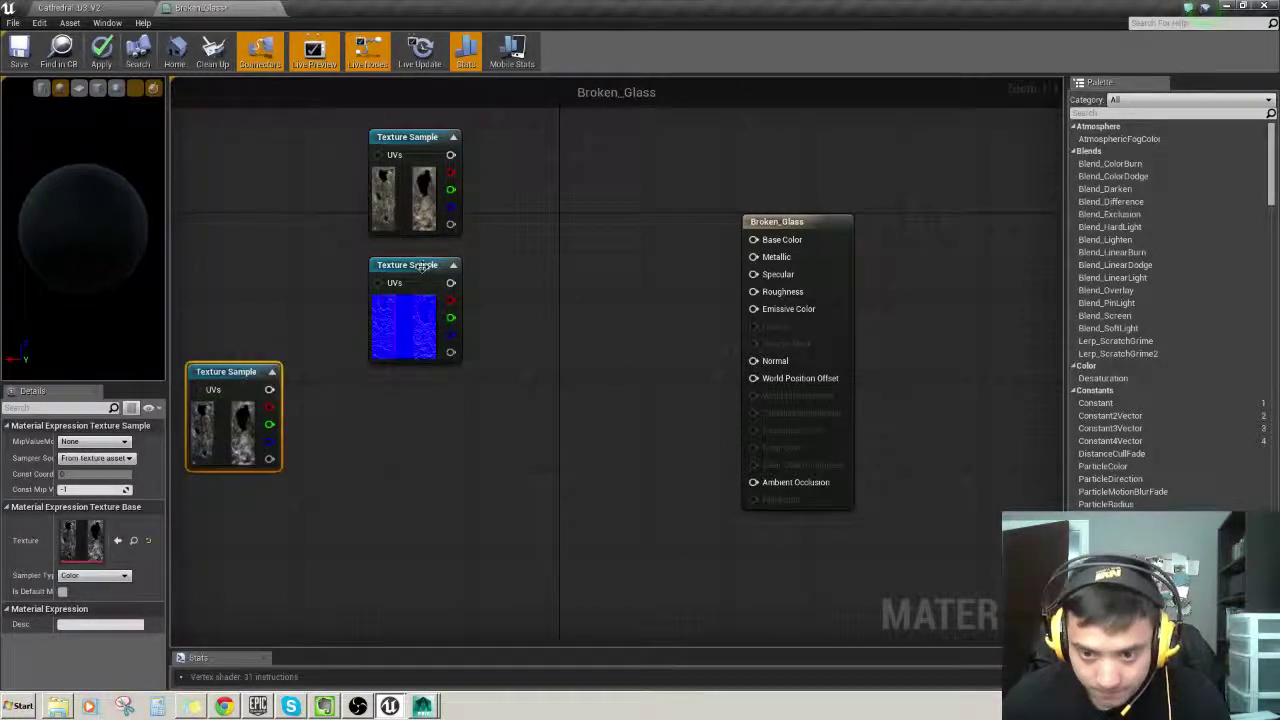
{"action": "left_click_drag", "start_coordinate": [424, 266], "coordinate": [403, 587]}
{"action": "left_click_drag", "start_coordinate": [228, 372], "coordinate": [407, 375]}
{"action": "right_click_drag", "start_coordinate": [584, 466], "coordinate": [563, 323]}
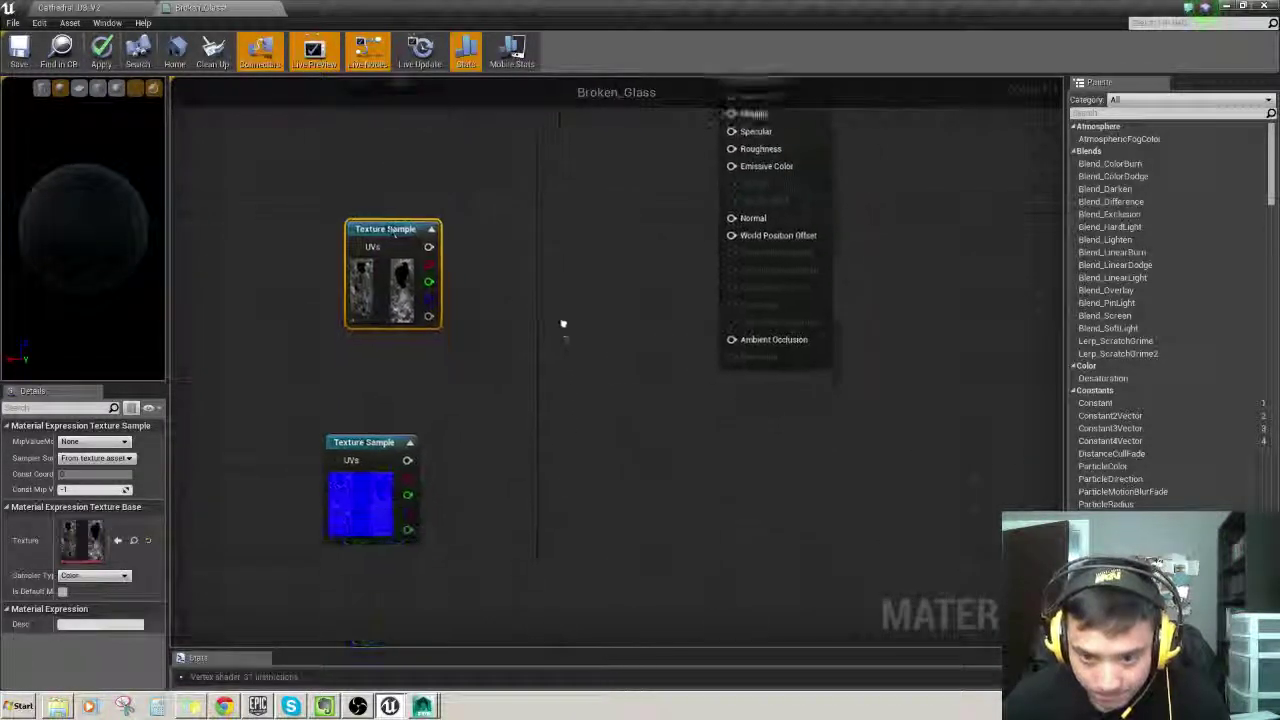
{"action": "scroll", "coordinate": [463, 403], "scroll_direction": "down", "scroll_amount": 3}
{"action": "right_click_drag", "start_coordinate": [460, 403], "coordinate": [486, 440]}
{"action": "left_click_drag", "start_coordinate": [432, 474], "coordinate": [446, 535]}
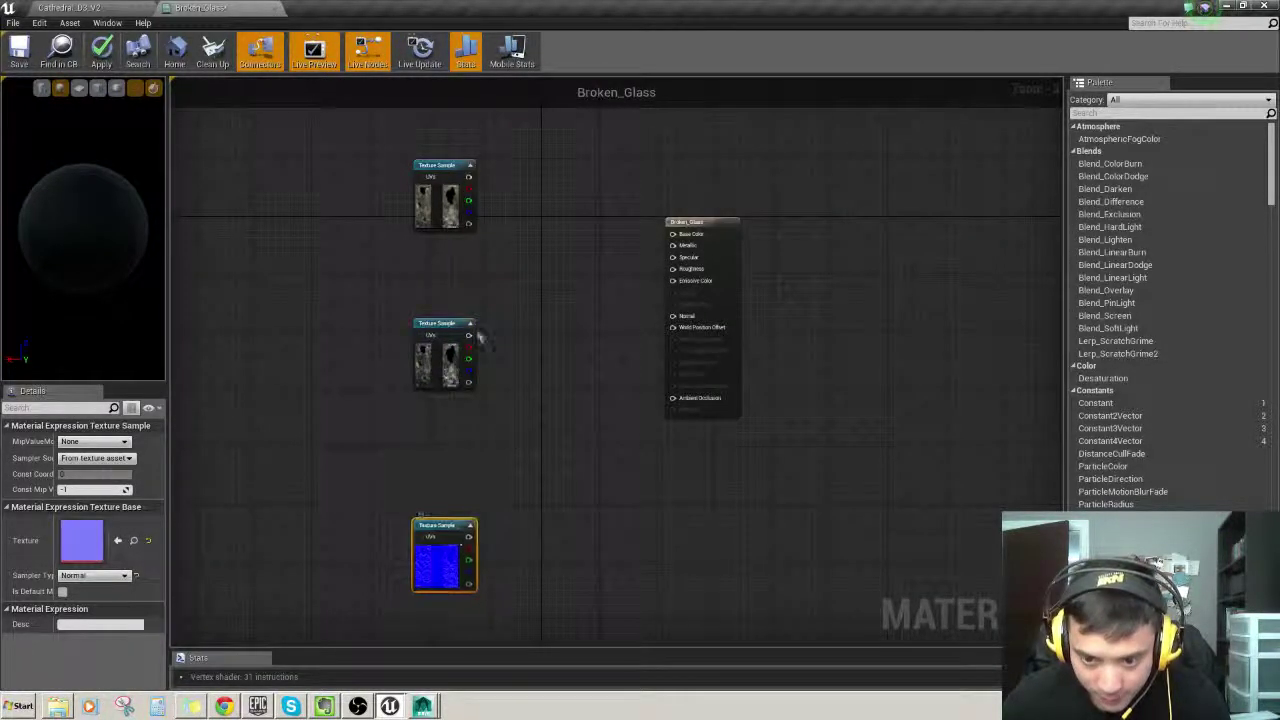
{"action": "left_click_drag", "start_coordinate": [453, 328], "coordinate": [453, 370]}
{"action": "scroll", "coordinate": [500, 300], "scroll_direction": "up", "scroll_amount": 1}
{"action": "right_click_drag", "start_coordinate": [515, 284], "coordinate": [541, 331]}
{"action": "scroll", "coordinate": [518, 400], "scroll_direction": "up", "scroll_amount": 2}
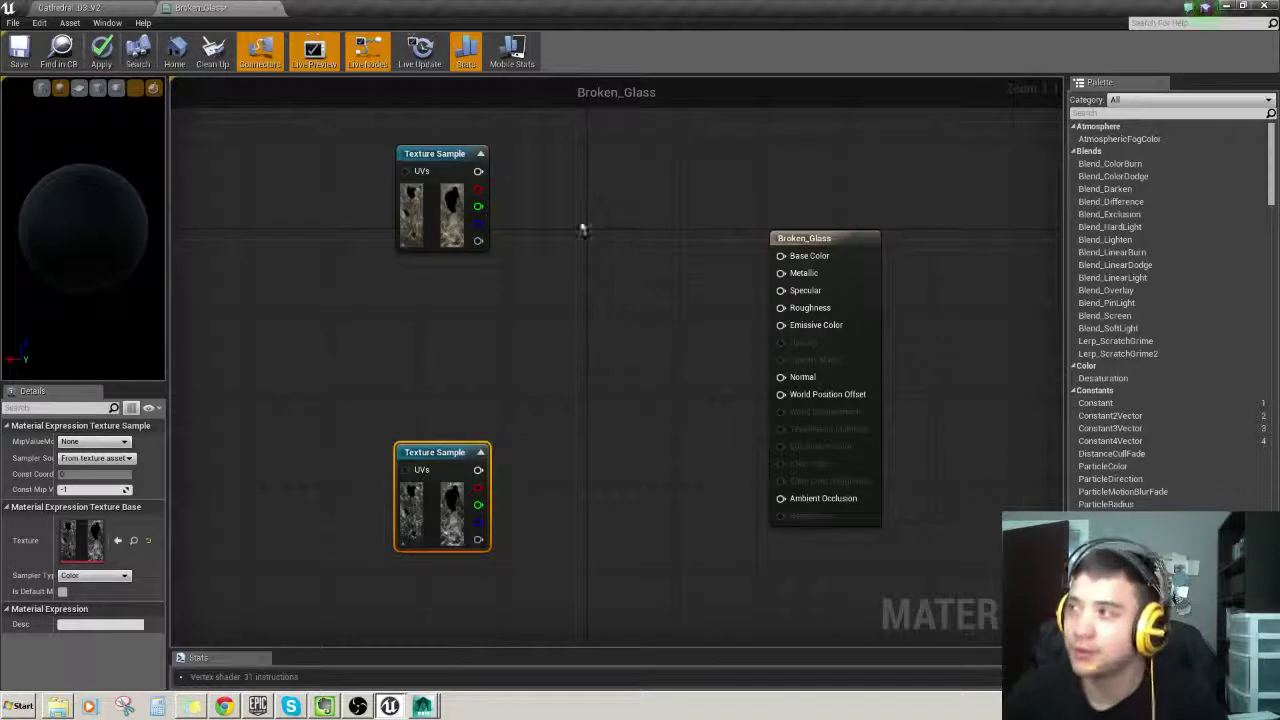
Step: Widen the gap between the diffuse and roughness texture samples by moving the roughness down and the diffuse up
{"action": "left_click_drag", "start_coordinate": [428, 465], "coordinate": [417, 486]}
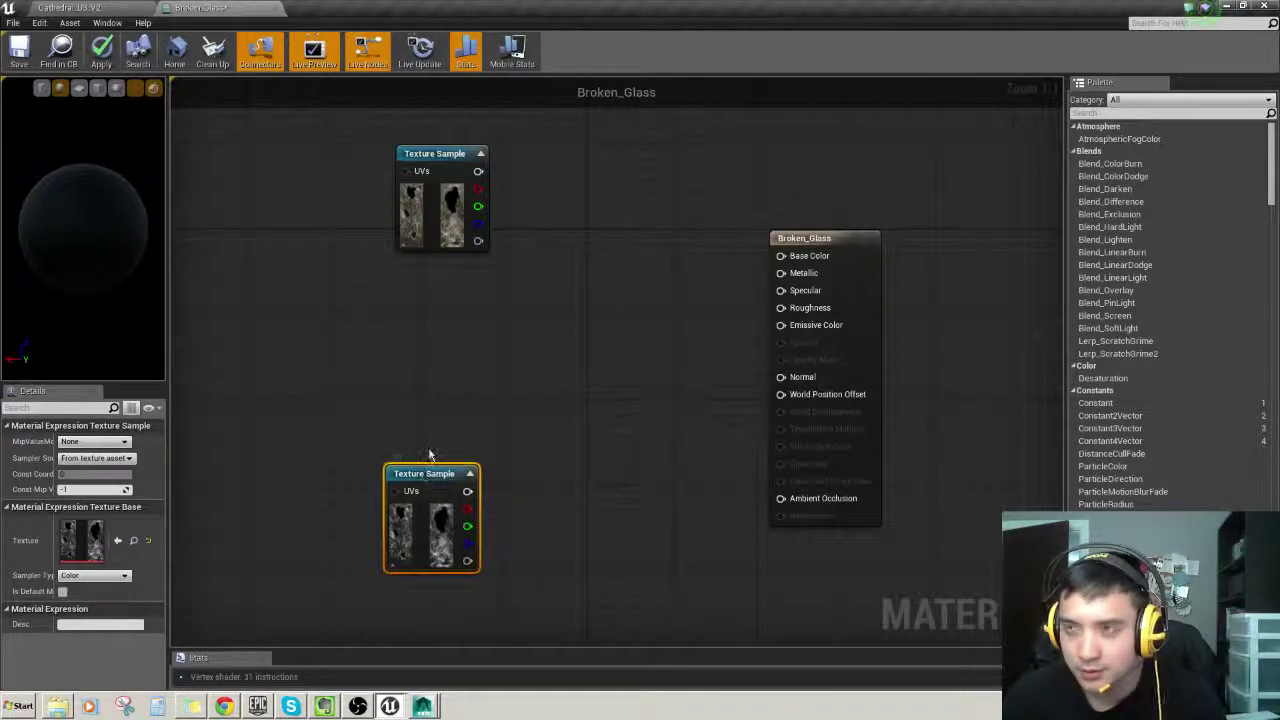
{"action": "right_click_drag", "start_coordinate": [465, 399], "coordinate": [625, 460]}
{"action": "scroll", "coordinate": [632, 303], "scroll_direction": "down", "scroll_amount": 2}
{"action": "scroll", "coordinate": [632, 304], "scroll_direction": "up", "scroll_amount": 2}
{"action": "left_click_drag", "start_coordinate": [472, 217], "coordinate": [462, 163]}
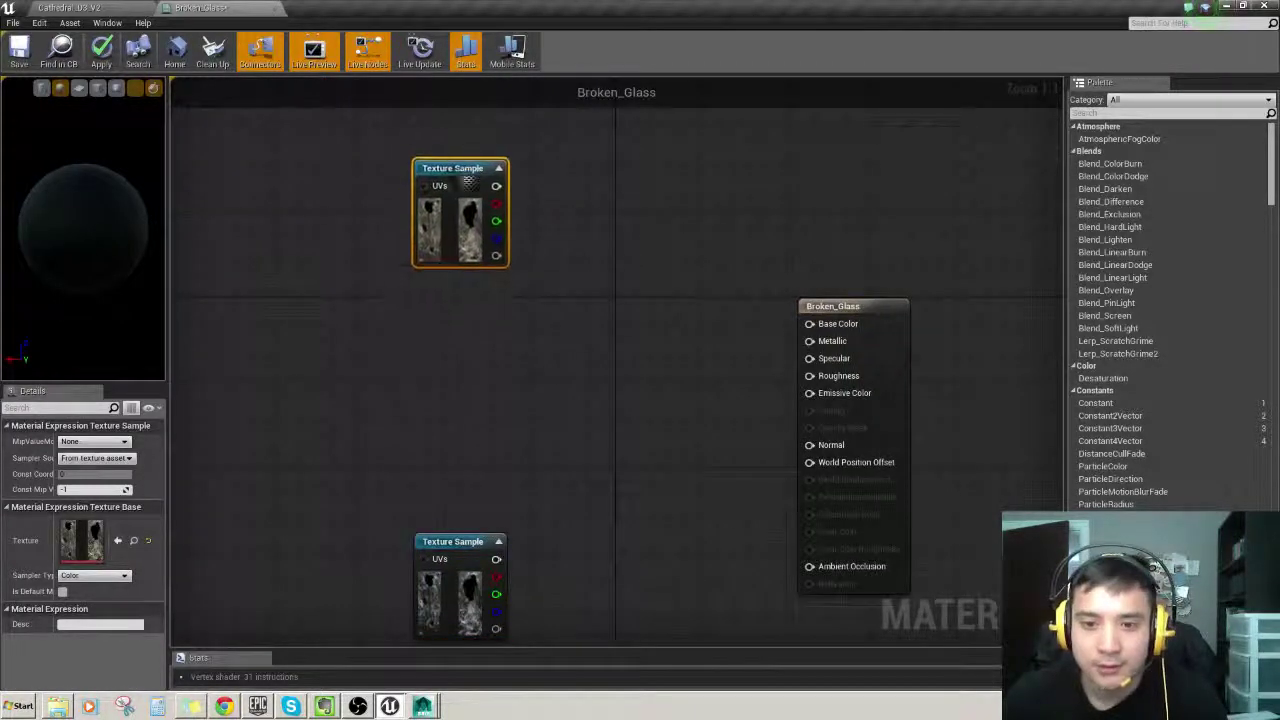
{"action": "right_click", "coordinate": [604, 292]}
{"action": "left_click", "coordinate": [555, 340]}
{"action": "right_click_drag", "start_coordinate": [546, 435], "coordinate": [551, 346]}
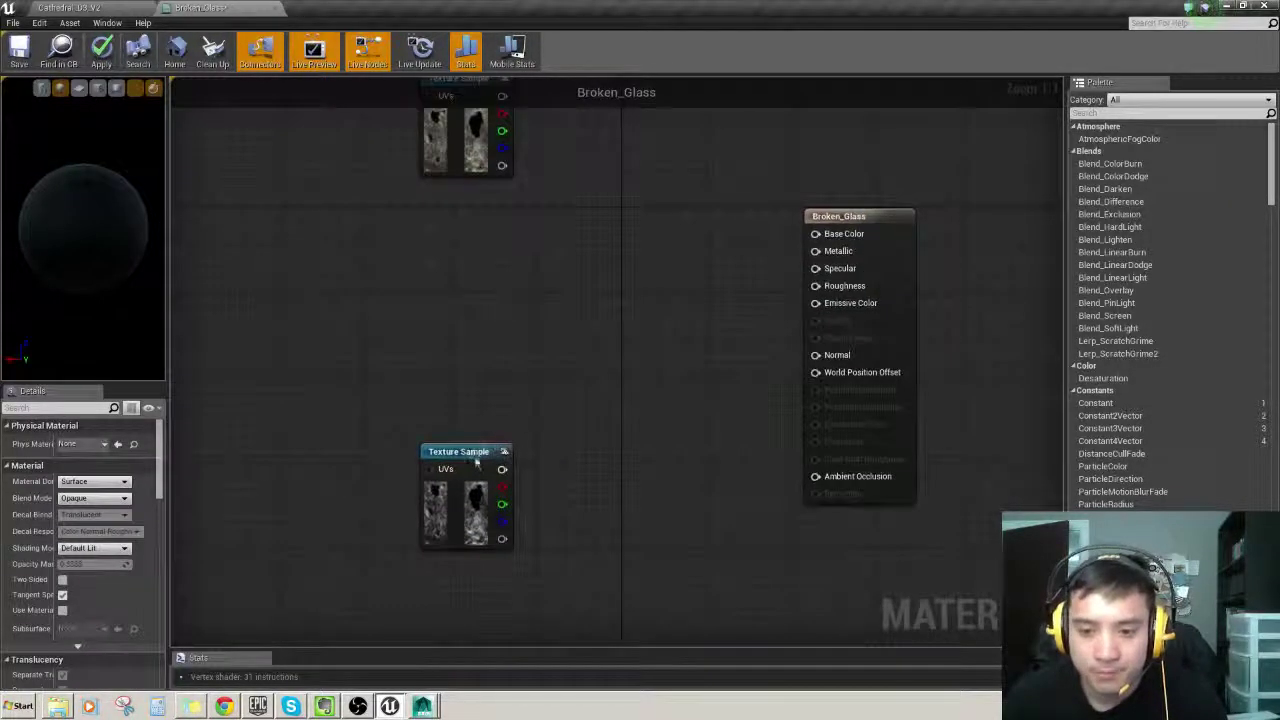
Step: Nudge the roughness sample slightly lower and line up the normal map sample just beneath it
{"action": "left_click_drag", "start_coordinate": [474, 460], "coordinate": [485, 471]}
{"action": "right_click_drag", "start_coordinate": [559, 434], "coordinate": [540, 250]}
{"action": "left_click_drag", "start_coordinate": [469, 478], "coordinate": [466, 440]}
{"action": "right_click_drag", "start_coordinate": [655, 215], "coordinate": [645, 349]}
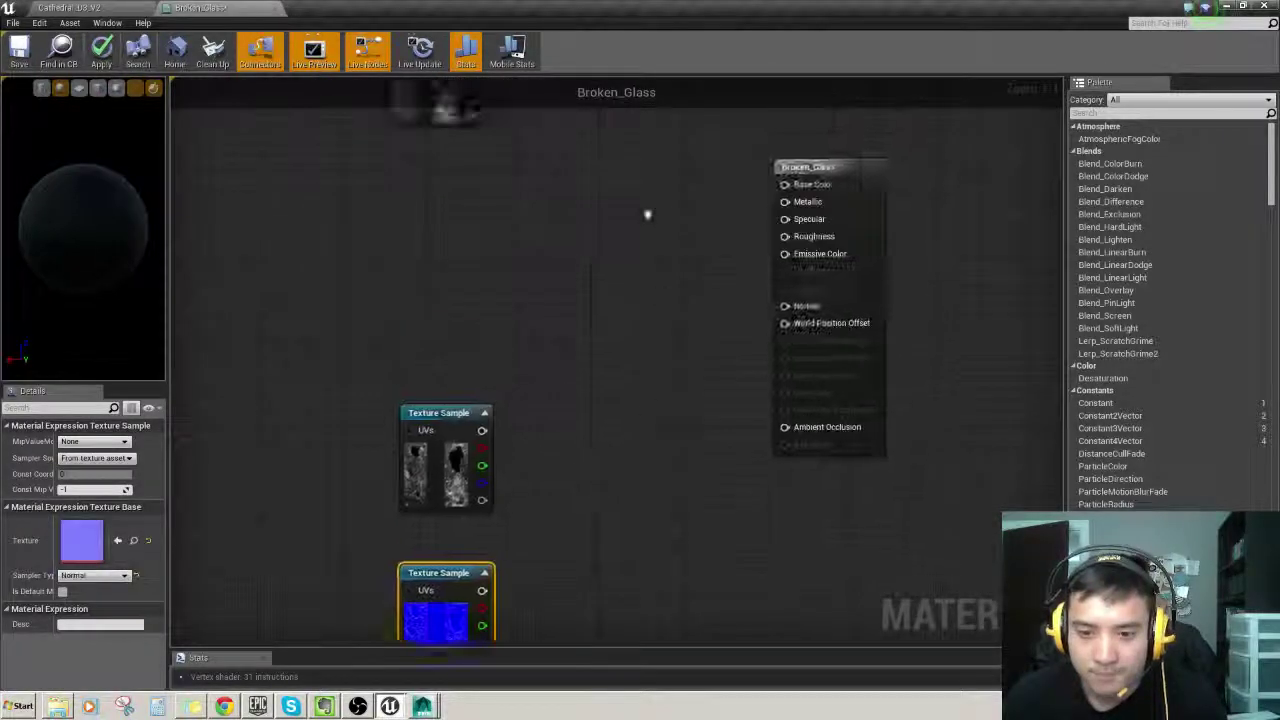
{"action": "right_click_drag", "start_coordinate": [533, 125], "coordinate": [580, 274]}
Step: Bring the Content Browser back over the graph, move it higher and select the Dirt_D texture in the Texture folder
{"action": "left_click", "coordinate": [396, 712]}
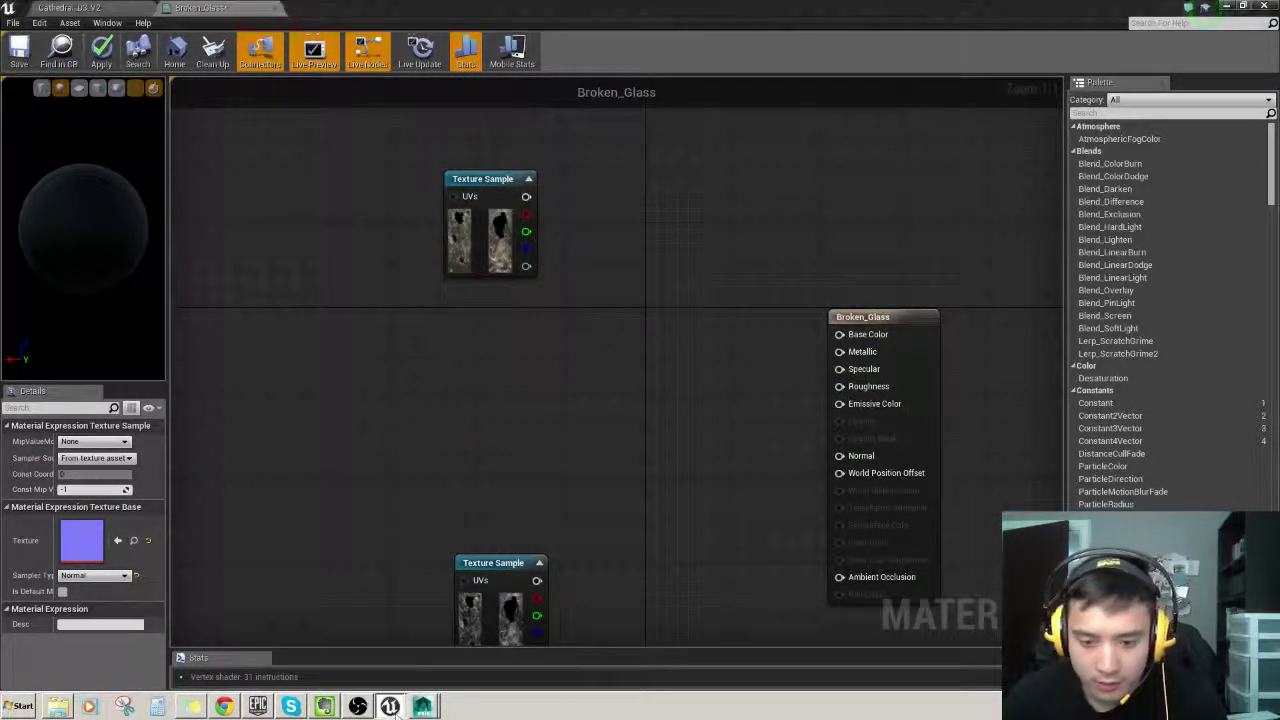
{"action": "left_click", "coordinate": [385, 664]}
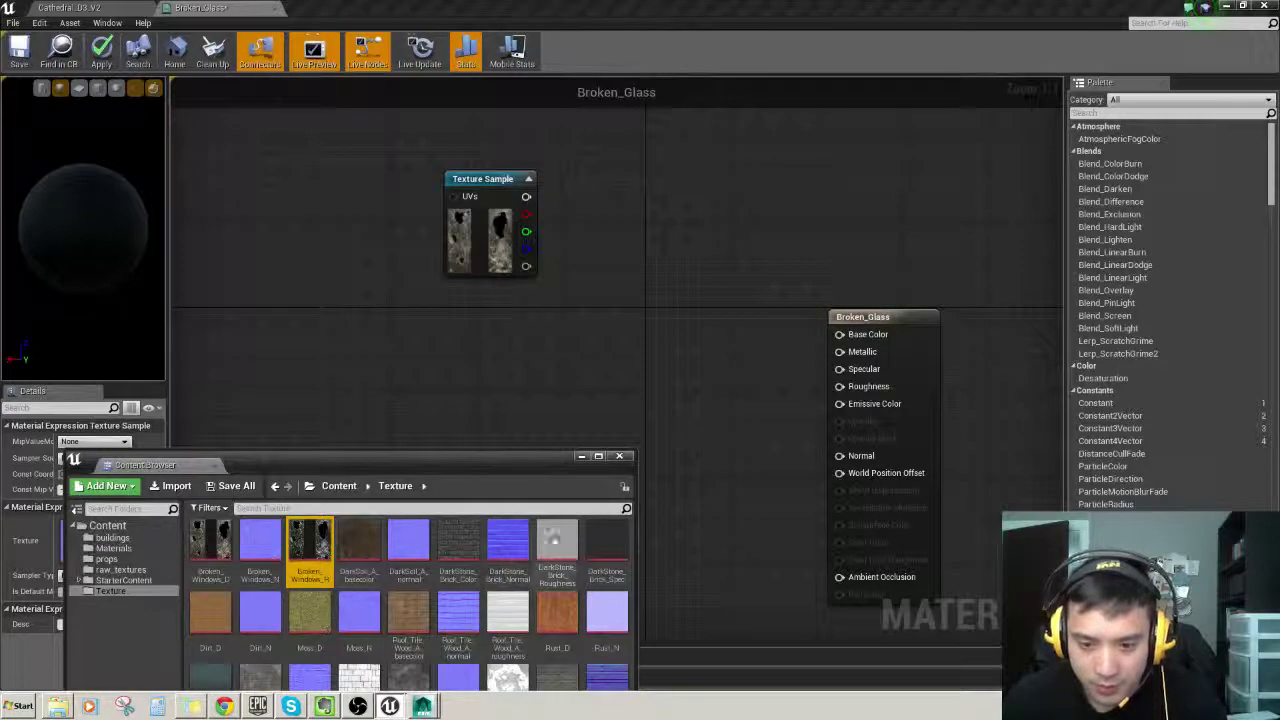
{"action": "left_click_drag", "start_coordinate": [447, 456], "coordinate": [450, 356]}
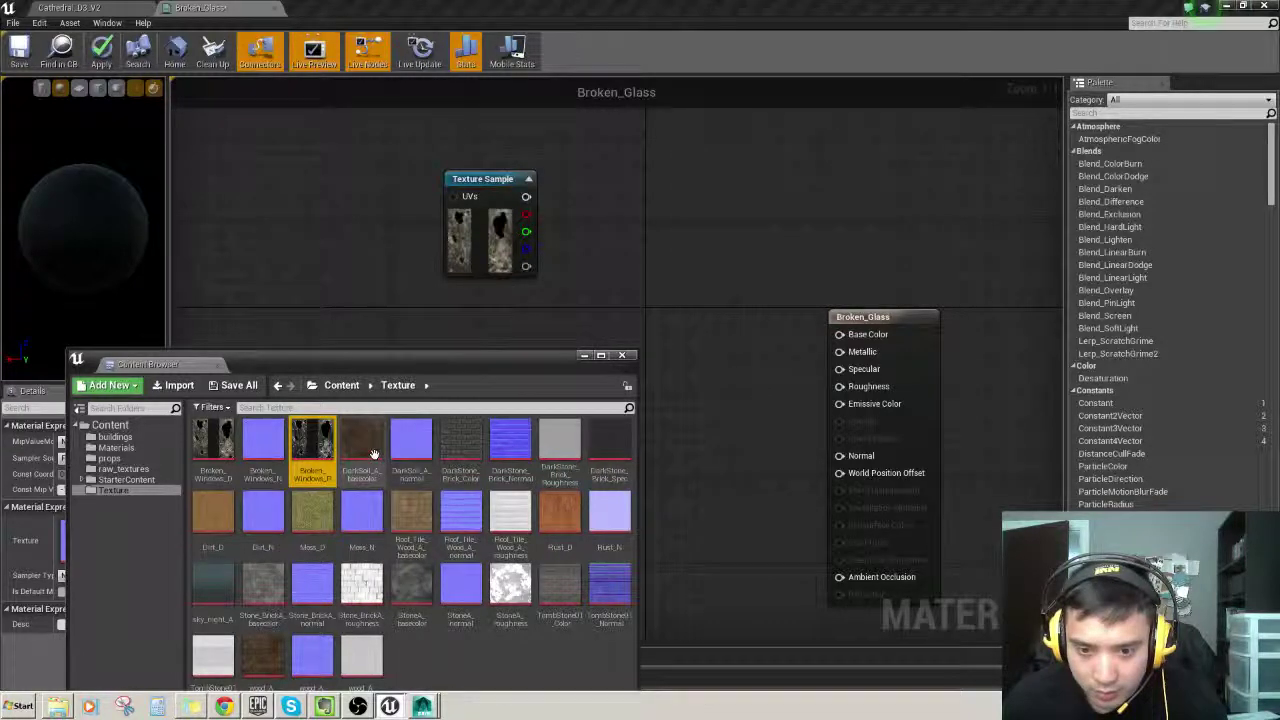
{"action": "left_click", "coordinate": [215, 523]}
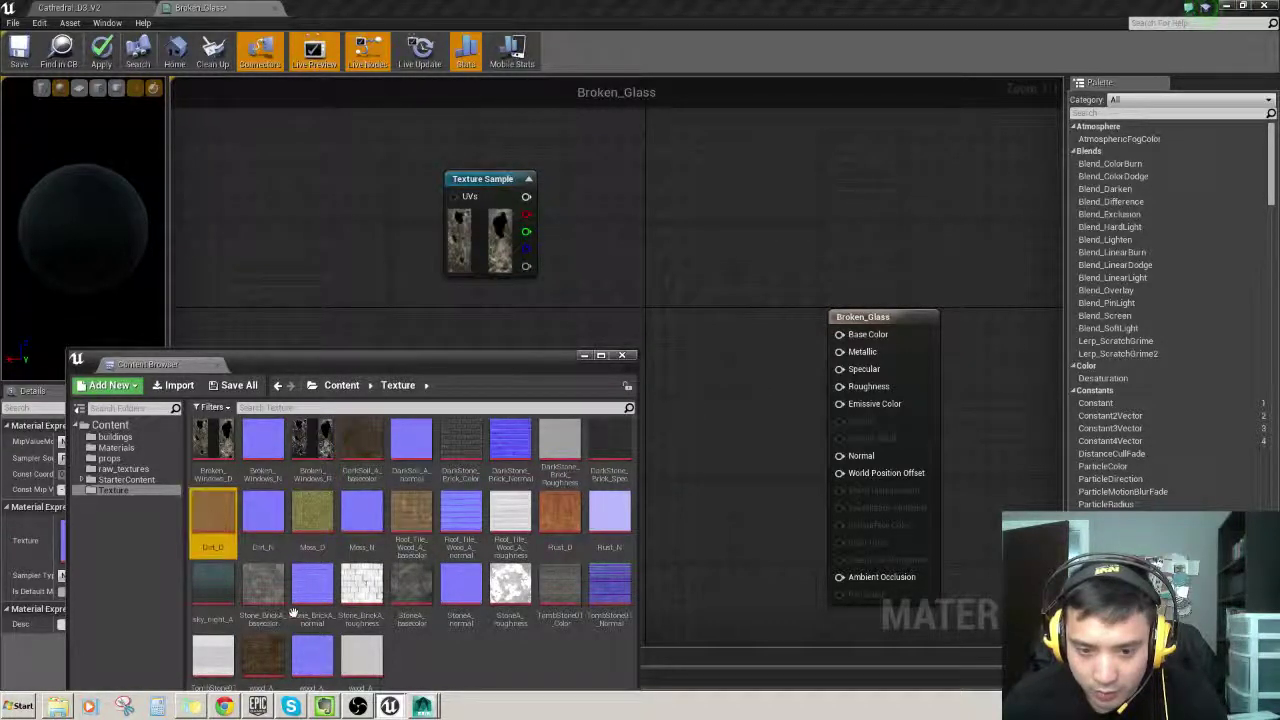
Step: Add texture samples for Dirt_D and Dirt_N to the Broken_Glass material graph
{"action": "left_click_drag", "start_coordinate": [325, 236], "coordinate": [323, 237]}
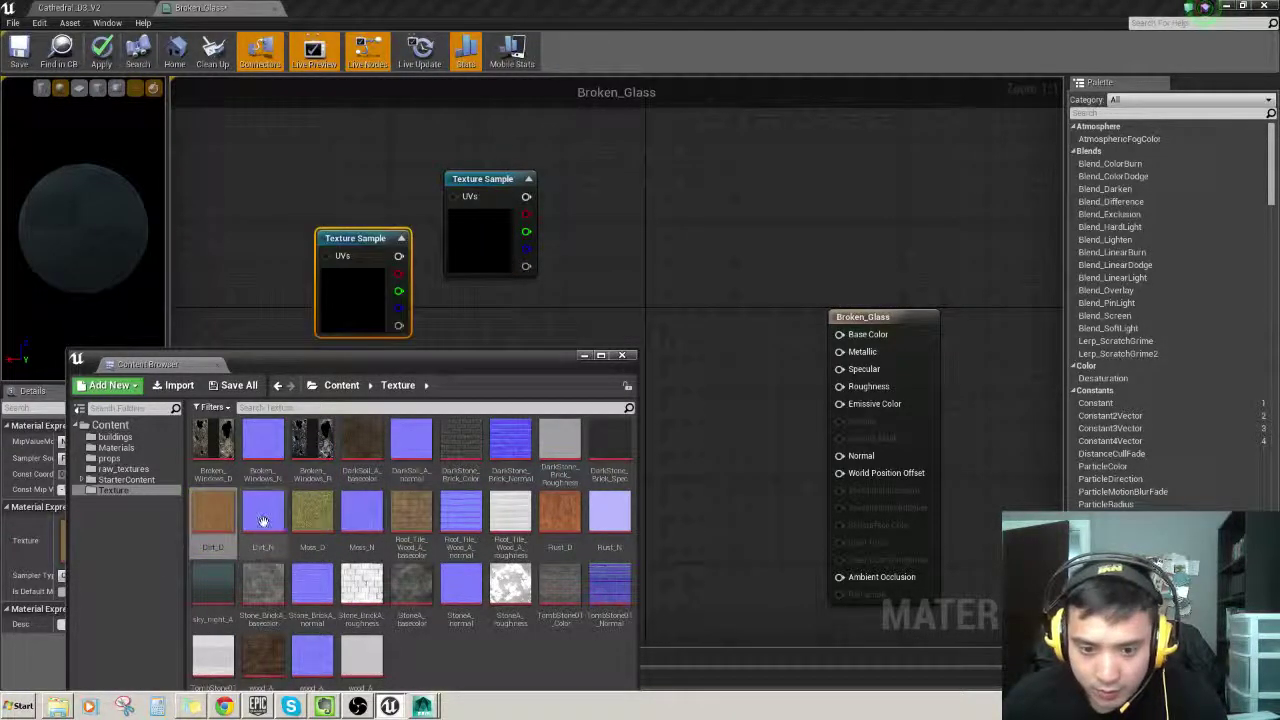
{"action": "left_click_drag", "start_coordinate": [263, 520], "coordinate": [261, 290]}
{"action": "left_click", "coordinate": [584, 356]}
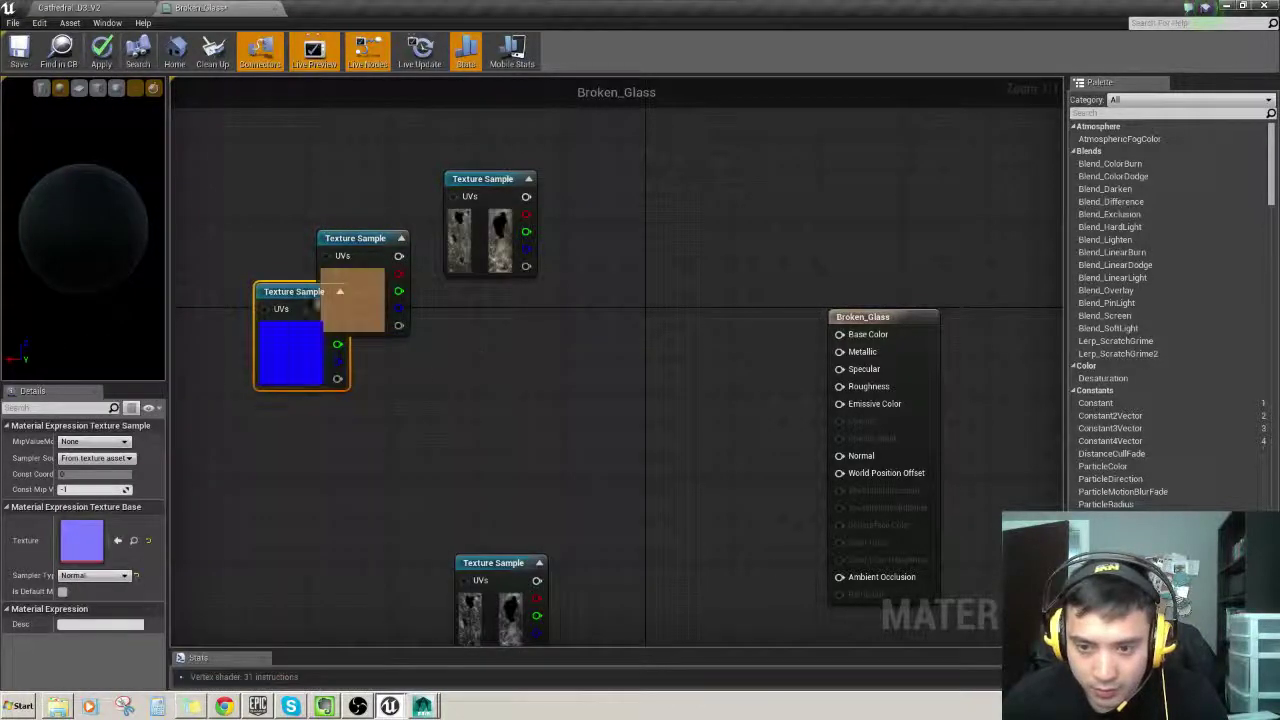
Step: Place the Dirt_D sample below the Broken_Windows_D sample and move the Dirt_N sample down among the lower samples
{"action": "left_click_drag", "start_coordinate": [352, 238], "coordinate": [488, 303]}
{"action": "right_click_drag", "start_coordinate": [745, 433], "coordinate": [728, 296]}
{"action": "left_click_drag", "start_coordinate": [257, 153], "coordinate": [542, 531]}
{"action": "right_click_drag", "start_coordinate": [560, 556], "coordinate": [565, 386]}
{"action": "left_click_drag", "start_coordinate": [566, 366], "coordinate": [480, 546]}
{"action": "right_click_drag", "start_coordinate": [668, 138], "coordinate": [485, 384]}
Step: Add a Constant node with value 0 and connect it to the material's Metallic input
{"action": "left_click", "coordinate": [491, 361]}
{"action": "right_click", "coordinate": [523, 323]}
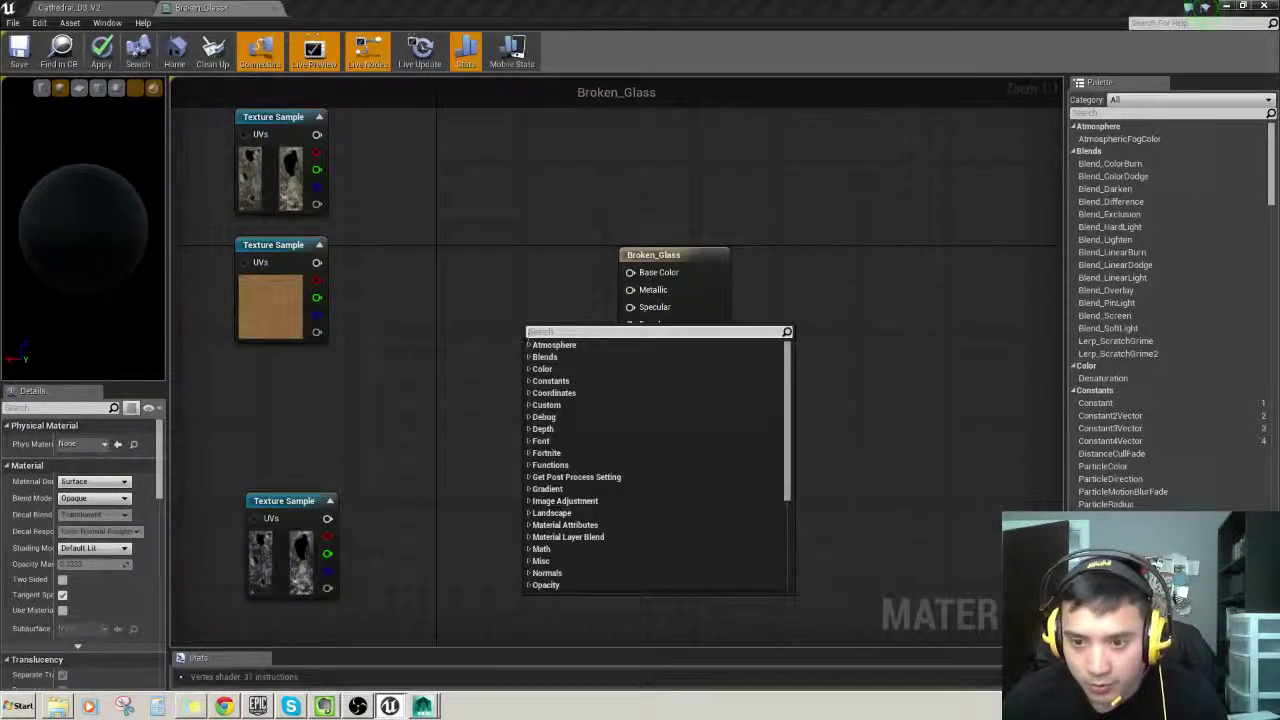
{"action": "type", "text": "constant"}
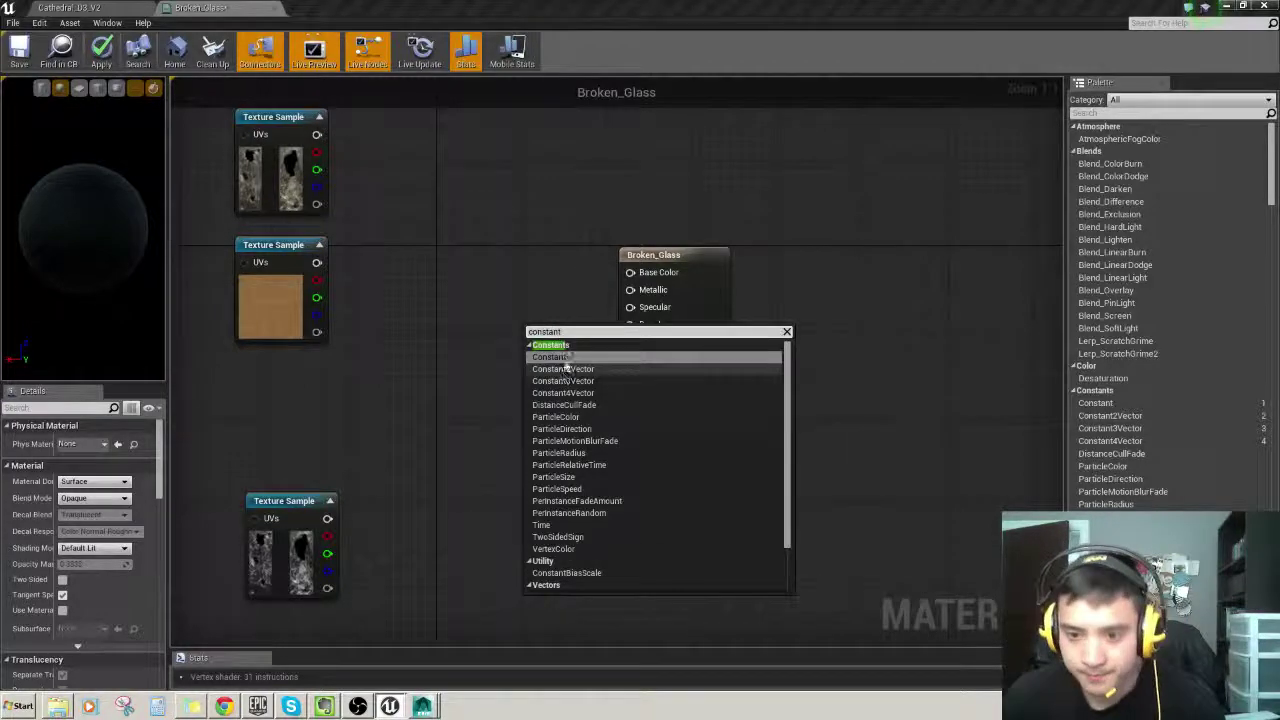
{"action": "left_click", "coordinate": [560, 357]}
{"action": "left_click_drag", "start_coordinate": [543, 349], "coordinate": [632, 291]}
{"action": "right_click_drag", "start_coordinate": [482, 349], "coordinate": [604, 448]}
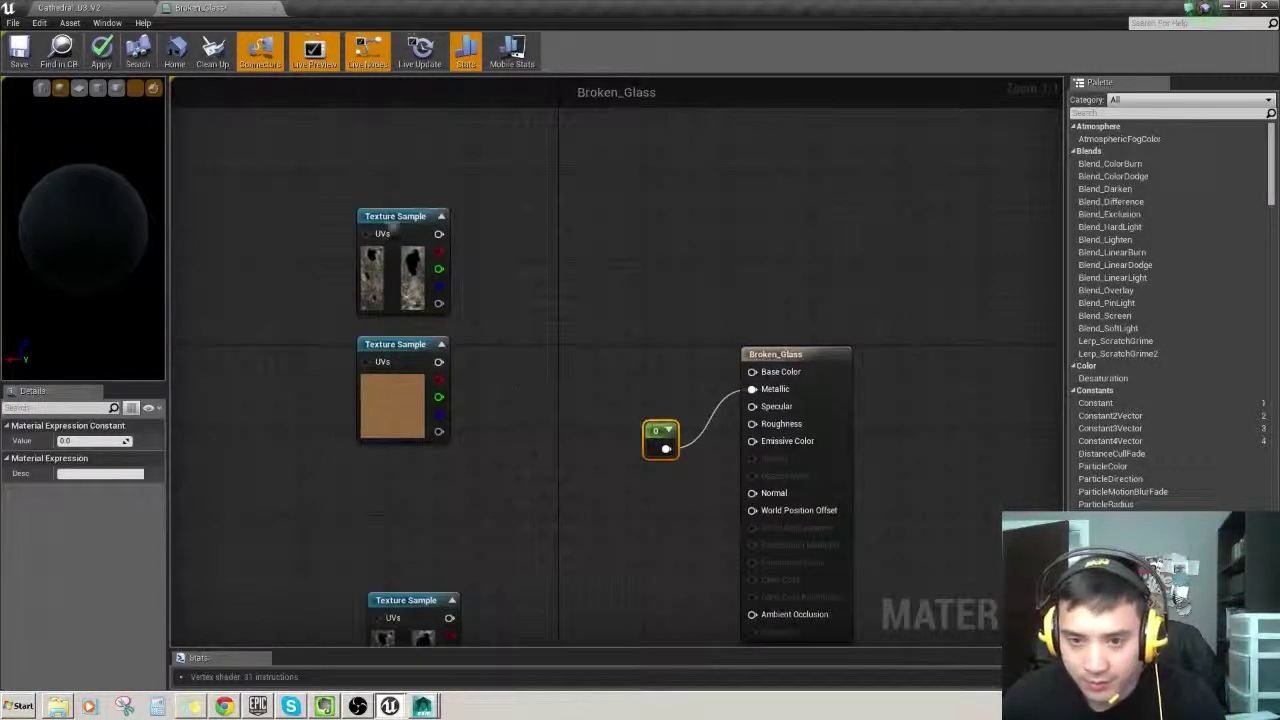
Step: Add a LinearInterpolate node beside the two upper colour texture samples
{"action": "right_click_drag", "start_coordinate": [565, 336], "coordinate": [647, 337]}
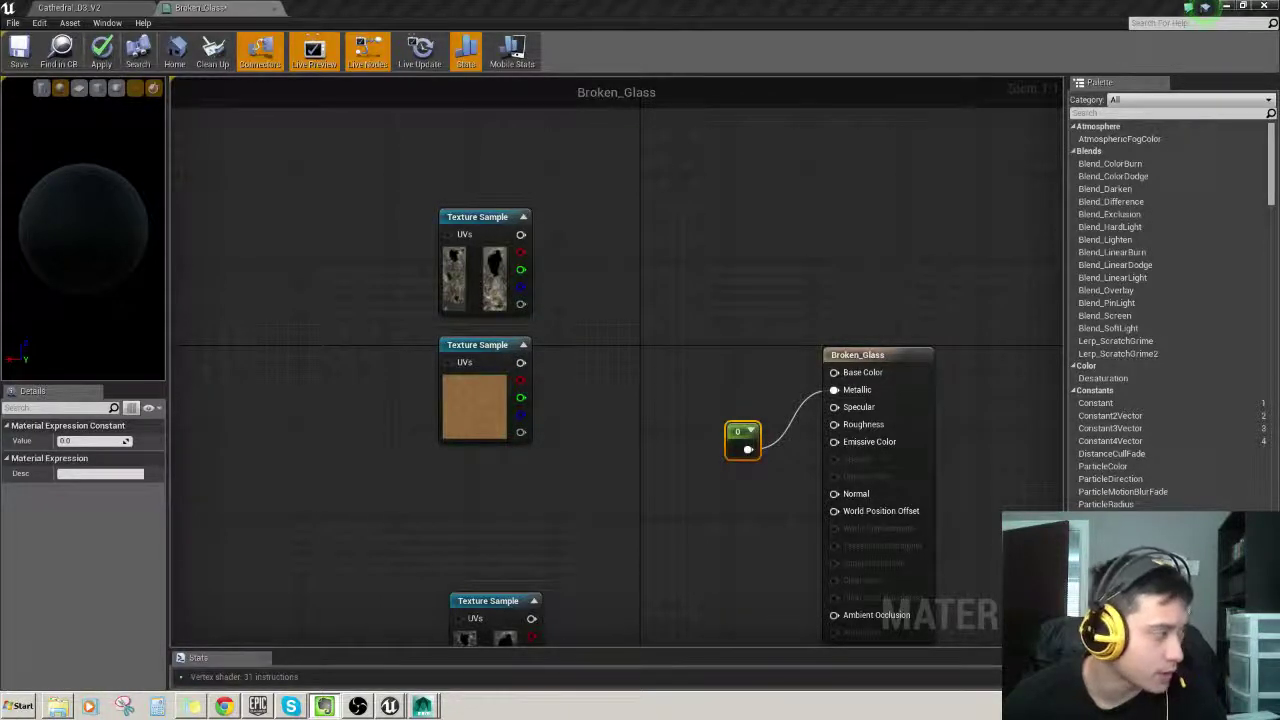
{"action": "right_click", "coordinate": [648, 346]}
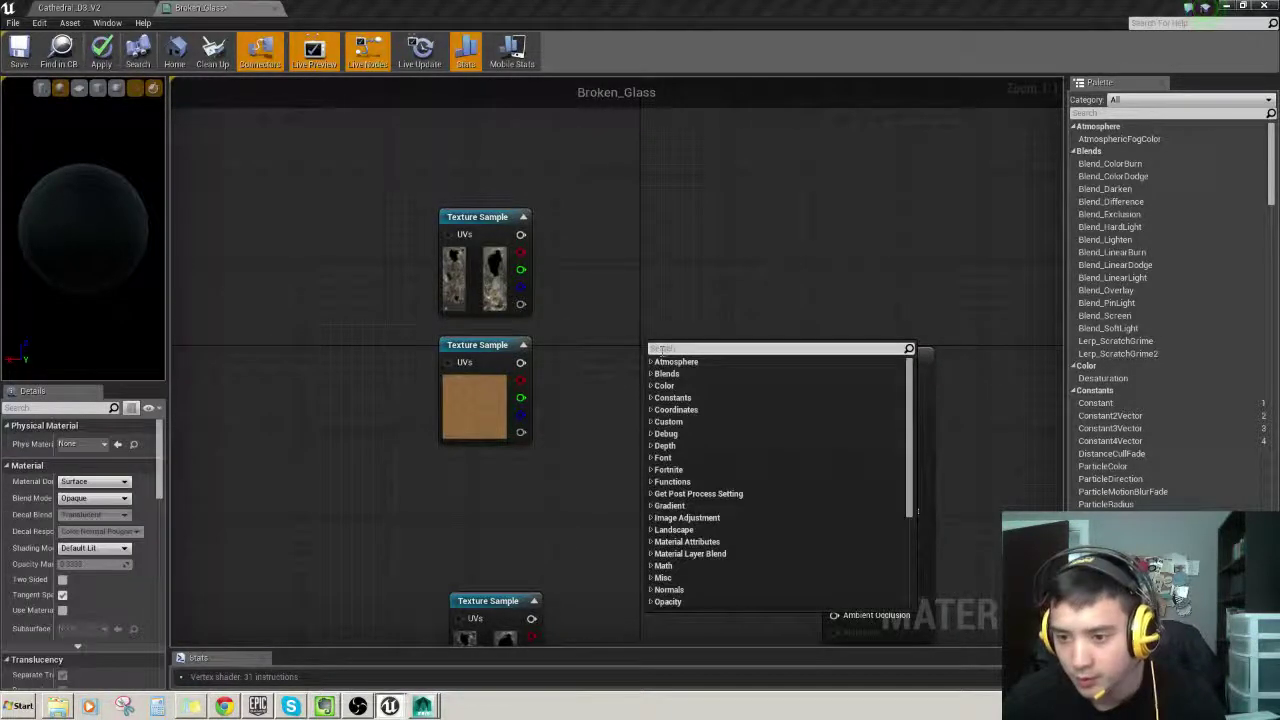
{"action": "type", "text": "lerp"}
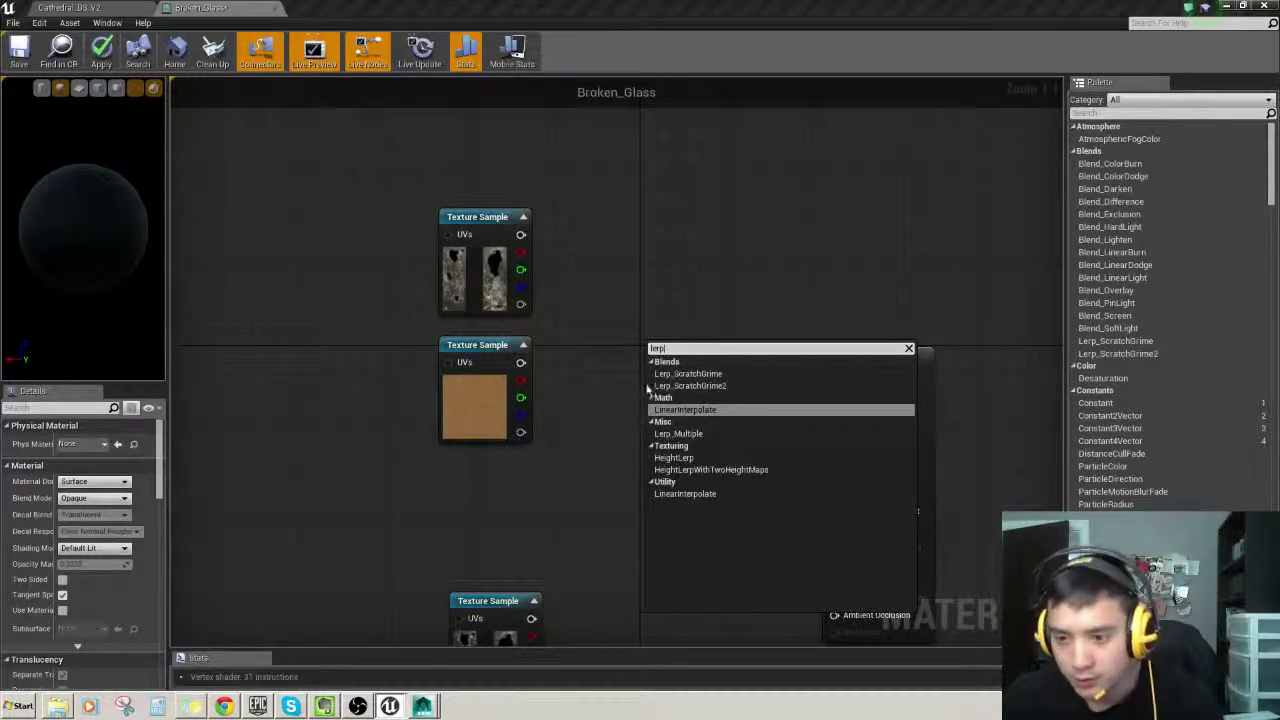
{"action": "left_click", "coordinate": [677, 411]}
{"action": "left_click_drag", "start_coordinate": [692, 350], "coordinate": [614, 240]}
Step: Tidy the graph by lining up the Broken_Windows roughness and normal samples and the Dirt_N sample in one column
{"action": "right_click_drag", "start_coordinate": [545, 370], "coordinate": [626, 452]}
{"action": "left_click_drag", "start_coordinate": [574, 301], "coordinate": [531, 268]}
{"action": "left_click_drag", "start_coordinate": [554, 427], "coordinate": [511, 384]}
{"action": "right_click_drag", "start_coordinate": [688, 452], "coordinate": [620, 195]}
{"action": "left_click_drag", "start_coordinate": [479, 324], "coordinate": [414, 324]}
{"action": "right_click_drag", "start_coordinate": [576, 458], "coordinate": [563, 360]}
{"action": "left_click_drag", "start_coordinate": [486, 385], "coordinate": [422, 364]}
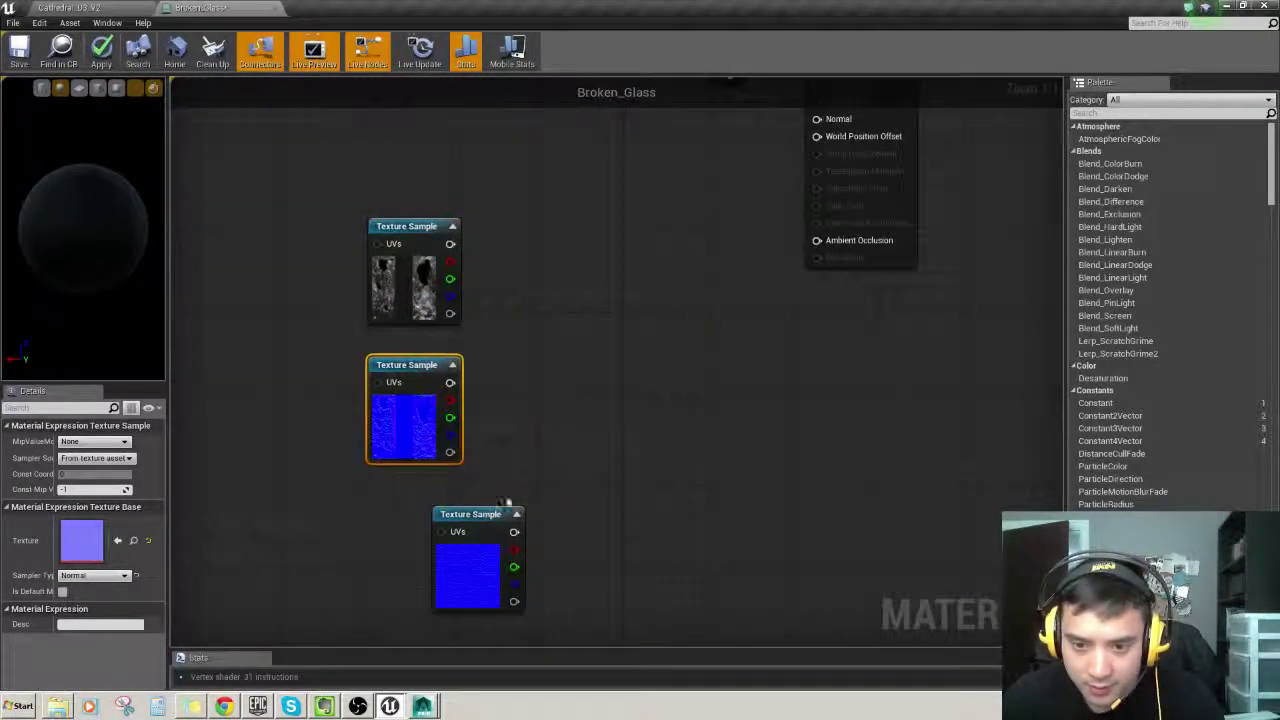
{"action": "left_click_drag", "start_coordinate": [476, 518], "coordinate": [413, 498]}
Step: Connect the Broken_Windows_R sample to the material's Roughness input and align the 0 constant with Metallic
{"action": "right_click_drag", "start_coordinate": [608, 229], "coordinate": [518, 433]}
{"action": "left_click_drag", "start_coordinate": [360, 449], "coordinate": [726, 256]}
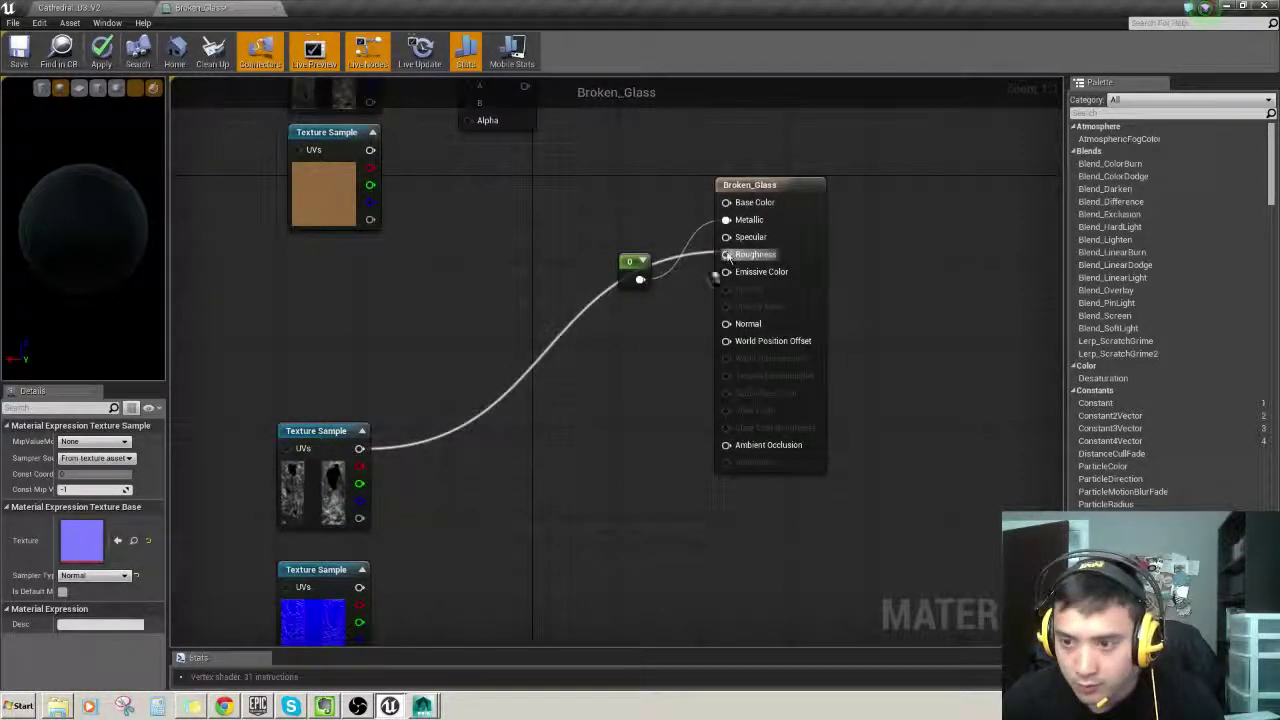
{"action": "right_click_drag", "start_coordinate": [616, 298], "coordinate": [602, 329]}
{"action": "left_click_drag", "start_coordinate": [614, 300], "coordinate": [614, 244]}
{"action": "right_click_drag", "start_coordinate": [526, 480], "coordinate": [577, 466]}
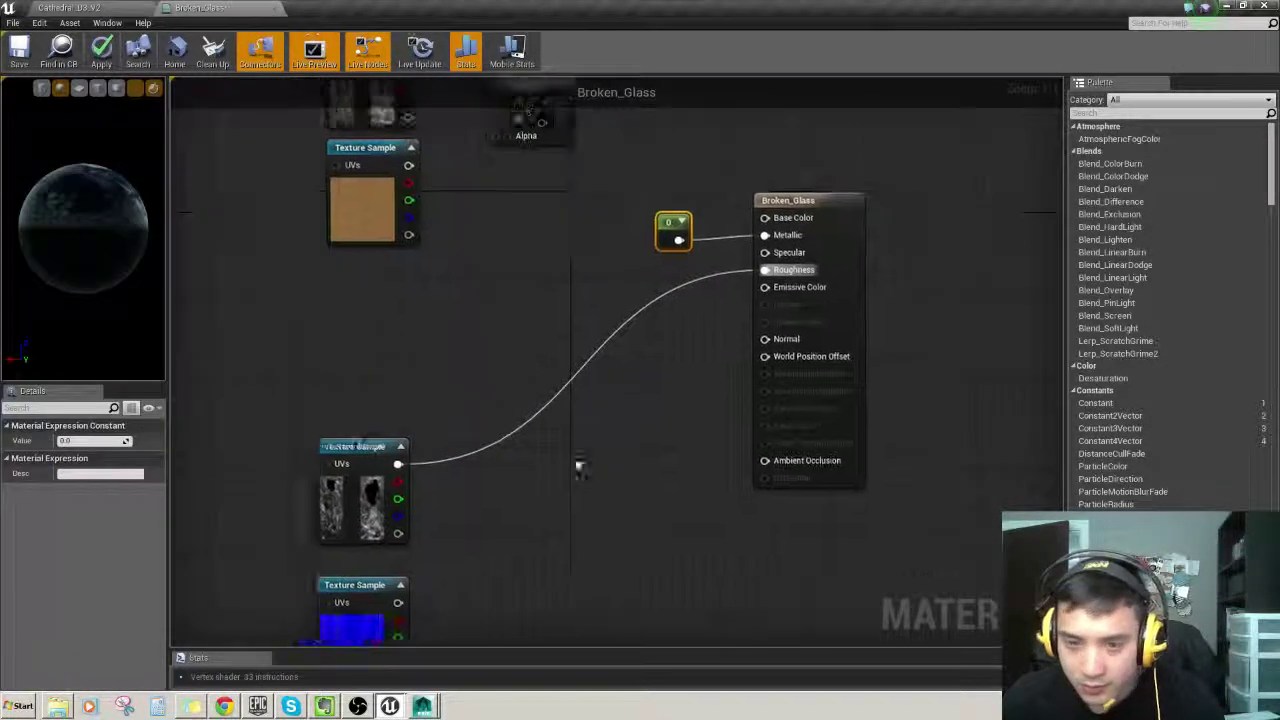
Step: Open the Broken_Windows_R texture, check its compression settings, and return to the Broken_Glass graph
{"action": "right_click_drag", "start_coordinate": [472, 512], "coordinate": [580, 426]}
{"action": "double_click", "coordinate": [461, 422]}
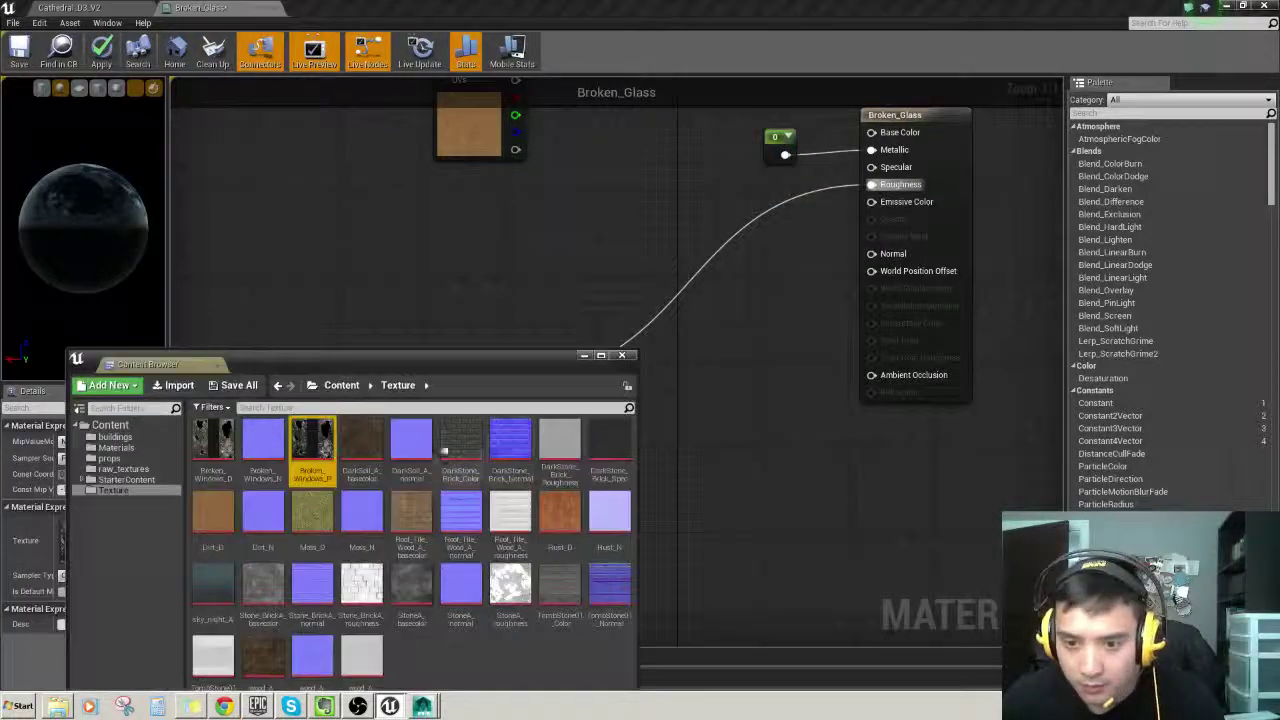
{"action": "double_click", "coordinate": [315, 444]}
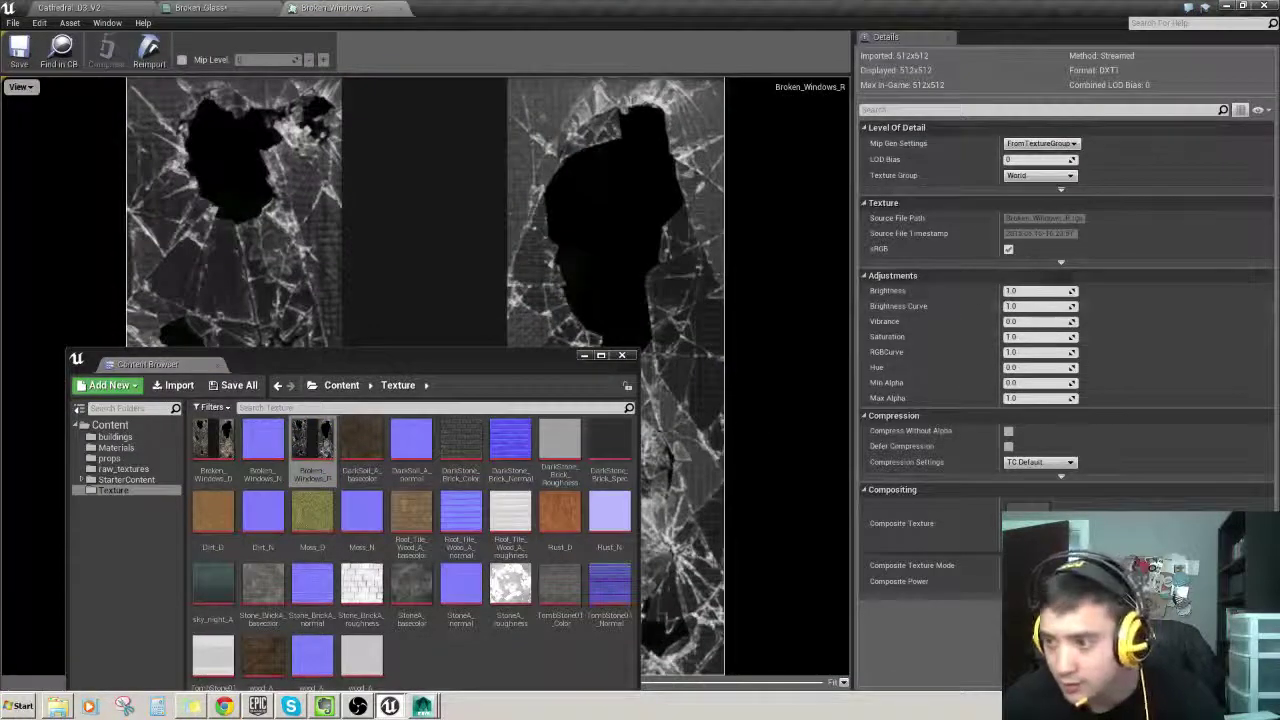
{"action": "left_click", "coordinate": [1050, 463]}
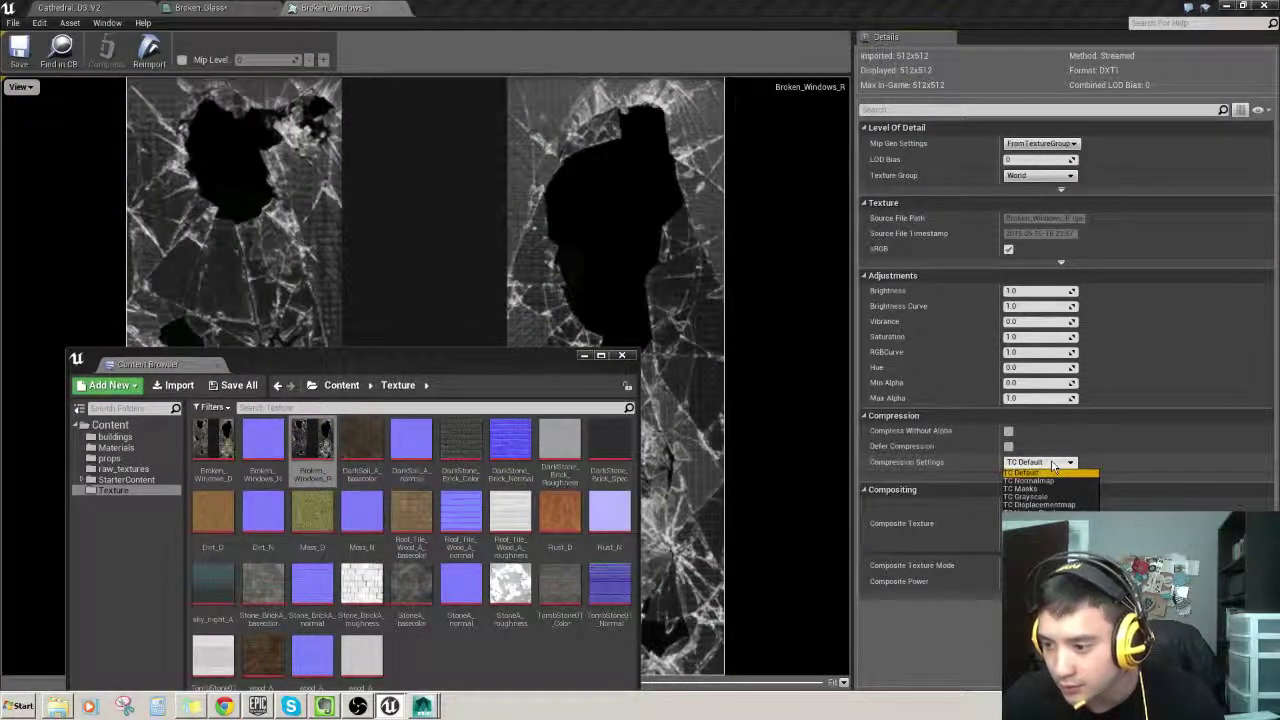
{"action": "left_click", "coordinate": [1053, 466]}
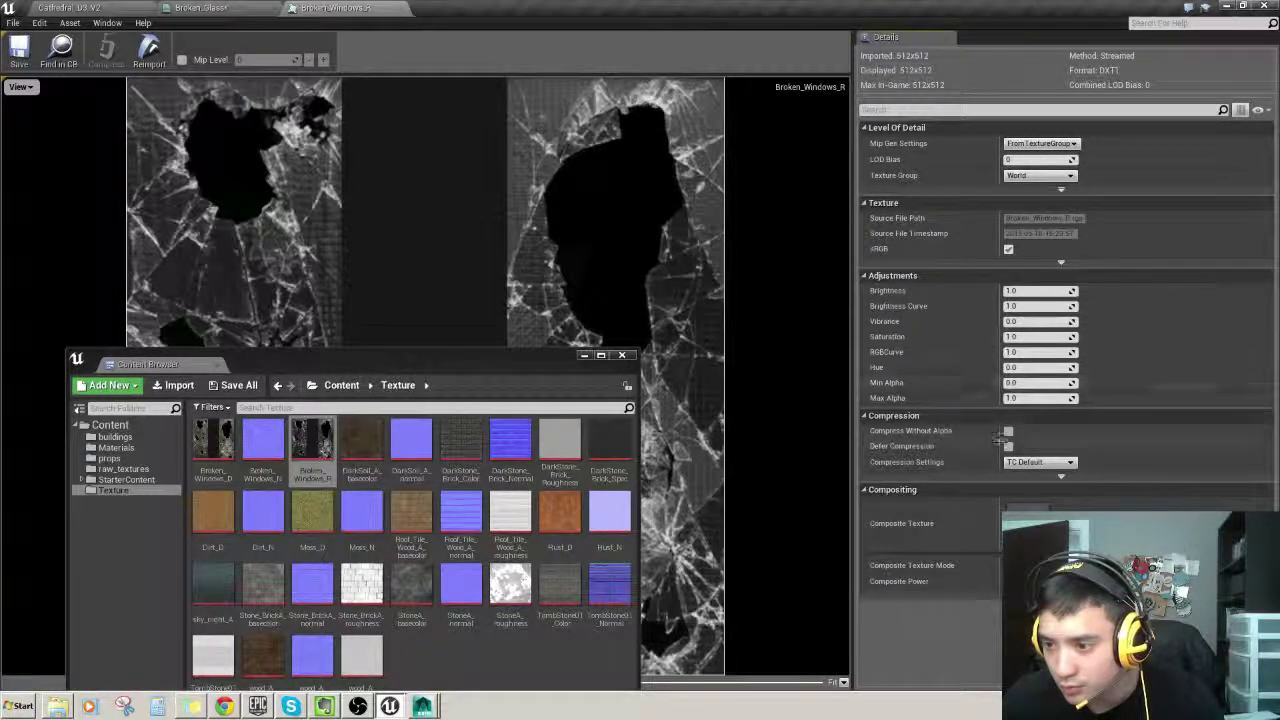
{"action": "left_click", "coordinate": [402, 9]}
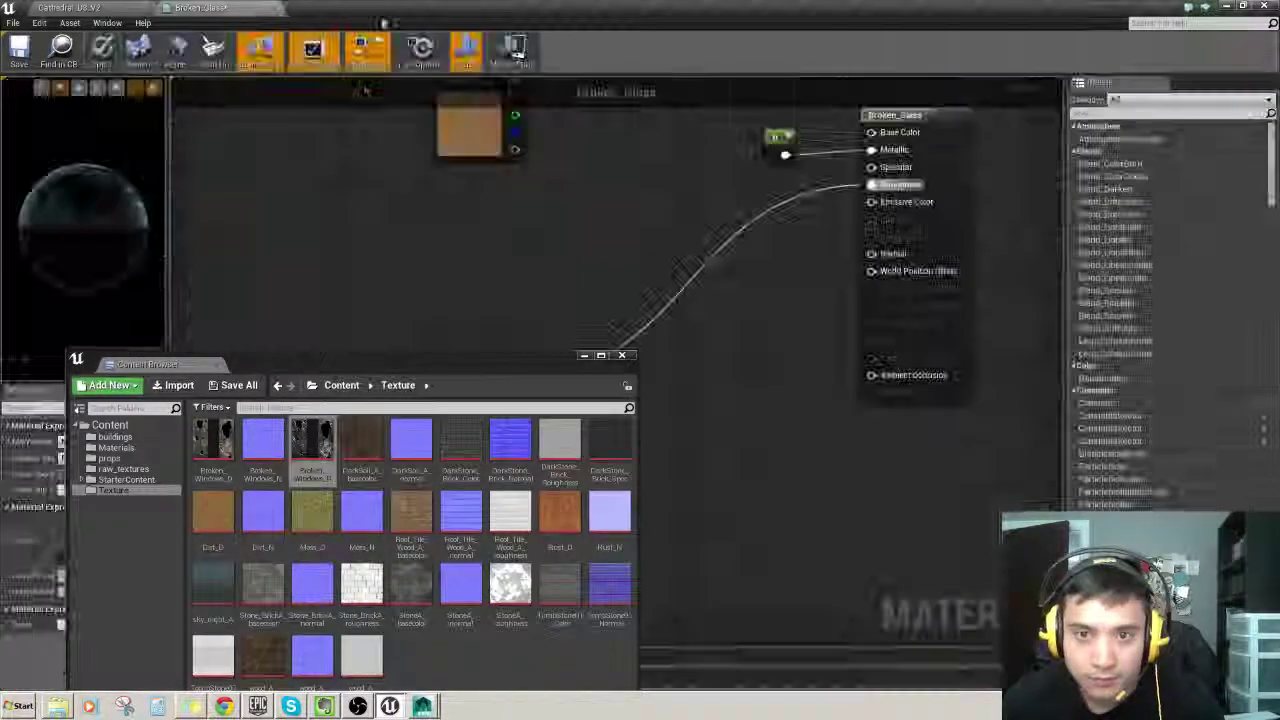
{"action": "left_click", "coordinate": [587, 357]}
Step: Swap the two colour samples so that Dirt_D sits above Broken_Windows_D
{"action": "right_click_drag", "start_coordinate": [520, 271], "coordinate": [514, 477]}
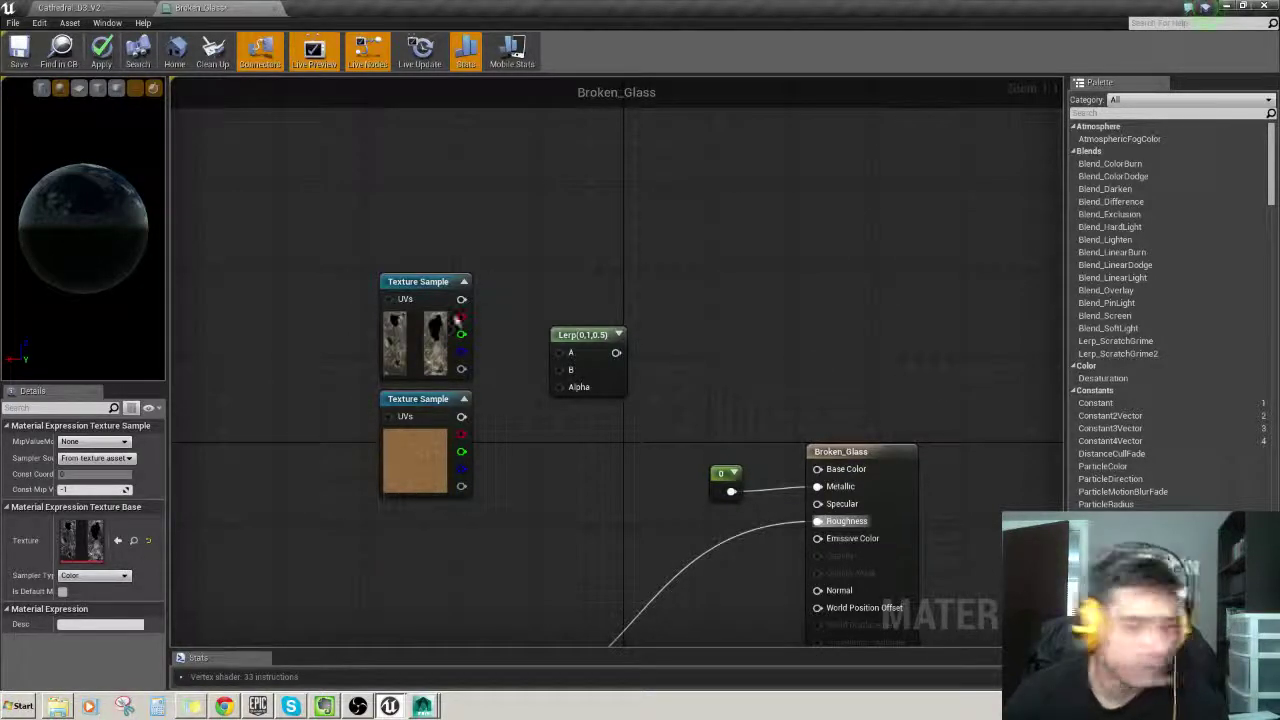
{"action": "left_click_drag", "start_coordinate": [440, 283], "coordinate": [439, 525]}
{"action": "left_click_drag", "start_coordinate": [438, 396], "coordinate": [438, 279]}
{"action": "left_click_drag", "start_coordinate": [418, 520], "coordinate": [418, 414]}
Step: Stack the Dirt_N sample directly above the Broken_Windows_N sample and move the roughness sample next to the material's Roughness input
{"action": "right_click_drag", "start_coordinate": [570, 625], "coordinate": [563, 310]}
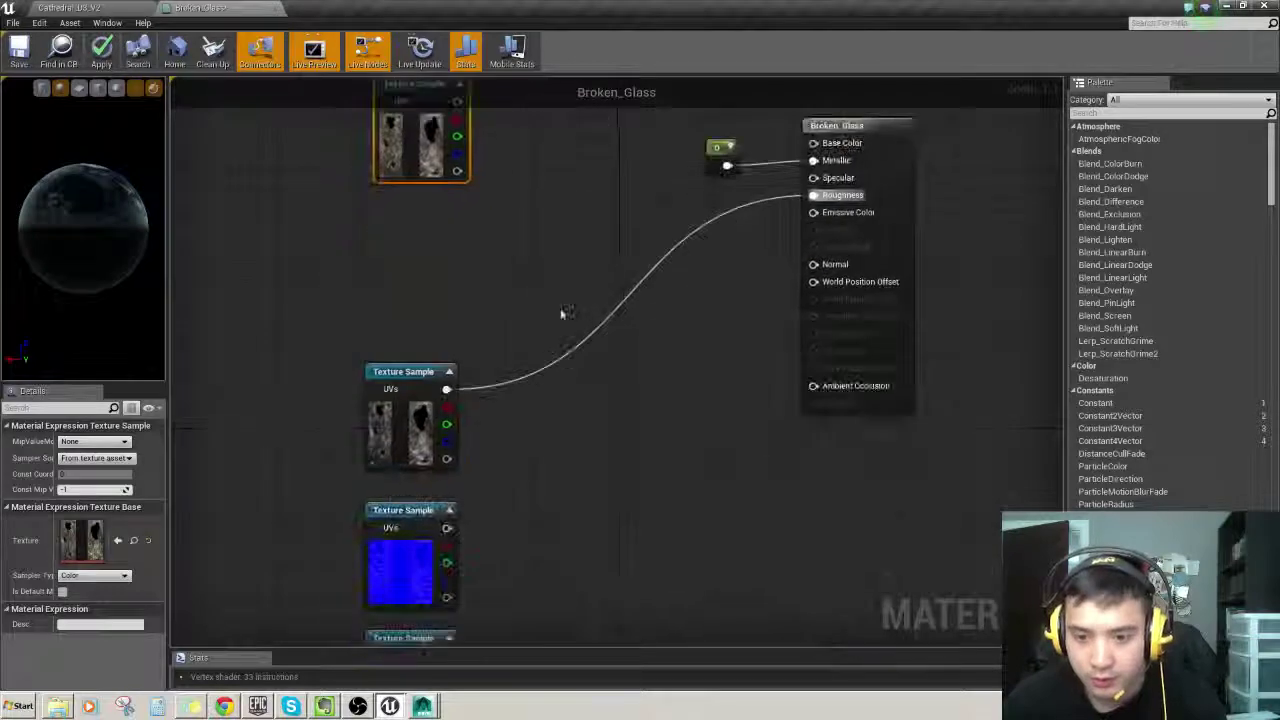
{"action": "right_click_drag", "start_coordinate": [565, 458], "coordinate": [593, 301]}
{"action": "left_click_drag", "start_coordinate": [444, 482], "coordinate": [466, 172]}
{"action": "right_click_drag", "start_coordinate": [466, 172], "coordinate": [455, 365]}
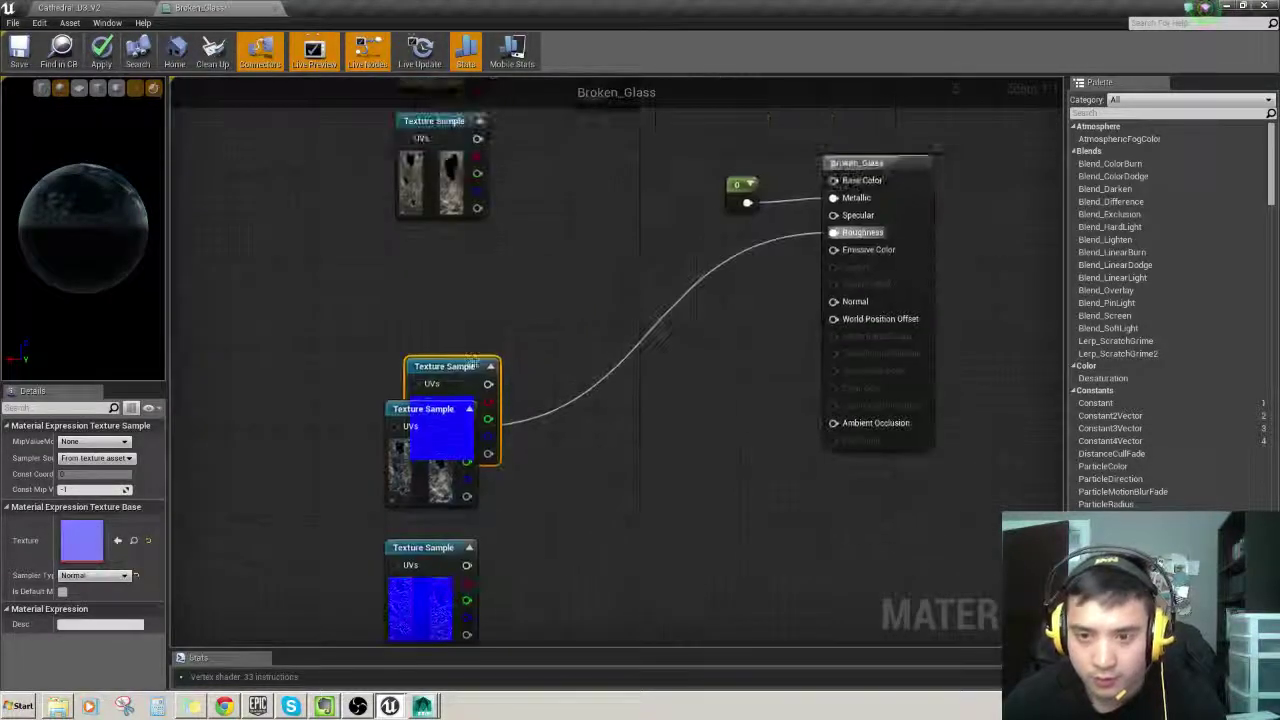
{"action": "left_click_drag", "start_coordinate": [455, 365], "coordinate": [432, 284]}
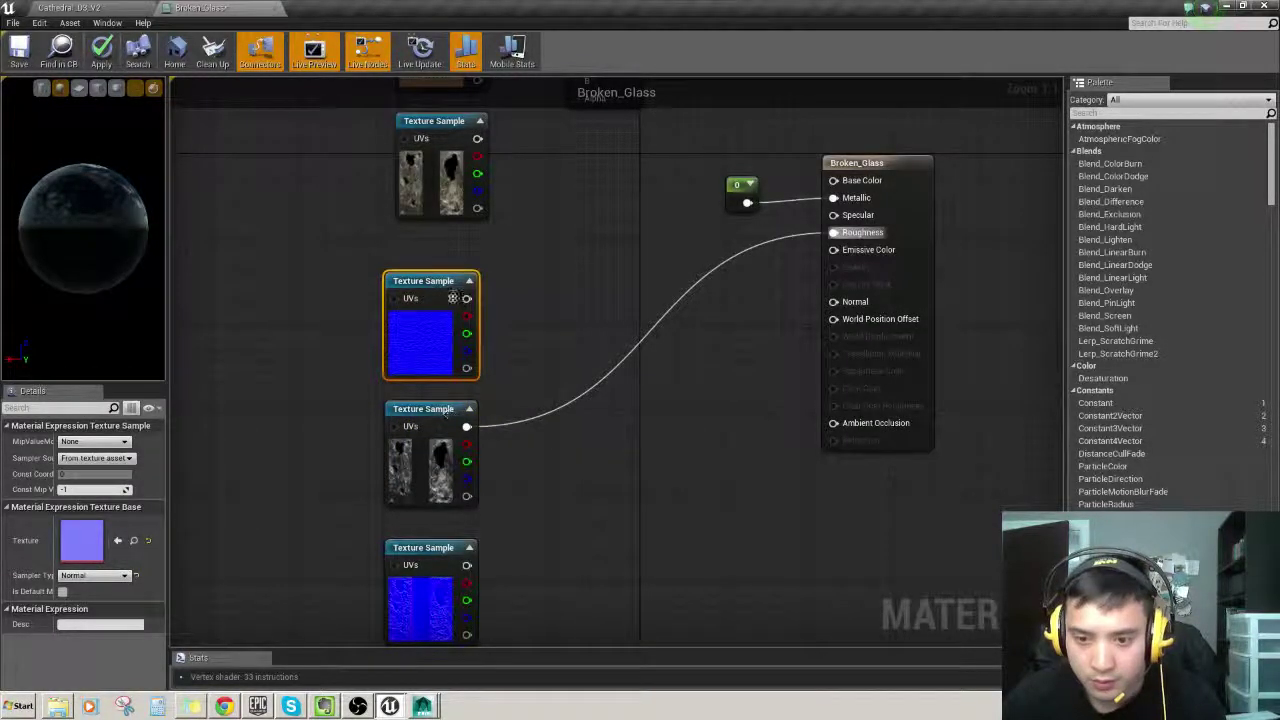
{"action": "right_click_drag", "start_coordinate": [459, 355], "coordinate": [522, 149]}
{"action": "left_click_drag", "start_coordinate": [495, 338], "coordinate": [506, 445]}
{"action": "right_click_drag", "start_coordinate": [604, 281], "coordinate": [575, 348]}
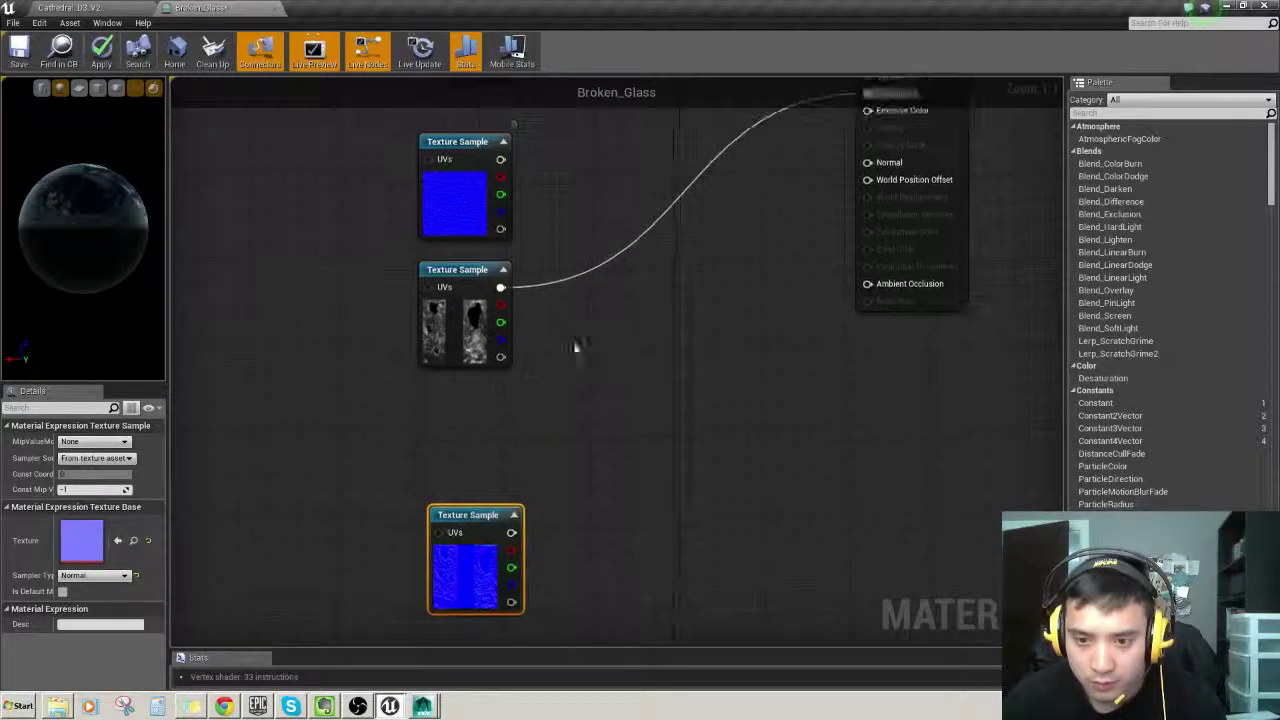
{"action": "left_click_drag", "start_coordinate": [461, 142], "coordinate": [472, 399]}
{"action": "right_click_drag", "start_coordinate": [473, 236], "coordinate": [451, 317]}
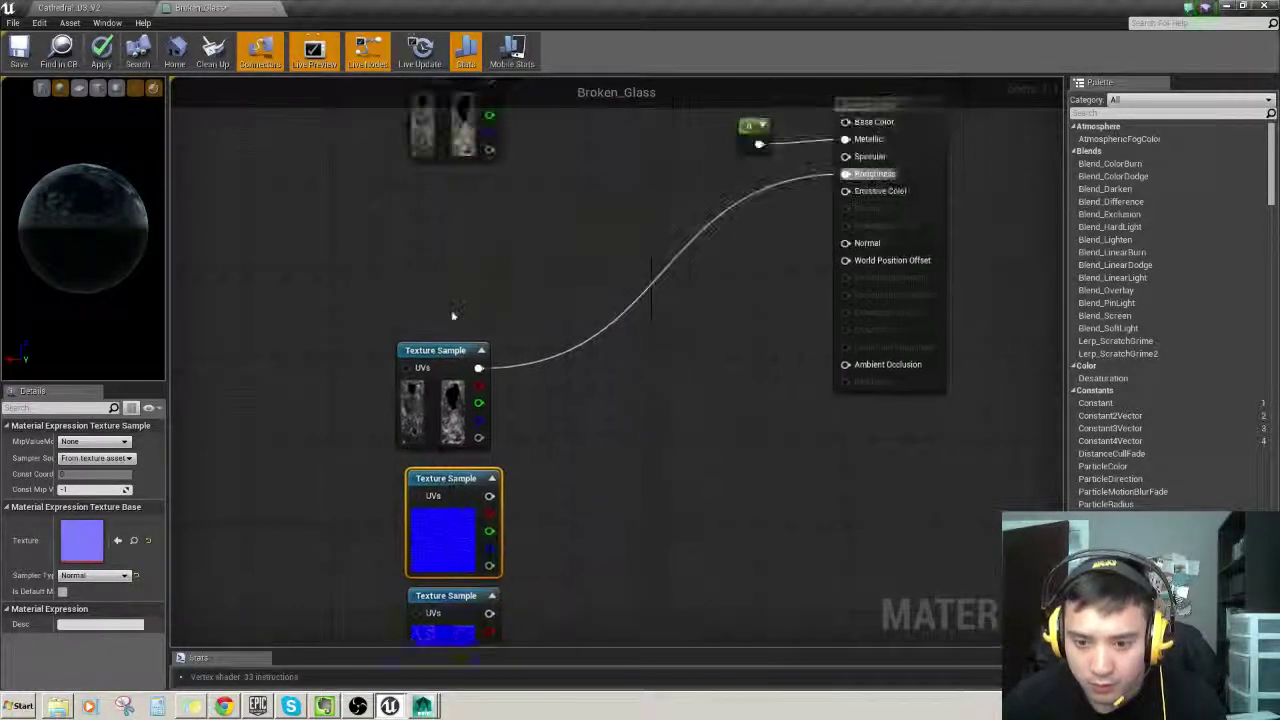
{"action": "left_click_drag", "start_coordinate": [455, 352], "coordinate": [751, 192]}
Step: Connect the Dirt_D sample to input A and the Broken_Windows_D sample to input B of the Lerp node
{"action": "right_click_drag", "start_coordinate": [482, 251], "coordinate": [445, 638]}
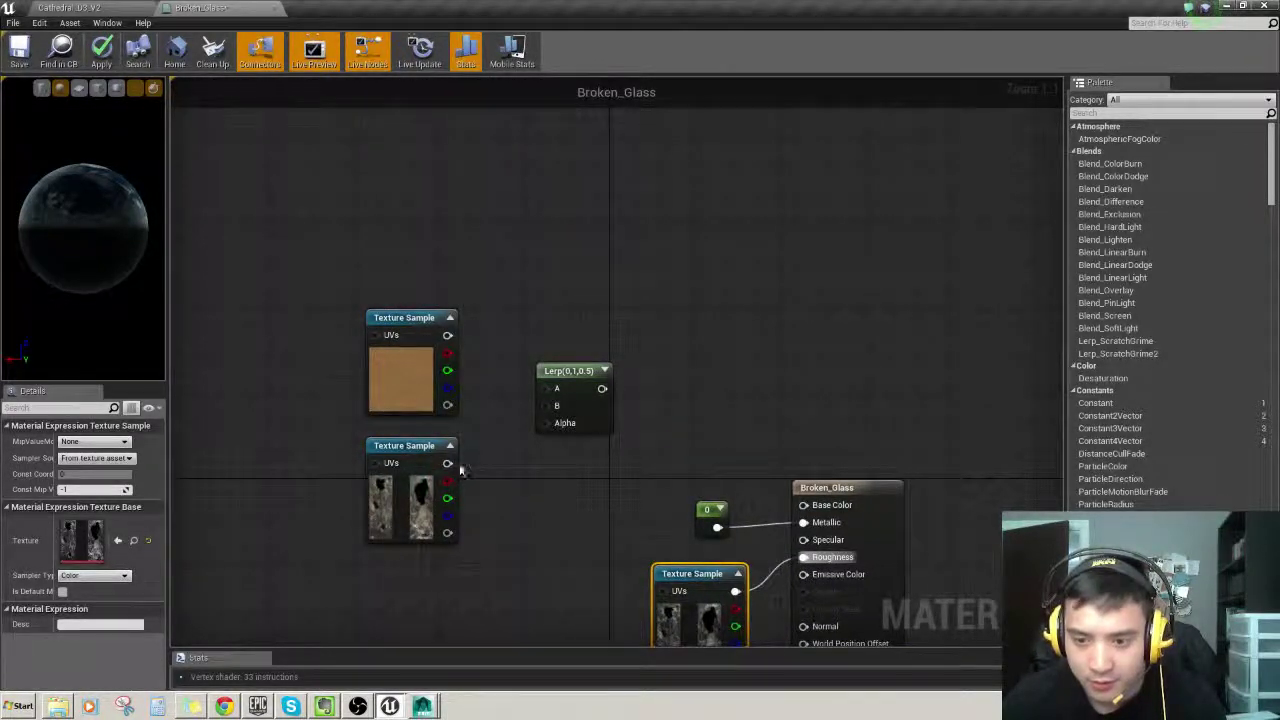
{"action": "left_click_drag", "start_coordinate": [528, 415], "coordinate": [547, 408]}
{"action": "right_click_drag", "start_coordinate": [498, 412], "coordinate": [498, 385]}
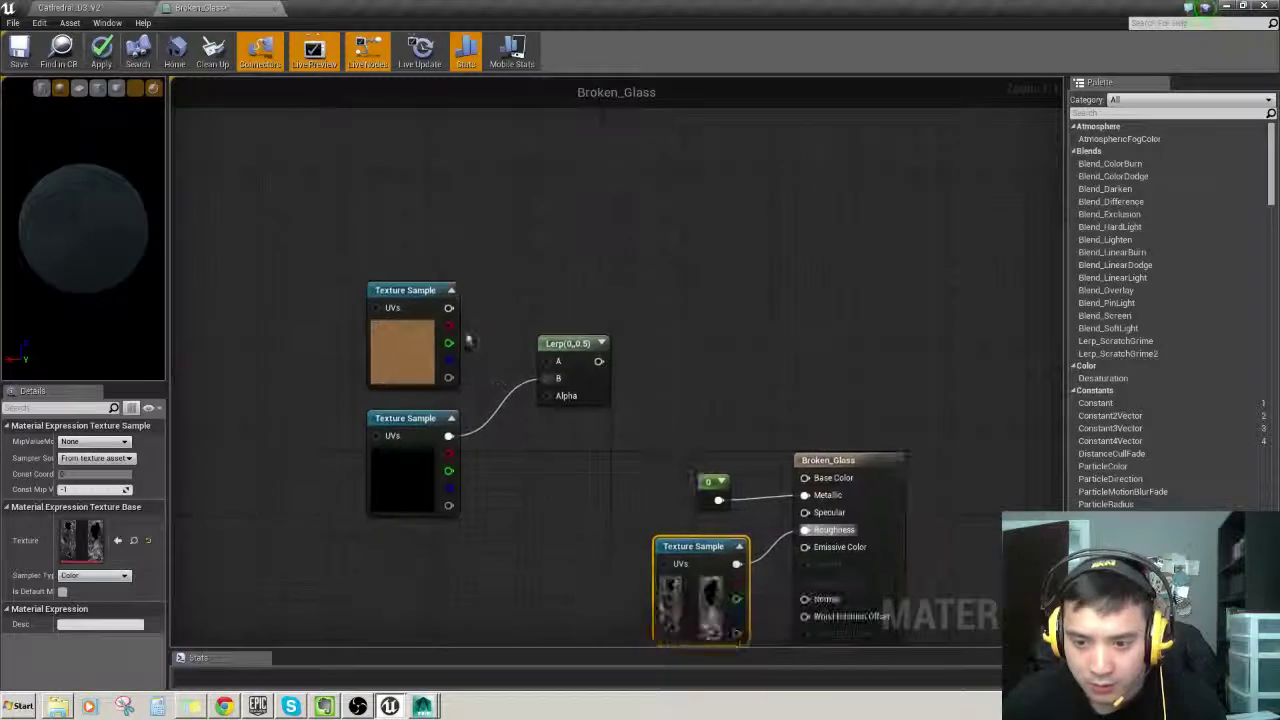
{"action": "left_click_drag", "start_coordinate": [502, 335], "coordinate": [556, 365]}
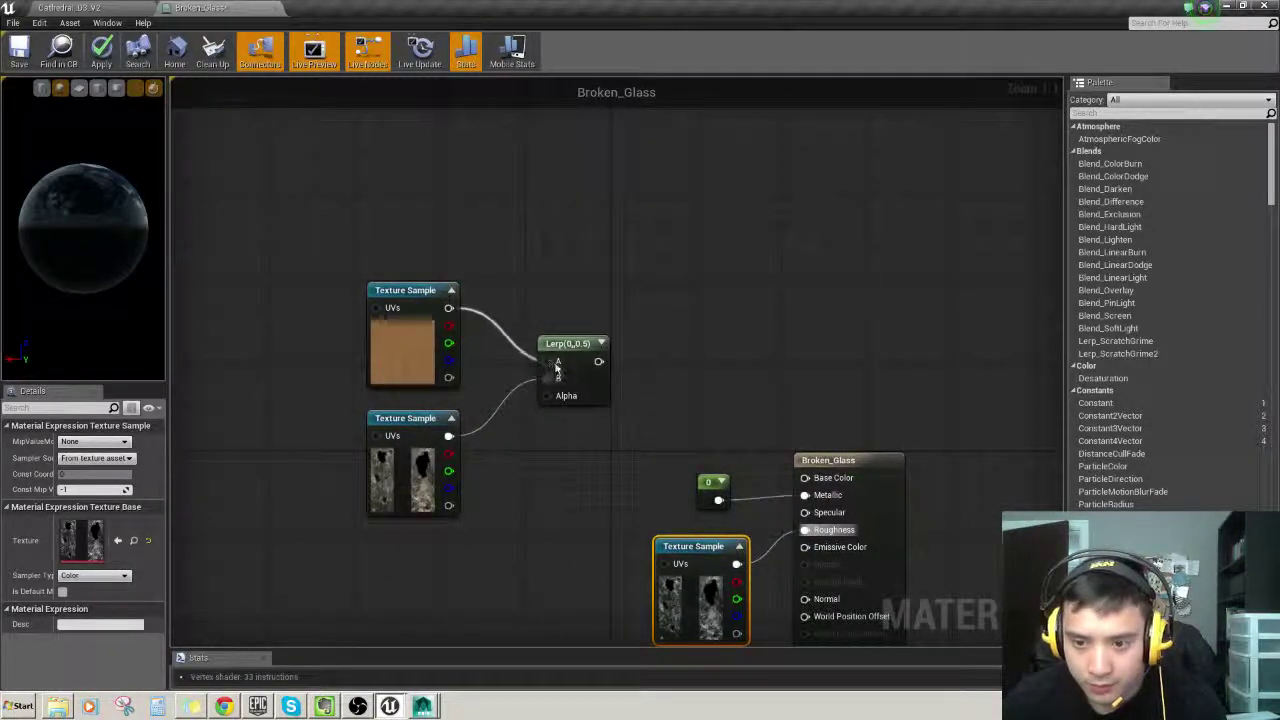
Step: Add a Vertex Color node below the colour samples and connect its alpha output to the Lerp's Alpha input
{"action": "right_click_drag", "start_coordinate": [582, 526], "coordinate": [487, 440]}
{"action": "left_click", "coordinate": [432, 474]}
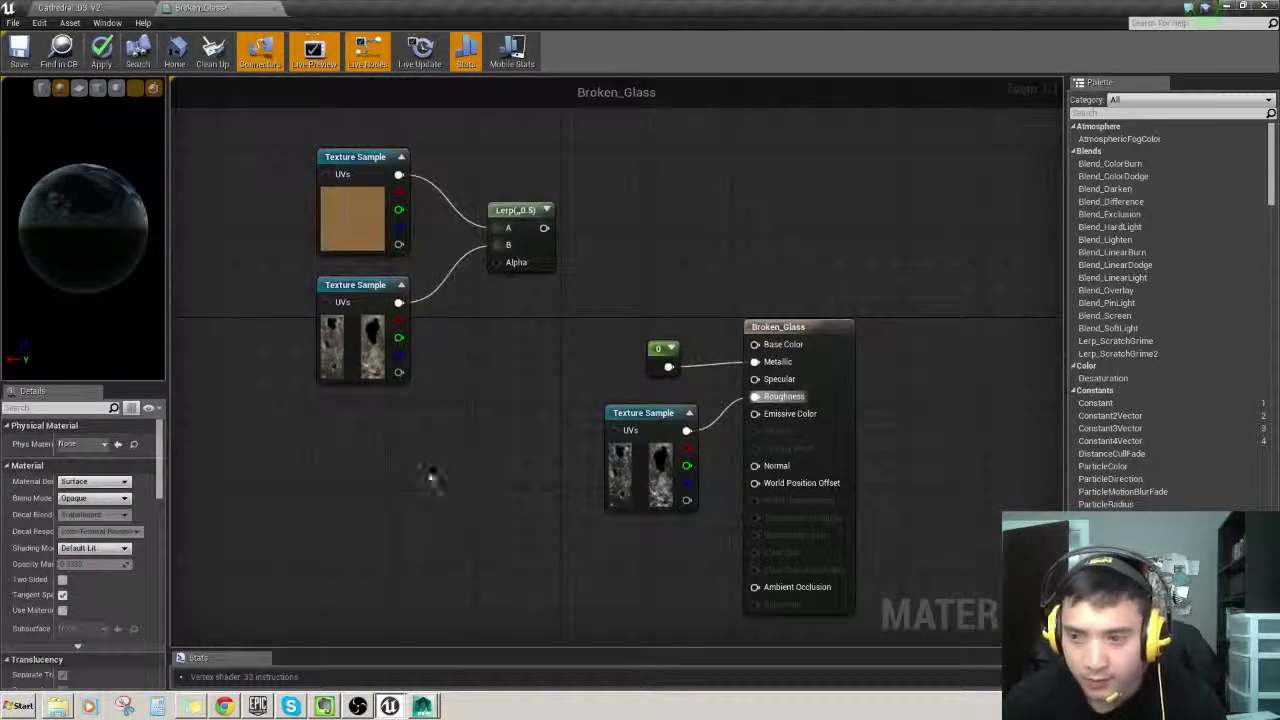
{"action": "right_click", "coordinate": [419, 464]}
{"action": "type", "text": "ver"}
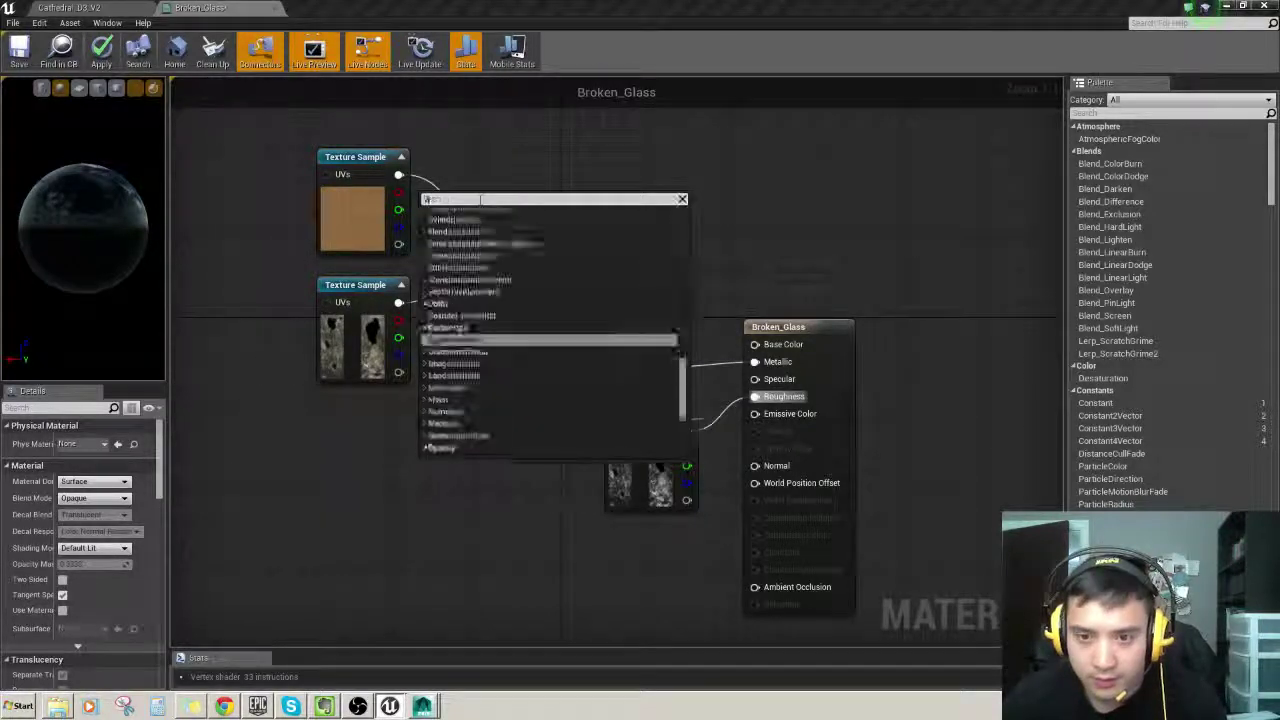
{"action": "left_click", "coordinate": [470, 250]}
{"action": "left_click_drag", "start_coordinate": [446, 471], "coordinate": [333, 453]}
{"action": "right_click_drag", "start_coordinate": [464, 427], "coordinate": [468, 392]}
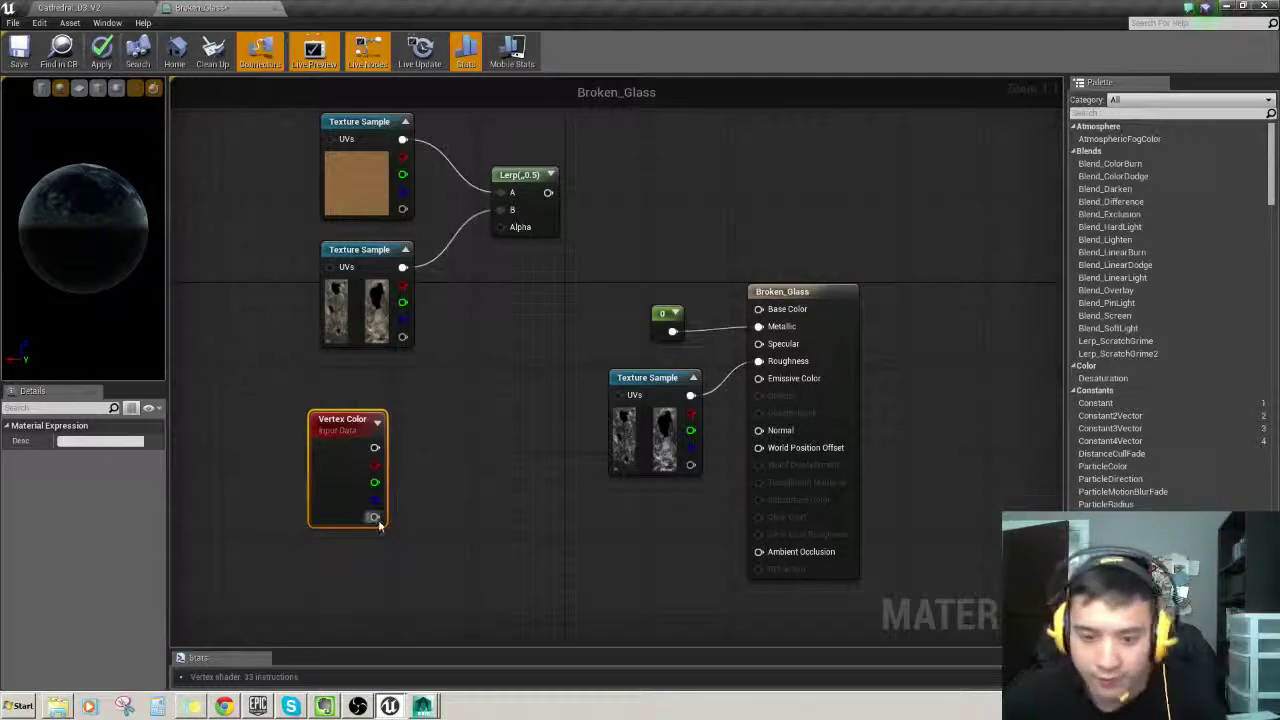
{"action": "left_click_drag", "start_coordinate": [376, 518], "coordinate": [504, 230]}
Step: Add a Multiply node with the Lerp result as input A and the Vertex Color's red channel as input B
{"action": "right_click_drag", "start_coordinate": [541, 358], "coordinate": [495, 431]}
{"action": "right_click", "coordinate": [585, 260]}
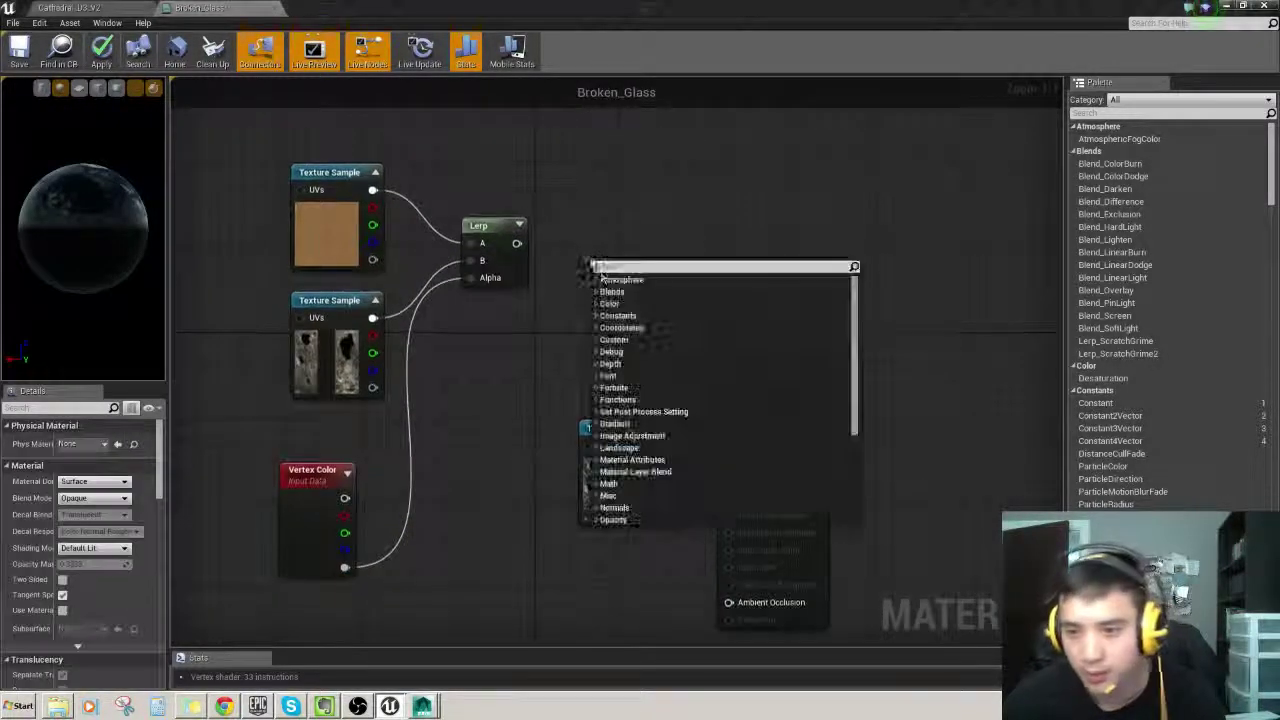
{"action": "type", "text": "linmult"}
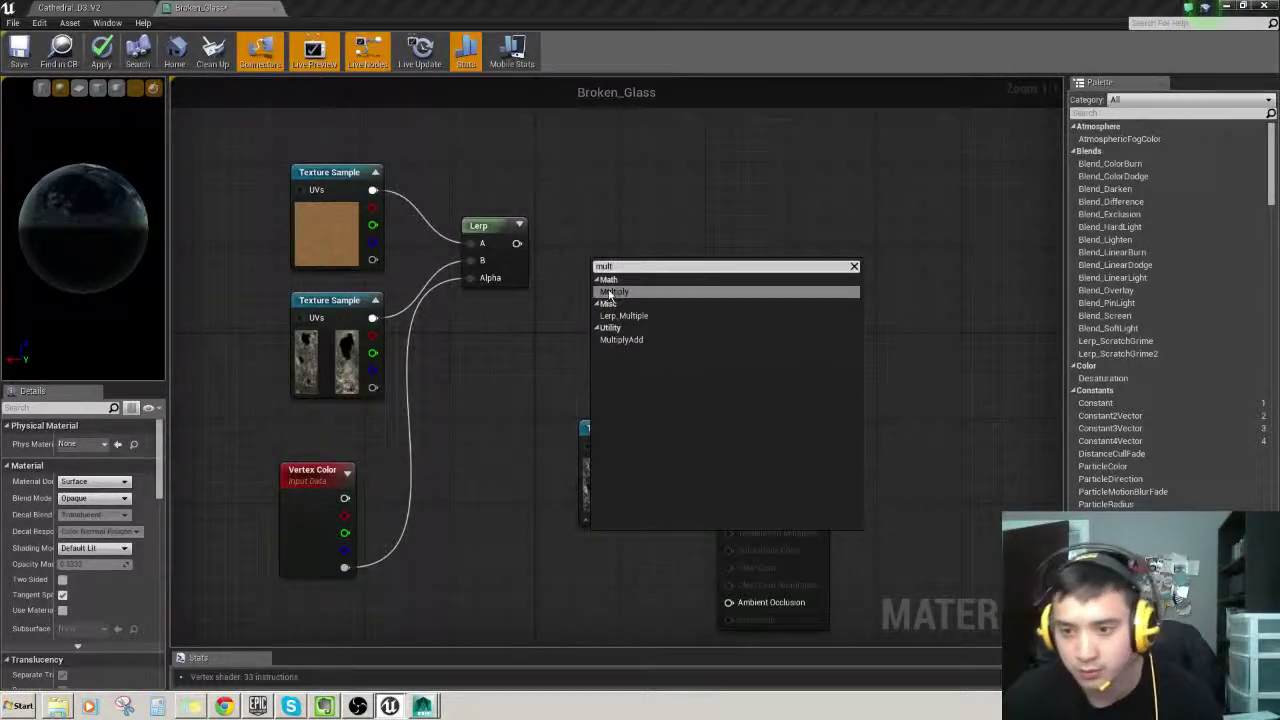
{"action": "left_click", "coordinate": [612, 291]}
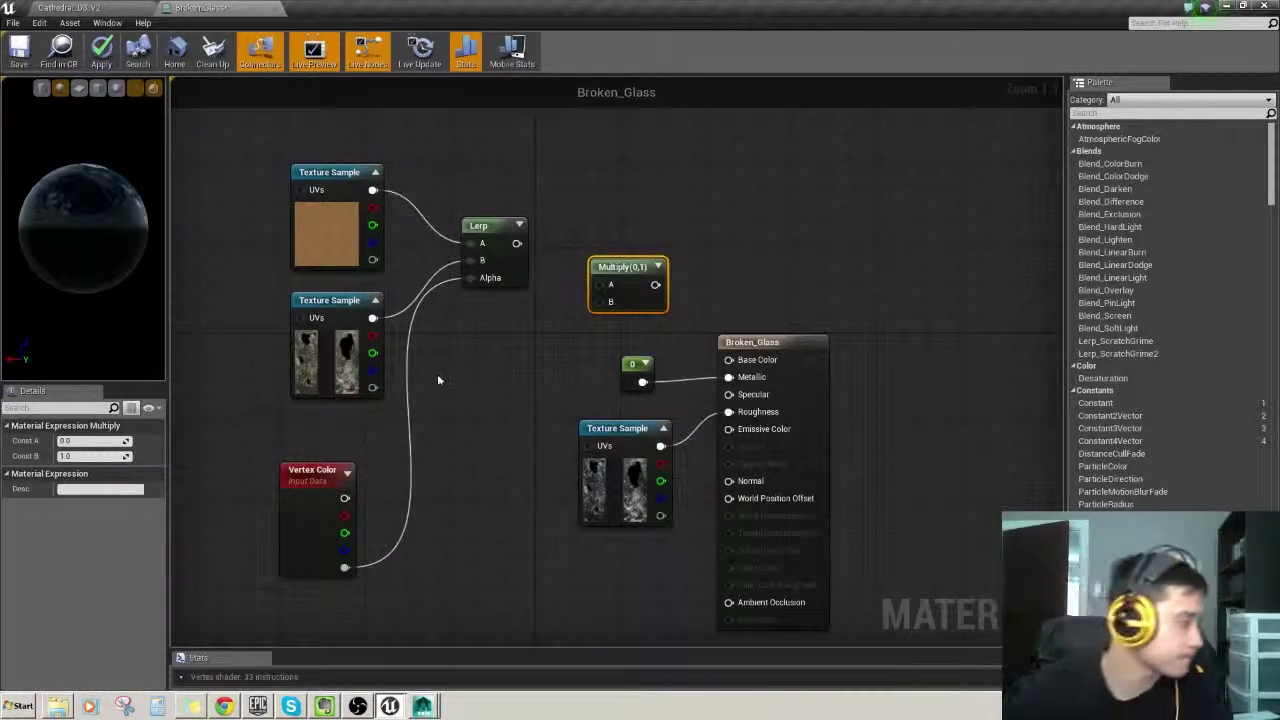
{"action": "left_click_drag", "start_coordinate": [346, 516], "coordinate": [600, 303]}
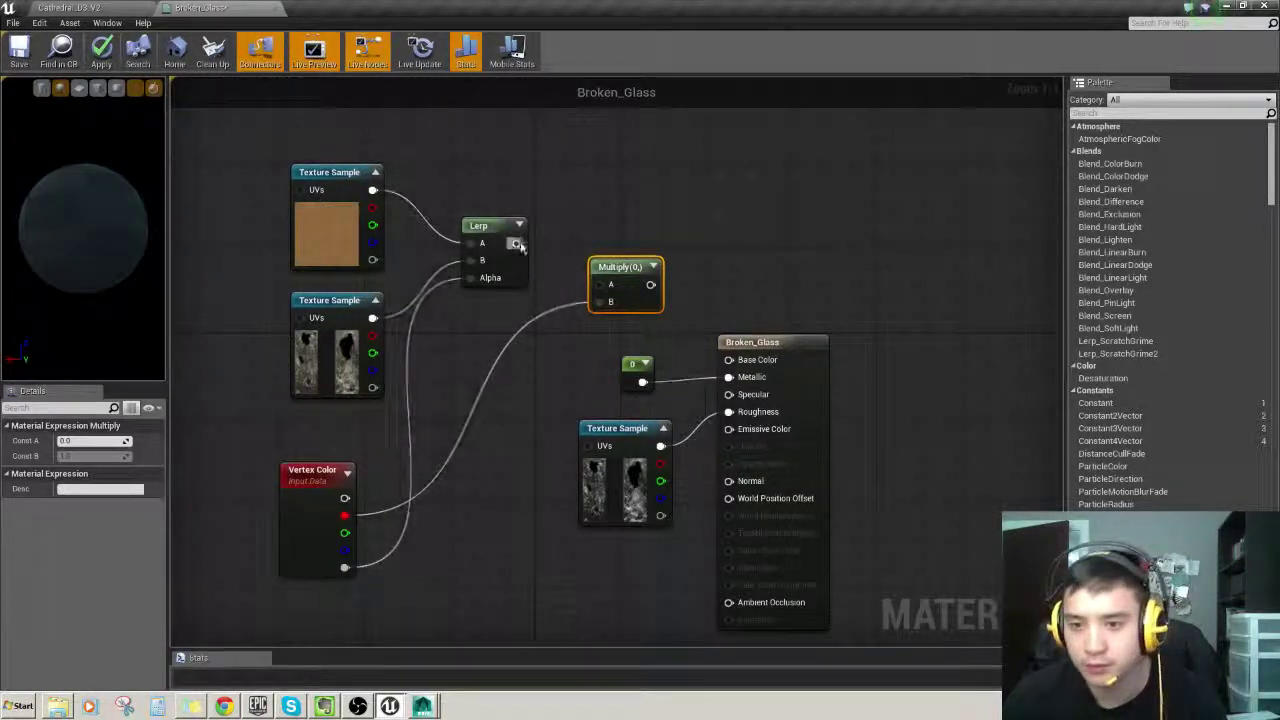
{"action": "left_click_drag", "start_coordinate": [516, 243], "coordinate": [596, 284]}
{"action": "right_click_drag", "start_coordinate": [573, 361], "coordinate": [575, 269]}
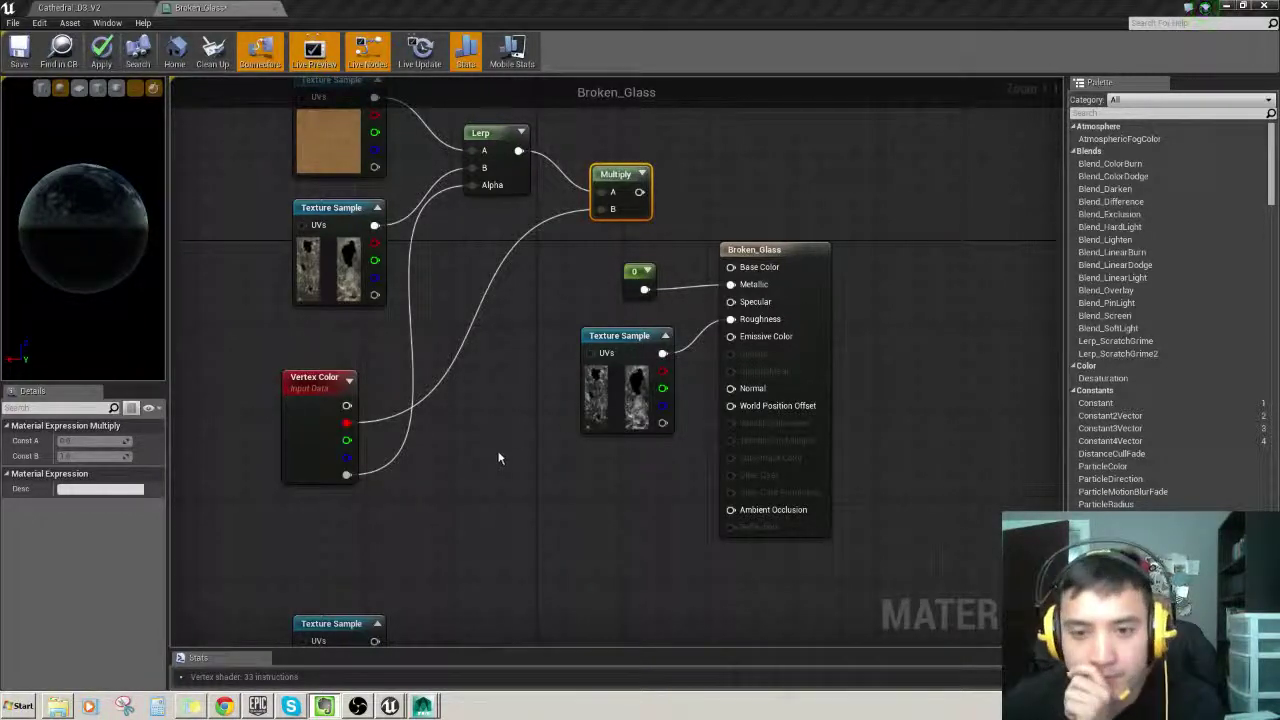
{"action": "right_click_drag", "start_coordinate": [499, 416], "coordinate": [519, 455]}
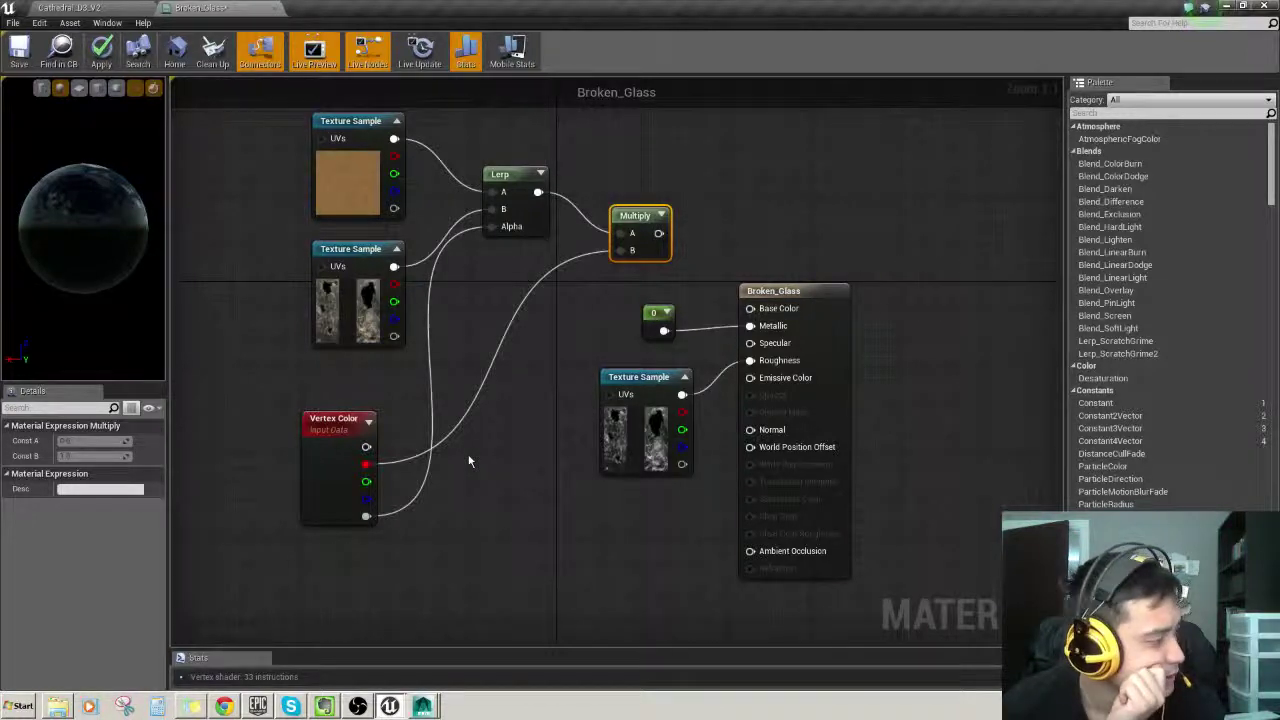
{"action": "right_click_drag", "start_coordinate": [495, 457], "coordinate": [471, 486]}
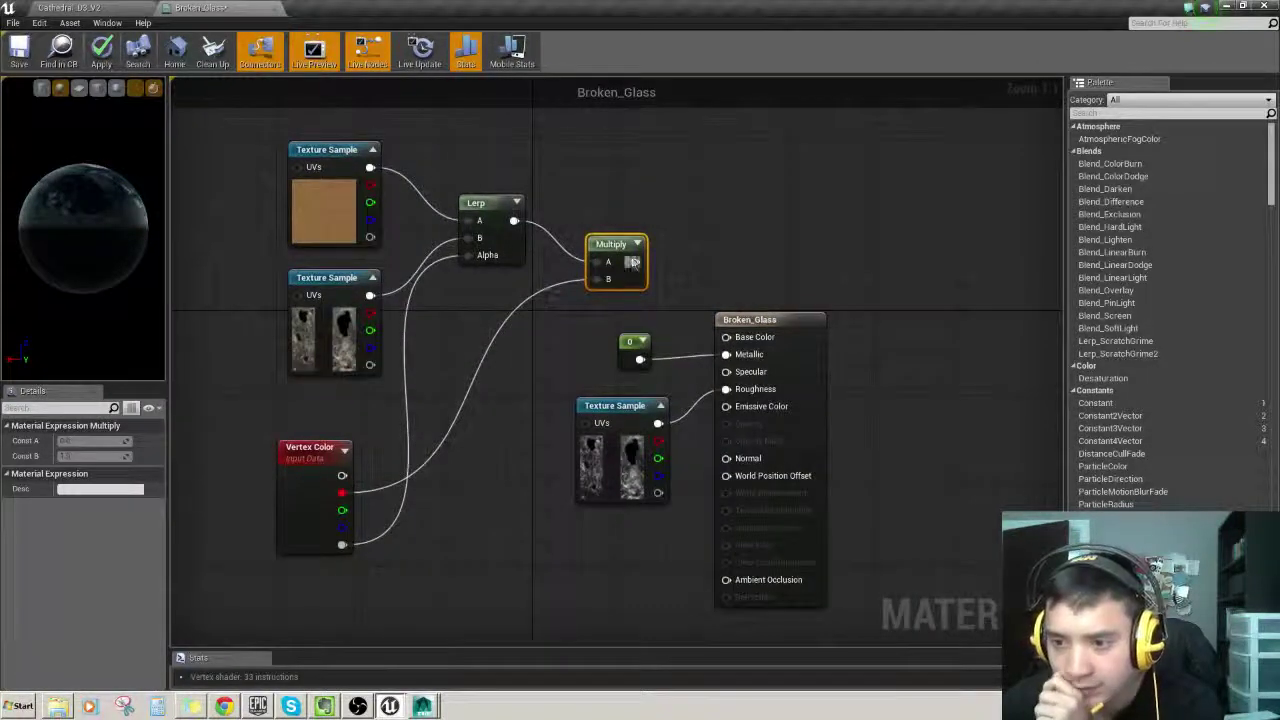
Step: Connect the Multiply node's result to the Base Color input of the Broken_Glass material
{"action": "left_click_drag", "start_coordinate": [633, 261], "coordinate": [726, 337]}
{"action": "right_click_drag", "start_coordinate": [507, 580], "coordinate": [544, 530]}
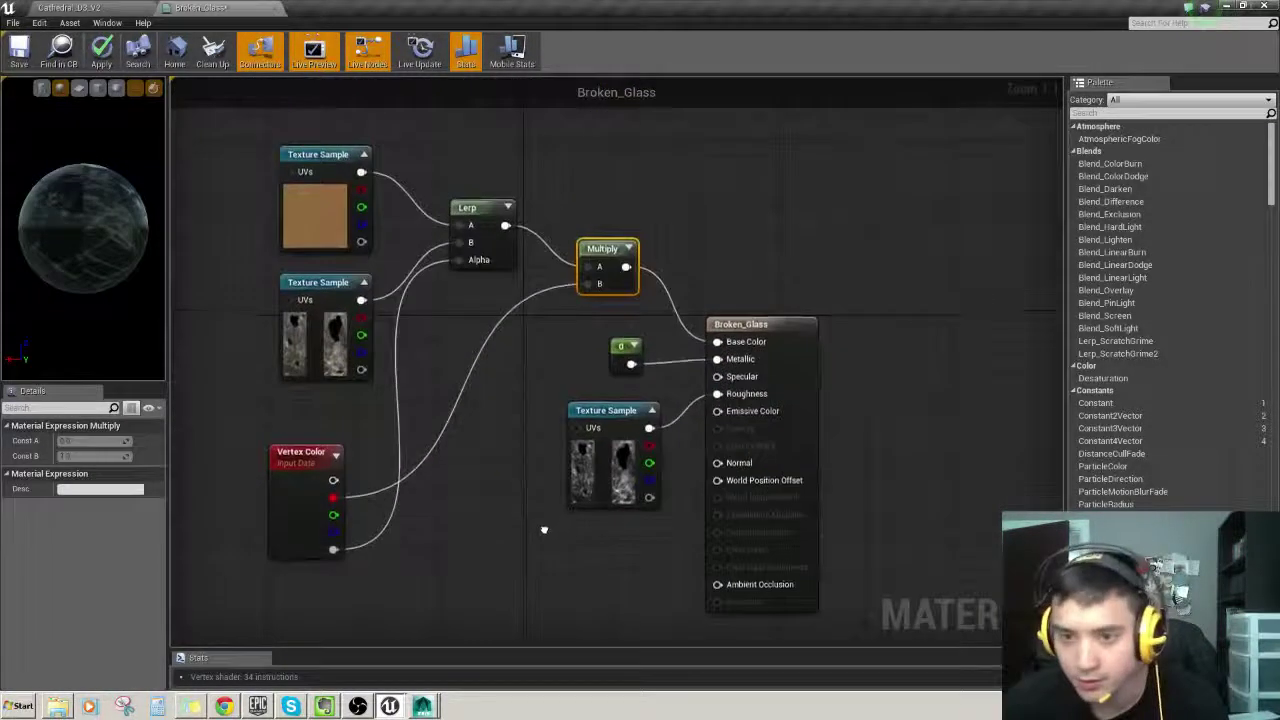
{"action": "right_click_drag", "start_coordinate": [493, 580], "coordinate": [512, 450]}
Step: Copy the linked Lerp and Multiply nodes and place the duplicates beside the two normal map samples
{"action": "left_click", "coordinate": [476, 135]}
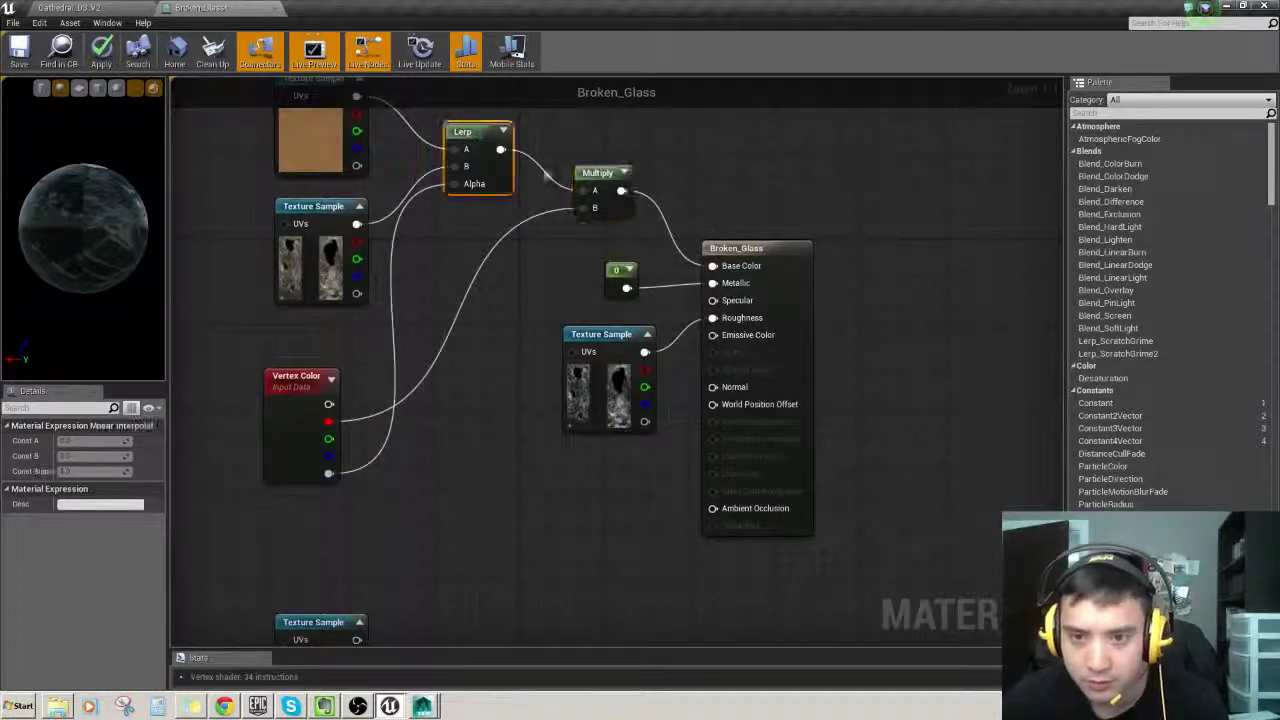
{"action": "left_click", "coordinate": [604, 173], "text": "ctrl"}
{"action": "right_click_drag", "start_coordinate": [400, 508], "coordinate": [478, 358]}
{"action": "key", "text": "ctrl+v"}
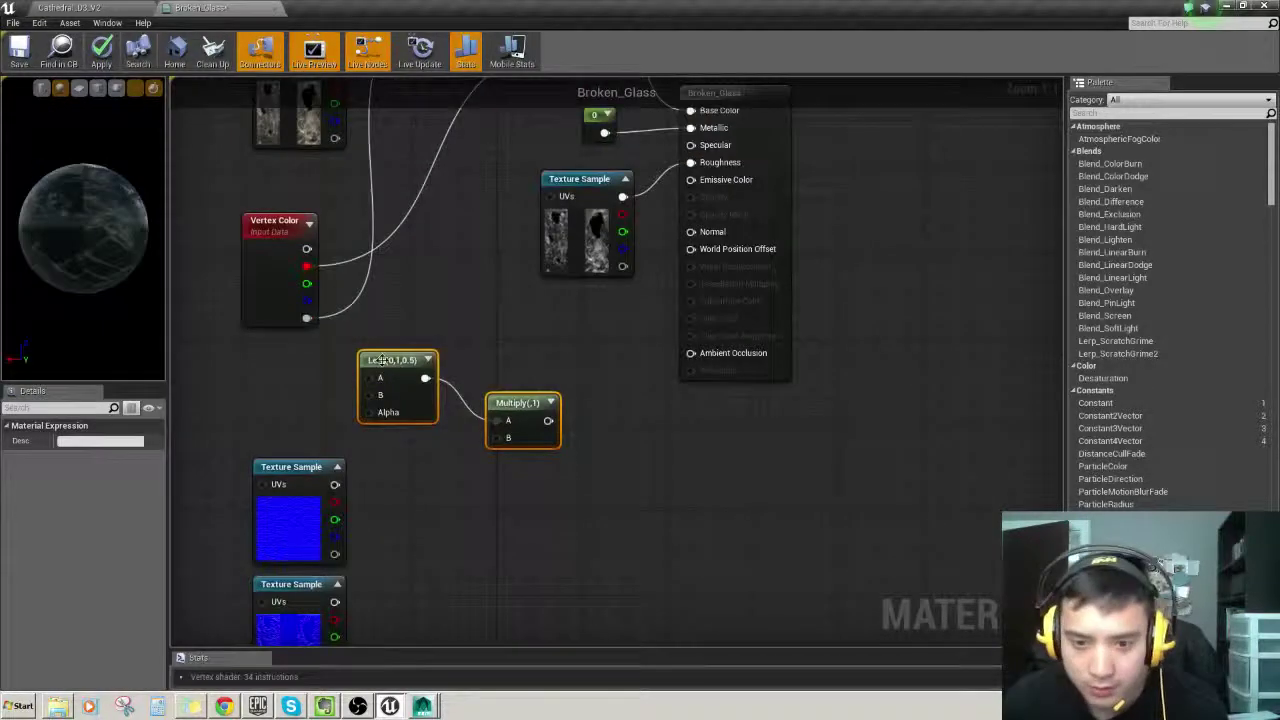
{"action": "left_click_drag", "start_coordinate": [382, 360], "coordinate": [446, 412]}
{"action": "right_click_drag", "start_coordinate": [453, 400], "coordinate": [464, 388]}
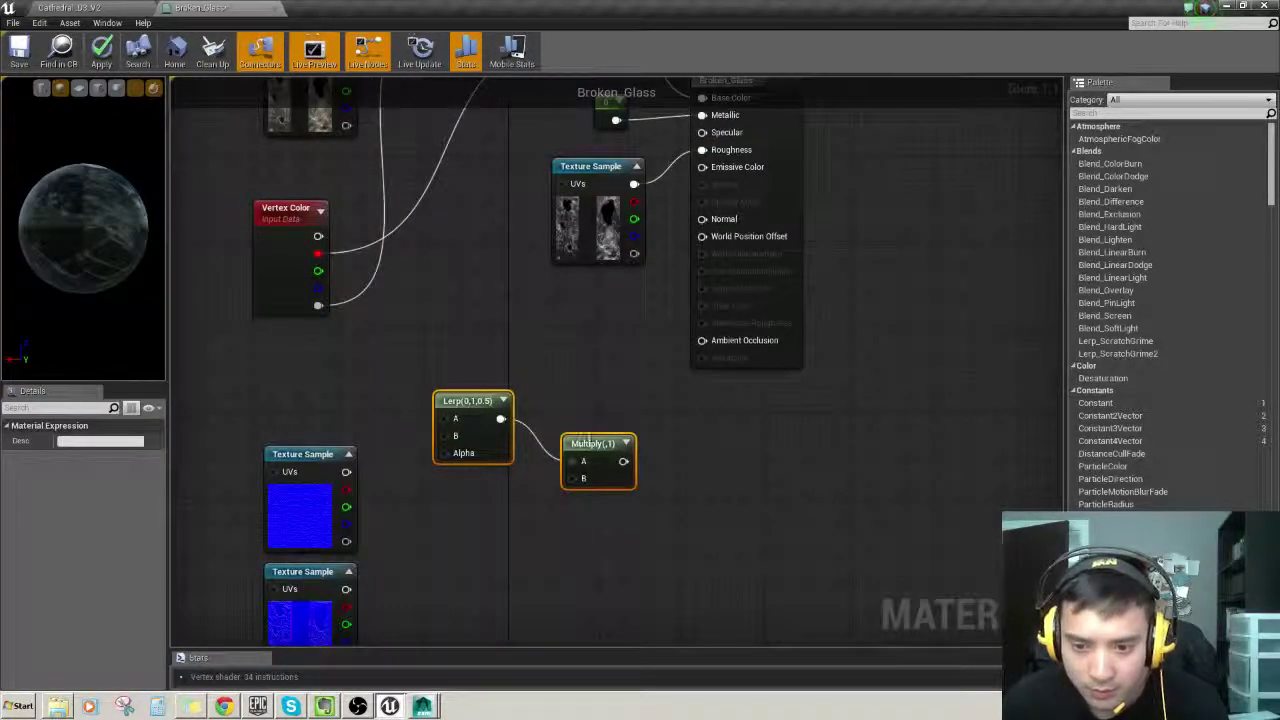
{"action": "mouse_move", "coordinate": [598, 441]}
{"action": "left_mouse_down"}
{"action": "mouse_move", "coordinate": [598, 376]}
{"action": "mouse_move", "coordinate": [599, 440]}
{"action": "left_mouse_up"}
Step: Connect the Broken_Windows_N sample's red channel to input B and the Dirt_N sample's colour output to input A of the copied Lerp
{"action": "right_click_drag", "start_coordinate": [391, 388], "coordinate": [421, 315]}
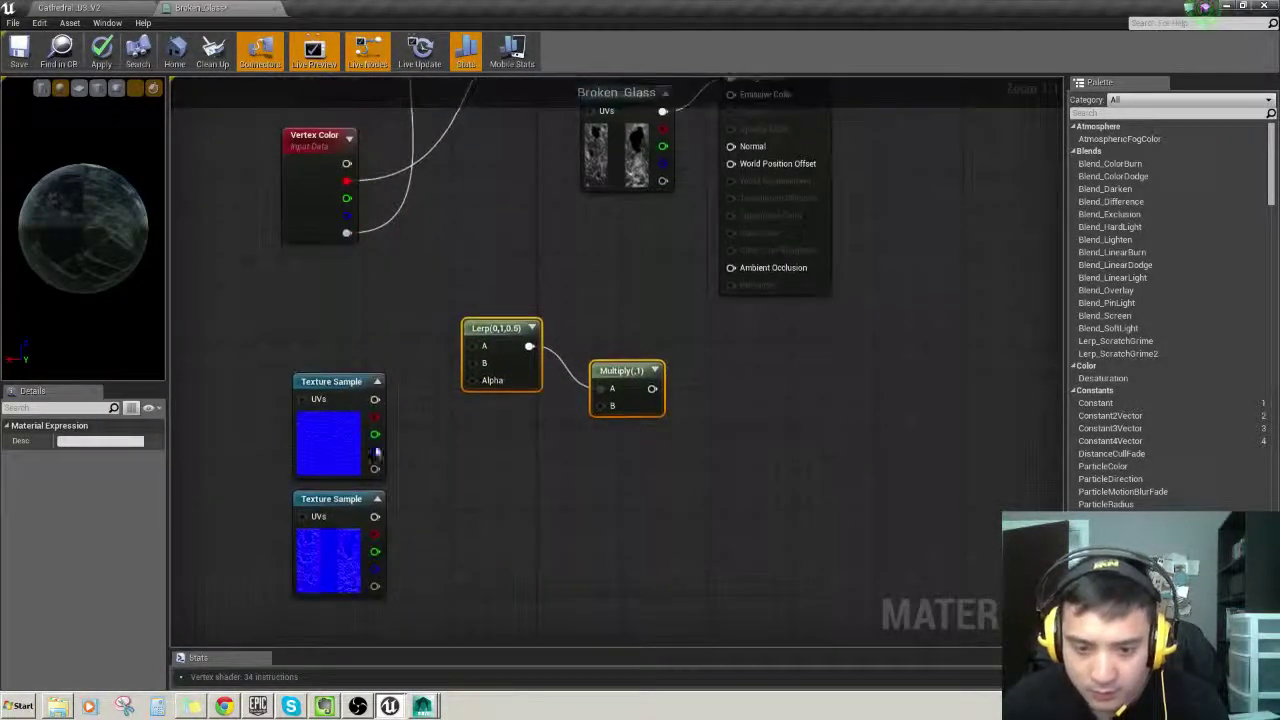
{"action": "left_click_drag", "start_coordinate": [375, 533], "coordinate": [471, 362]}
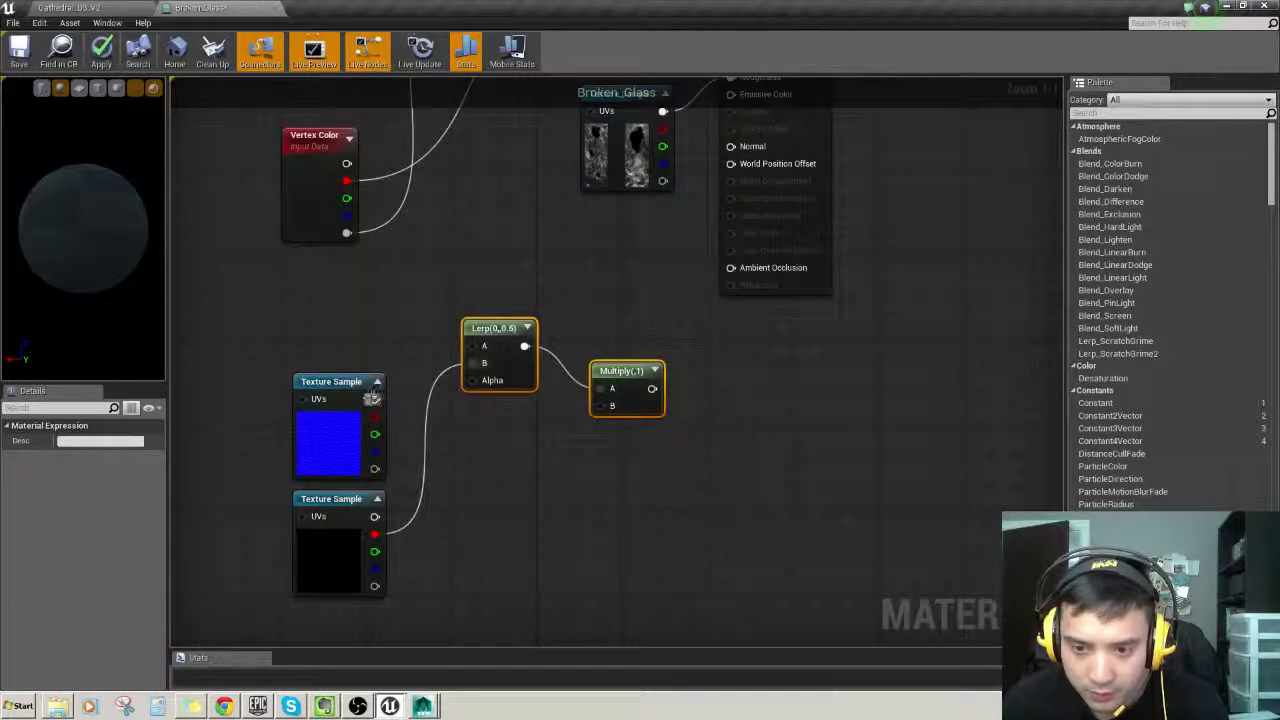
{"action": "left_click_drag", "start_coordinate": [374, 399], "coordinate": [470, 349]}
{"action": "right_click_drag", "start_coordinate": [494, 515], "coordinate": [450, 520]}
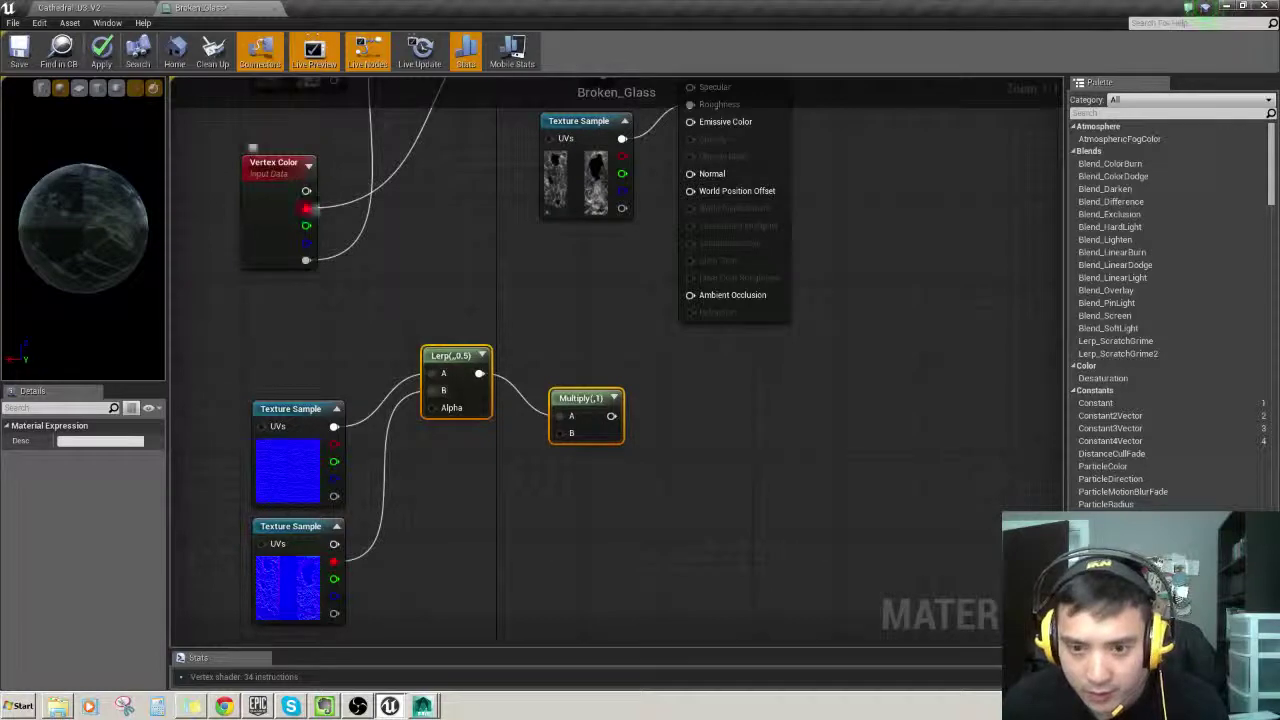
Step: Connect the Vertex Color's alpha to the copied Lerp's Alpha input and its red channel to the copied Multiply's input B
{"action": "right_click_drag", "start_coordinate": [480, 203], "coordinate": [458, 310]}
{"action": "left_click_drag", "start_coordinate": [285, 369], "coordinate": [410, 518]}
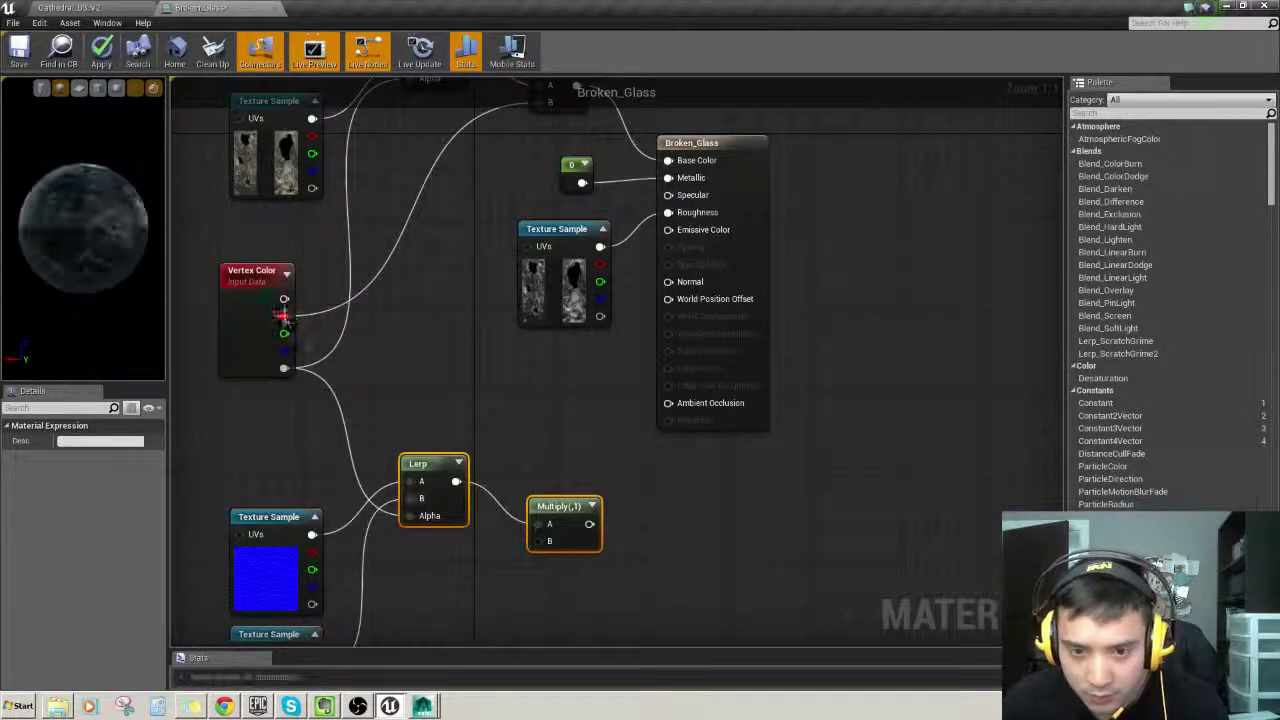
{"action": "left_click_drag", "start_coordinate": [284, 316], "coordinate": [541, 542]}
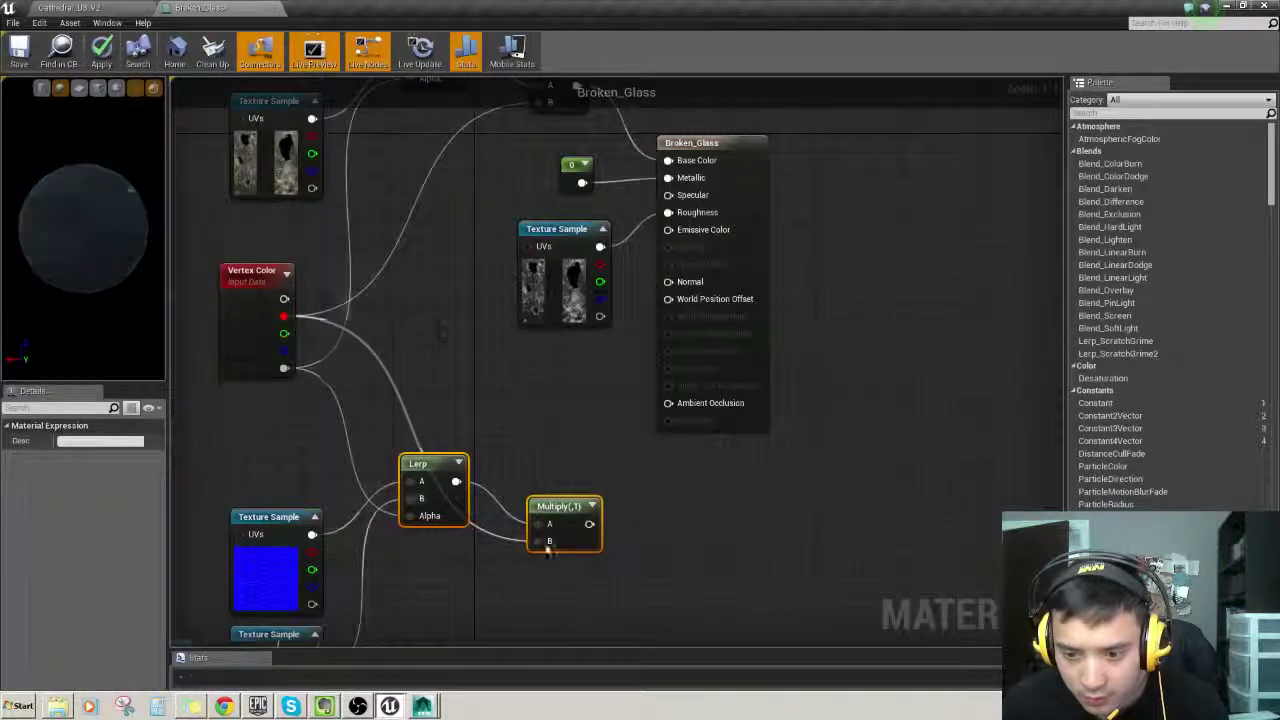
Step: Connect the copied Multiply node's result to the material's Normal input
{"action": "right_click_drag", "start_coordinate": [577, 524], "coordinate": [497, 538]}
{"action": "left_click_drag", "start_coordinate": [570, 323], "coordinate": [588, 296]}
{"action": "right_click_drag", "start_coordinate": [455, 387], "coordinate": [477, 512]}
{"action": "scroll", "coordinate": [475, 510], "scroll_direction": "down", "scroll_amount": 2}
{"action": "right_click_drag", "start_coordinate": [396, 500], "coordinate": [646, 316]}
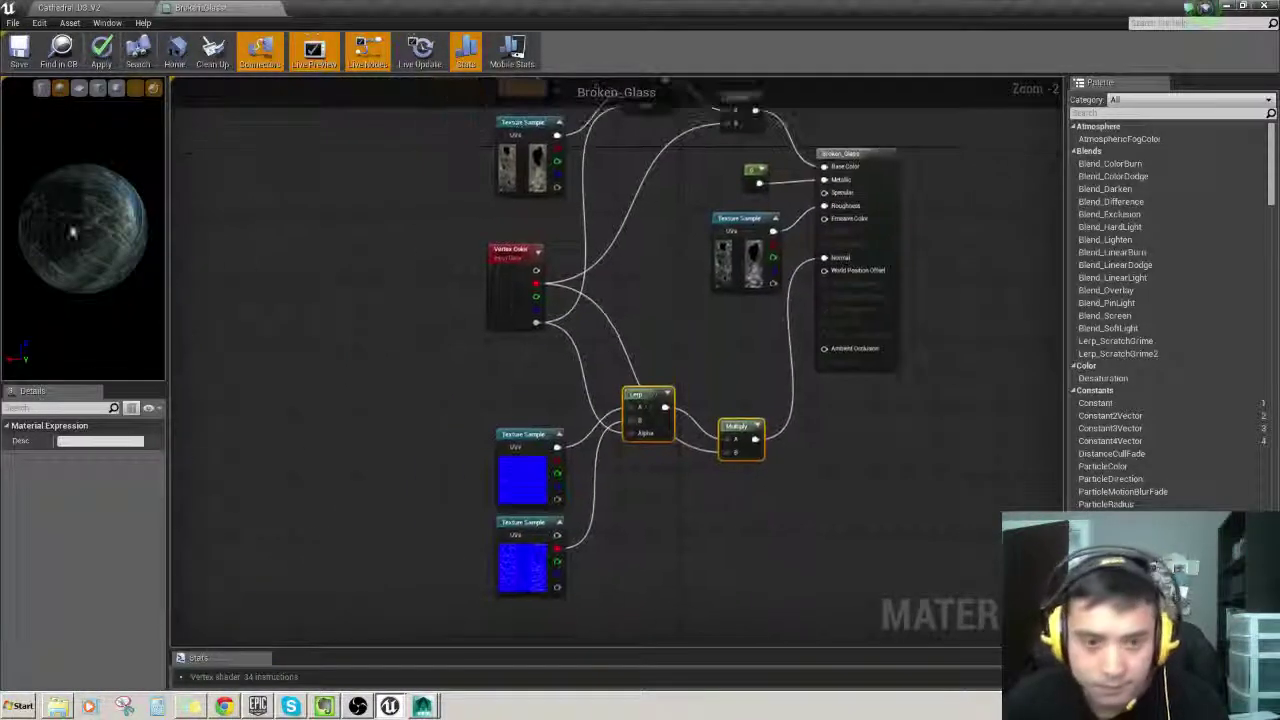
Step: Check the material on the preview sphere from another angle, save Broken_Glass and close its editor
{"action": "left_click_drag", "start_coordinate": [72, 232], "coordinate": [140, 248]}
{"action": "right_click_drag", "start_coordinate": [348, 303], "coordinate": [300, 368]}
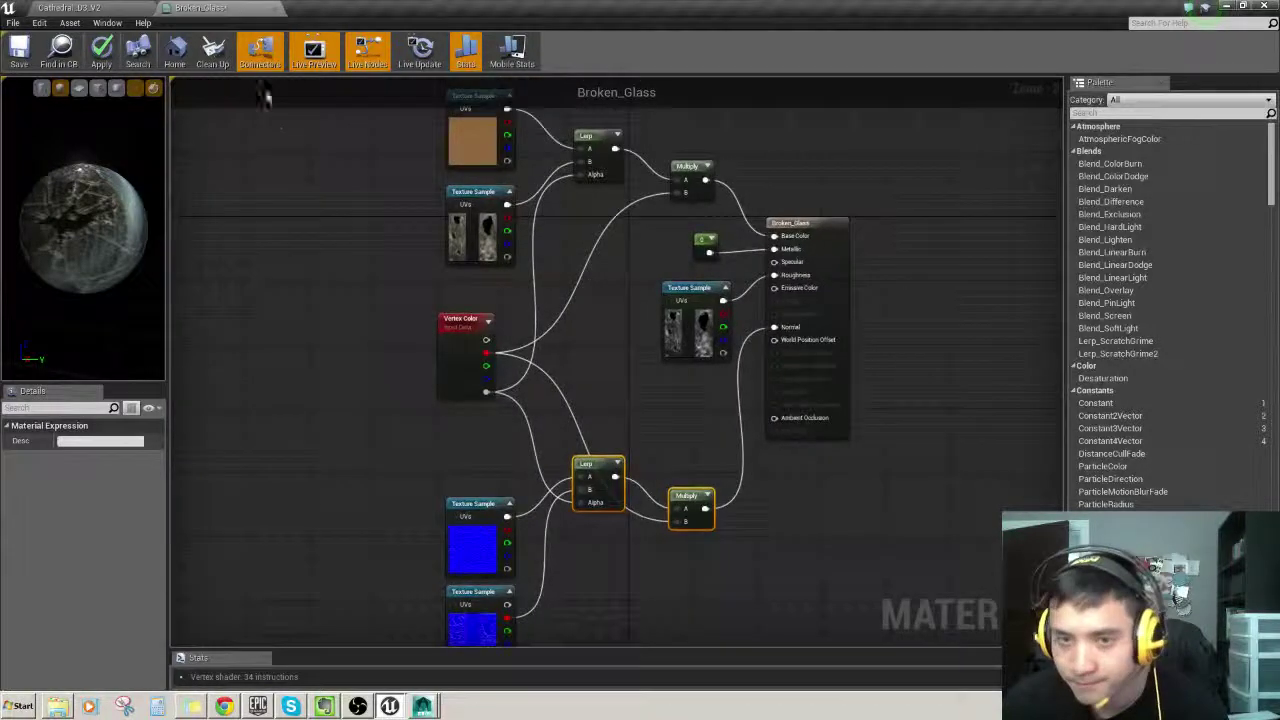
{"action": "left_click", "coordinate": [19, 51]}
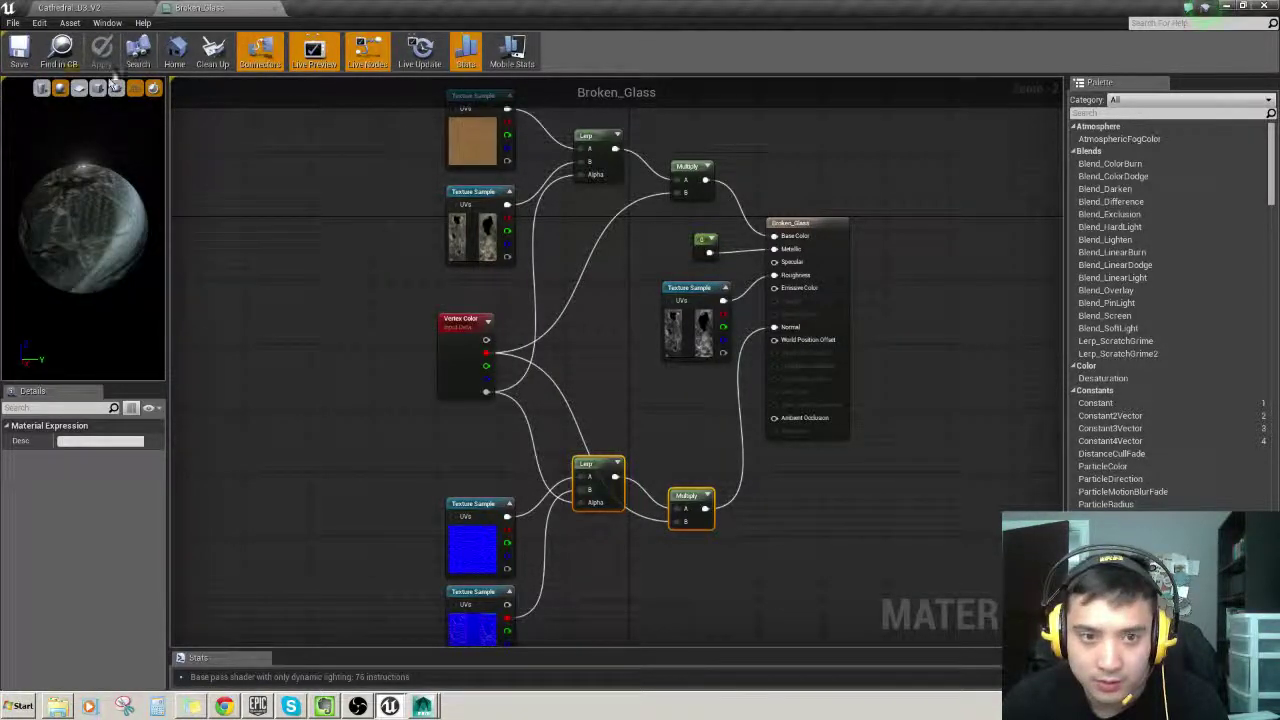
{"action": "left_click", "coordinate": [275, 9]}
Step: Select the Catheral_Back_Window3 actor on the cathedral's back wall and open its static mesh for editing
{"action": "right_click_drag", "start_coordinate": [430, 330], "coordinate": [740, 378]}
{"action": "left_click", "coordinate": [728, 370]}
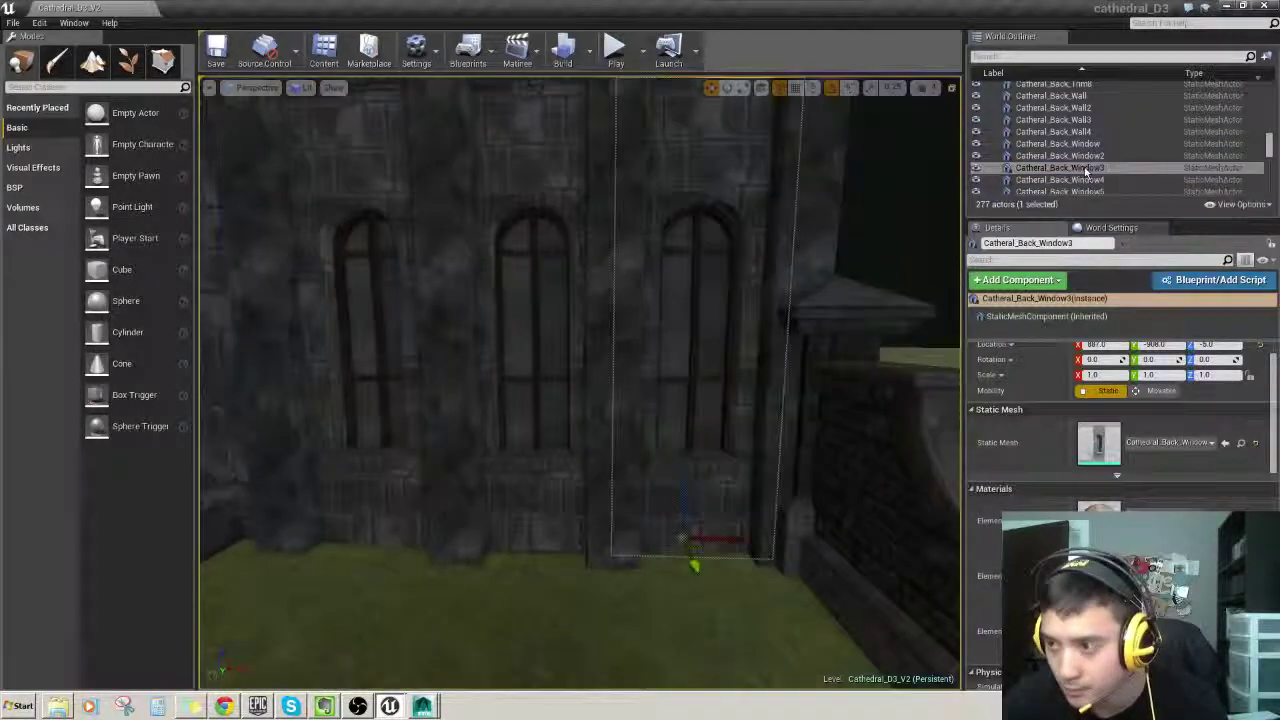
{"action": "double_click", "coordinate": [1100, 446]}
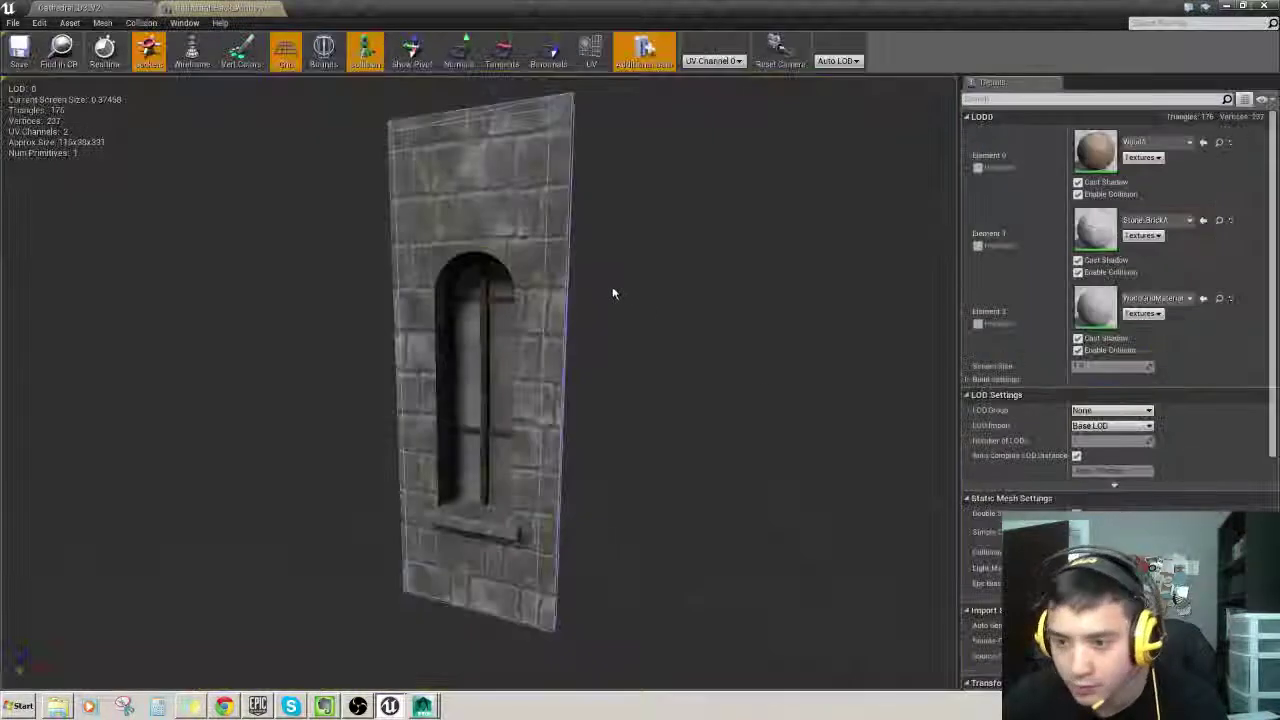
{"action": "right_click_drag", "start_coordinate": [614, 292], "coordinate": [514, 137]}
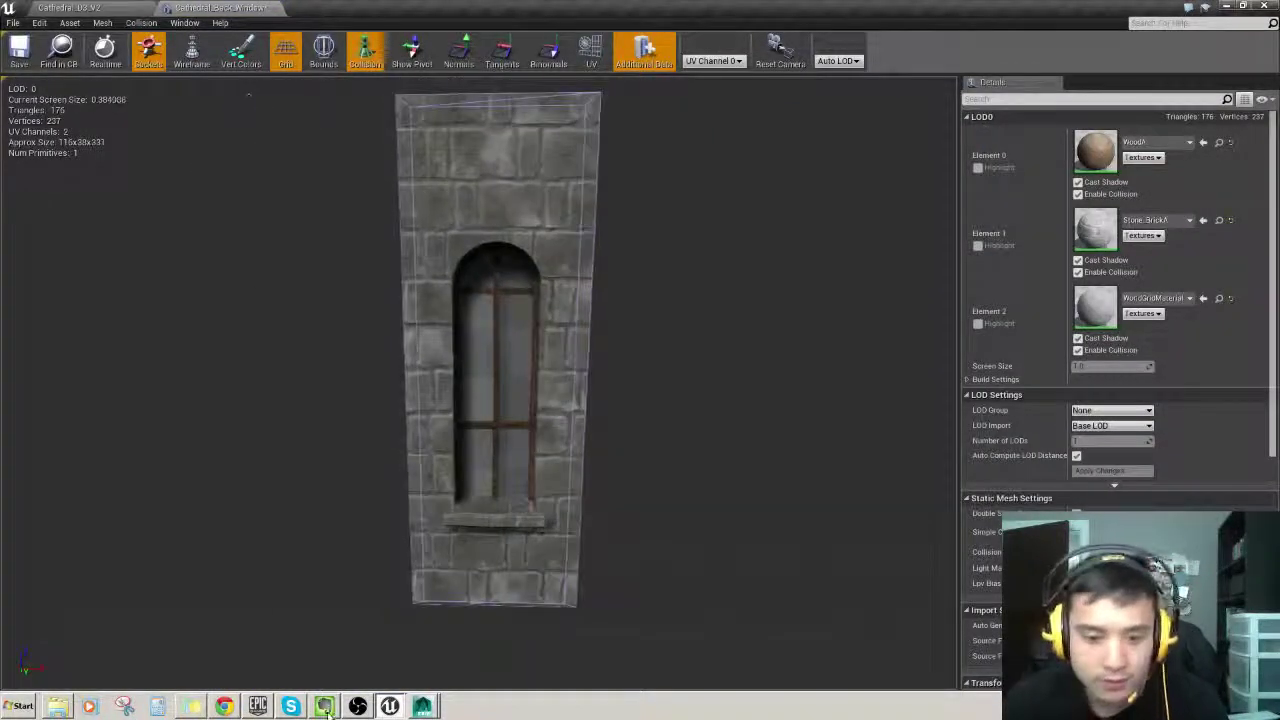
Step: Assign the Broken_Glass material from the Materials folder to Element 2 of the window mesh
{"action": "left_click", "coordinate": [388, 704]}
{"action": "left_click", "coordinate": [386, 662]}
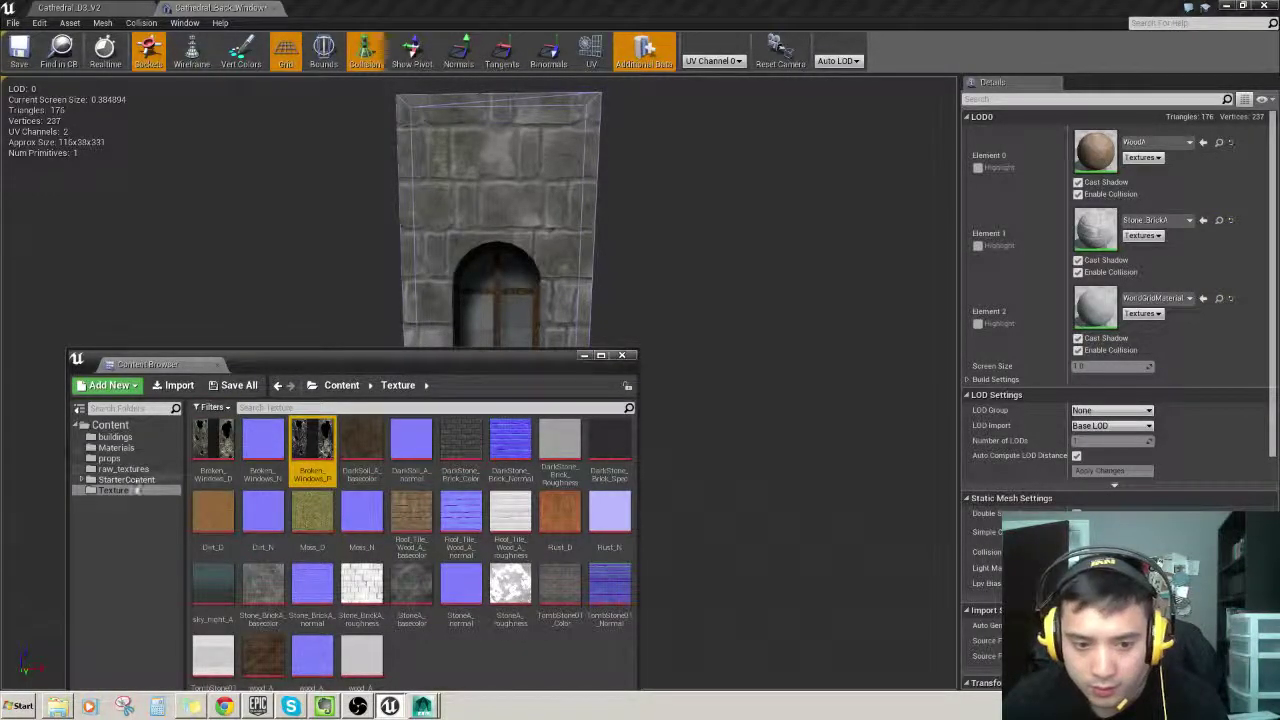
{"action": "left_click", "coordinate": [114, 437]}
{"action": "left_click", "coordinate": [115, 447]}
{"action": "left_click_drag", "start_coordinate": [213, 440], "coordinate": [1097, 308]}
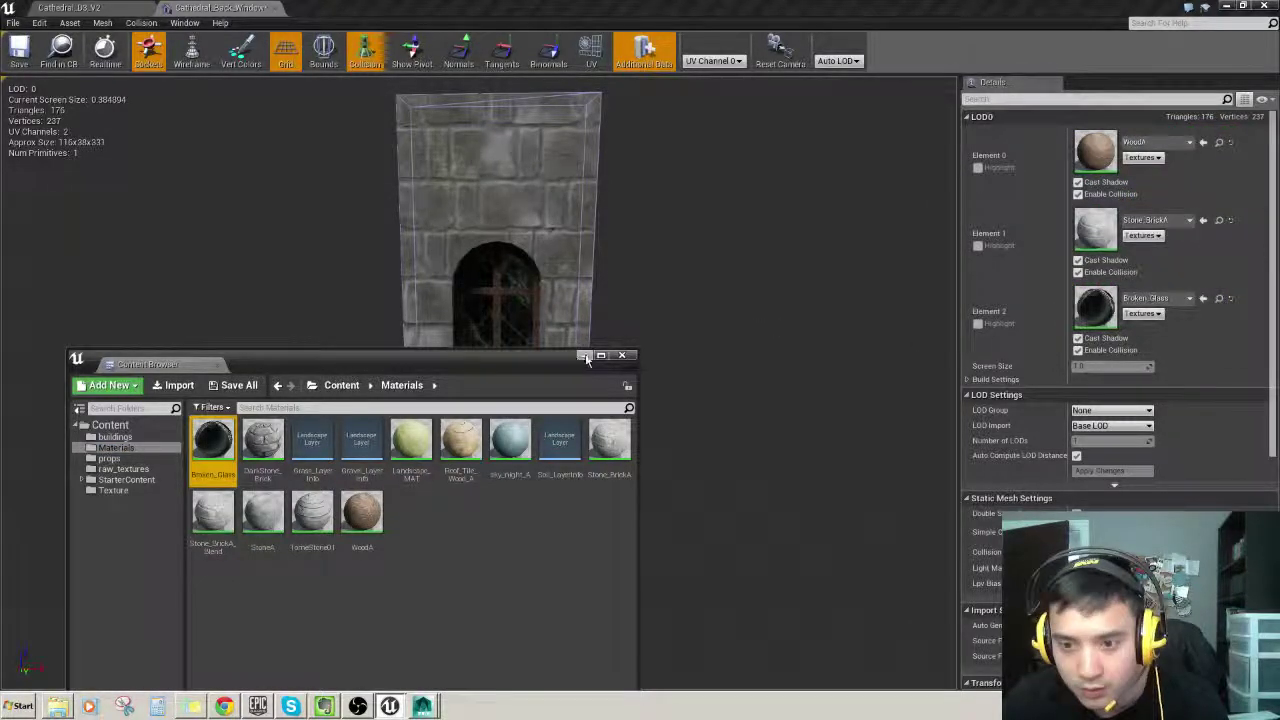
{"action": "left_click", "coordinate": [584, 355]}
Step: Examine the broken glass on the window mesh up close and from a distance
{"action": "scroll", "coordinate": [500, 300], "scroll_direction": "up", "scroll_amount": 8}
{"action": "right_click_drag", "start_coordinate": [480, 383], "coordinate": [478, 360]}
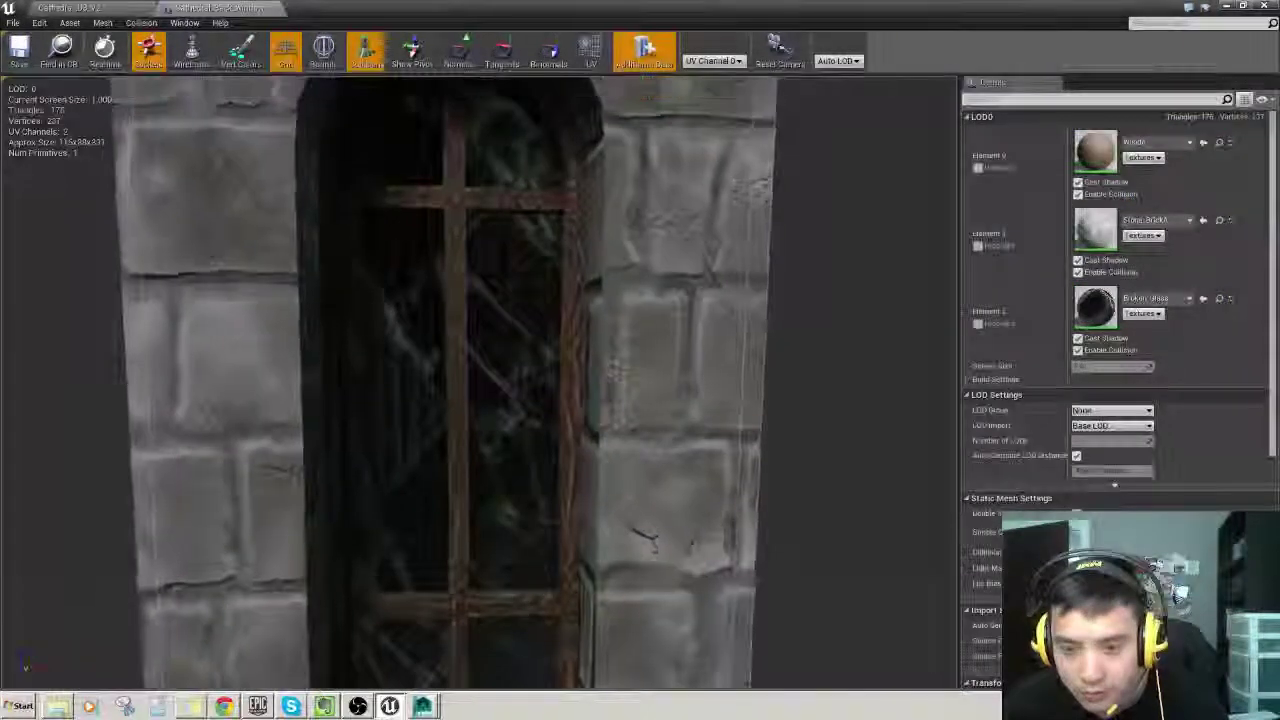
{"action": "key", "text": "s"}
{"action": "key", "text": "w"}
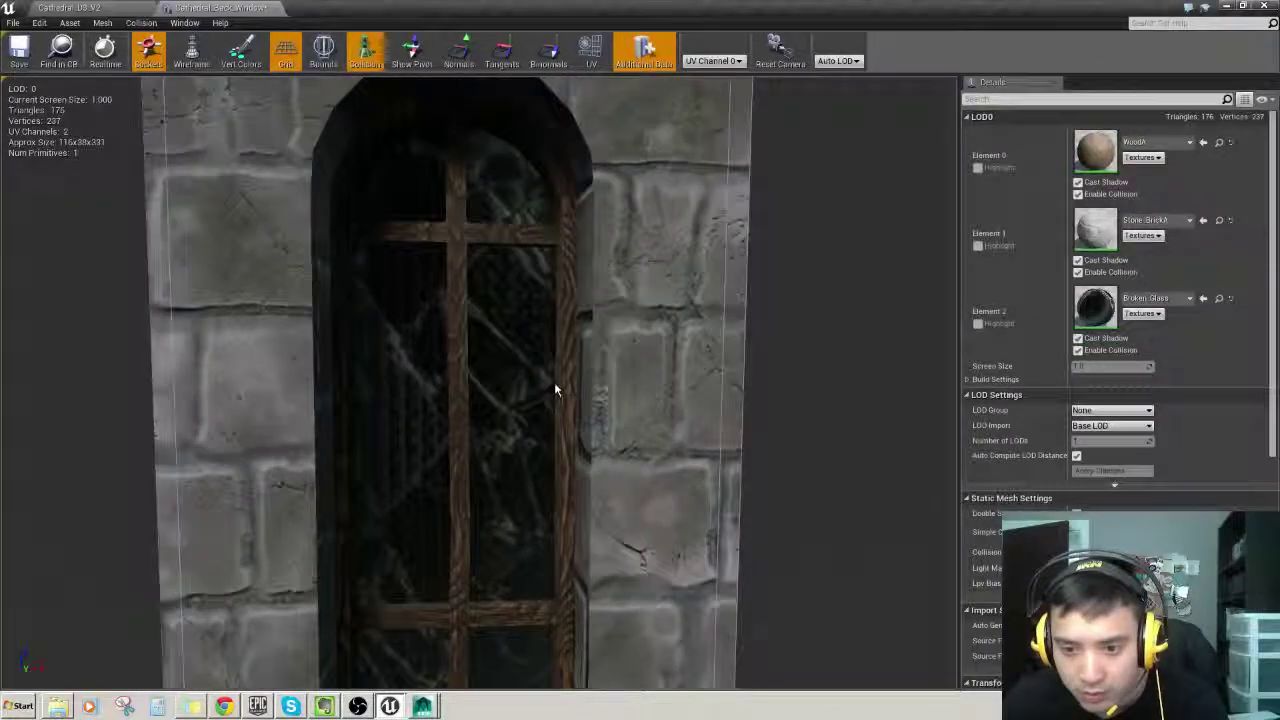
{"action": "scroll", "coordinate": [562, 386], "scroll_direction": "down", "scroll_amount": 5}
{"action": "right_click_drag", "start_coordinate": [566, 386], "coordinate": [555, 412]}
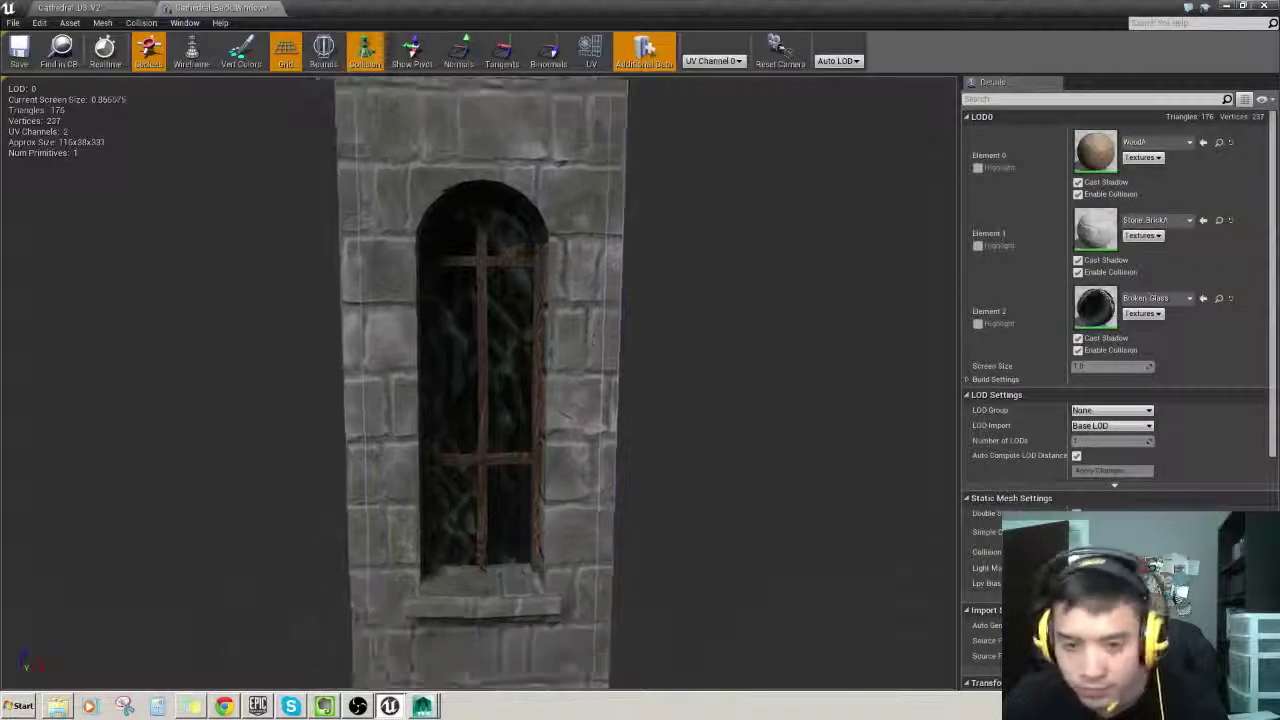
{"action": "right_click_drag", "start_coordinate": [702, 379], "coordinate": [668, 393]}
{"action": "key", "text": "w"}
{"action": "key", "text": "s"}
{"action": "key", "text": "w"}
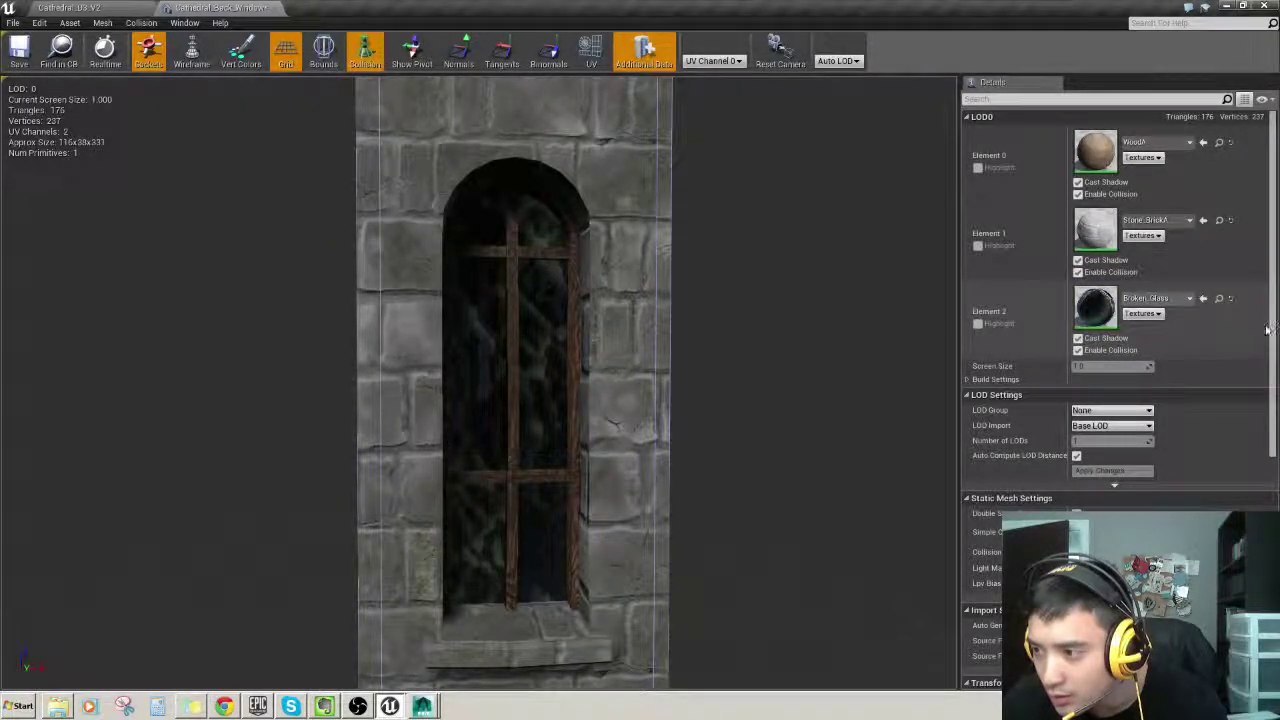
Step: Save the cathedral back window mesh and close its editor
{"action": "scroll", "coordinate": [760, 343], "scroll_direction": "down", "scroll_amount": 4}
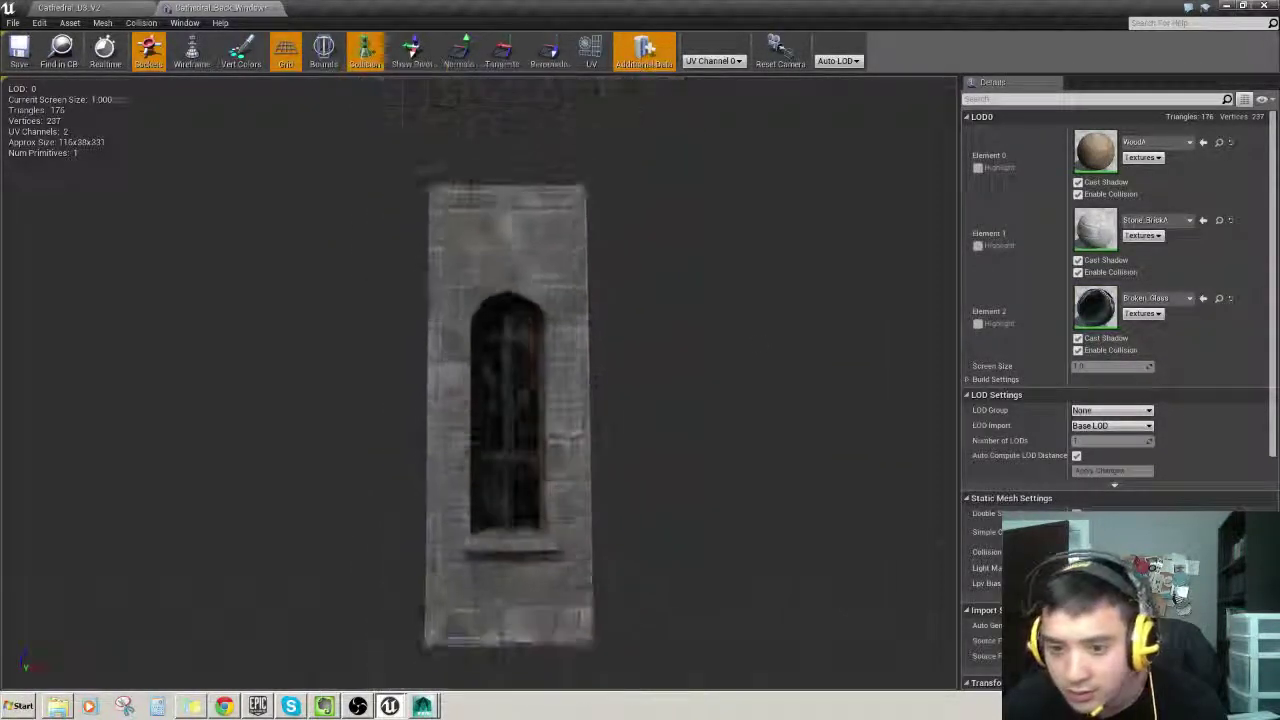
{"action": "scroll", "coordinate": [679, 315], "scroll_direction": "down", "scroll_amount": 1}
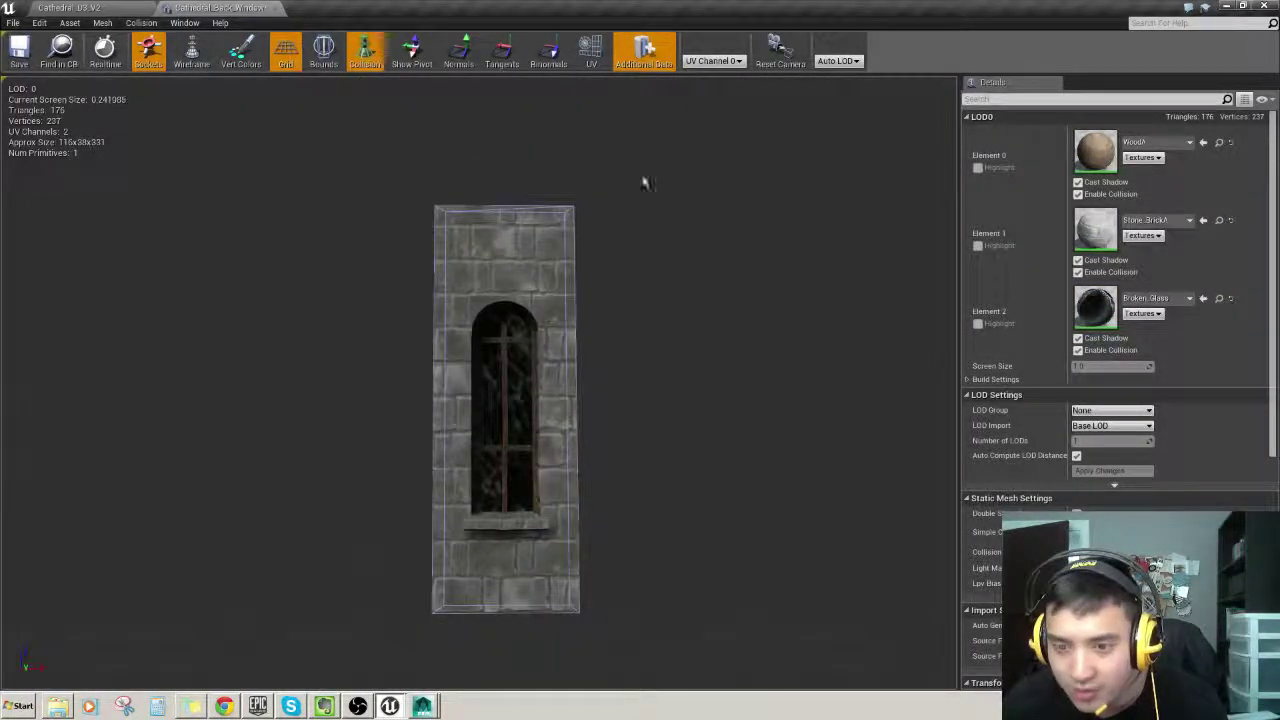
{"action": "left_click", "coordinate": [19, 50]}
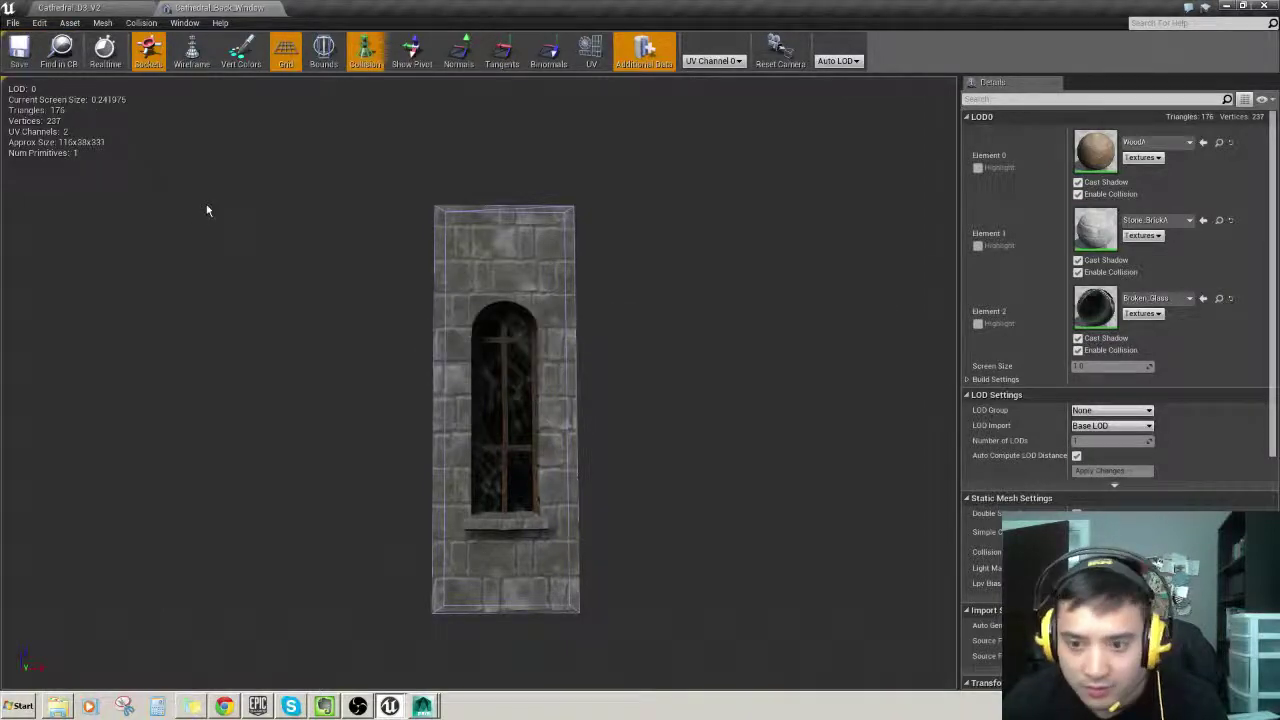
{"action": "left_click", "coordinate": [275, 9]}
Step: Fly around the cathedral level to examine how the broken glass looks in the back windows
{"action": "key", "text": "s"}
{"action": "mouse_move", "coordinate": [403, 214]}
{"action": "right_mouse_down"}
{"action": "mouse_move", "coordinate": [423, 197]}
{"action": "mouse_move", "coordinate": [385, 197]}
{"action": "right_mouse_up"}
{"action": "key", "text": "w"}
{"action": "right_click_drag", "start_coordinate": [523, 314], "coordinate": [535, 320]}
{"action": "key", "text": "w"}
{"action": "key", "text": "s"}
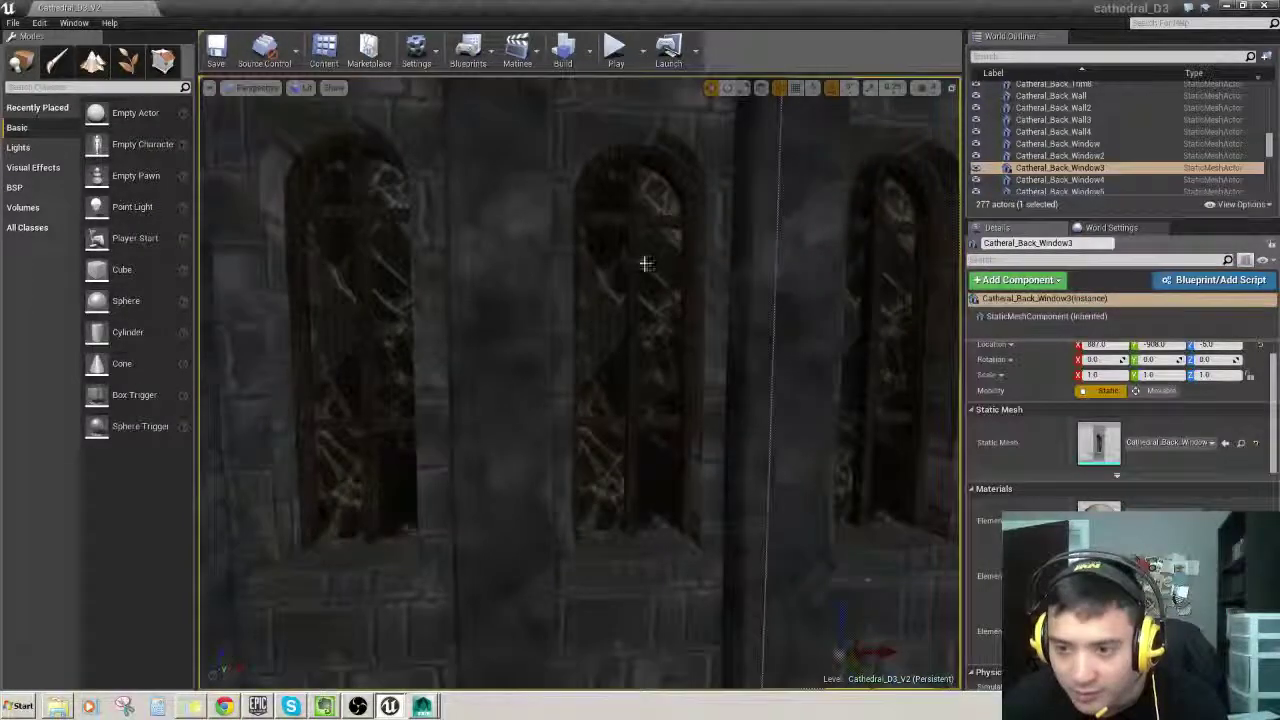
{"action": "key", "text": "s"}
{"action": "right_click_drag", "start_coordinate": [409, 320], "coordinate": [426, 326]}
{"action": "key", "text": "s"}
{"action": "key", "text": "w"}
{"action": "key", "text": "w"}
{"action": "right_click_drag", "start_coordinate": [594, 366], "coordinate": [579, 398]}
{"action": "key", "text": "s"}
{"action": "key", "text": "w"}
{"action": "key", "text": "s"}
{"action": "key", "text": "s"}
{"action": "right_click_drag", "start_coordinate": [406, 646], "coordinate": [406, 646]}
{"action": "key", "text": "w"}
{"action": "key", "text": "w"}
{"action": "right_click_drag", "start_coordinate": [548, 491], "coordinate": [497, 499]}
{"action": "key", "text": "s"}
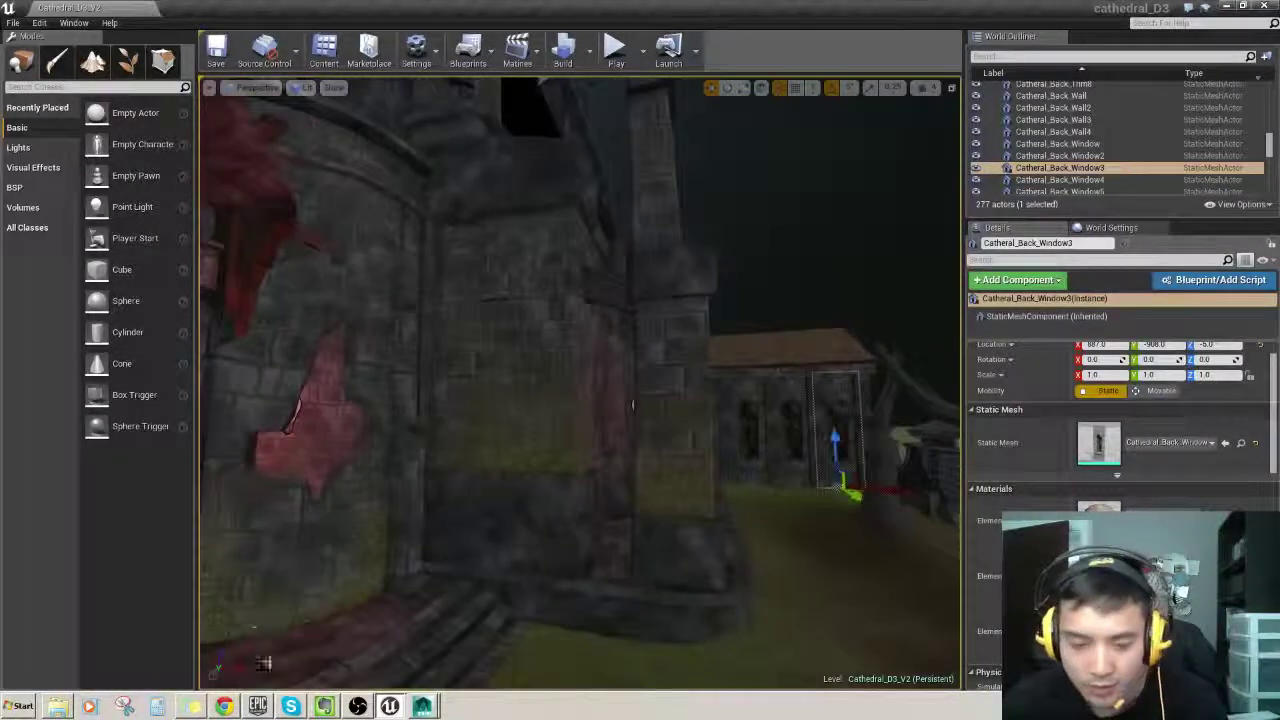
Step: Launch Photoshop and reopen the recent Broken_Windows.psd document
{"action": "key", "text": "super"}
{"action": "left_click", "coordinate": [100, 432]}
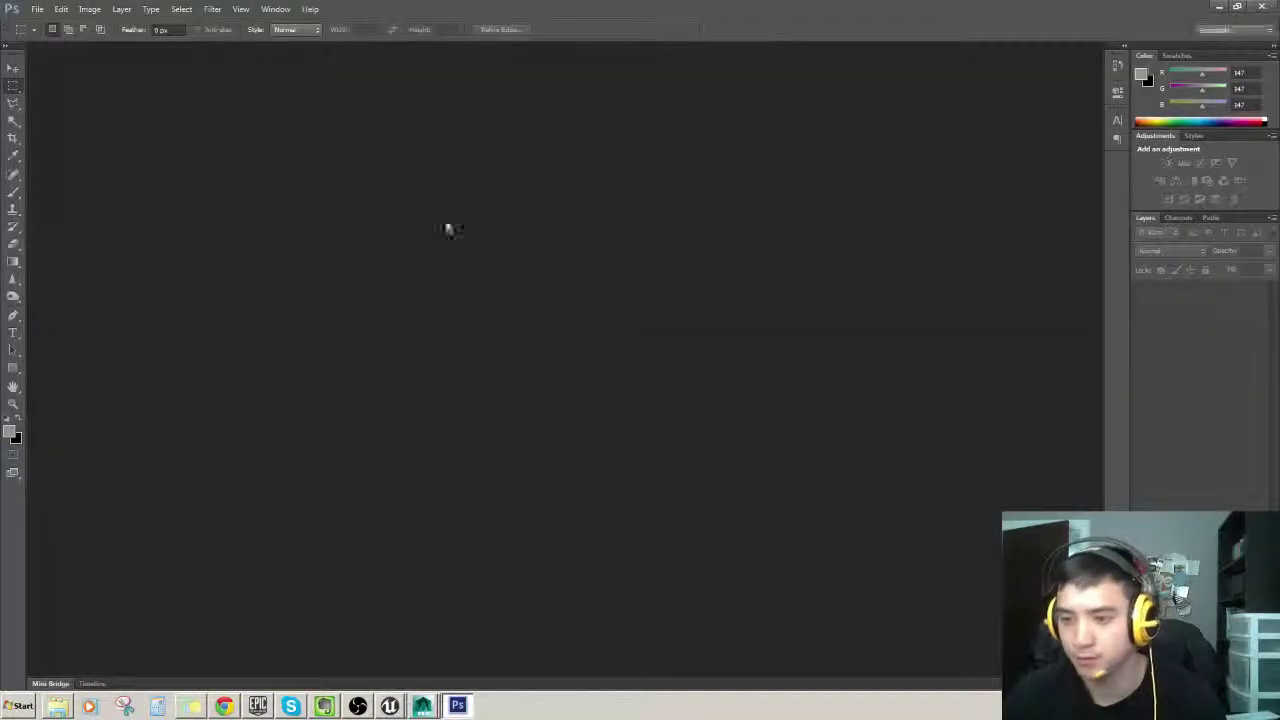
{"action": "left_click", "coordinate": [37, 9]}
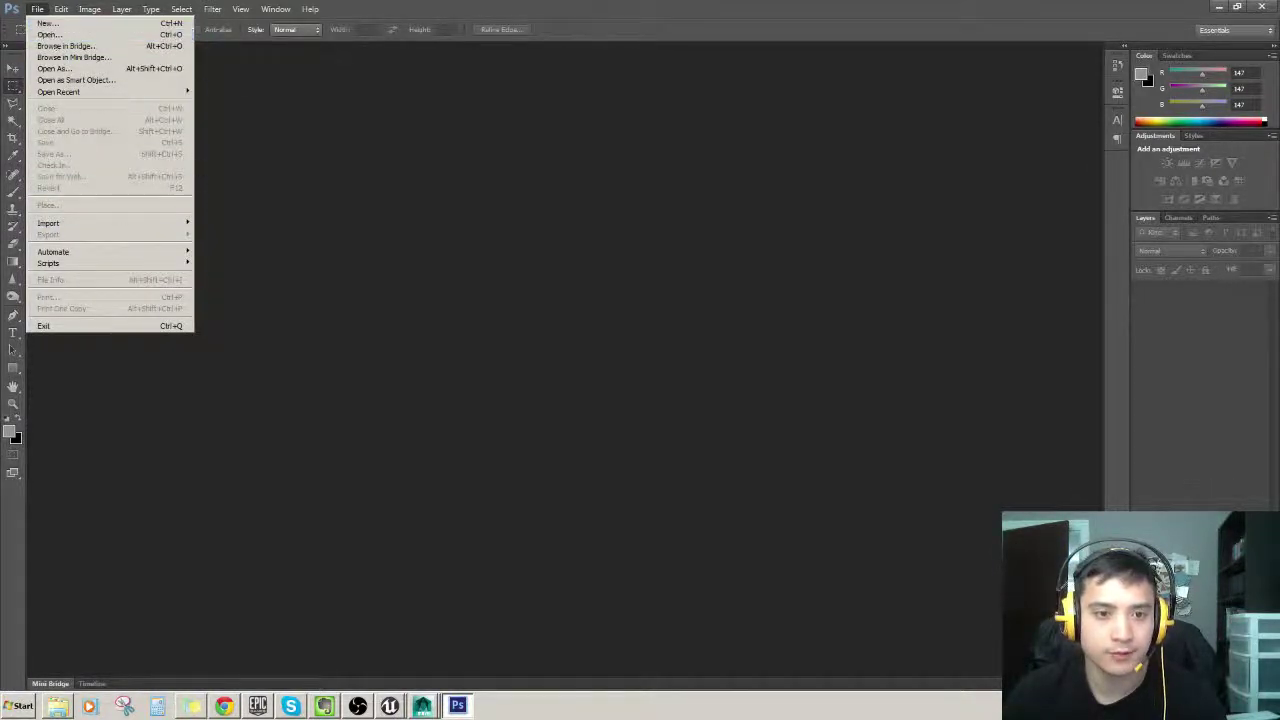
{"action": "mouse_move", "coordinate": [147, 92]}
{"action": "left_click", "coordinate": [240, 92]}
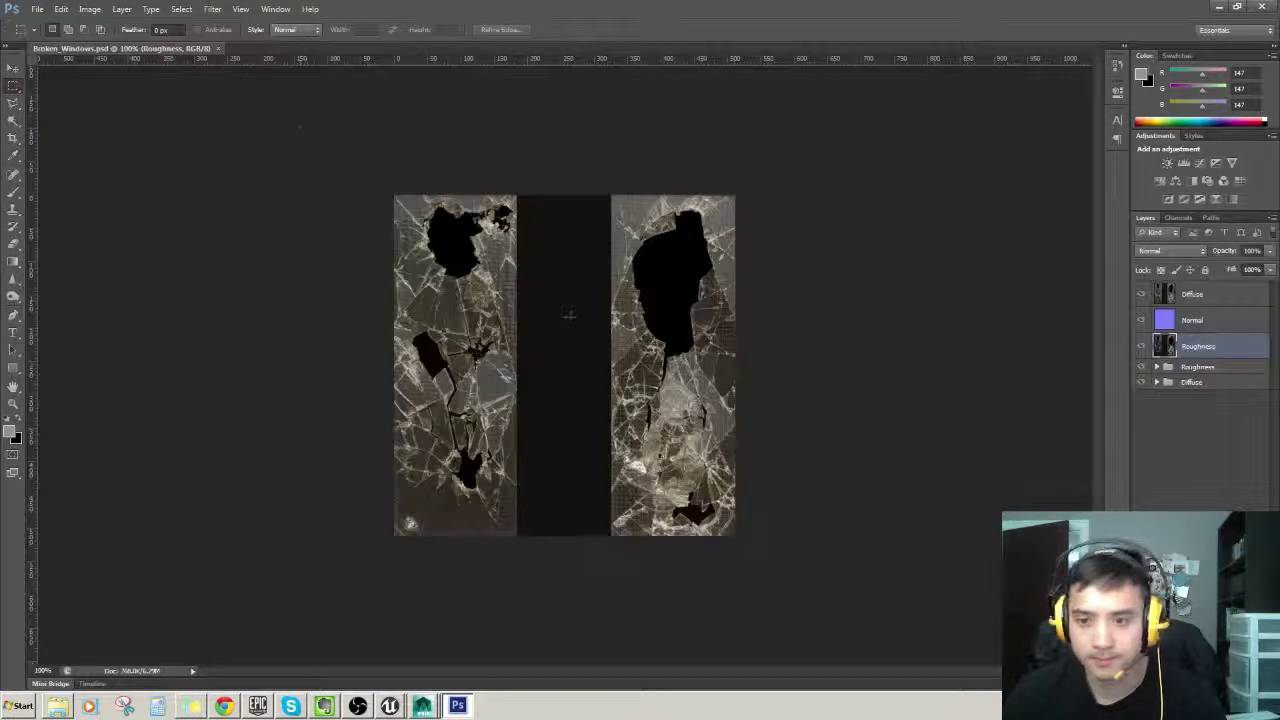
Step: Hide the Diffuse, Normal and Roughness layers at the top of the layer stack
{"action": "left_click", "coordinate": [1210, 322]}
{"action": "left_click", "coordinate": [1143, 295]}
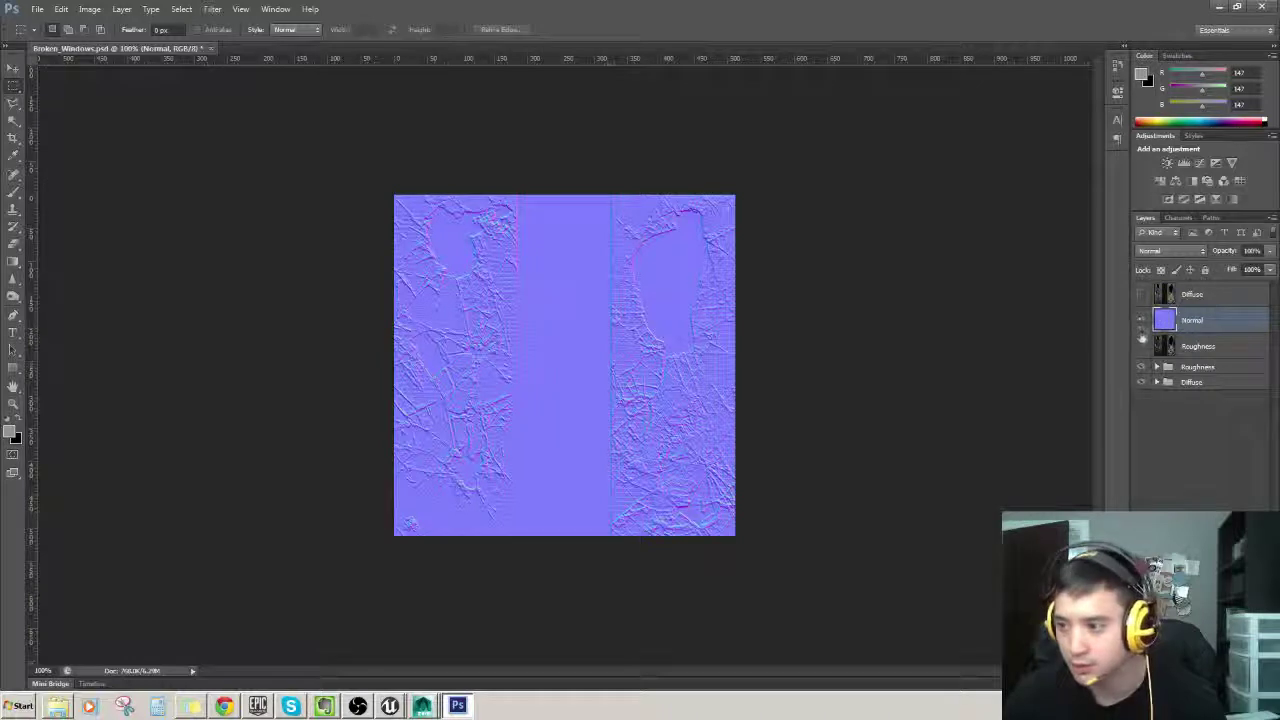
{"action": "left_click", "coordinate": [1141, 323]}
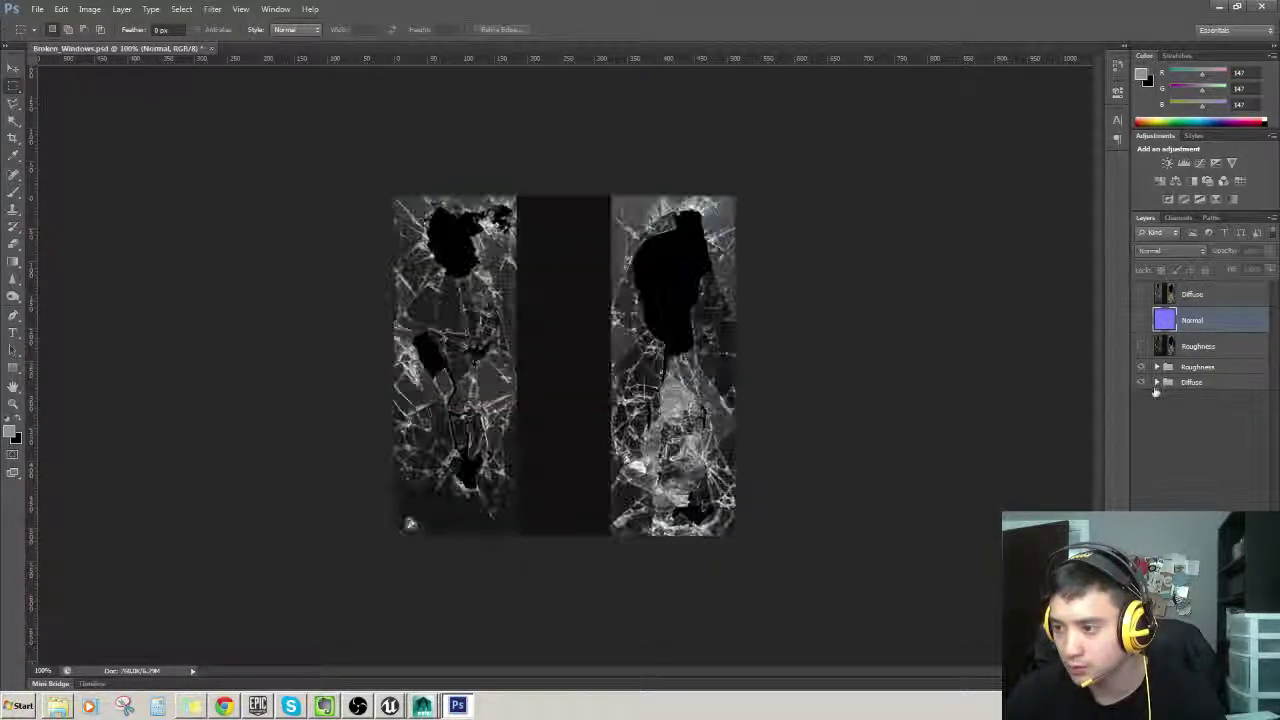
Step: Stamp a merged copy of Layer 1, Layer 2 and Layer 3 as a new layer inside the Diffuse group
{"action": "left_click", "coordinate": [1157, 383]}
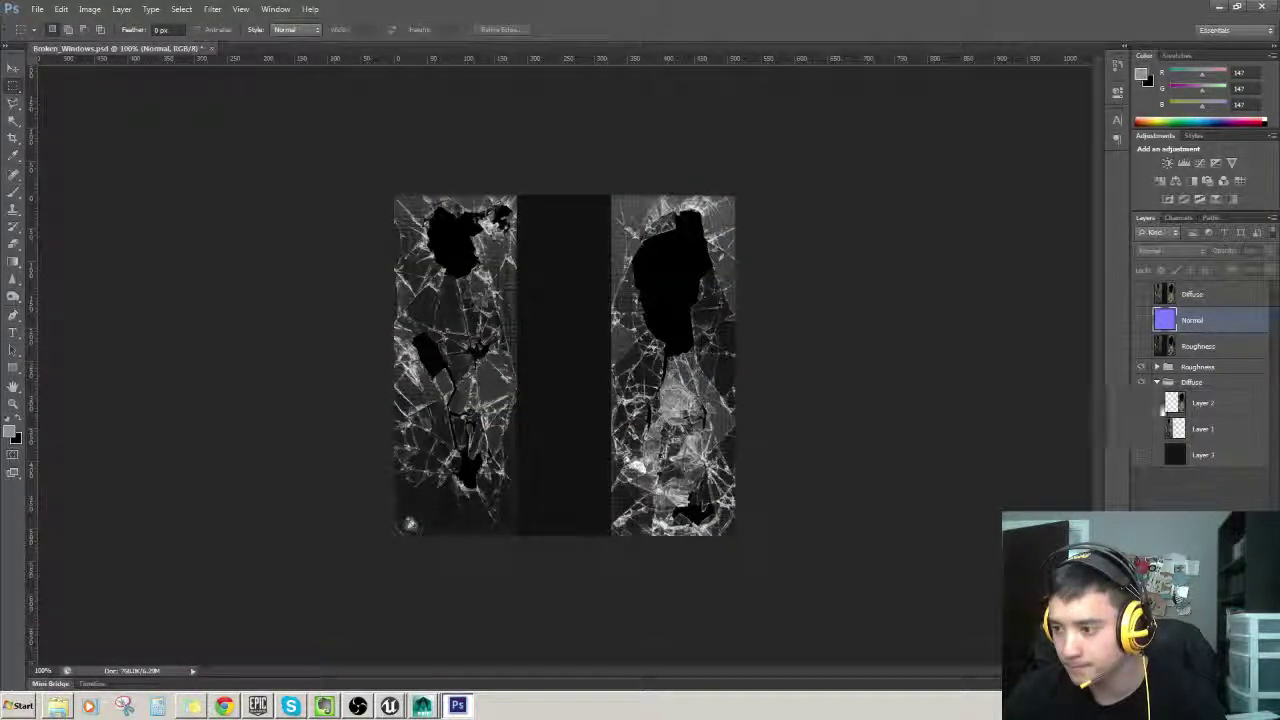
{"action": "left_click", "coordinate": [1194, 457]}
{"action": "left_click", "coordinate": [1203, 437], "text": "ctrl"}
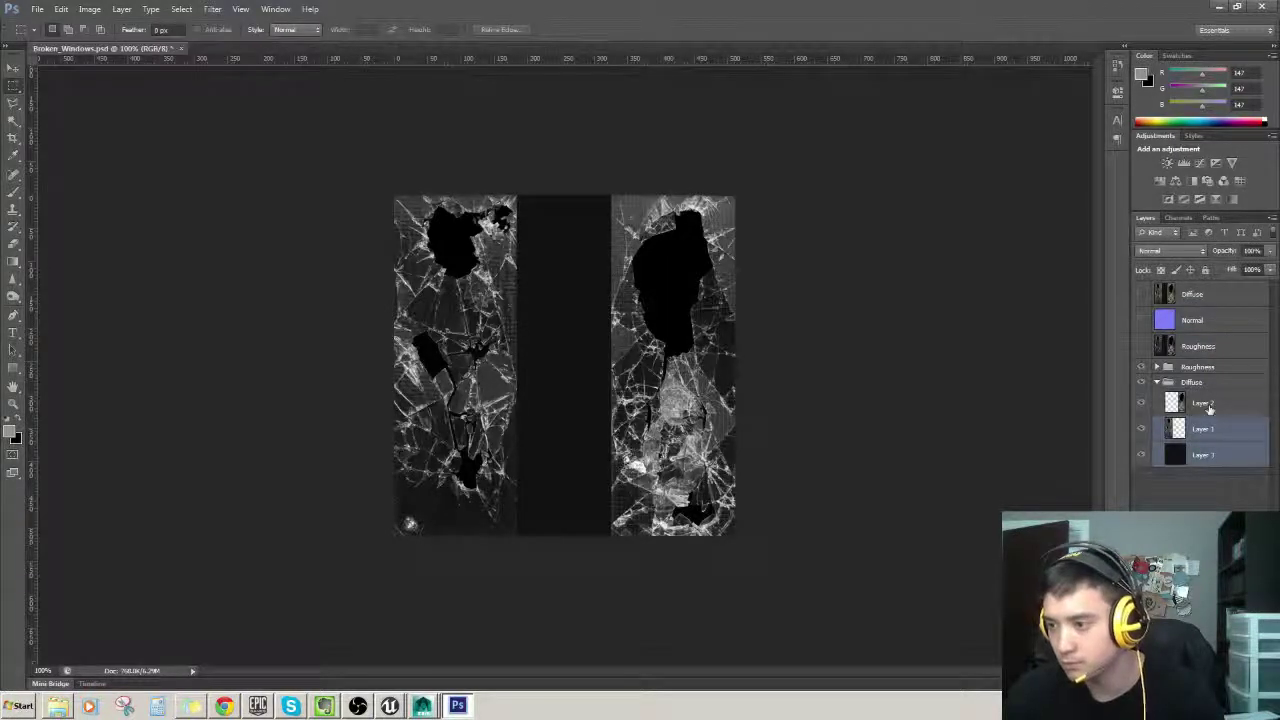
{"action": "left_click", "coordinate": [1213, 409], "text": "ctrl"}
{"action": "key", "text": "ctrl+j"}
{"action": "key", "text": "ctrl+z"}
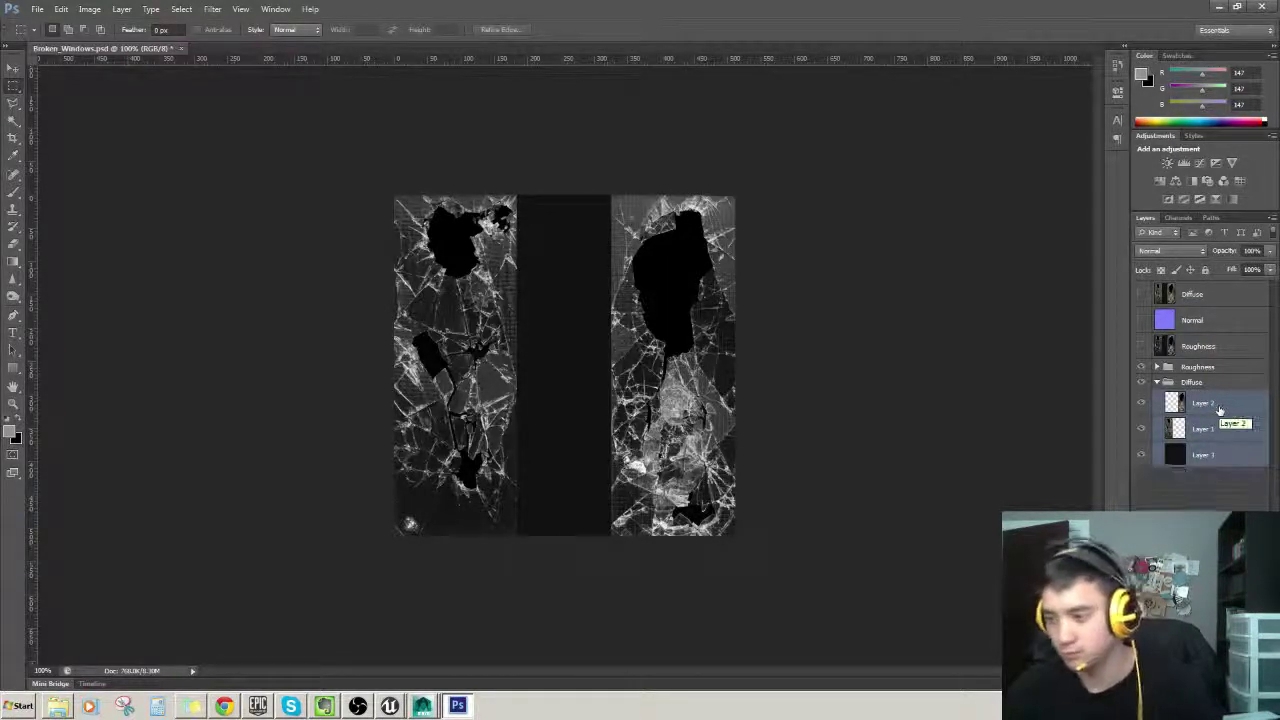
{"action": "key", "text": "ctrl+alt+e"}
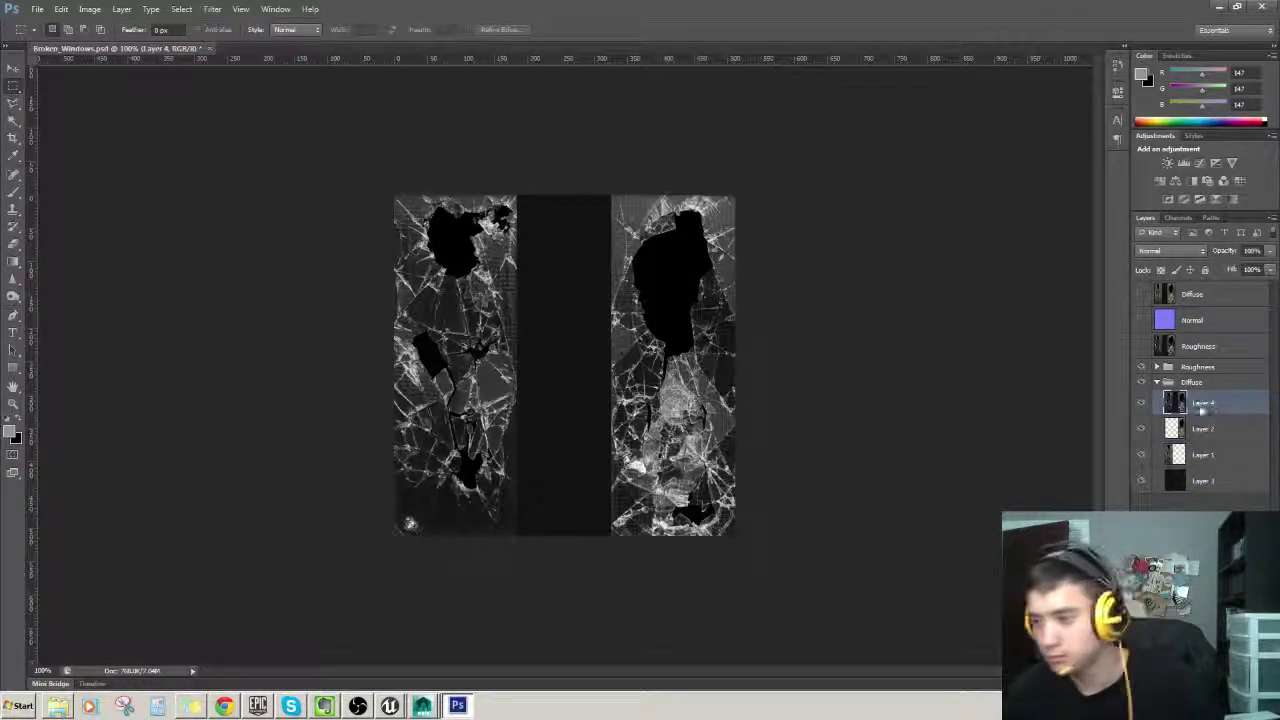
Step: Move Layer 4 out of the Diffuse group to between the Normal and Roughness layers, and collapse the group
{"action": "left_click_drag", "start_coordinate": [1202, 409], "coordinate": [1206, 334]}
{"action": "left_click", "coordinate": [1208, 325]}
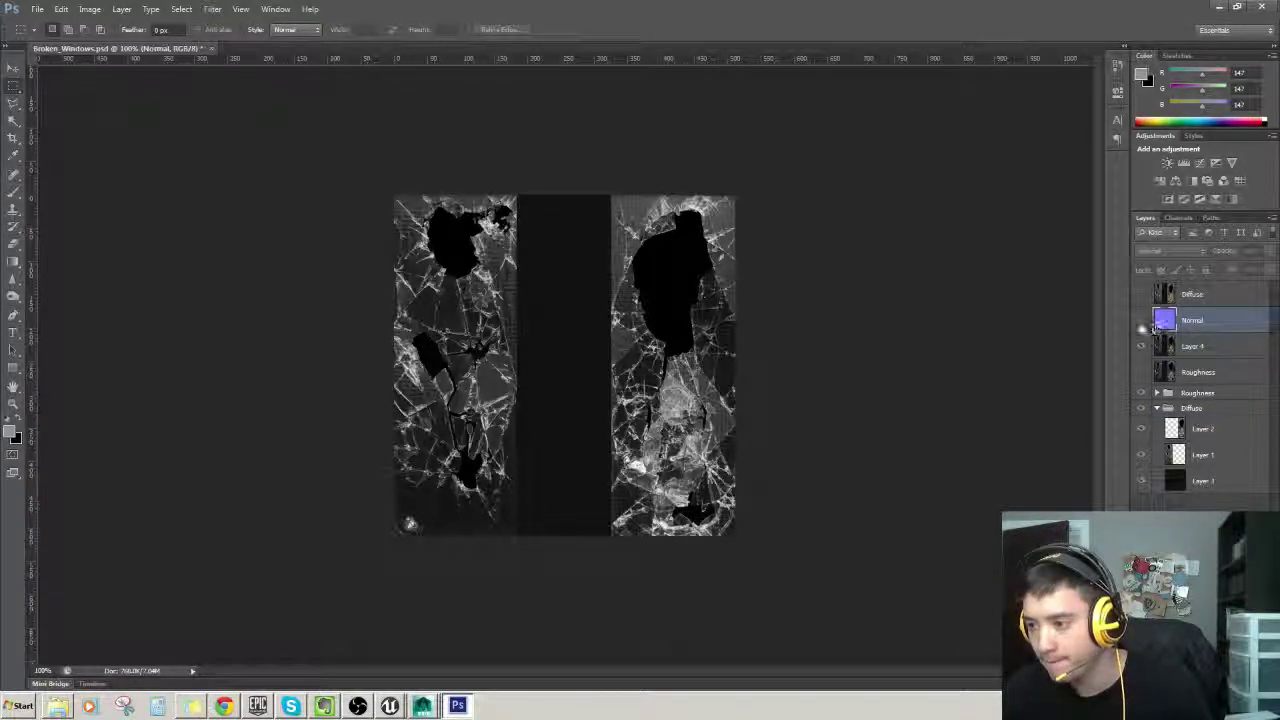
{"action": "left_click", "coordinate": [1199, 352]}
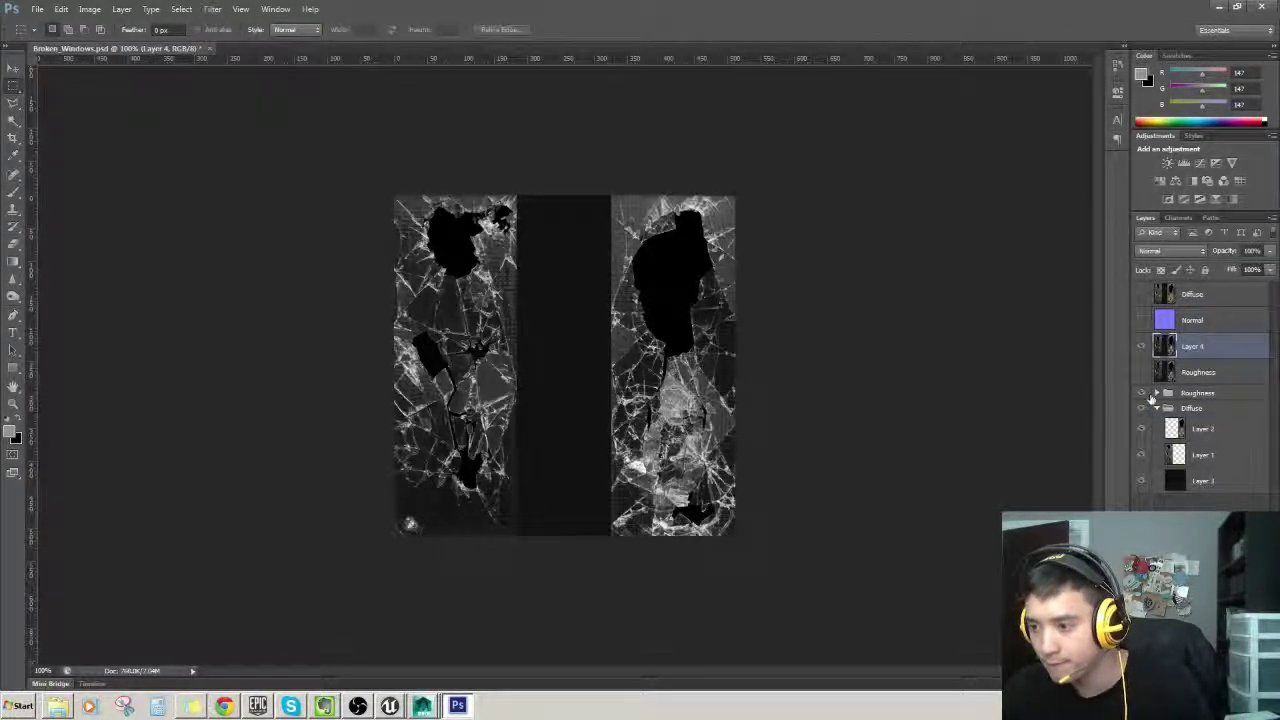
{"action": "left_click", "coordinate": [1157, 408]}
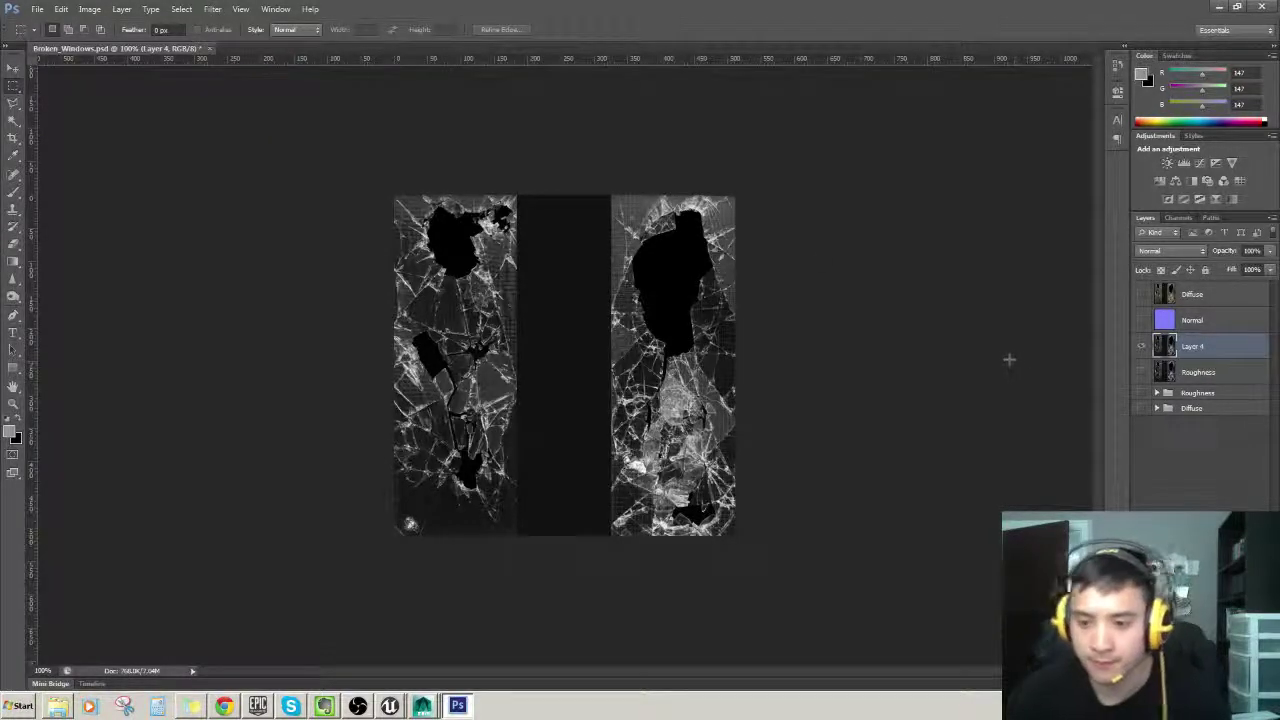
Step: Open the xNormal height-to-normals filter on Layer 4 with R as the source and 4SAMPLES as the method
{"action": "left_click", "coordinate": [215, 11]}
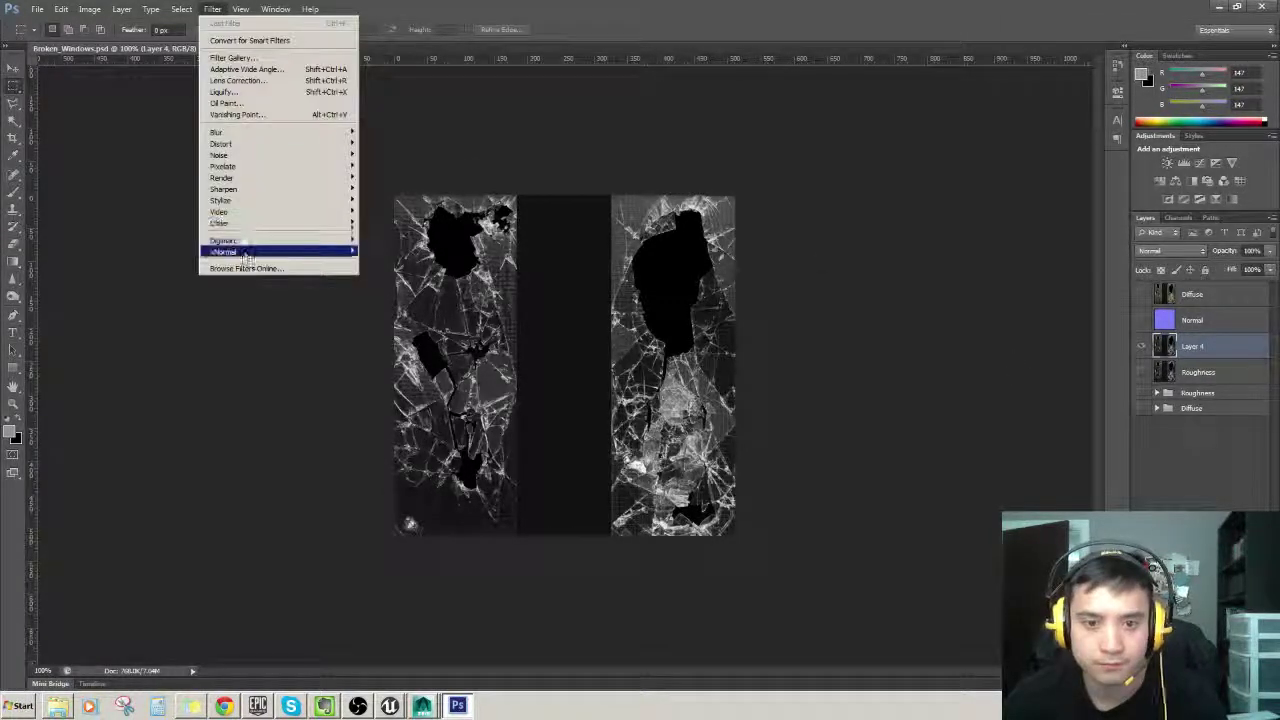
{"action": "mouse_move", "coordinate": [245, 253]}
{"action": "left_click", "coordinate": [386, 262]}
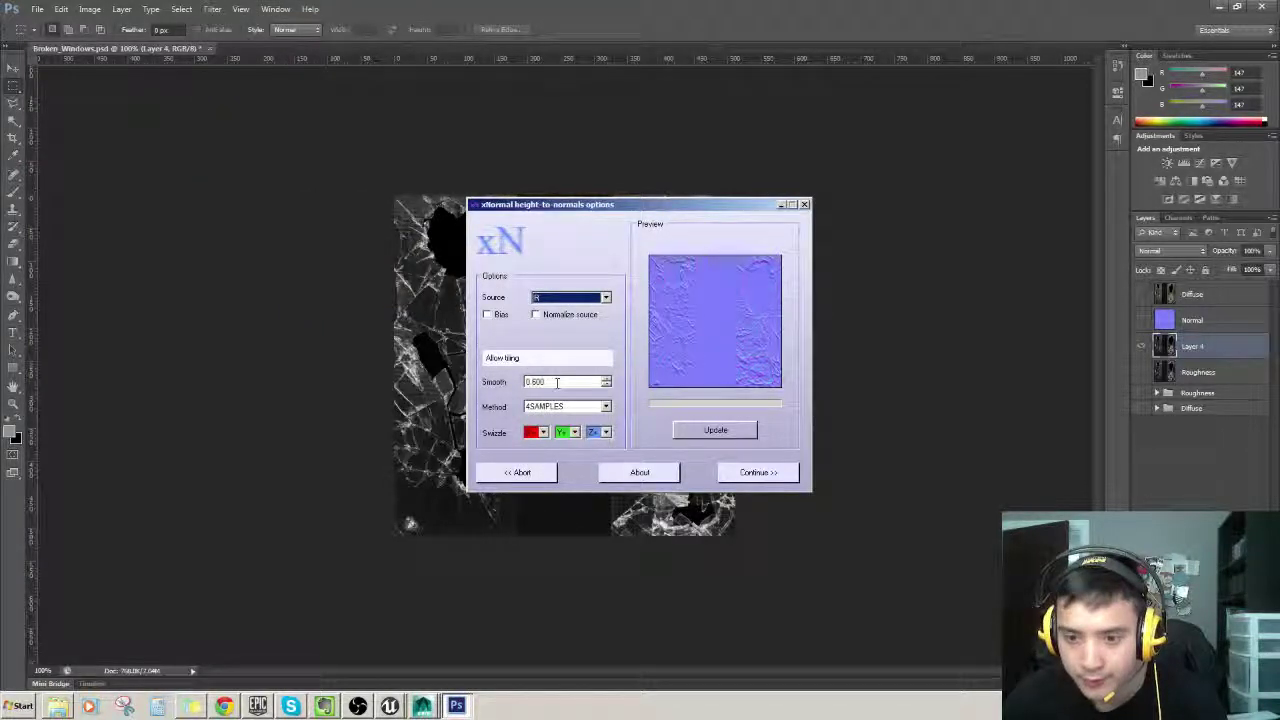
{"action": "left_click", "coordinate": [593, 407]}
{"action": "left_click", "coordinate": [590, 407]}
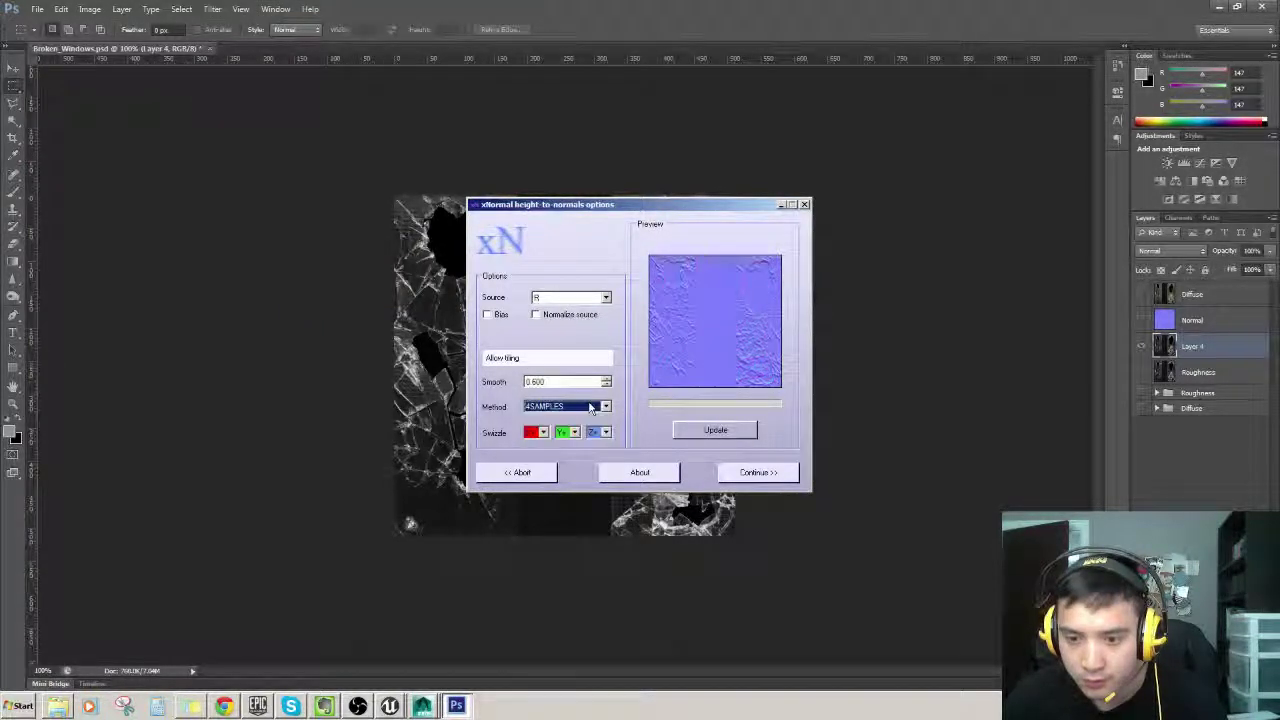
{"action": "left_click", "coordinate": [566, 298]}
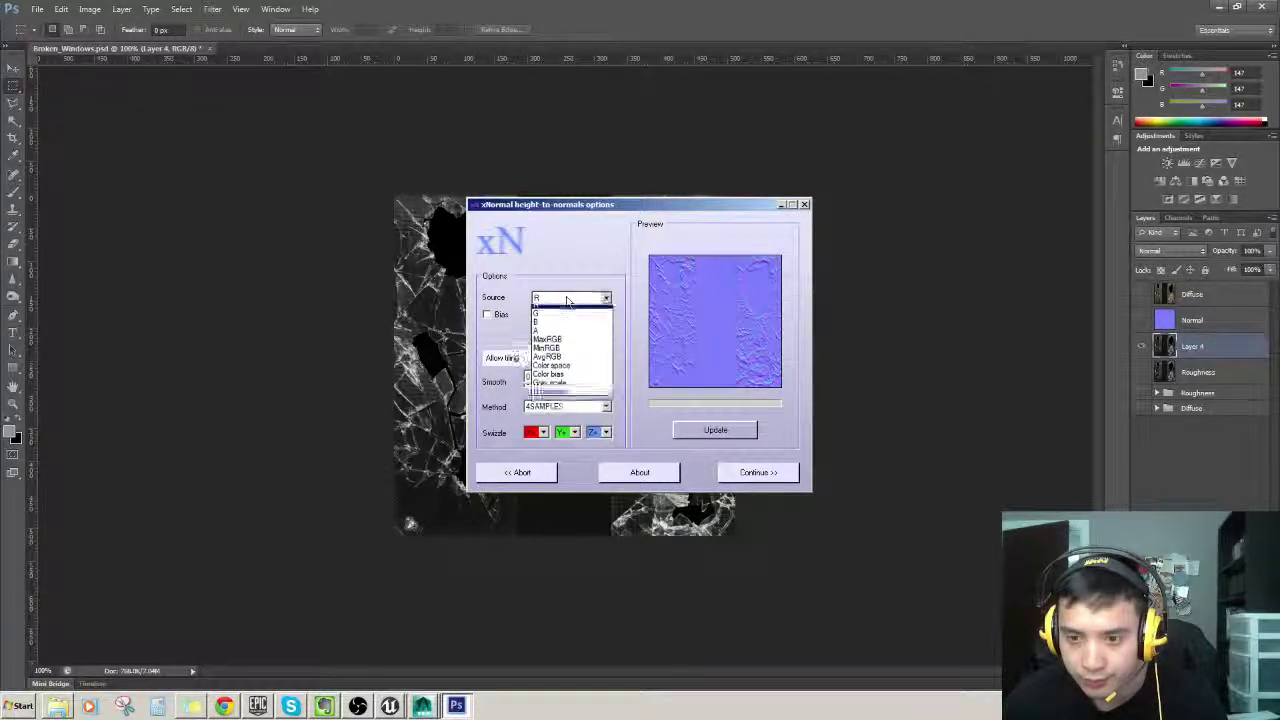
{"action": "left_click", "coordinate": [568, 310]}
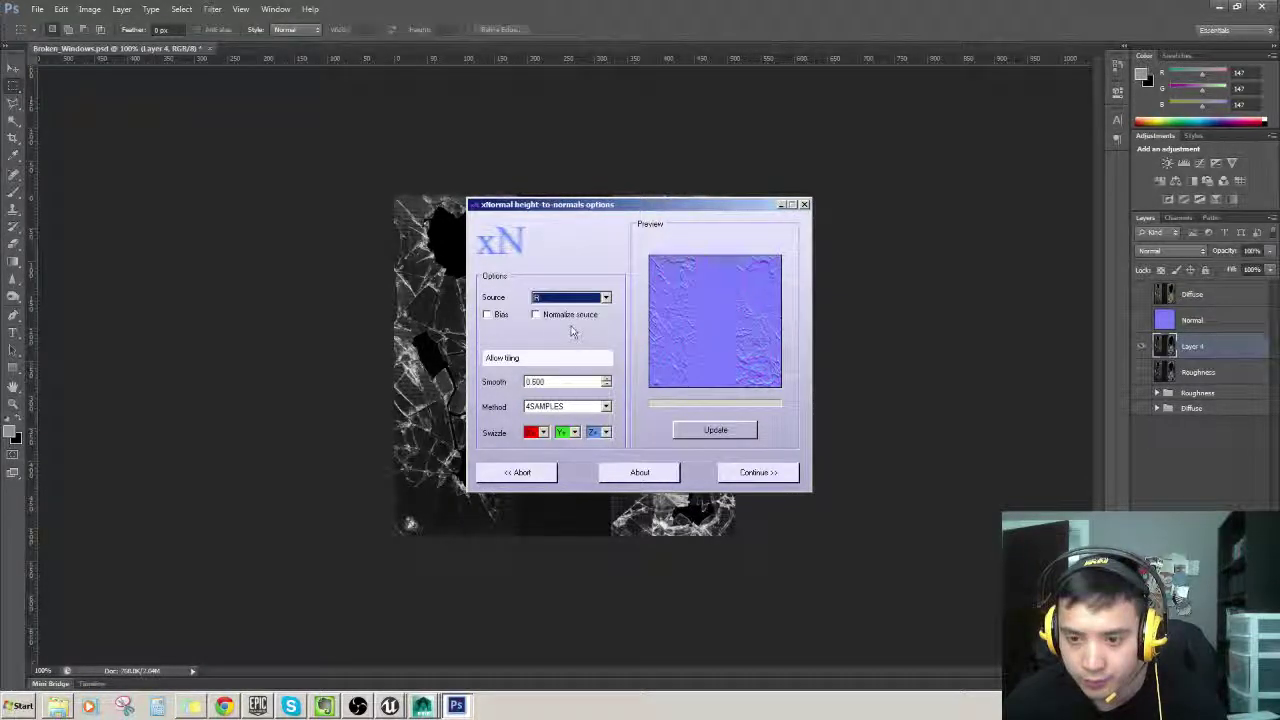
{"action": "left_click", "coordinate": [575, 410]}
{"action": "left_click", "coordinate": [575, 417]}
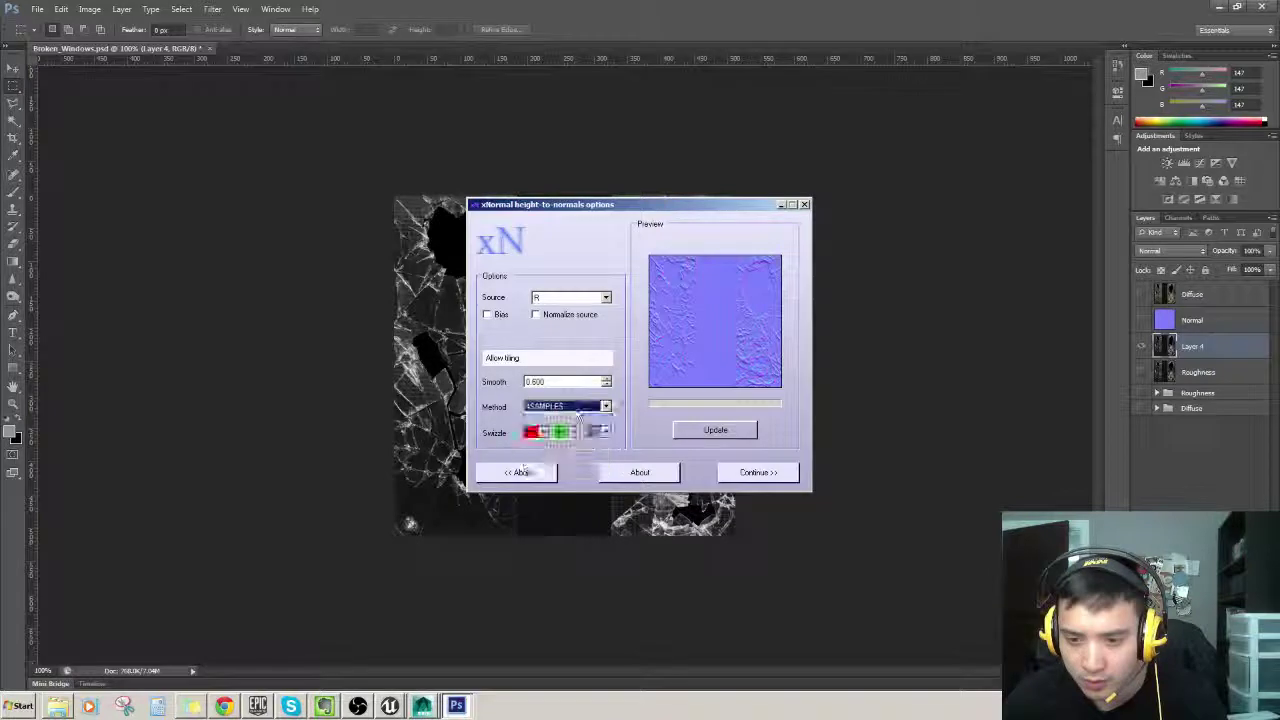
{"action": "left_click", "coordinate": [576, 406]}
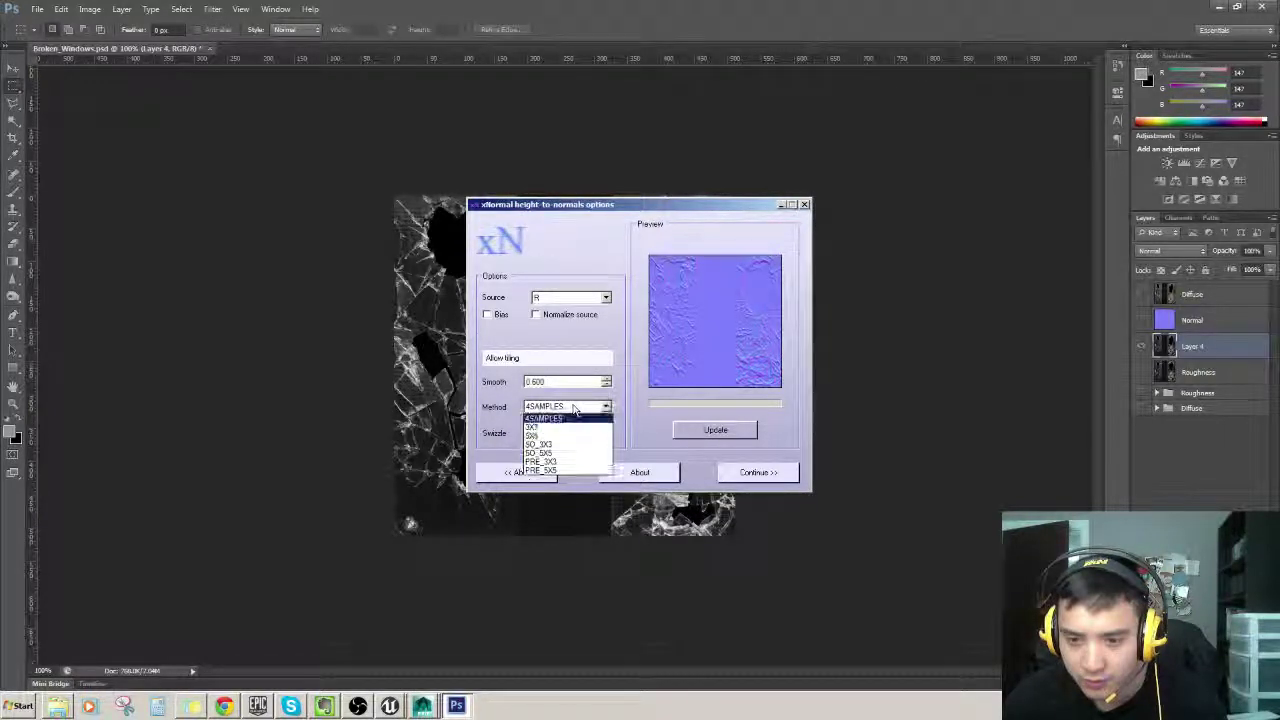
{"action": "left_click", "coordinate": [575, 417]}
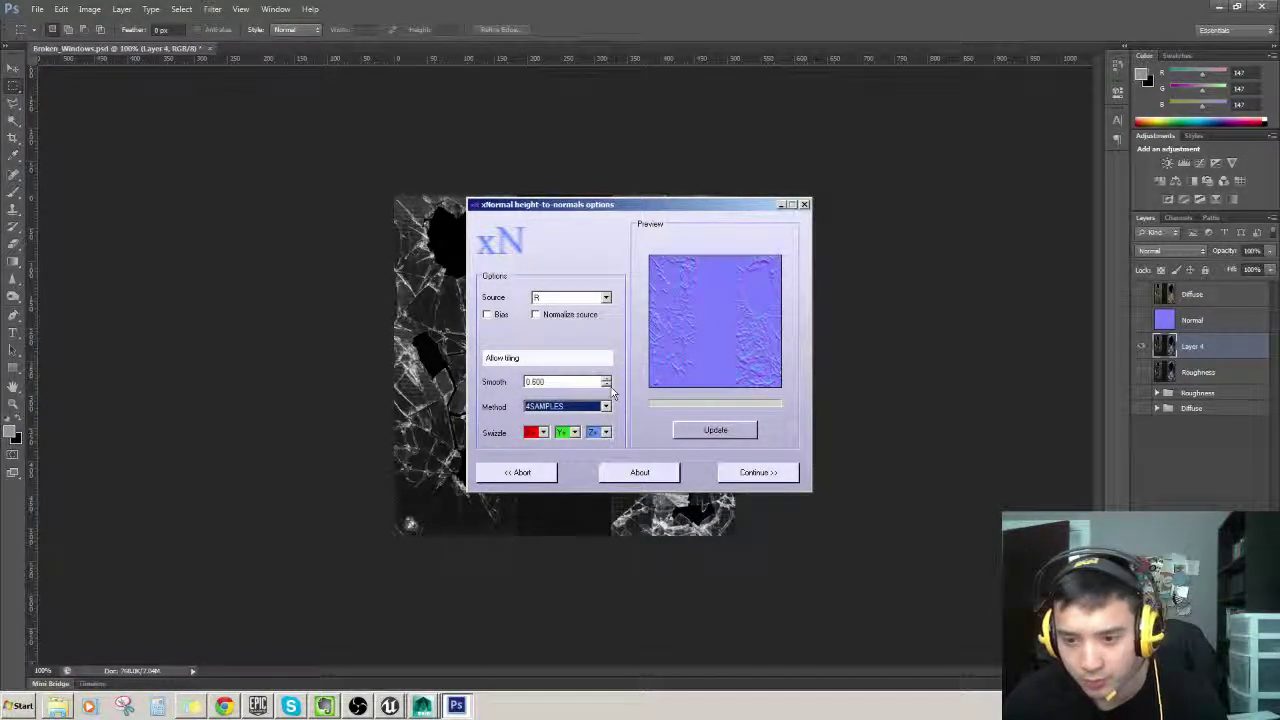
Step: Preview the normal map at Smooth values of 0.000, 0.300, 0.600, 0.900 and 1.050
{"action": "left_click", "coordinate": [609, 386]}
{"action": "left_click", "coordinate": [708, 433]}
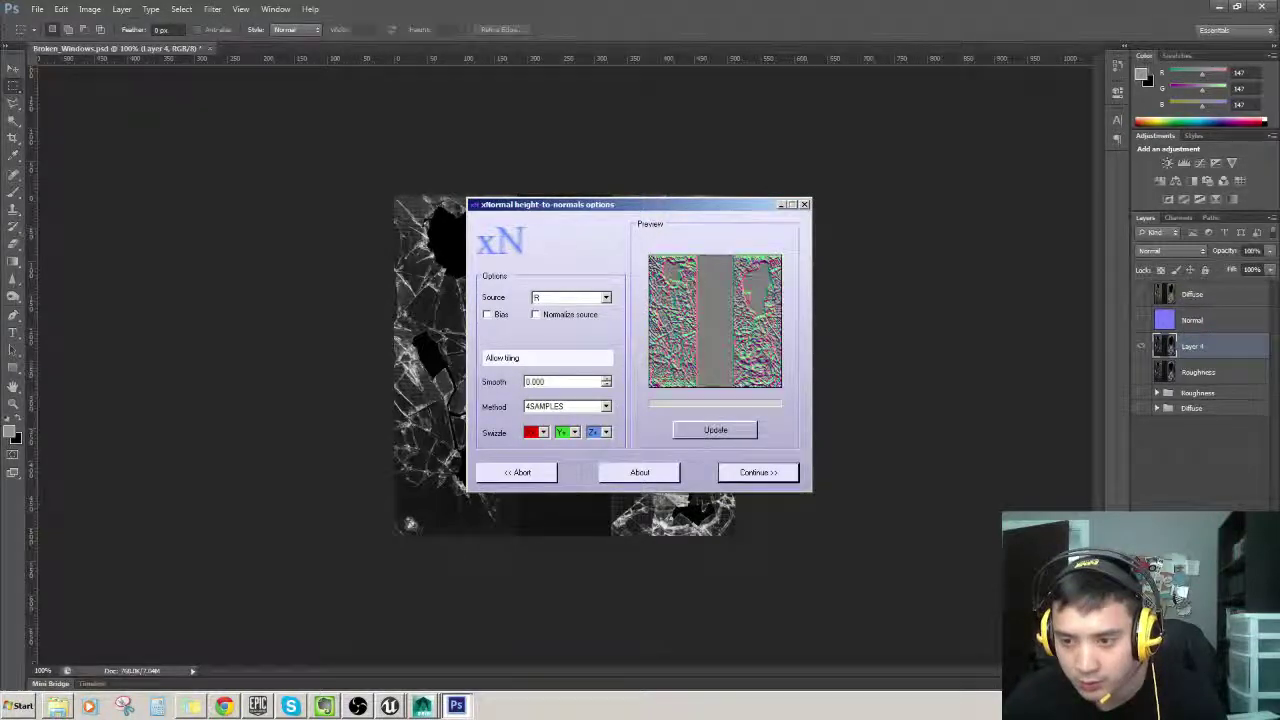
{"action": "left_click", "coordinate": [605, 380]}
{"action": "left_click", "coordinate": [605, 380]}
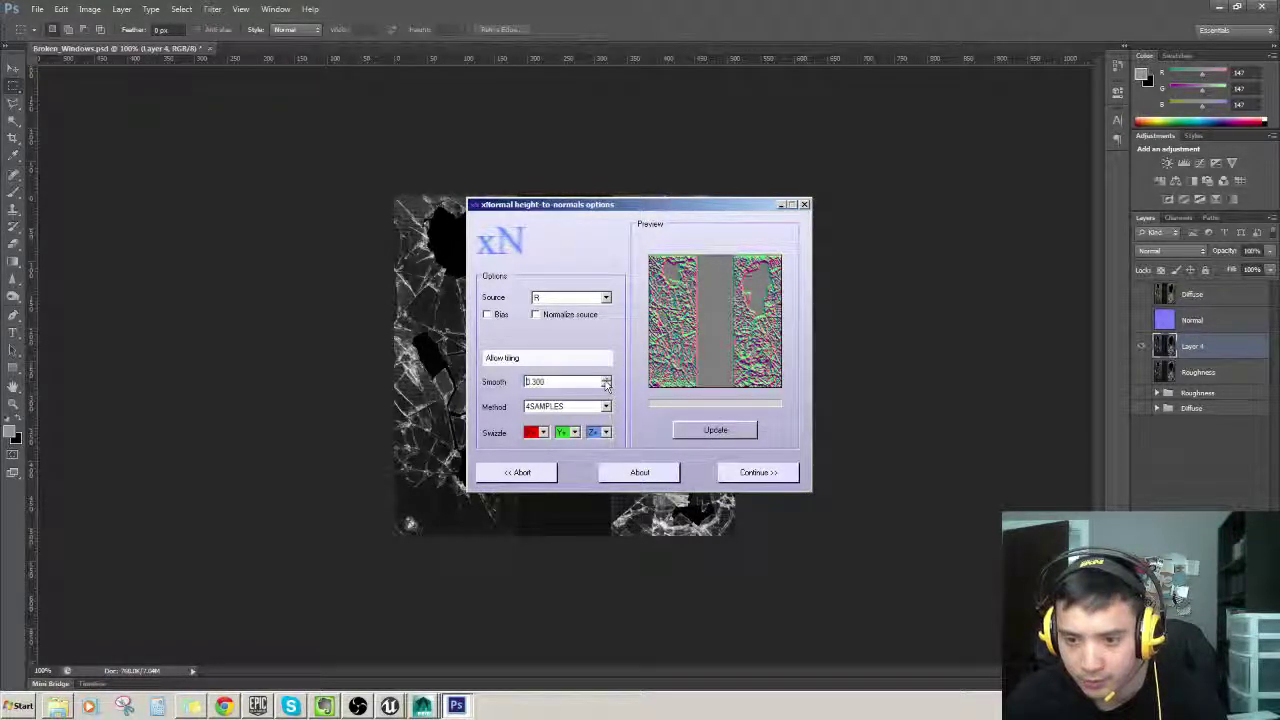
{"action": "left_click", "coordinate": [698, 435]}
{"action": "left_click", "coordinate": [608, 379]}
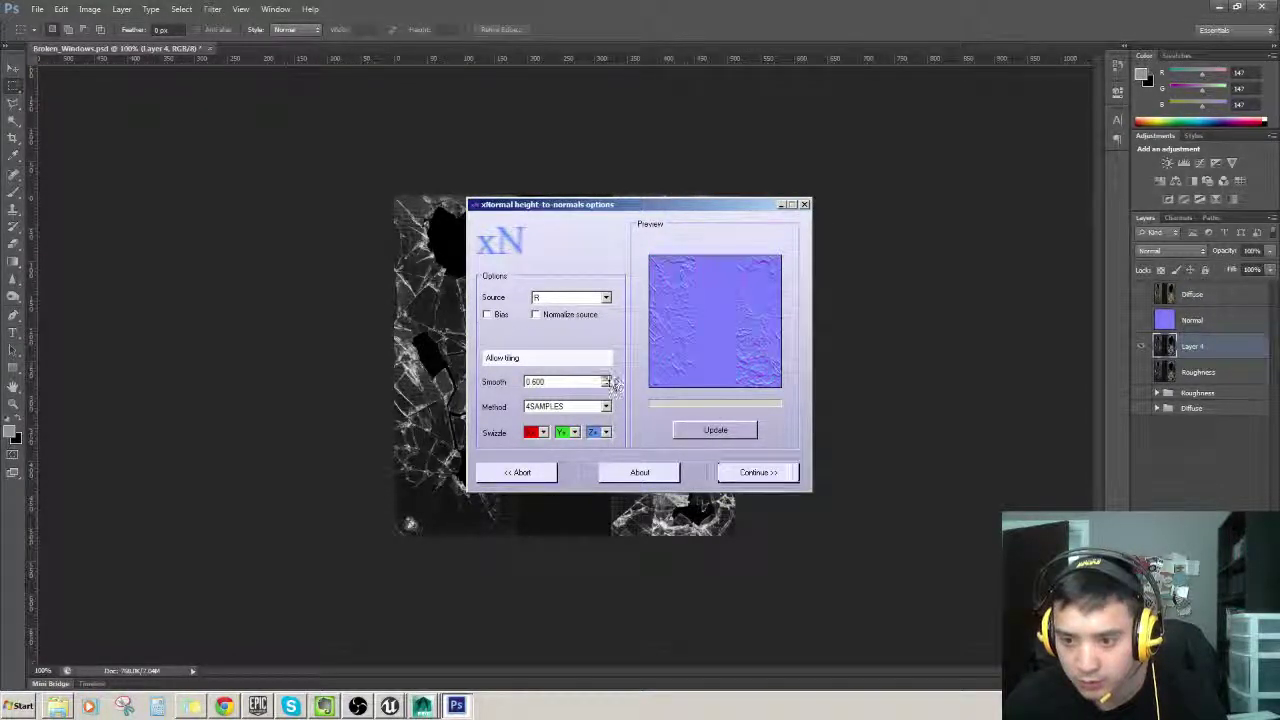
{"action": "left_click", "coordinate": [694, 436]}
{"action": "left_click", "coordinate": [606, 379]}
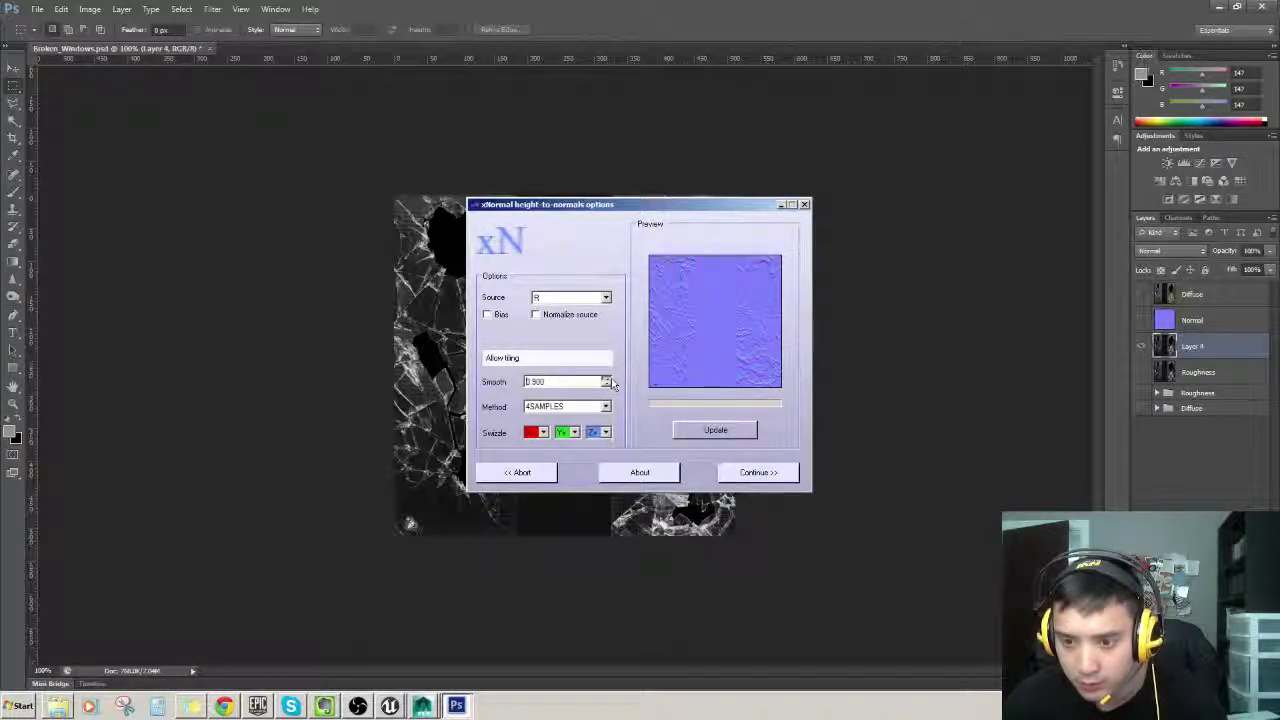
{"action": "left_click", "coordinate": [695, 430]}
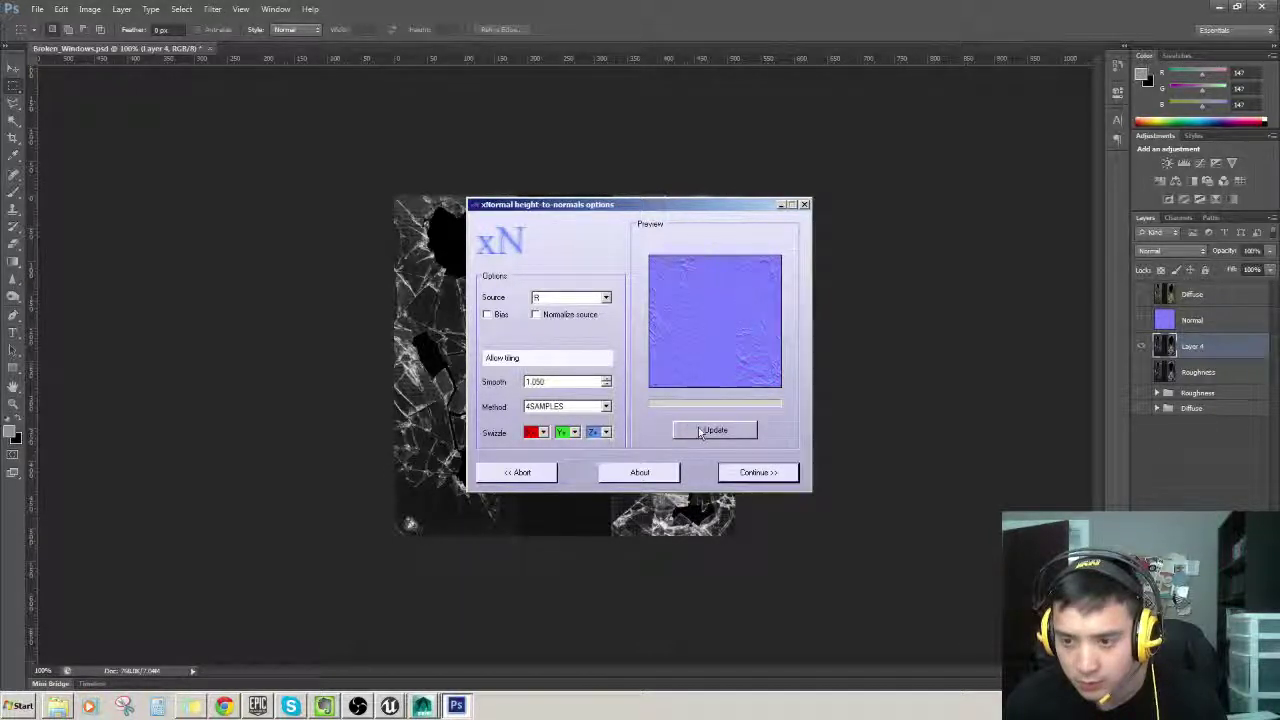
Step: Raise the Smooth value further for softer relief, refresh the preview, and generate the normal map on Layer 4
{"action": "left_click", "coordinate": [607, 379]}
{"action": "left_click", "coordinate": [607, 379]}
{"action": "left_click", "coordinate": [691, 430]}
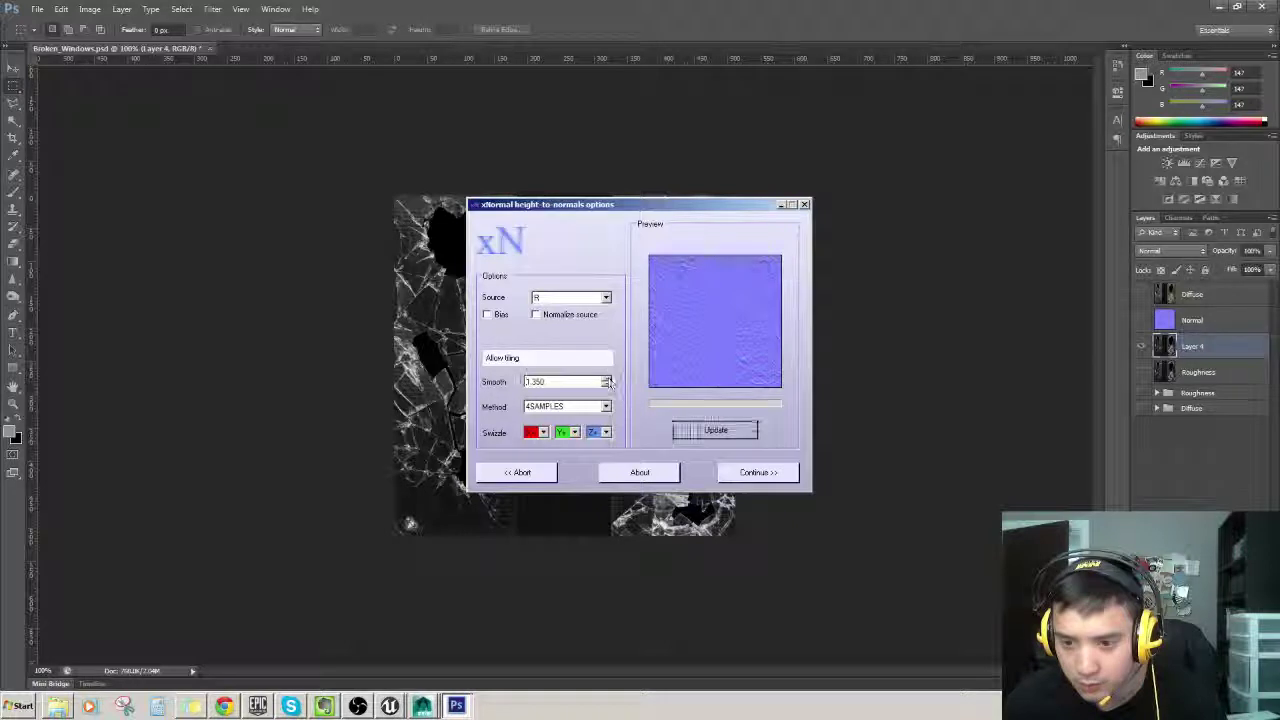
{"action": "left_click", "coordinate": [607, 379]}
{"action": "left_click", "coordinate": [607, 379]}
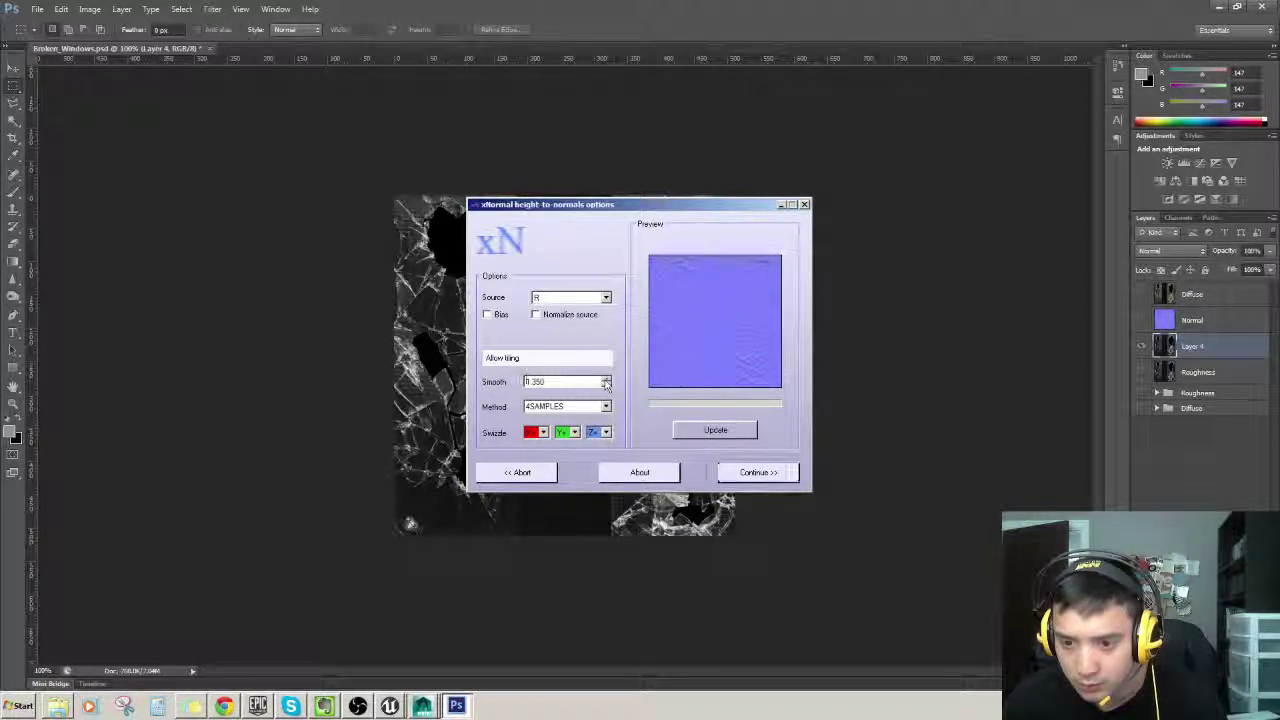
{"action": "left_click", "coordinate": [702, 432]}
{"action": "left_click", "coordinate": [748, 472]}
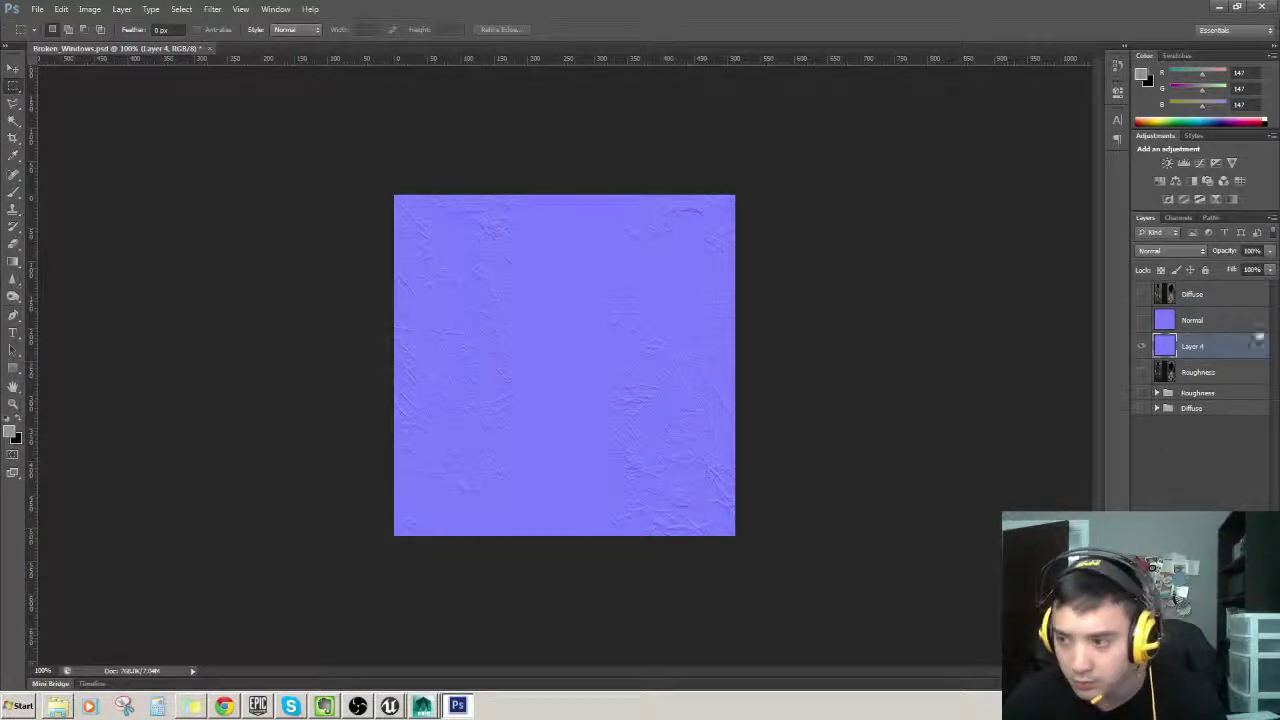
Step: Hide Layer 4, expand the Diffuse group and make the group visible
{"action": "left_click", "coordinate": [1141, 346]}
{"action": "left_click", "coordinate": [1156, 408]}
{"action": "left_click", "coordinate": [1206, 436]}
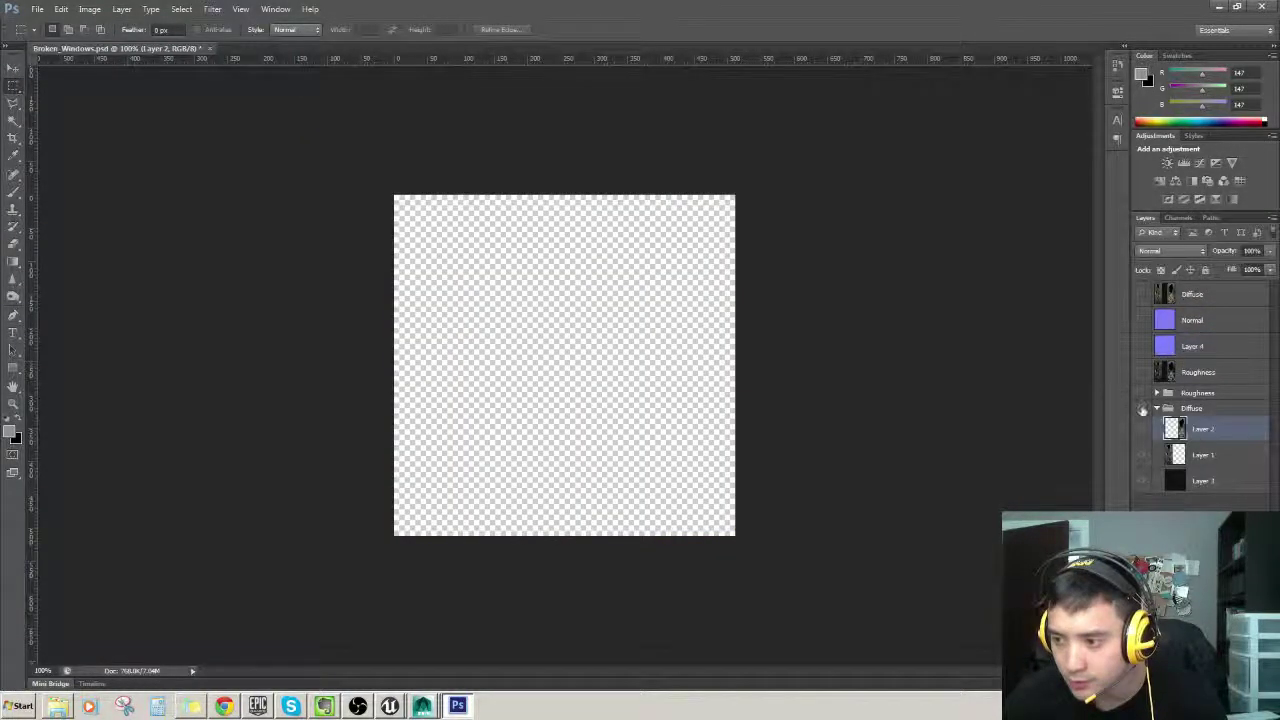
{"action": "left_click", "coordinate": [1142, 408]}
Step: Stamp a merged copy of the Diffuse group's three layers, move it out between Layer 4 and Roughness, and collapse the group
{"action": "left_click", "coordinate": [1208, 465]}
{"action": "left_click", "coordinate": [1213, 487], "text": "ctrl"}
{"action": "left_click", "coordinate": [1217, 441], "text": "ctrl"}
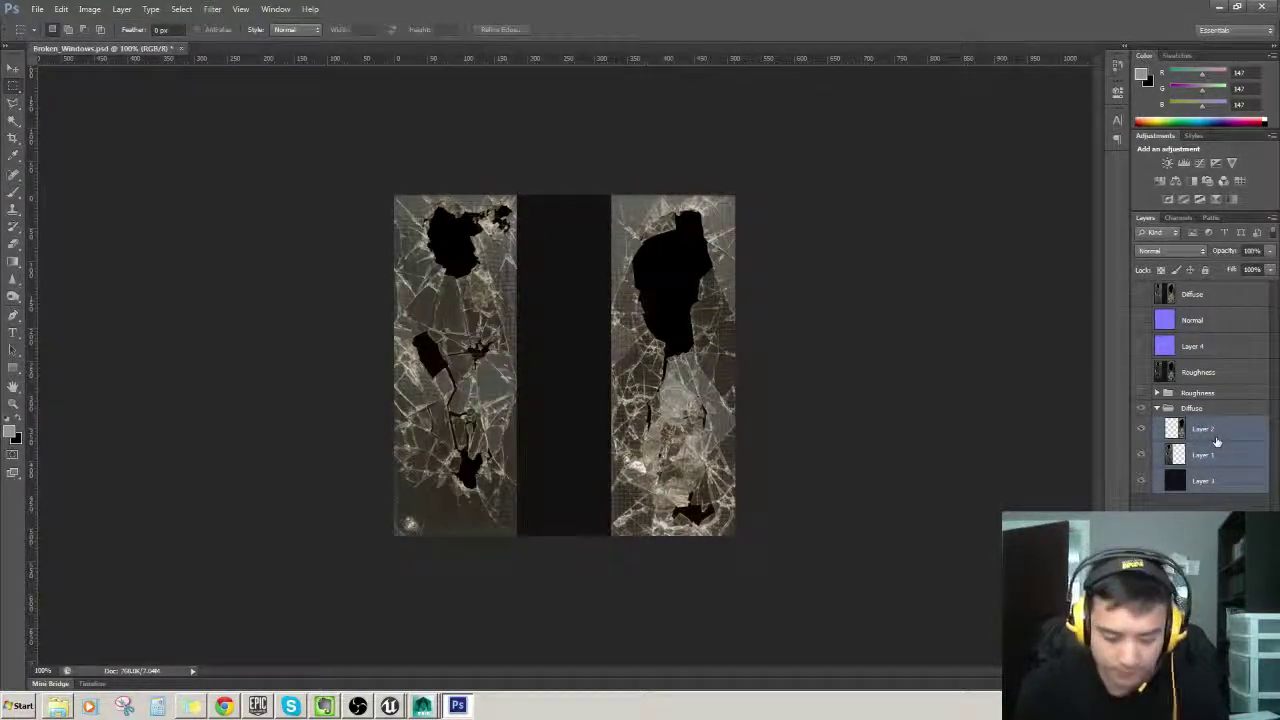
{"action": "key", "text": "ctrl+alt+shift+e"}
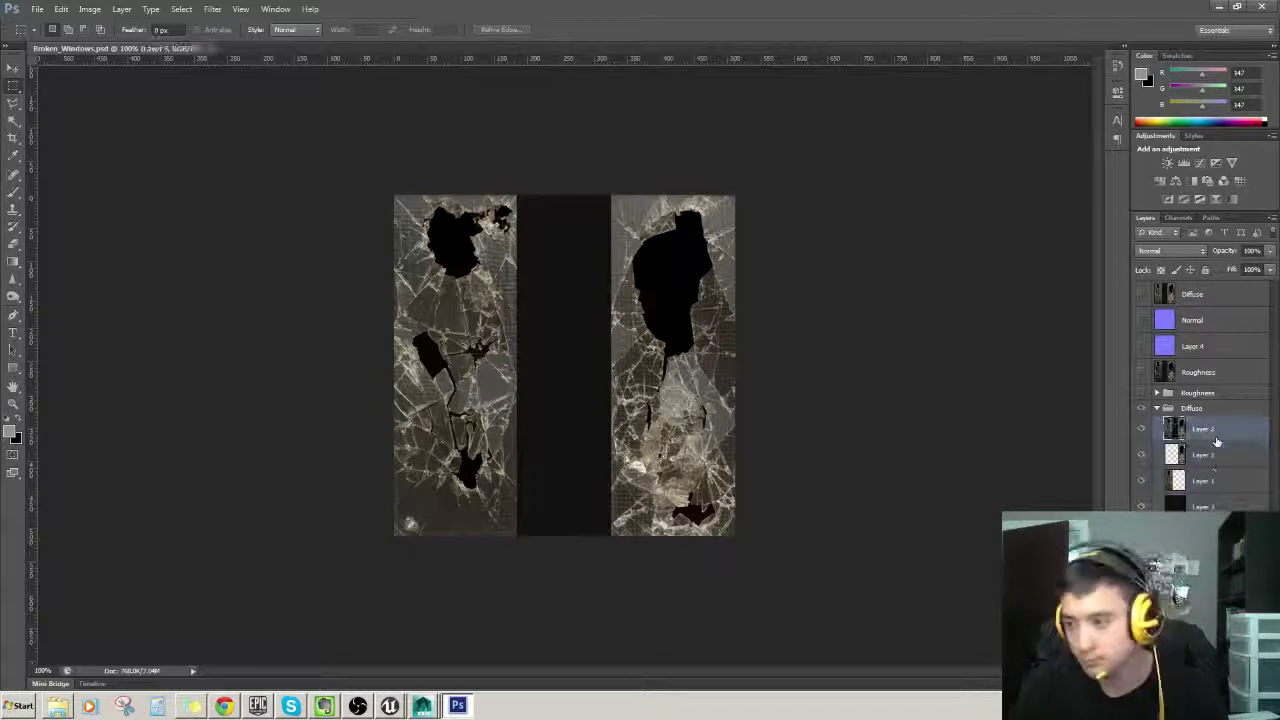
{"action": "left_click_drag", "start_coordinate": [1193, 360], "coordinate": [1193, 361]}
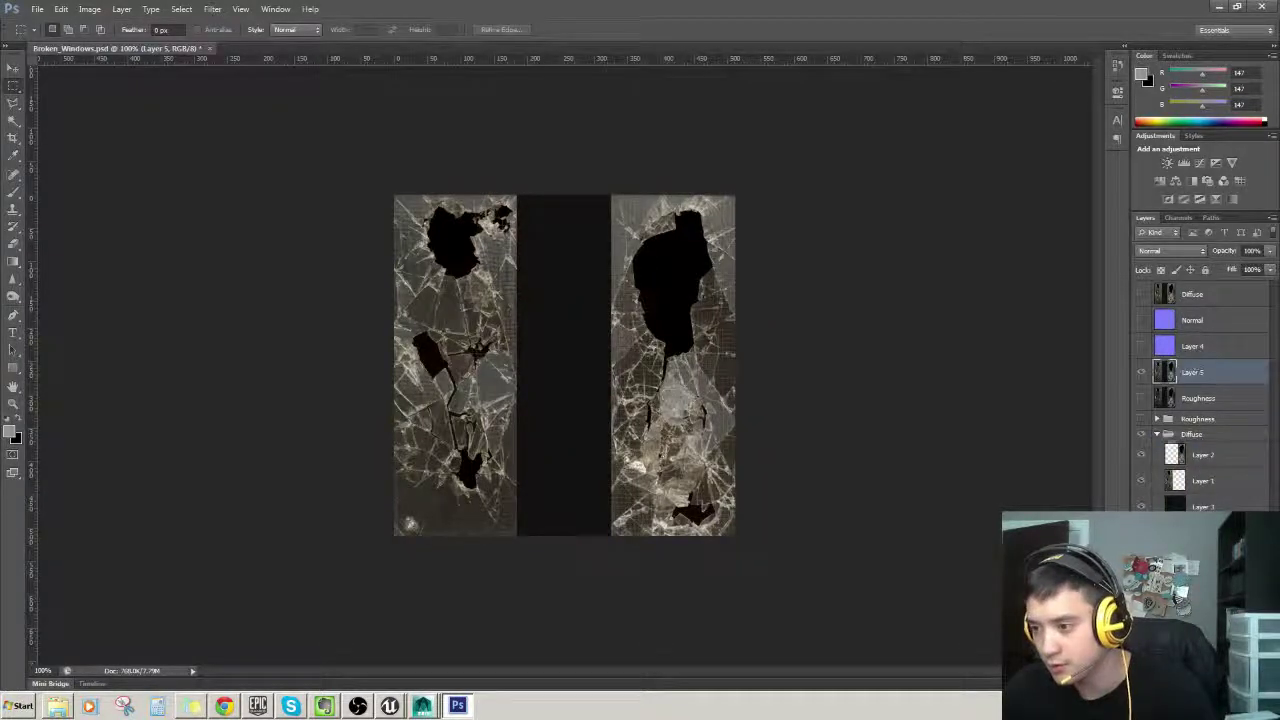
{"action": "left_click", "coordinate": [1157, 434]}
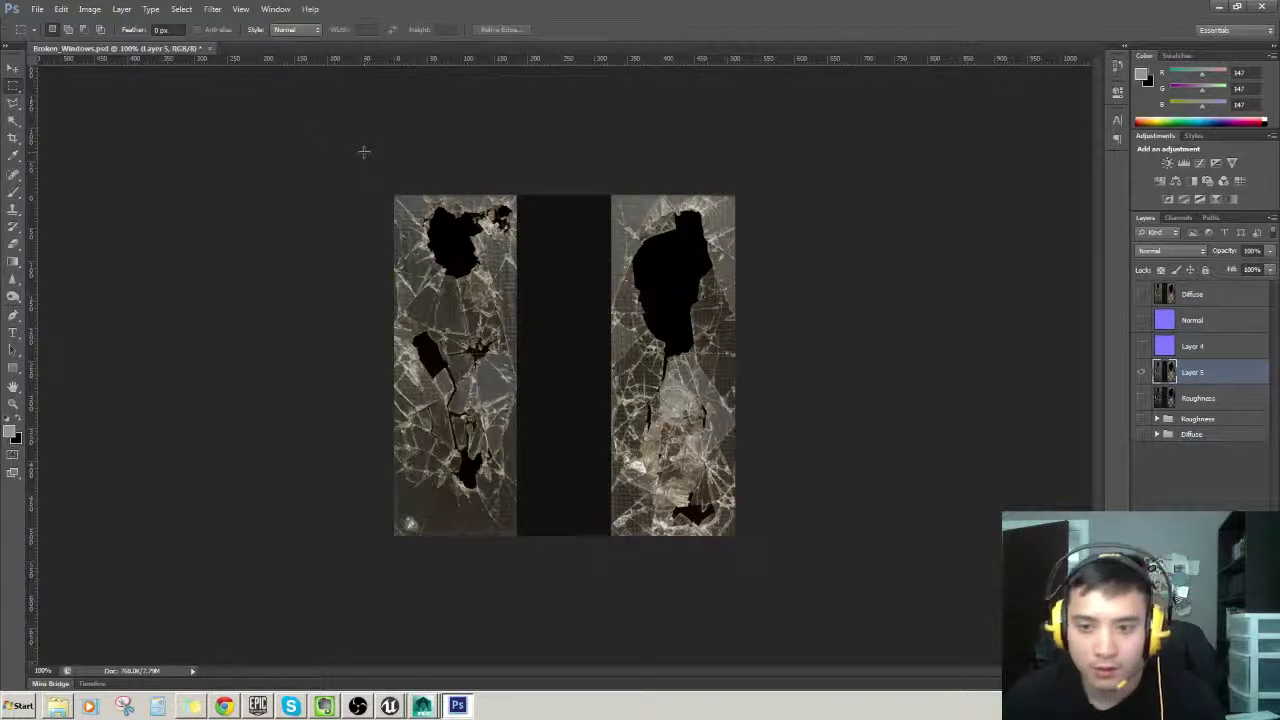
Step: Fully desaturate Layer 5 with a Hue/Saturation adjustment
{"action": "key", "text": "ctrl+u"}
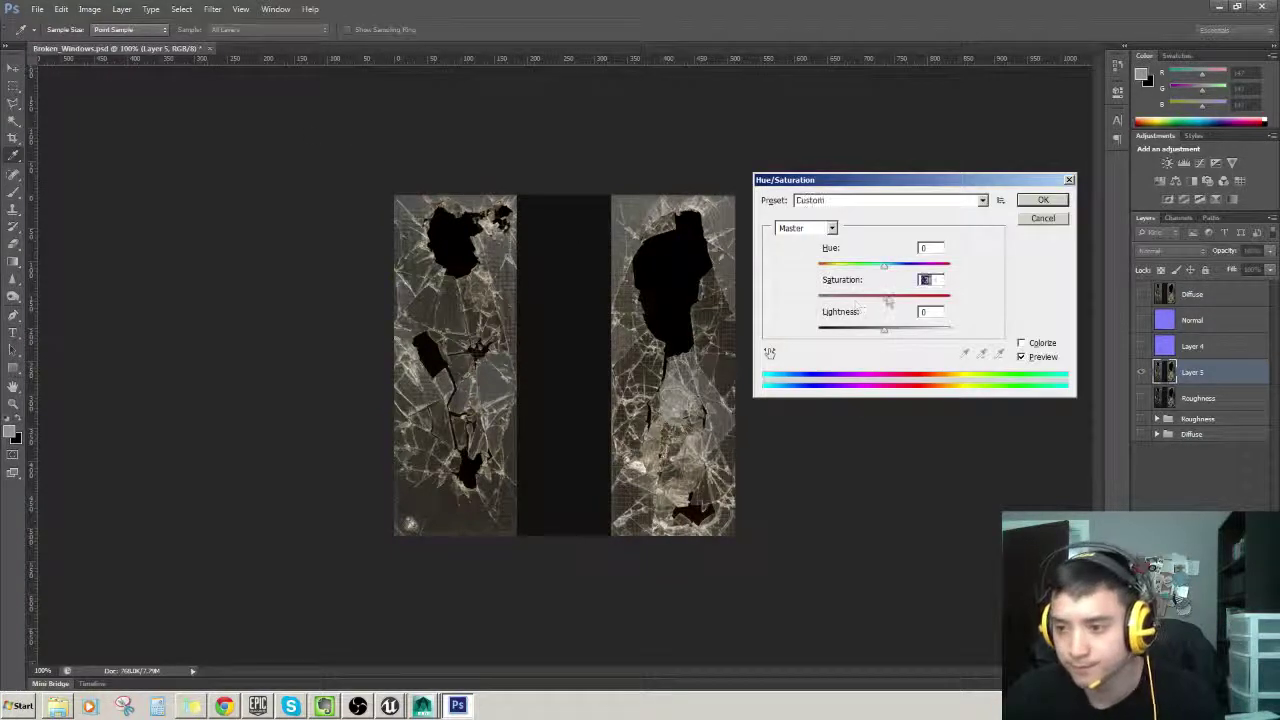
{"action": "left_click_drag", "start_coordinate": [888, 301], "coordinate": [758, 304]}
{"action": "left_click", "coordinate": [1050, 201]}
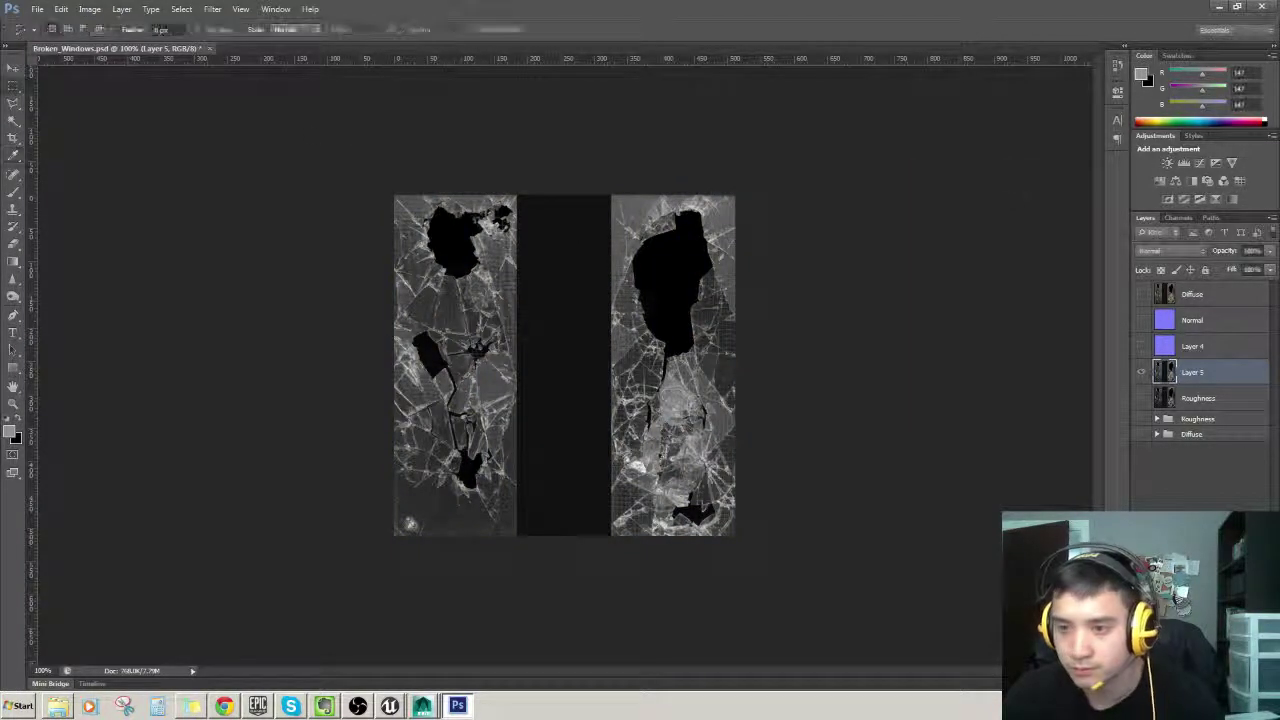
{"action": "left_click", "coordinate": [212, 9]}
{"action": "mouse_move", "coordinate": [300, 249]}
{"action": "left_click", "coordinate": [395, 258]}
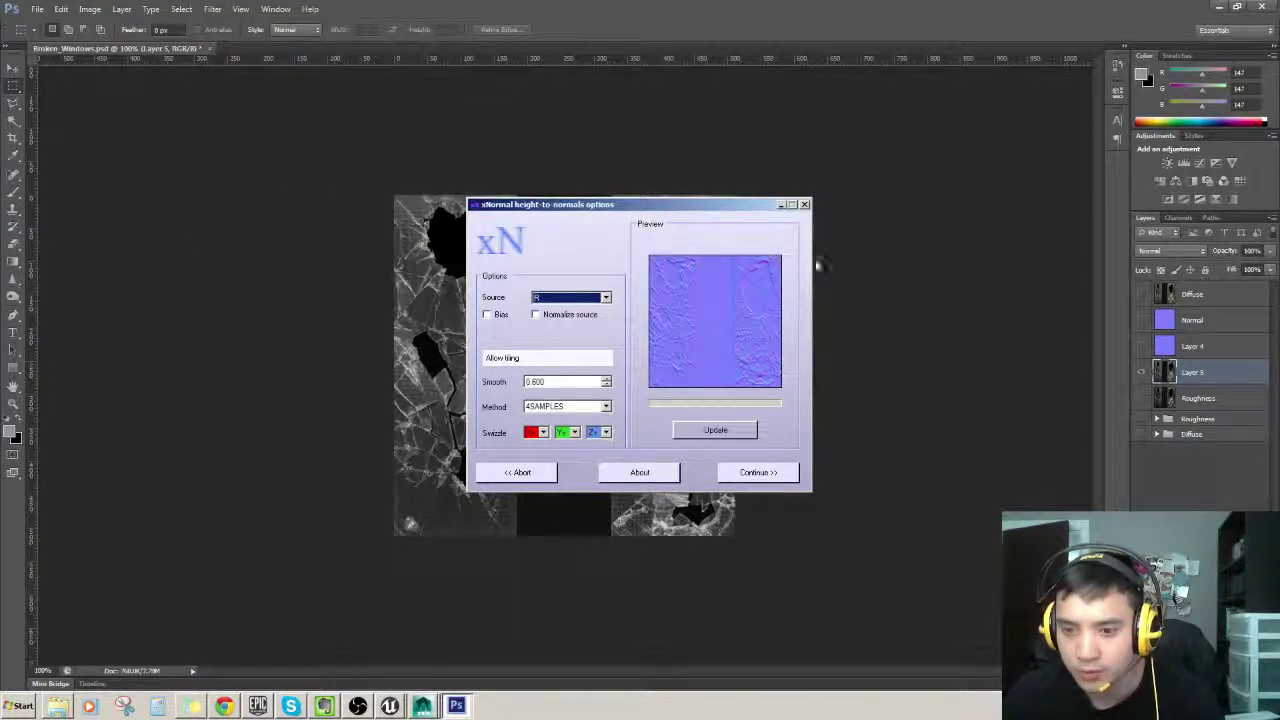
{"action": "left_click", "coordinate": [805, 205]}
{"action": "left_click", "coordinate": [665, 390]}
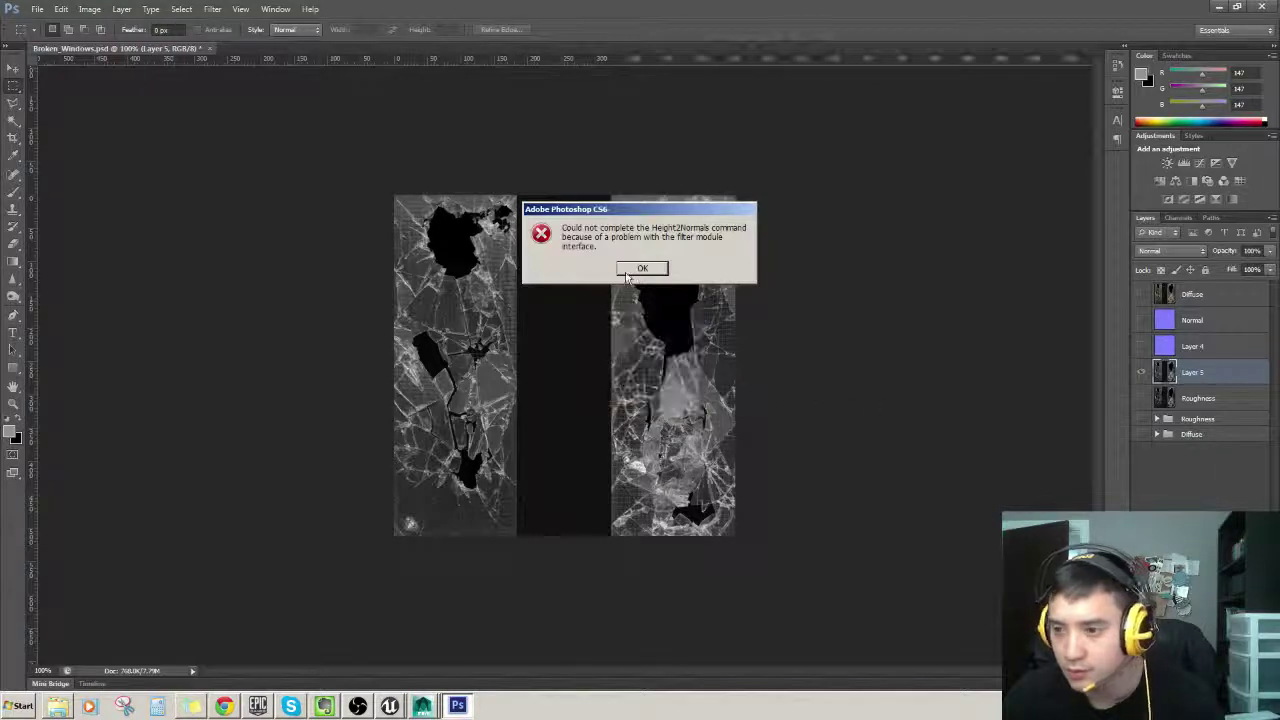
{"action": "left_click", "coordinate": [645, 268]}
Step: Hide Layer 5 and compare the Normal layer with Layer 4, leaving only Layer 4 visible
{"action": "left_click", "coordinate": [1145, 372]}
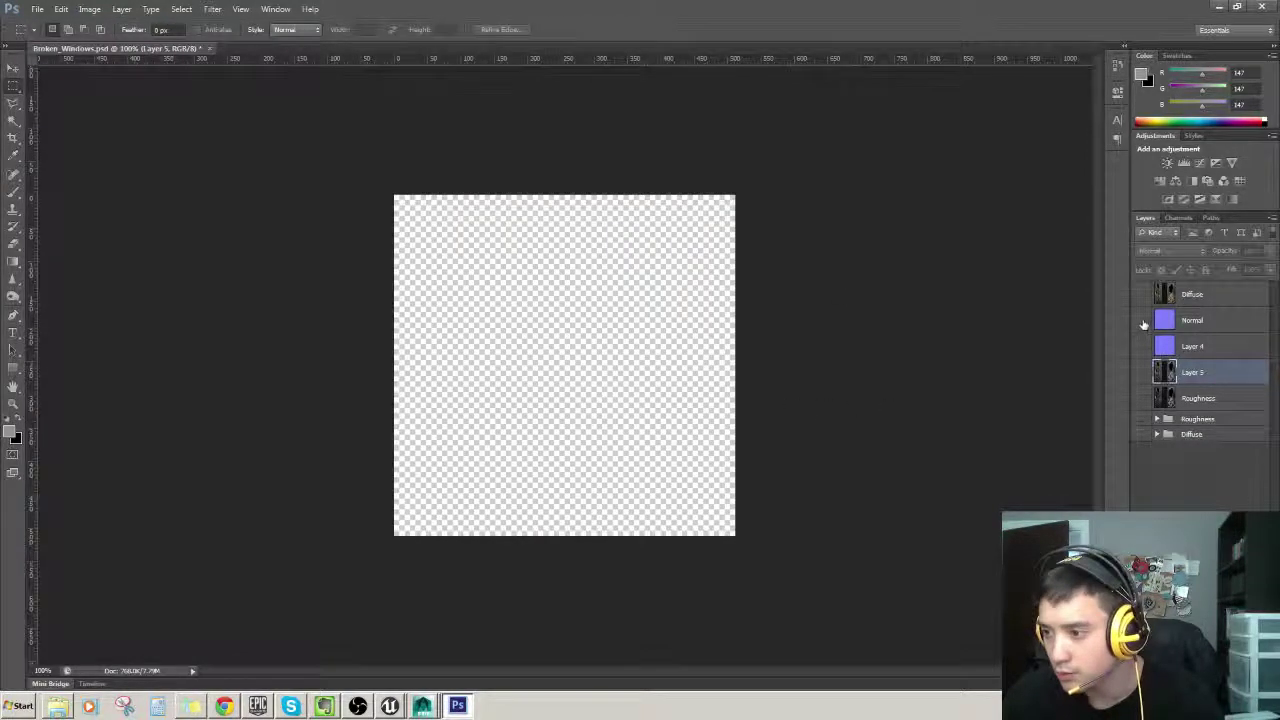
{"action": "left_click", "coordinate": [1144, 321]}
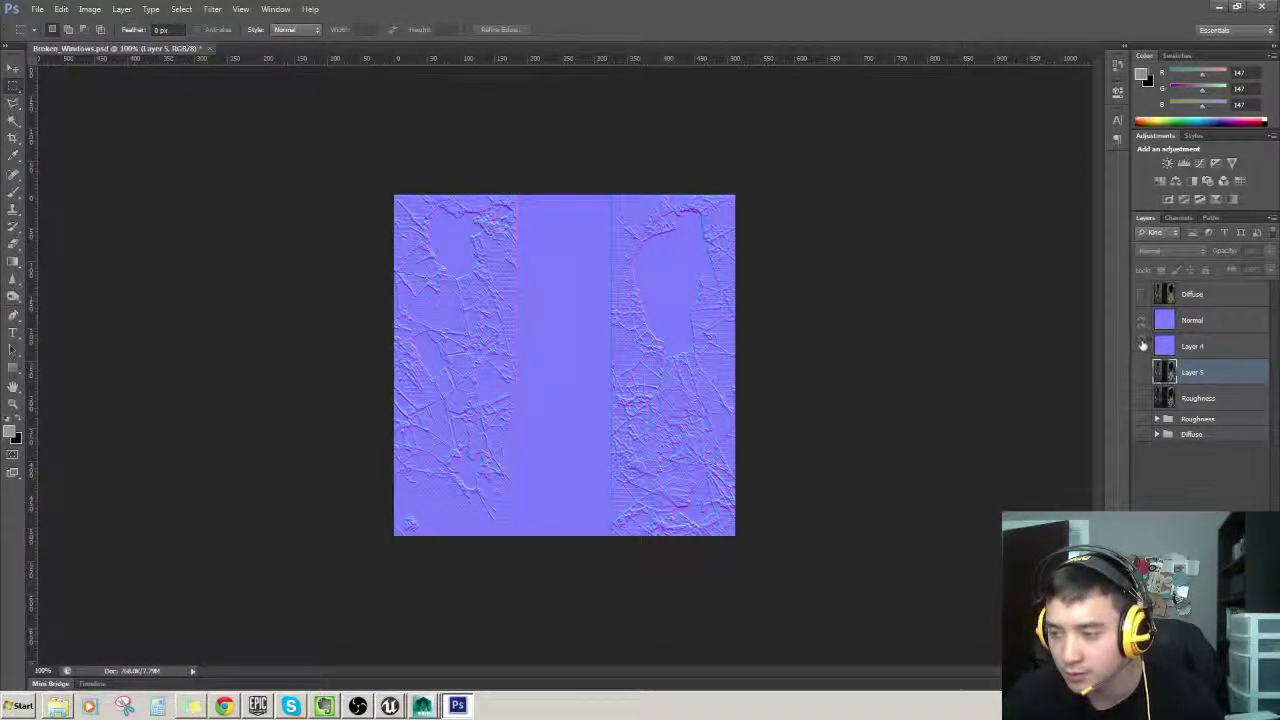
{"action": "left_click", "coordinate": [1144, 321]}
{"action": "left_click", "coordinate": [1144, 321]}
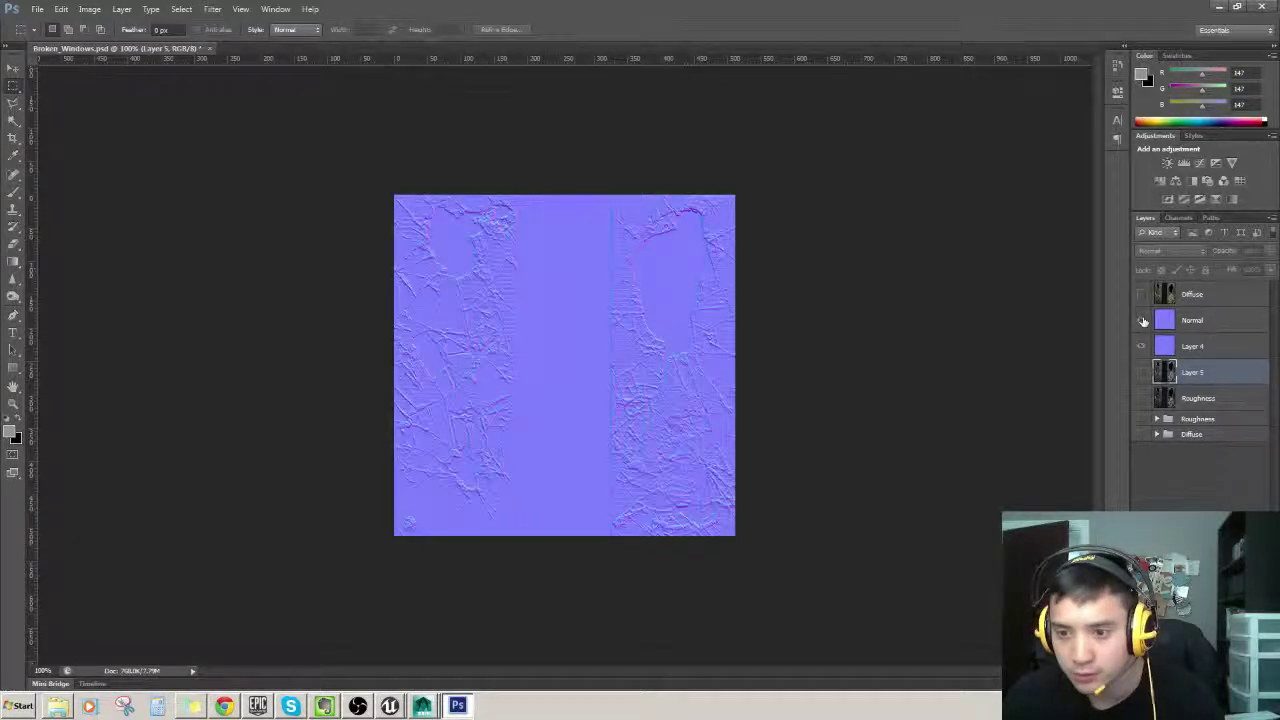
{"action": "left_click", "coordinate": [1144, 321]}
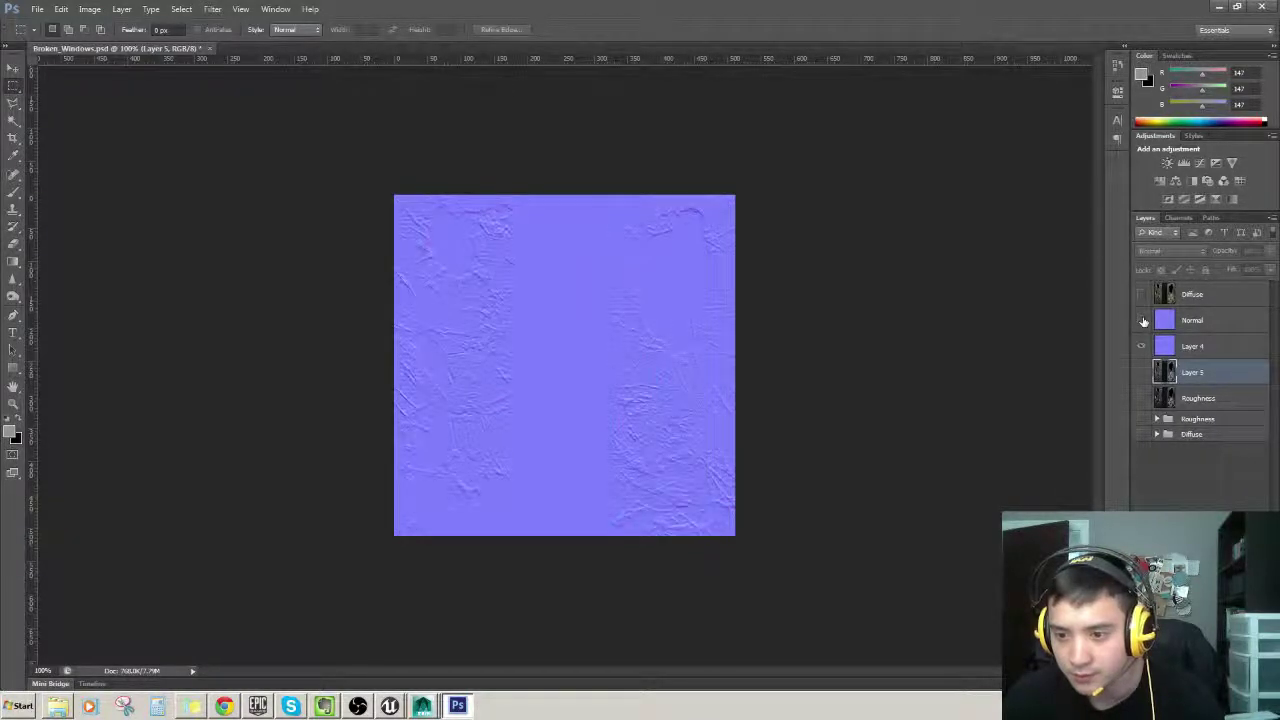
Step: Rename Layer 4 as Normal_02
{"action": "left_click", "coordinate": [1196, 329]}
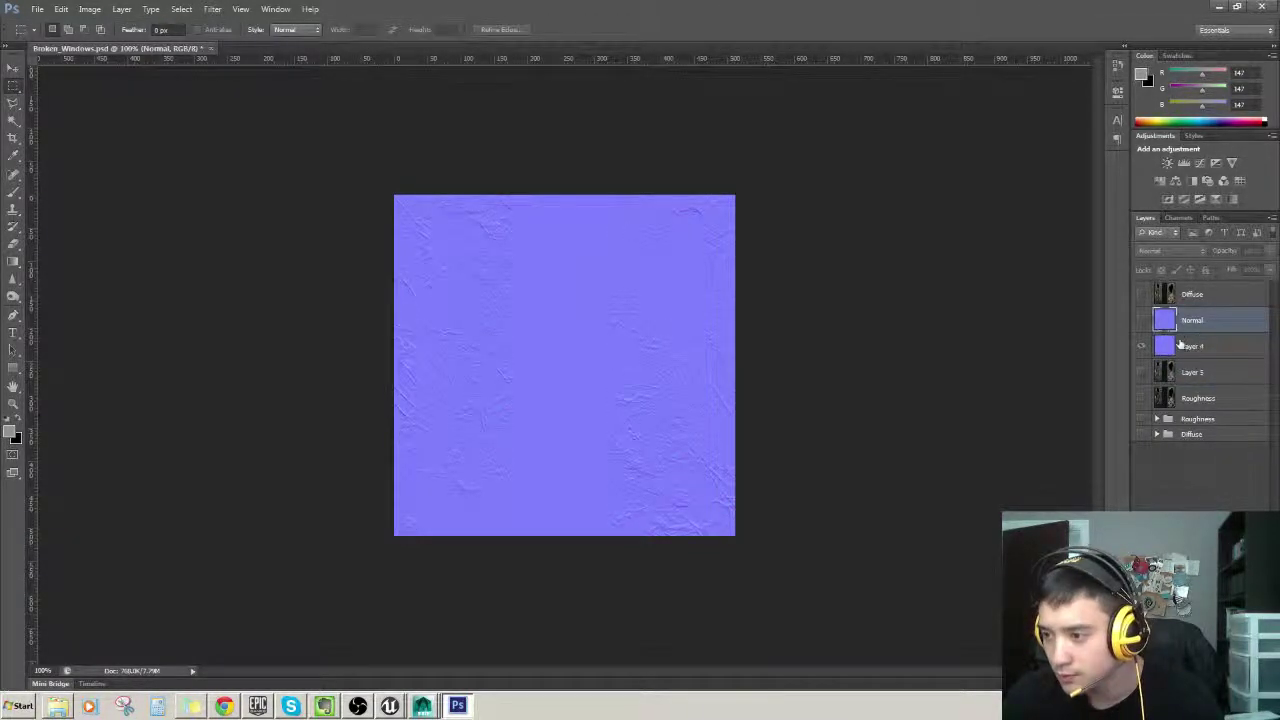
{"action": "left_click", "coordinate": [1188, 346]}
{"action": "double_click", "coordinate": [1192, 346]}
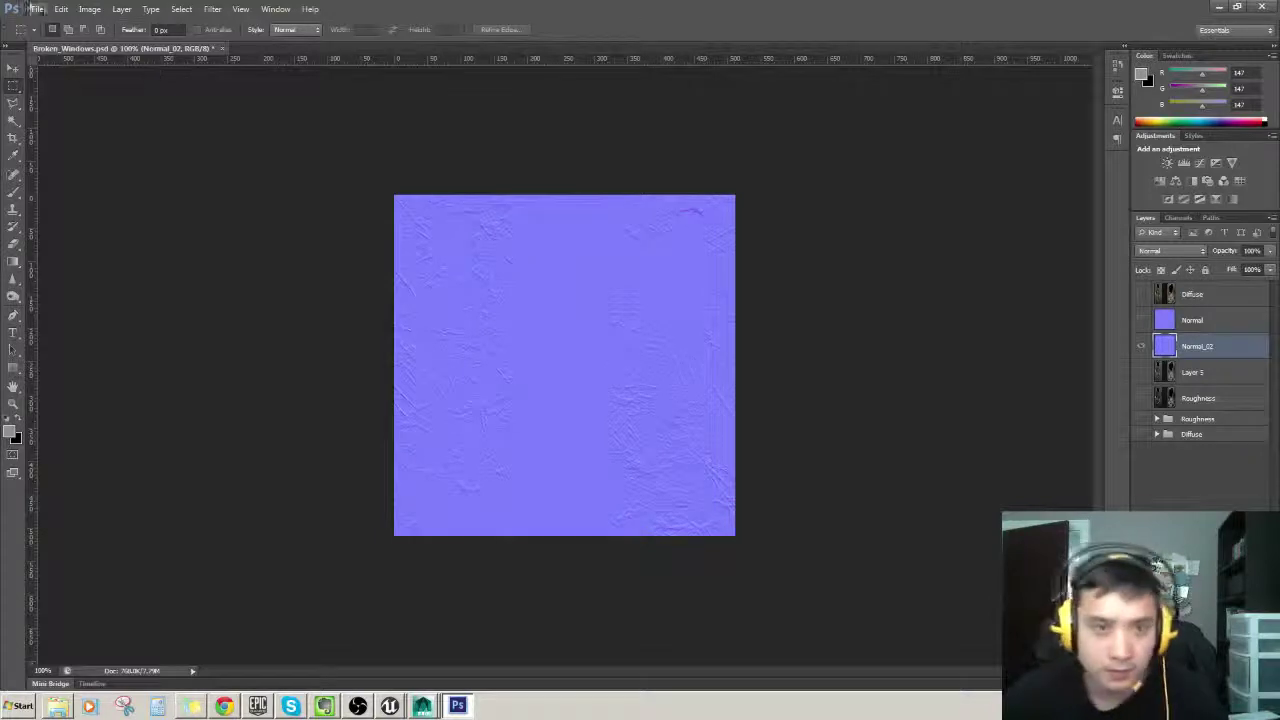
Step: Export the visible Normal_02 layer as a Targa file in the Texture folder, overwriting Broken_Windows_N.tga
{"action": "left_click", "coordinate": [35, 9]}
{"action": "left_click", "coordinate": [70, 152]}
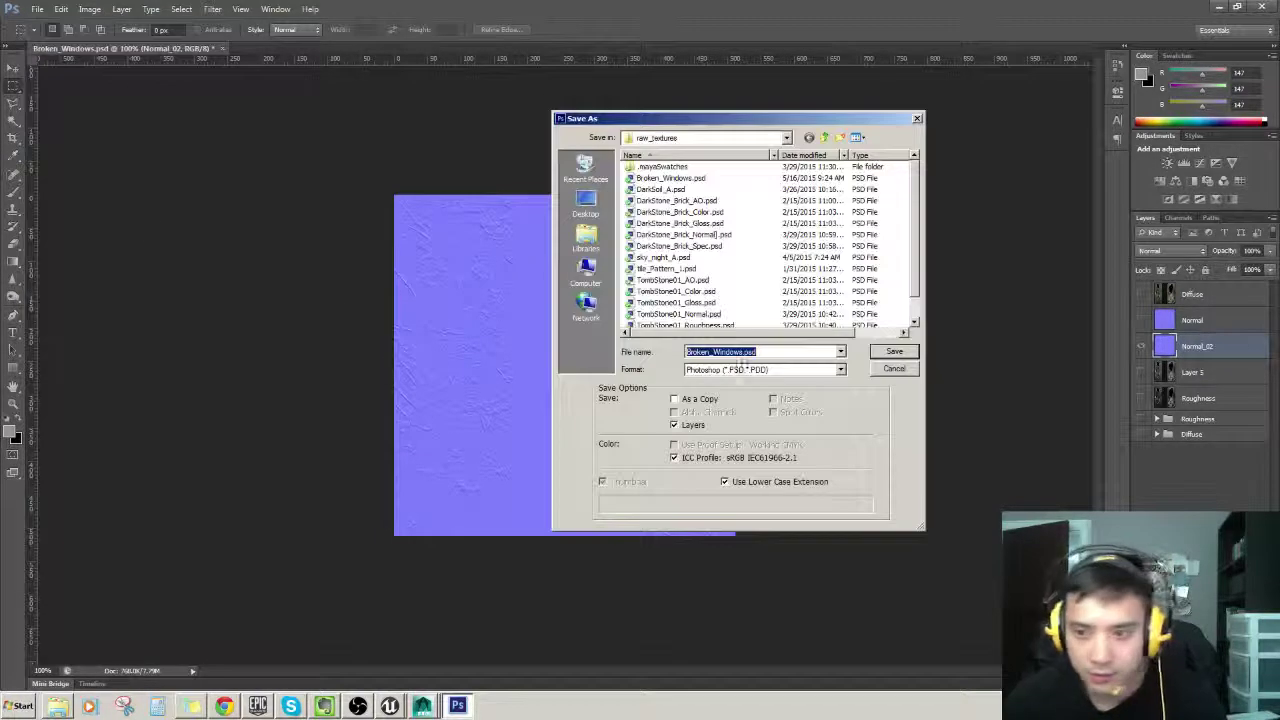
{"action": "left_click", "coordinate": [741, 369]}
{"action": "left_click", "coordinate": [722, 541]}
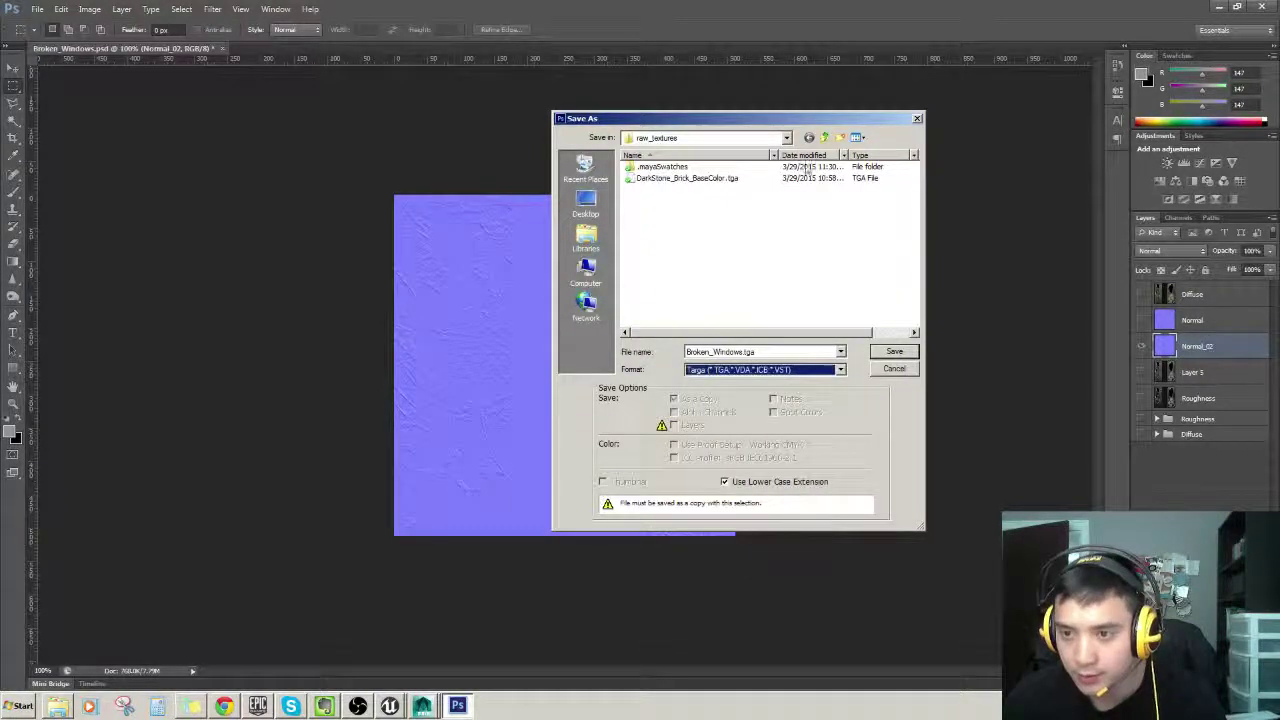
{"action": "left_click", "coordinate": [824, 137]}
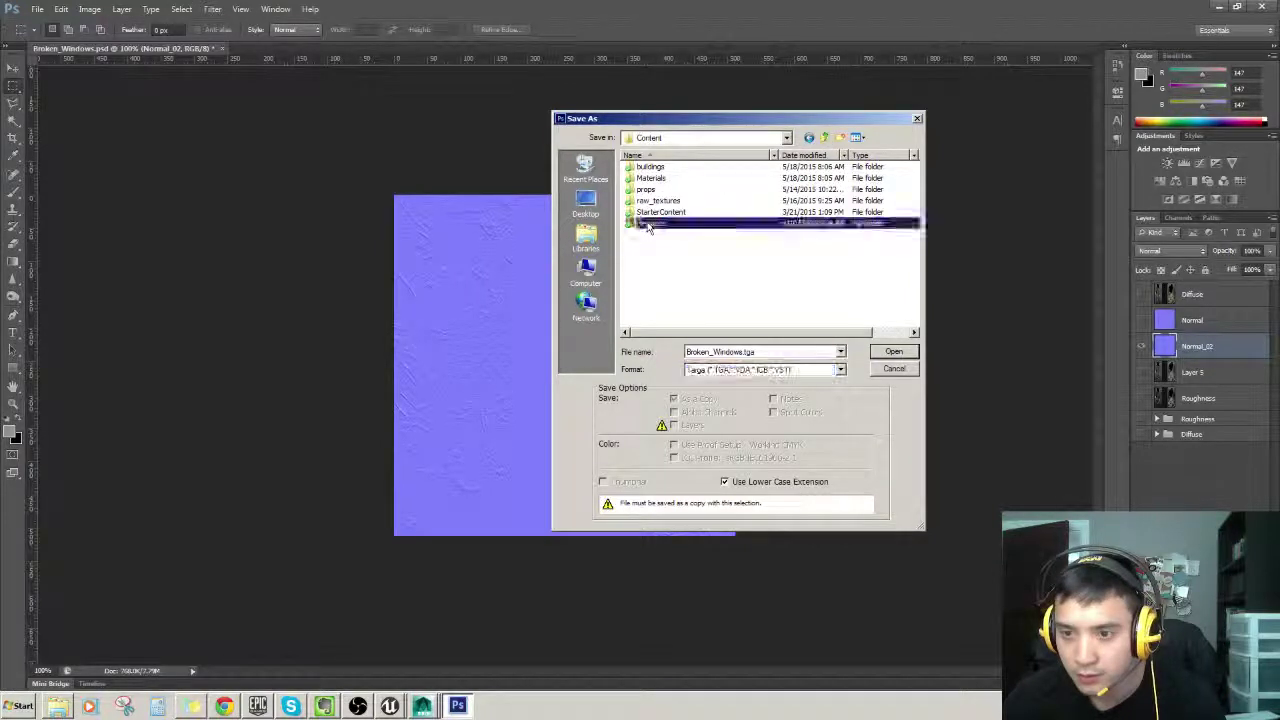
{"action": "double_click", "coordinate": [649, 224]}
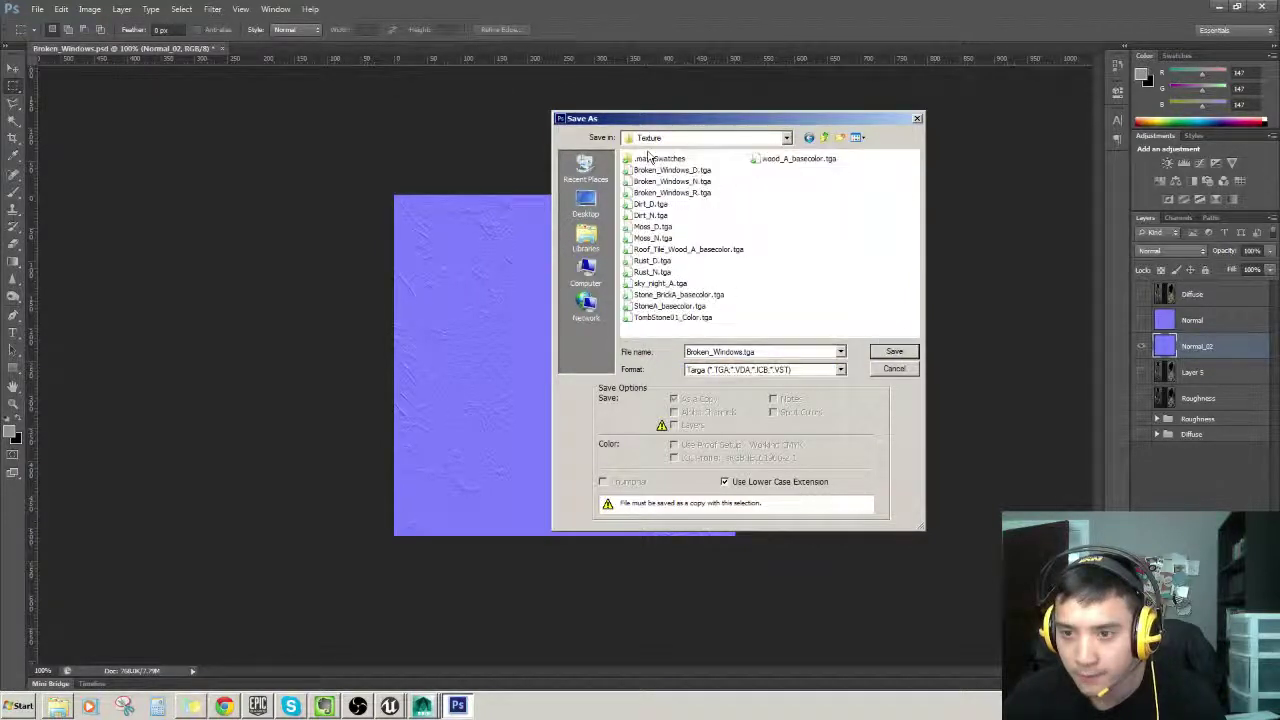
{"action": "double_click", "coordinate": [686, 187]}
{"action": "left_click", "coordinate": [620, 260]}
{"action": "left_click", "coordinate": [674, 232]}
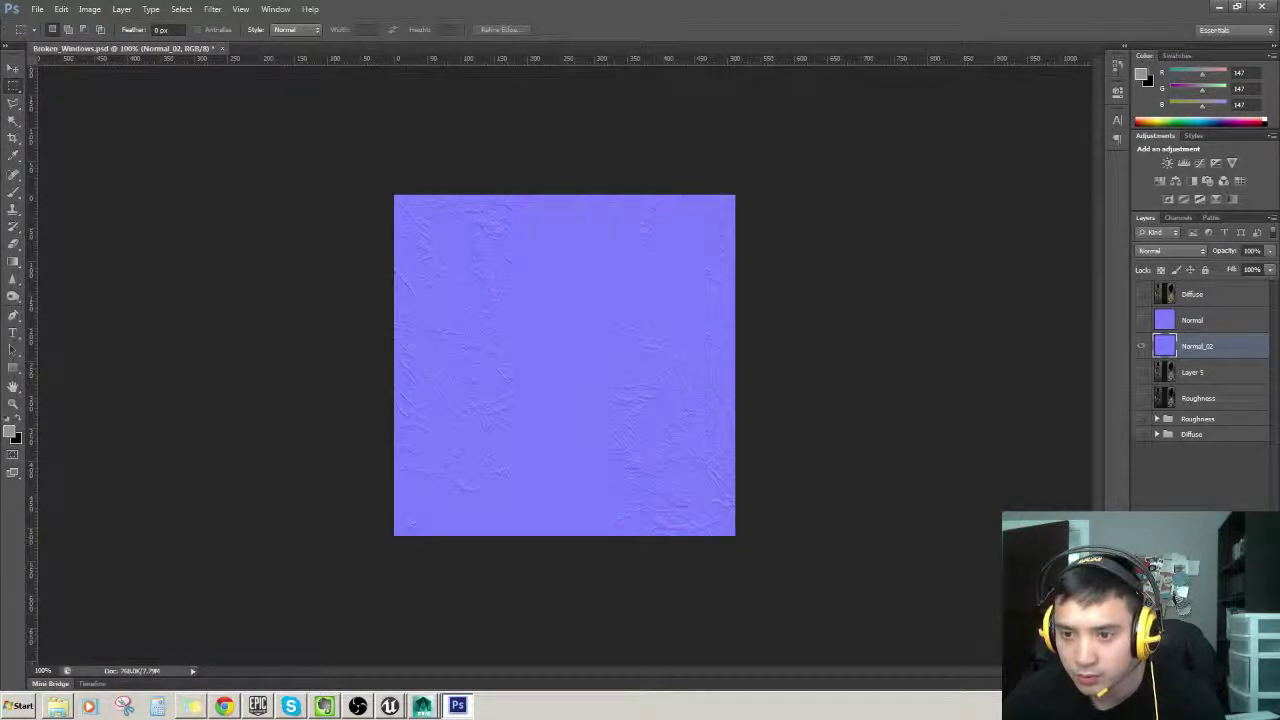
Step: Switch to Unreal Engine and examine the broken glass in the cathedral's back windows from several distances and angles
{"action": "left_click", "coordinate": [389, 706]}
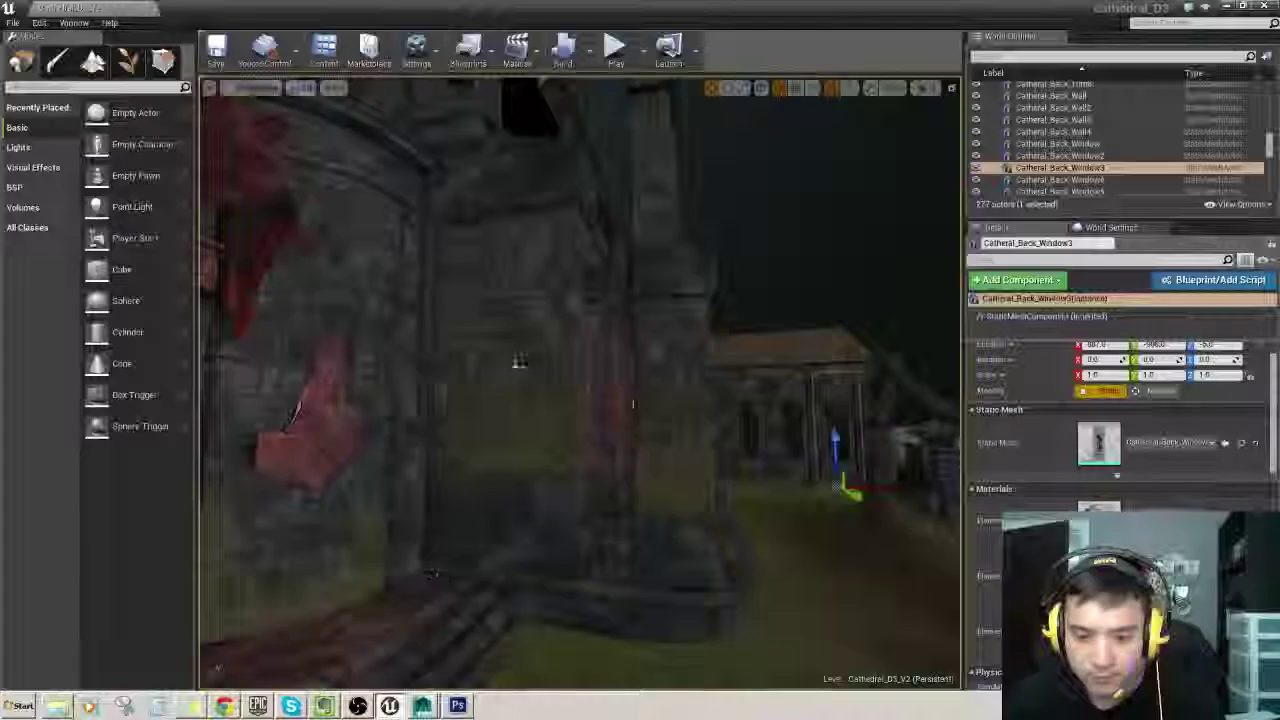
{"action": "key", "text": "w"}
{"action": "mouse_move", "coordinate": [580, 383]}
{"action": "right_mouse_down"}
{"action": "mouse_move", "coordinate": [590, 380]}
{"action": "mouse_move", "coordinate": [575, 372]}
{"action": "mouse_move", "coordinate": [545, 384]}
{"action": "mouse_move", "coordinate": [680, 384]}
{"action": "mouse_move", "coordinate": [578, 384]}
{"action": "right_mouse_up"}
{"action": "key", "text": "s"}
{"action": "key", "text": "w"}
{"action": "key", "text": "s"}
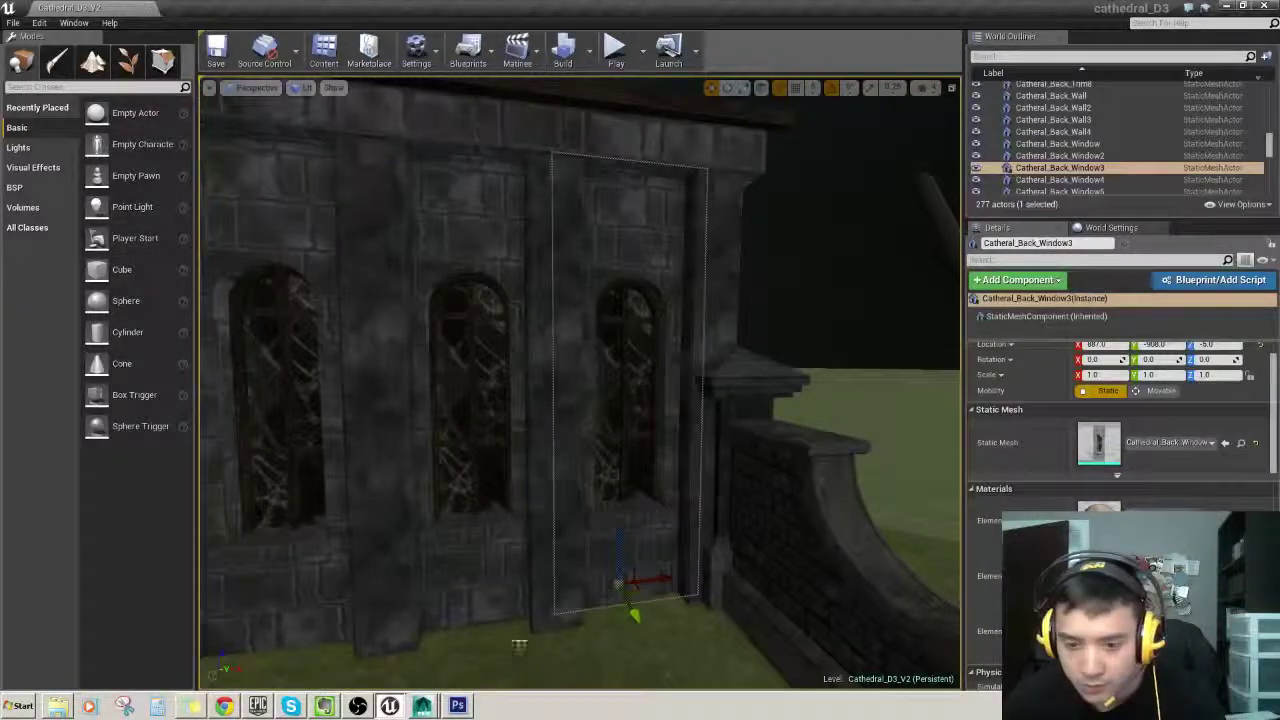
{"action": "right_click_drag", "start_coordinate": [612, 457], "coordinate": [500, 450]}
{"action": "right_click", "coordinate": [585, 460]}
{"action": "key", "text": "w"}
{"action": "key", "text": "s"}
{"action": "key", "text": "w"}
{"action": "key", "text": "w"}
{"action": "key", "text": "w"}
{"action": "key", "text": "s"}
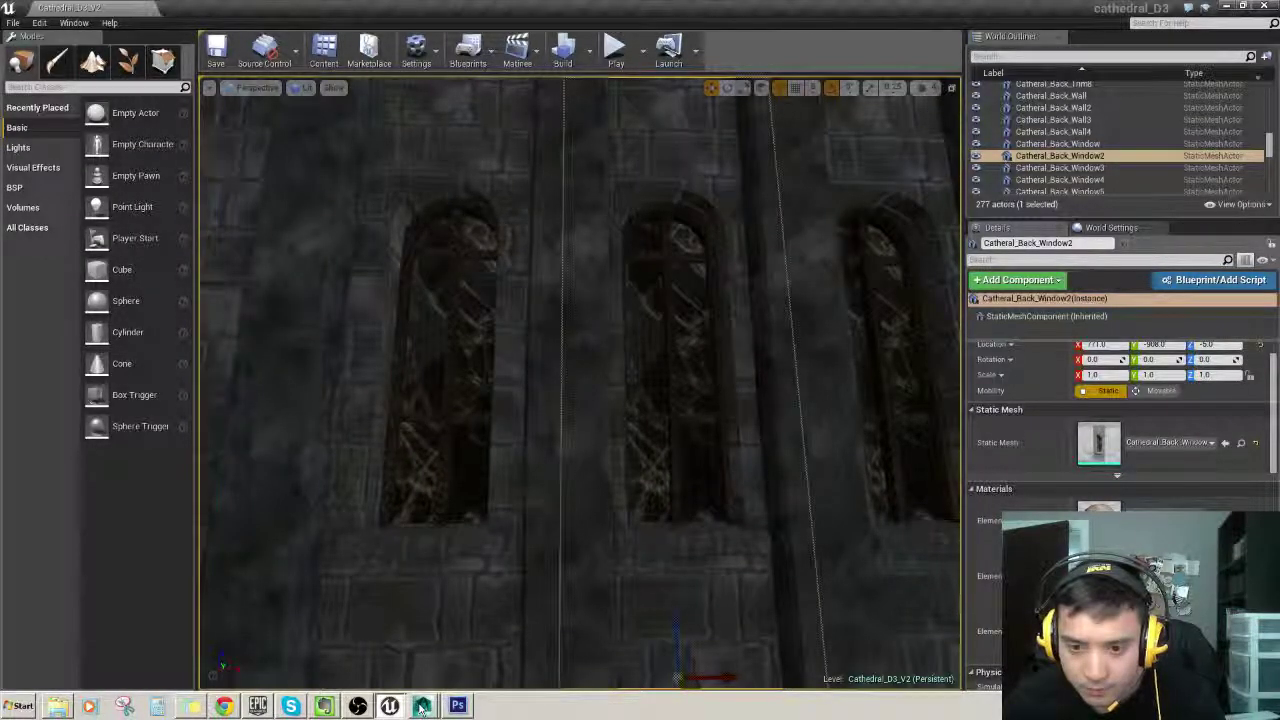
Step: Switch to Photoshop and toggle the visibility of Normal_02 to check its content, leaving it visible
{"action": "left_click", "coordinate": [457, 706]}
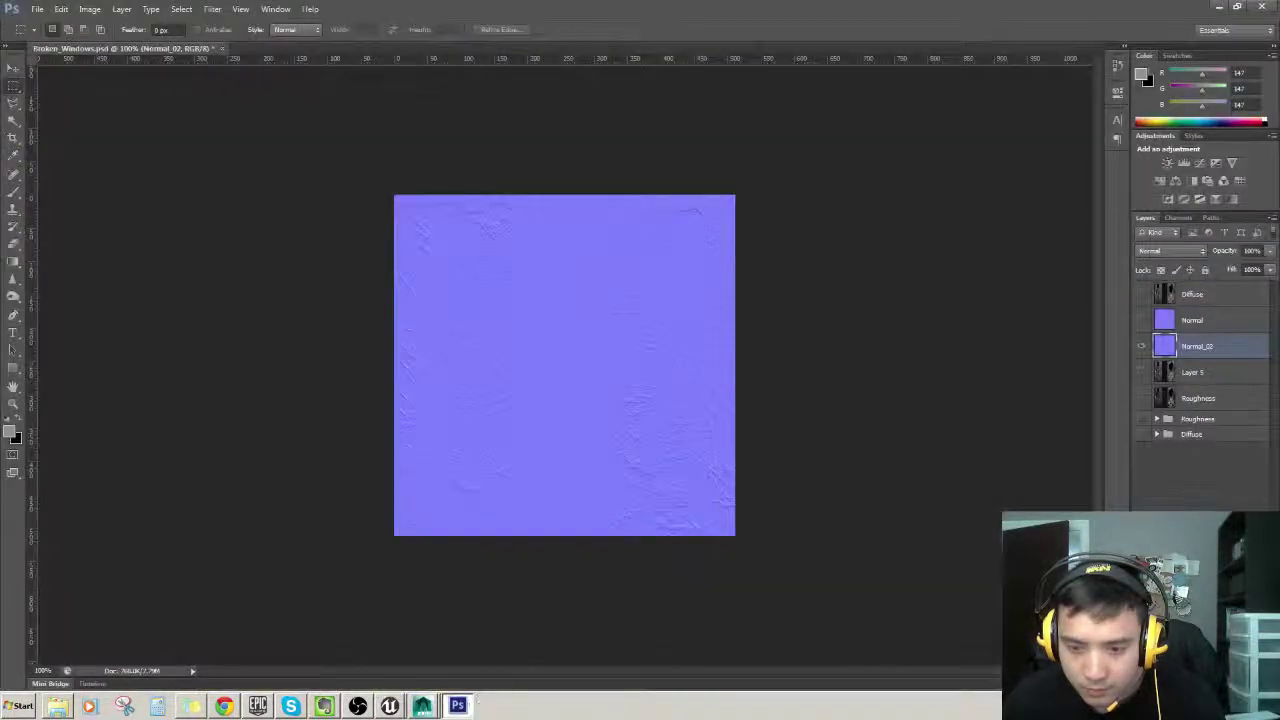
{"action": "left_click", "coordinate": [1144, 348]}
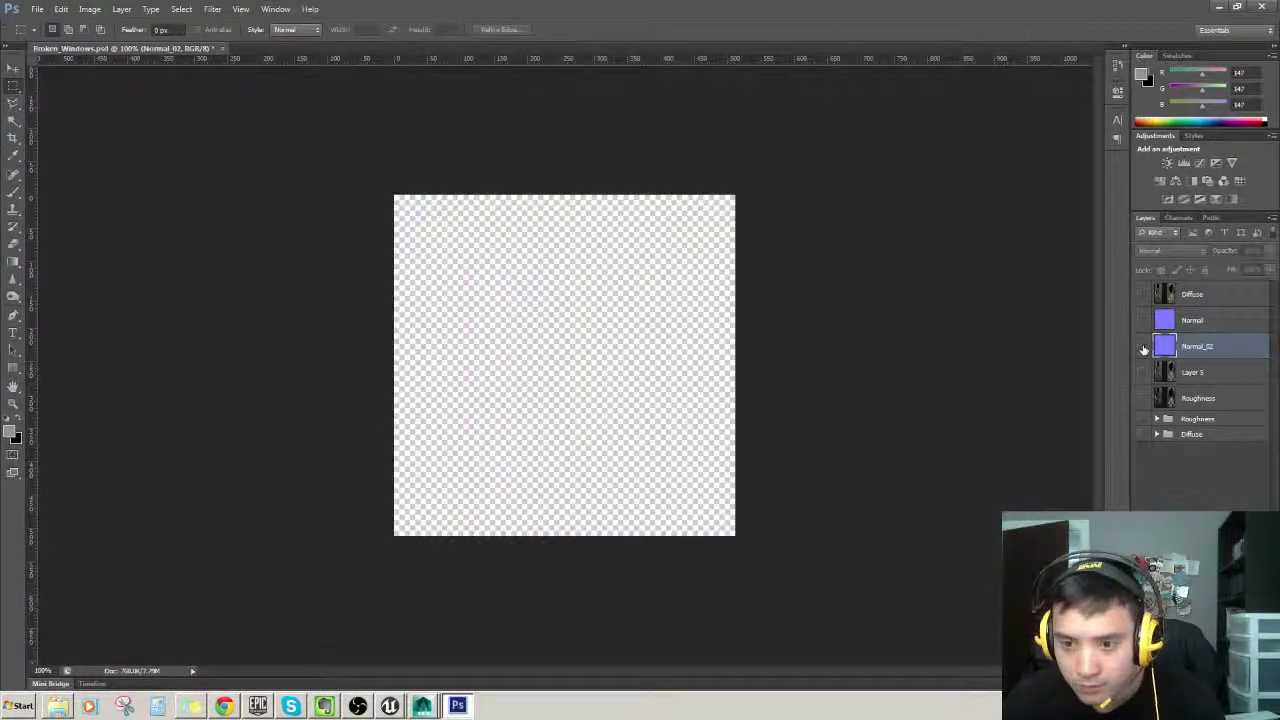
{"action": "left_click", "coordinate": [1144, 348]}
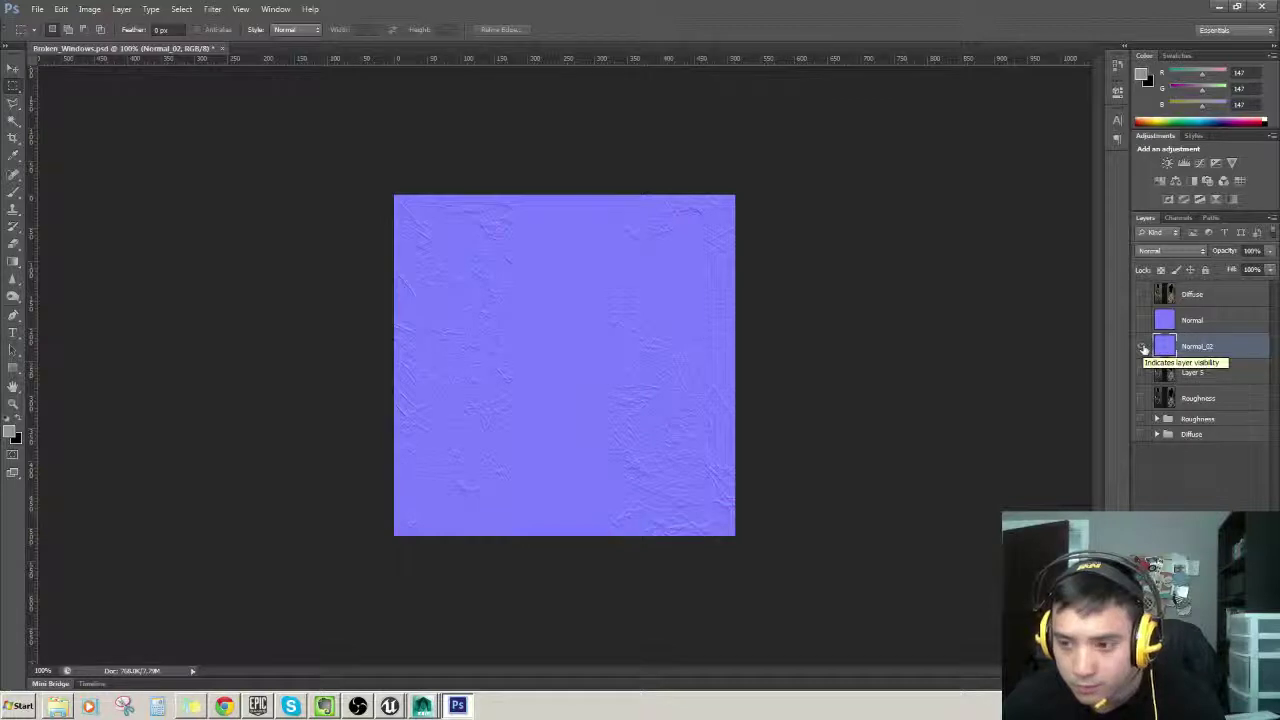
{"action": "left_click", "coordinate": [1144, 348]}
{"action": "left_click", "coordinate": [1144, 348]}
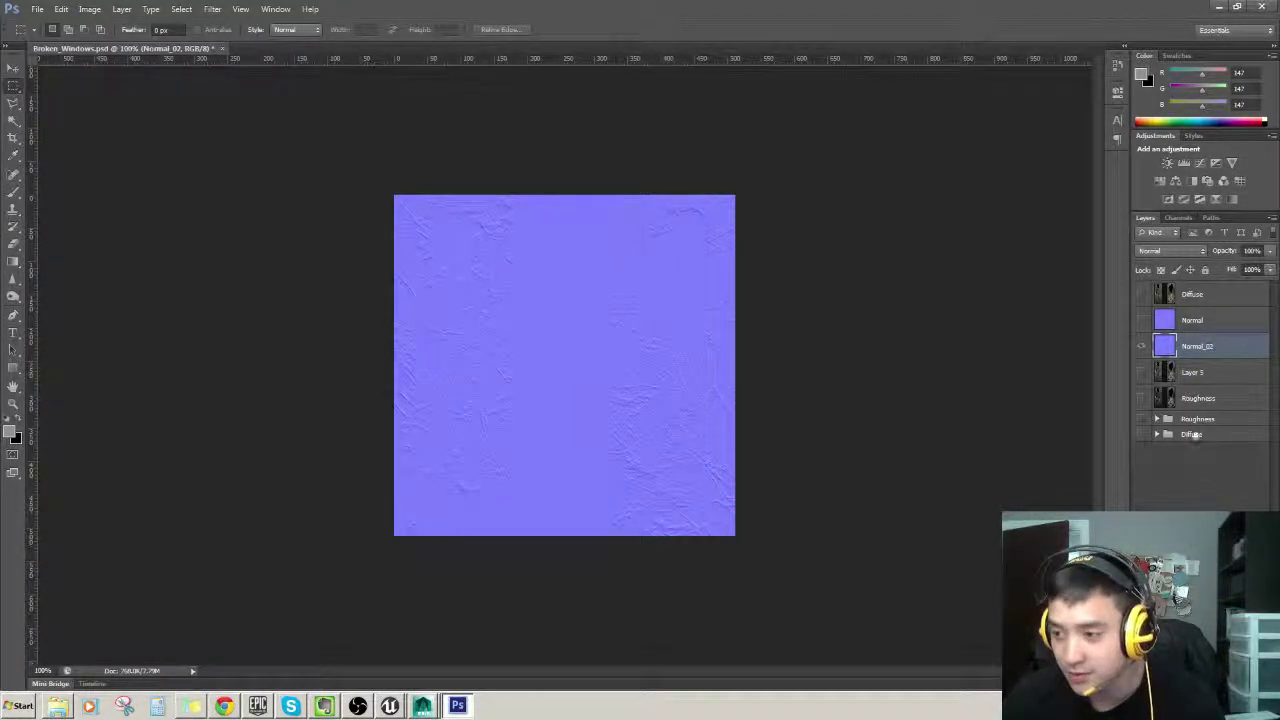
Step: Sample the flat blue of the normal map and fill a new layer above Normal_02 with that foreground color
{"action": "key", "text": "i"}
{"action": "left_click", "coordinate": [560, 304]}
{"action": "key", "text": "m"}
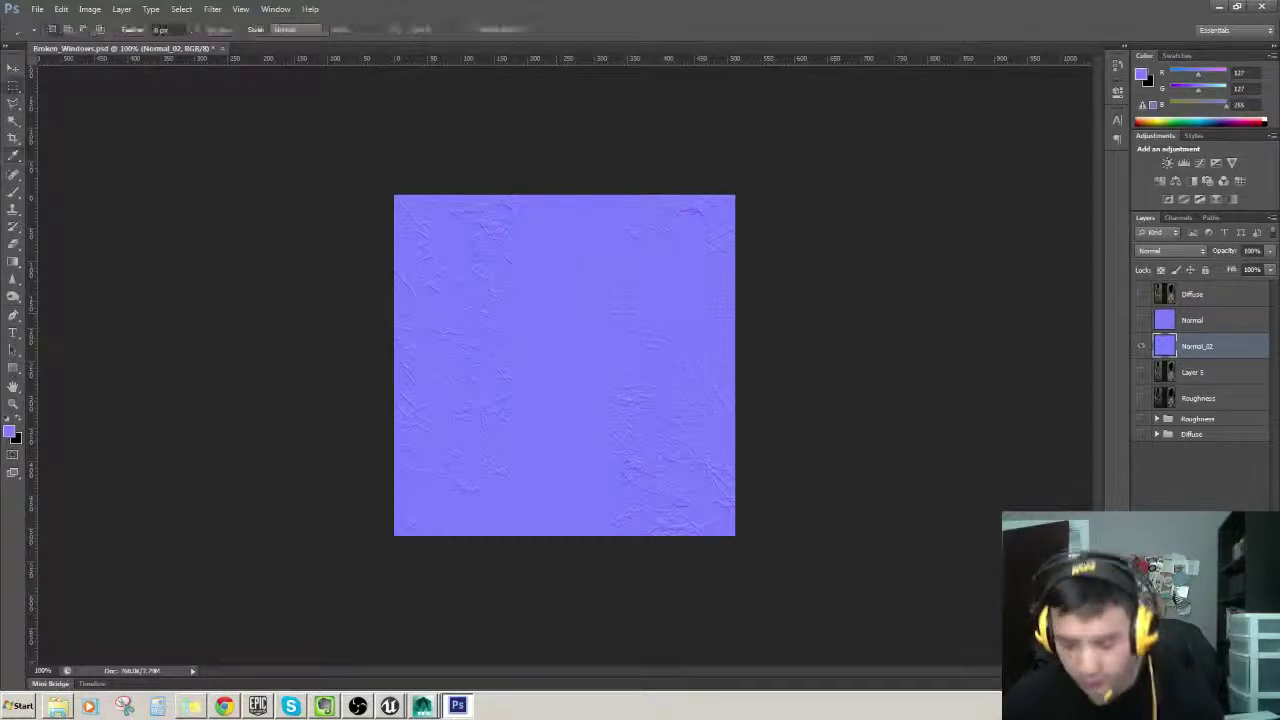
{"action": "key", "text": "ctrl+shift+alt+n"}
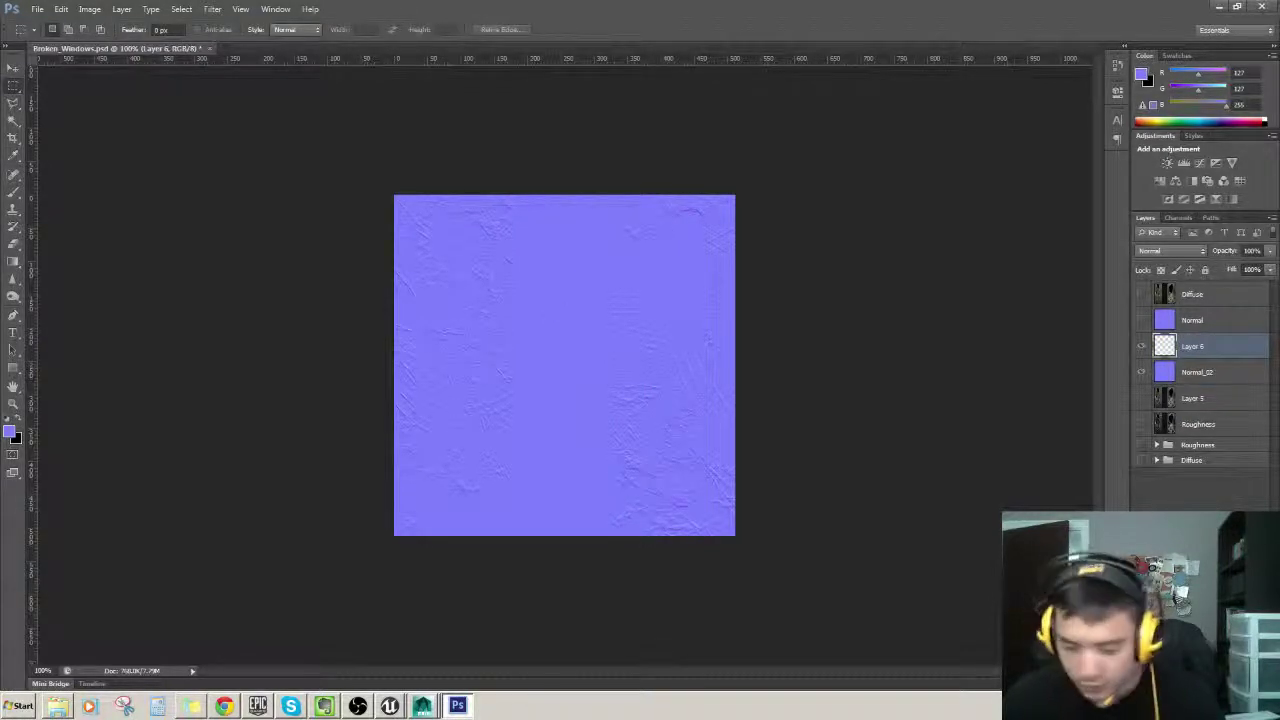
{"action": "key", "text": "shift+F5"}
{"action": "left_click", "coordinate": [640, 221]}
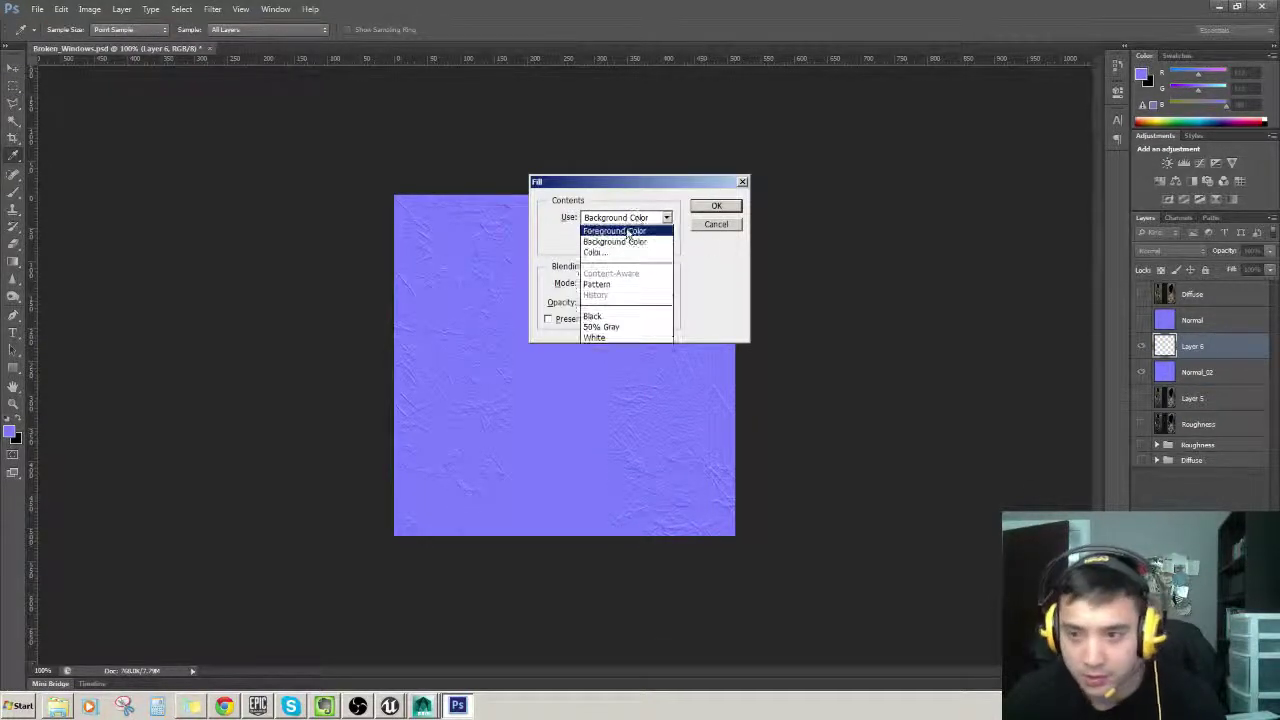
{"action": "left_click", "coordinate": [636, 230]}
{"action": "left_click", "coordinate": [714, 208]}
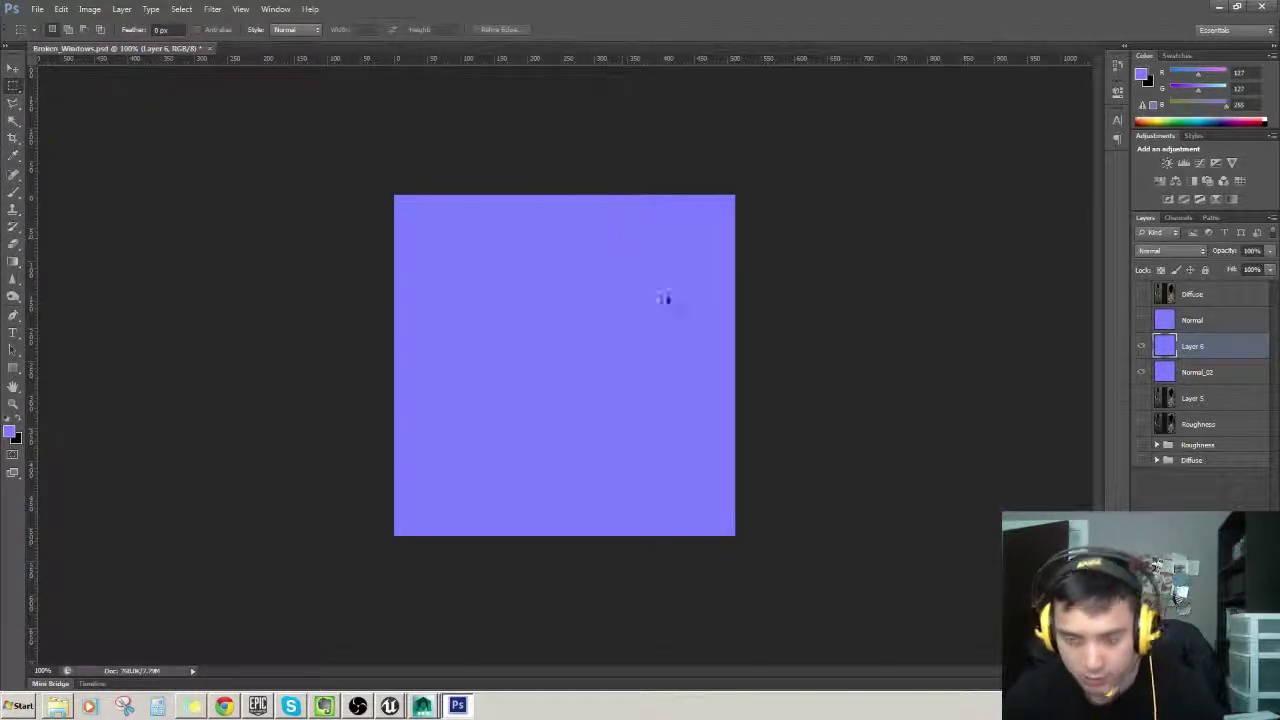
{"action": "key", "text": "ctrl+shift+s"}
{"action": "left_click", "coordinate": [762, 369]}
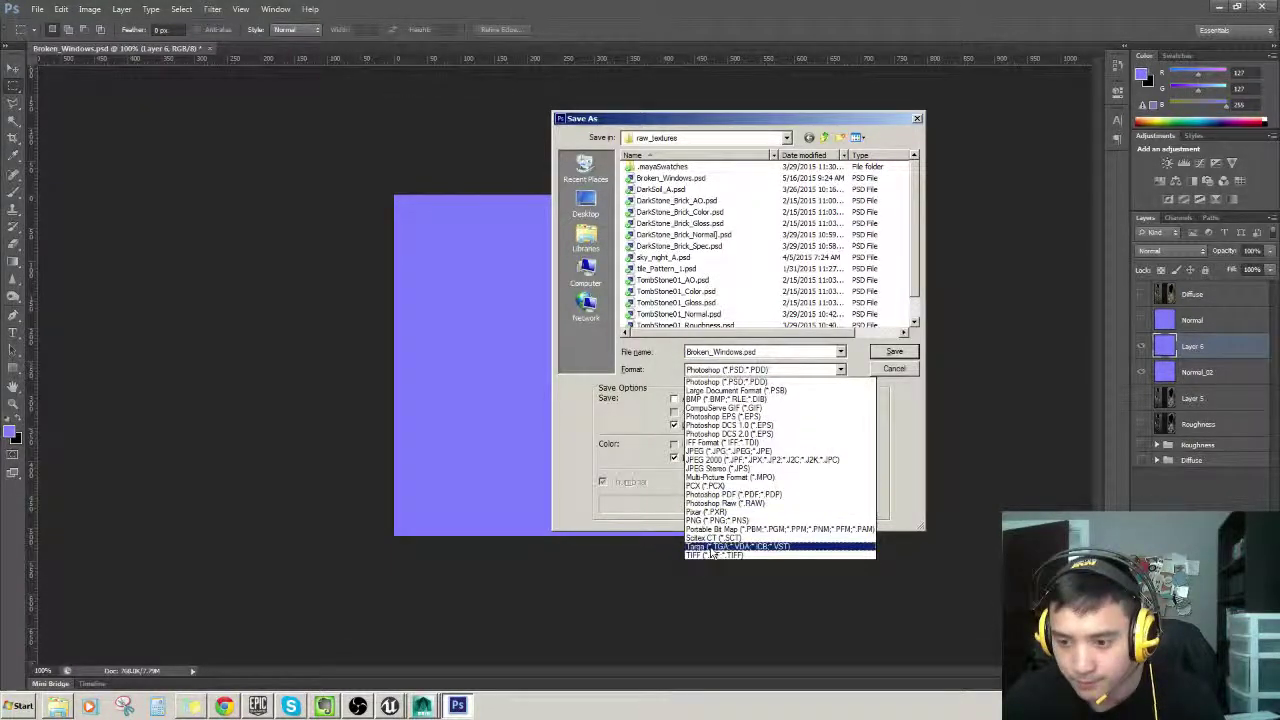
{"action": "left_click", "coordinate": [712, 547]}
{"action": "left_click", "coordinate": [824, 138]}
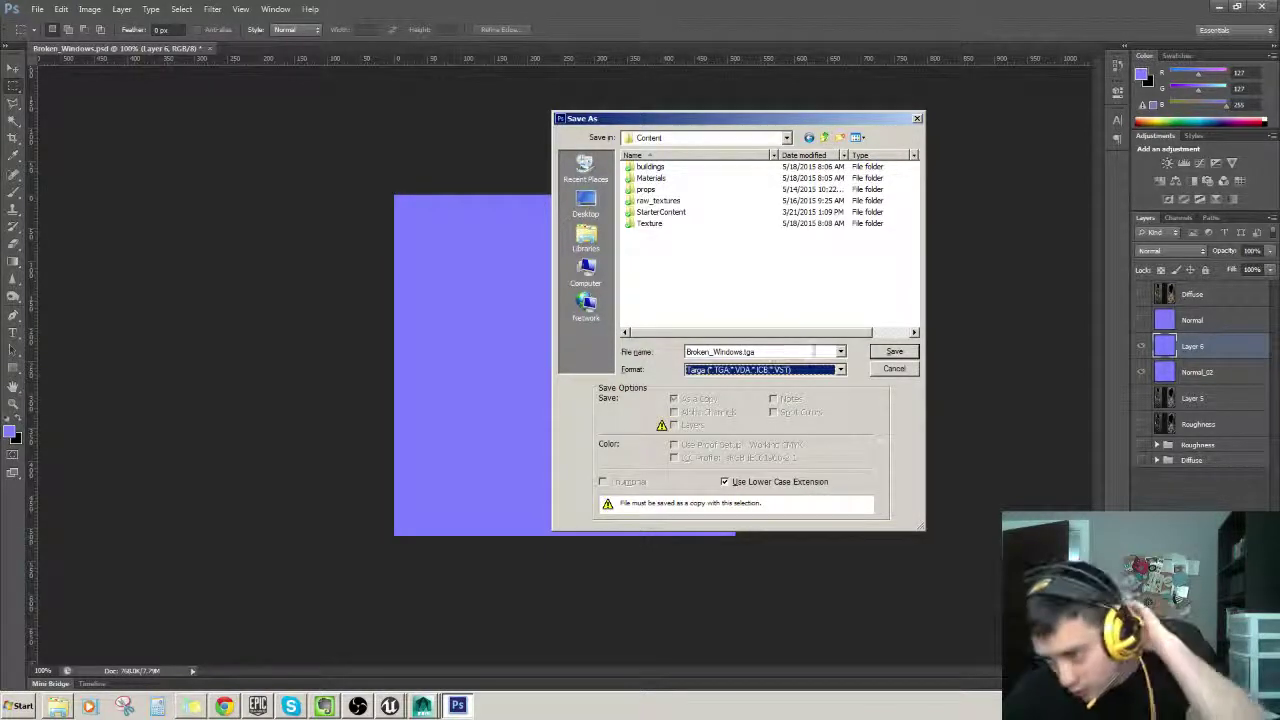
{"action": "left_click", "coordinate": [880, 369]}
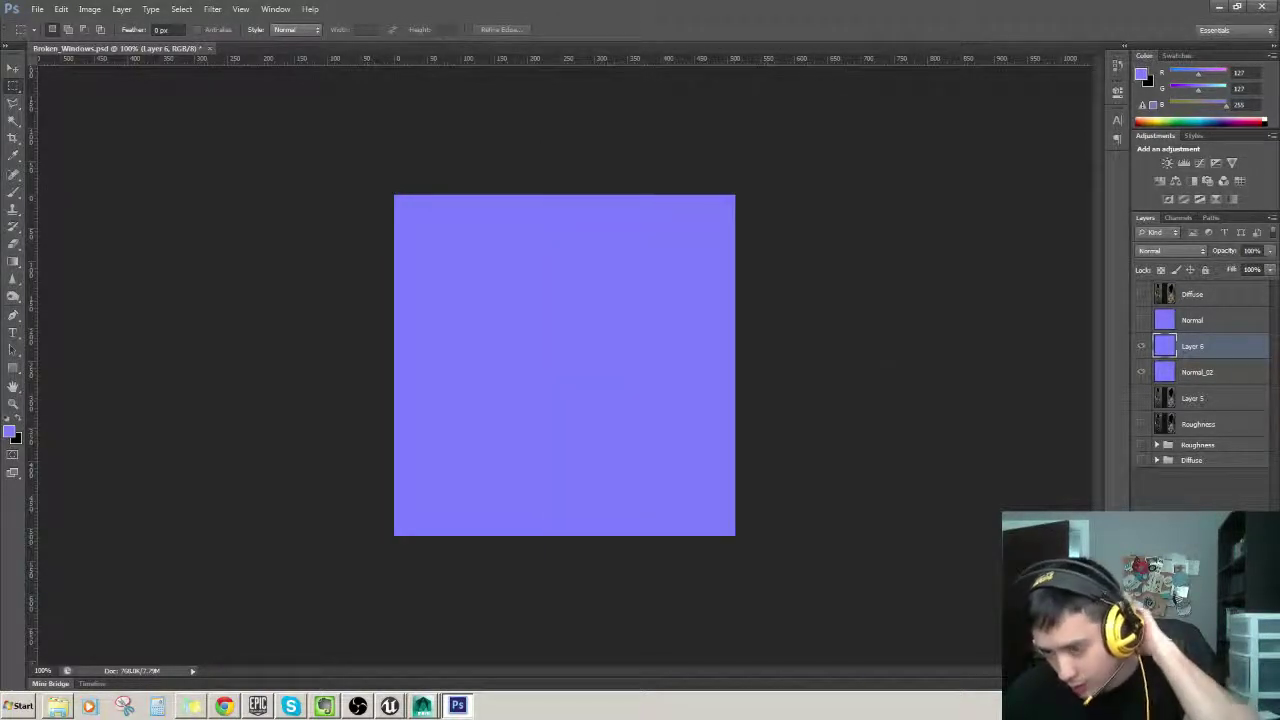
Step: Switch to Unreal Engine, open the Broken_Glass material and disconnect the Multiply node from its Normal input
{"action": "left_click", "coordinate": [390, 705]}
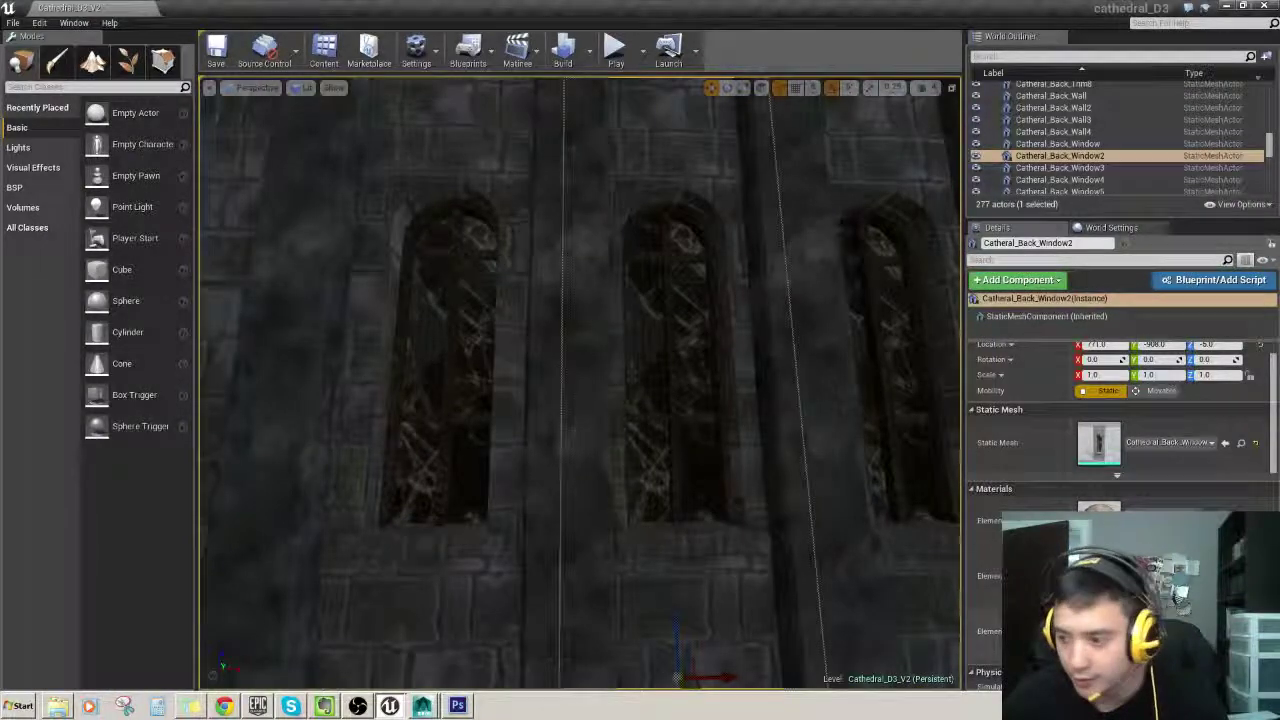
{"action": "double_click", "coordinate": [1098, 577]}
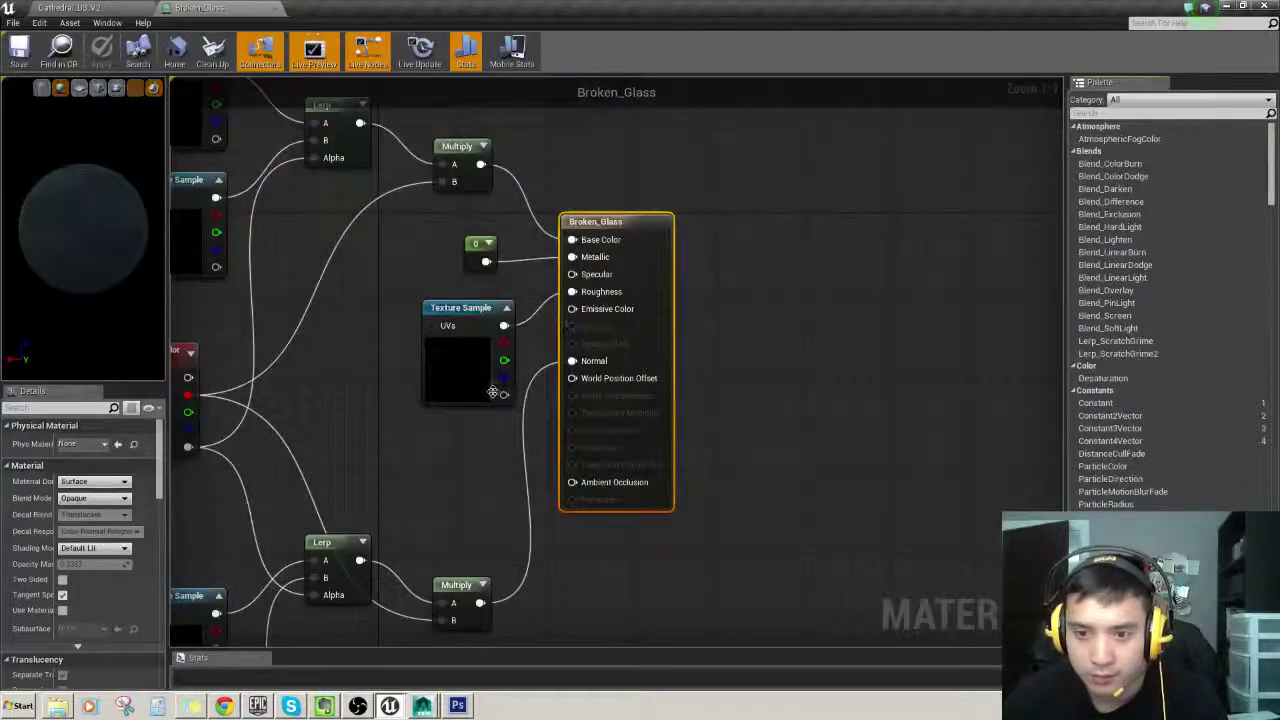
{"action": "left_click", "coordinate": [572, 361], "text": "alt"}
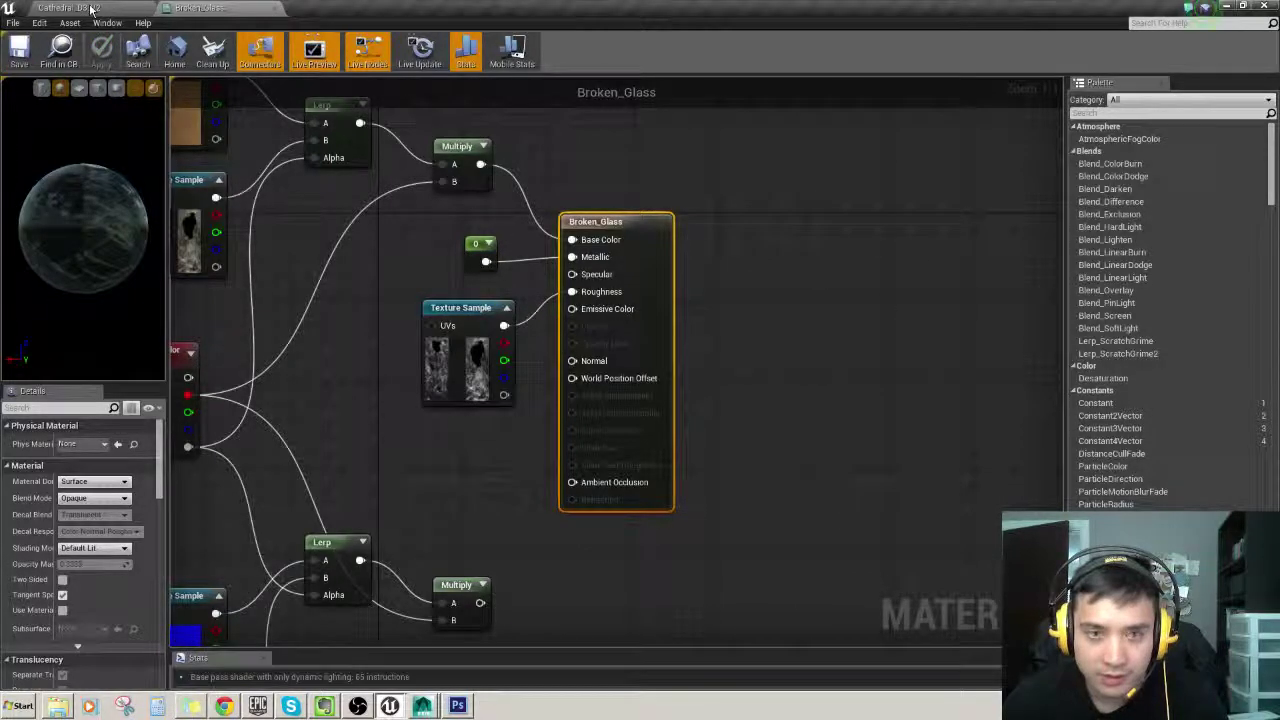
Step: Return to the Cathedral_D3_V2 level and examine the three back windows up close and from farther away
{"action": "left_click", "coordinate": [90, 9]}
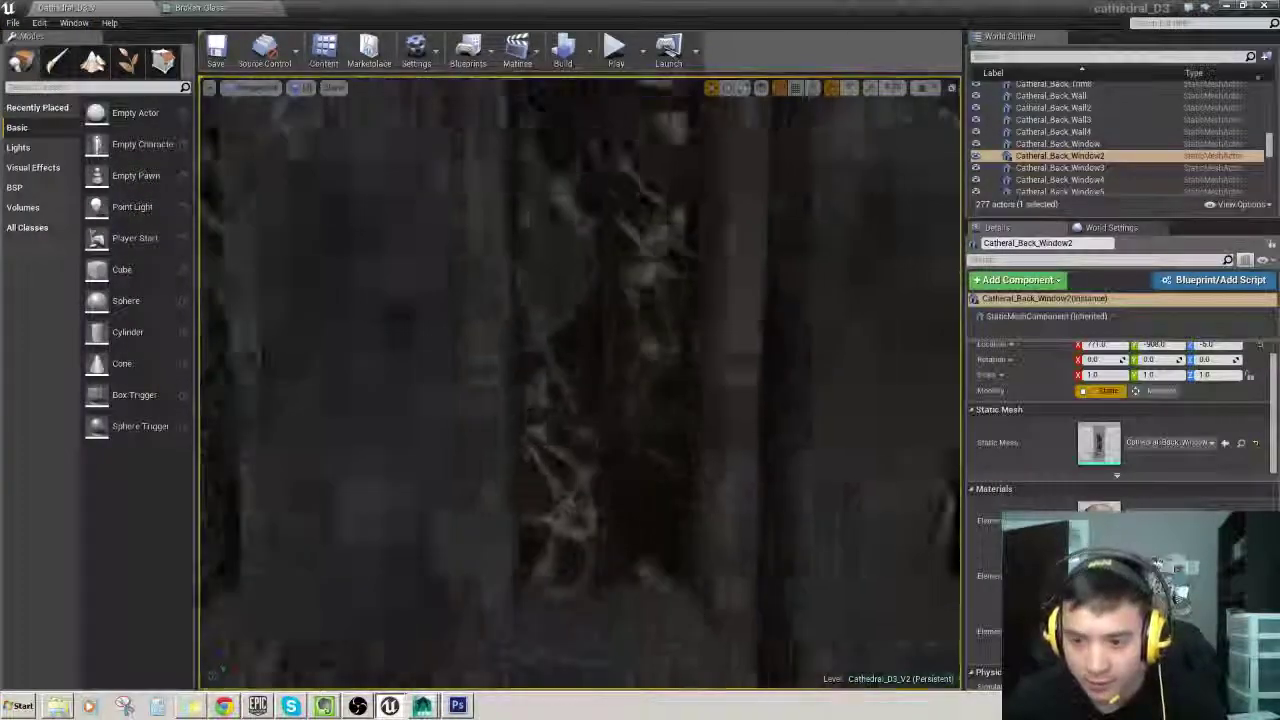
{"action": "mouse_move", "coordinate": [580, 384]}
{"action": "right_mouse_down"}
{"action": "mouse_move", "coordinate": [400, 385]}
{"action": "mouse_move", "coordinate": [560, 384]}
{"action": "right_mouse_up"}
{"action": "key", "text": "s"}
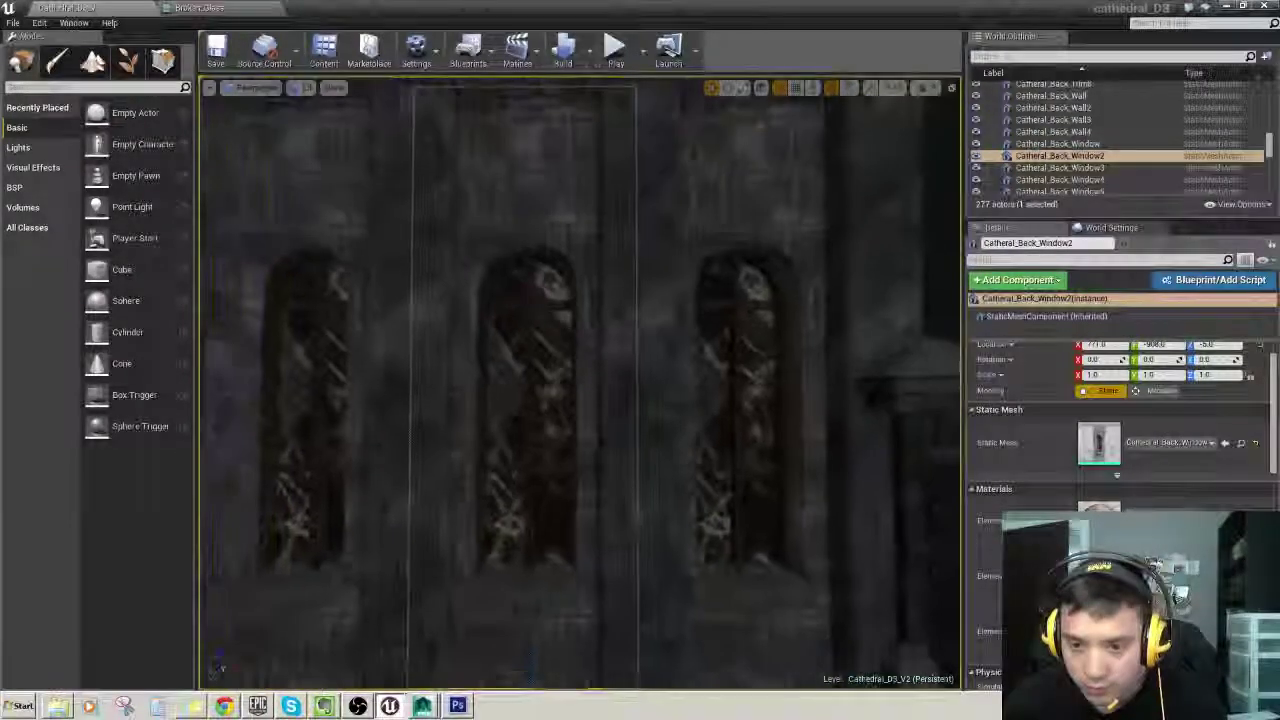
{"action": "key", "text": "s"}
{"action": "right_click_drag", "start_coordinate": [580, 384], "coordinate": [420, 384]}
{"action": "key", "text": "w"}
{"action": "right_click_drag", "start_coordinate": [580, 384], "coordinate": [680, 384]}
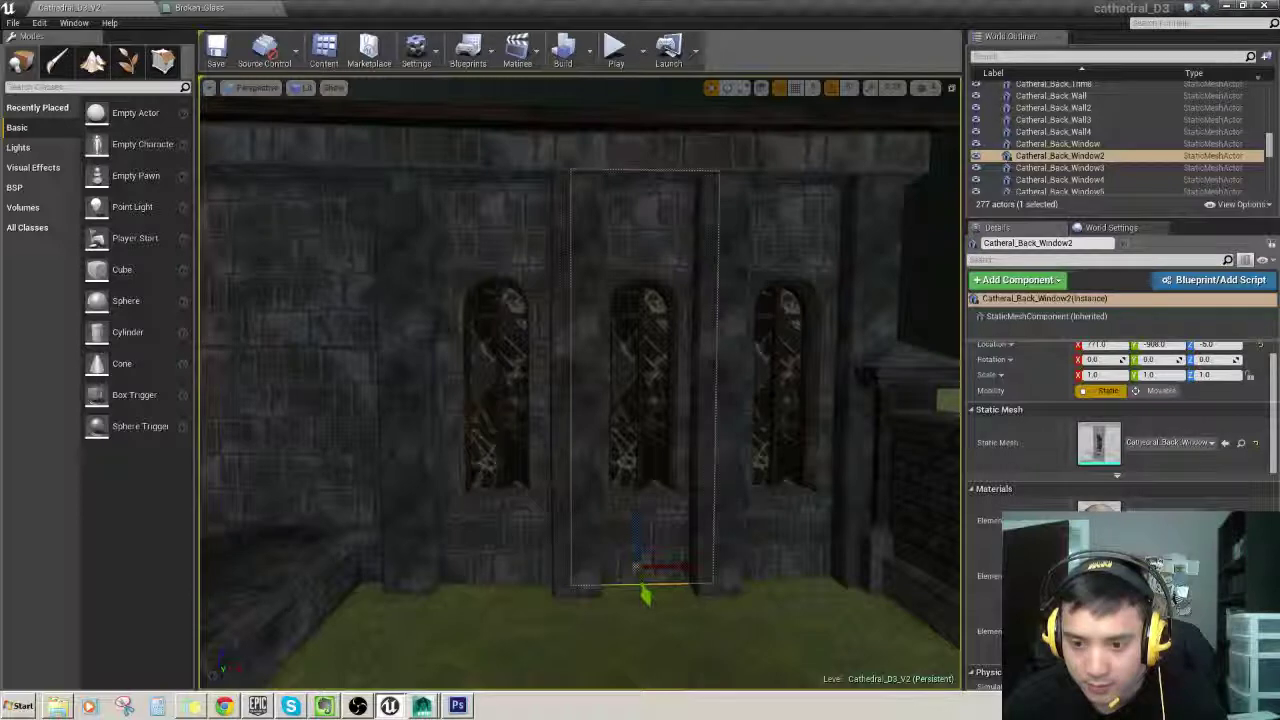
{"action": "right_click_drag", "start_coordinate": [580, 384], "coordinate": [670, 376]}
{"action": "key", "text": "w"}
{"action": "key", "text": "w"}
{"action": "key", "text": "s"}
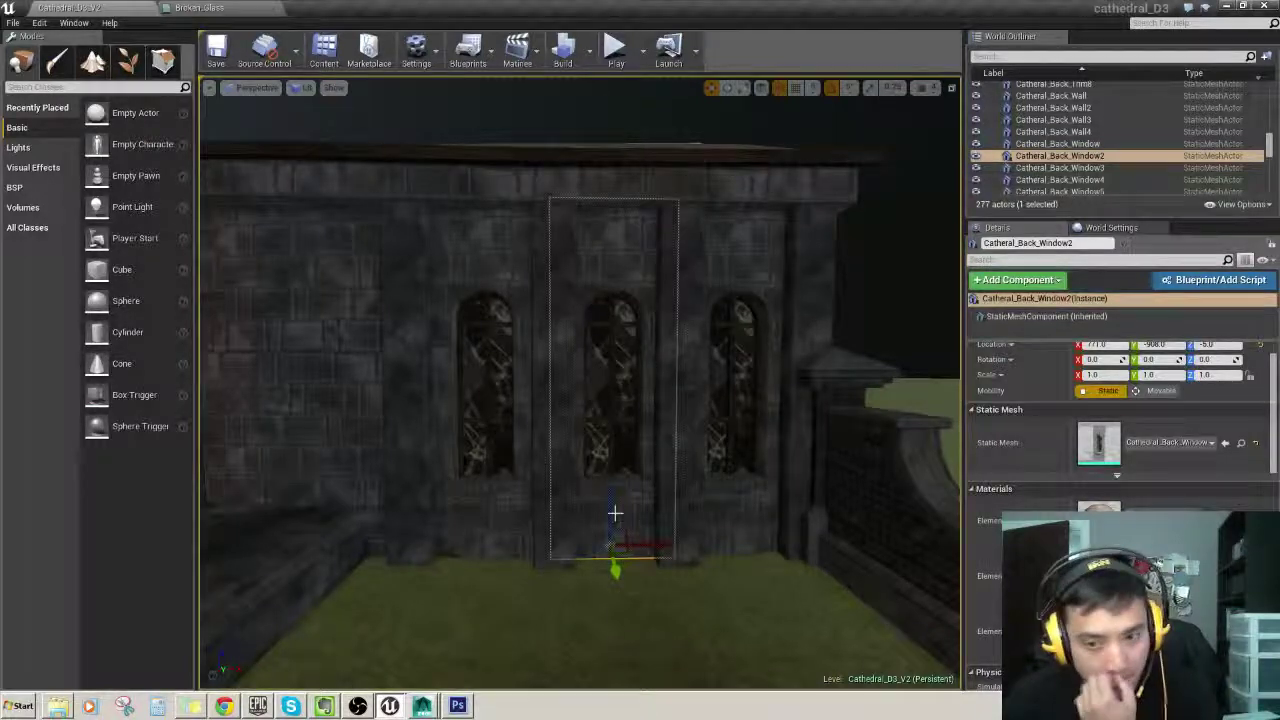
Step: Switch to Photoshop, hide the flat blue fill layer and Normal_02, and delete both layers
{"action": "left_click", "coordinate": [459, 706]}
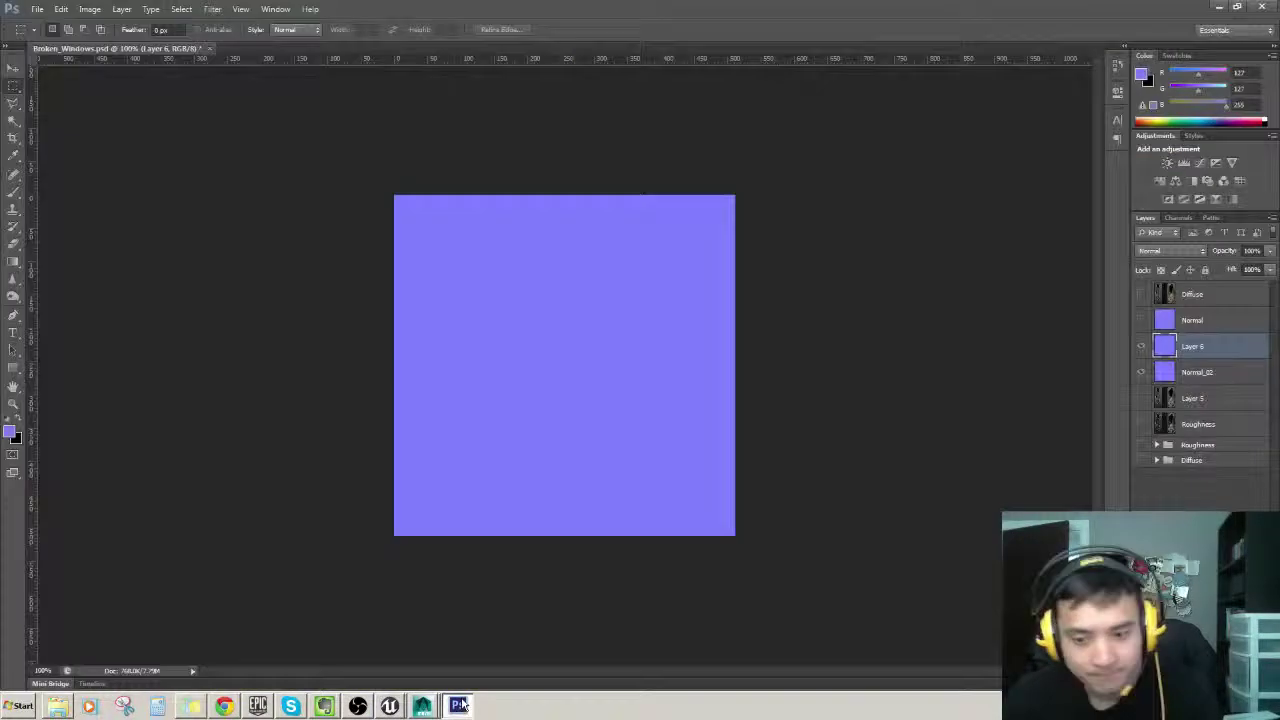
{"action": "left_click", "coordinate": [1139, 347]}
{"action": "left_click", "coordinate": [1143, 372]}
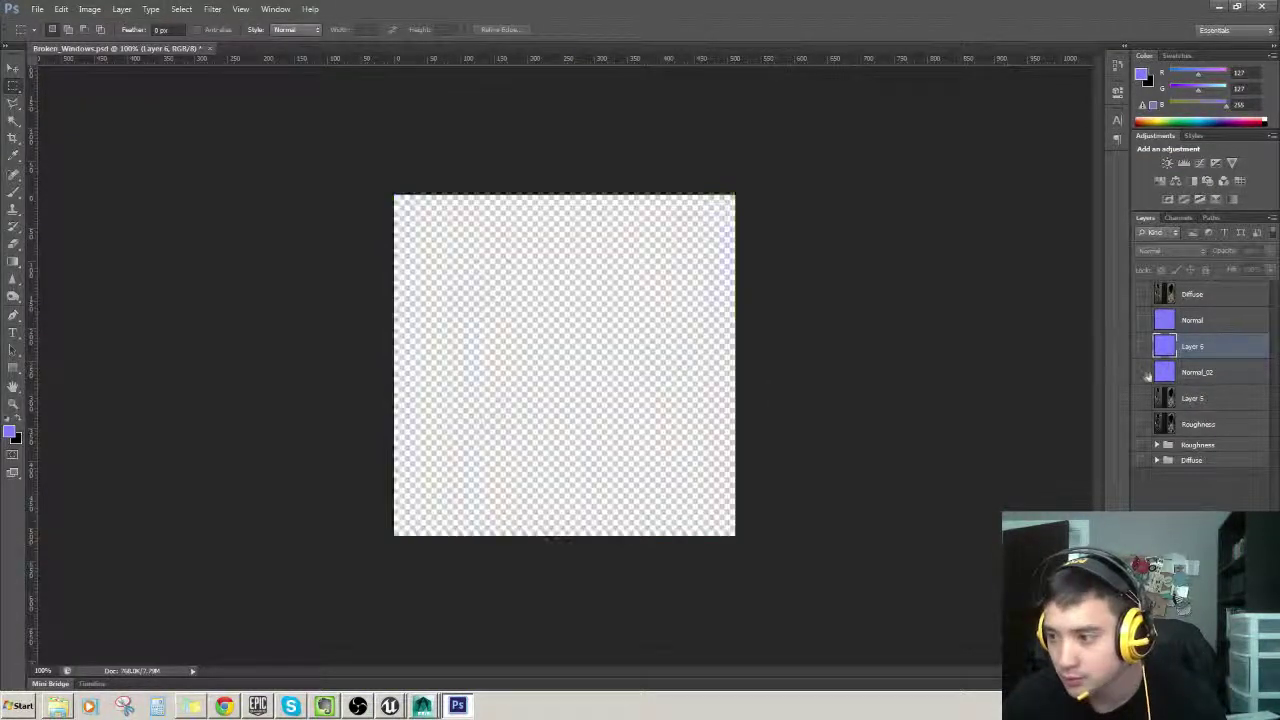
{"action": "left_click", "coordinate": [1200, 372]}
{"action": "key", "text": "Delete"}
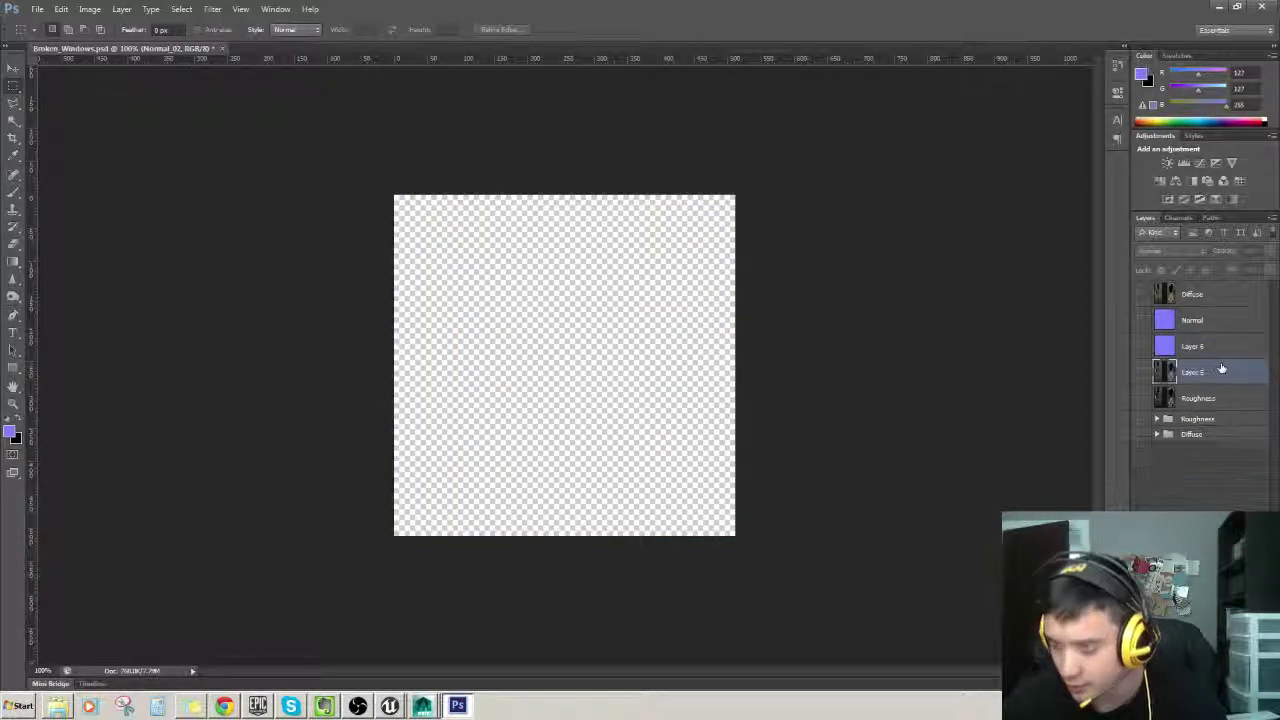
{"action": "left_click", "coordinate": [1219, 356]}
{"action": "key", "text": "Delete"}
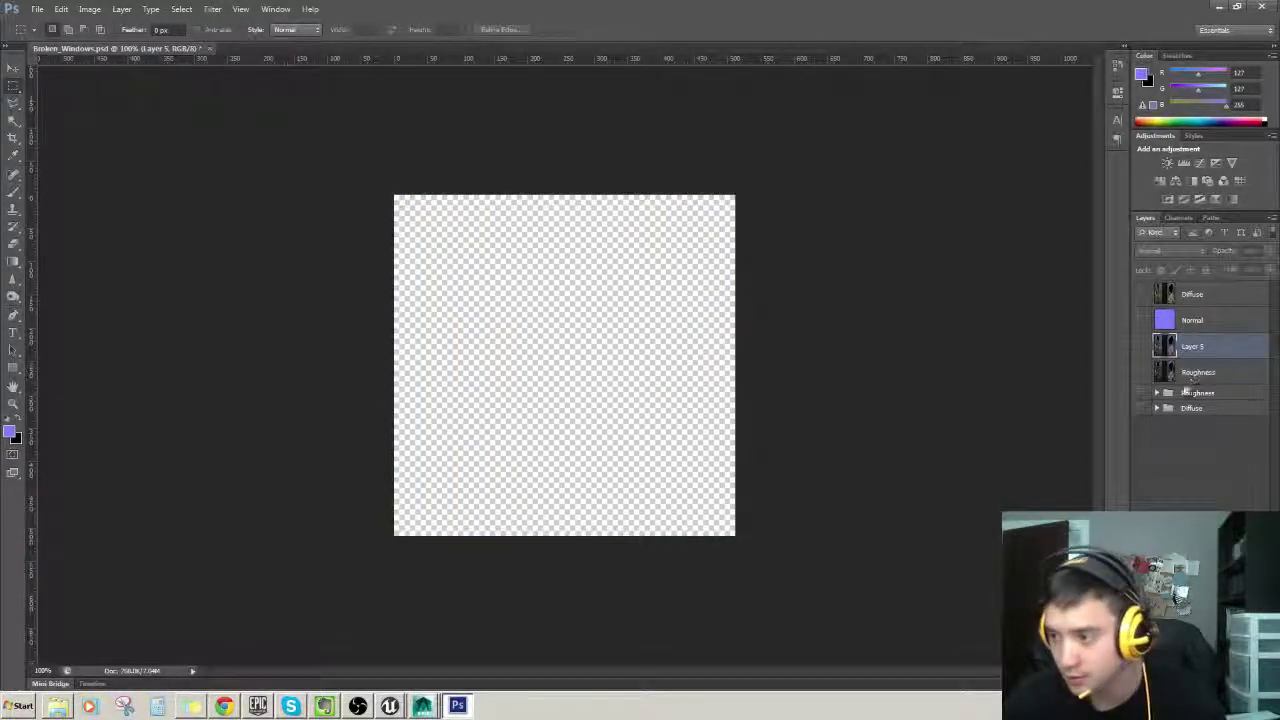
Step: Show the Diffuse group, stamp a merged copy of its three layers, move it directly below Normal, and collapse the group
{"action": "left_click", "coordinate": [1157, 408]}
{"action": "left_click", "coordinate": [1142, 409]}
{"action": "left_click", "coordinate": [1203, 432]}
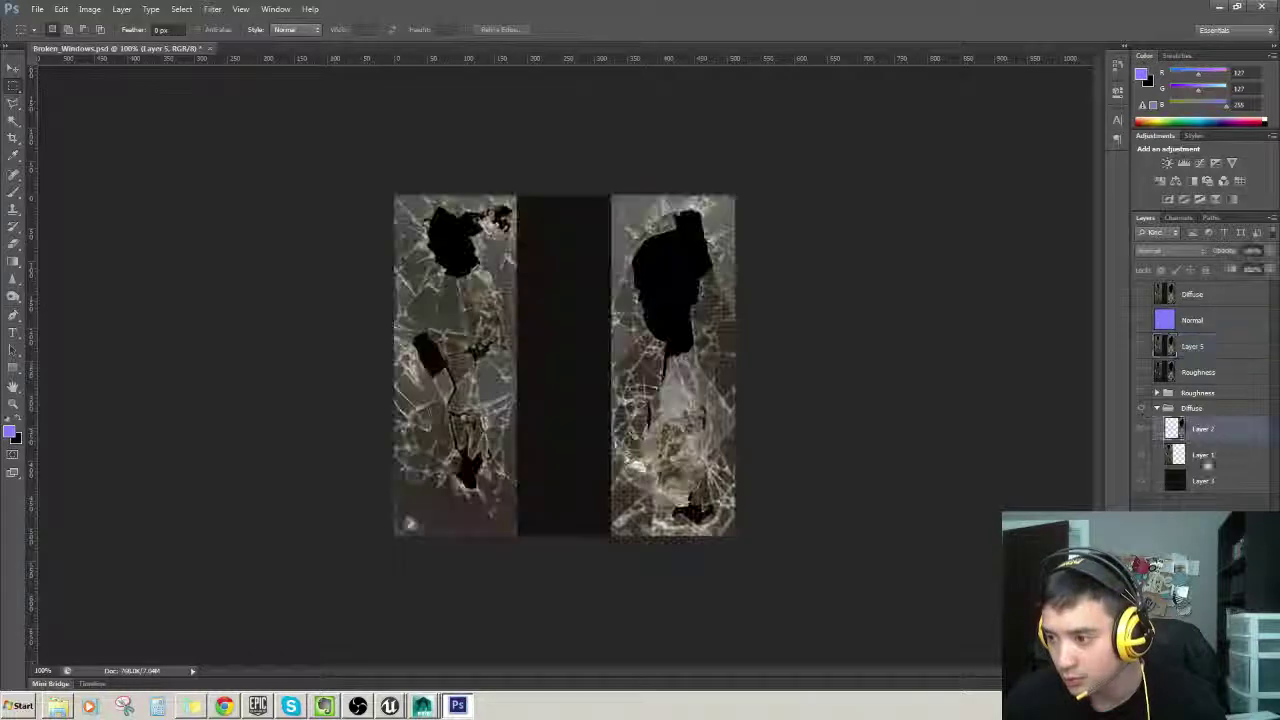
{"action": "left_click", "coordinate": [1207, 459], "text": "ctrl"}
{"action": "left_click", "coordinate": [1212, 479], "text": "ctrl"}
{"action": "key", "text": "ctrl+alt+e"}
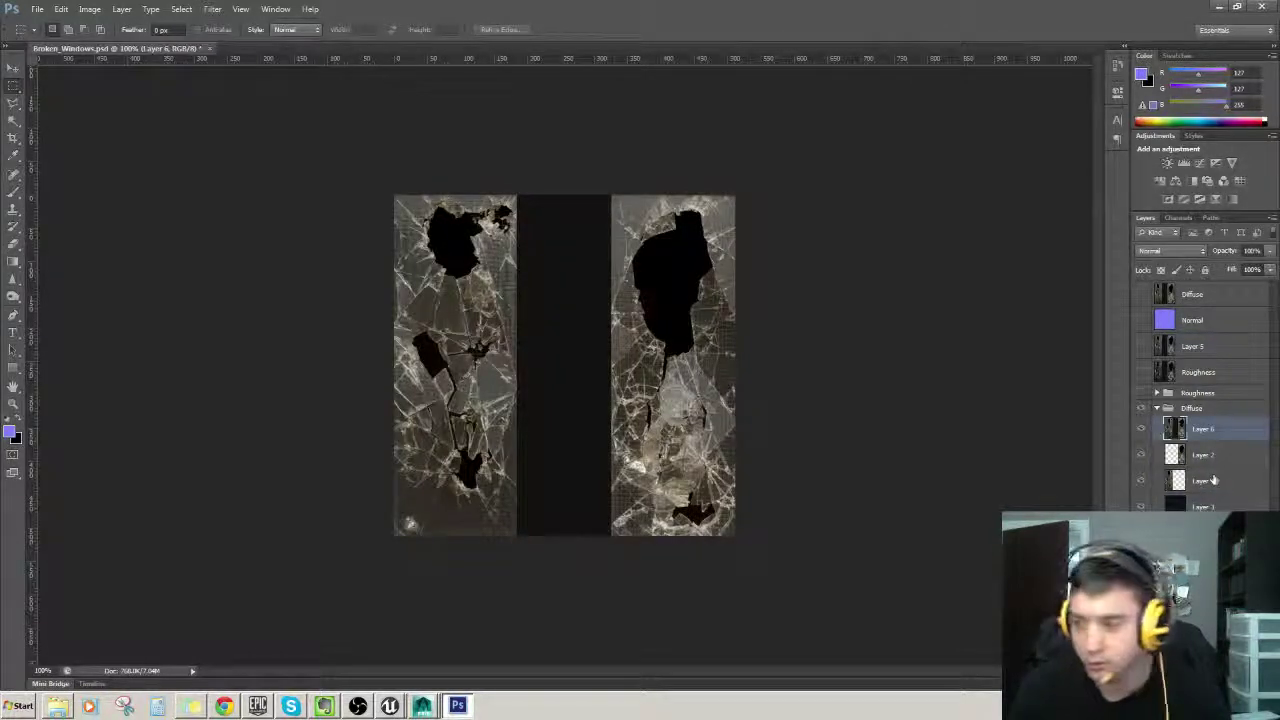
{"action": "left_click_drag", "start_coordinate": [1193, 325], "coordinate": [1193, 330]}
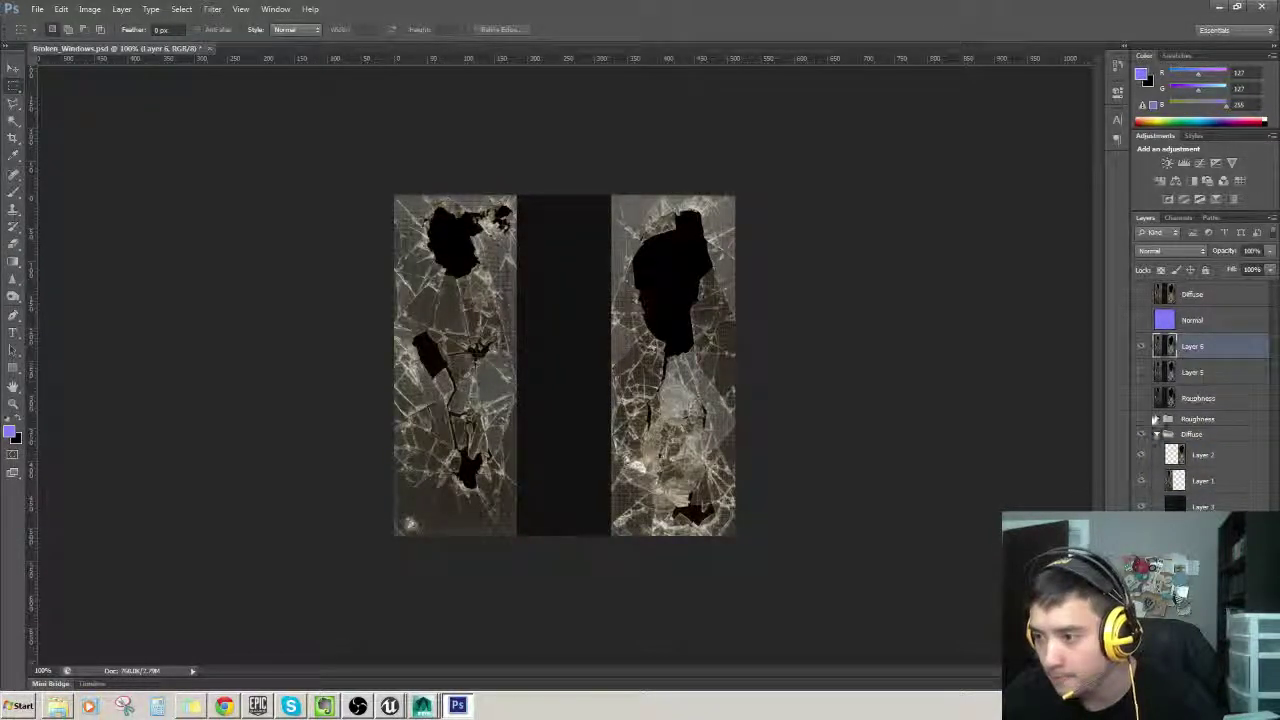
{"action": "left_click", "coordinate": [1157, 436]}
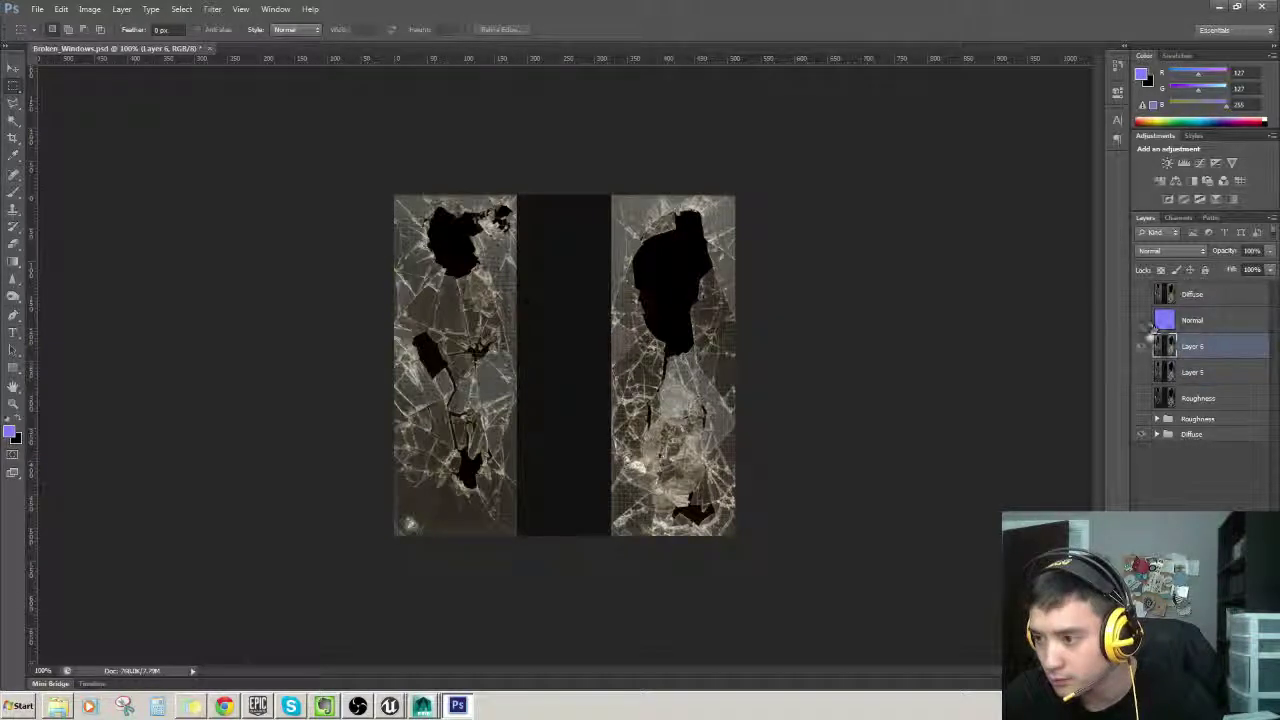
Step: Fully desaturate Layer 6 with Hue/Saturation
{"action": "key", "text": "ctrl+u"}
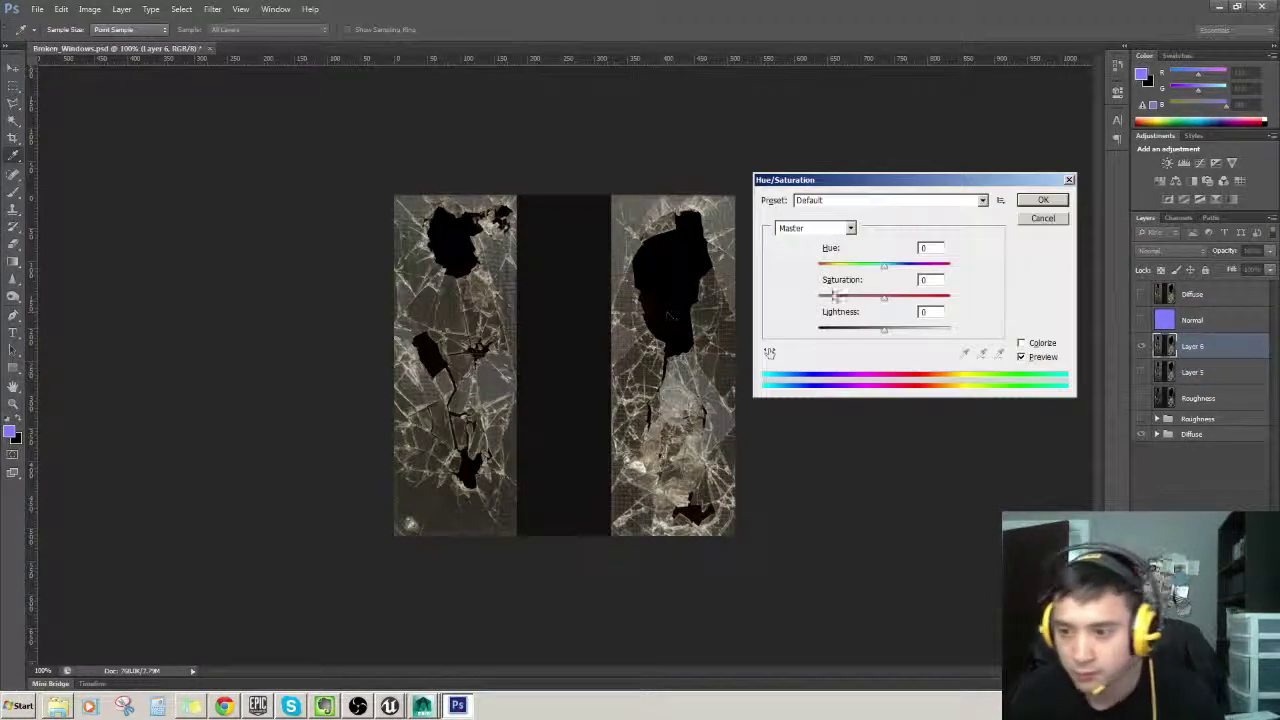
{"action": "left_click_drag", "start_coordinate": [883, 300], "coordinate": [816, 300]}
{"action": "left_click", "coordinate": [1040, 200]}
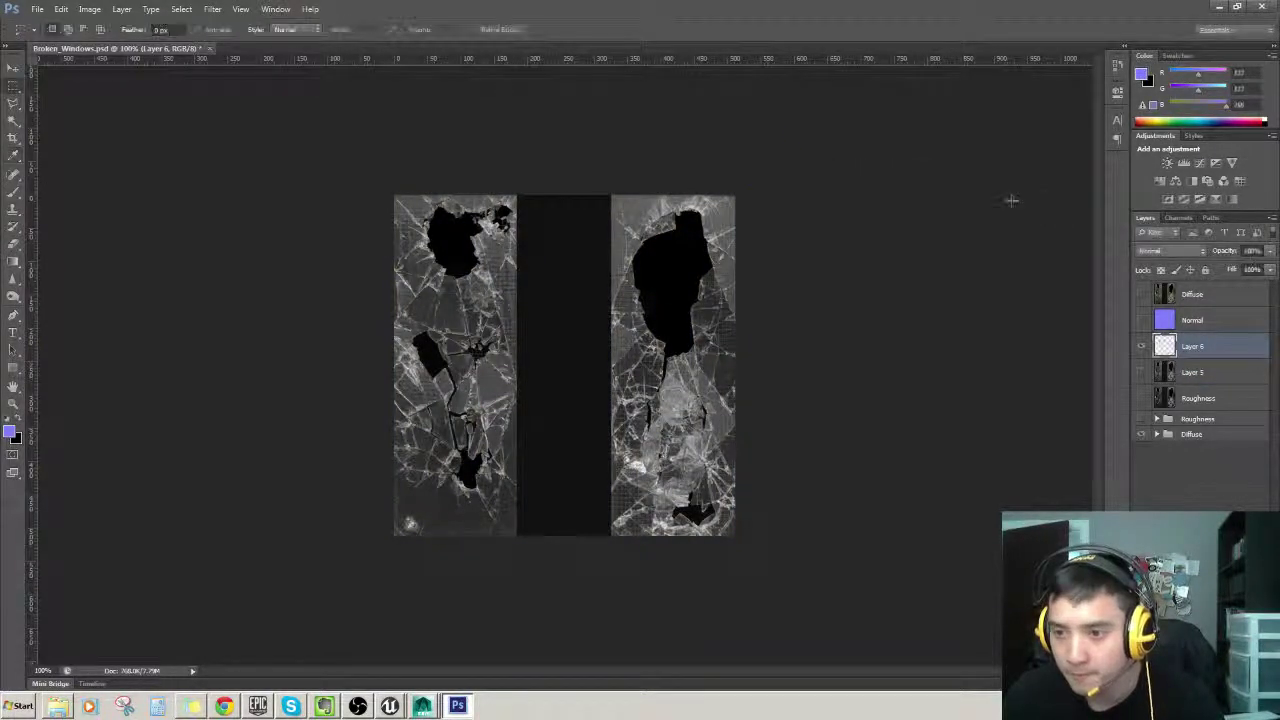
Step: Convert Layer 6 to a normal map with the xNormal Height2Normals filter, using a Smooth value of 2.150
{"action": "left_click", "coordinate": [213, 9]}
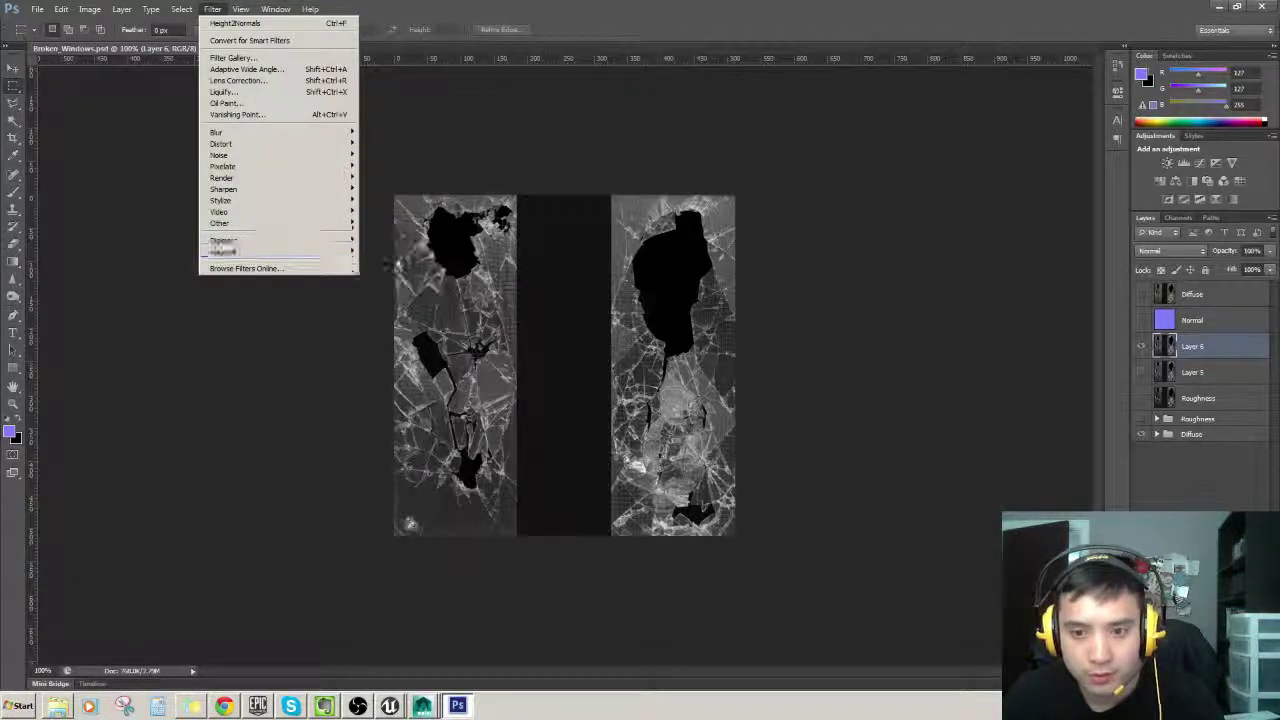
{"action": "left_click", "coordinate": [390, 262]}
{"action": "left_click", "coordinate": [560, 382]}
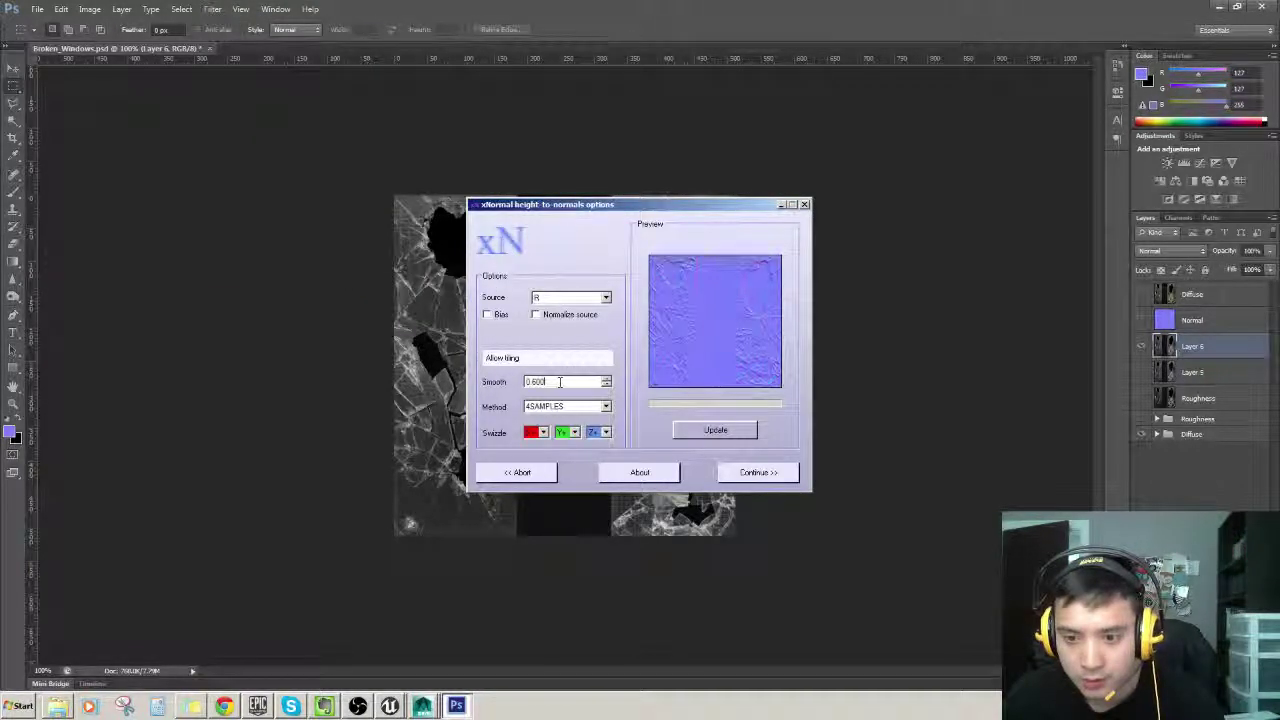
{"action": "type", "text": "2.150"}
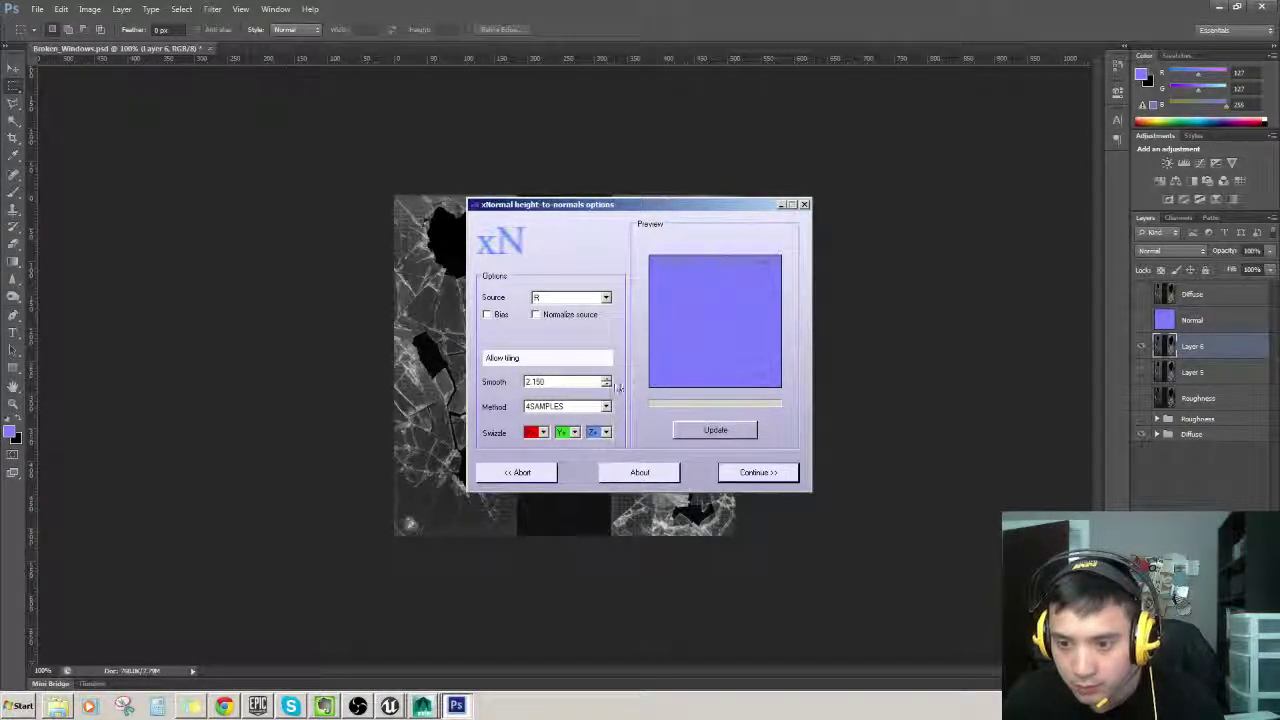
{"action": "left_click", "coordinate": [755, 471]}
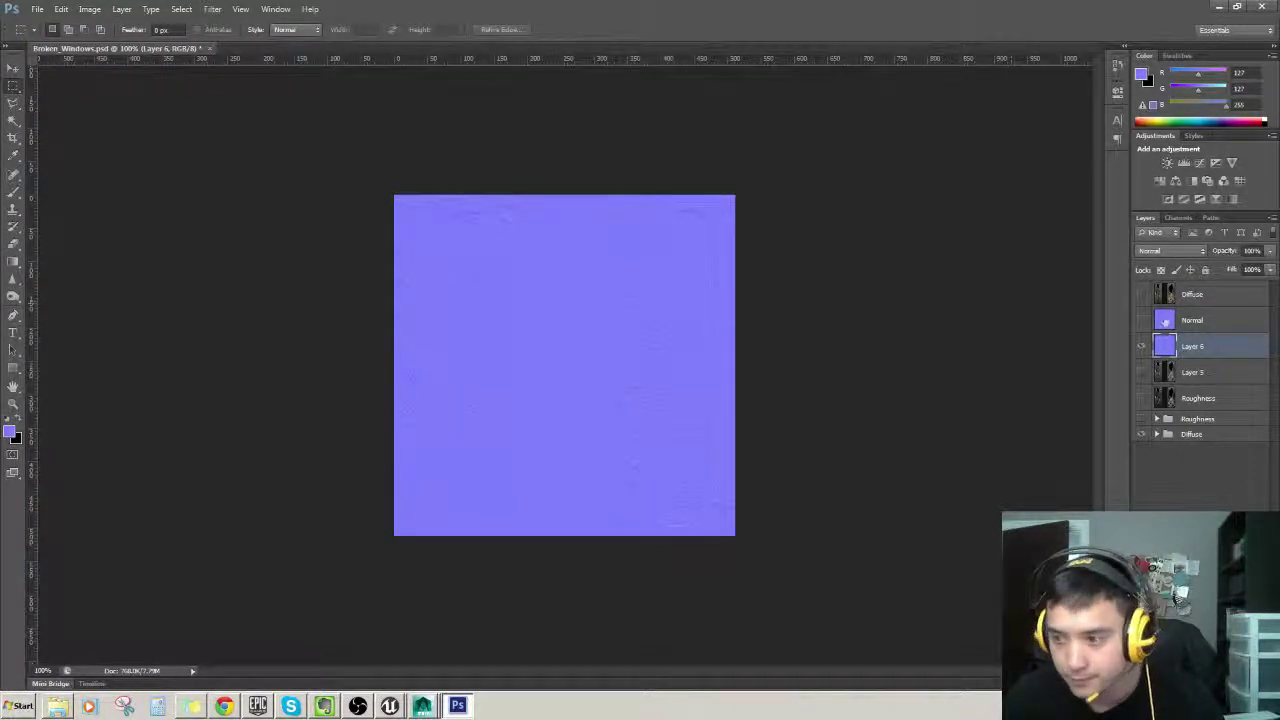
Step: Save the normal map as a Targa copy in the Texture folder, overwriting Broken_Windows_N.tga
{"action": "key", "text": "ctrl+shift+s"}
{"action": "left_click", "coordinate": [768, 369]}
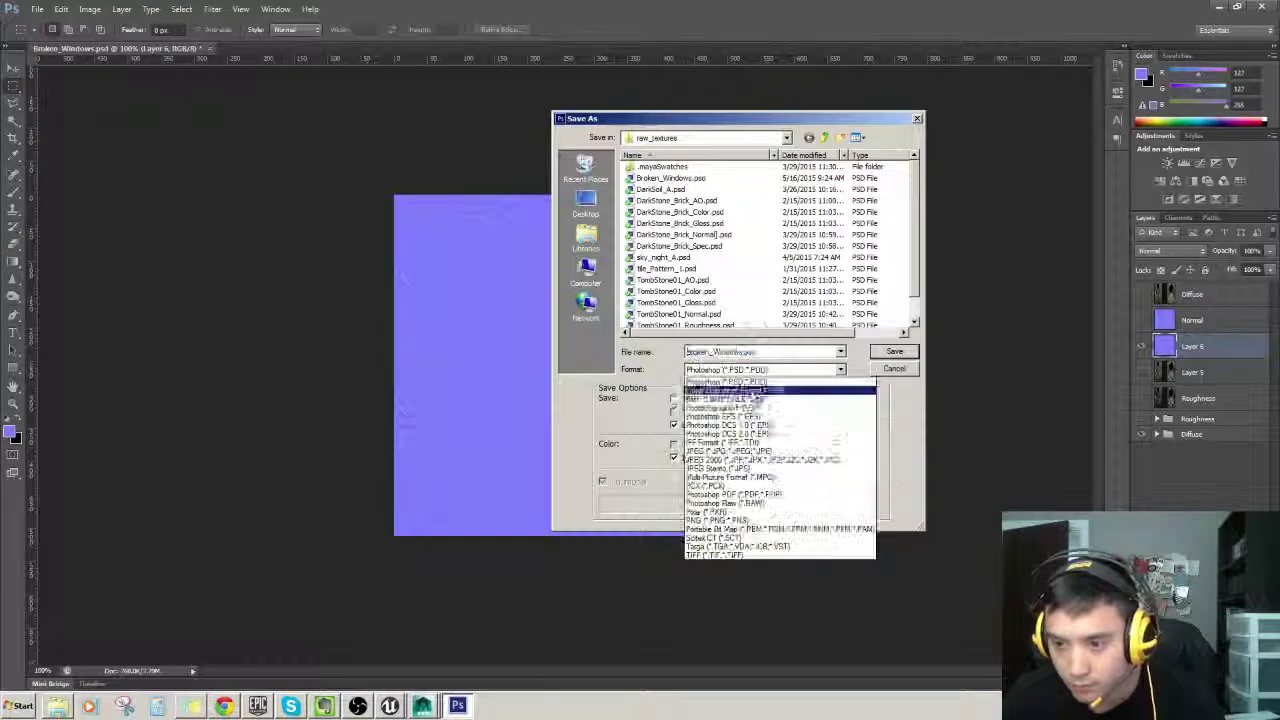
{"action": "left_click", "coordinate": [702, 546]}
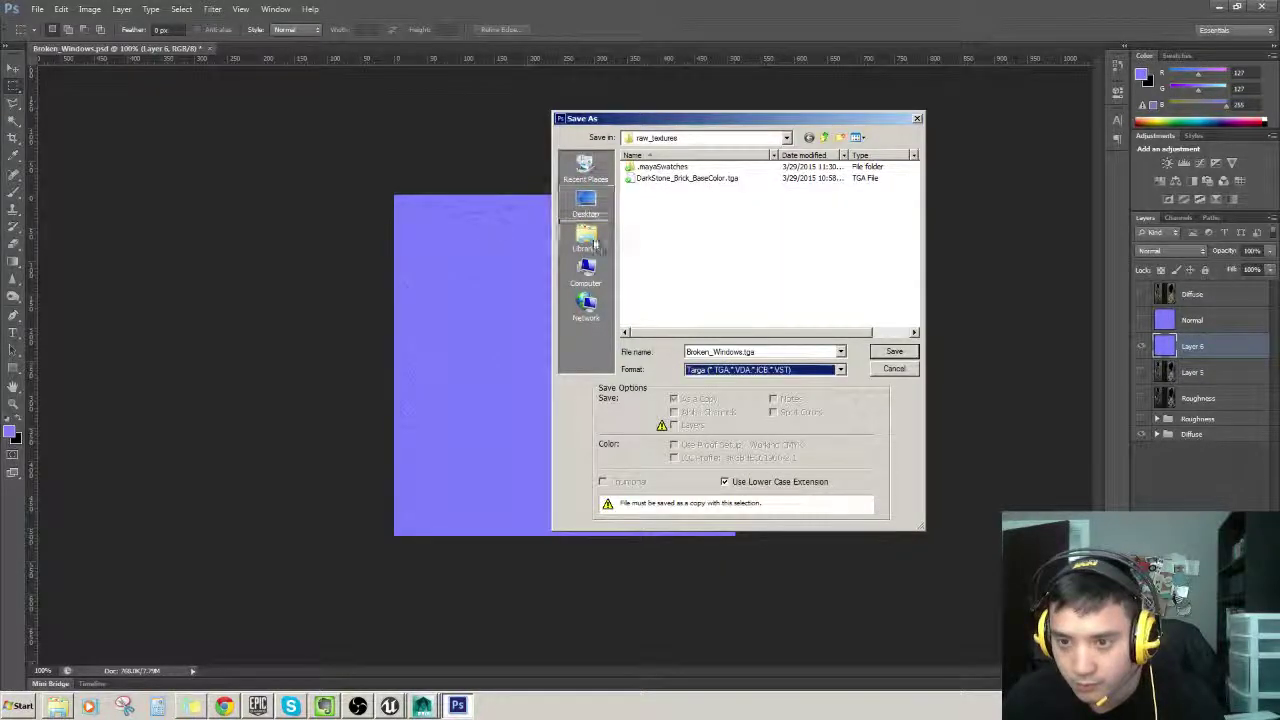
{"action": "left_click", "coordinate": [824, 137]}
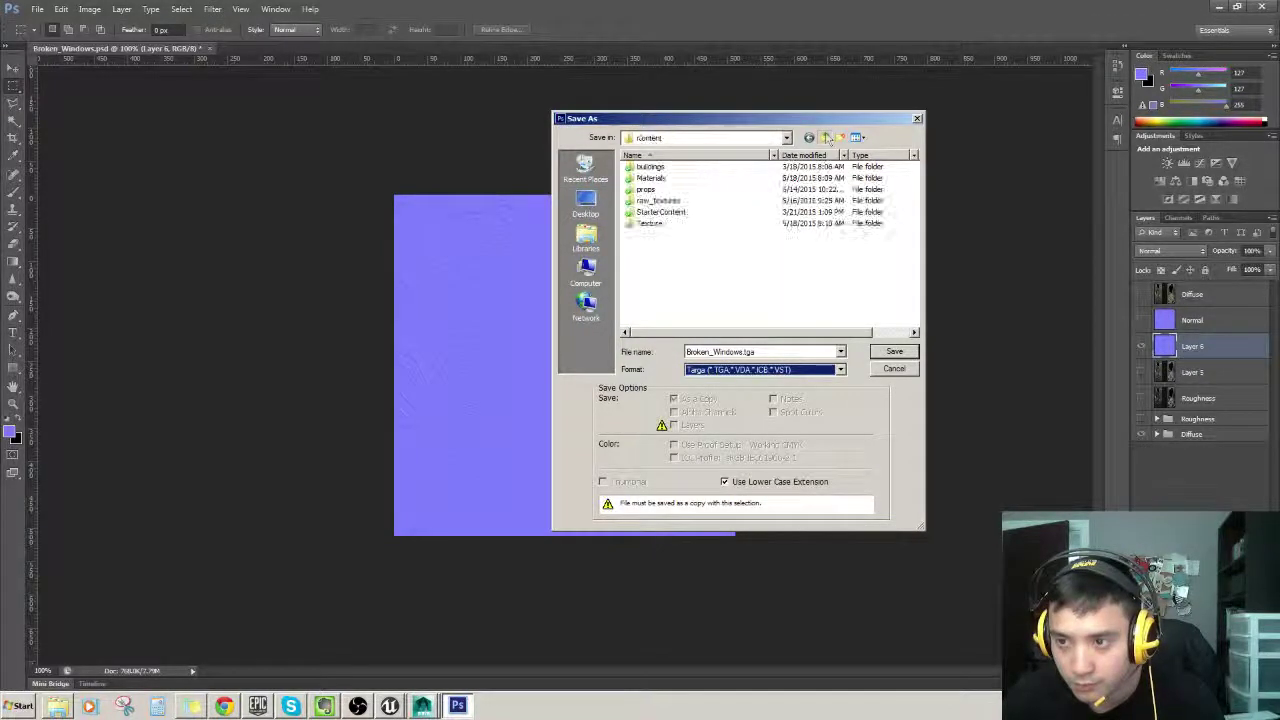
{"action": "double_click", "coordinate": [649, 223]}
{"action": "double_click", "coordinate": [676, 183]}
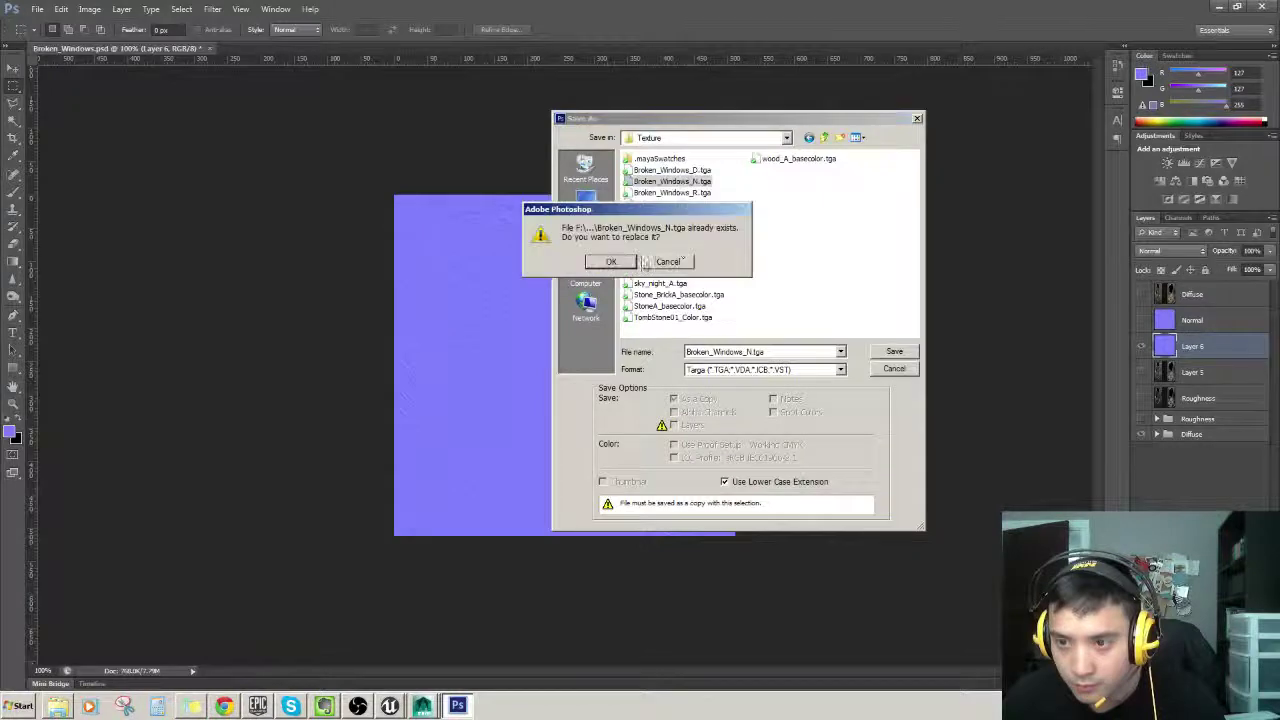
{"action": "left_click", "coordinate": [613, 261]}
{"action": "left_click", "coordinate": [663, 229]}
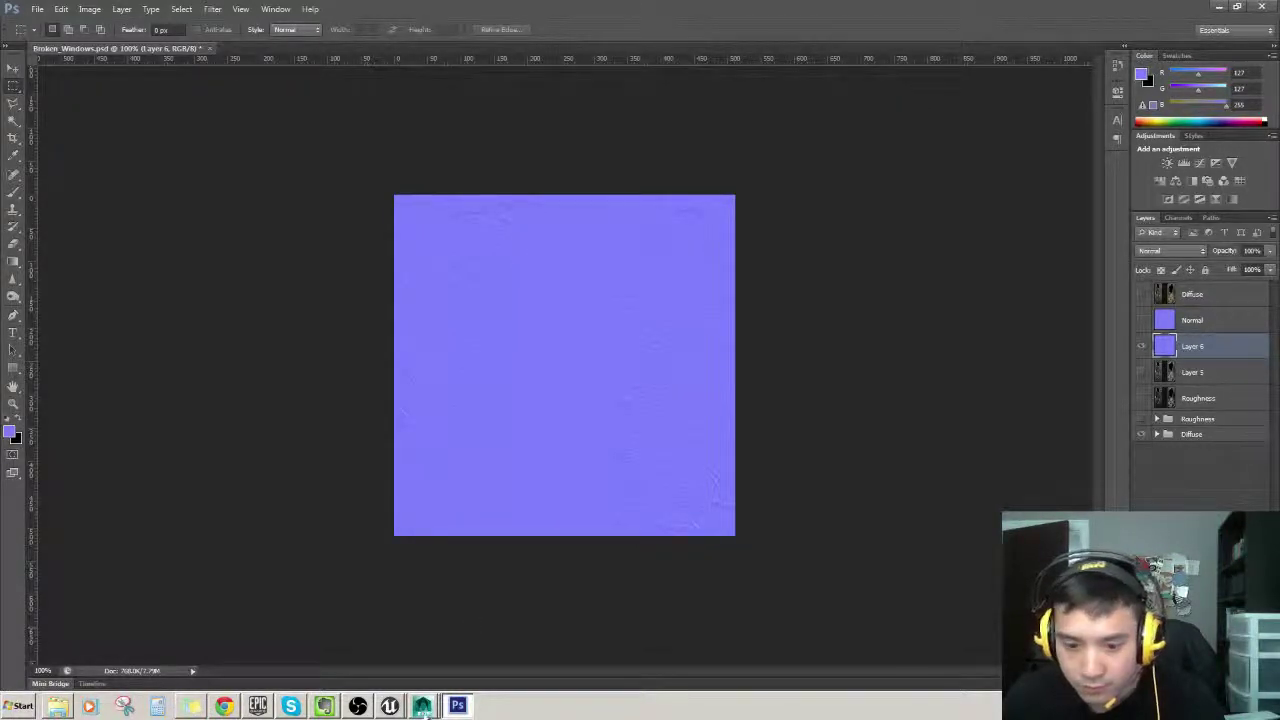
Step: Switch to Unreal Engine, connect the lower Multiply node to Broken_Glass's Normal input, and save the material
{"action": "left_click", "coordinate": [423, 706]}
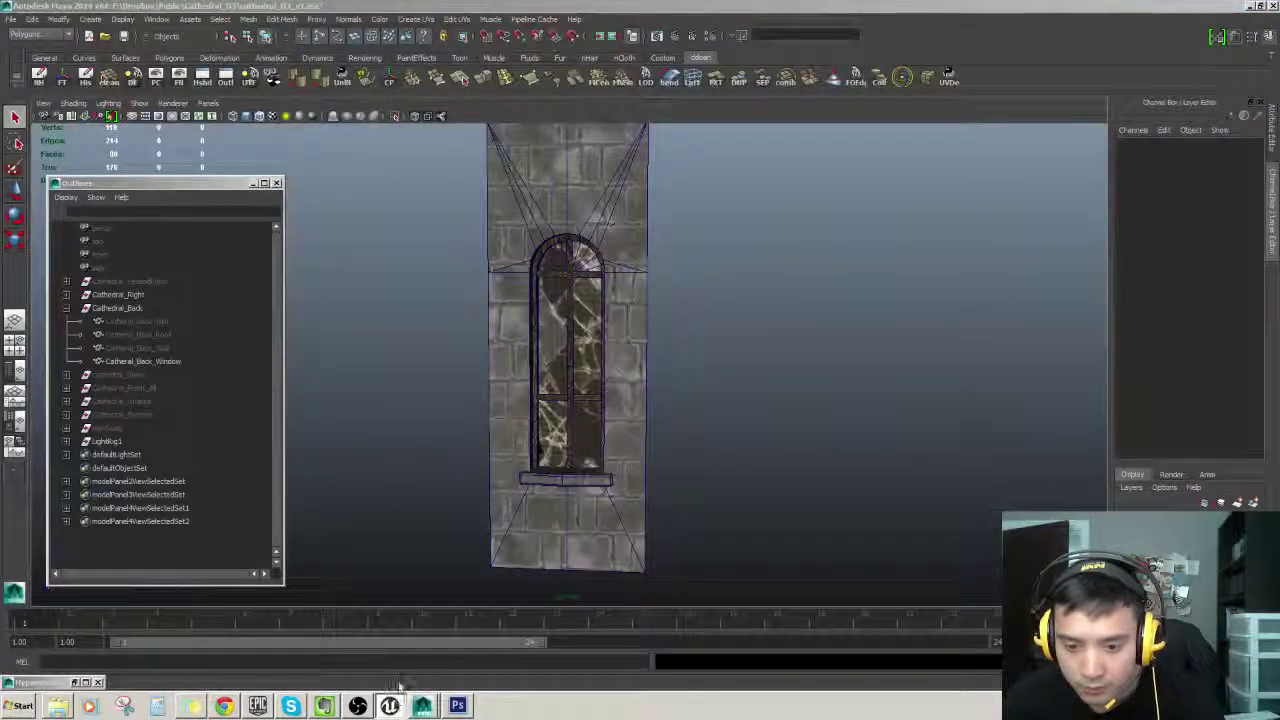
{"action": "left_click", "coordinate": [392, 704]}
{"action": "right_click_drag", "start_coordinate": [583, 424], "coordinate": [583, 424]}
{"action": "key", "text": "w"}
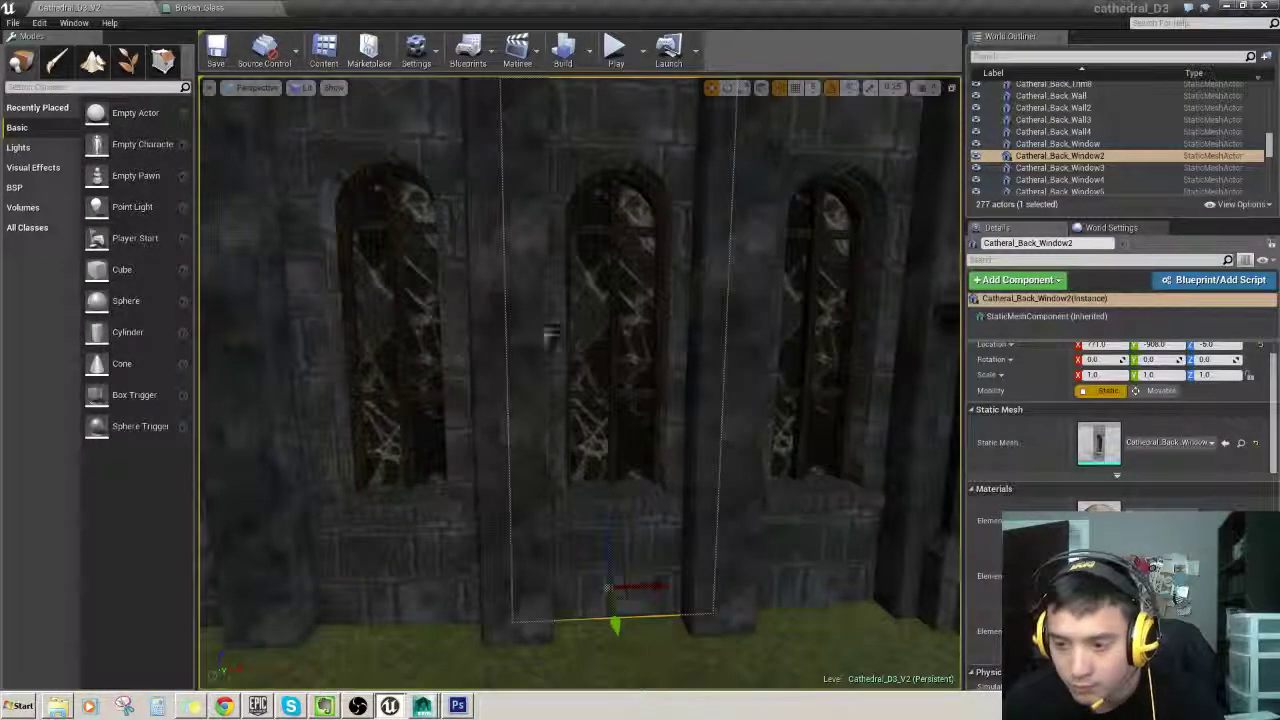
{"action": "left_click", "coordinate": [238, 8]}
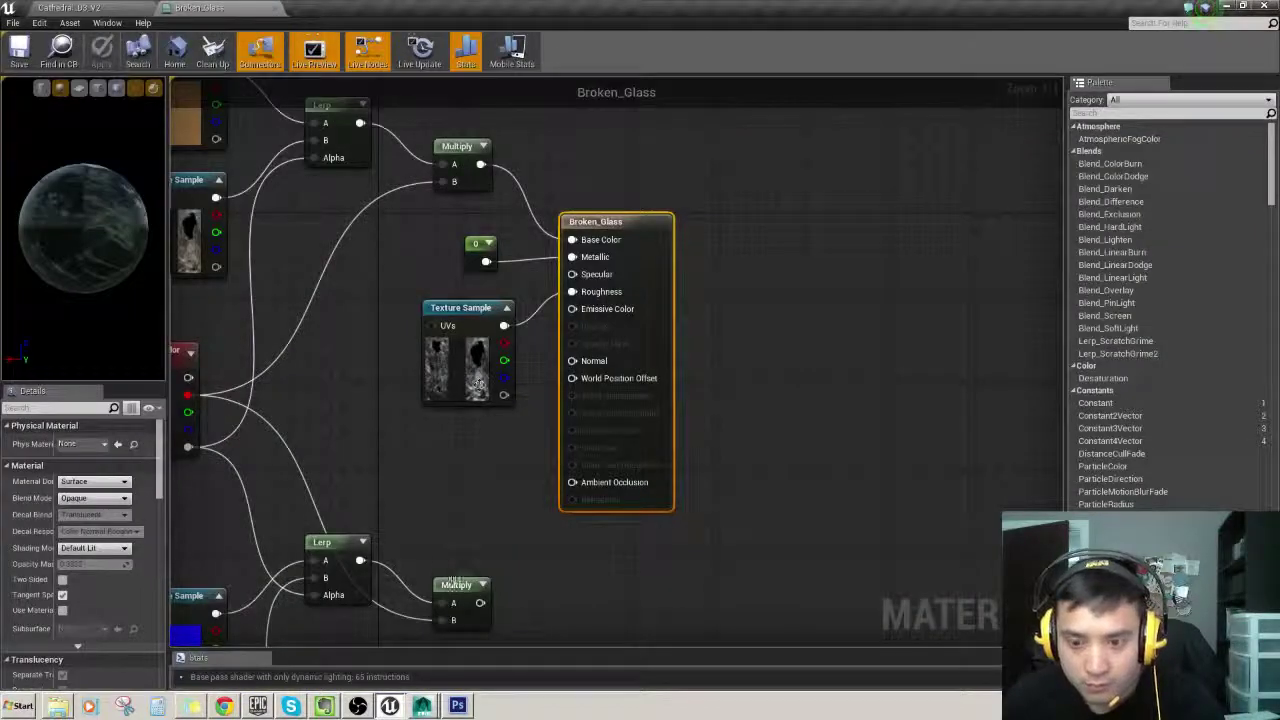
{"action": "left_click_drag", "start_coordinate": [480, 602], "coordinate": [573, 362]}
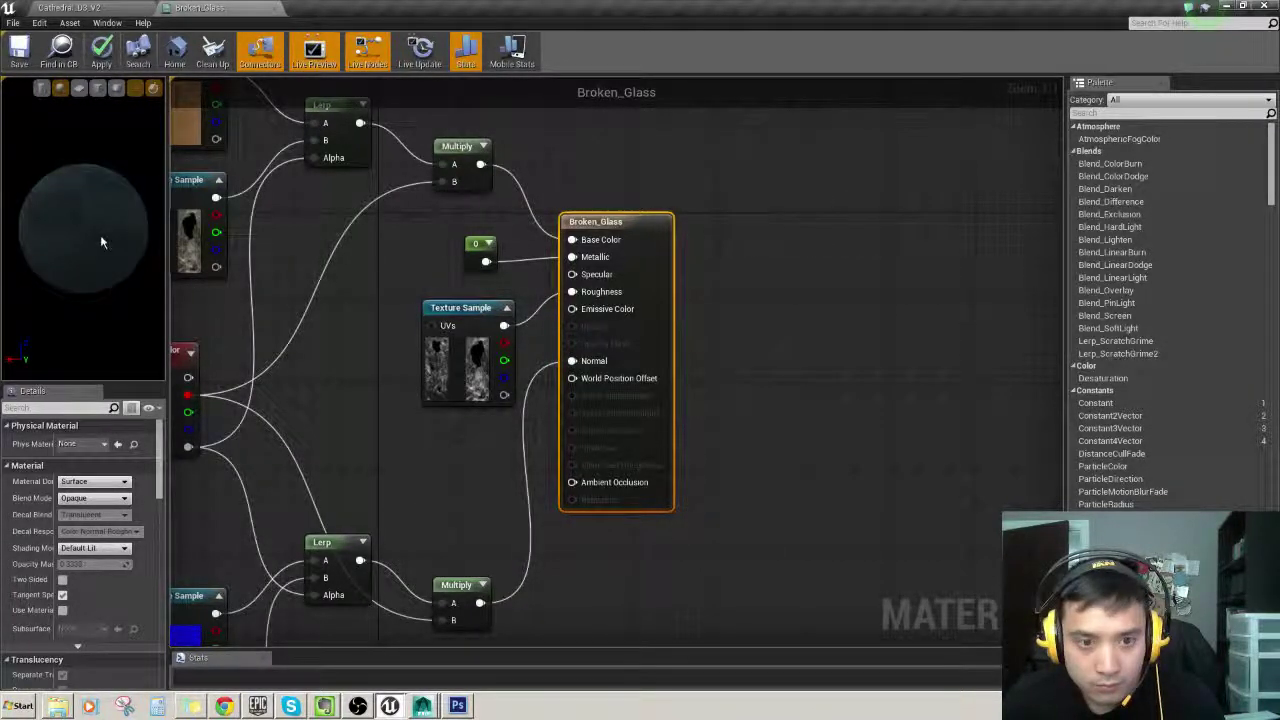
{"action": "left_click_drag", "start_coordinate": [99, 252], "coordinate": [158, 254]}
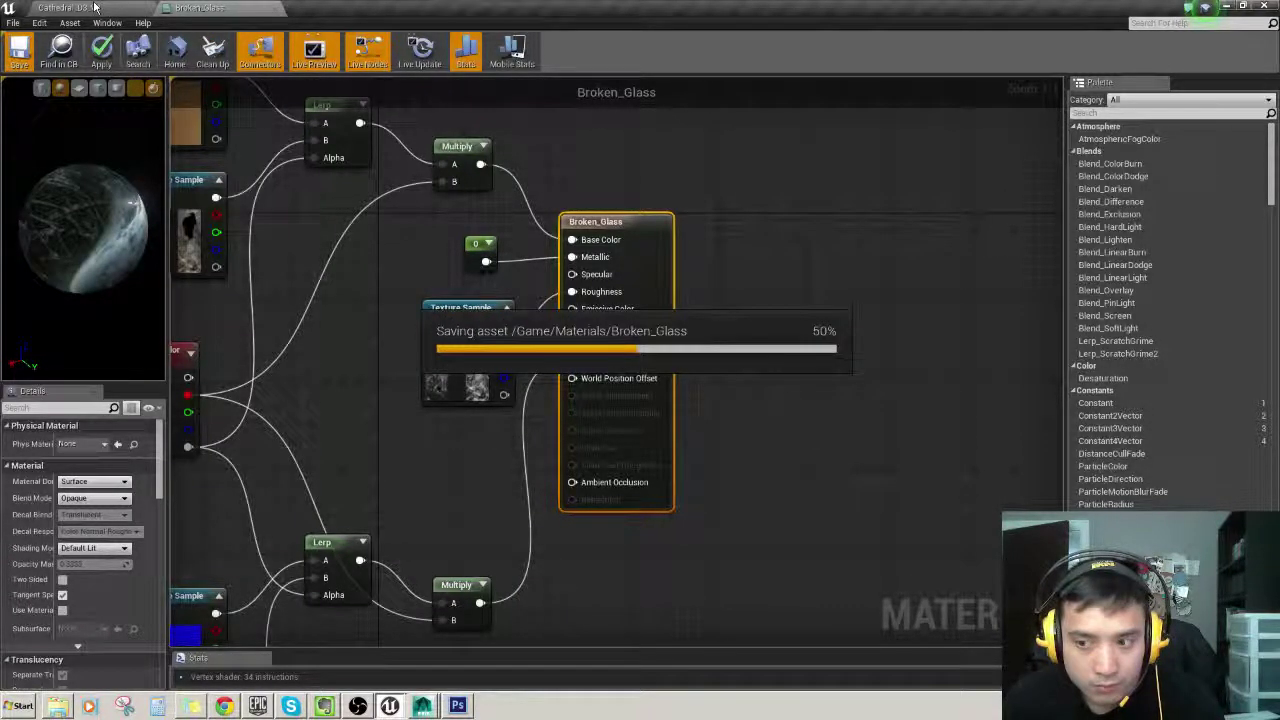
Step: Return to the Cathedral_D3_V2 level and examine the back windows and the neighbouring right-side windows
{"action": "left_click", "coordinate": [95, 7]}
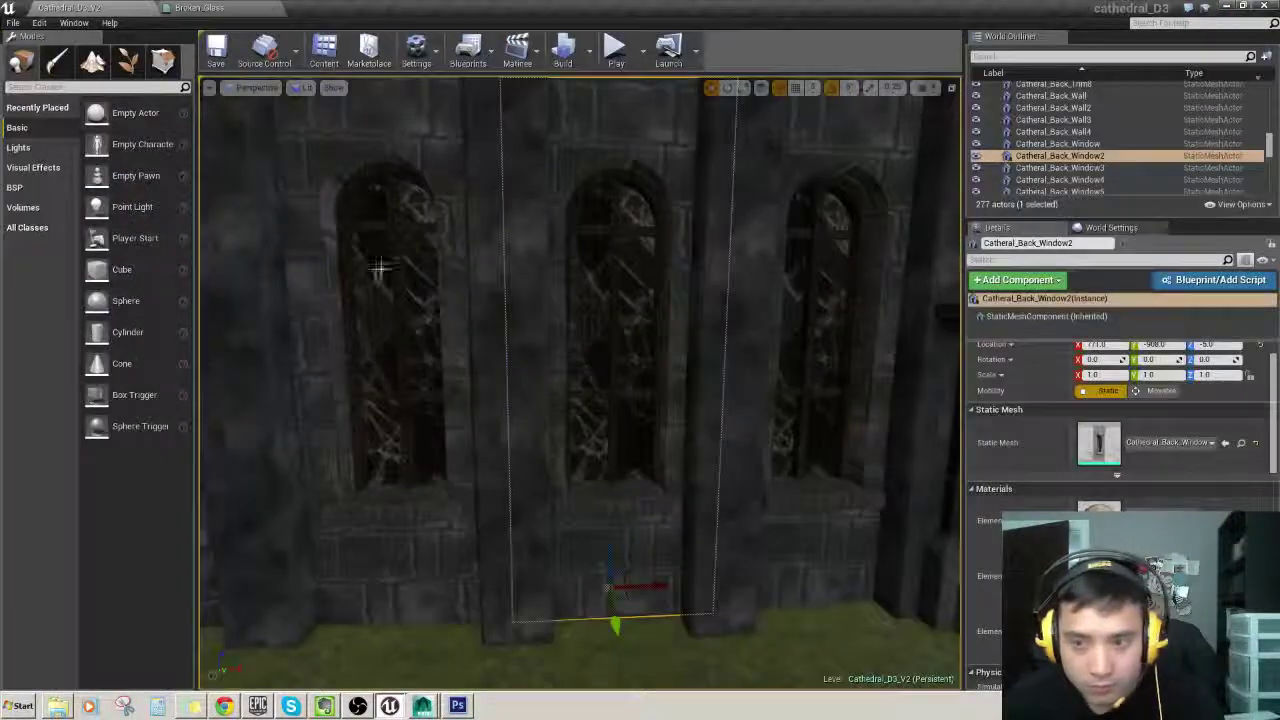
{"action": "key", "text": "w"}
{"action": "key", "text": "s"}
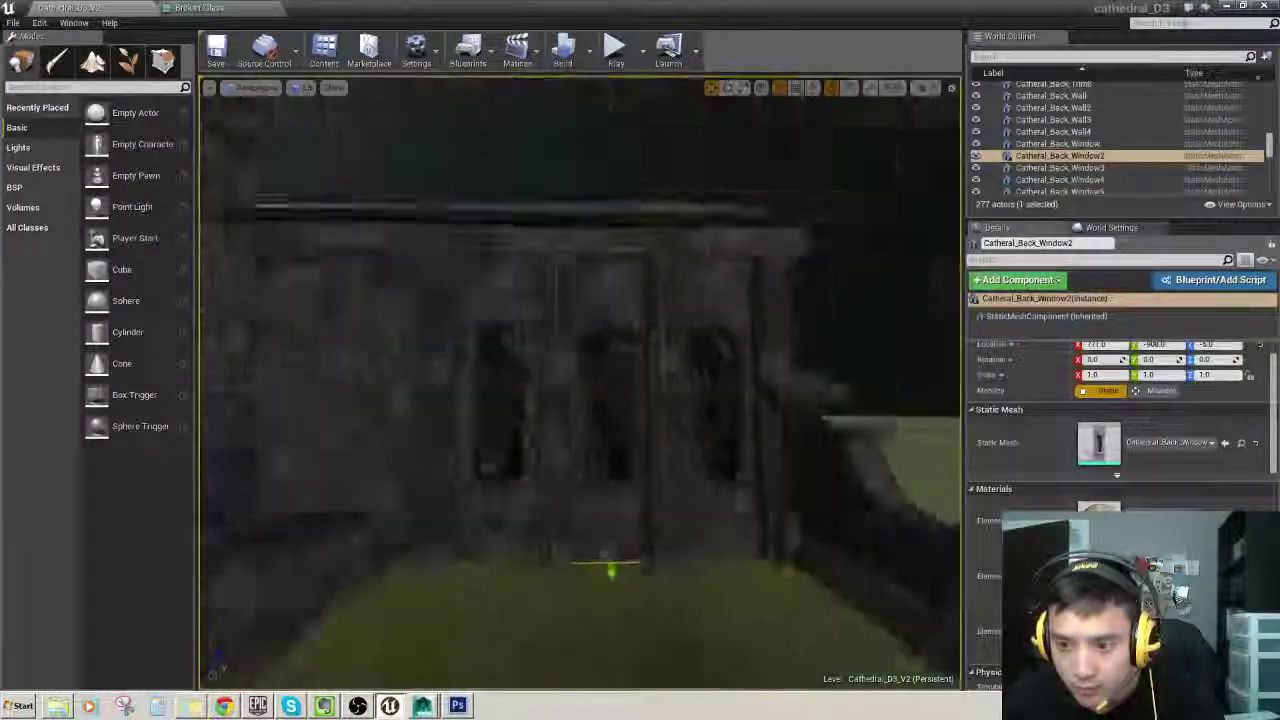
{"action": "key", "text": "w"}
{"action": "right_click_drag", "start_coordinate": [580, 383], "coordinate": [520, 380]}
{"action": "right_click_drag", "start_coordinate": [668, 366], "coordinate": [480, 366]}
Step: Select Cathedral_Right_Window4 and inspect its material elements and its panes up close
{"action": "left_click", "coordinate": [668, 366]}
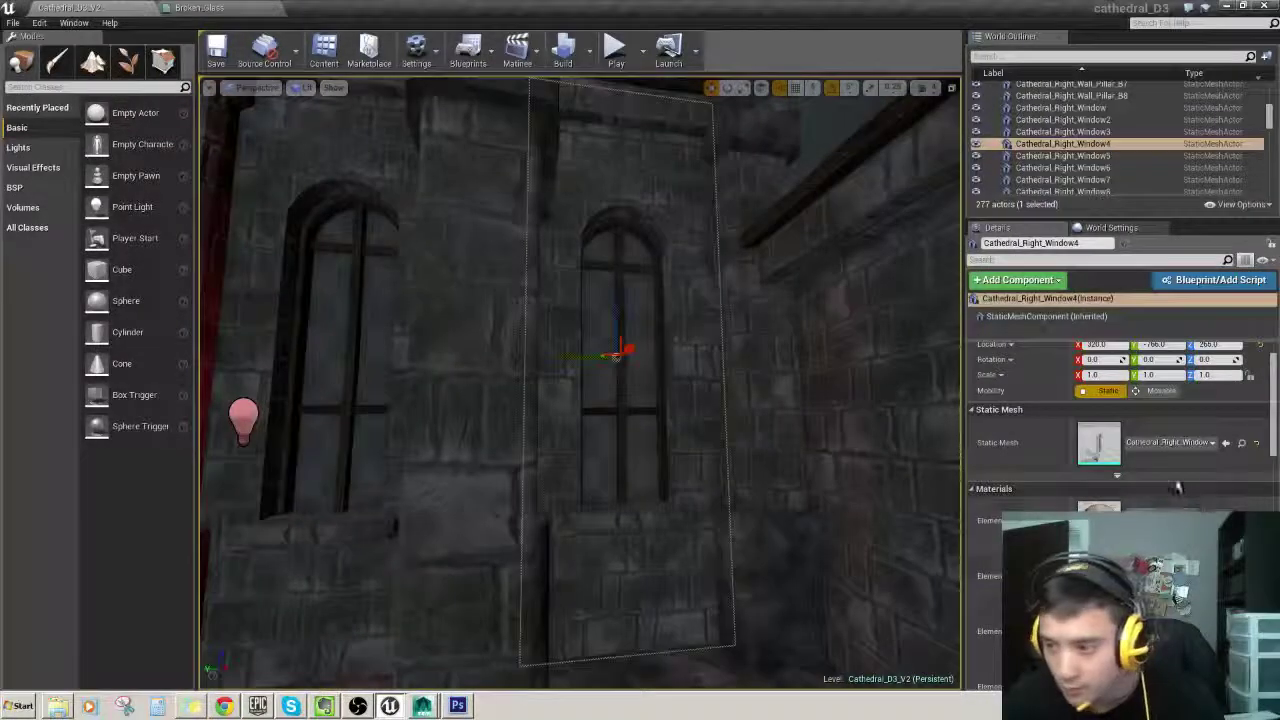
{"action": "scroll", "coordinate": [1177, 486], "scroll_direction": "down", "scroll_amount": 3}
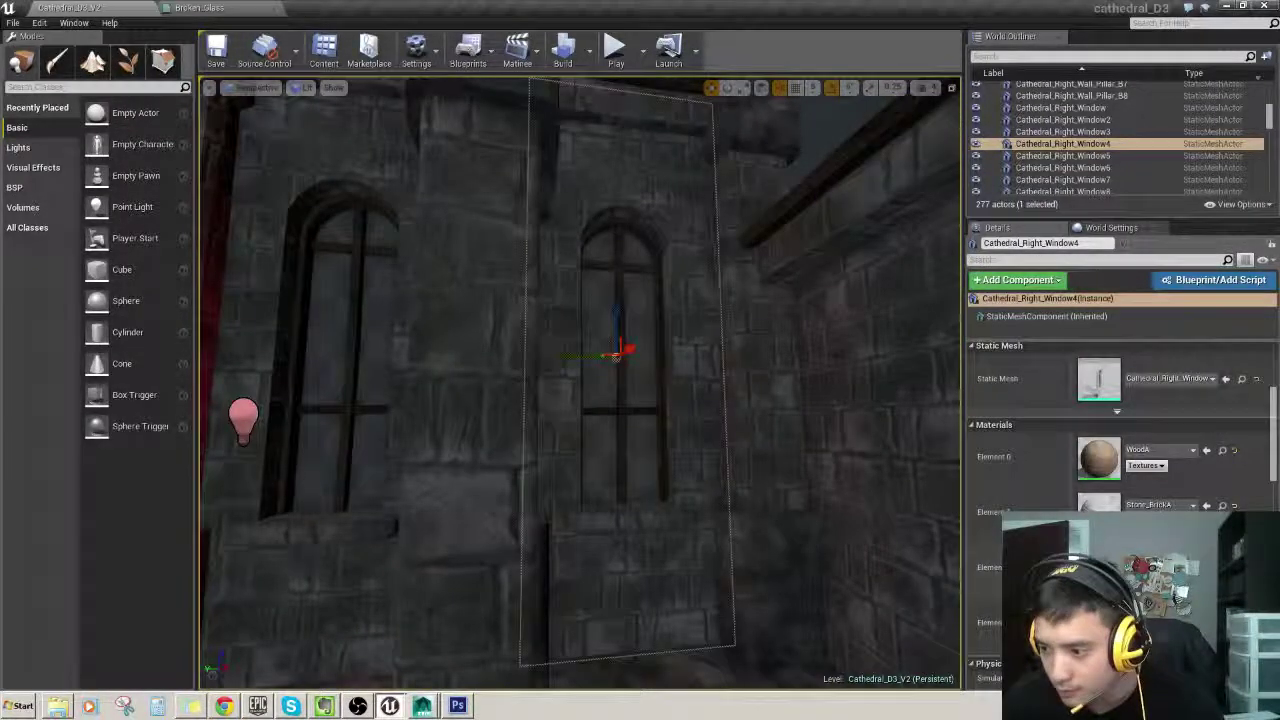
{"action": "right_click_drag", "start_coordinate": [696, 440], "coordinate": [651, 460]}
{"action": "key", "text": "w"}
{"action": "key", "text": "s"}
{"action": "key", "text": "s"}
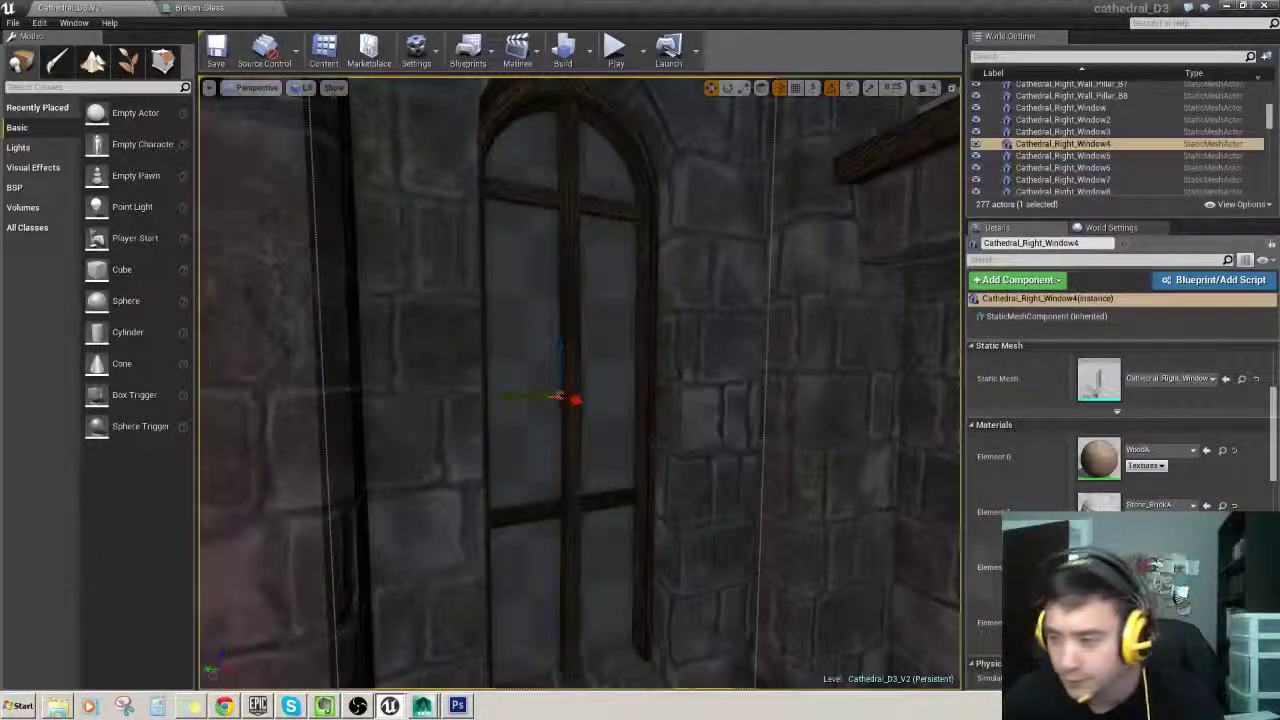
Step: Try to assign the Broken_Glass material from the Materials folder to a material element of Cathedral_Right_Window4
{"action": "left_click", "coordinate": [394, 710]}
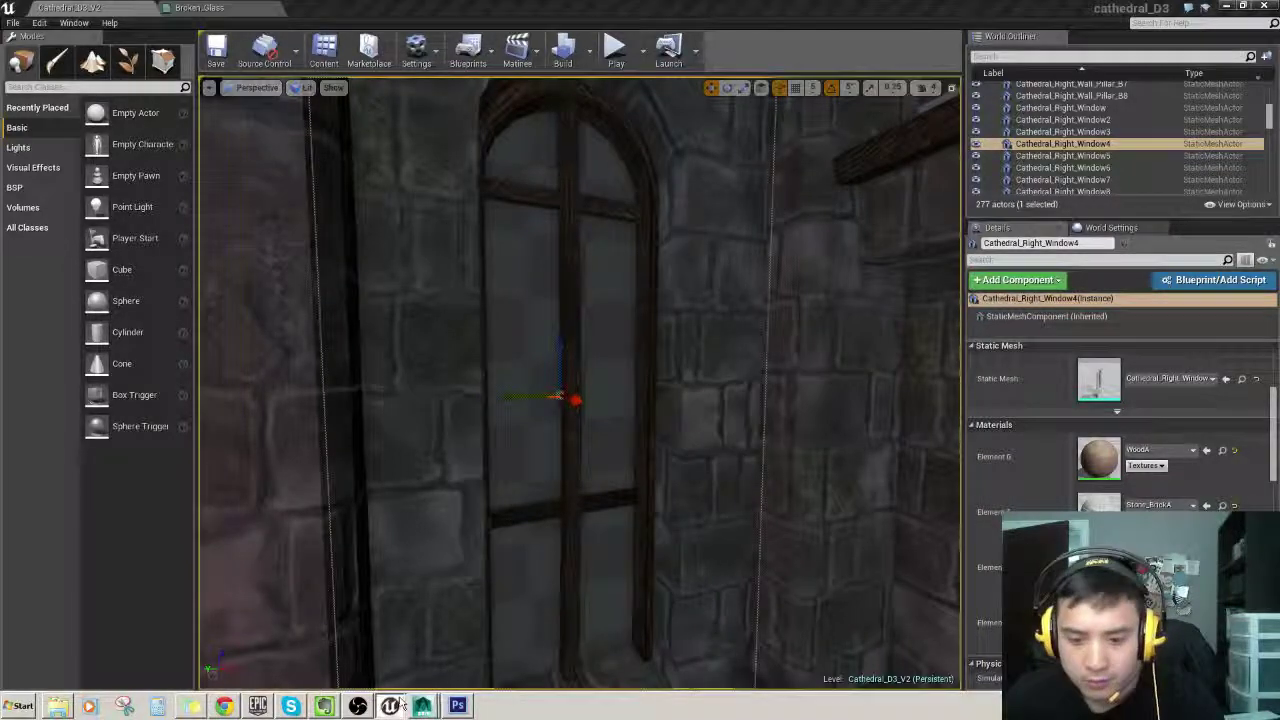
{"action": "left_click", "coordinate": [488, 536]}
{"action": "left_click_drag", "start_coordinate": [226, 446], "coordinate": [1100, 567]}
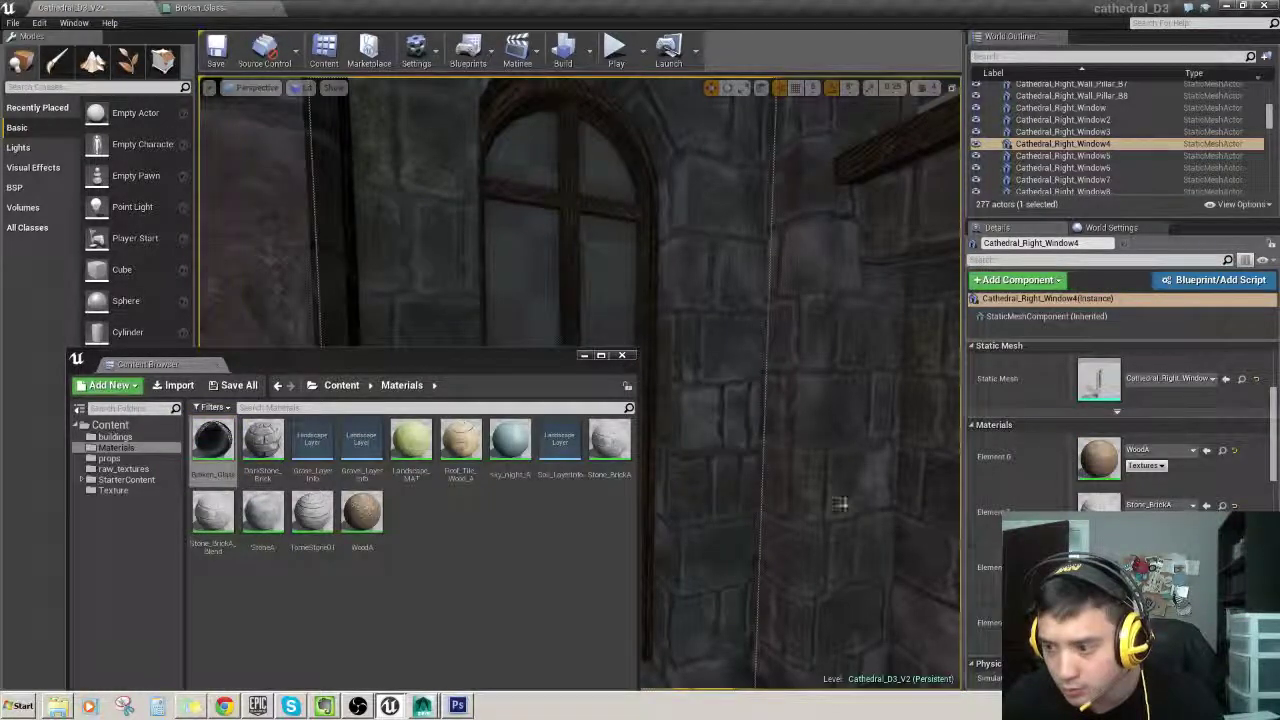
{"action": "right_click_drag", "start_coordinate": [816, 482], "coordinate": [843, 520]}
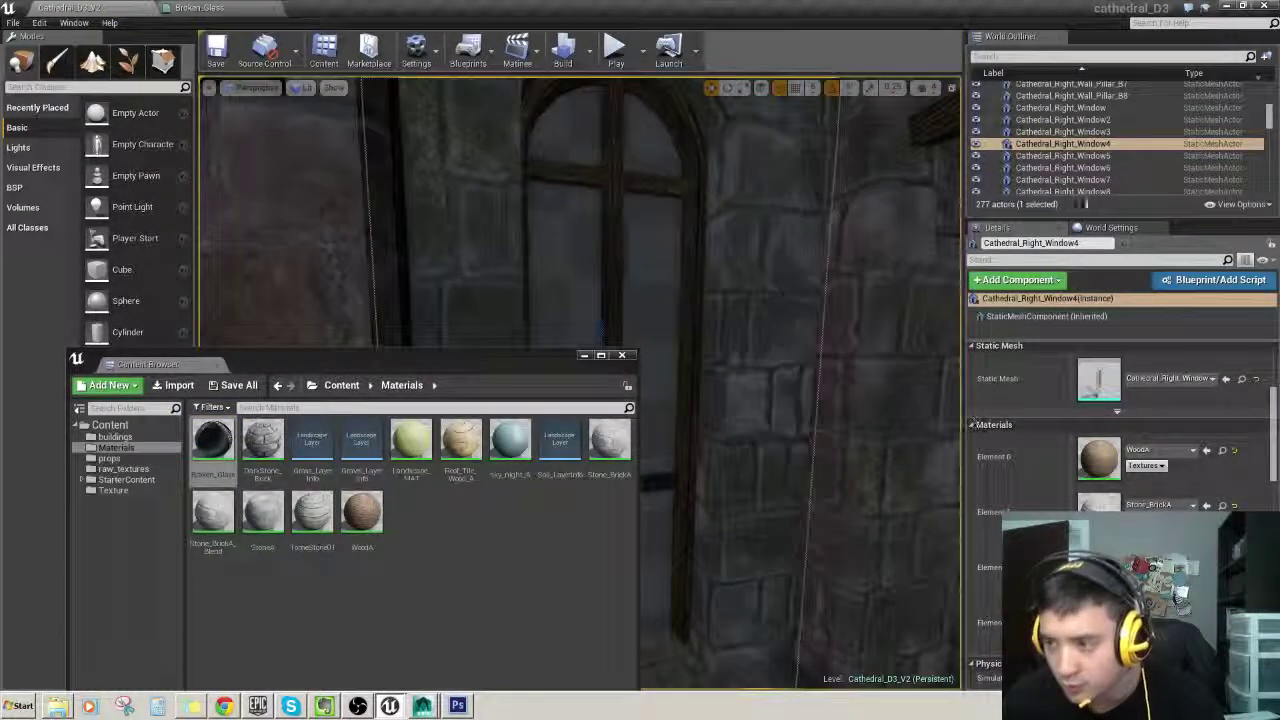
Step: Open the right window's static mesh, highlight Elements 3 and 2 to find which geometry uses them, and close the mesh
{"action": "left_click", "coordinate": [1105, 148]}
{"action": "double_click", "coordinate": [1118, 398]}
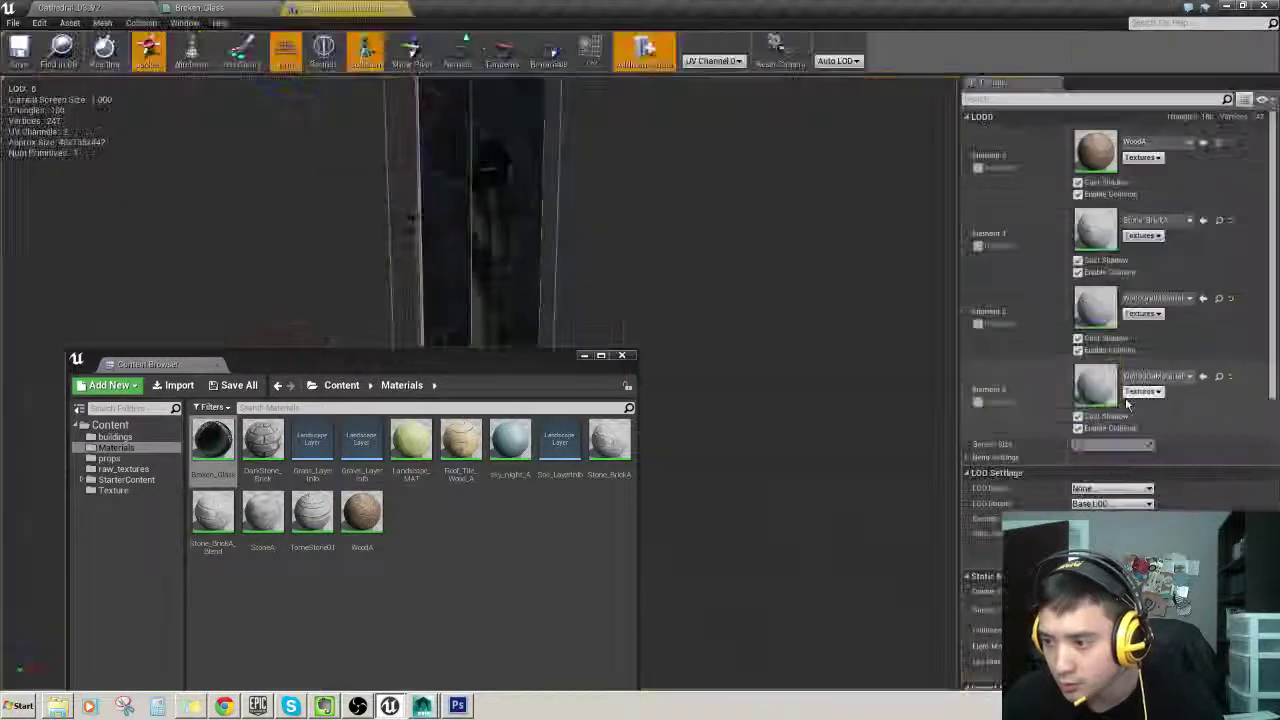
{"action": "mouse_move", "coordinate": [727, 297]}
{"action": "left_mouse_down"}
{"action": "mouse_move", "coordinate": [660, 330]}
{"action": "mouse_move", "coordinate": [727, 297]}
{"action": "left_mouse_up"}
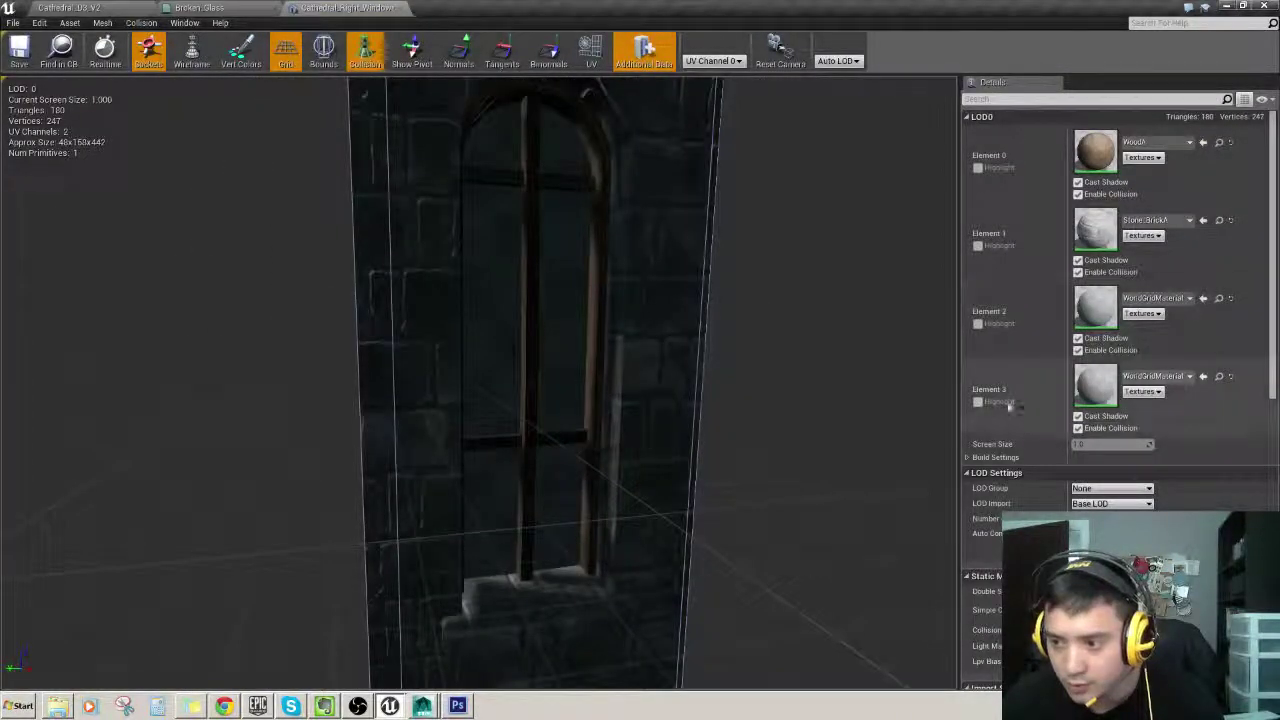
{"action": "left_click", "coordinate": [978, 402]}
{"action": "left_click", "coordinate": [978, 402]}
{"action": "left_click", "coordinate": [978, 325]}
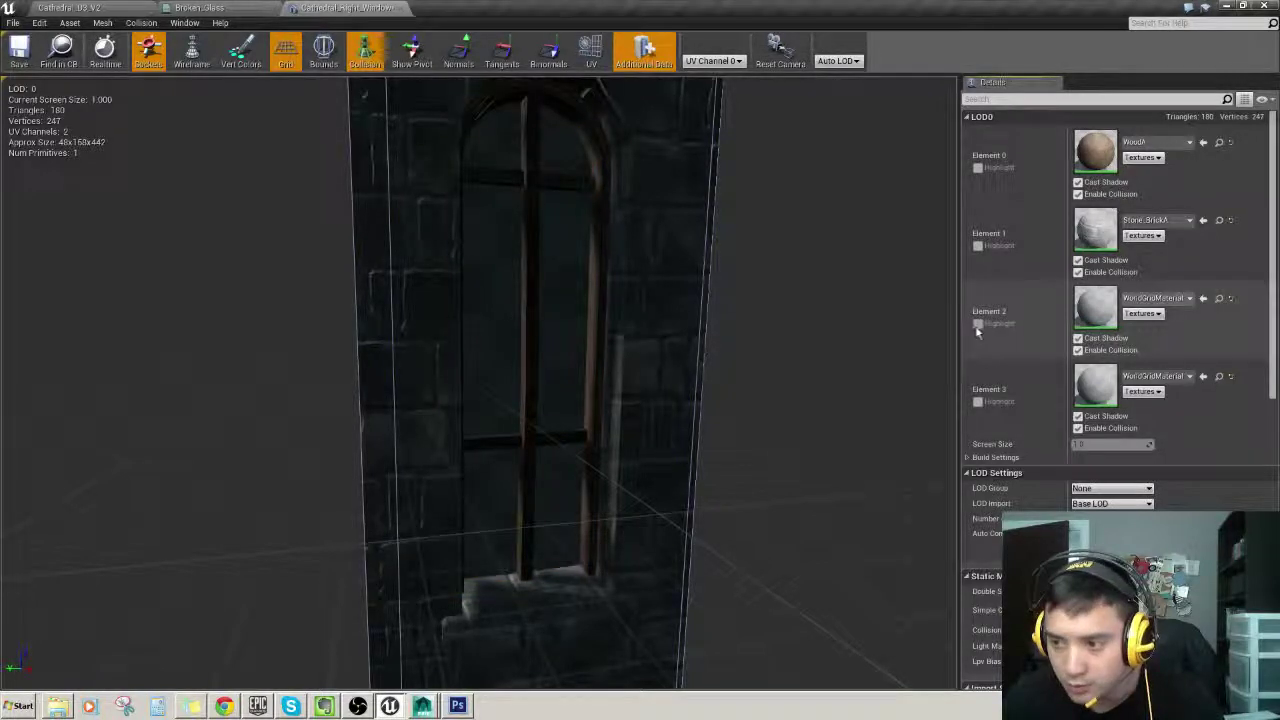
{"action": "right_click_drag", "start_coordinate": [800, 350], "coordinate": [760, 250]}
{"action": "right_click_drag", "start_coordinate": [480, 380], "coordinate": [740, 375]}
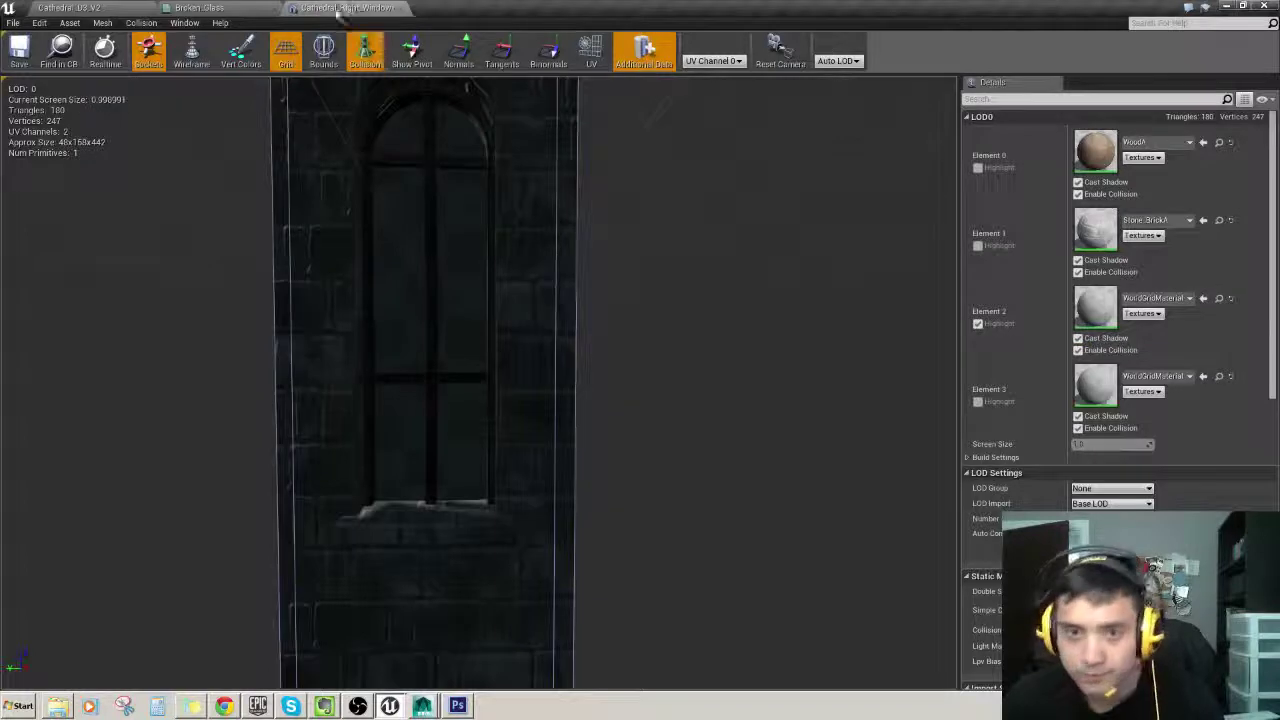
{"action": "left_click", "coordinate": [400, 9]}
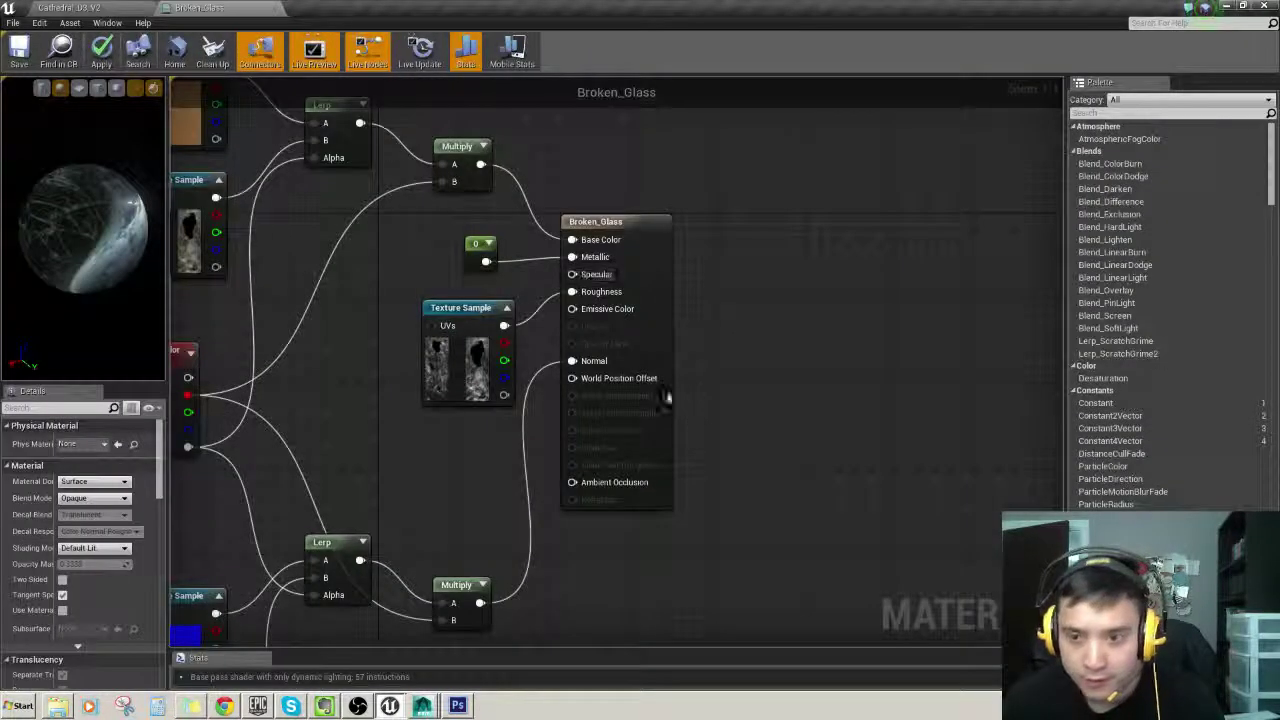
Step: Switch to Maya, hide Cathedral_Back, and show Cathedral_Right_Window from the Cathedral_Right group
{"action": "left_click", "coordinate": [430, 705]}
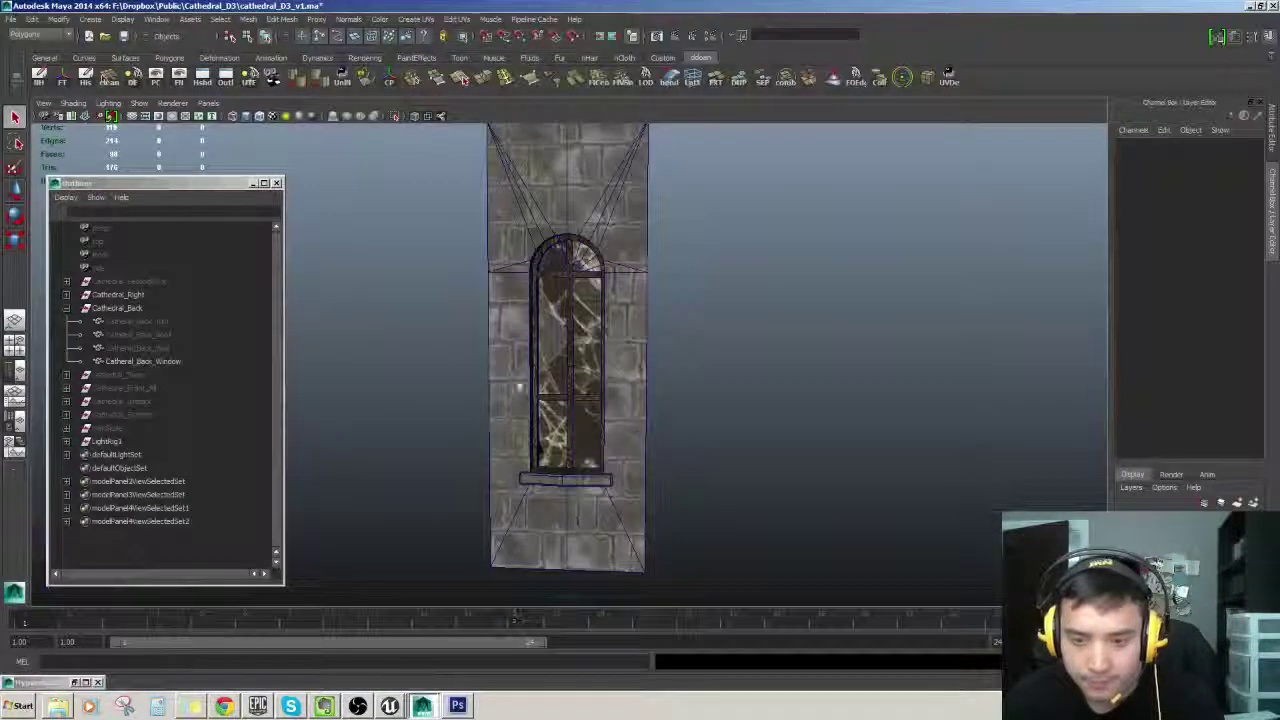
{"action": "left_click_drag", "start_coordinate": [442, 361], "coordinate": [532, 421], "text": "alt"}
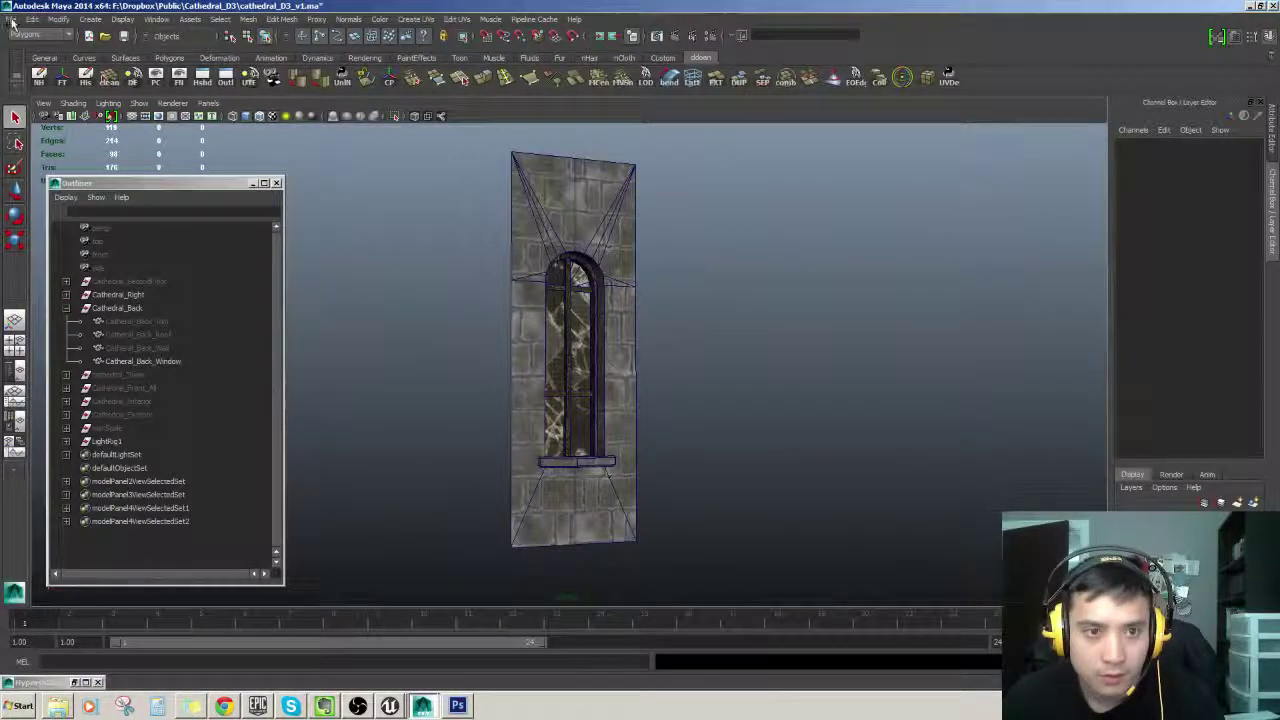
{"action": "left_click", "coordinate": [98, 309]}
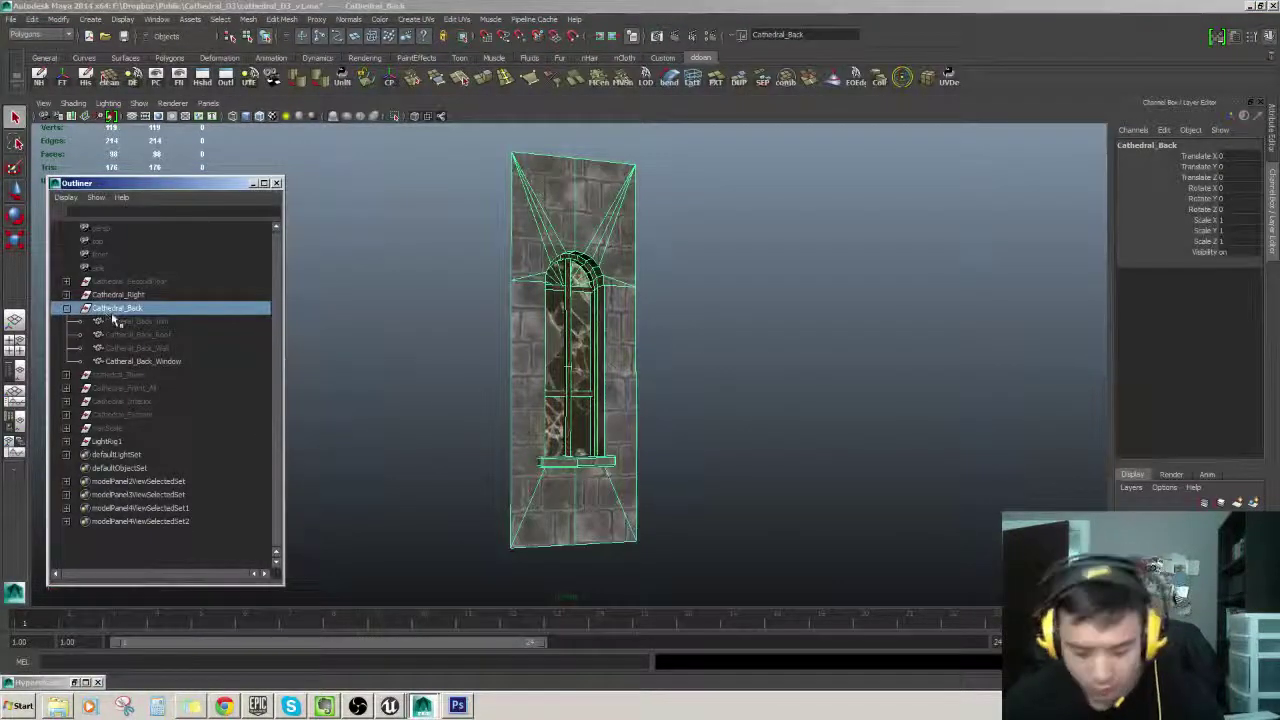
{"action": "left_click", "coordinate": [120, 295]}
{"action": "left_click", "coordinate": [66, 295]}
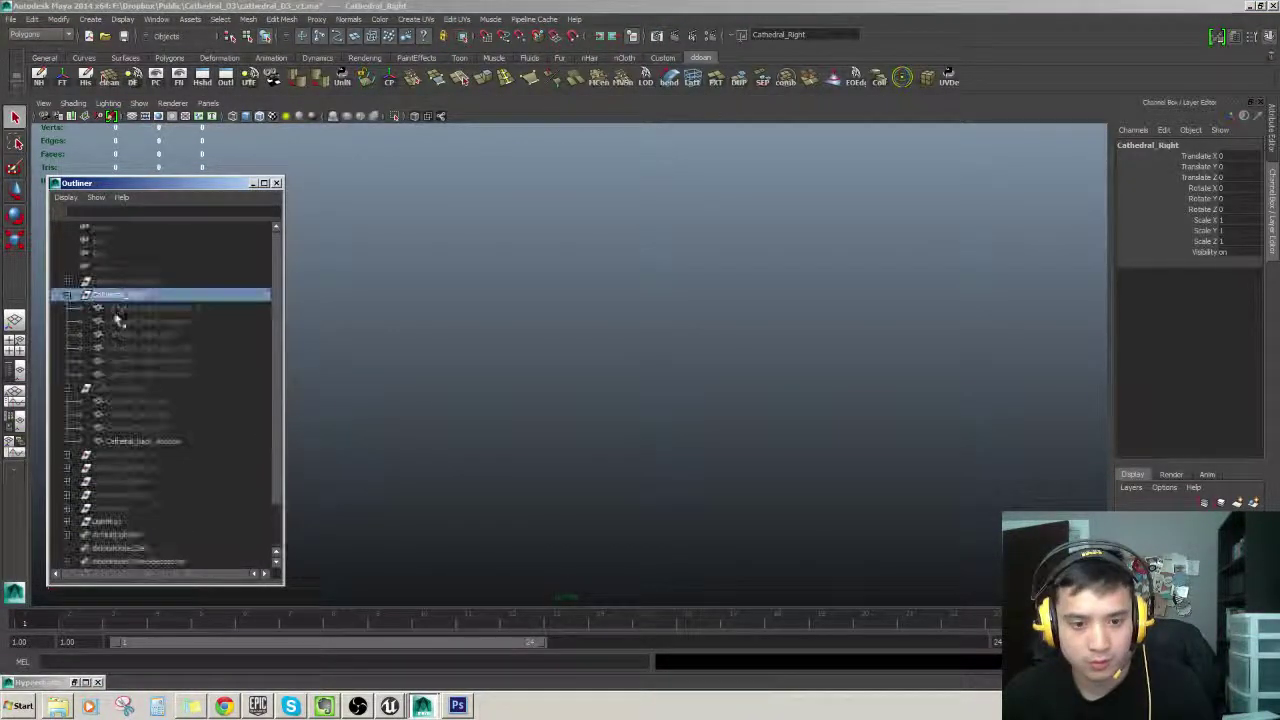
{"action": "left_click", "coordinate": [165, 375]}
{"action": "key", "text": "shift+h"}
Step: Delete the hidden faces on the underside of Cathedral_Right_Window's opening, beneath the sill
{"action": "left_click", "coordinate": [794, 451]}
{"action": "left_click_drag", "start_coordinate": [794, 451], "coordinate": [846, 330], "text": "alt"}
{"action": "middle_click_drag", "start_coordinate": [846, 330], "coordinate": [771, 346], "text": "alt"}
{"action": "scroll", "coordinate": [771, 346], "scroll_direction": "up", "scroll_amount": 2}
{"action": "middle_click_drag", "start_coordinate": [692, 390], "coordinate": [629, 291], "text": "alt"}
{"action": "scroll", "coordinate": [629, 291], "scroll_direction": "up", "scroll_amount": 1}
{"action": "left_click_drag", "start_coordinate": [629, 291], "coordinate": [611, 396], "text": "alt"}
{"action": "scroll", "coordinate": [612, 392], "scroll_direction": "up", "scroll_amount": 2}
{"action": "right_click_drag", "start_coordinate": [634, 360], "coordinate": [634, 395]}
{"action": "left_click", "coordinate": [629, 335]}
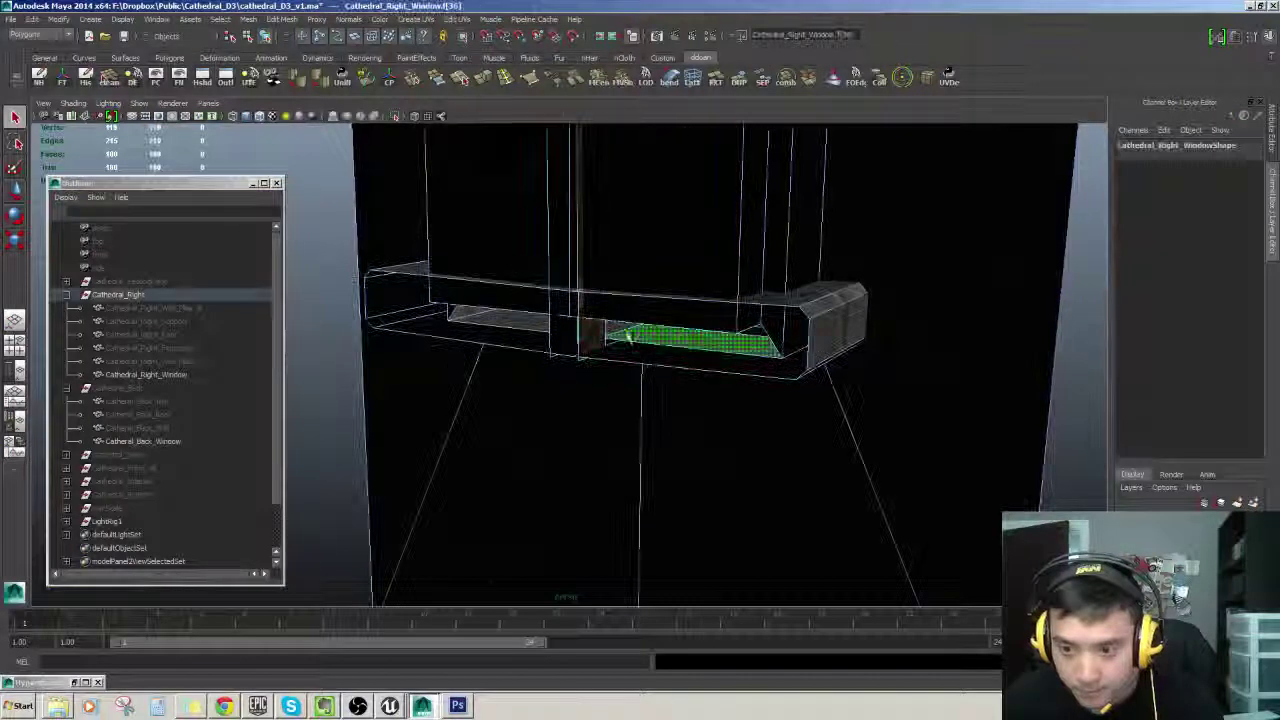
{"action": "key", "text": "Delete"}
Step: Delete two more hidden faces of Cathedral_Right_Window below and behind the window sill
{"action": "scroll", "coordinate": [614, 311], "scroll_direction": "up", "scroll_amount": 2}
{"action": "left_click_drag", "start_coordinate": [614, 311], "coordinate": [645, 408], "text": "alt"}
{"action": "left_click", "coordinate": [655, 452]}
{"action": "left_click", "coordinate": [529, 490], "text": "shift"}
{"action": "left_click_drag", "start_coordinate": [533, 455], "coordinate": [557, 491], "text": "alt"}
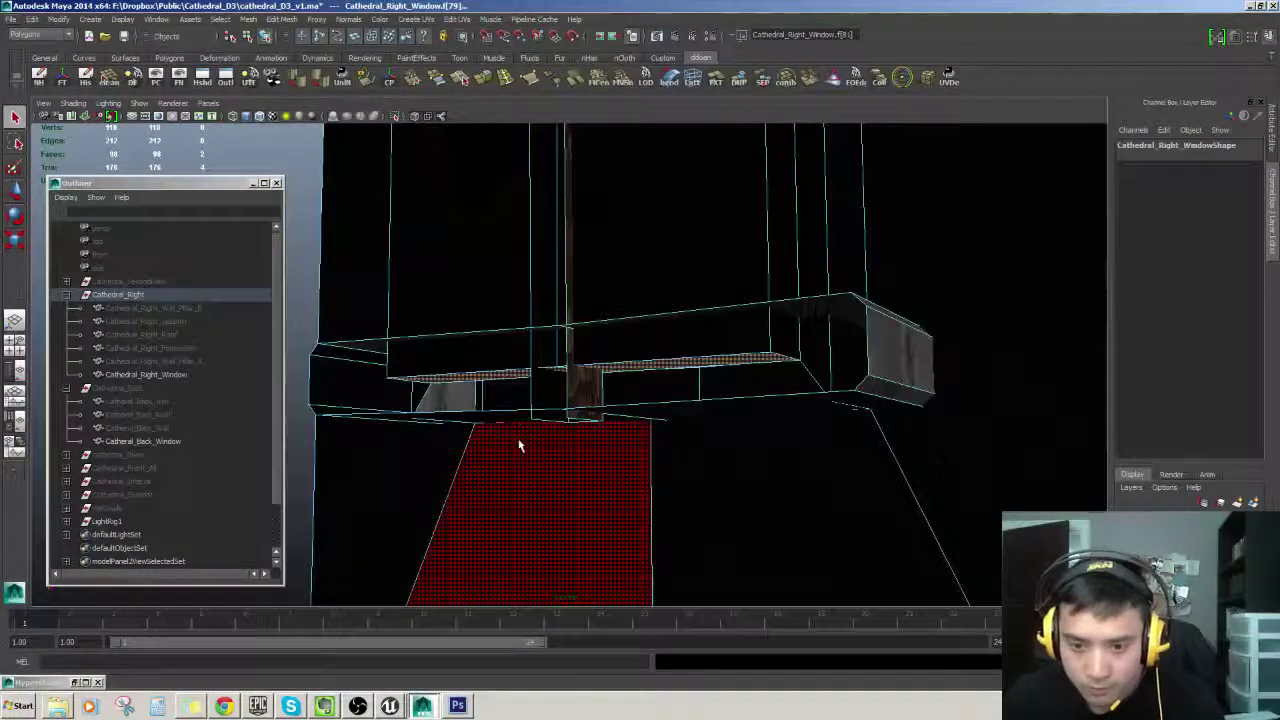
{"action": "key", "text": "Delete"}
{"action": "left_click_drag", "start_coordinate": [531, 426], "coordinate": [594, 400], "text": "alt"}
{"action": "scroll", "coordinate": [360, 411], "scroll_direction": "down", "scroll_amount": 5}
{"action": "scroll", "coordinate": [594, 400], "scroll_direction": "down", "scroll_amount": 5}
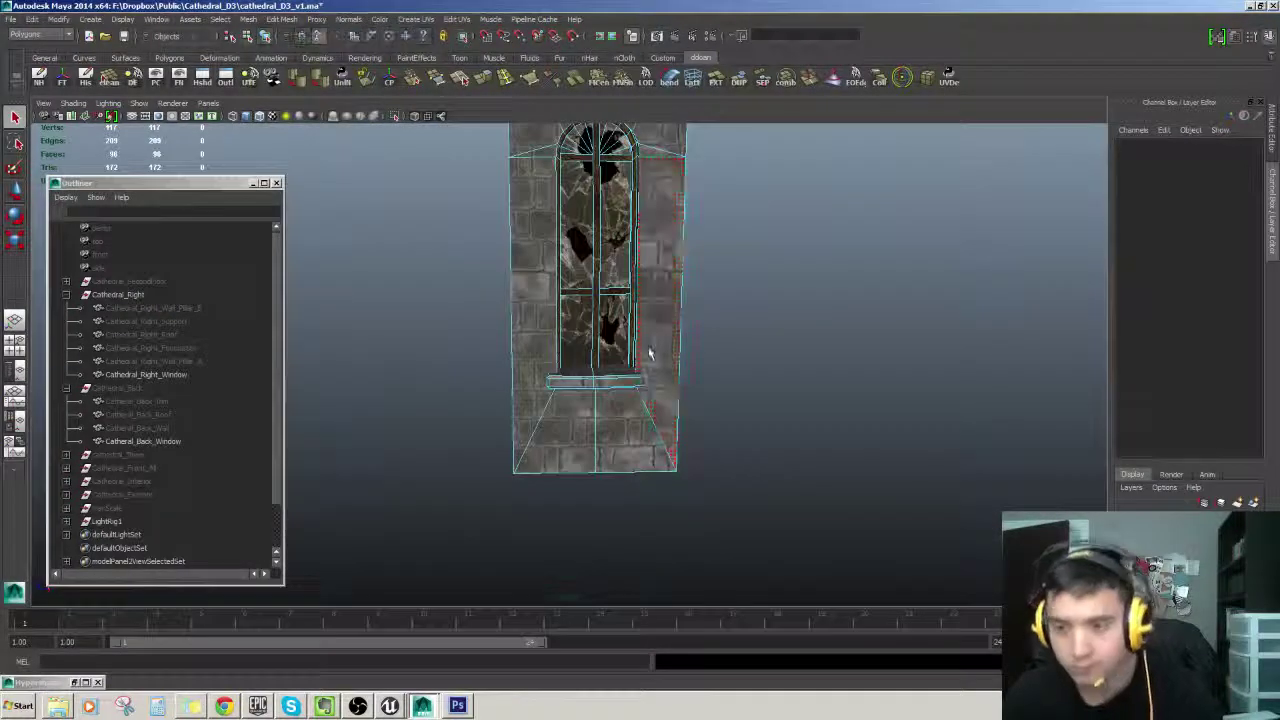
Step: Return to object mode and select Cathedral_Right_Window as a whole object
{"action": "key", "text": "F8"}
{"action": "middle_click_drag", "start_coordinate": [651, 352], "coordinate": [645, 438], "text": "alt"}
{"action": "scroll", "coordinate": [641, 424], "scroll_direction": "down", "scroll_amount": 4}
{"action": "key", "text": "w"}
{"action": "left_click", "coordinate": [166, 374]}
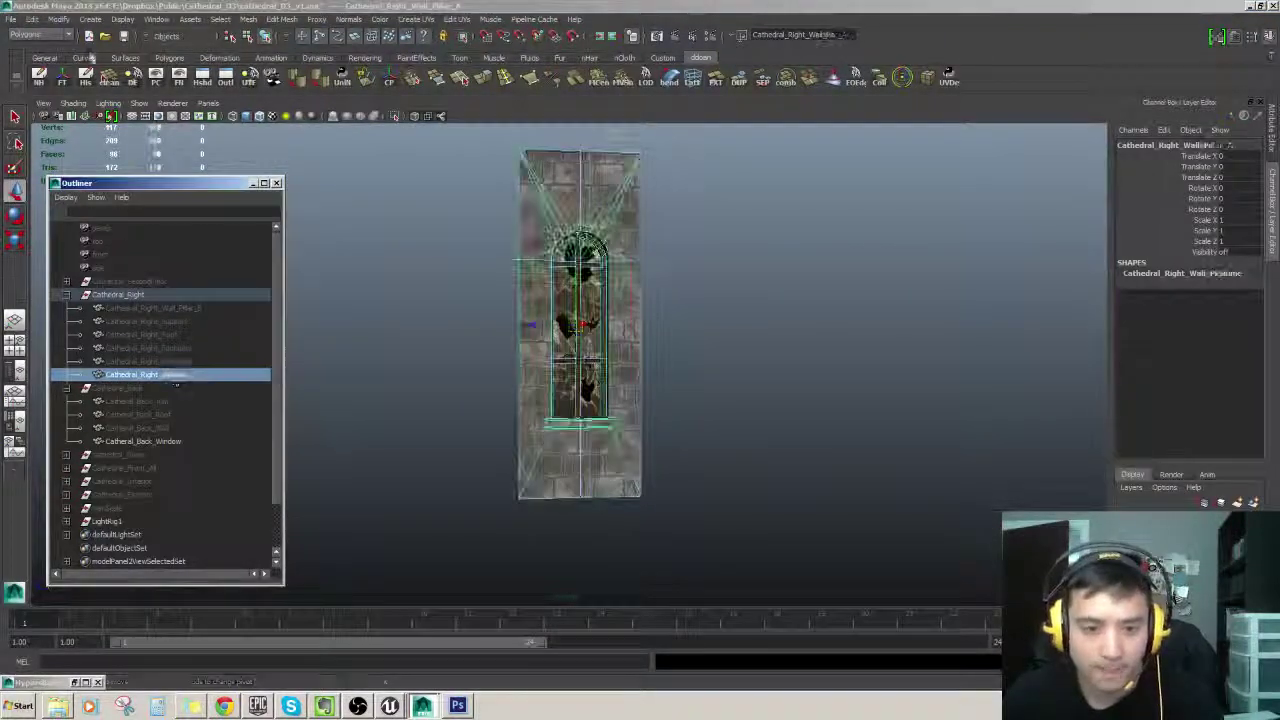
{"action": "left_click", "coordinate": [10, 19]}
{"action": "left_click", "coordinate": [58, 172]}
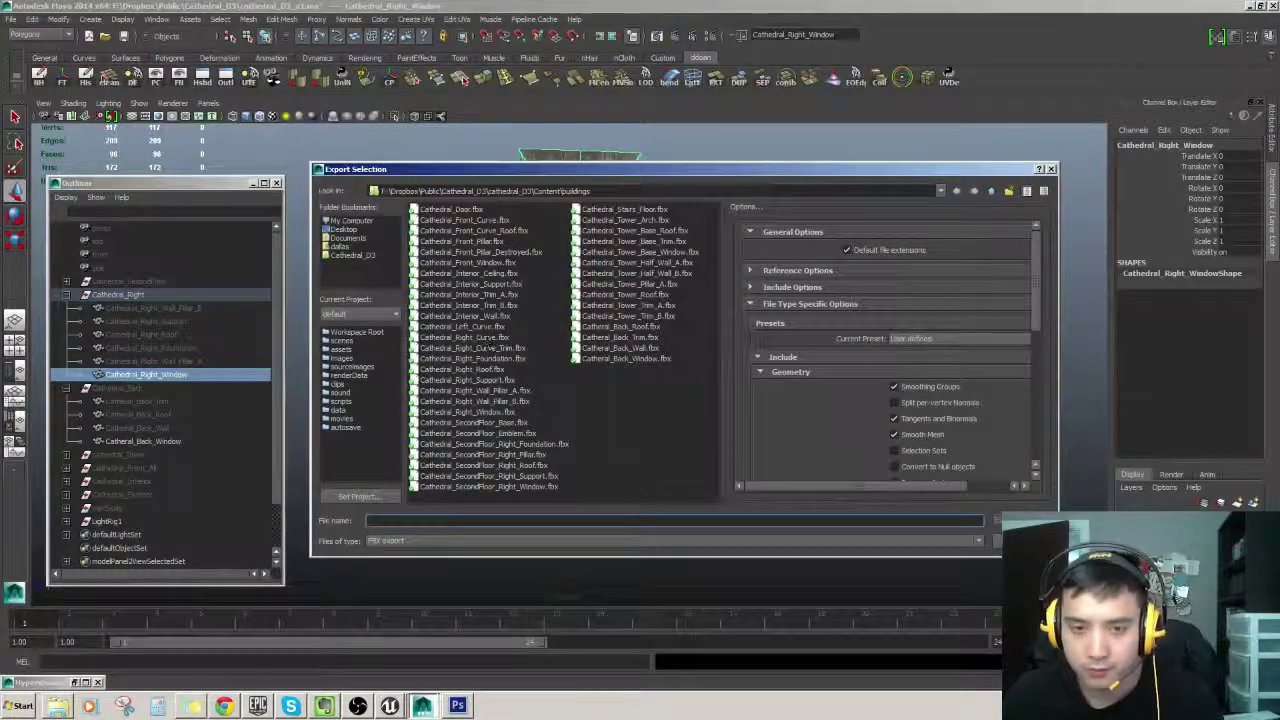
{"action": "key", "text": "Escape"}
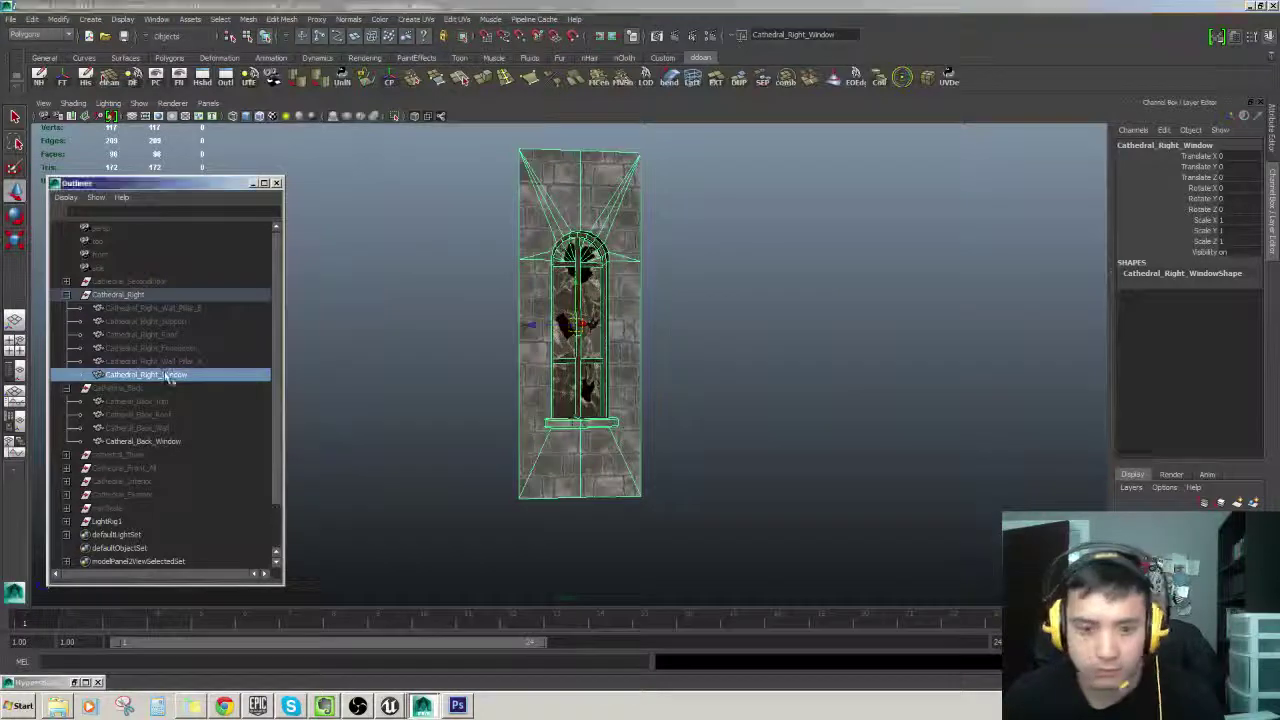
Step: Copy the name of the Cathedral_Right_Window object and keep that object selected
{"action": "double_click", "coordinate": [171, 376]}
{"action": "key", "text": "ctrl+c"}
{"action": "left_click", "coordinate": [390, 285]}
{"action": "left_click", "coordinate": [130, 374]}
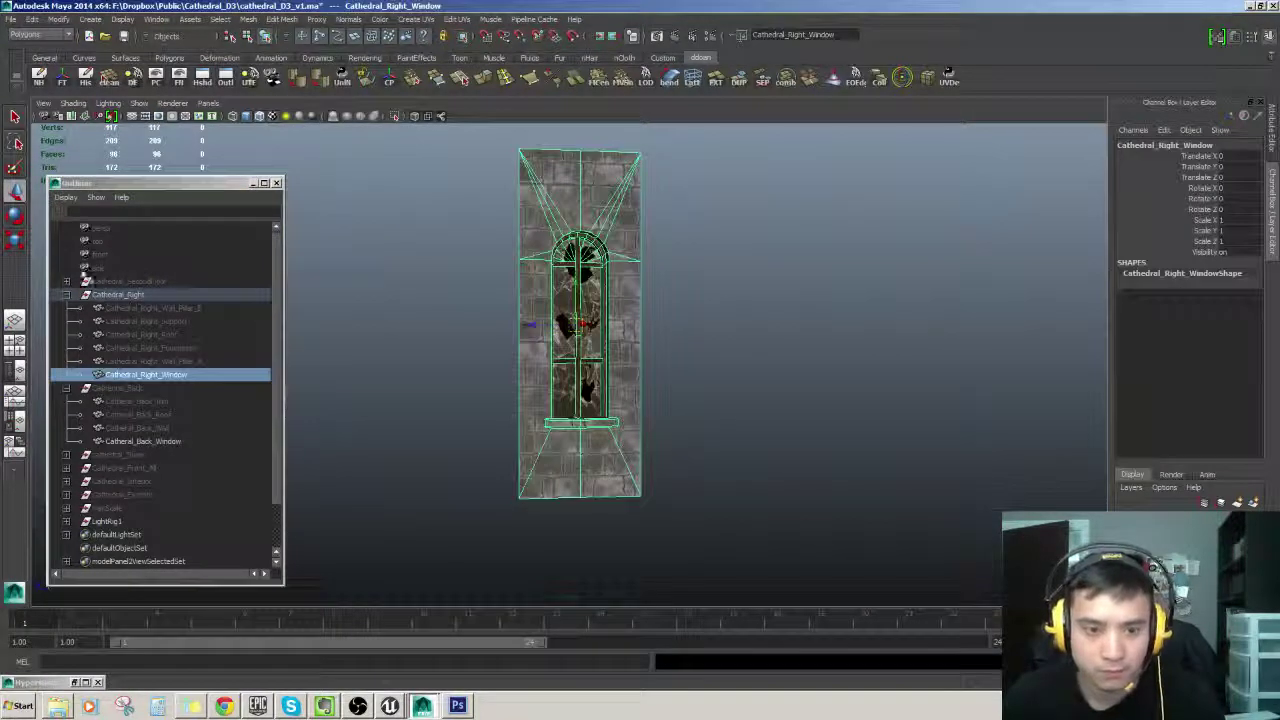
Step: Export the selected window as Cathedral_Right_Window.fbx in the Content buildings folder, replacing the existing file
{"action": "left_click", "coordinate": [12, 19]}
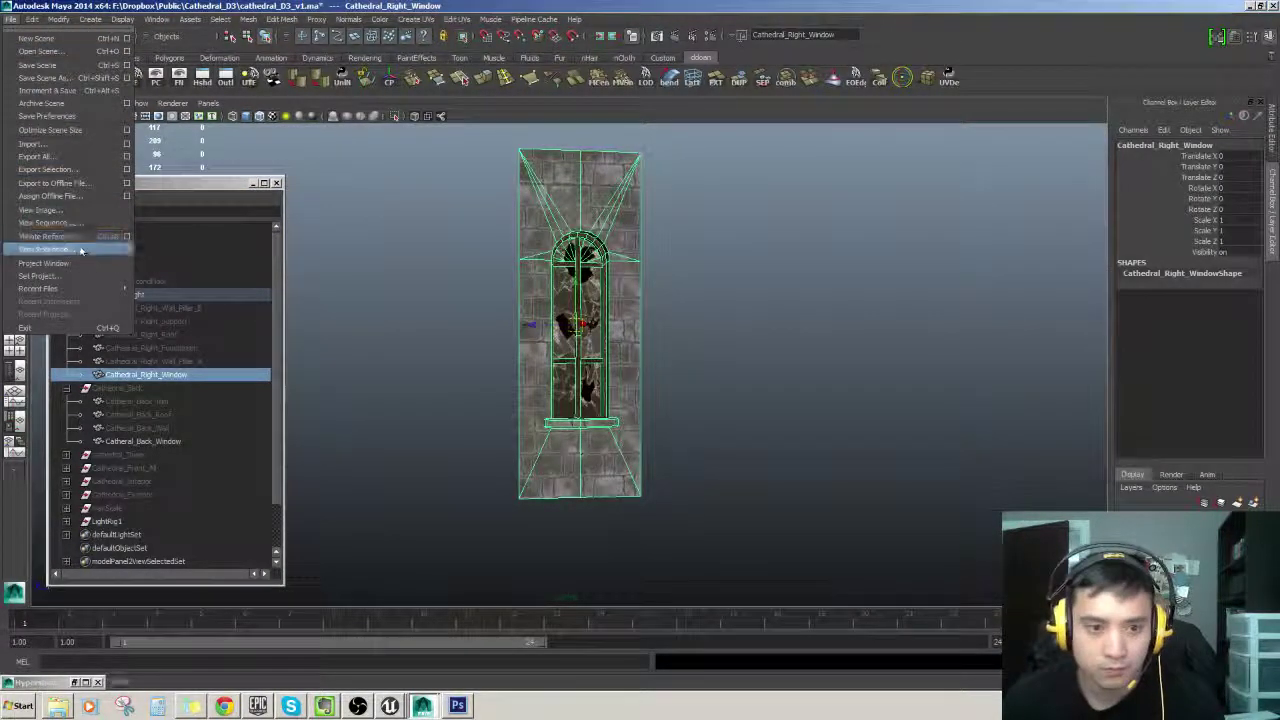
{"action": "left_click", "coordinate": [70, 170]}
{"action": "key", "text": "ctrl+v"}
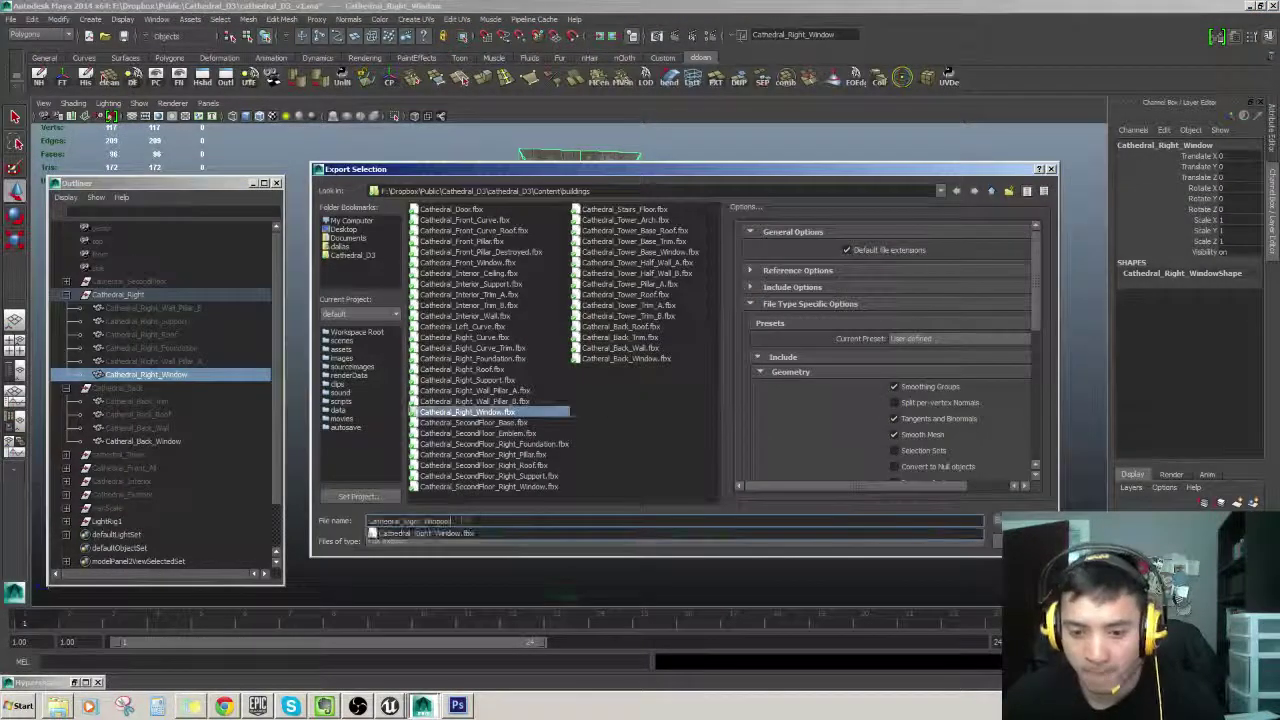
{"action": "left_click", "coordinate": [457, 534]}
{"action": "left_click", "coordinate": [1018, 521]}
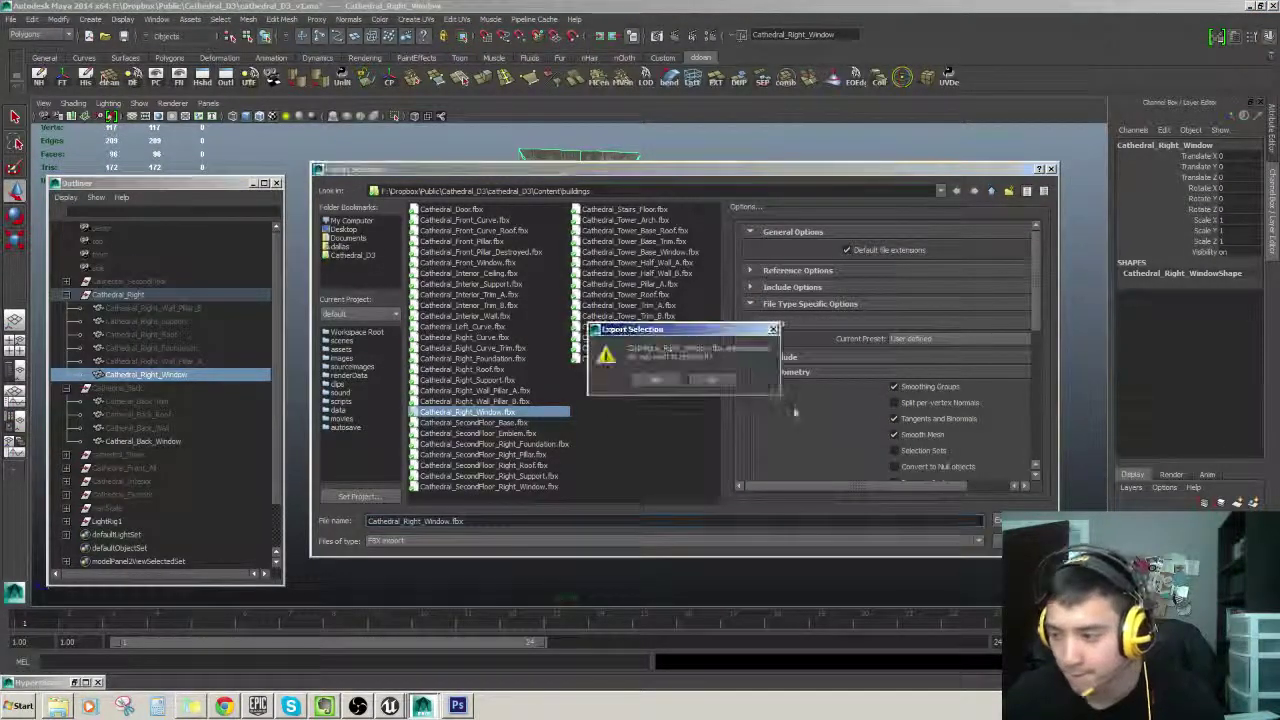
{"action": "left_click", "coordinate": [664, 382]}
Step: Switch to Unreal Editor's Cathedral_D3_V2 level and assign the Broken_Glass material to Element 2 of Cathedral_Right_Window4
{"action": "left_click", "coordinate": [388, 709]}
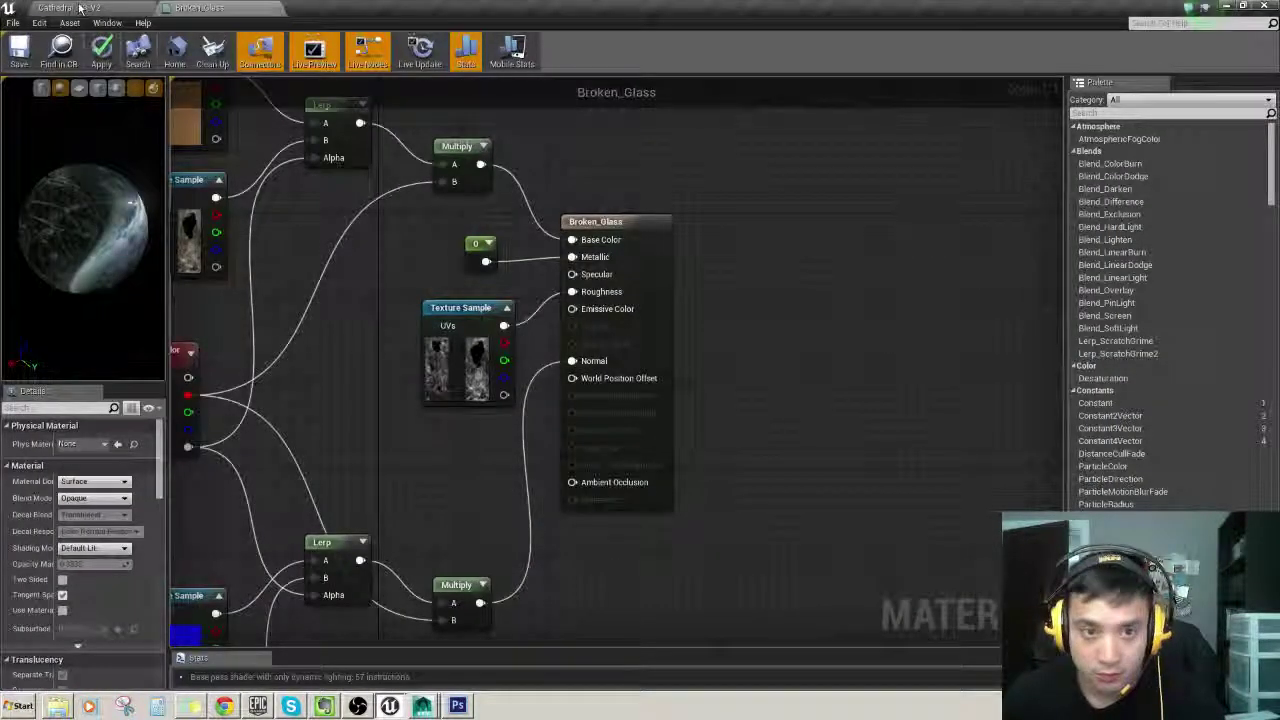
{"action": "left_click", "coordinate": [100, 8]}
{"action": "scroll", "coordinate": [606, 523], "scroll_direction": "down", "scroll_amount": 4}
{"action": "left_click_drag", "start_coordinate": [606, 523], "coordinate": [825, 515], "text": "alt"}
{"action": "right_click_drag", "start_coordinate": [825, 515], "coordinate": [865, 490]}
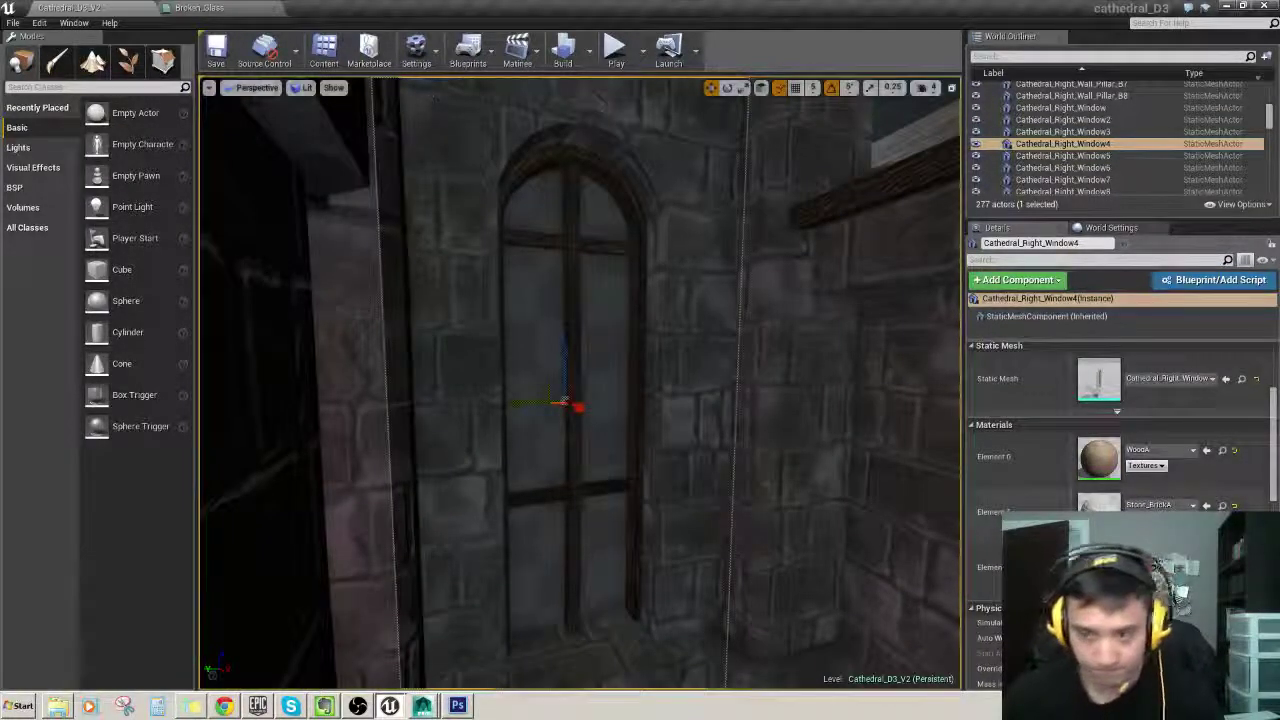
{"action": "left_click", "coordinate": [325, 50]}
{"action": "left_click_drag", "start_coordinate": [218, 437], "coordinate": [1100, 566]}
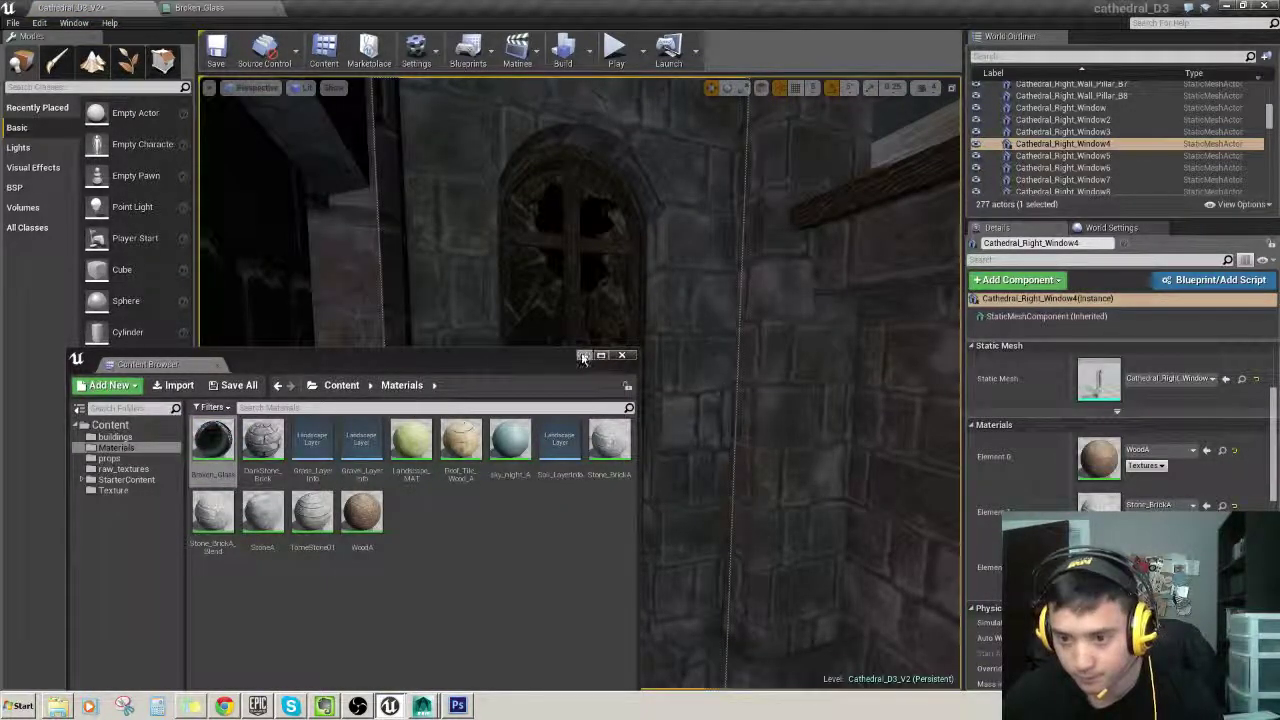
{"action": "left_click", "coordinate": [584, 357]}
{"action": "key", "text": "s"}
{"action": "right_click_drag", "start_coordinate": [584, 358], "coordinate": [555, 343]}
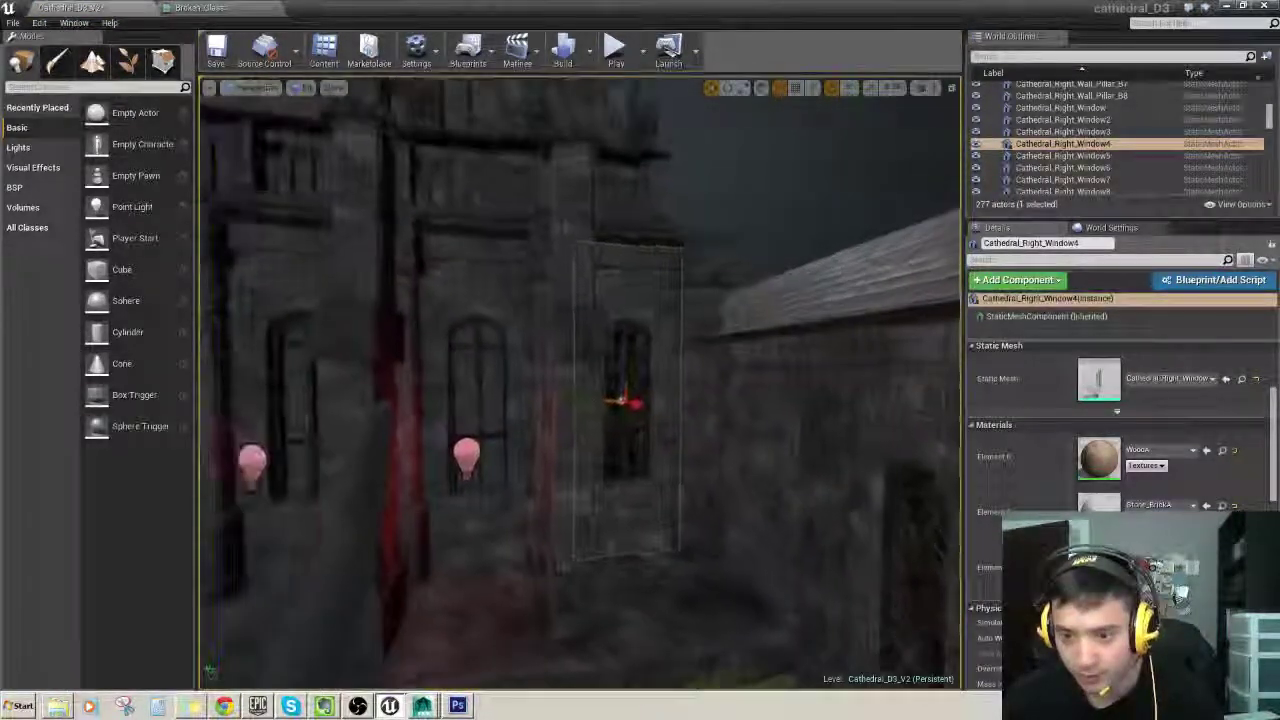
Step: Open the right window's static mesh and assign Broken_Glass to its Element 2
{"action": "double_click", "coordinate": [1092, 397]}
{"action": "mouse_move", "coordinate": [671, 349]}
{"action": "right_mouse_down"}
{"action": "mouse_move", "coordinate": [640, 349]}
{"action": "mouse_move", "coordinate": [665, 349]}
{"action": "right_mouse_up"}
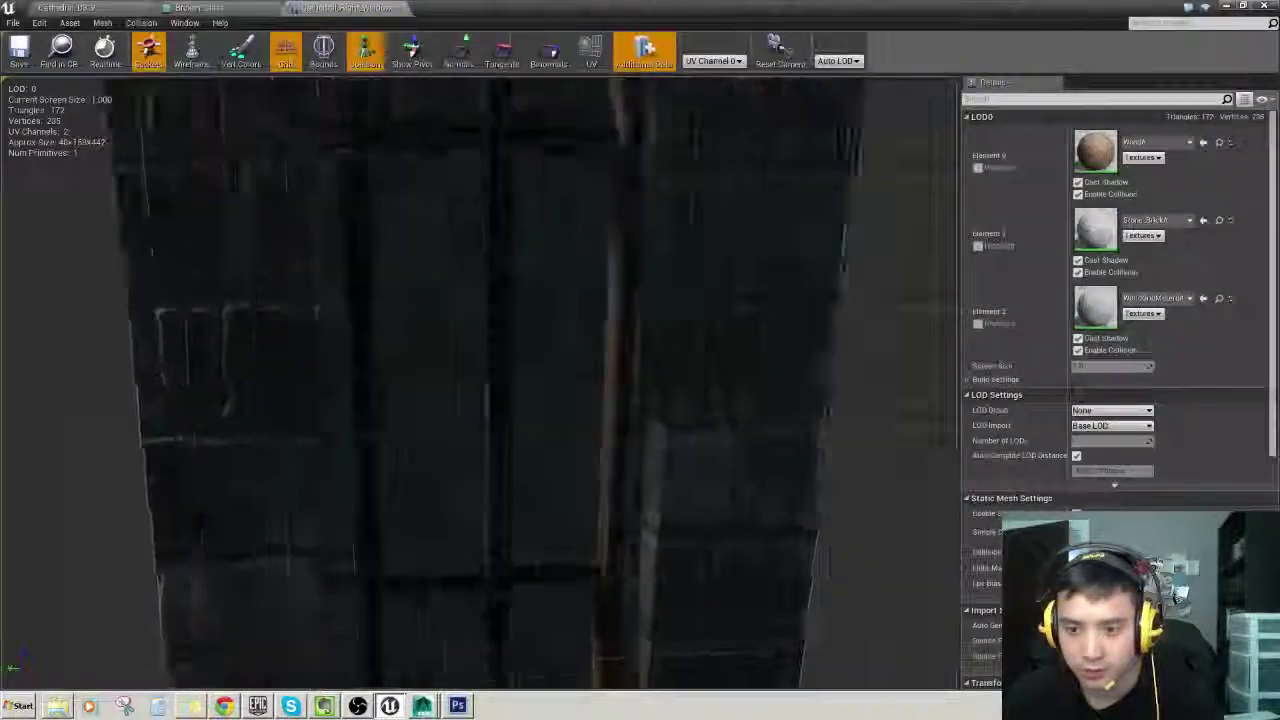
{"action": "mouse_move", "coordinate": [756, 350]}
{"action": "right_mouse_down"}
{"action": "mouse_move", "coordinate": [735, 350]}
{"action": "mouse_move", "coordinate": [756, 350]}
{"action": "right_mouse_up"}
{"action": "key", "text": "s"}
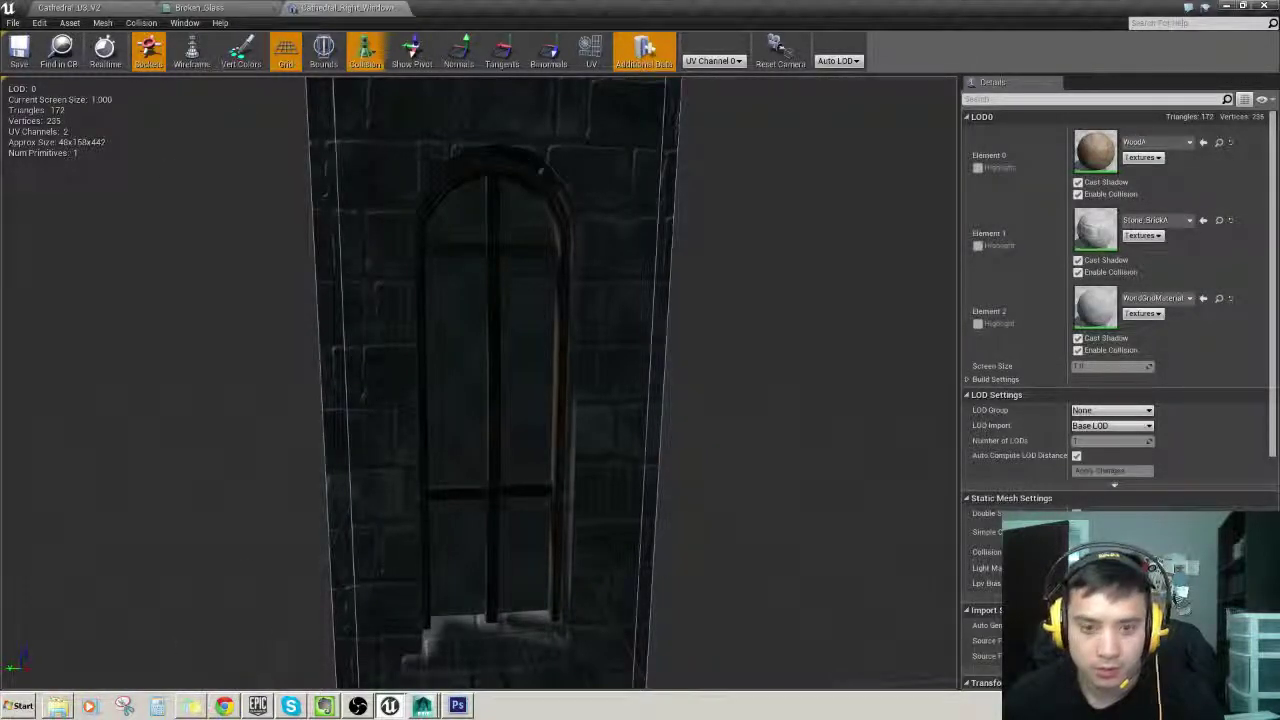
{"action": "left_click", "coordinate": [361, 707]}
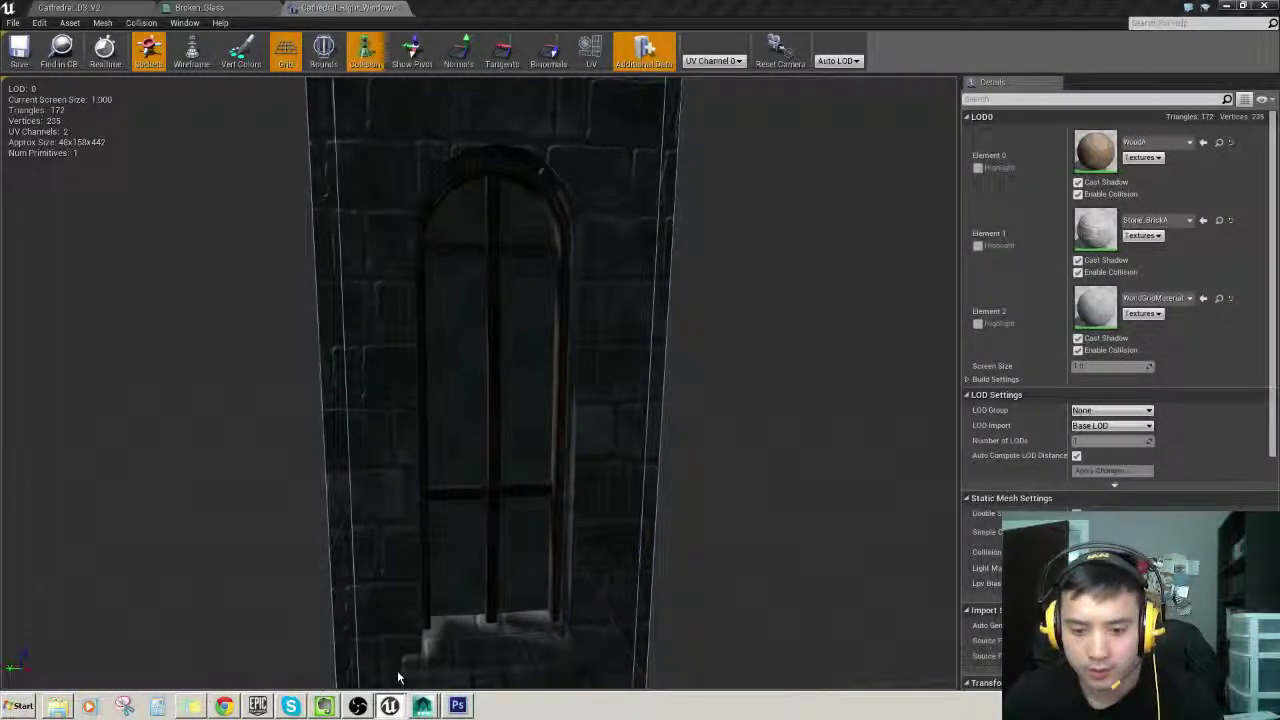
{"action": "left_click", "coordinate": [390, 706]}
{"action": "left_click_drag", "start_coordinate": [213, 445], "coordinate": [1085, 310]}
{"action": "left_click", "coordinate": [586, 356]}
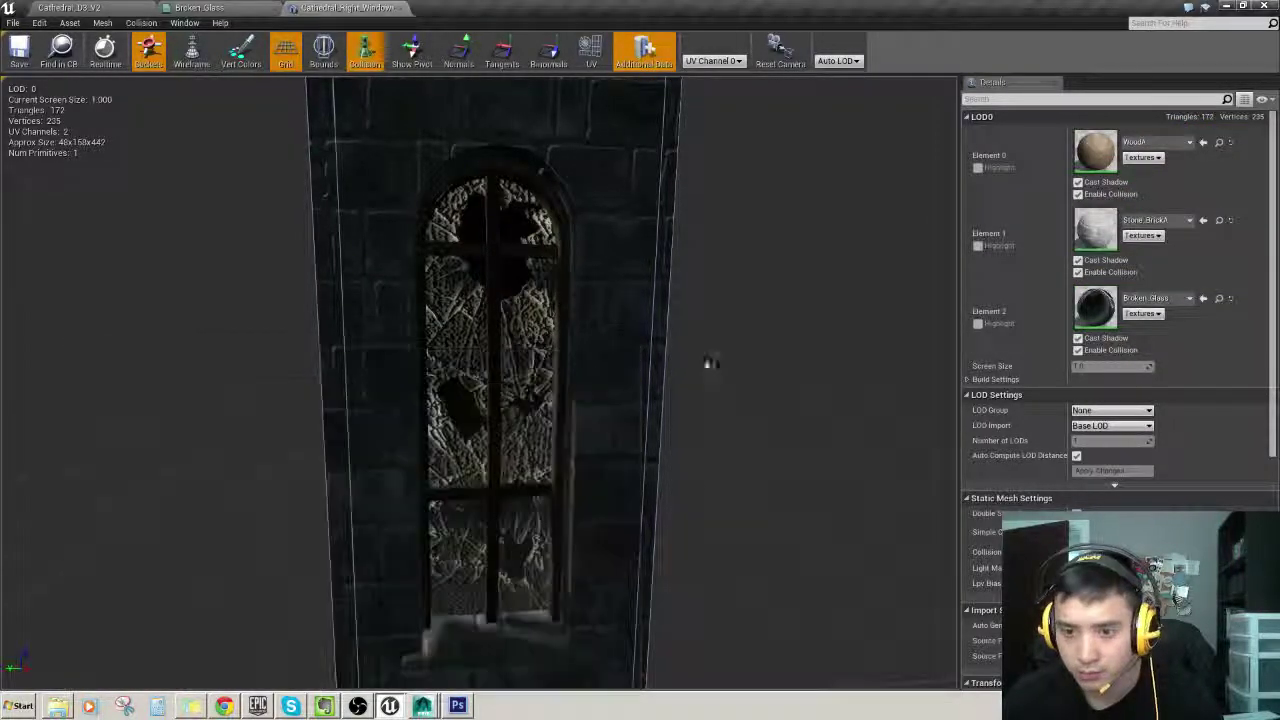
Step: Save and close the right window's static mesh, and close the Broken_Glass material with its changes applied
{"action": "right_click_drag", "start_coordinate": [722, 387], "coordinate": [752, 387]}
{"action": "right_click_drag", "start_coordinate": [626, 391], "coordinate": [469, 206]}
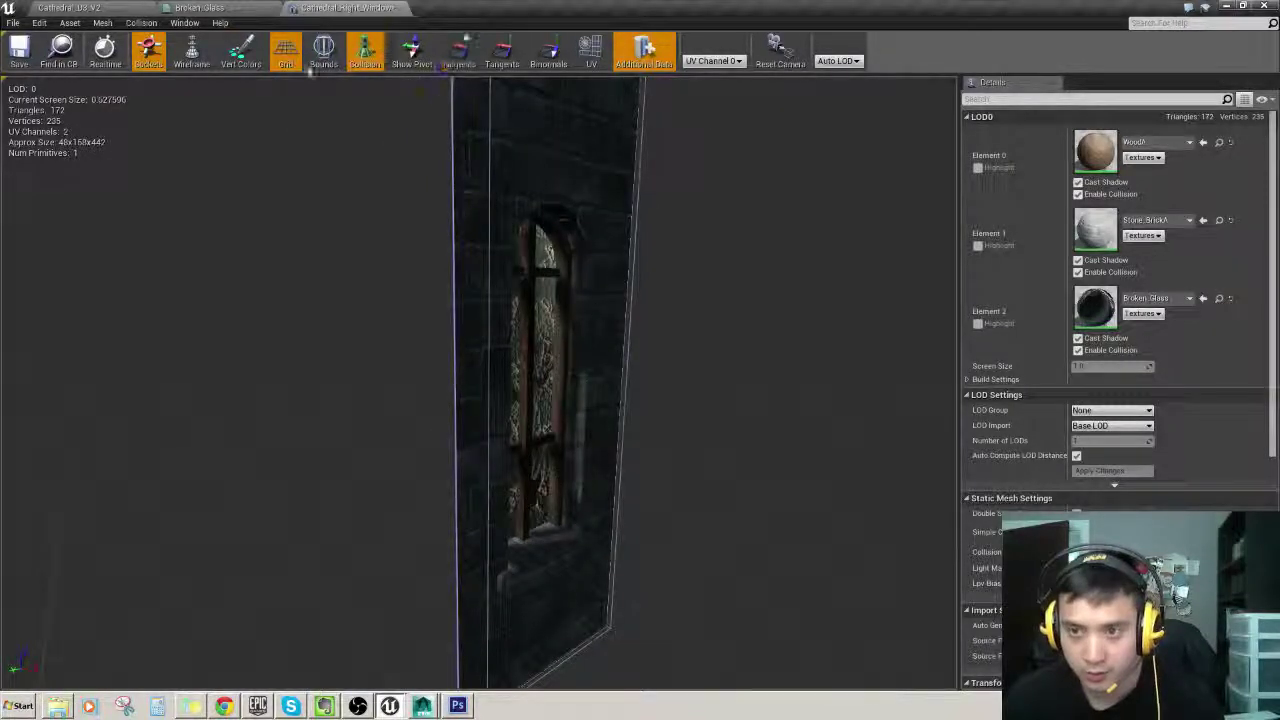
{"action": "left_click", "coordinate": [29, 55]}
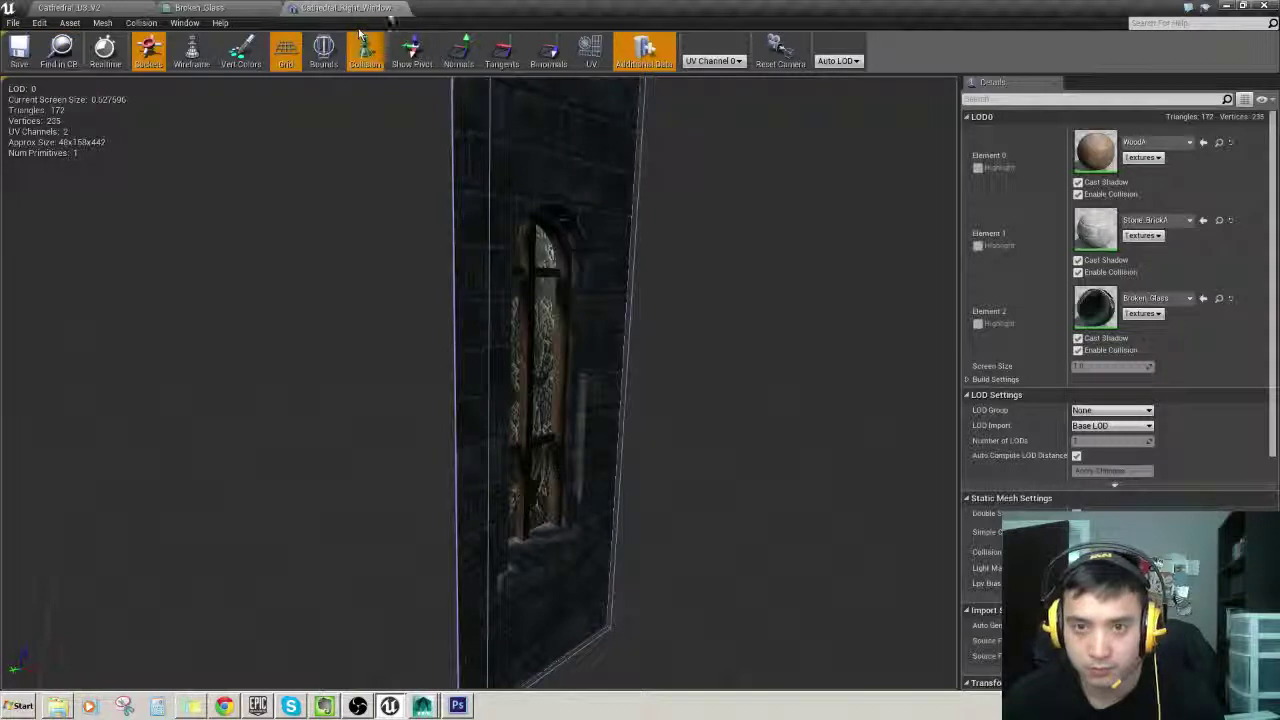
{"action": "left_click", "coordinate": [250, 8]}
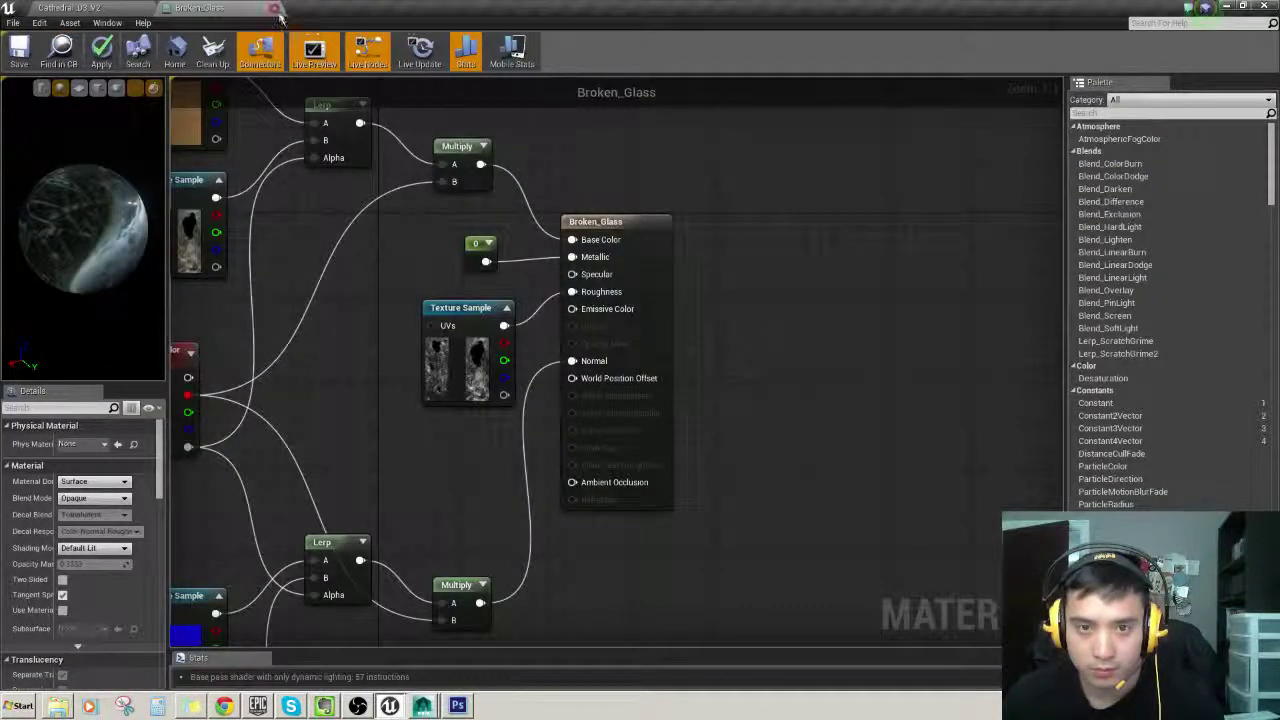
{"action": "left_click", "coordinate": [275, 8]}
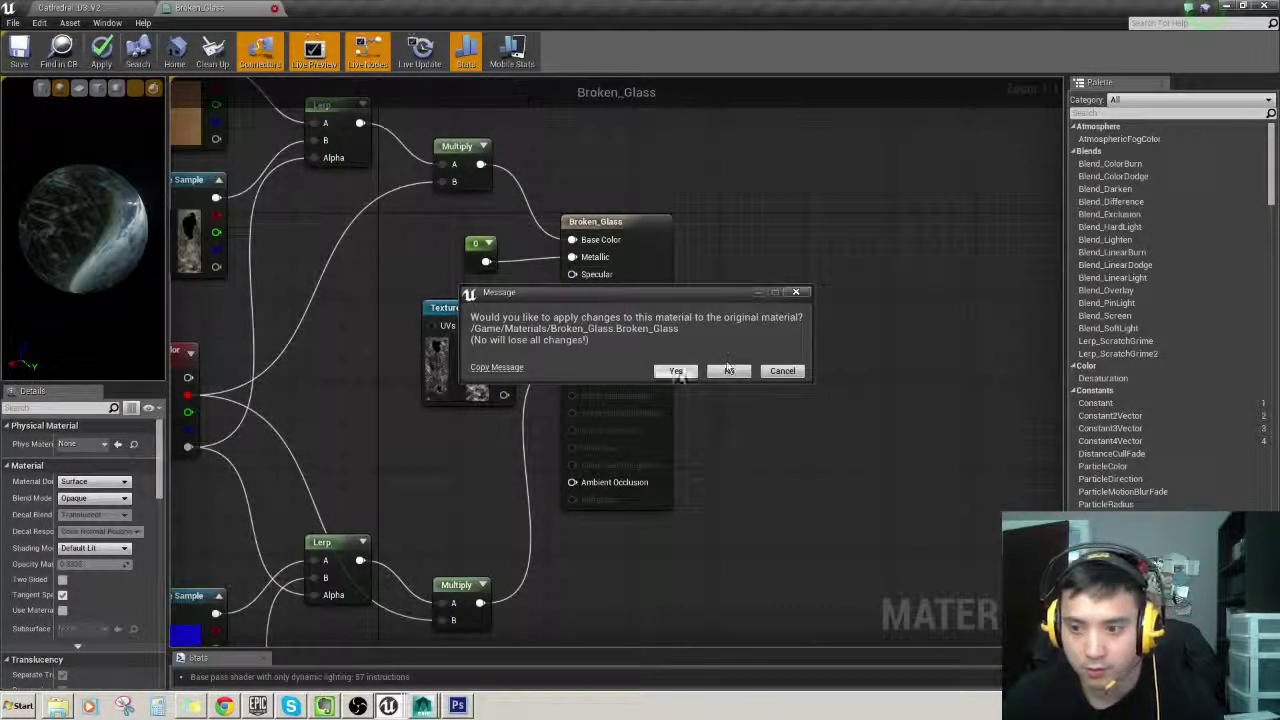
{"action": "left_click", "coordinate": [676, 371]}
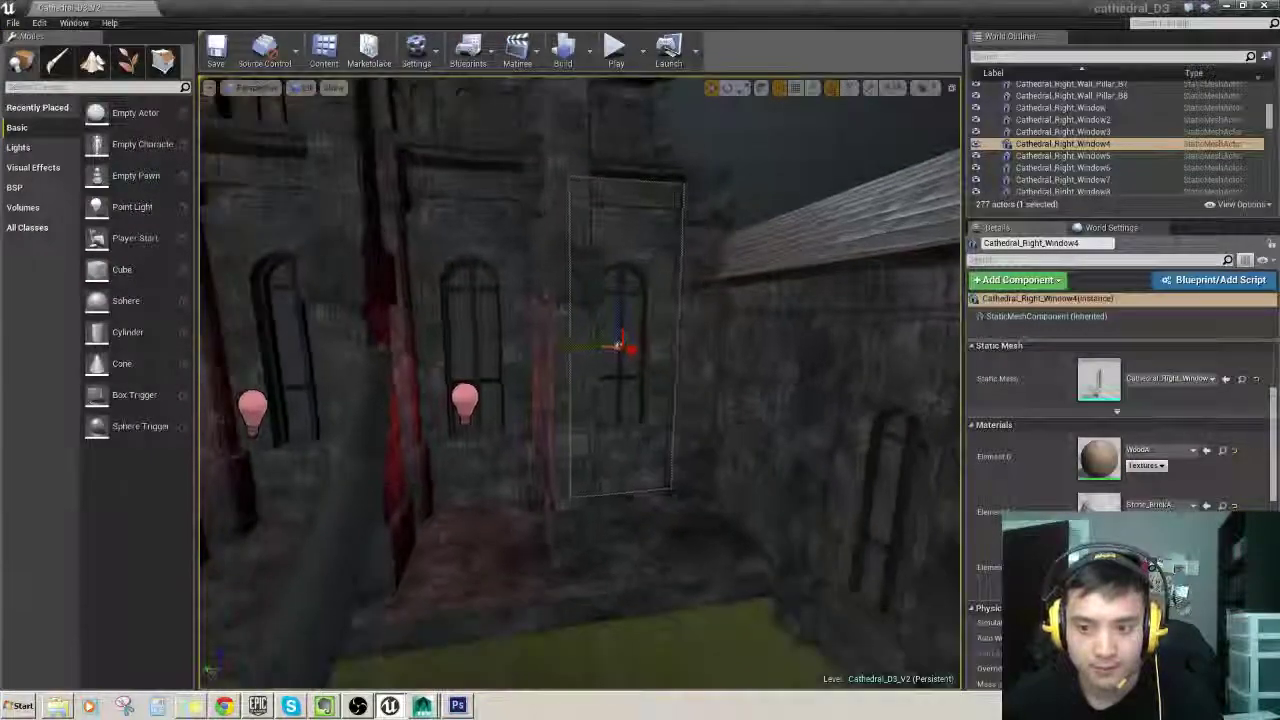
Step: Select the right windows along the cathedral wall one after another to check which ones show the broken glass
{"action": "key", "text": "w"}
{"action": "right_click_drag", "start_coordinate": [872, 424], "coordinate": [872, 424]}
{"action": "left_click", "coordinate": [474, 480]}
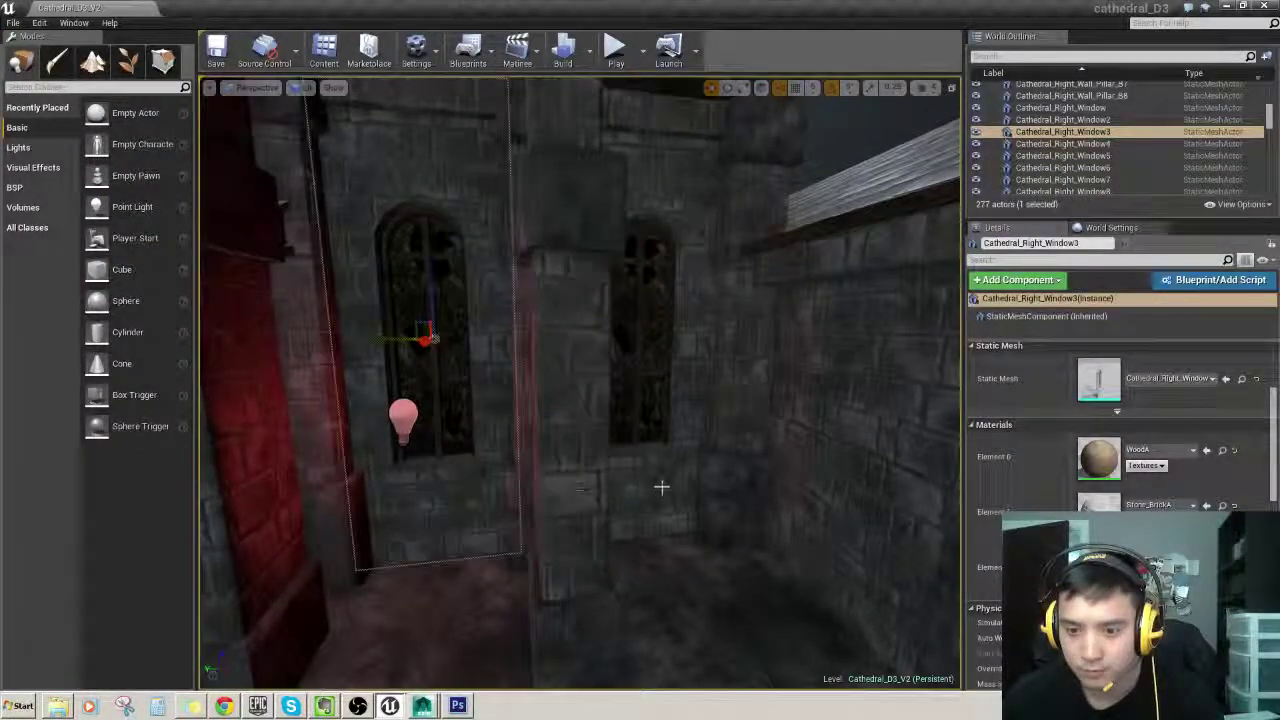
{"action": "left_click", "coordinate": [661, 486]}
{"action": "left_click", "coordinate": [472, 487]}
{"action": "key", "text": "s"}
{"action": "right_click_drag", "start_coordinate": [472, 487], "coordinate": [489, 471]}
{"action": "left_click", "coordinate": [520, 519]}
{"action": "key", "text": "w"}
{"action": "right_click_drag", "start_coordinate": [520, 519], "coordinate": [520, 519]}
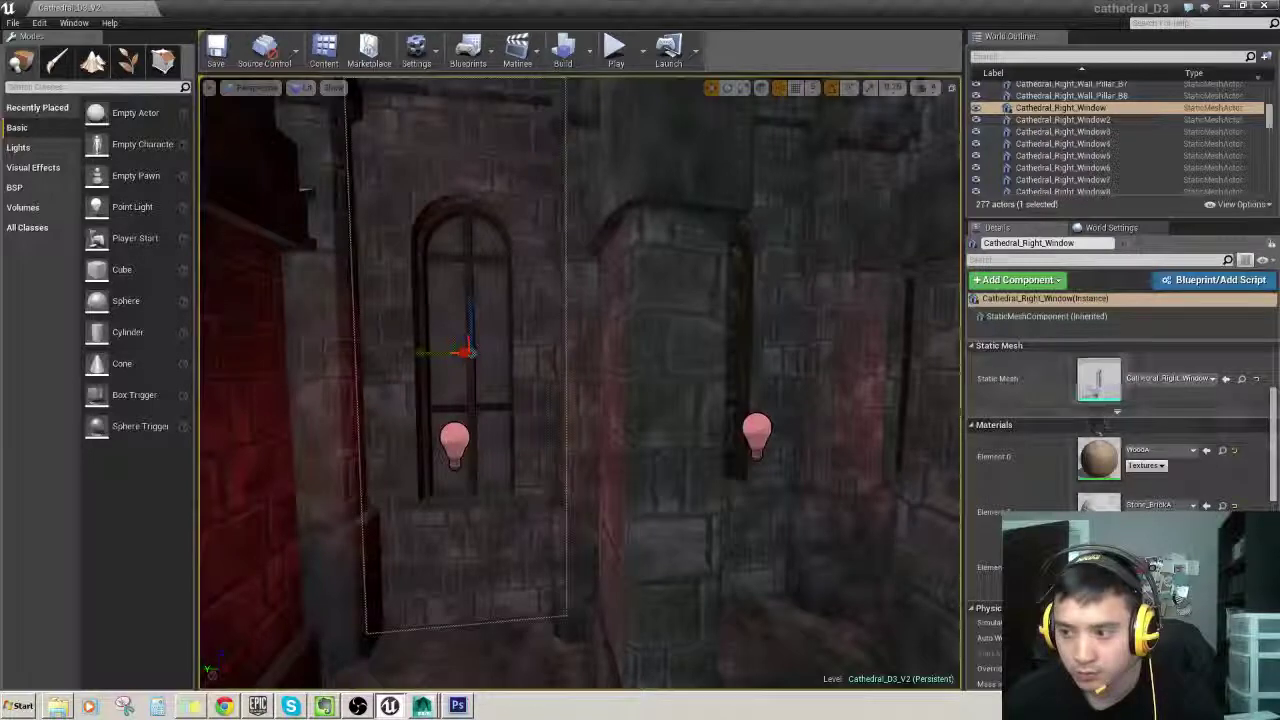
Step: Open the static mesh of Cathedral_Right_Window to check its glass material, and close it
{"action": "double_click", "coordinate": [1092, 388]}
{"action": "left_click_drag", "start_coordinate": [620, 391], "coordinate": [620, 391]}
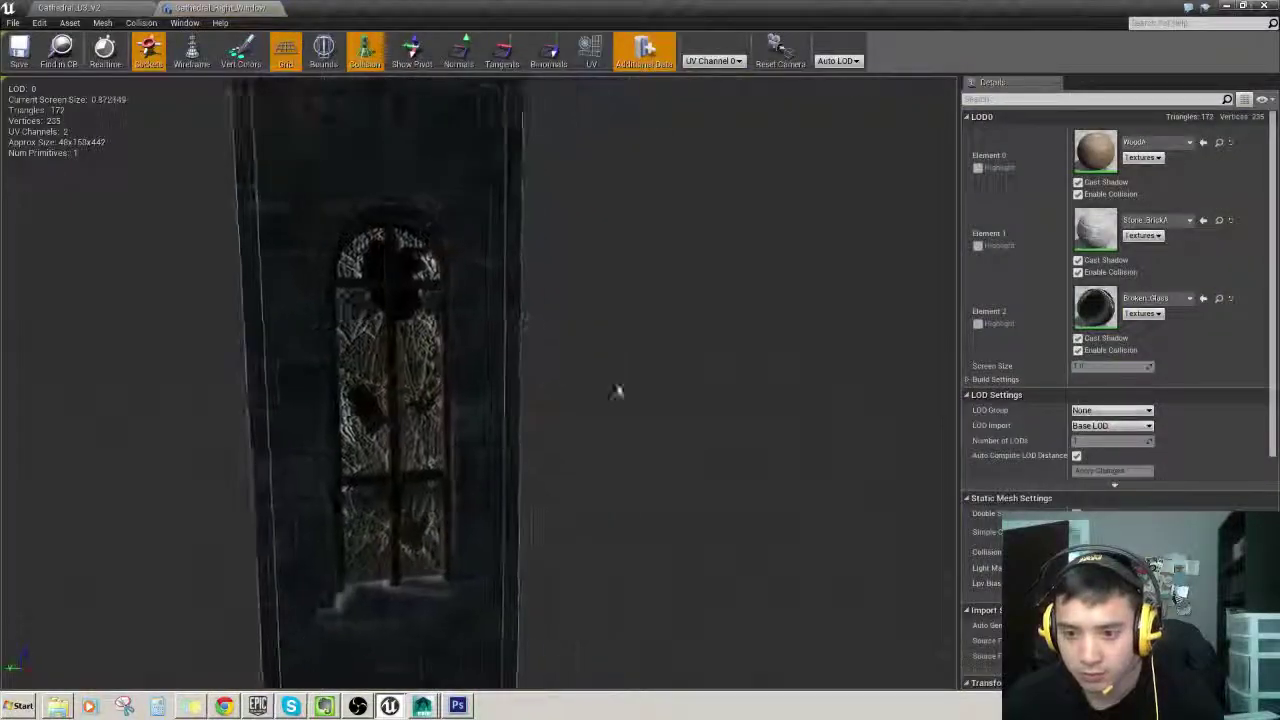
{"action": "left_click", "coordinate": [273, 9]}
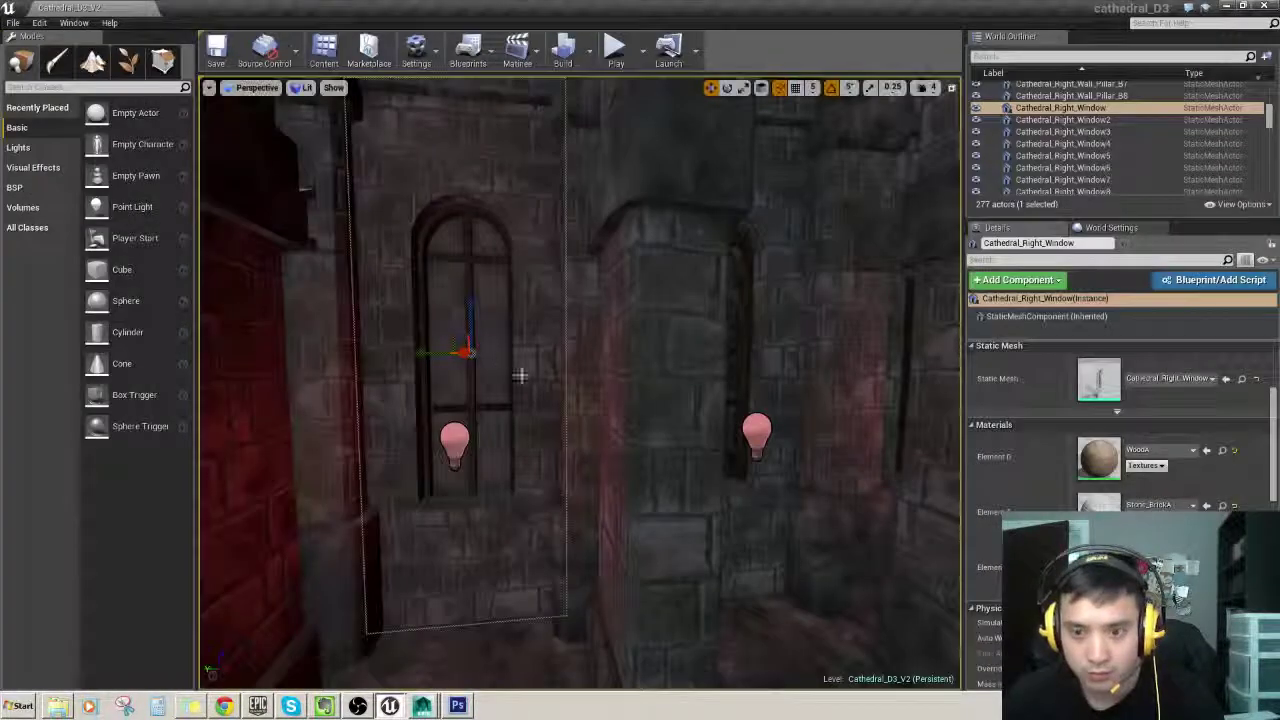
Step: Delete the Cathedral_Right_Window actor from the cathedral wall
{"action": "right_click_drag", "start_coordinate": [520, 568], "coordinate": [545, 530]}
{"action": "left_click", "coordinate": [520, 568]}
{"action": "left_click", "coordinate": [512, 325]}
{"action": "right_click_drag", "start_coordinate": [512, 325], "coordinate": [567, 353]}
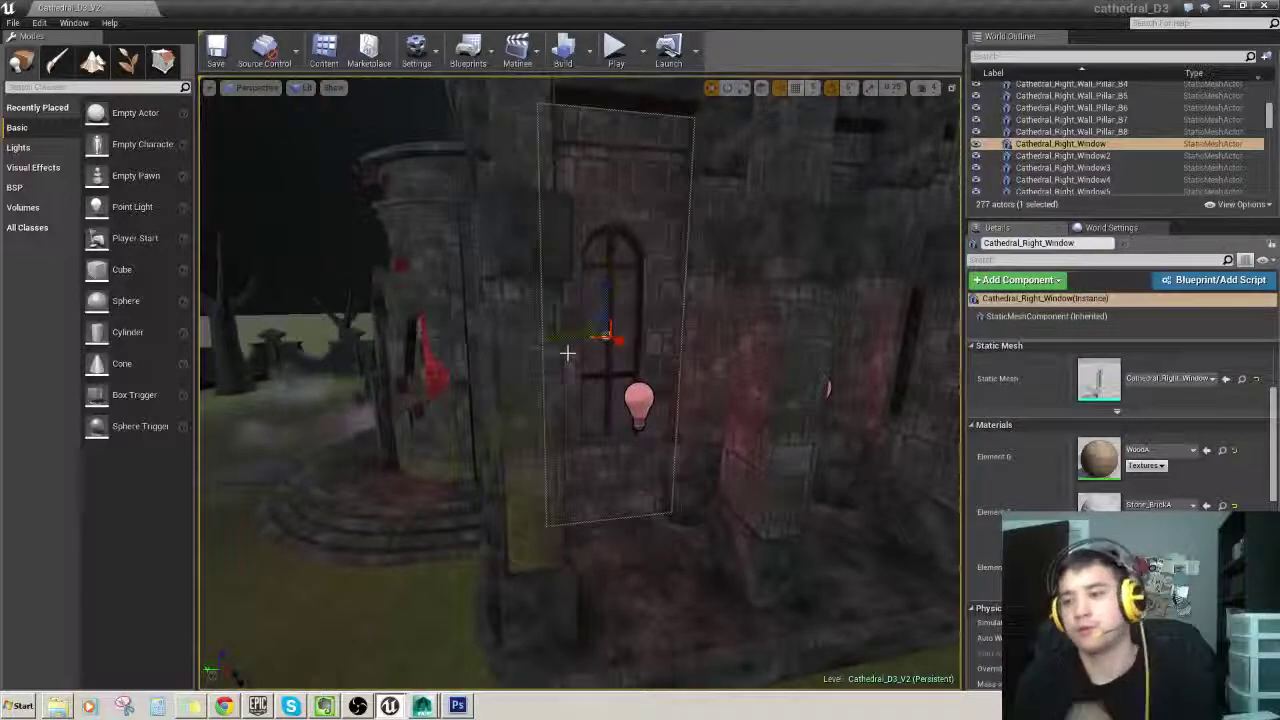
{"action": "right_click_drag", "start_coordinate": [663, 405], "coordinate": [608, 405]}
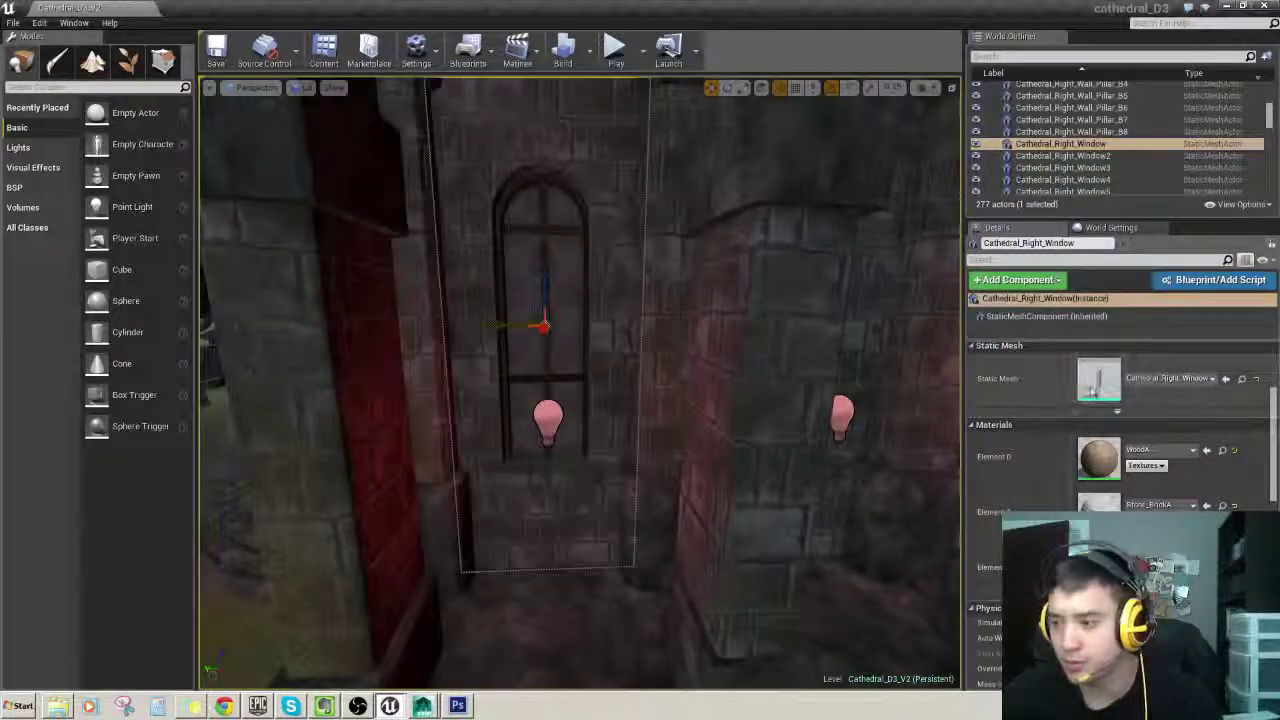
{"action": "key", "text": "Delete"}
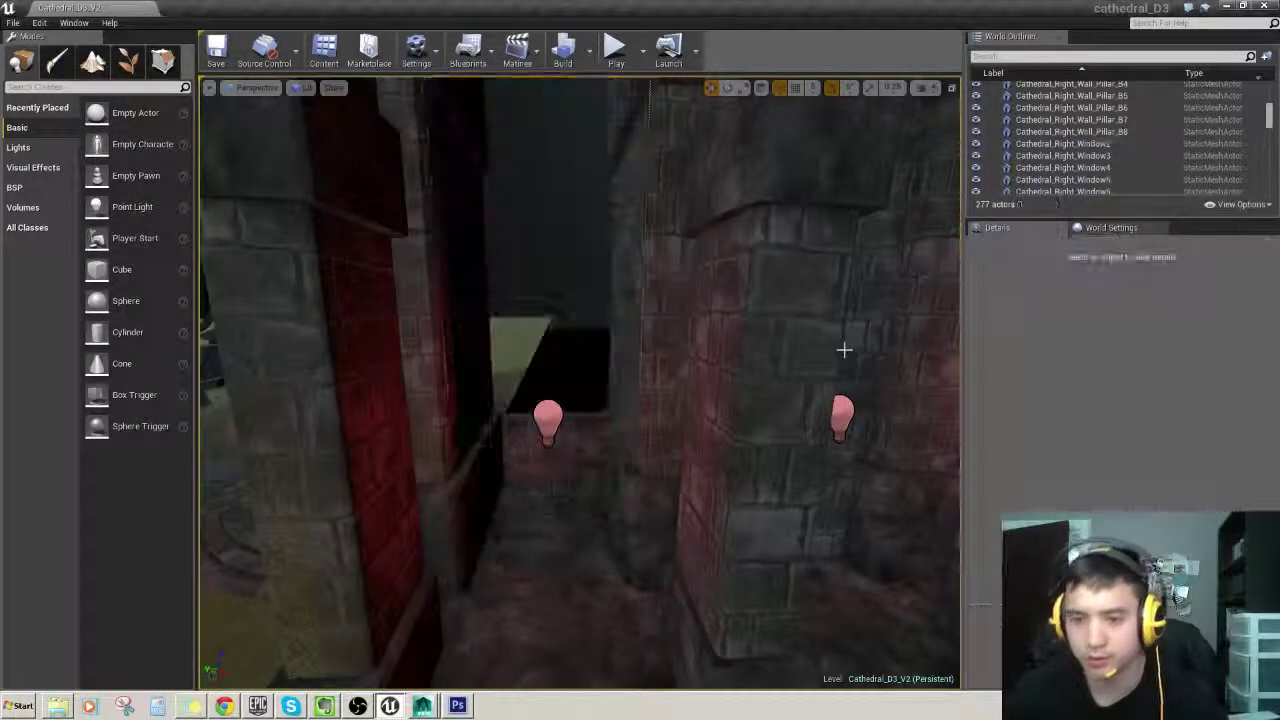
Step: Duplicate Cathedral_Right_Window2 along the wall into the empty window opening
{"action": "right_click_drag", "start_coordinate": [842, 349], "coordinate": [775, 362]}
{"action": "left_click", "coordinate": [728, 374]}
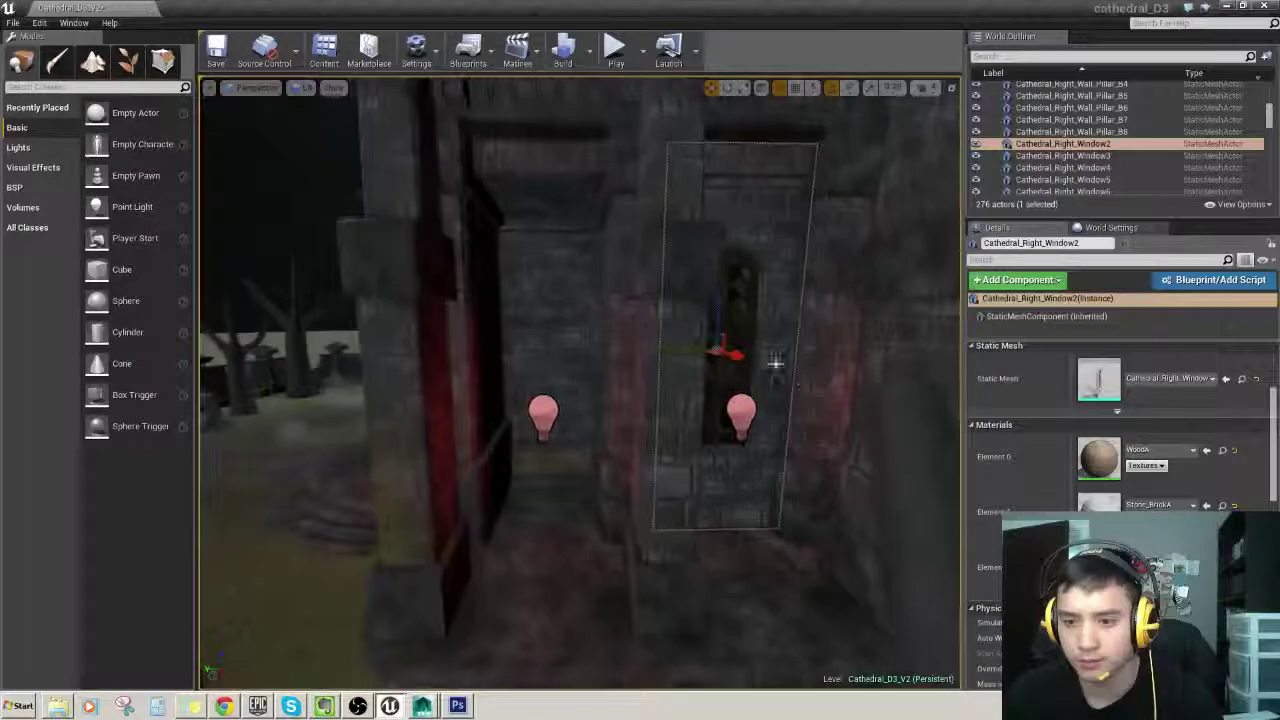
{"action": "left_click_drag", "start_coordinate": [663, 352], "coordinate": [562, 358], "text": "alt"}
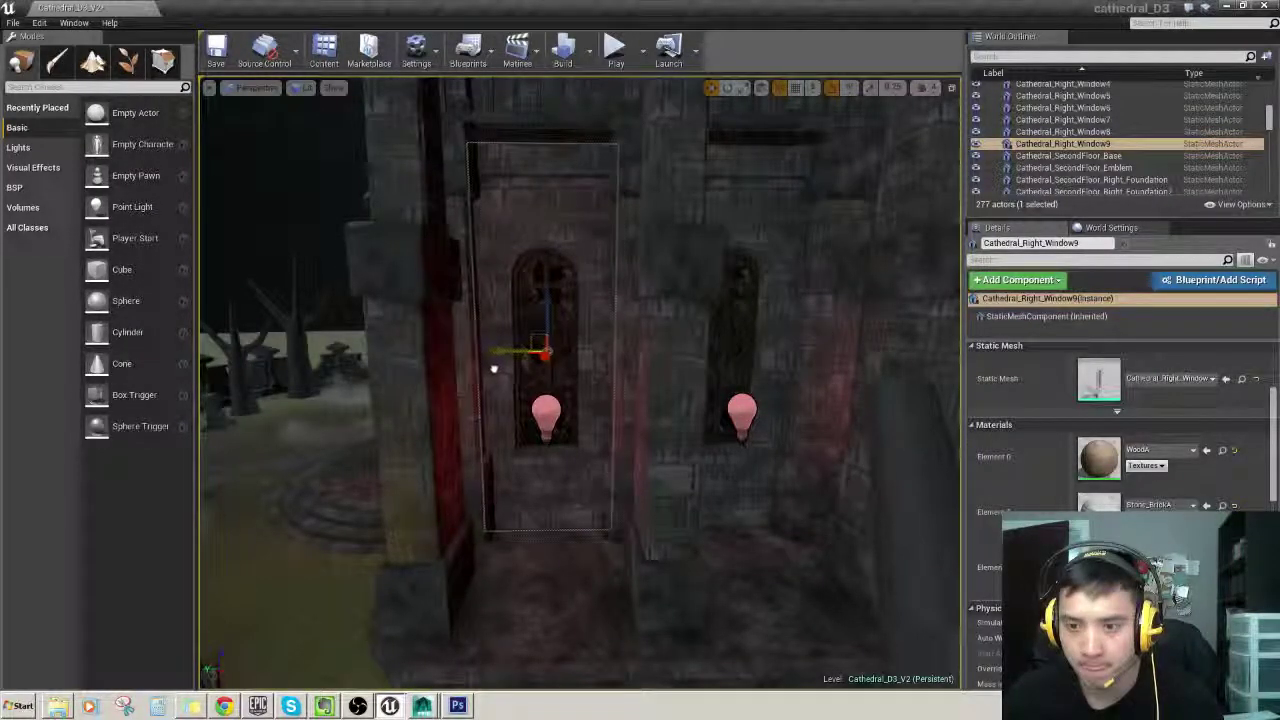
Step: Select Catheral_Back_Window2, inspect the broken glass in the back windows, and save the level and its changed assets
{"action": "left_click", "coordinate": [519, 575]}
{"action": "right_click_drag", "start_coordinate": [519, 575], "coordinate": [650, 568]}
{"action": "left_click", "coordinate": [712, 456]}
{"action": "right_click_drag", "start_coordinate": [712, 456], "coordinate": [606, 277]}
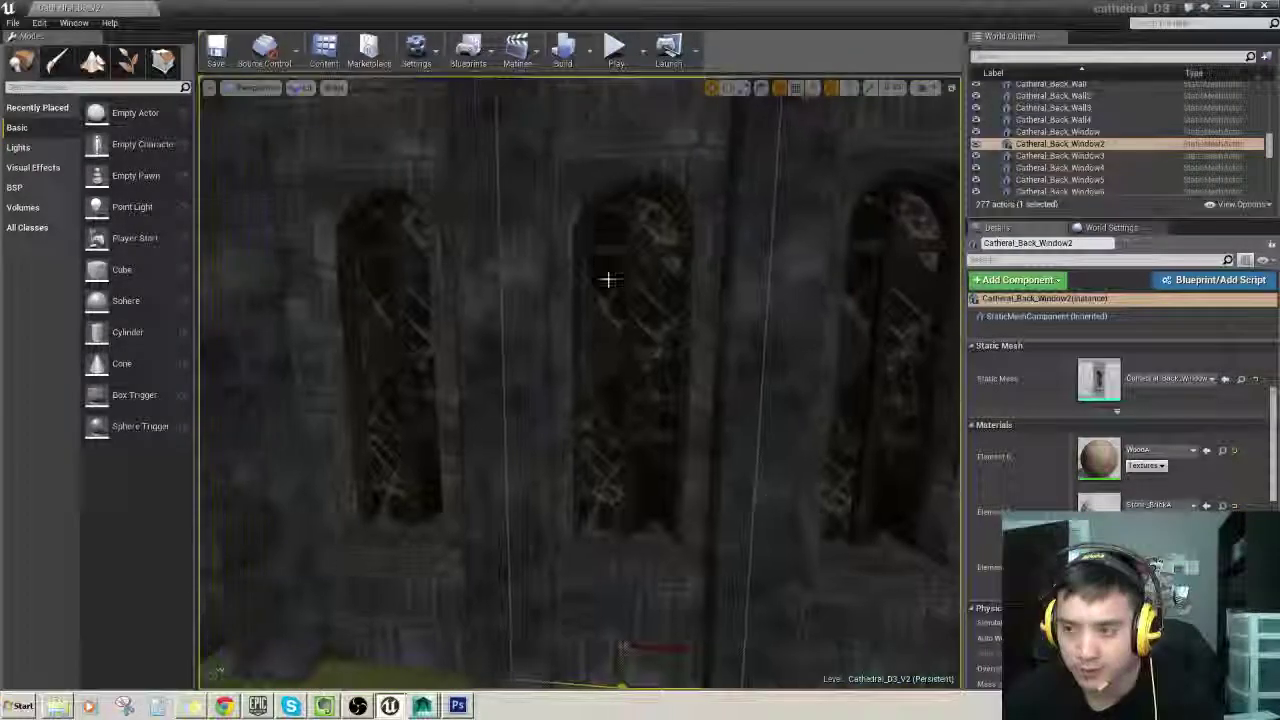
{"action": "right_click_drag", "start_coordinate": [501, 343], "coordinate": [501, 350]}
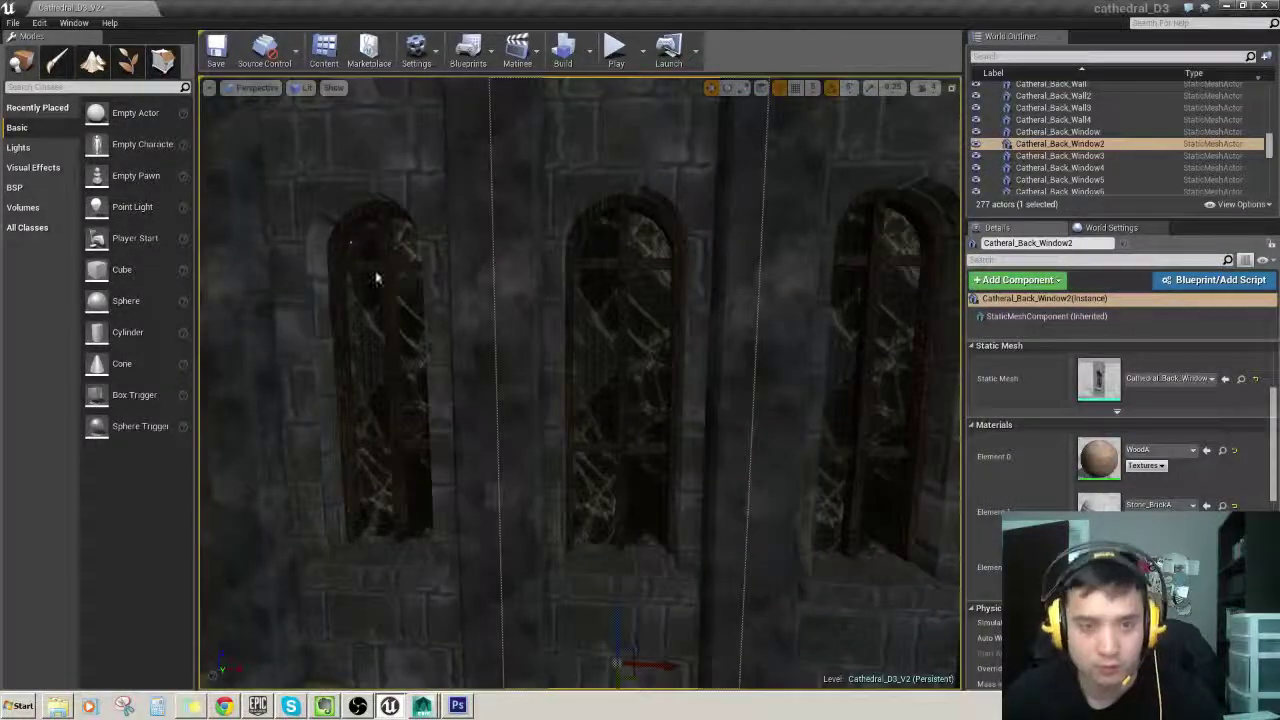
{"action": "key", "text": "ctrl+s"}
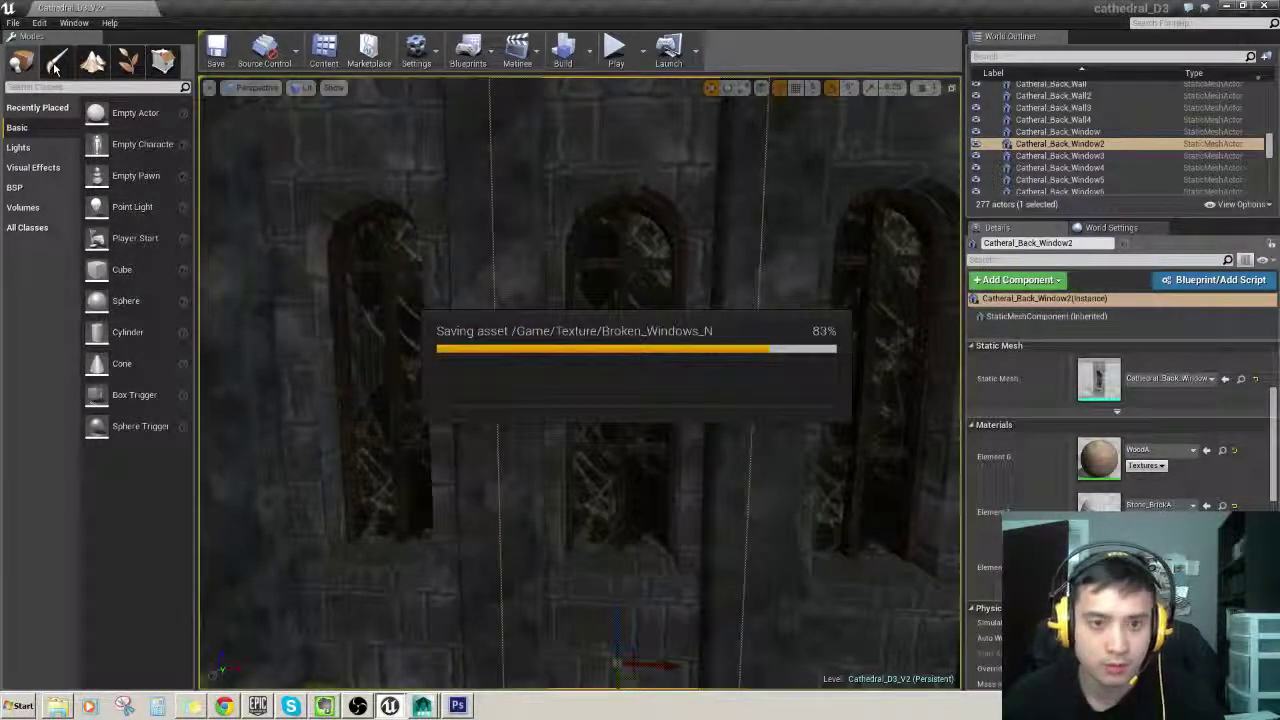
Step: Switch to vertex painting in Blend Weights mode and paint the lower half of the glass in Catheral_Back_Window2
{"action": "left_click", "coordinate": [56, 62]}
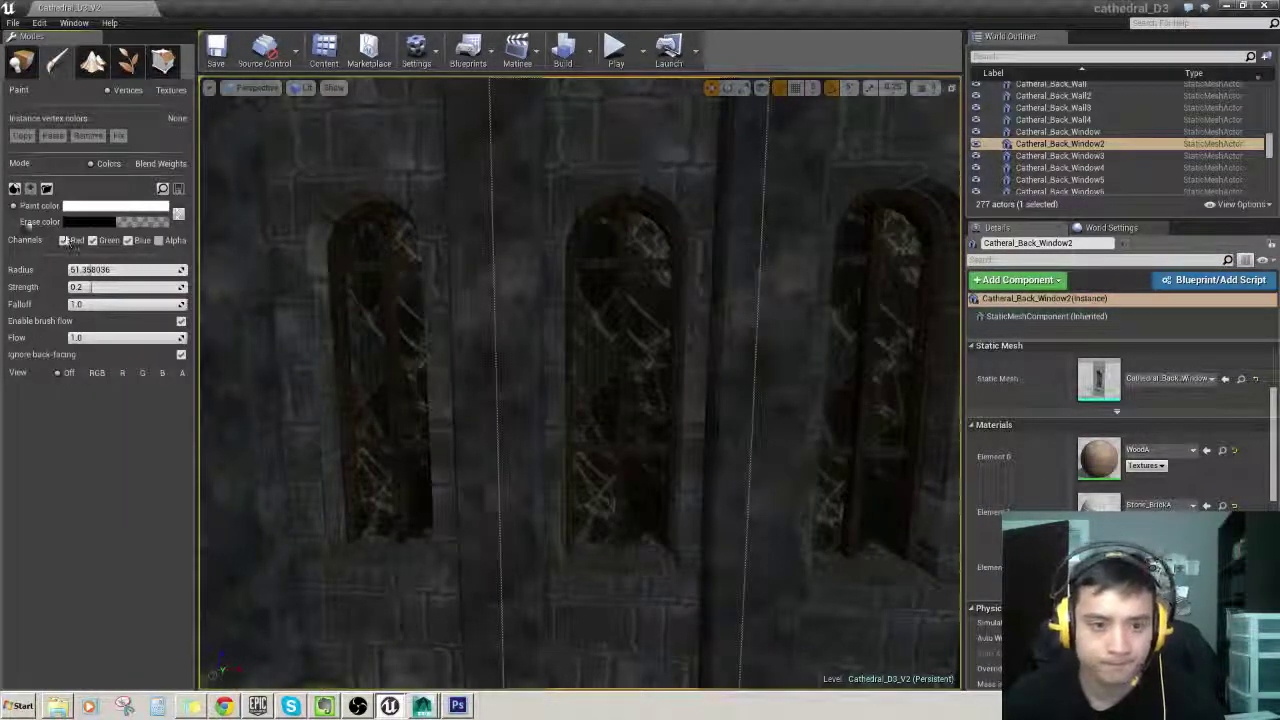
{"action": "left_click", "coordinate": [128, 163]}
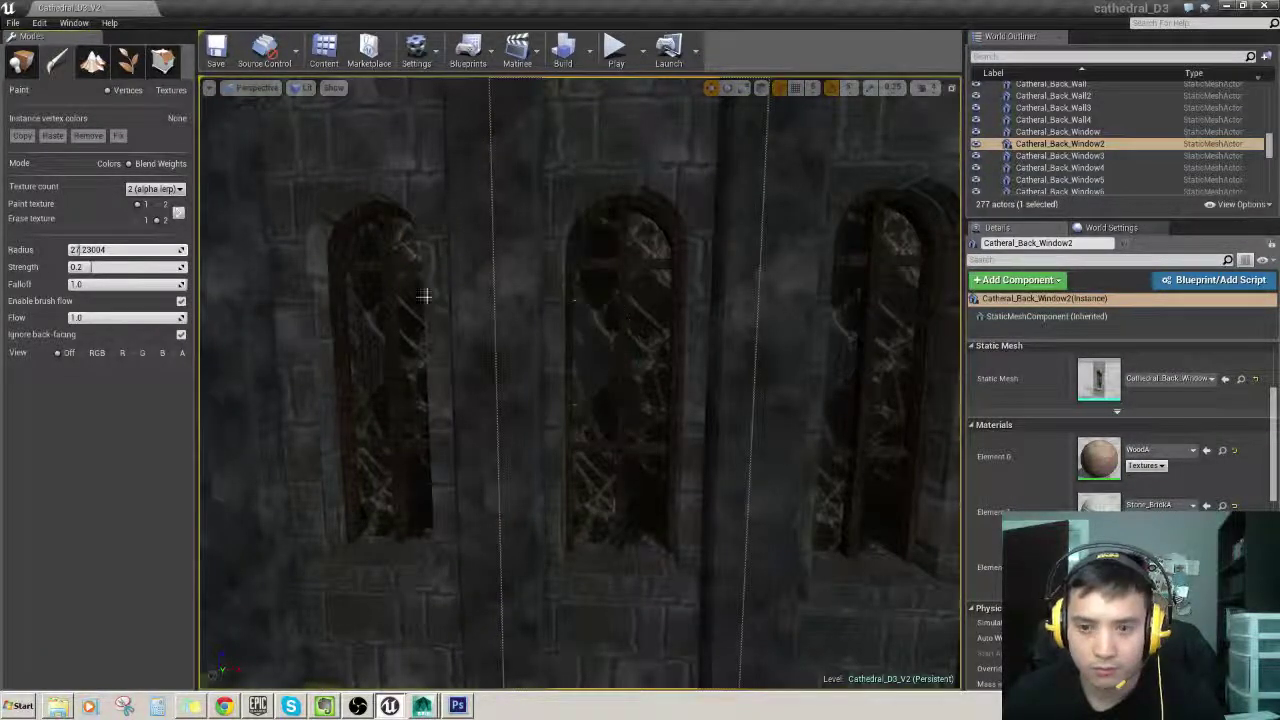
{"action": "mouse_move", "coordinate": [593, 456]}
{"action": "left_mouse_down"}
{"action": "mouse_move", "coordinate": [587, 526]}
{"action": "mouse_move", "coordinate": [606, 528]}
{"action": "left_mouse_up"}
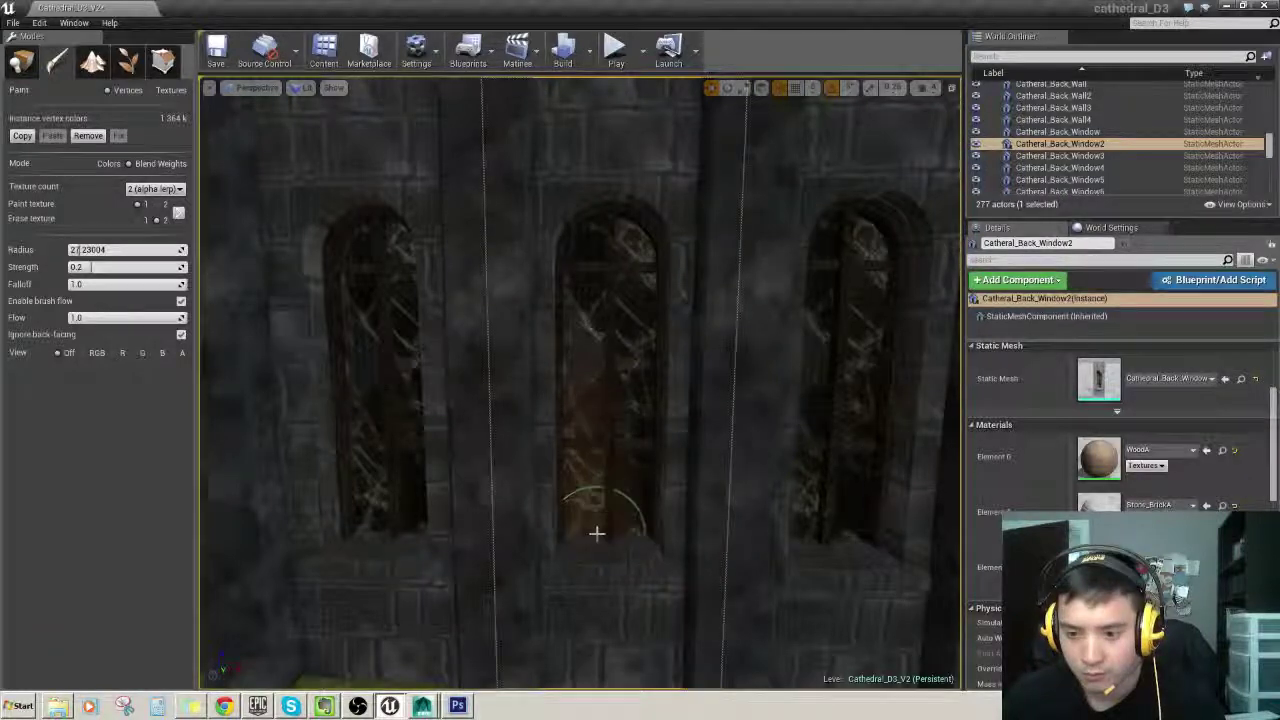
{"action": "left_click_drag", "start_coordinate": [632, 538], "coordinate": [638, 543]}
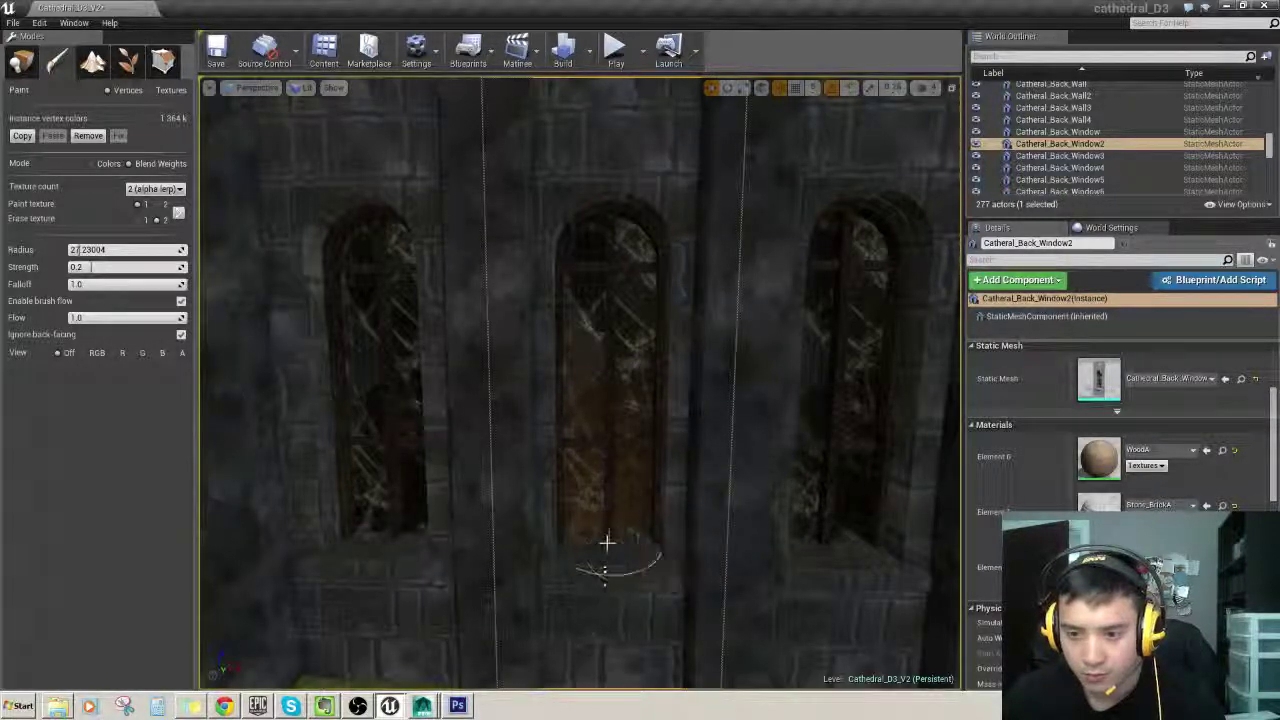
Step: Add Catheral_Back_Window3 to the selection and paint blend weights on the upper part of its glass
{"action": "right_click_drag", "start_coordinate": [648, 443], "coordinate": [672, 412]}
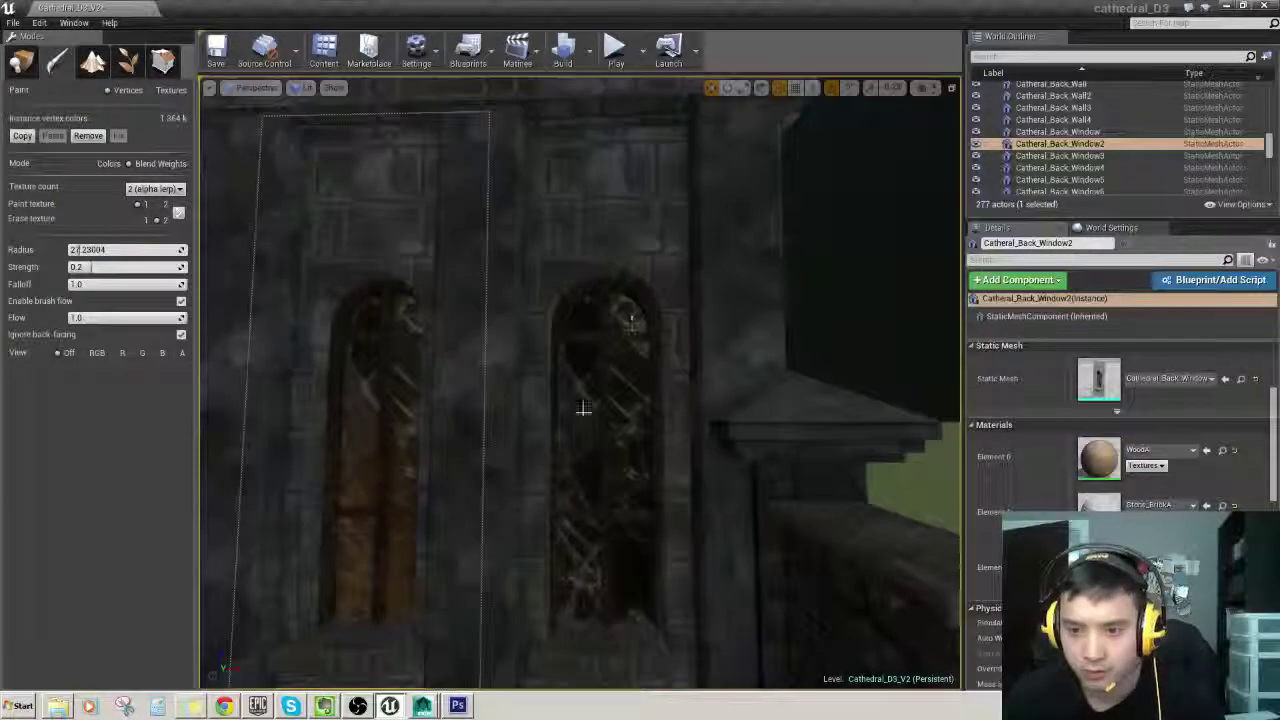
{"action": "left_click", "coordinate": [568, 599], "text": "ctrl"}
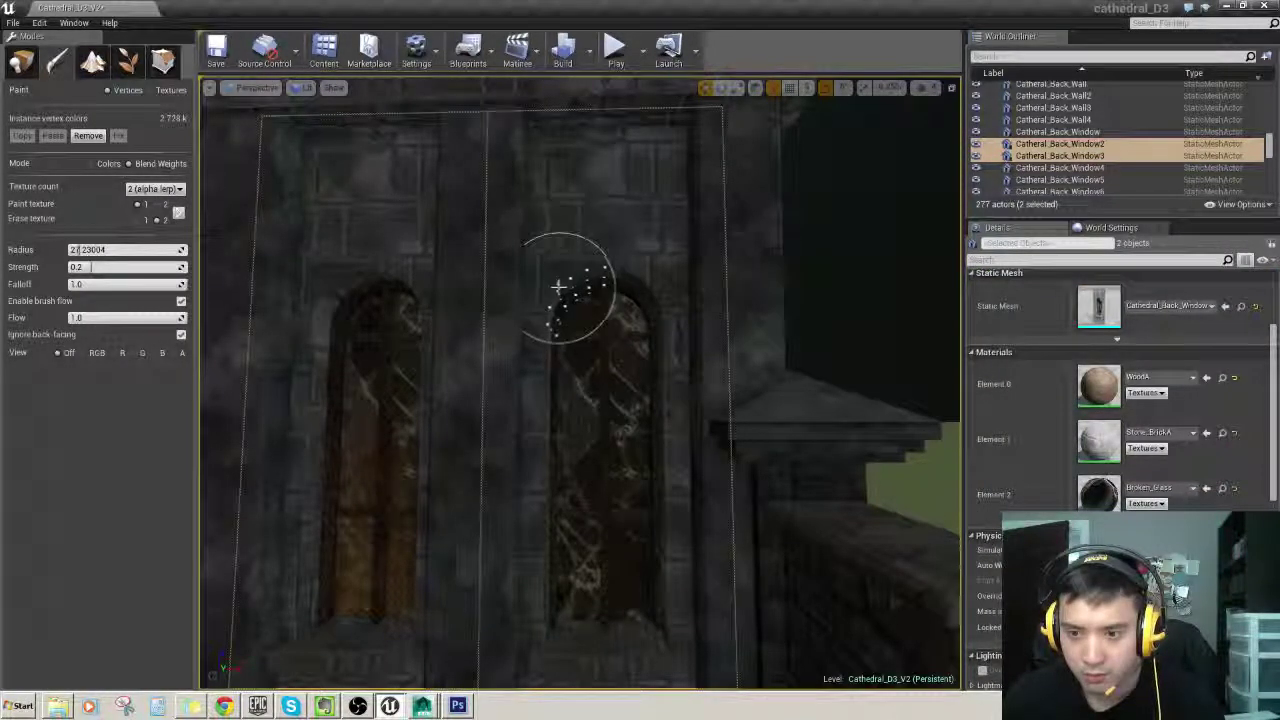
{"action": "mouse_move", "coordinate": [615, 264]}
{"action": "left_mouse_down"}
{"action": "mouse_move", "coordinate": [623, 297]}
{"action": "mouse_move", "coordinate": [650, 290]}
{"action": "left_mouse_up"}
Step: Add Catheral_Back_Window to the selection and paint blend weights on its lower and upper glass areas
{"action": "right_click_drag", "start_coordinate": [694, 266], "coordinate": [626, 231]}
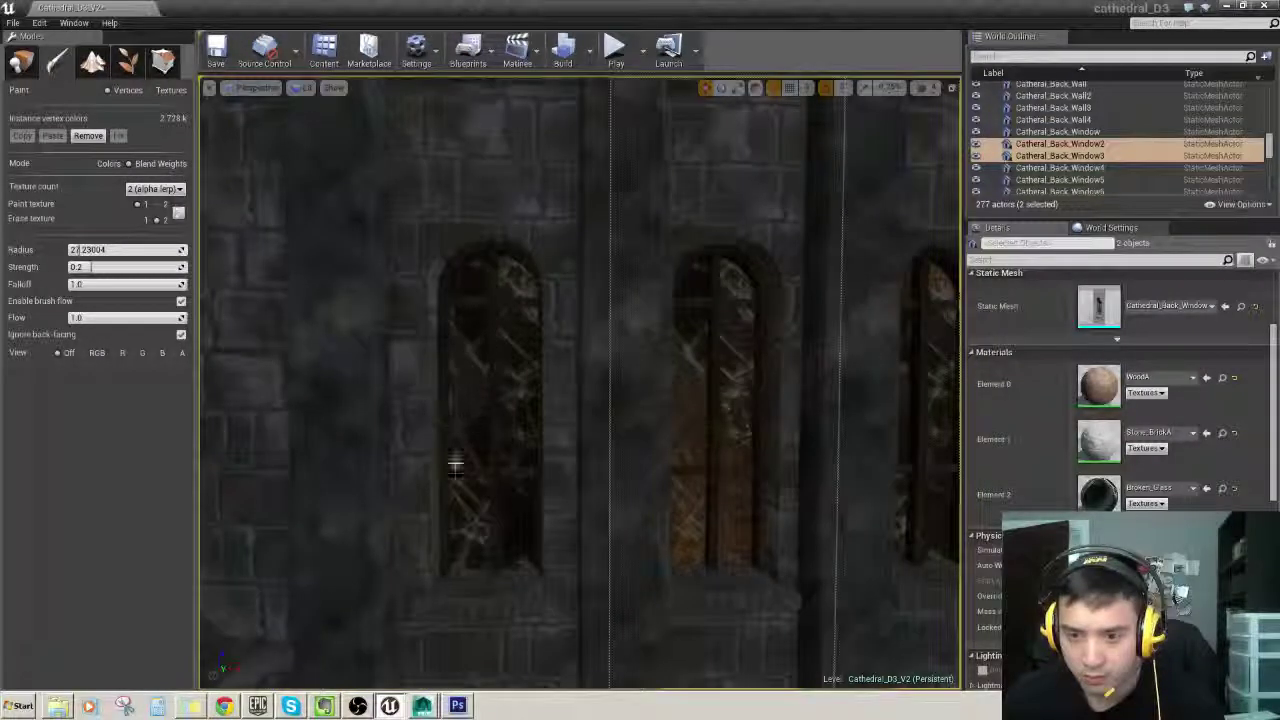
{"action": "left_click", "coordinate": [433, 406], "text": "ctrl"}
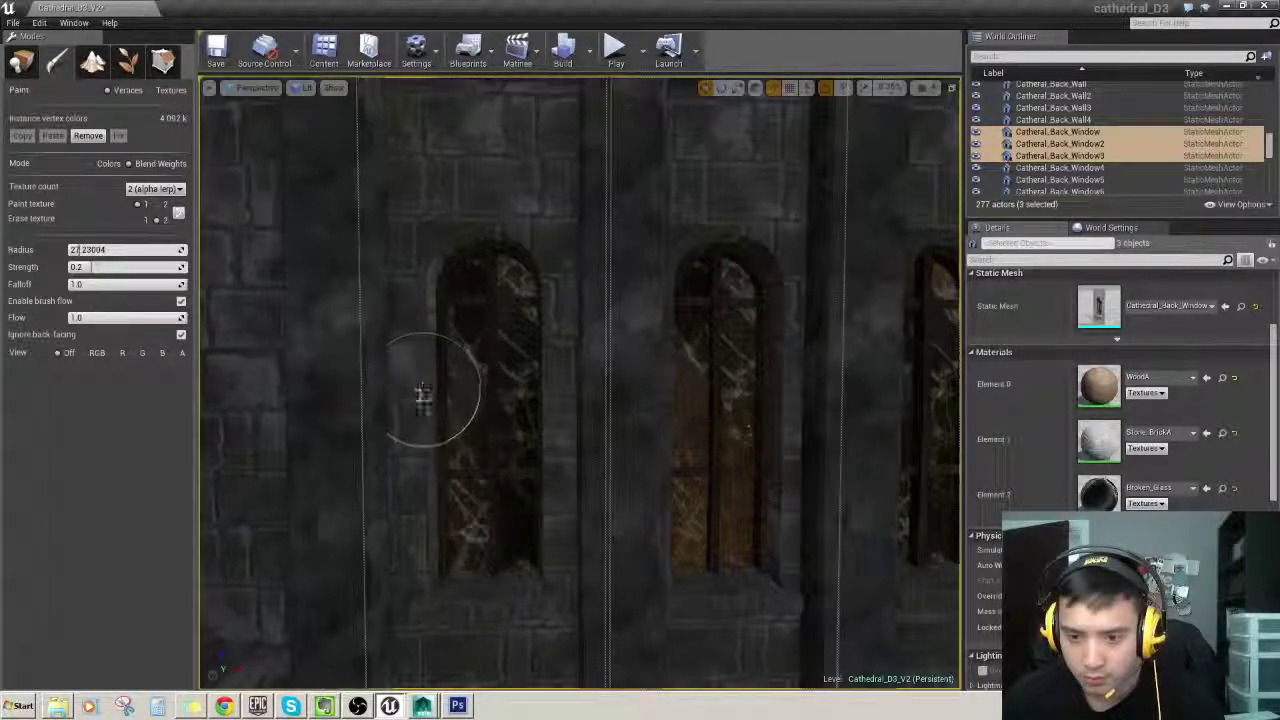
{"action": "right_click_drag", "start_coordinate": [449, 577], "coordinate": [390, 570]}
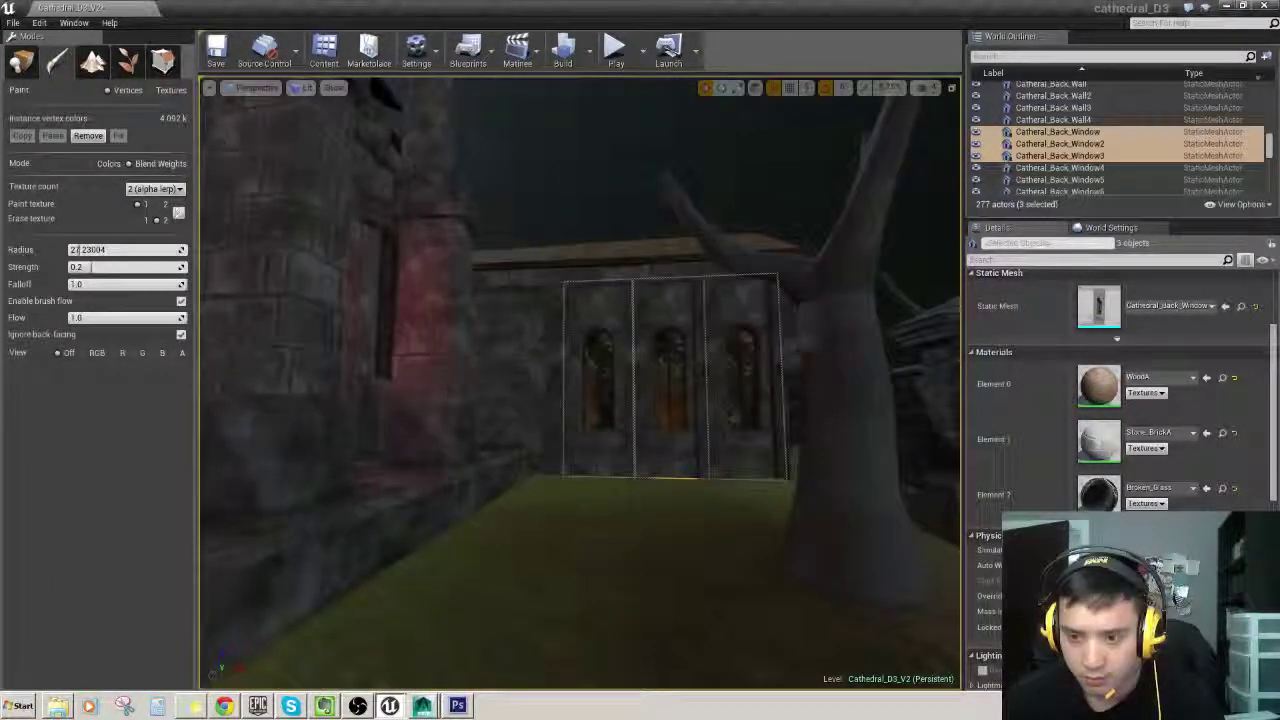
{"action": "right_click_drag", "start_coordinate": [400, 372], "coordinate": [430, 378]}
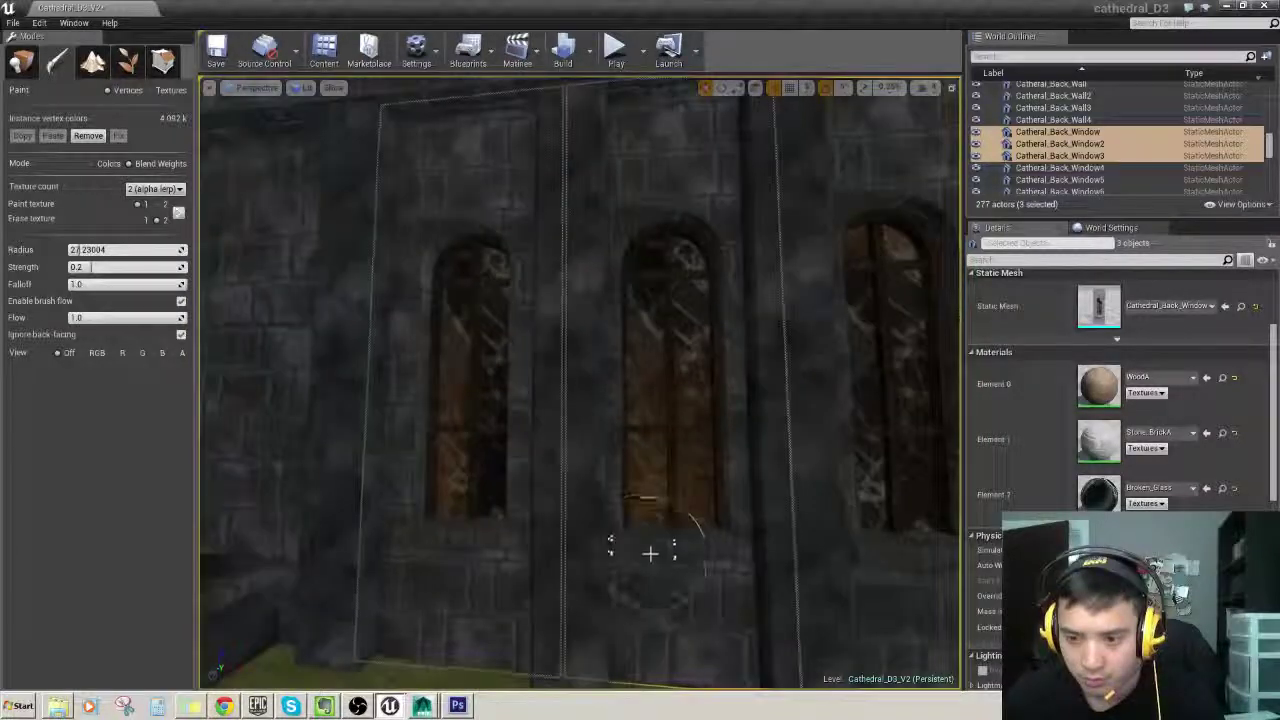
{"action": "right_click_drag", "start_coordinate": [650, 575], "coordinate": [660, 574]}
{"action": "right_click_drag", "start_coordinate": [423, 400], "coordinate": [423, 400]}
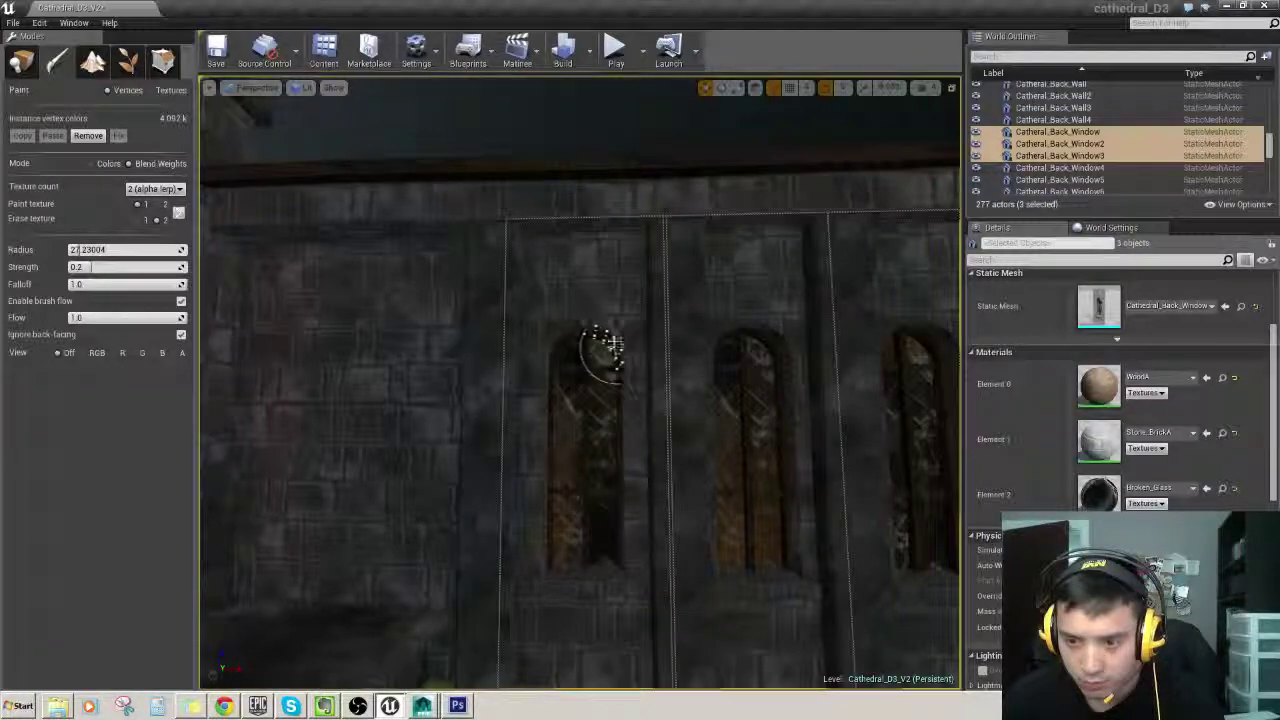
{"action": "mouse_move", "coordinate": [667, 338]}
{"action": "right_mouse_down"}
{"action": "mouse_move", "coordinate": [743, 314]}
{"action": "mouse_move", "coordinate": [740, 350]}
{"action": "right_mouse_up"}
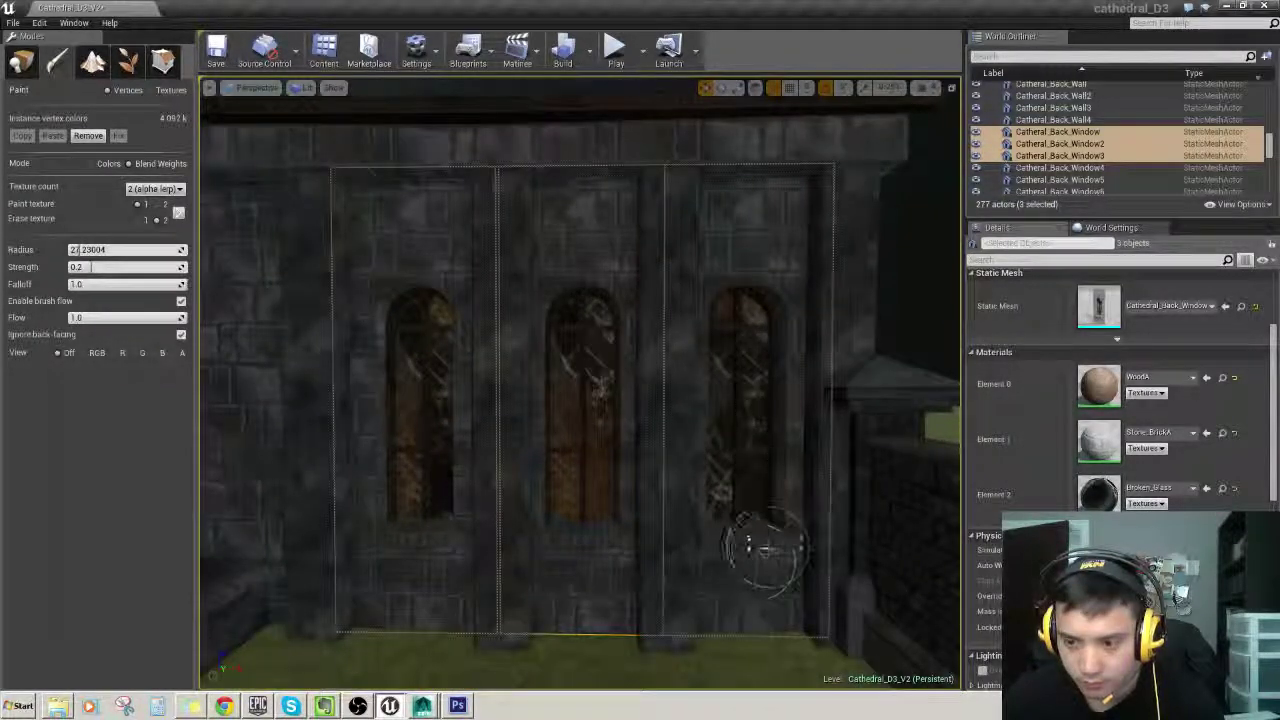
Step: Select Catheral_Back_Window6 on the other back wall and paint blend weights on the upper part of its glass
{"action": "key", "text": "s"}
{"action": "mouse_move", "coordinate": [765, 548]}
{"action": "right_mouse_down"}
{"action": "mouse_move", "coordinate": [735, 535]}
{"action": "mouse_move", "coordinate": [685, 548]}
{"action": "mouse_move", "coordinate": [705, 546]}
{"action": "mouse_move", "coordinate": [694, 526]}
{"action": "mouse_move", "coordinate": [663, 526]}
{"action": "right_mouse_up"}
{"action": "key", "text": "w"}
{"action": "key", "text": "s"}
{"action": "mouse_move", "coordinate": [580, 382]}
{"action": "right_mouse_down"}
{"action": "mouse_move", "coordinate": [400, 380]}
{"action": "mouse_move", "coordinate": [480, 382]}
{"action": "mouse_move", "coordinate": [686, 340]}
{"action": "mouse_move", "coordinate": [600, 344]}
{"action": "mouse_move", "coordinate": [574, 360]}
{"action": "right_mouse_up"}
{"action": "key", "text": "w"}
{"action": "left_click", "coordinate": [600, 344]}
{"action": "key", "text": "s"}
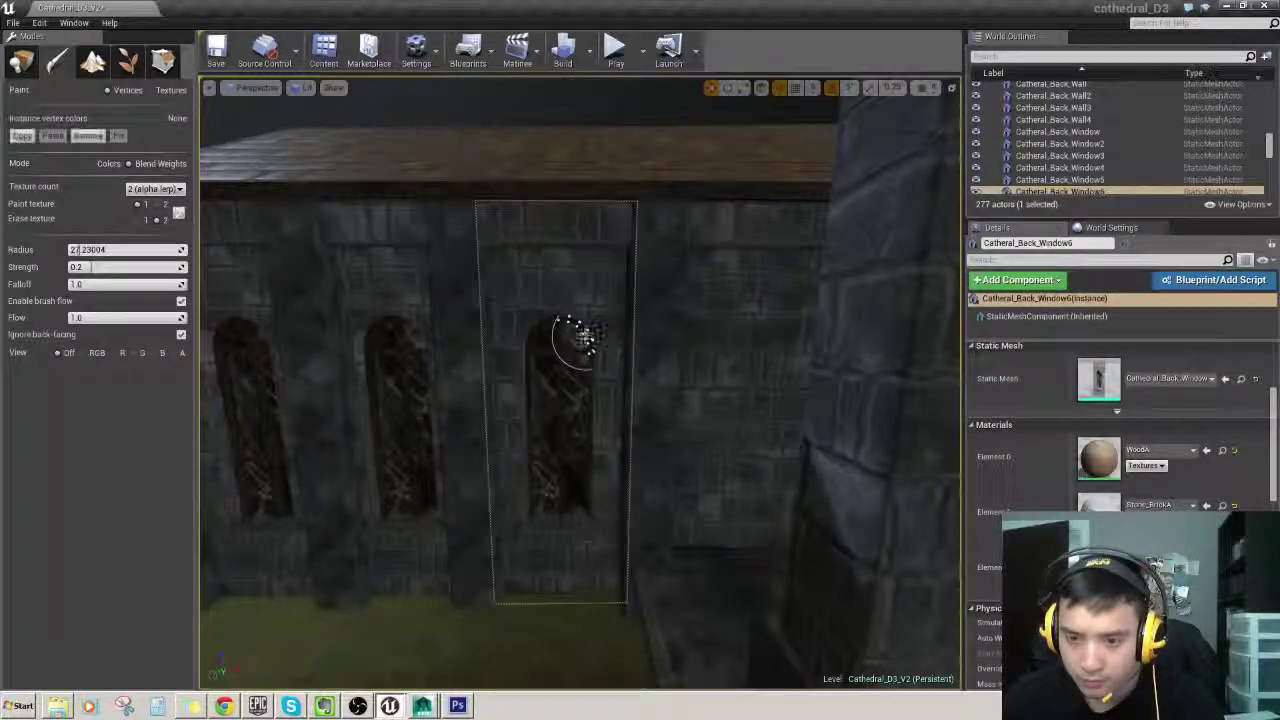
{"action": "right_click_drag", "start_coordinate": [631, 402], "coordinate": [617, 411]}
{"action": "key", "text": "w"}
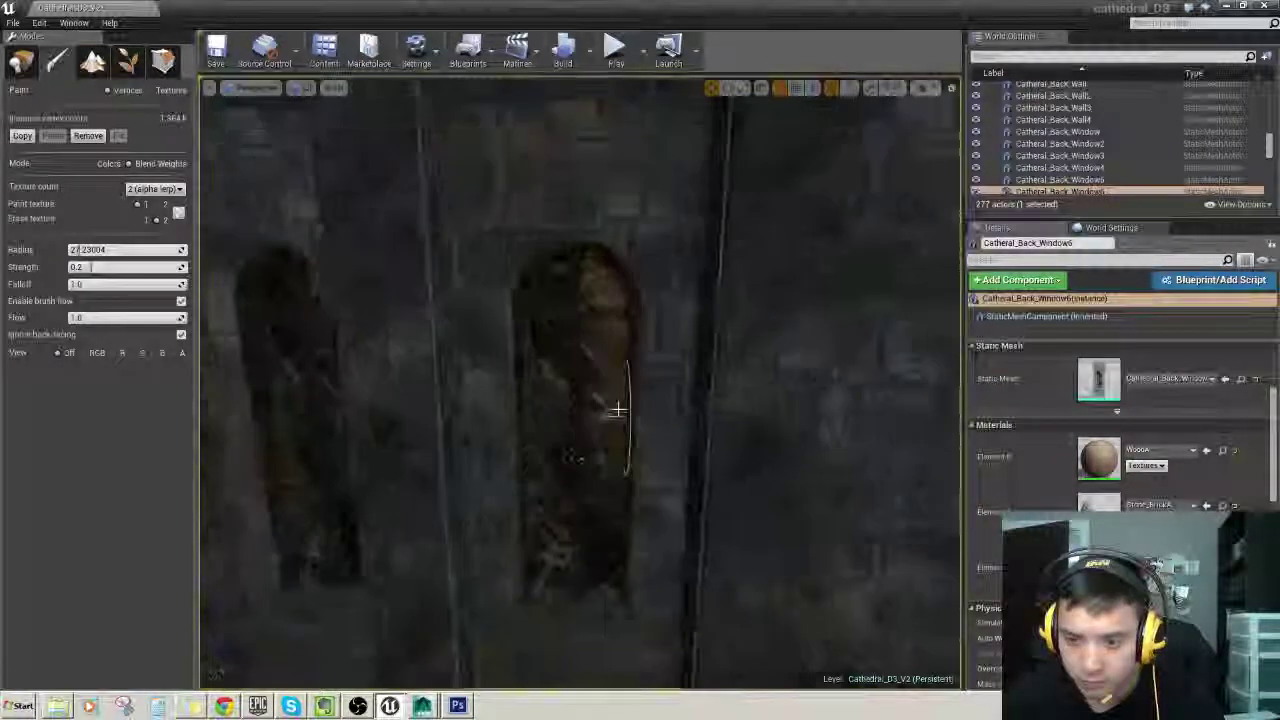
Step: Add Catheral_Back_Window5 to the selection and paint blend weights on the lower half of its glass
{"action": "mouse_move", "coordinate": [563, 565]}
{"action": "right_mouse_down"}
{"action": "mouse_move", "coordinate": [480, 565]}
{"action": "mouse_move", "coordinate": [563, 565]}
{"action": "right_mouse_up"}
{"action": "key", "text": "s"}
{"action": "left_click", "coordinate": [563, 565], "text": "ctrl"}
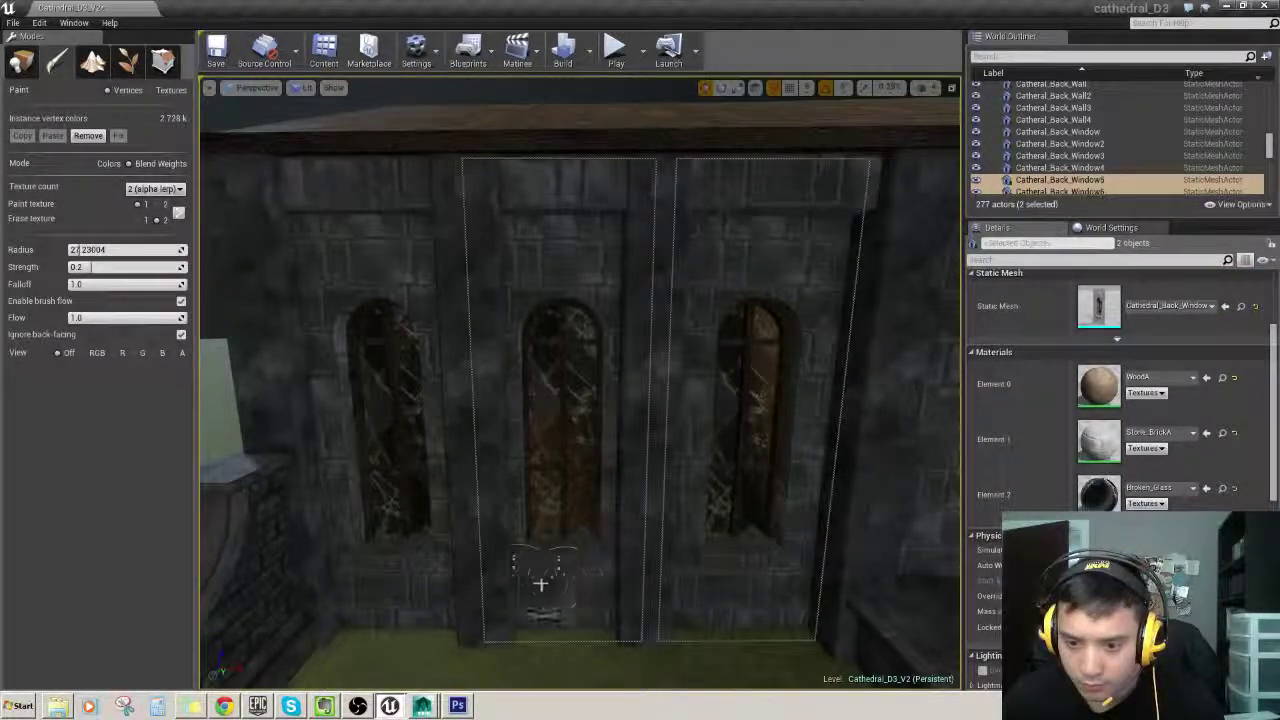
Step: Add Catheral_Back_Window4 to the selection and paint blend weights near the top of its glass
{"action": "key", "text": "a"}
{"action": "right_click_drag", "start_coordinate": [540, 583], "coordinate": [609, 551]}
{"action": "left_click", "coordinate": [645, 548], "text": "ctrl"}
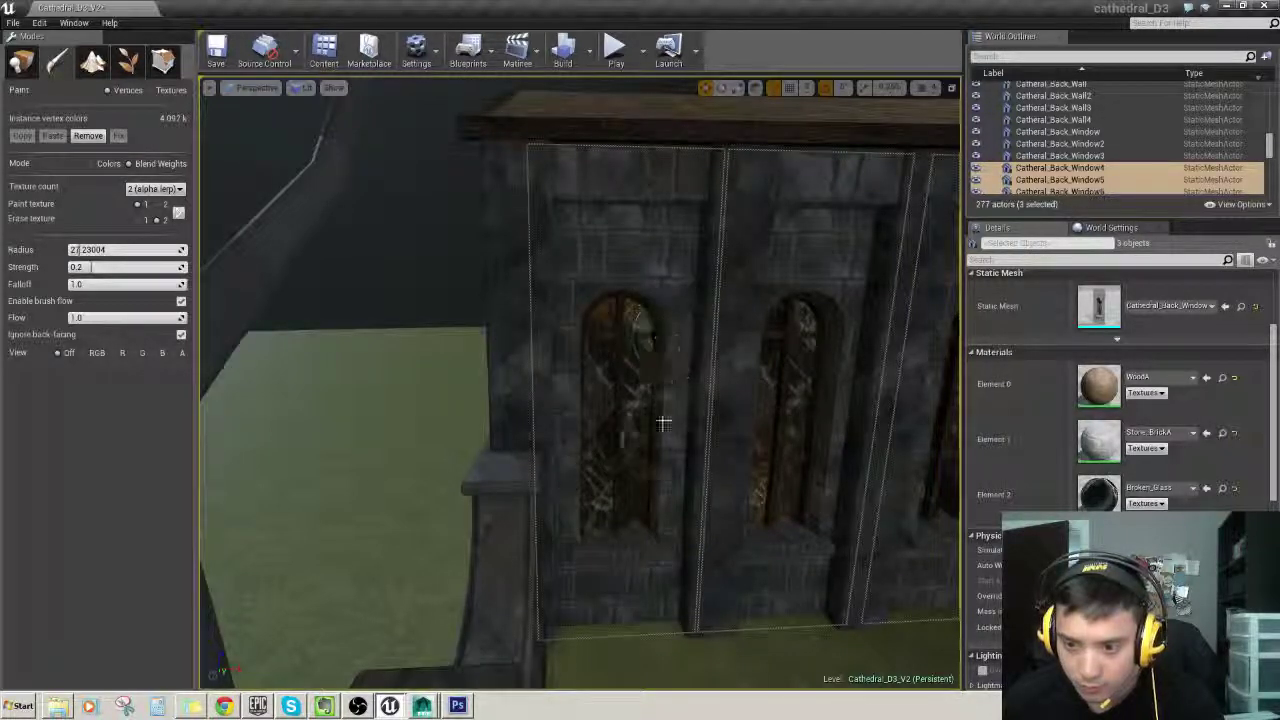
Step: Select Catheral_Back_Window alone and assign the Stone_BrickA_Blend material to its Element 1 slot
{"action": "right_click_drag", "start_coordinate": [672, 528], "coordinate": [760, 375]}
{"action": "right_click_drag", "start_coordinate": [640, 455], "coordinate": [650, 480]}
{"action": "left_click", "coordinate": [606, 450]}
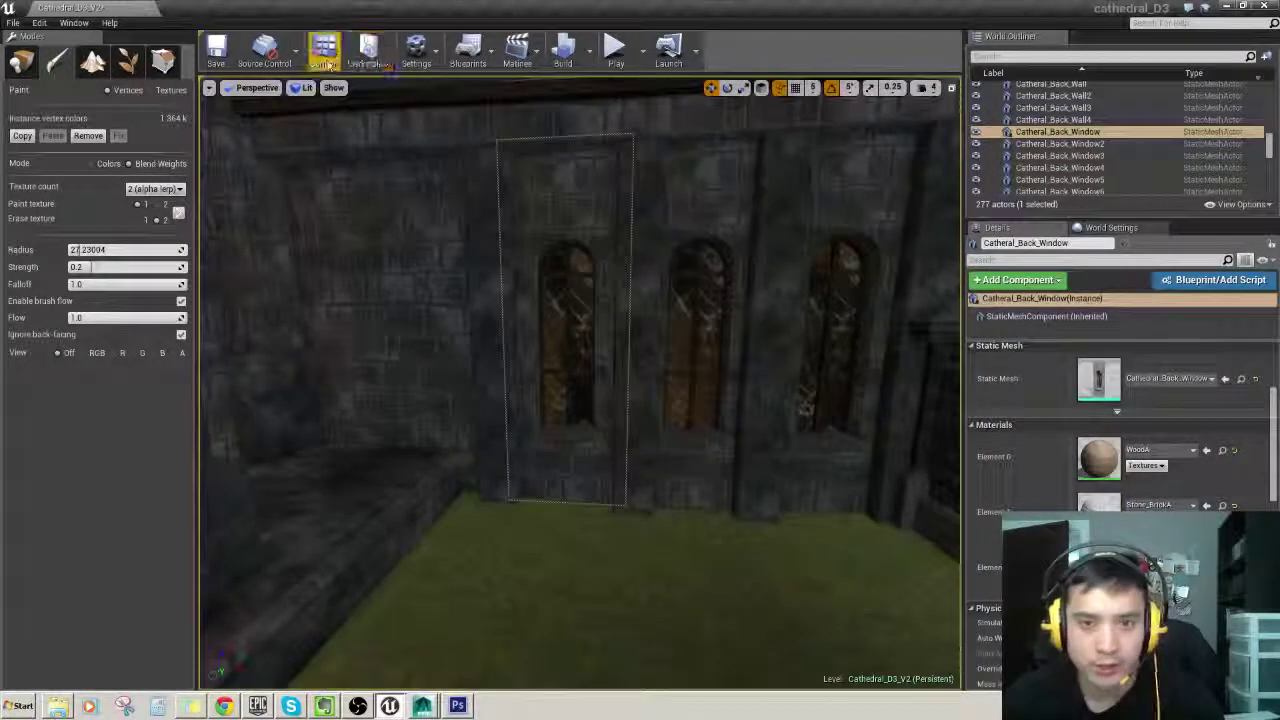
{"action": "left_click", "coordinate": [324, 48]}
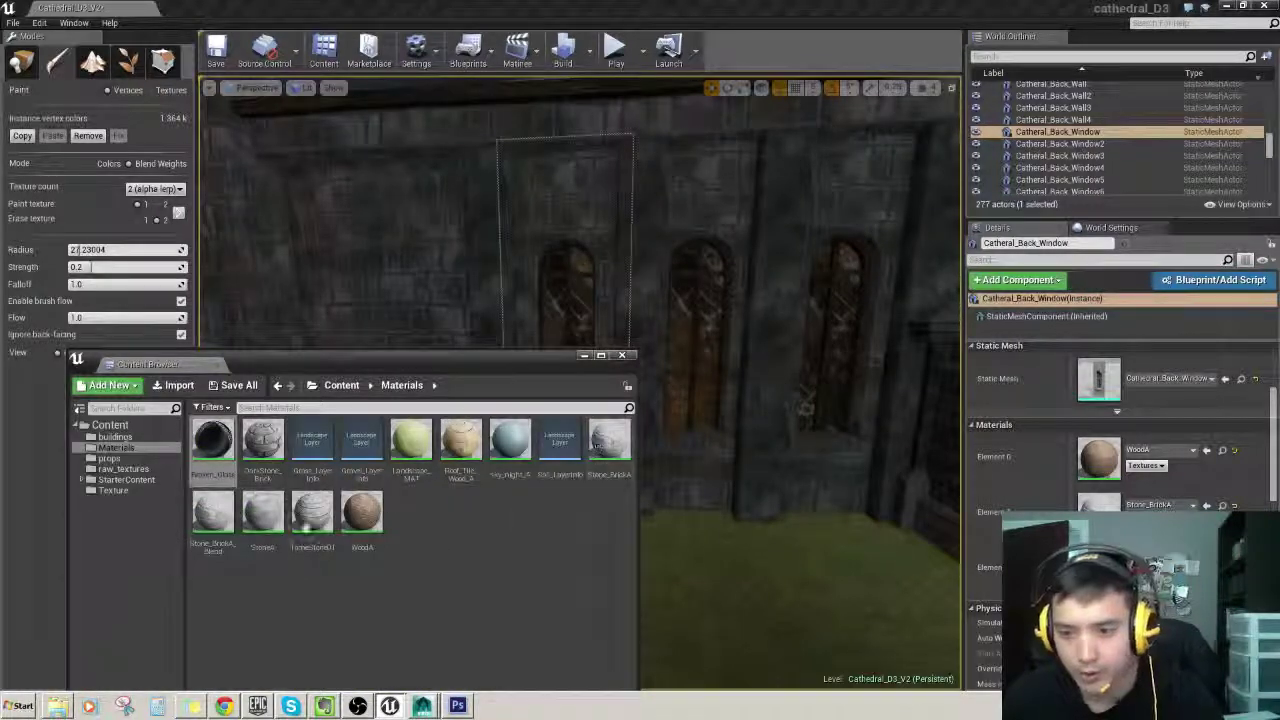
{"action": "left_click_drag", "start_coordinate": [216, 522], "coordinate": [1108, 506]}
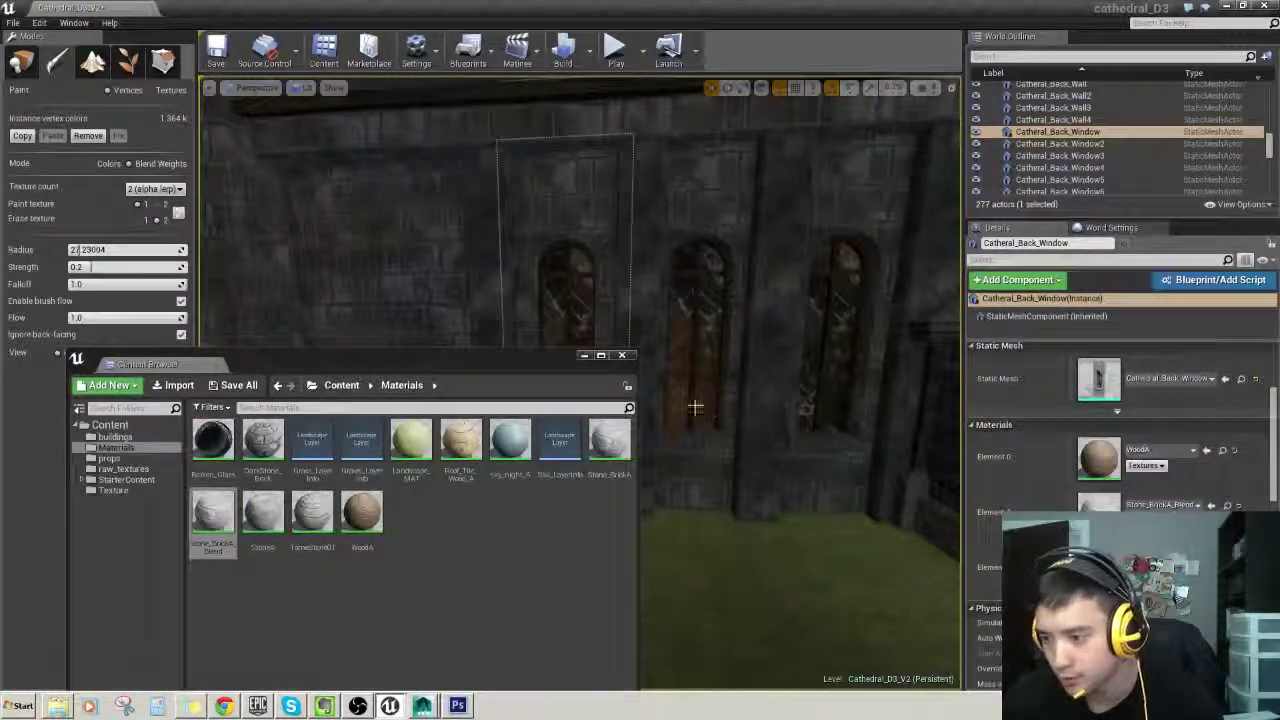
{"action": "left_click", "coordinate": [585, 356]}
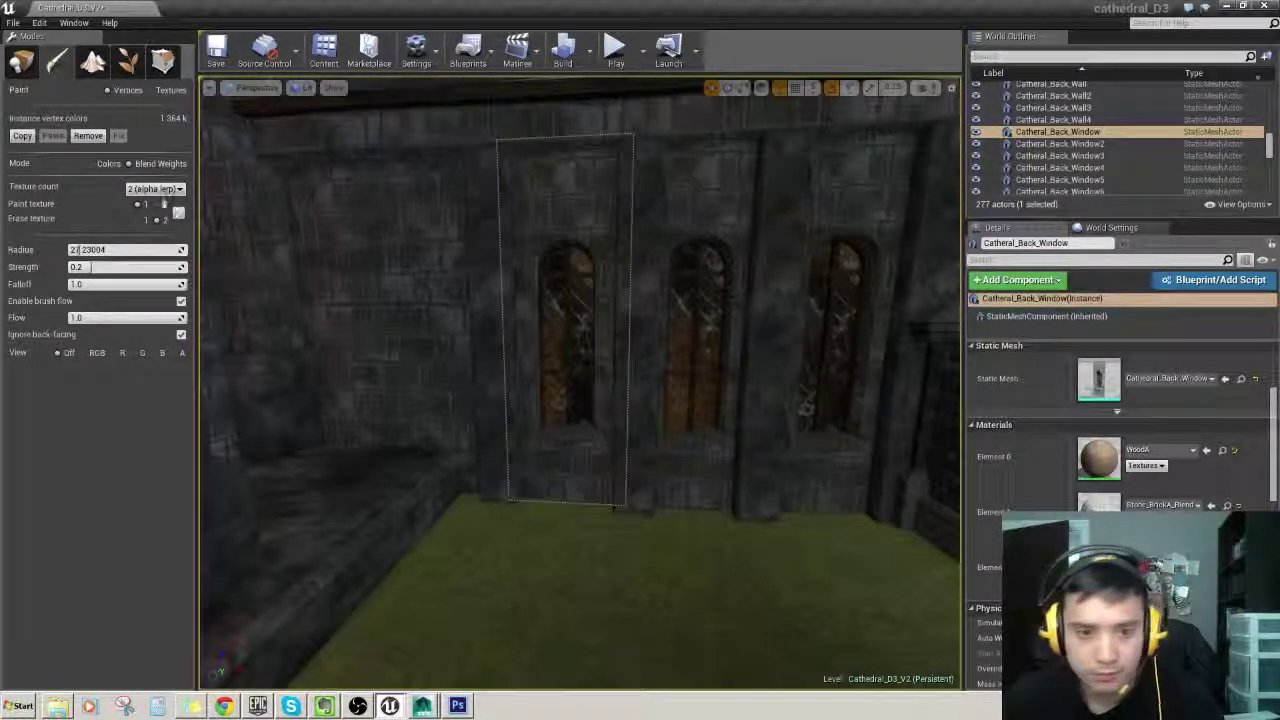
{"action": "left_click", "coordinate": [107, 165]}
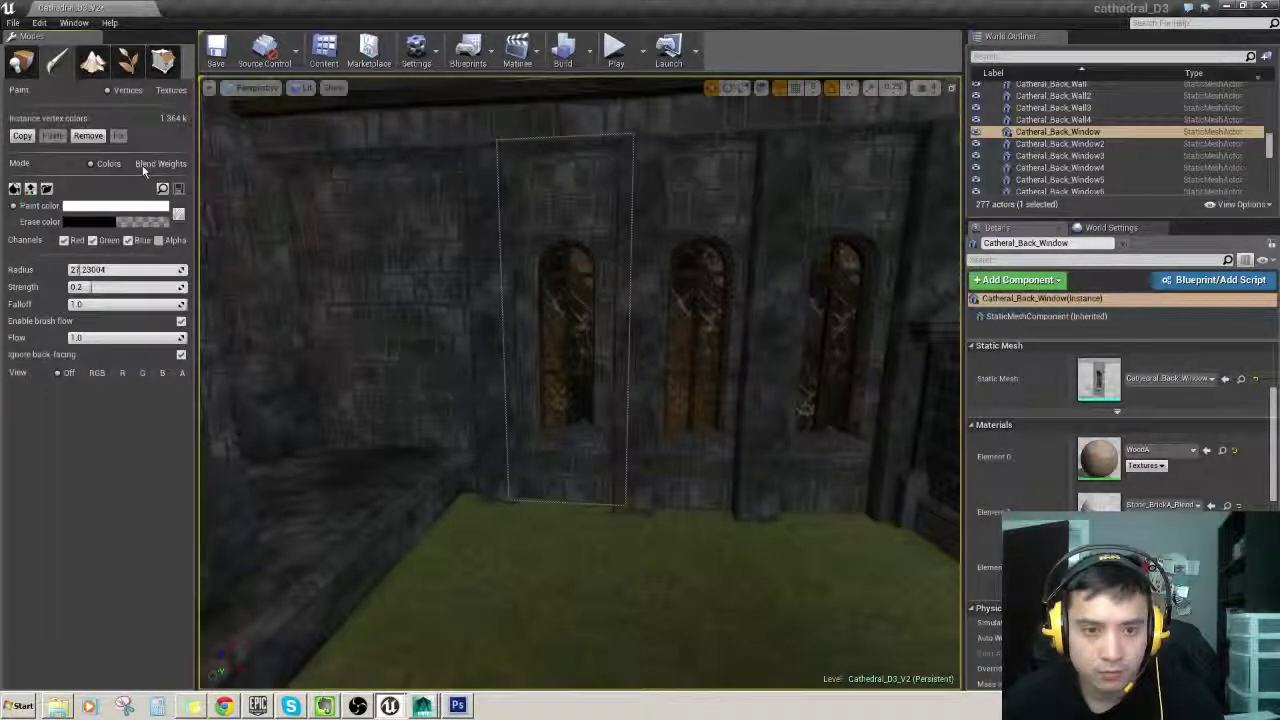
{"action": "left_click", "coordinate": [145, 169]}
{"action": "left_click", "coordinate": [108, 165]}
{"action": "left_click", "coordinate": [146, 166]}
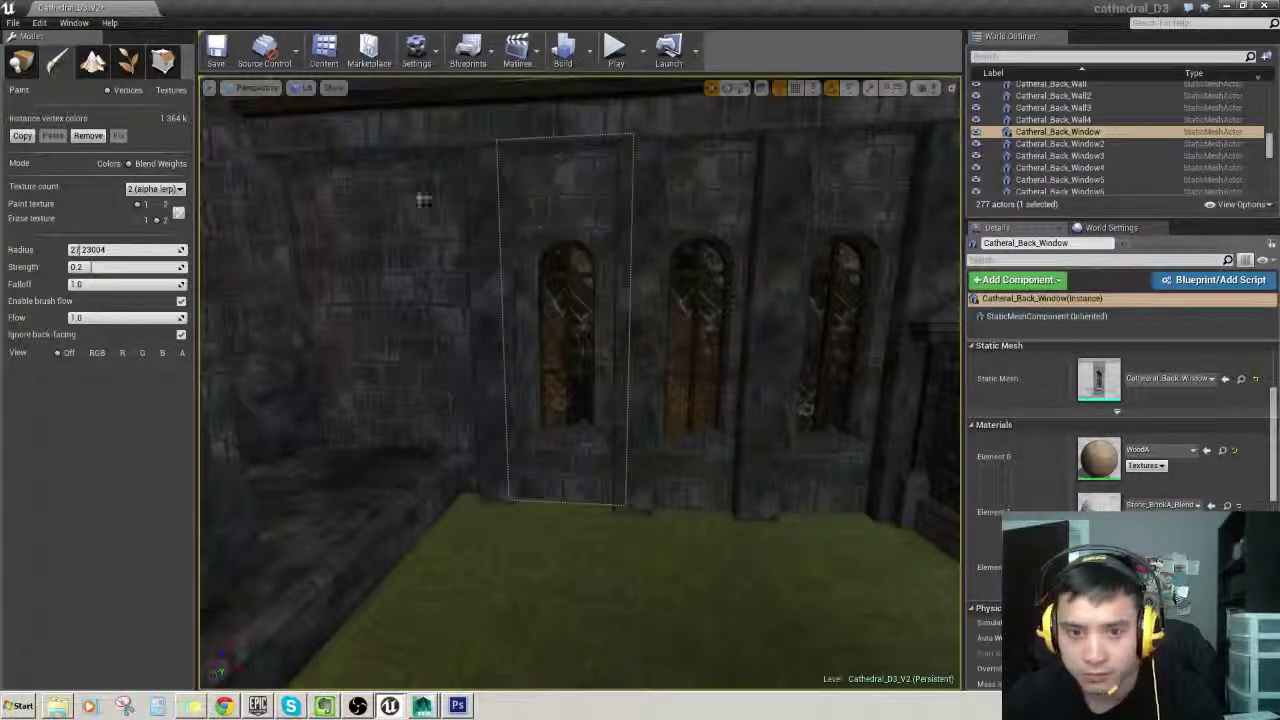
{"action": "left_click", "coordinate": [100, 164]}
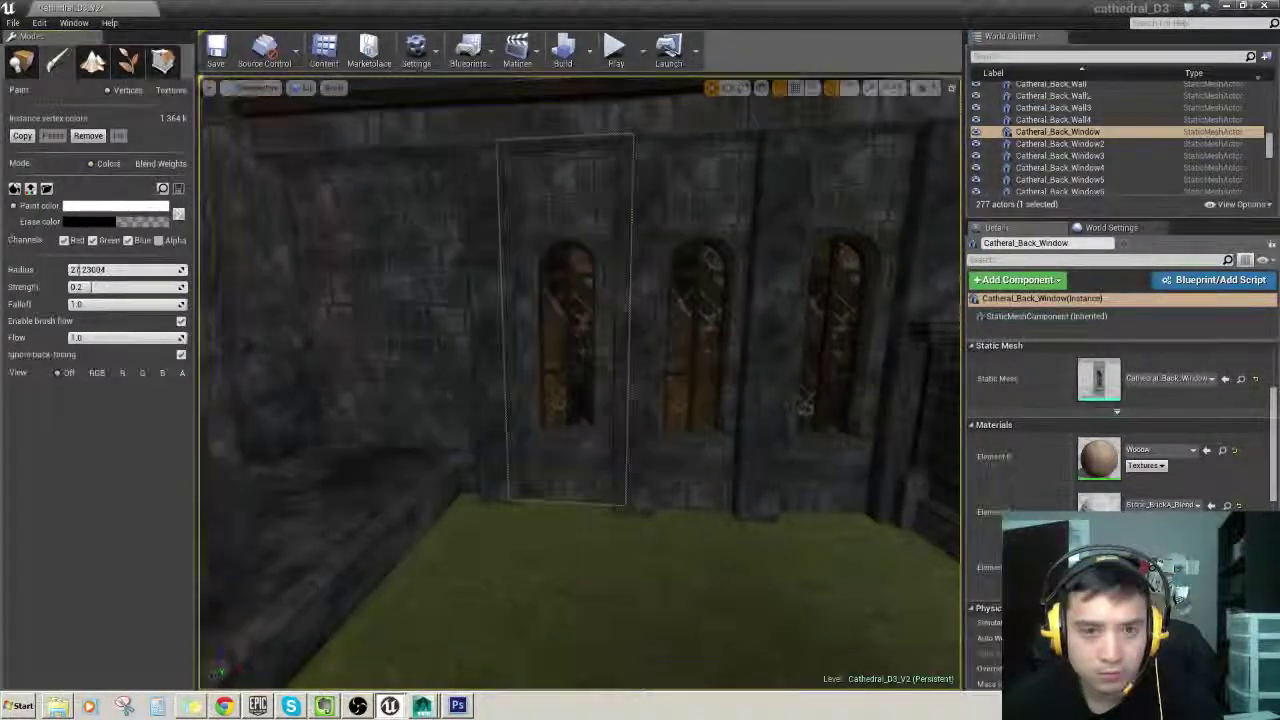
Step: Examine the blended brick on Catheral_Back_Window from a distance and up close against the neighbouring windows
{"action": "key", "text": "s"}
{"action": "right_click_drag", "start_coordinate": [550, 312], "coordinate": [550, 270]}
{"action": "left_click", "coordinate": [645, 295]}
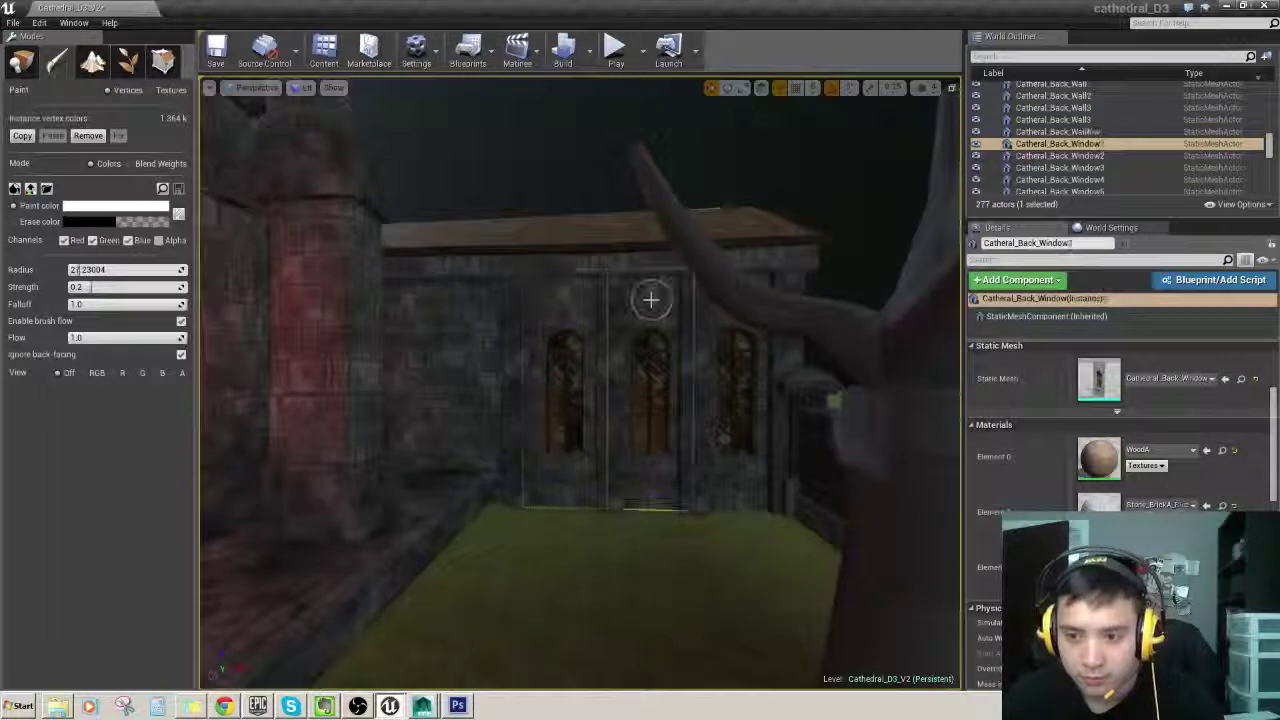
{"action": "left_click", "coordinate": [541, 303]}
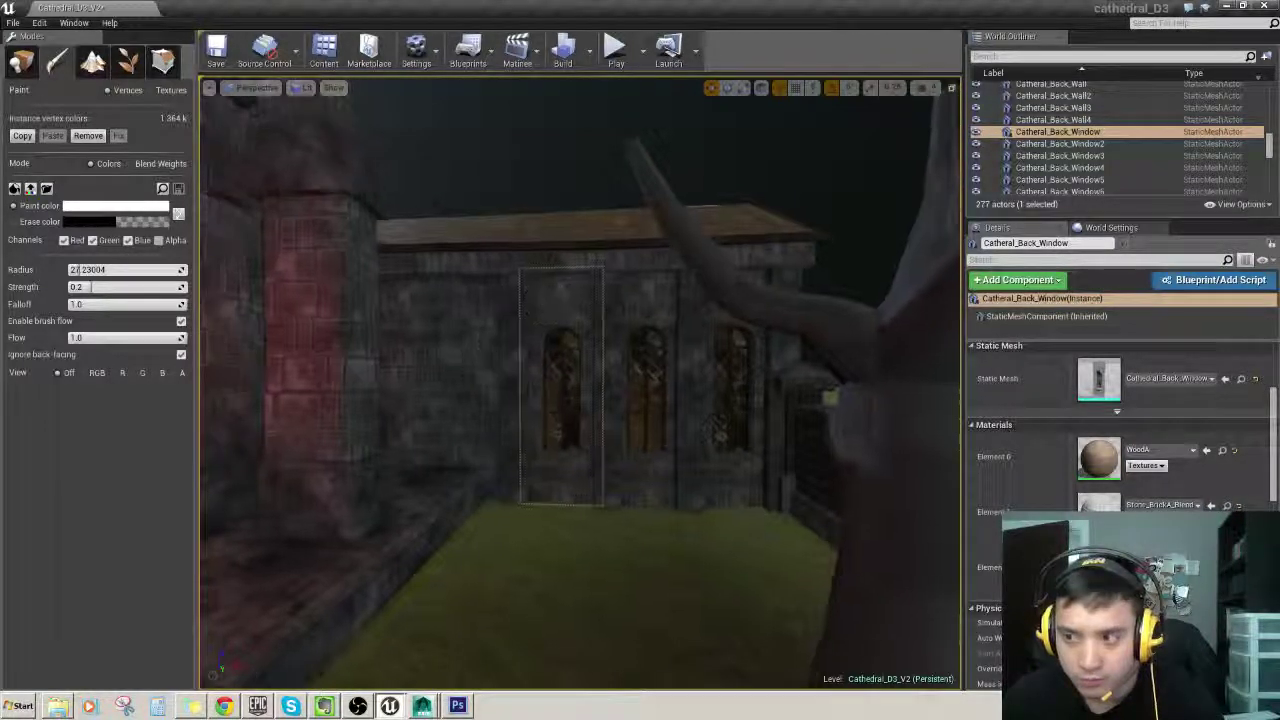
{"action": "right_click_drag", "start_coordinate": [541, 303], "coordinate": [543, 301]}
{"action": "key", "text": "w"}
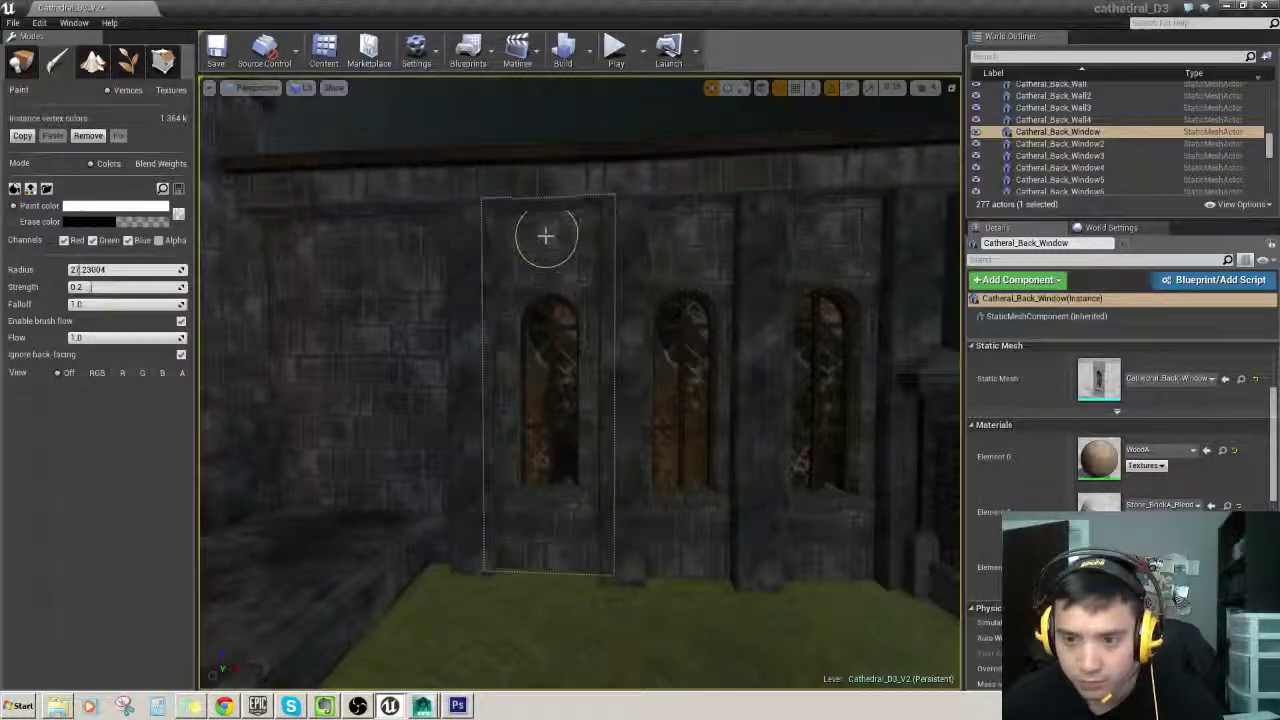
{"action": "key", "text": "w"}
{"action": "right_click_drag", "start_coordinate": [580, 234], "coordinate": [574, 228]}
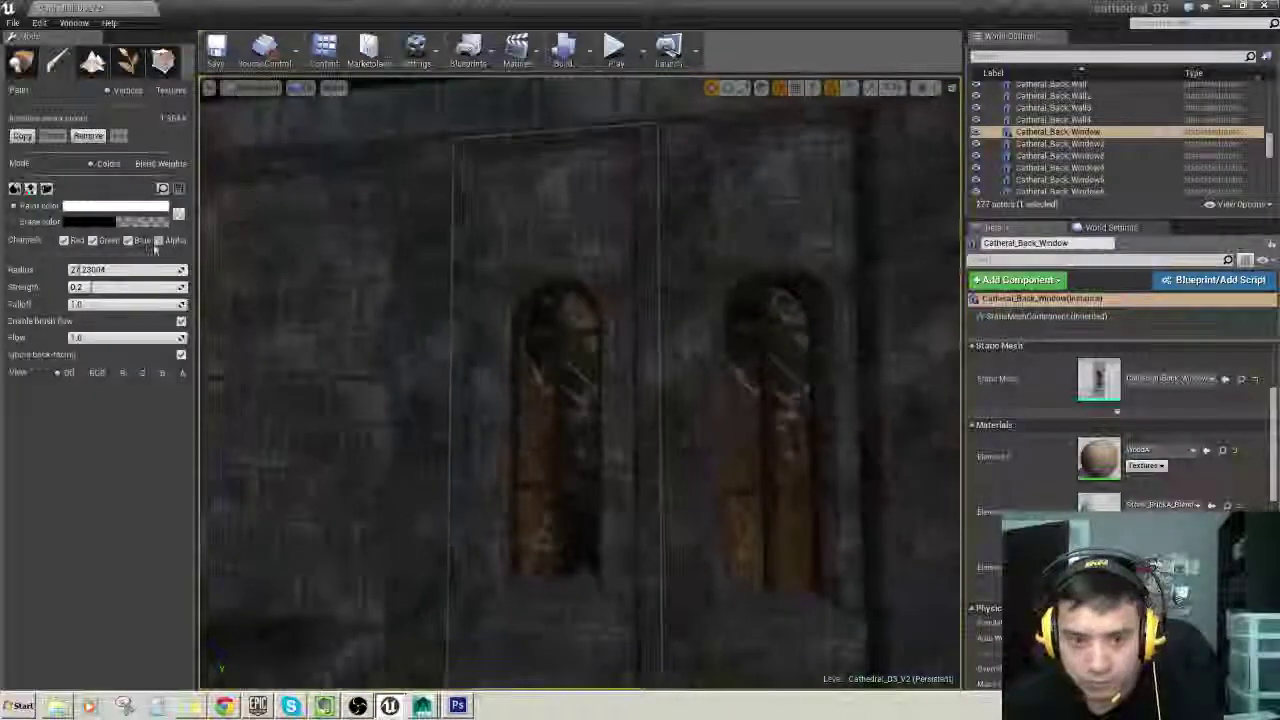
Step: Set the paint mode to Blend Weights with a texture count of 3 (RGB) and texture 3 as the erase texture
{"action": "left_click", "coordinate": [128, 163]}
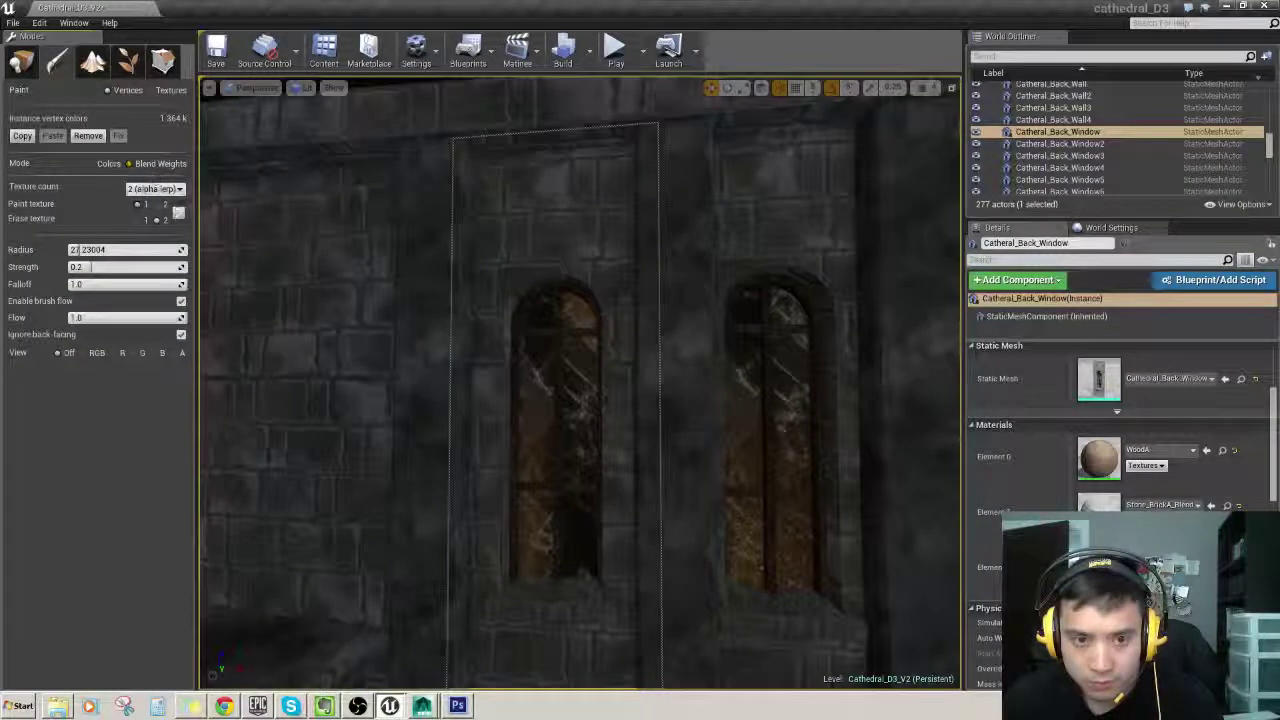
{"action": "left_click", "coordinate": [155, 189]}
{"action": "left_click", "coordinate": [160, 205]}
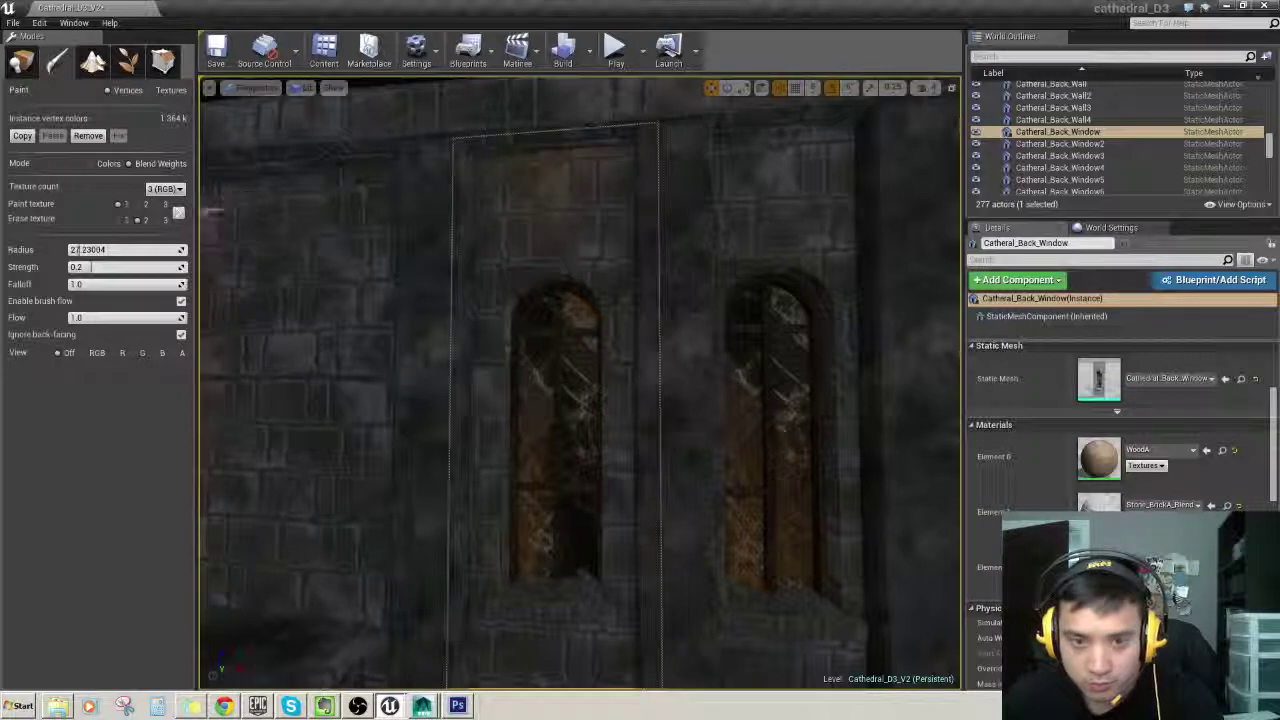
{"action": "left_click", "coordinate": [158, 220]}
Step: Erase to texture 3 on the brickwork around the Catheral_Back_Window arch, and paint texture 1 back over the affected area
{"action": "right_click_drag", "start_coordinate": [614, 151], "coordinate": [631, 167]}
{"action": "mouse_move", "coordinate": [631, 167]}
{"action": "left_mouse_down", "text": "shift"}
{"action": "mouse_move", "coordinate": [669, 169]}
{"action": "mouse_move", "coordinate": [663, 186]}
{"action": "mouse_move", "coordinate": [671, 171]}
{"action": "mouse_move", "coordinate": [677, 217]}
{"action": "mouse_move", "coordinate": [678, 185]}
{"action": "mouse_move", "coordinate": [696, 178]}
{"action": "left_mouse_up", "text": "shift"}
{"action": "right_click_drag", "start_coordinate": [714, 209], "coordinate": [693, 305]}
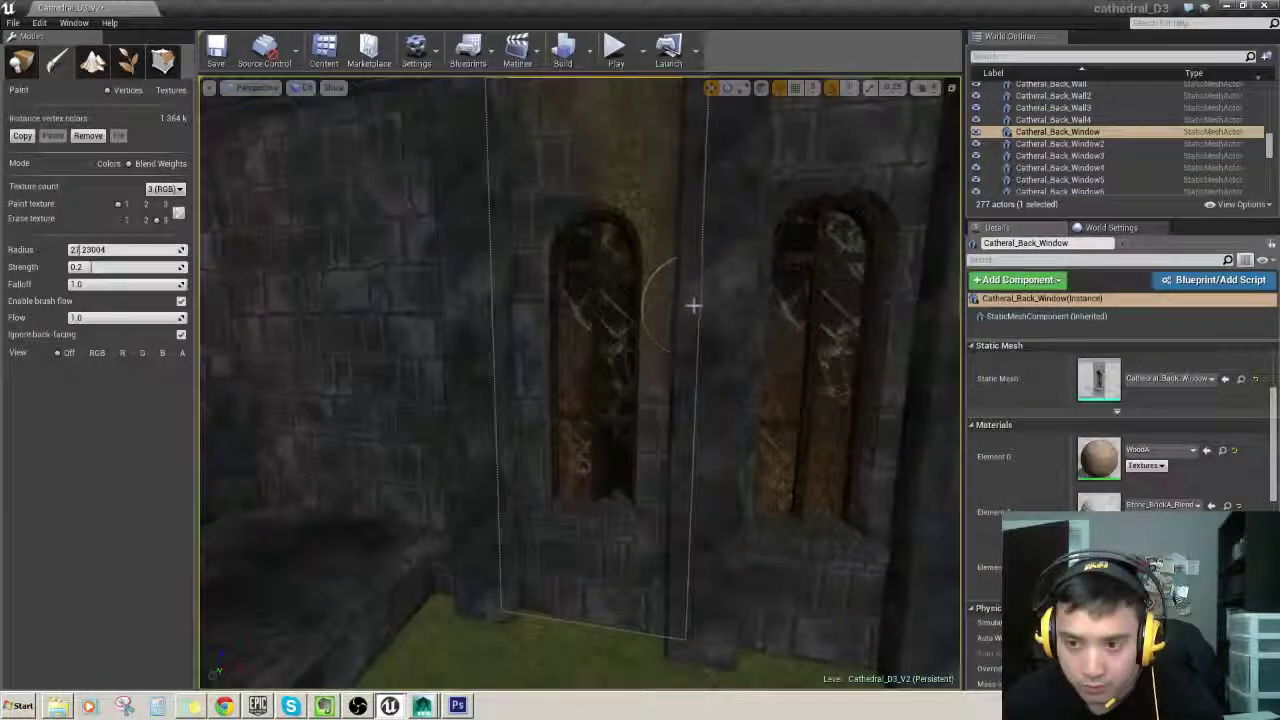
{"action": "left_click_drag", "start_coordinate": [686, 240], "coordinate": [646, 240]}
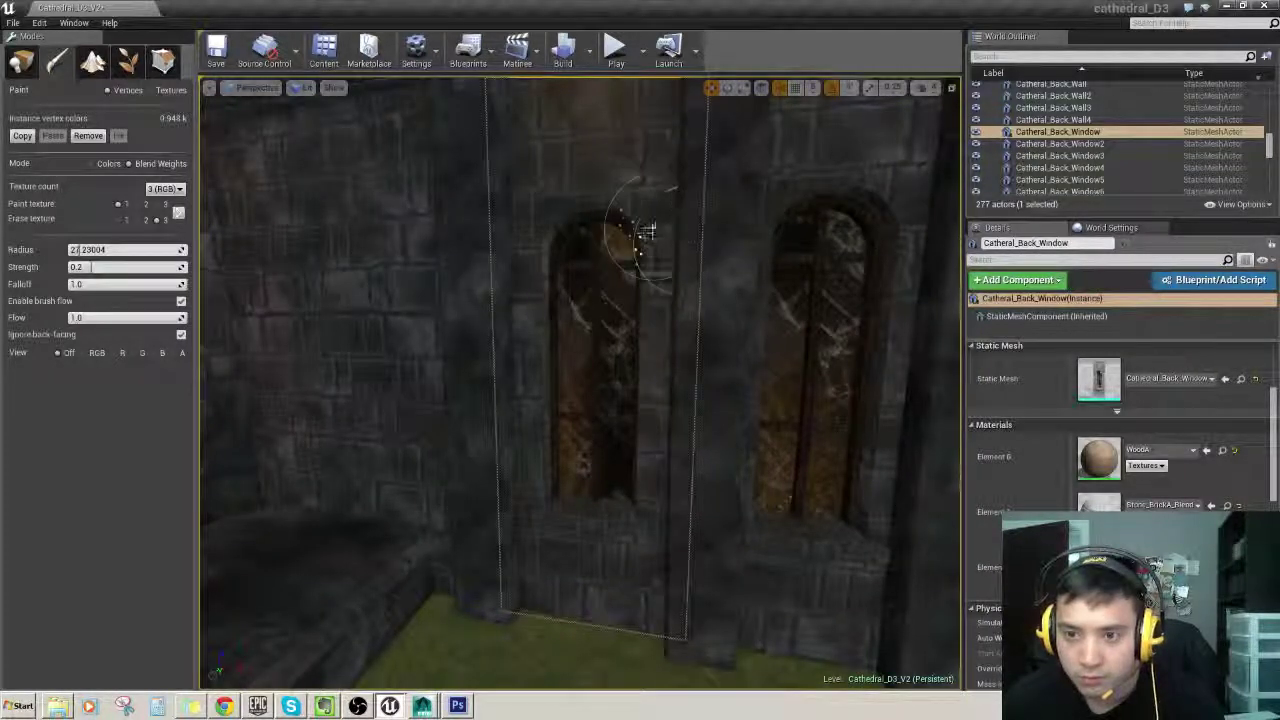
{"action": "right_click_drag", "start_coordinate": [680, 243], "coordinate": [672, 195]}
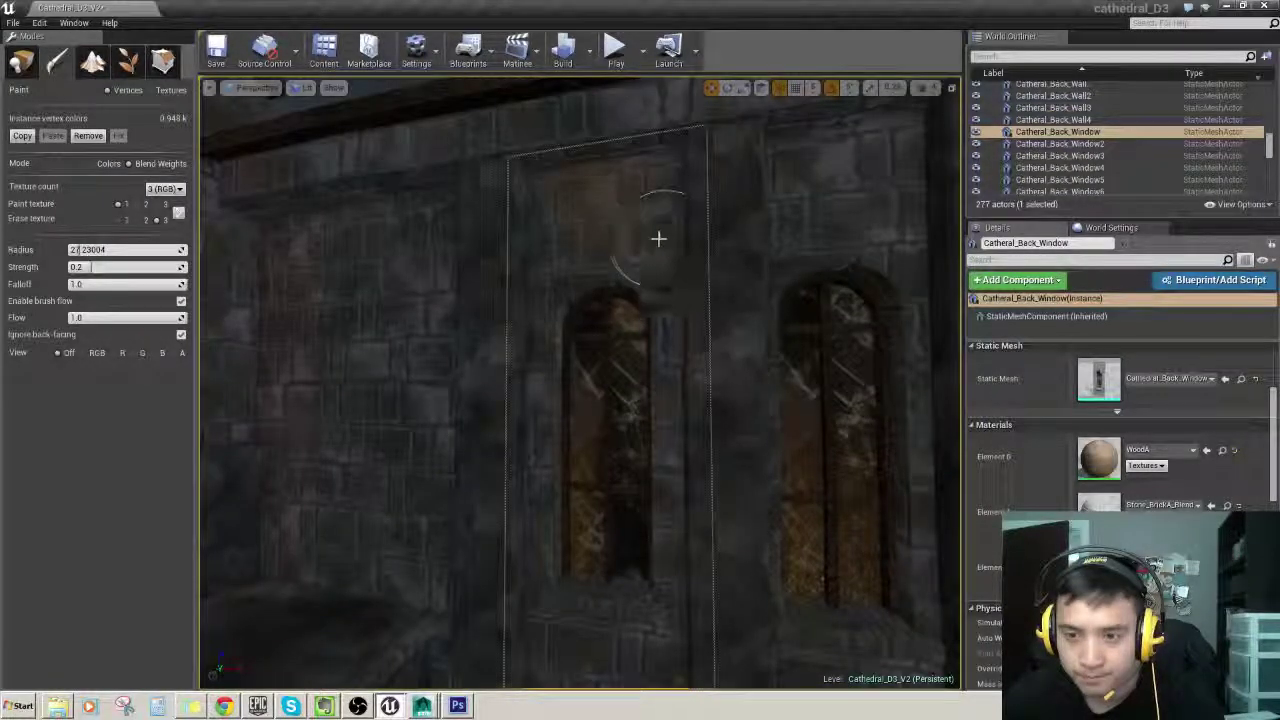
Step: Paint blend weights with texture 1 over the brown patch on the brickwork above the arch of Catheral_Back_Window
{"action": "right_click_drag", "start_coordinate": [651, 234], "coordinate": [655, 204]}
{"action": "key", "text": "s"}
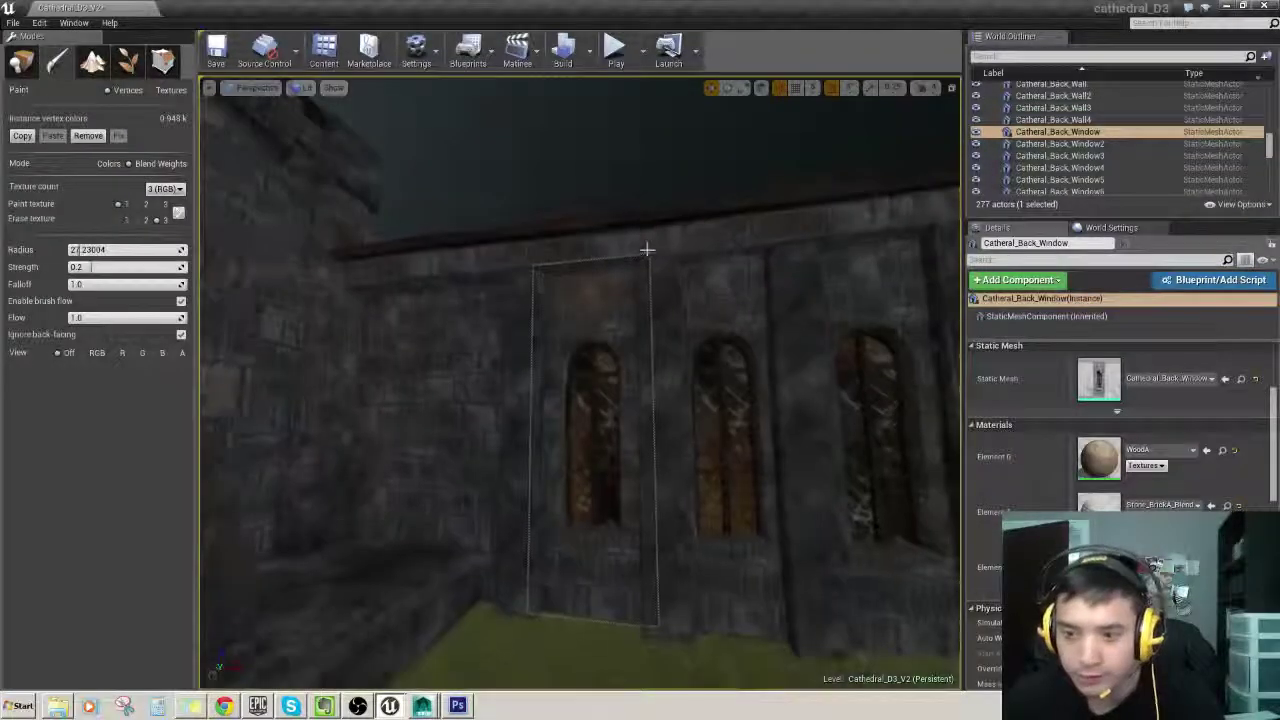
{"action": "right_click_drag", "start_coordinate": [615, 296], "coordinate": [608, 282]}
{"action": "key", "text": "w"}
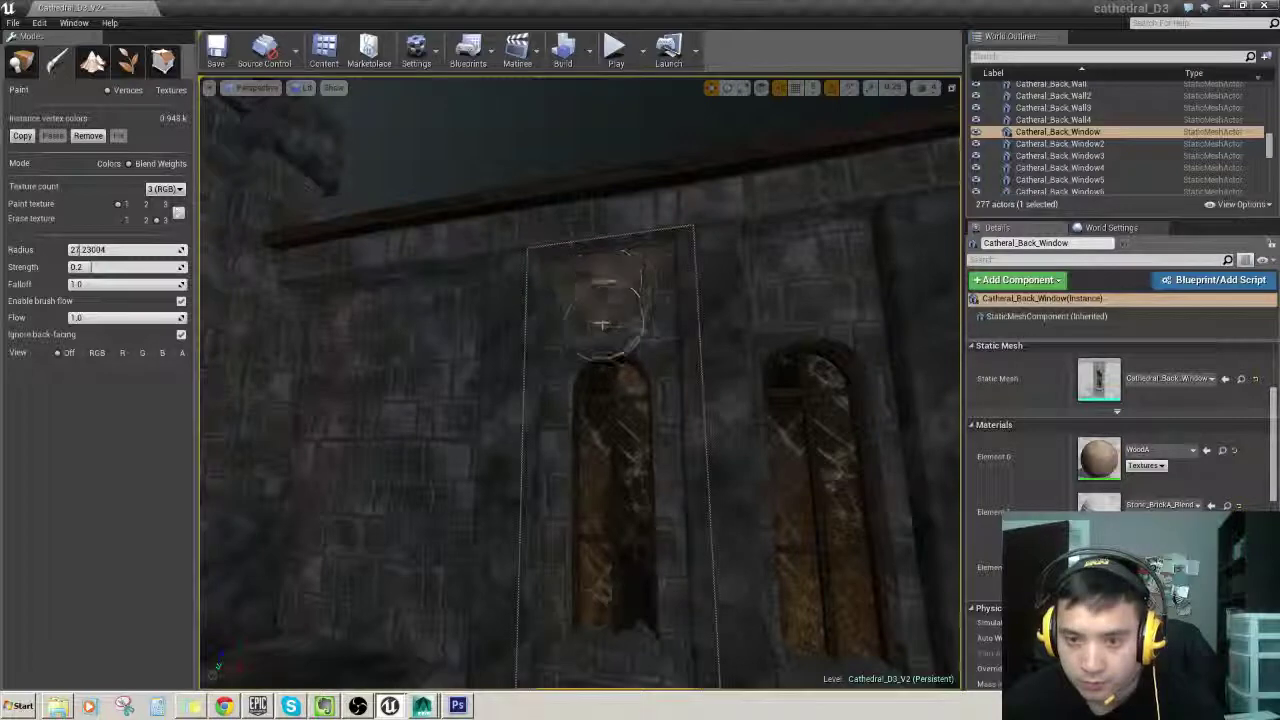
{"action": "right_click_drag", "start_coordinate": [551, 264], "coordinate": [611, 249]}
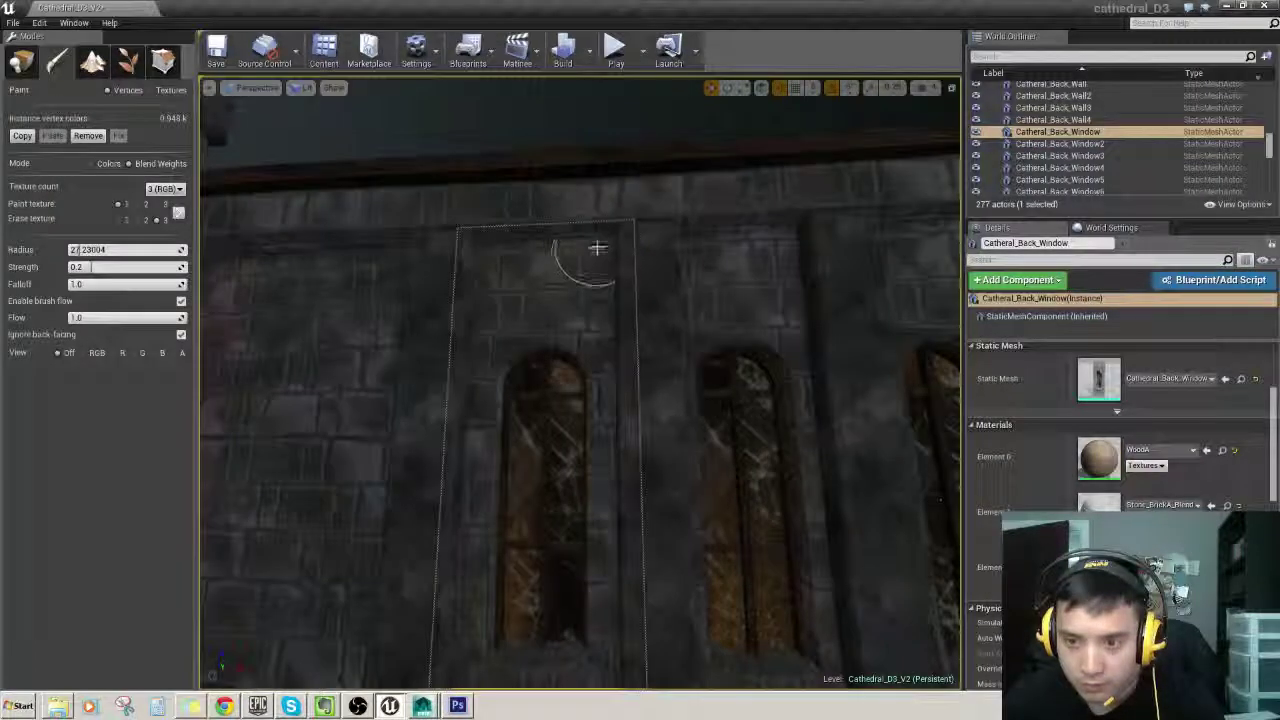
{"action": "right_click_drag", "start_coordinate": [519, 262], "coordinate": [520, 251]}
{"action": "key", "text": "s"}
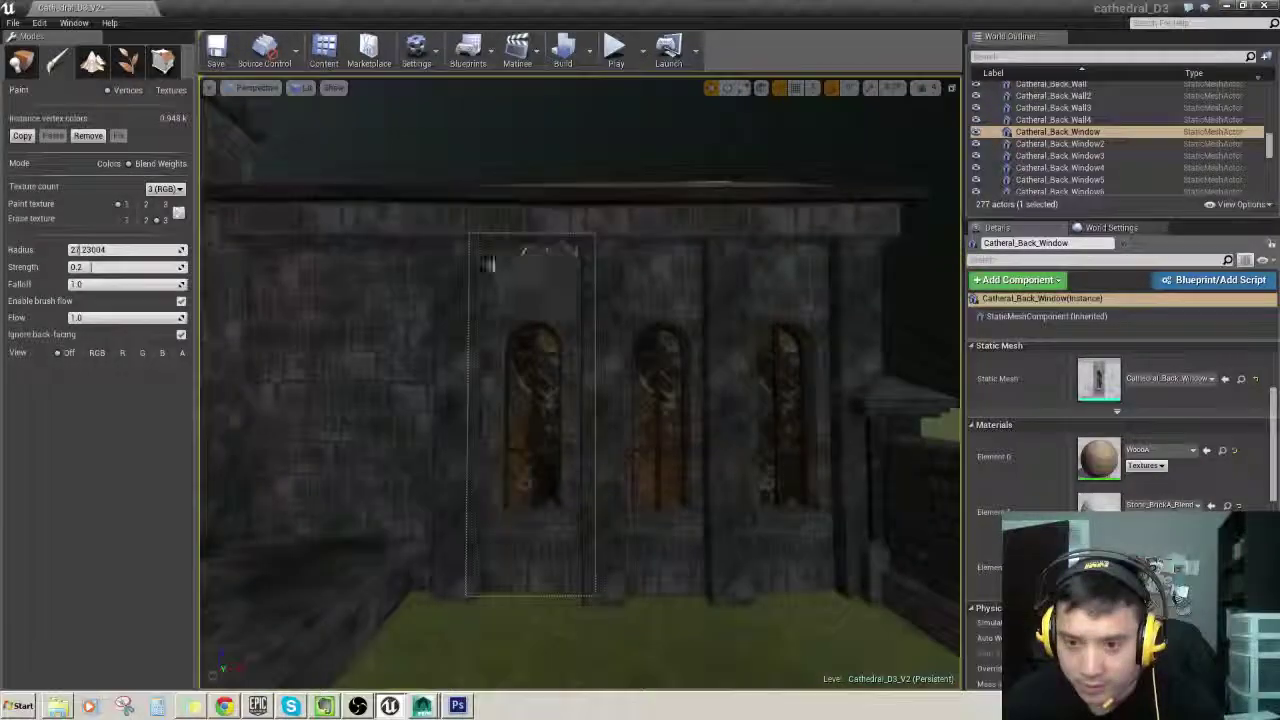
Step: Examine the back windows' brickwork from the graveyard and compare it with the adjoining red-lit side walls of the cathedral
{"action": "right_click_drag", "start_coordinate": [553, 567], "coordinate": [280, 578]}
{"action": "key", "text": "s"}
{"action": "key", "text": "s"}
{"action": "key", "text": "w"}
{"action": "key", "text": "s"}
{"action": "key", "text": "w"}
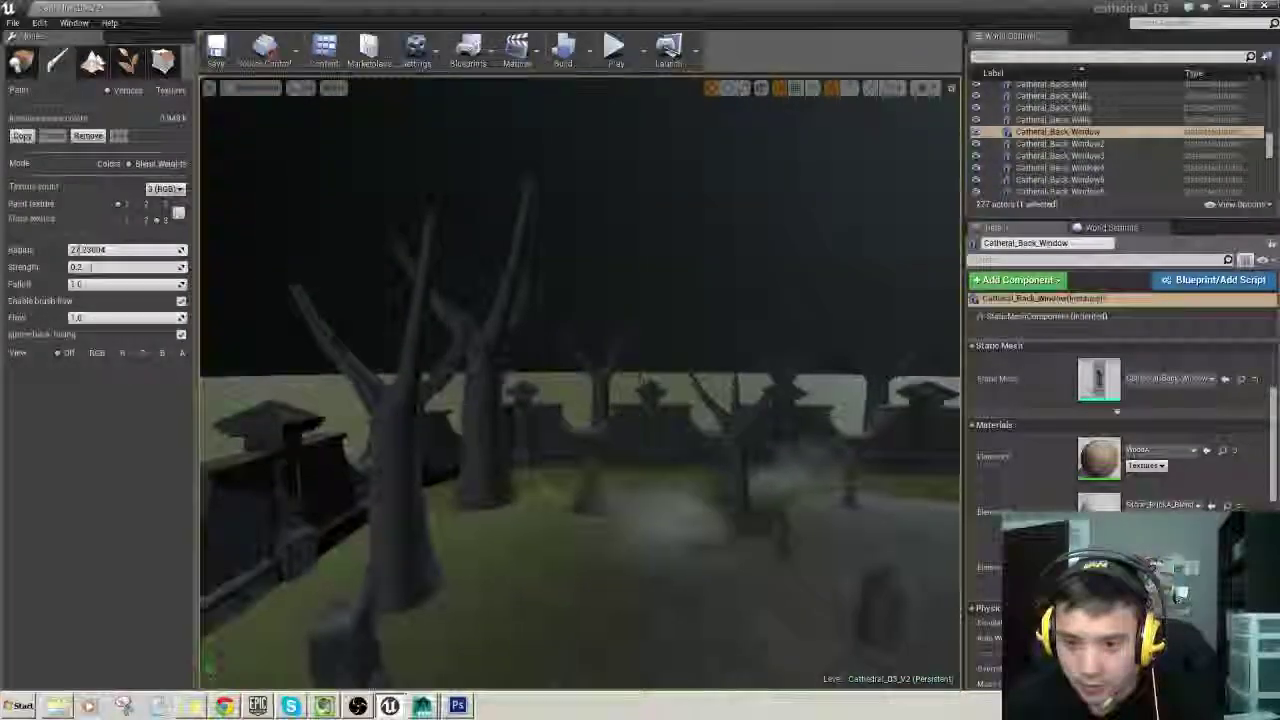
{"action": "right_click_drag", "start_coordinate": [490, 580], "coordinate": [540, 545]}
{"action": "key", "text": "w"}
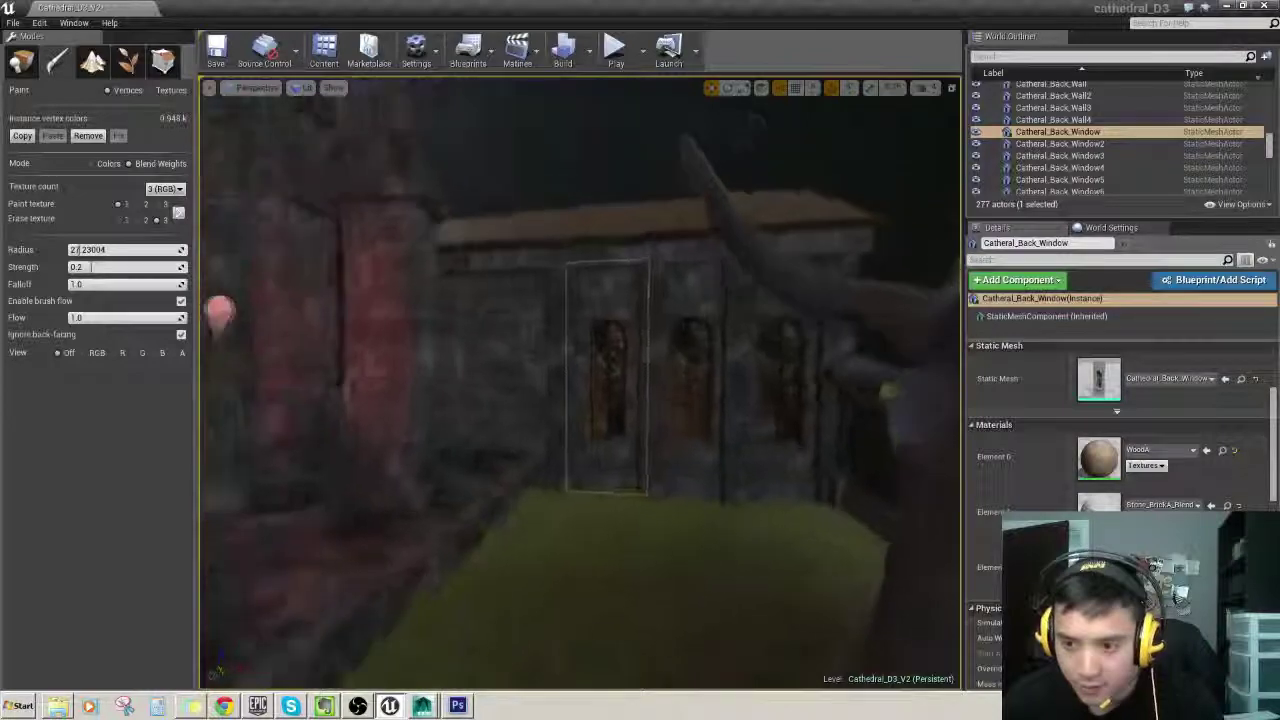
{"action": "right_click_drag", "start_coordinate": [531, 340], "coordinate": [490, 342]}
{"action": "key", "text": "w"}
{"action": "right_click_drag", "start_coordinate": [871, 417], "coordinate": [800, 415]}
{"action": "key", "text": "s"}
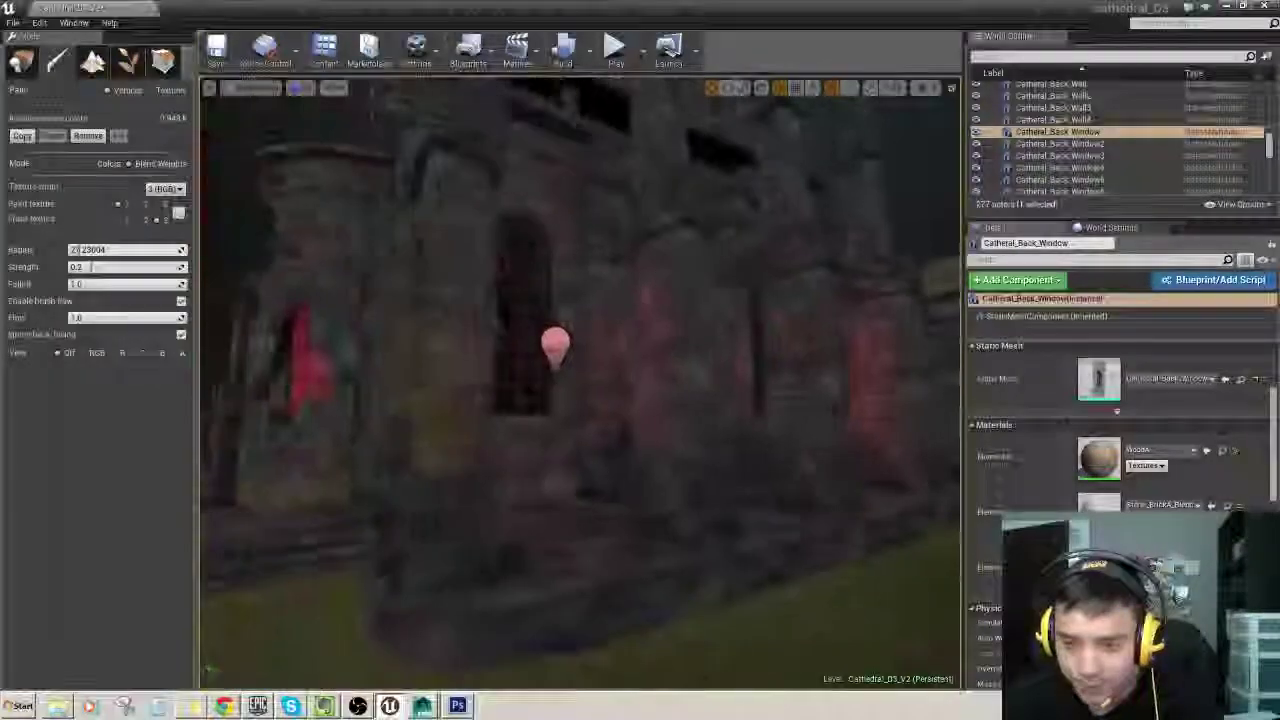
Step: Examine the cathedral's front entrance, steps and side walls from the grounds, both up close and from a distance
{"action": "key", "text": "d"}
{"action": "right_click_drag", "start_coordinate": [677, 391], "coordinate": [540, 391]}
{"action": "key", "text": "w"}
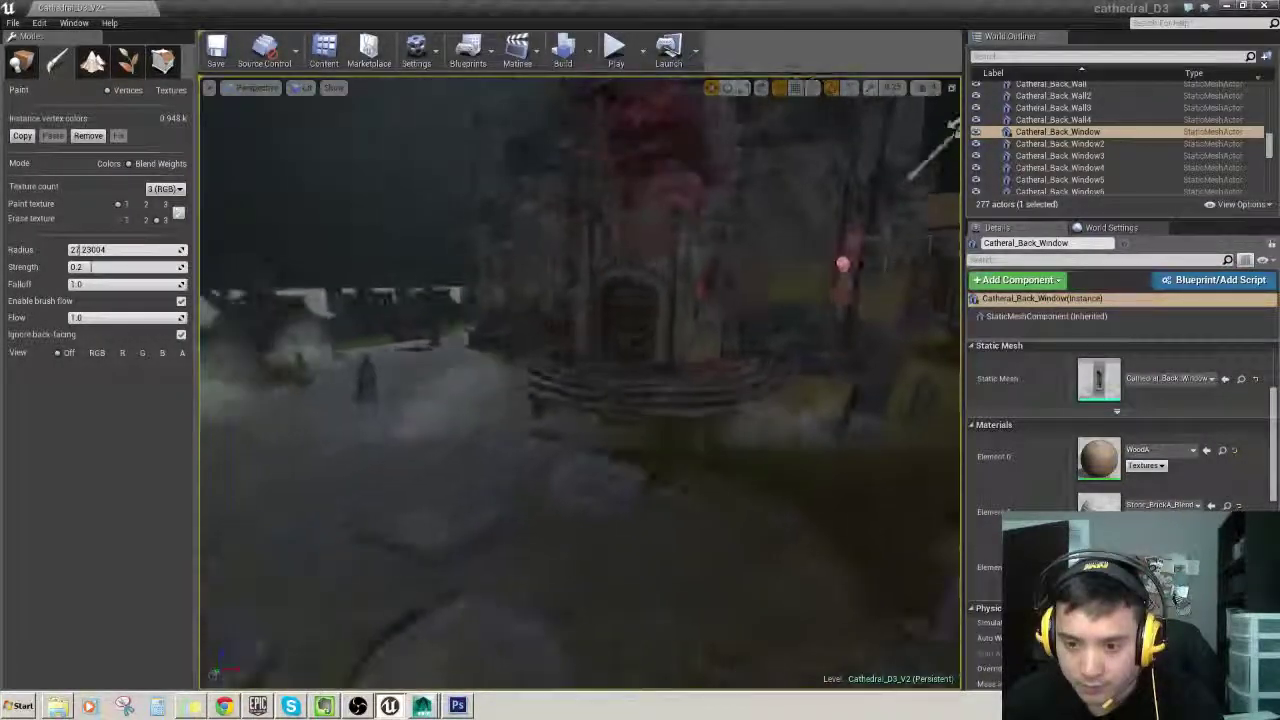
{"action": "key", "text": "s"}
{"action": "right_click_drag", "start_coordinate": [647, 343], "coordinate": [680, 202]}
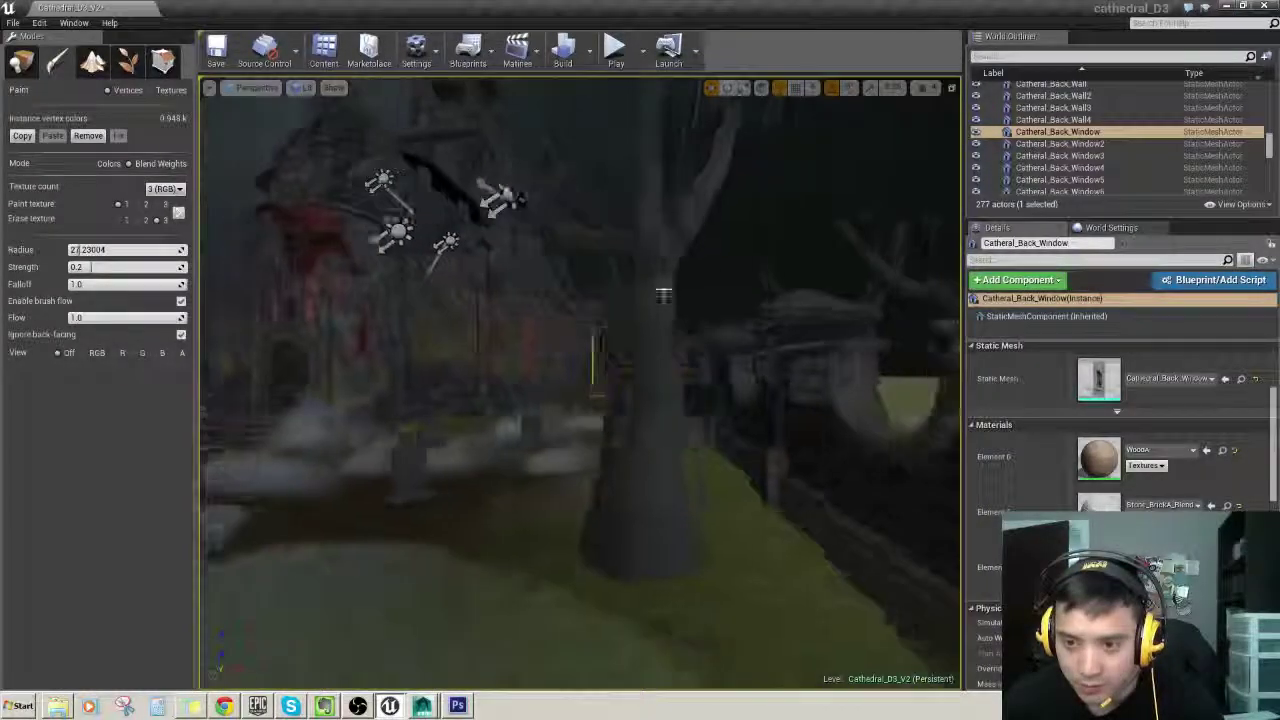
{"action": "key", "text": "w"}
{"action": "right_click_drag", "start_coordinate": [580, 383], "coordinate": [582, 326]}
{"action": "key", "text": "w"}
{"action": "key", "text": "s"}
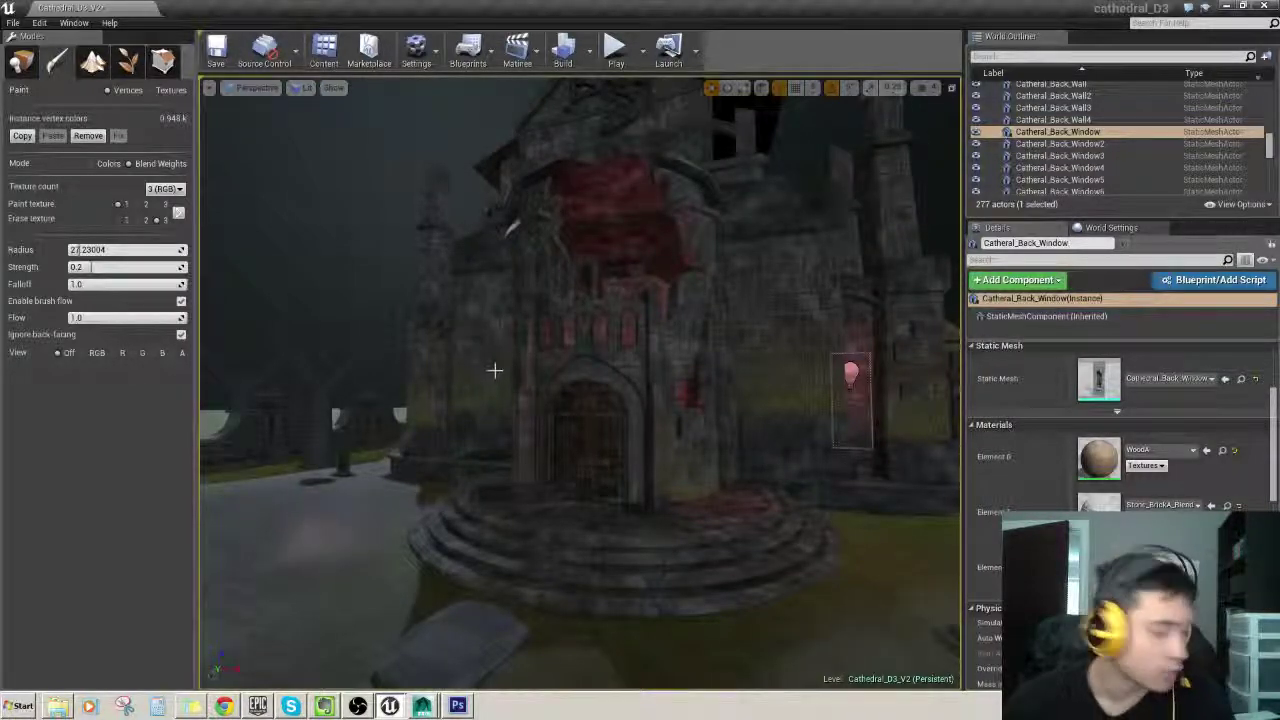
{"action": "key", "text": "w"}
{"action": "right_click_drag", "start_coordinate": [547, 262], "coordinate": [573, 266]}
{"action": "key", "text": "s"}
{"action": "key", "text": "d"}
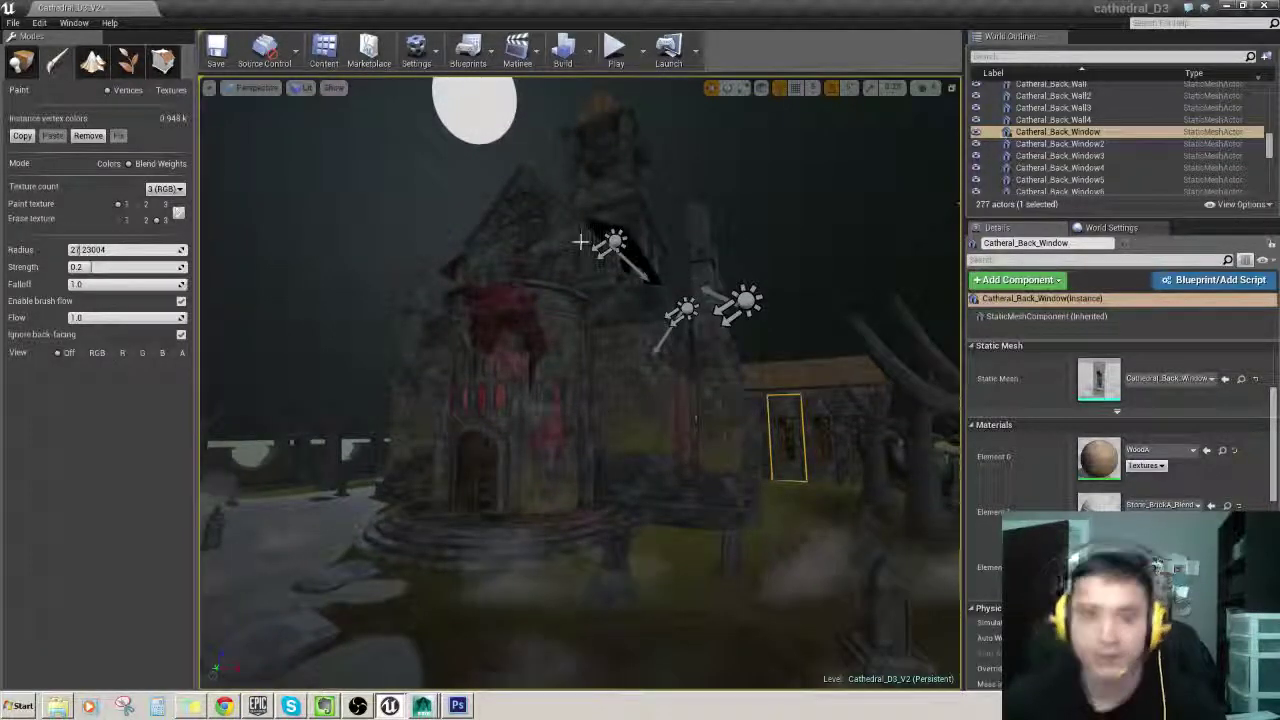